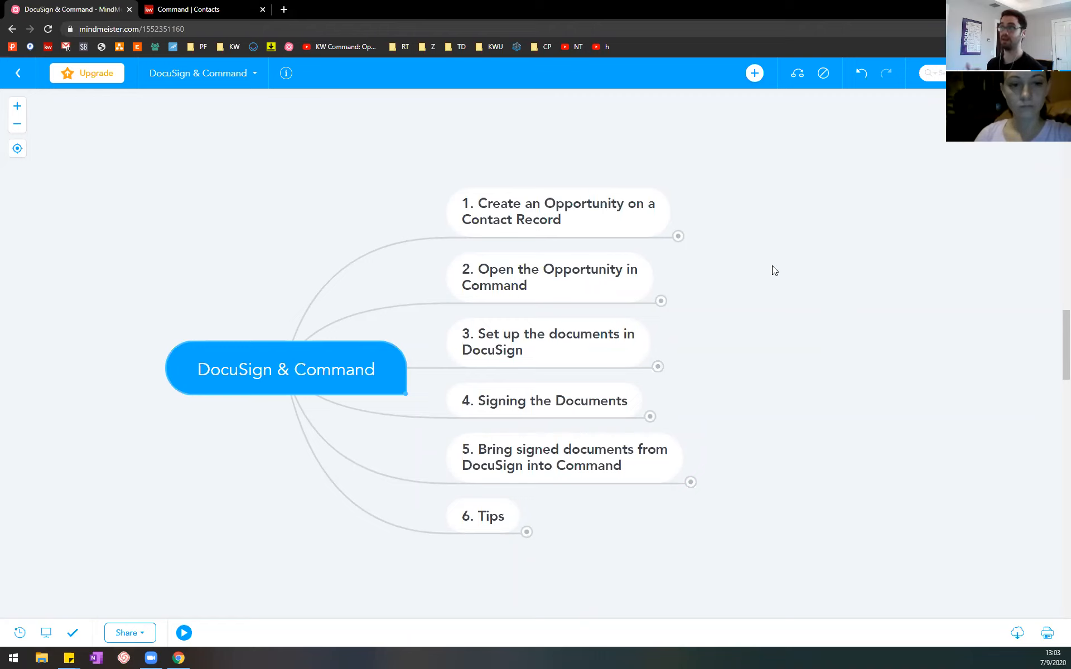
Step: Expand the outline's first topic, then switch to KW Command and create a contact with the full name Example Record
{"action": "left_click", "coordinate": [678, 238]}
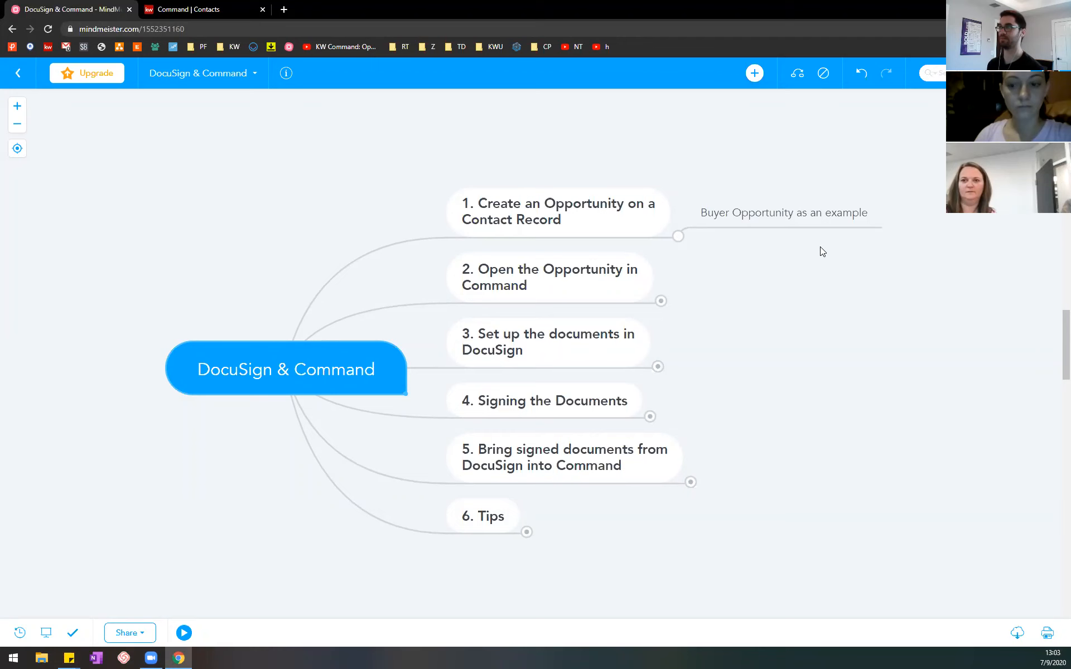
{"action": "left_click", "coordinate": [200, 9]}
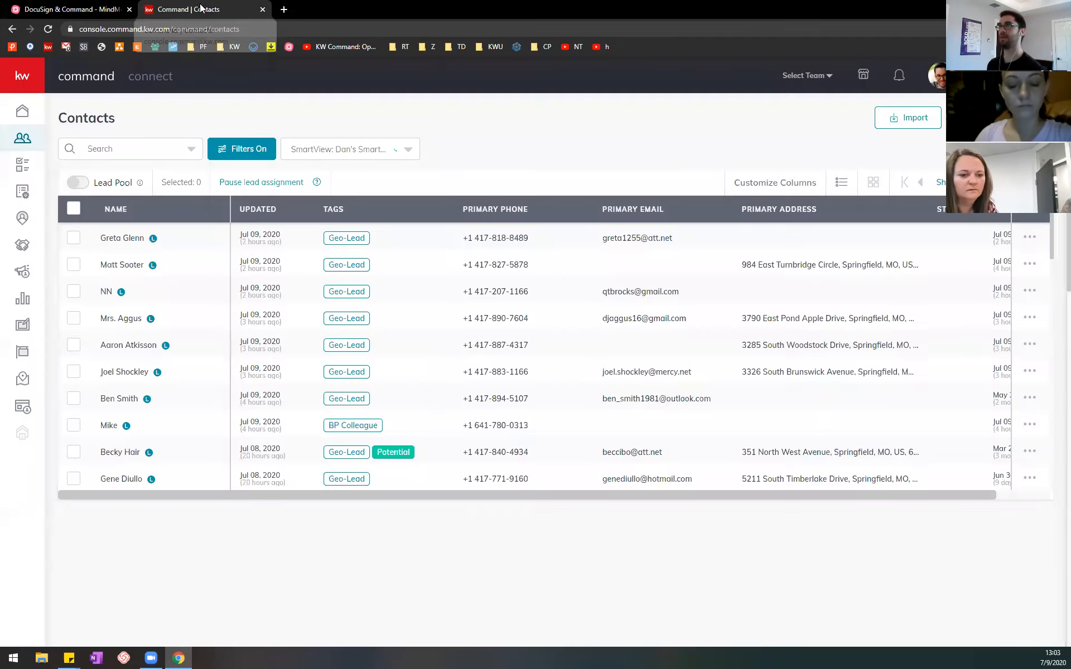
{"action": "left_click", "coordinate": [993, 118]}
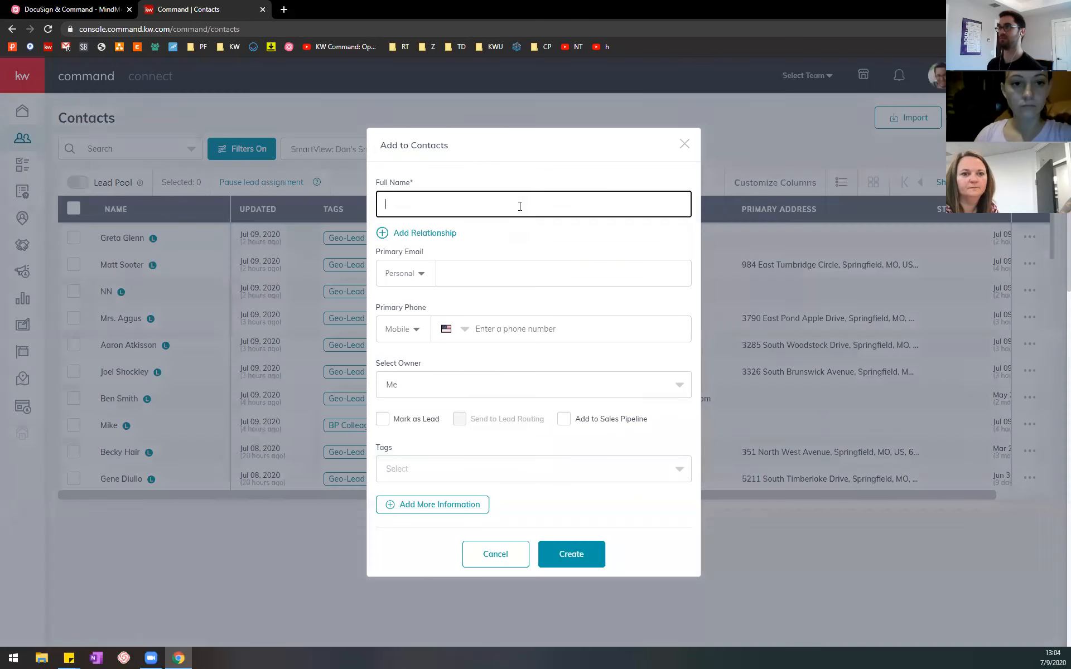
{"action": "type", "text": "Example R"}
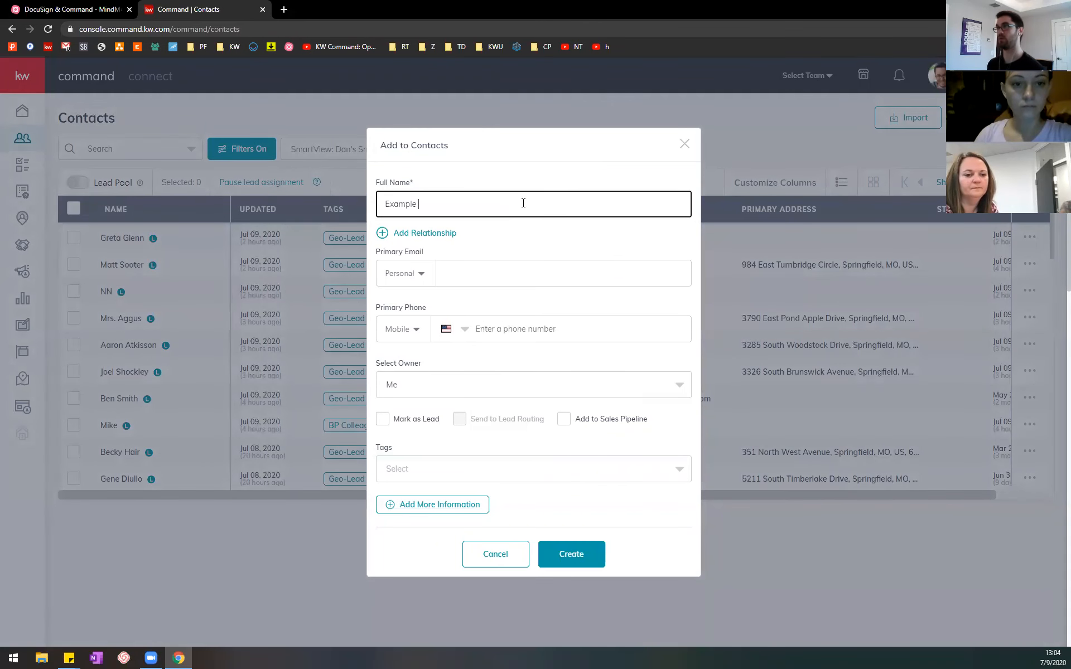
{"action": "type", "text": "ecord"}
{"action": "left_click", "coordinate": [576, 552]}
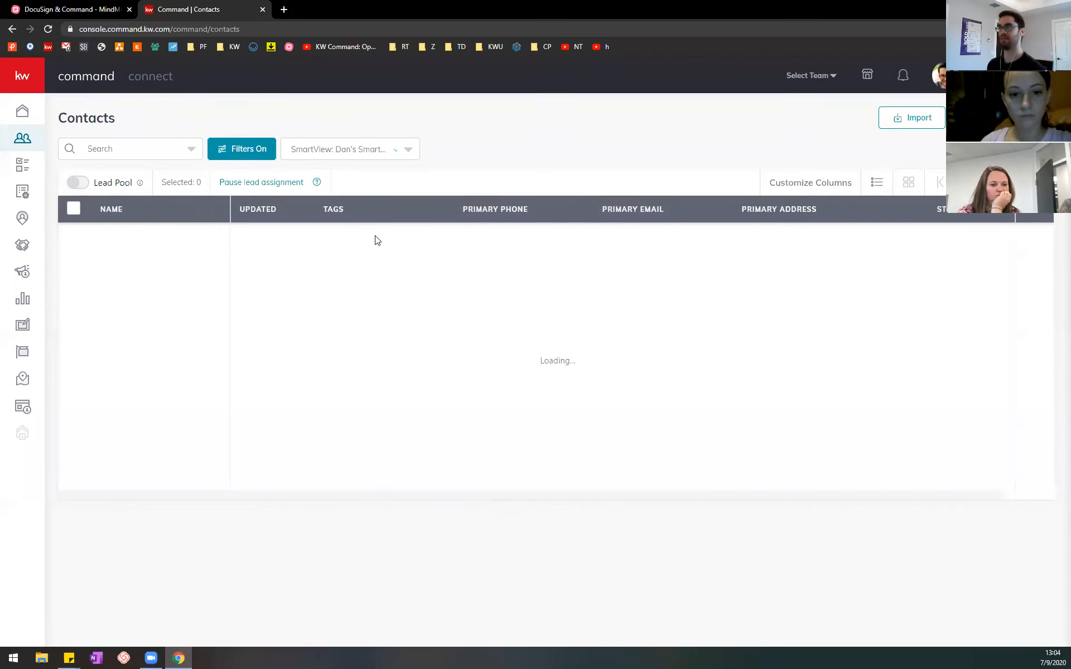
Step: Start a new opportunity on the Example Record contact and set its opportunity type to Buyer
{"action": "left_click", "coordinate": [152, 239]}
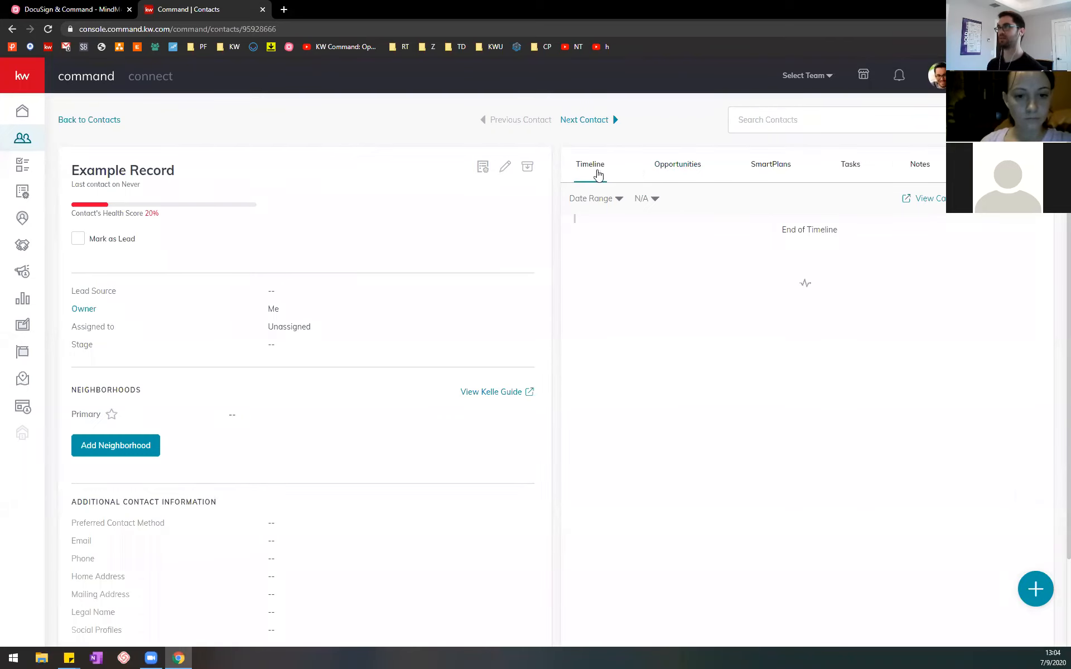
{"action": "left_click", "coordinate": [682, 167]}
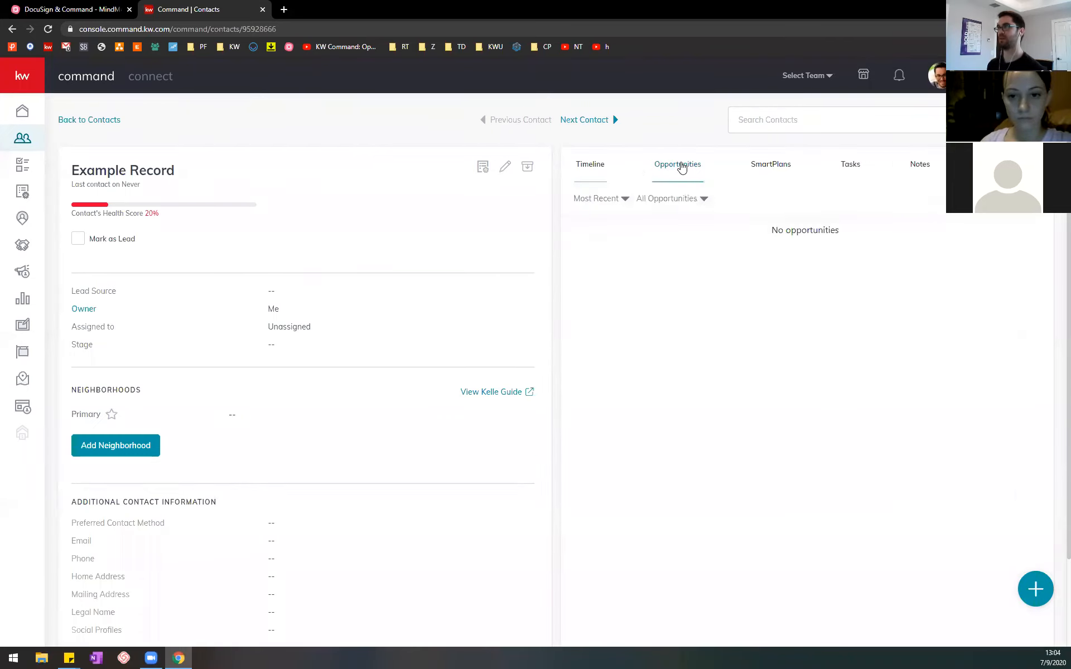
{"action": "left_click", "coordinate": [1004, 199]}
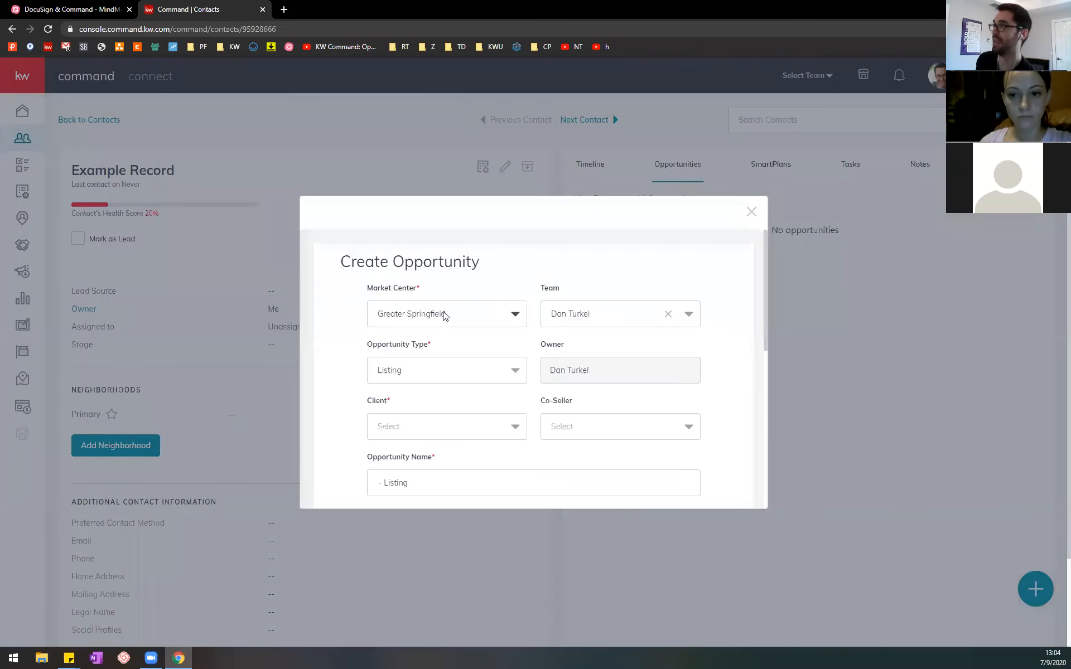
{"action": "left_click", "coordinate": [514, 375]}
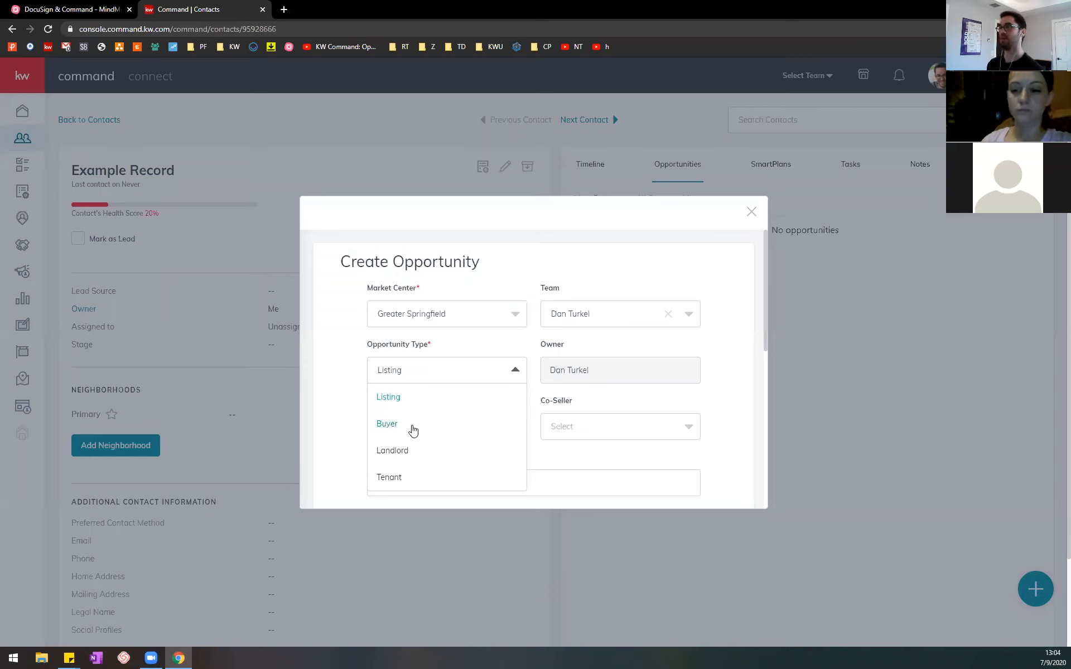
{"action": "left_click", "coordinate": [413, 429]}
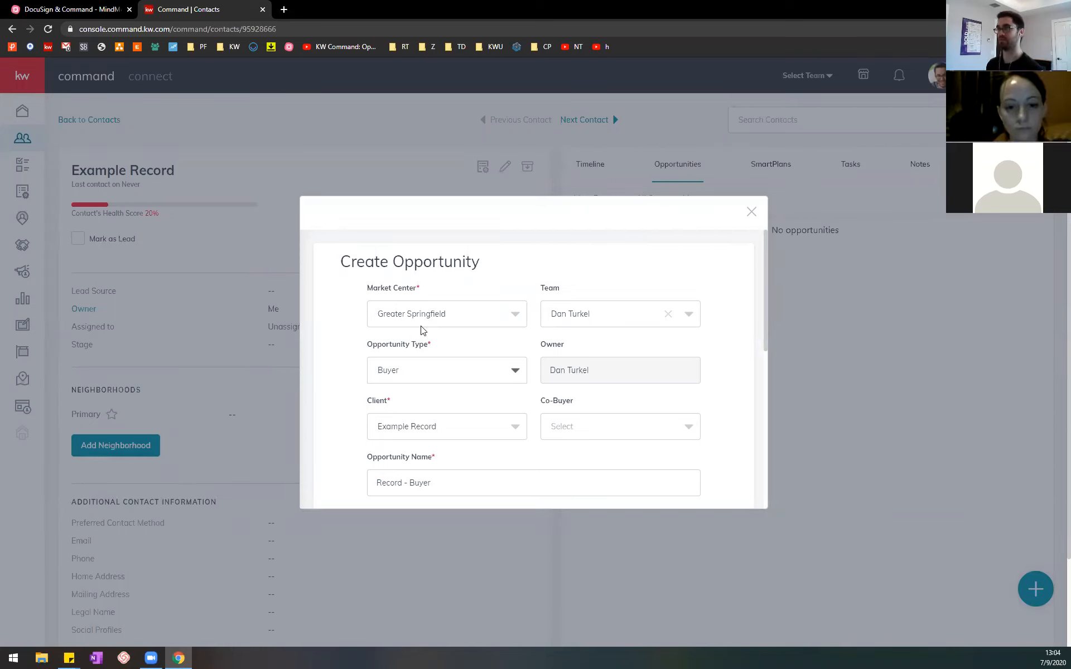
Step: Set the opportunity's commission rate to 3% and create the opportunity
{"action": "scroll", "coordinate": [465, 354], "scroll_direction": "down", "scroll_amount": 1}
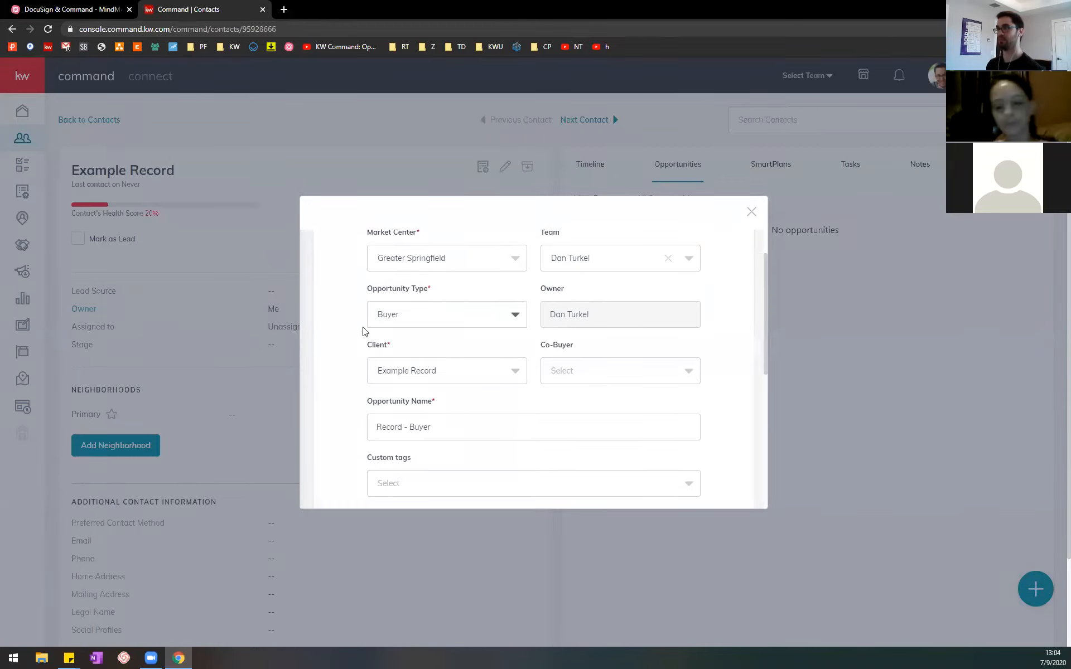
{"action": "scroll", "coordinate": [550, 359], "scroll_direction": "down", "scroll_amount": 2}
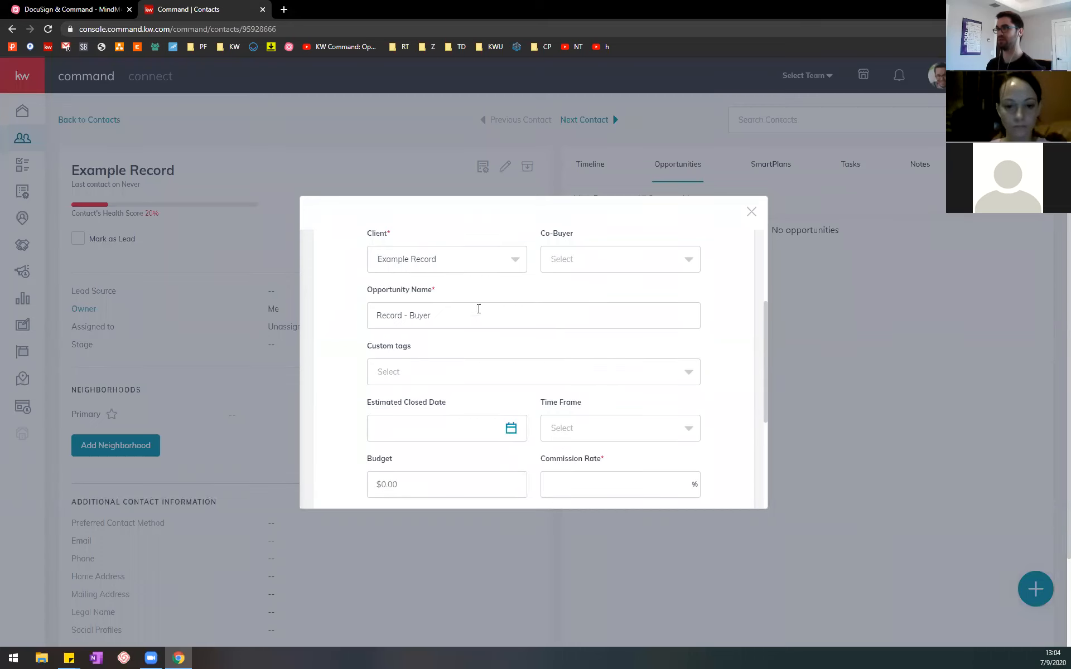
{"action": "scroll", "coordinate": [574, 349], "scroll_direction": "down", "scroll_amount": 2}
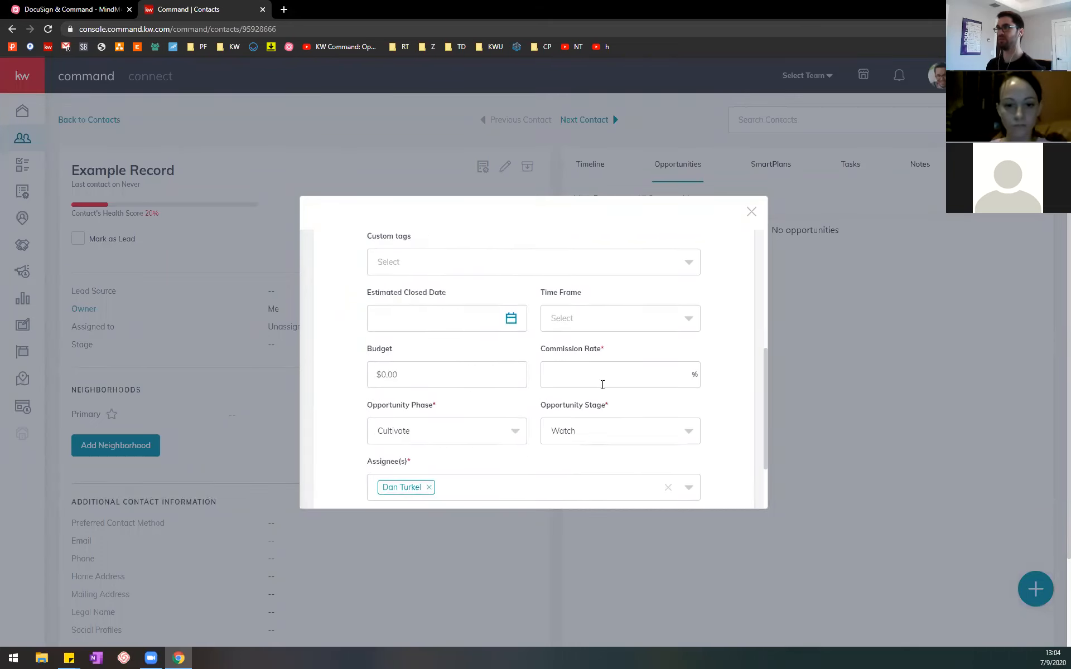
{"action": "left_click", "coordinate": [611, 377]}
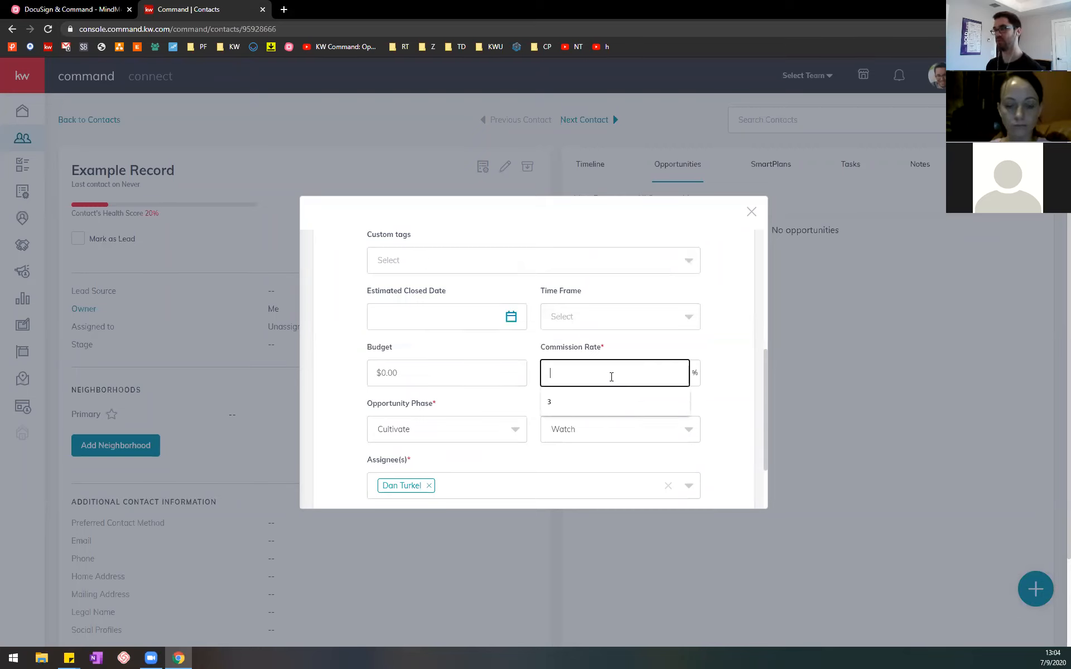
{"action": "type", "text": "3"}
{"action": "left_click", "coordinate": [721, 360]}
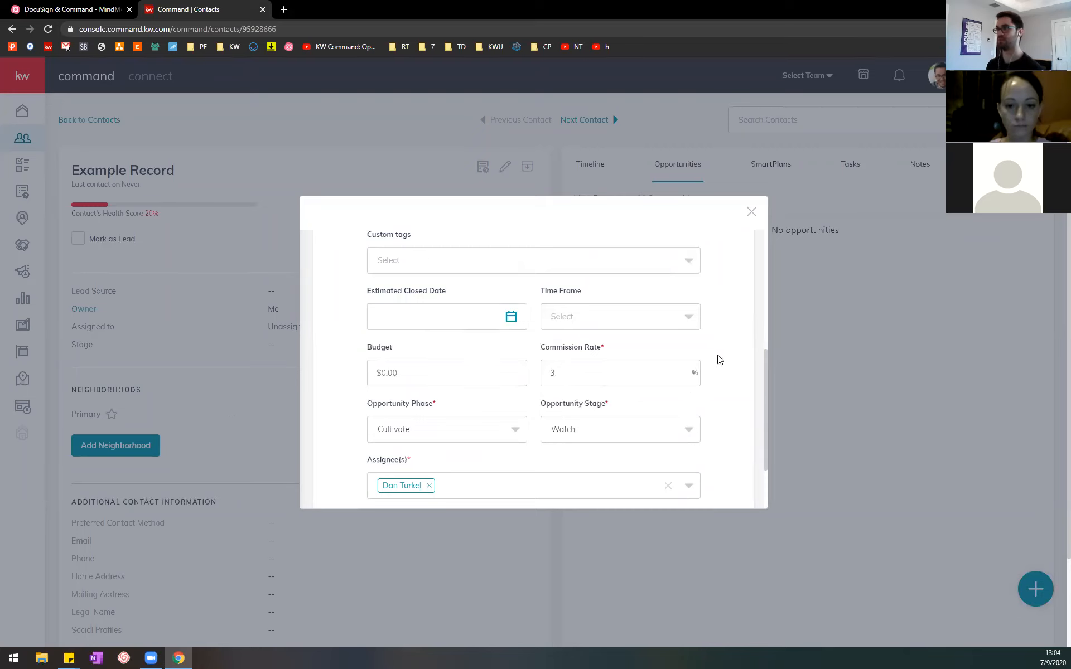
{"action": "scroll", "coordinate": [719, 360], "scroll_direction": "down", "scroll_amount": 2}
{"action": "left_click", "coordinate": [529, 488]}
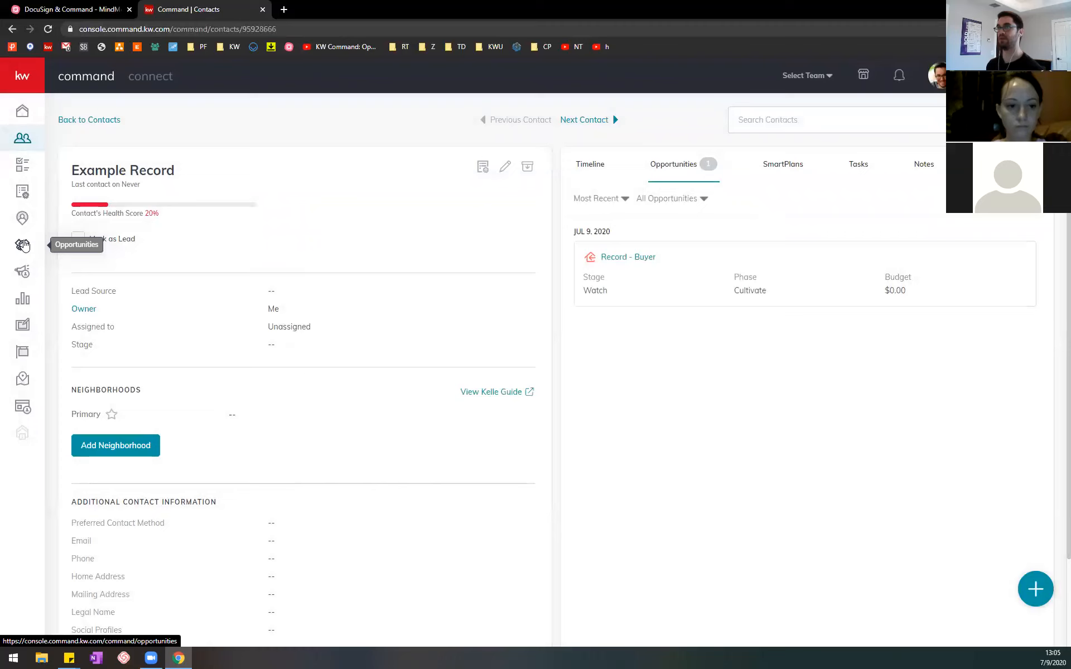
Step: Open the Record - Buyer opportunity from the Cultivate phase of the Buyers pipeline
{"action": "left_click", "coordinate": [25, 77]}
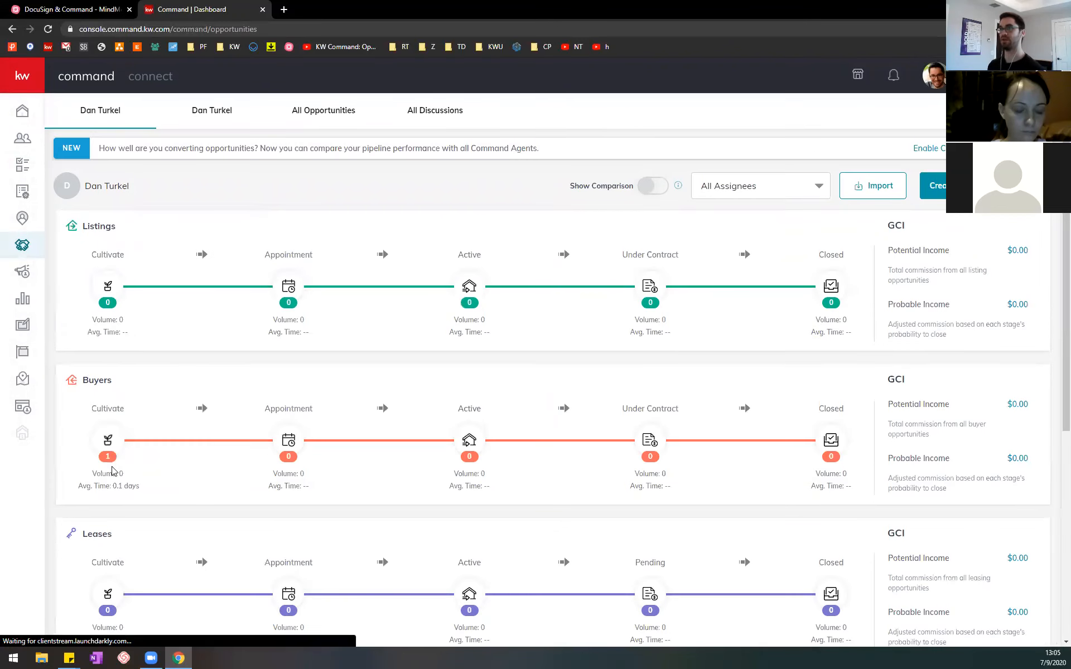
{"action": "left_click", "coordinate": [105, 432]}
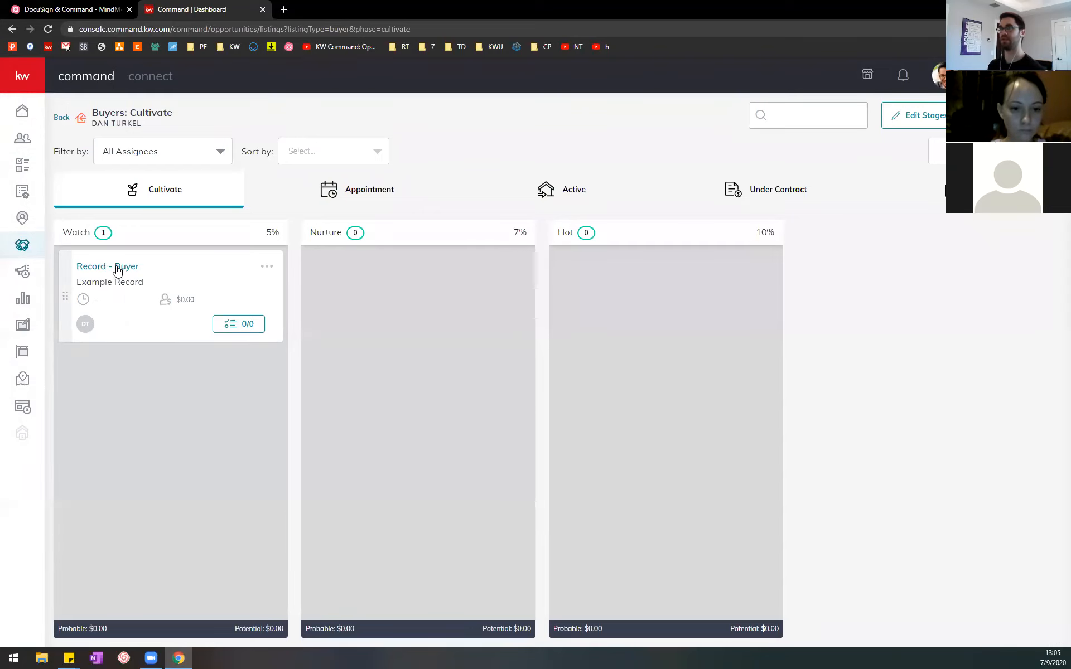
{"action": "left_click", "coordinate": [117, 268]}
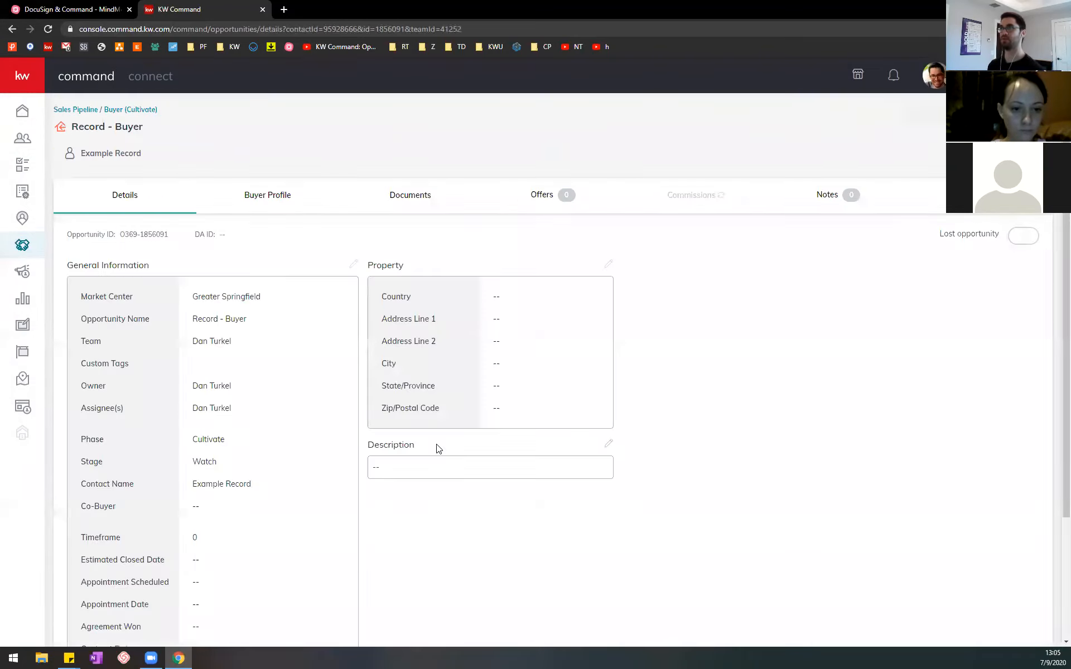
Step: Switch to the MindMeister outline, collapse the first topic and expand "2. Open the Opportunity in Command"
{"action": "left_click", "coordinate": [124, 6]}
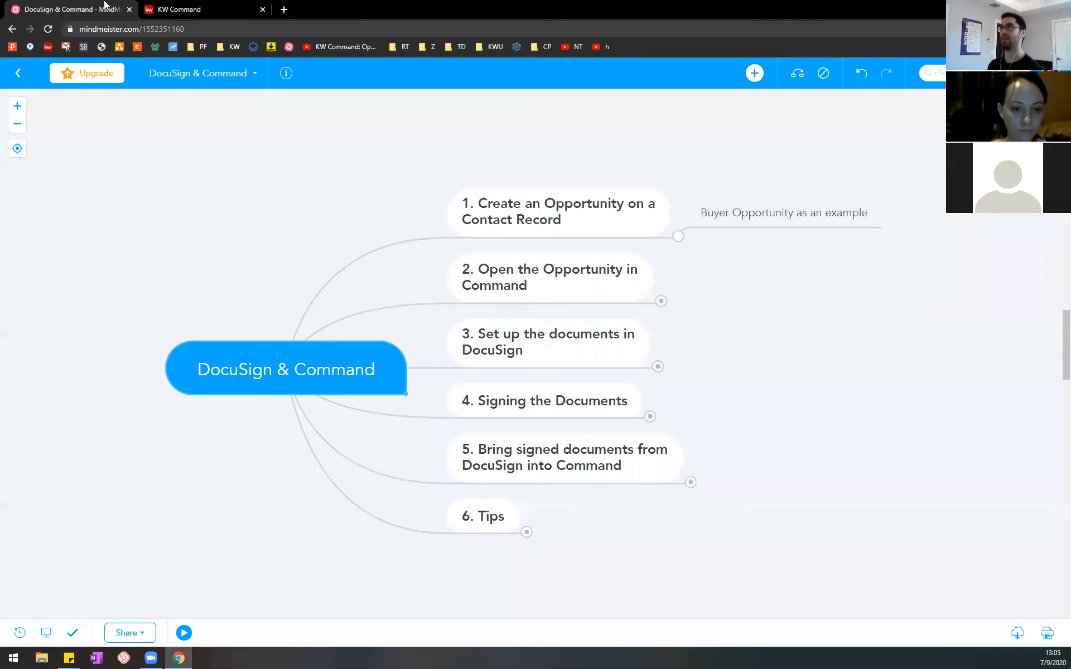
{"action": "left_click", "coordinate": [678, 235]}
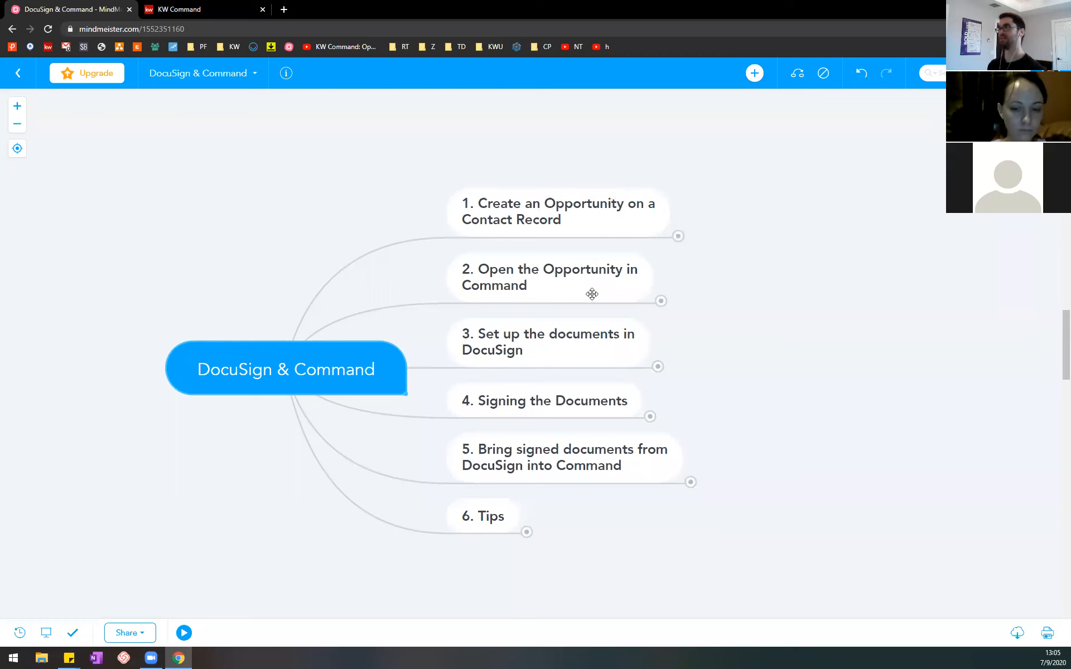
{"action": "left_click", "coordinate": [660, 302]}
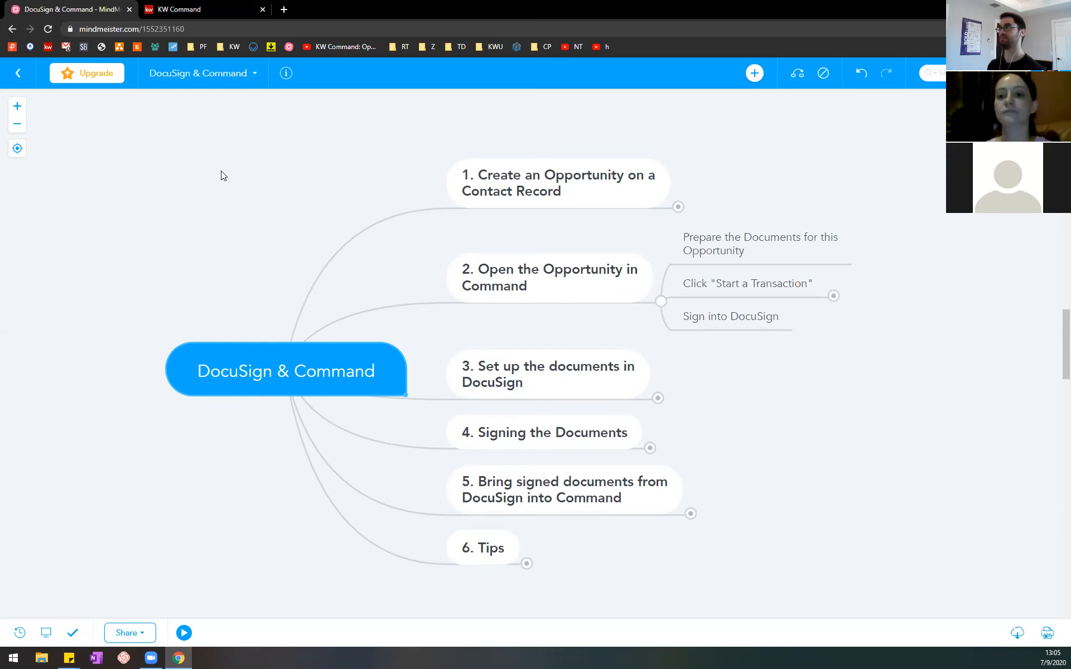
Step: Return to KW Command and open the documents of the Record - Buyer opportunity
{"action": "left_click", "coordinate": [195, 9]}
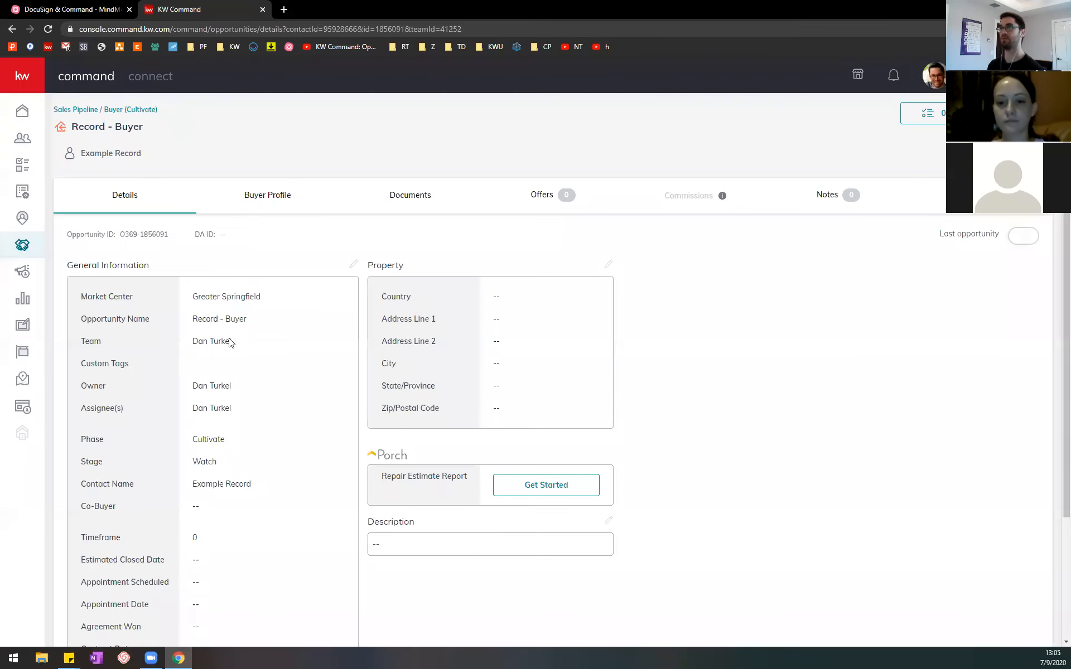
{"action": "left_click", "coordinate": [68, 8]}
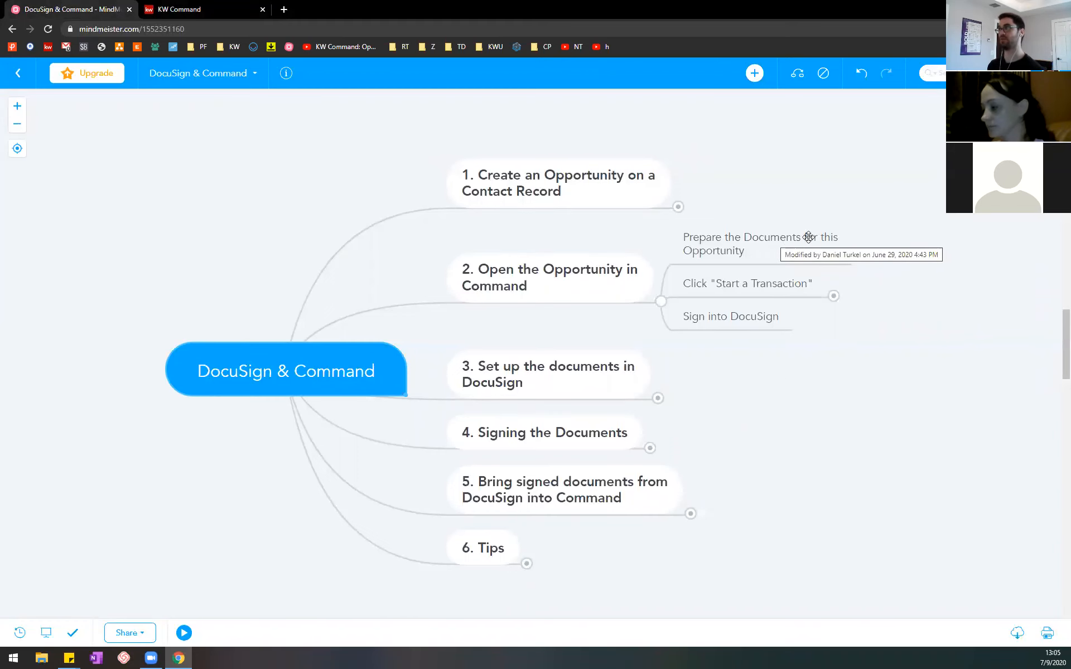
{"action": "left_click", "coordinate": [179, 9]}
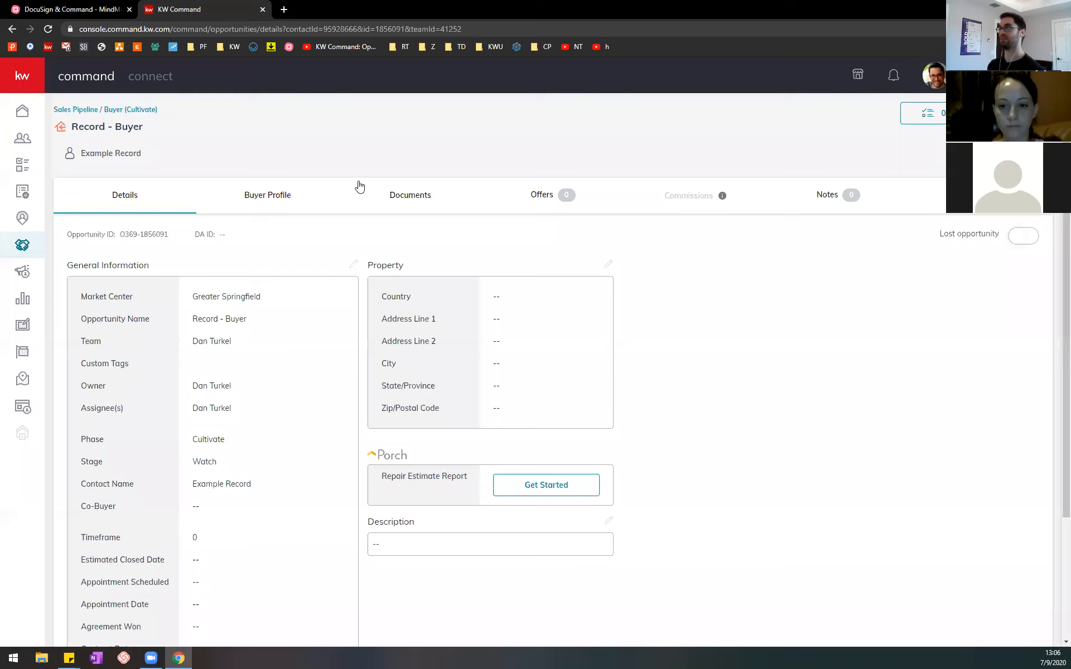
{"action": "left_click", "coordinate": [418, 199]}
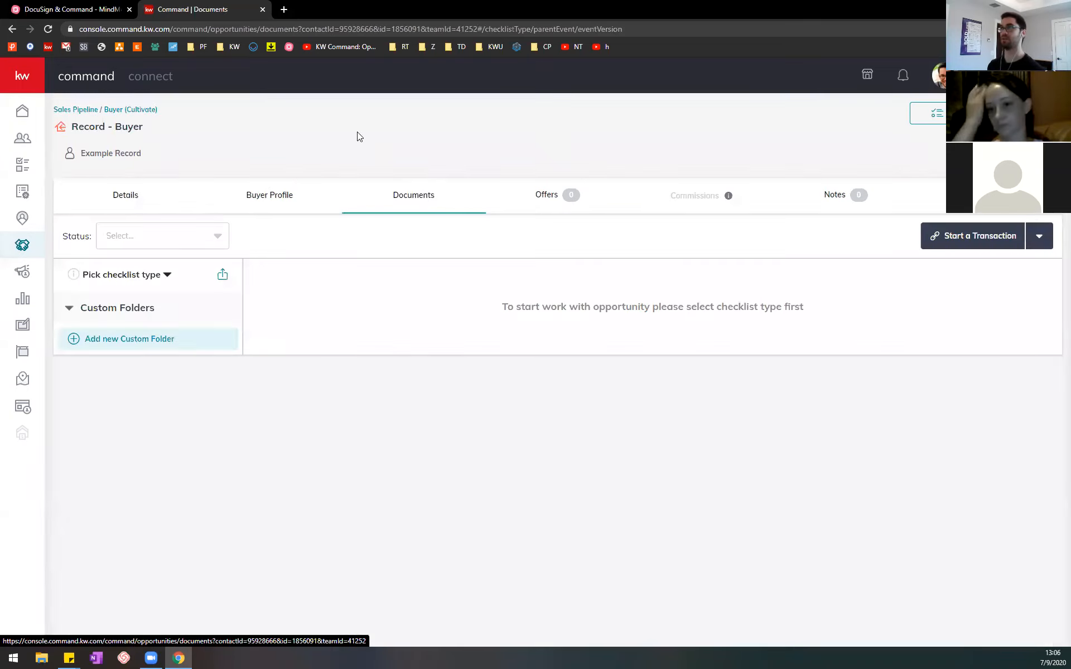
Step: Switch to the MindMeister outline and expand the note under "Click 'Start a Transaction'"
{"action": "left_click", "coordinate": [76, 6]}
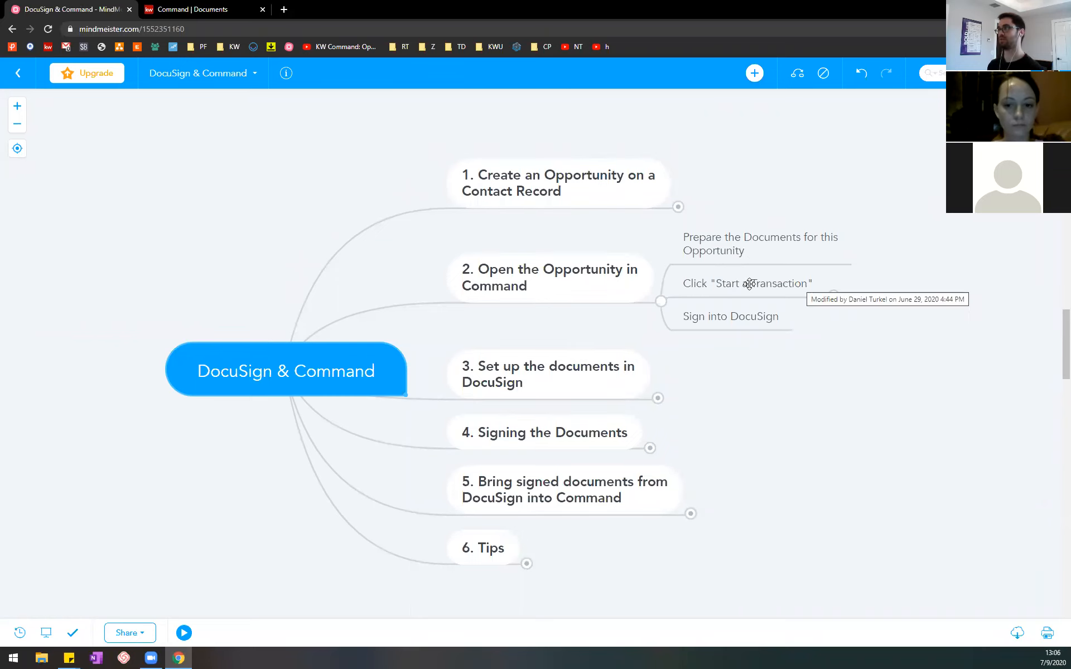
{"action": "left_click", "coordinate": [236, 5]}
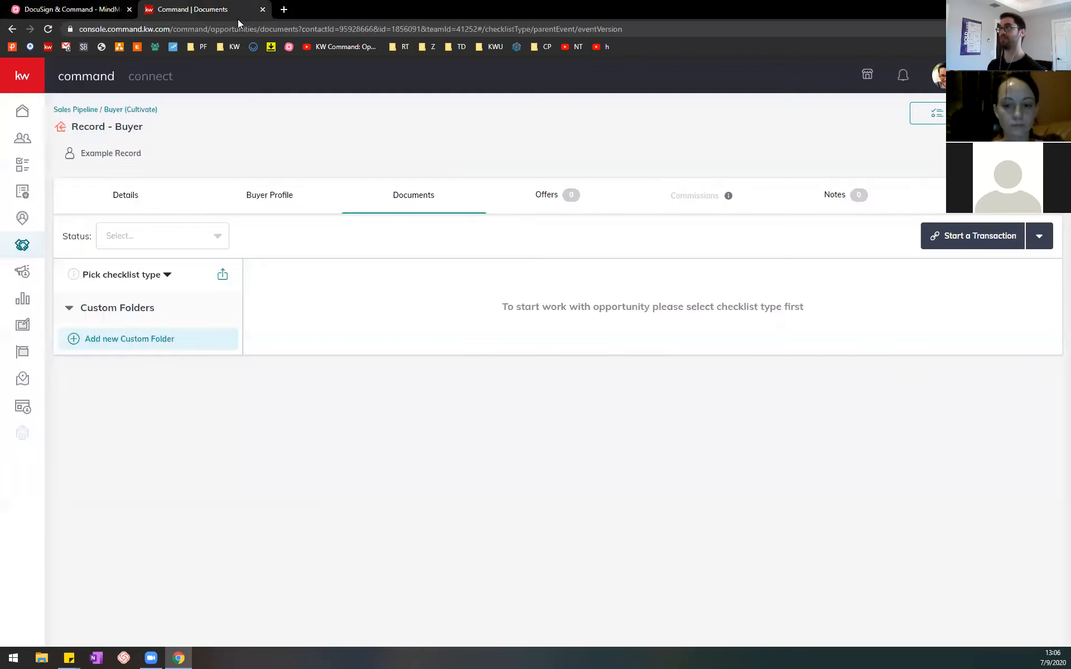
{"action": "left_click", "coordinate": [62, 8]}
{"action": "left_click", "coordinate": [834, 296]}
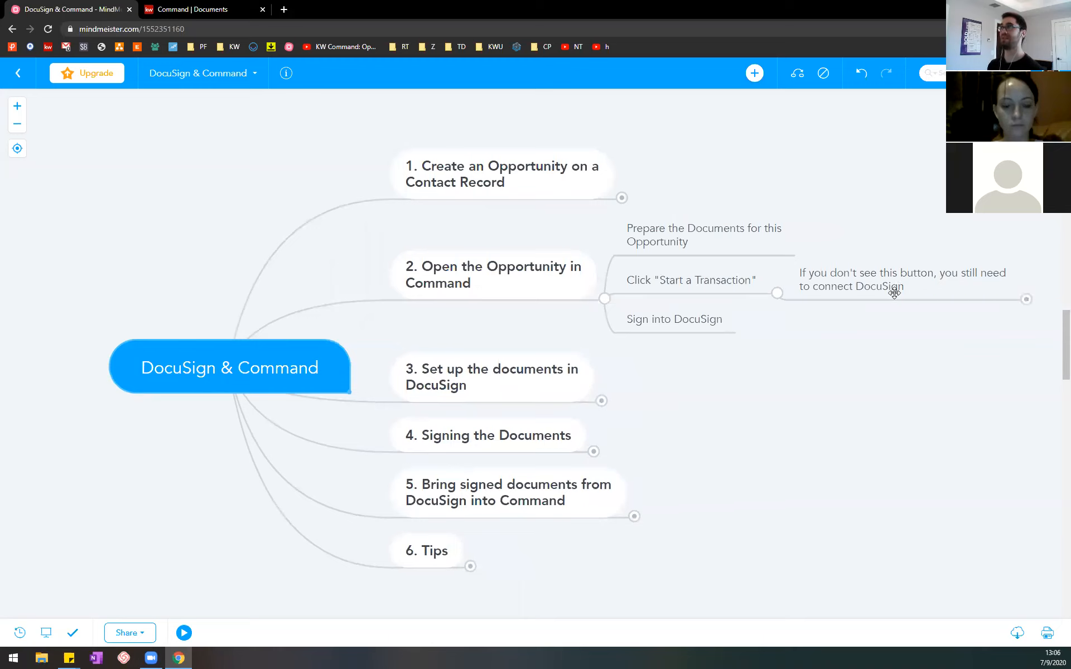
Step: Return to KW Command and open the account's settings page
{"action": "left_click", "coordinate": [194, 5]}
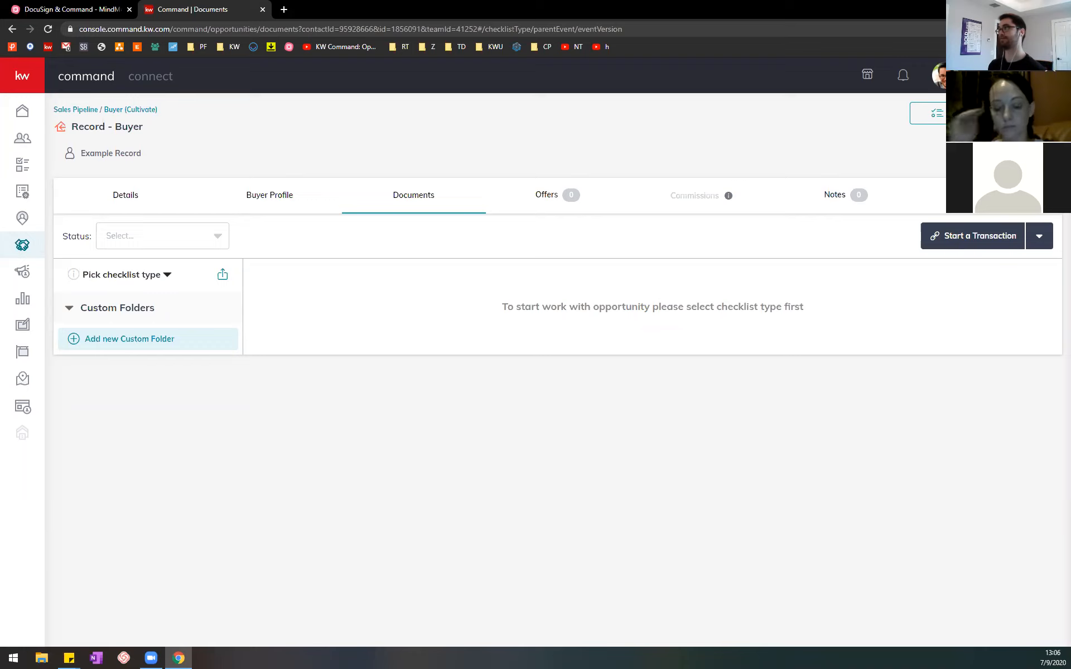
{"action": "left_click", "coordinate": [946, 75]}
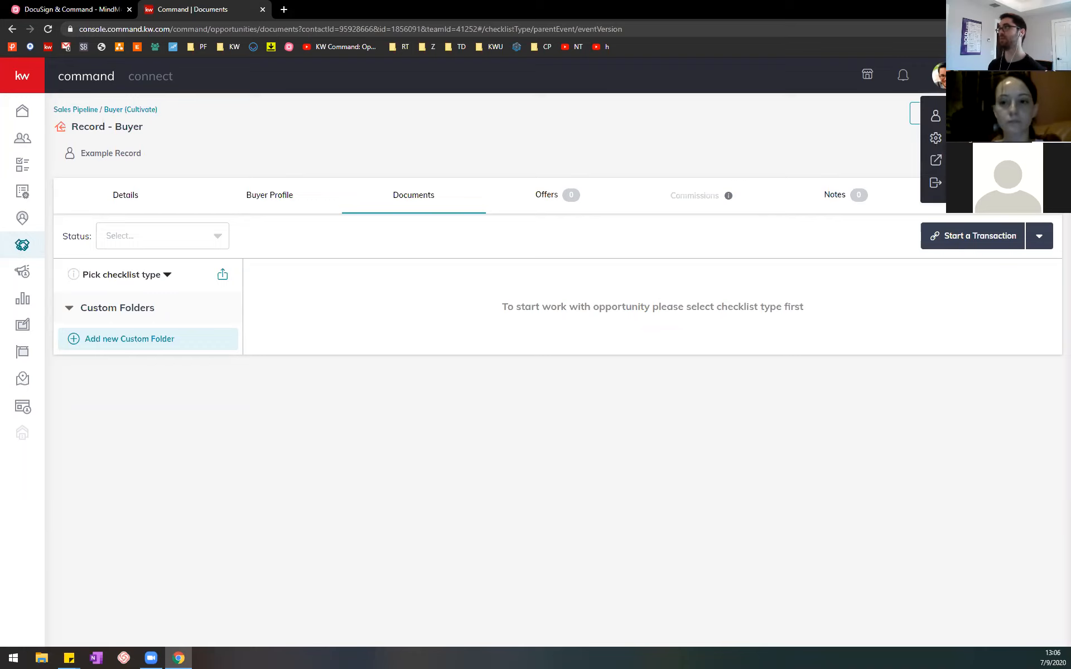
{"action": "left_click", "coordinate": [935, 137]}
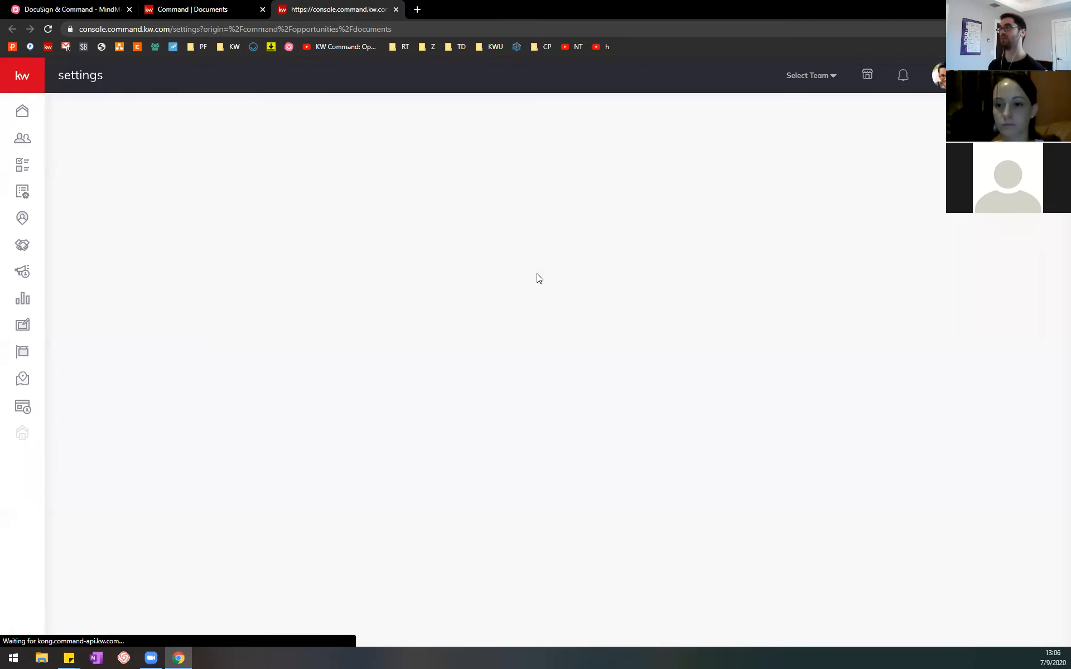
Step: Look through the connected applications in the settings and search the page for "docus" to find the DocuSign entry
{"action": "scroll", "coordinate": [535, 280], "scroll_direction": "down", "scroll_amount": 1}
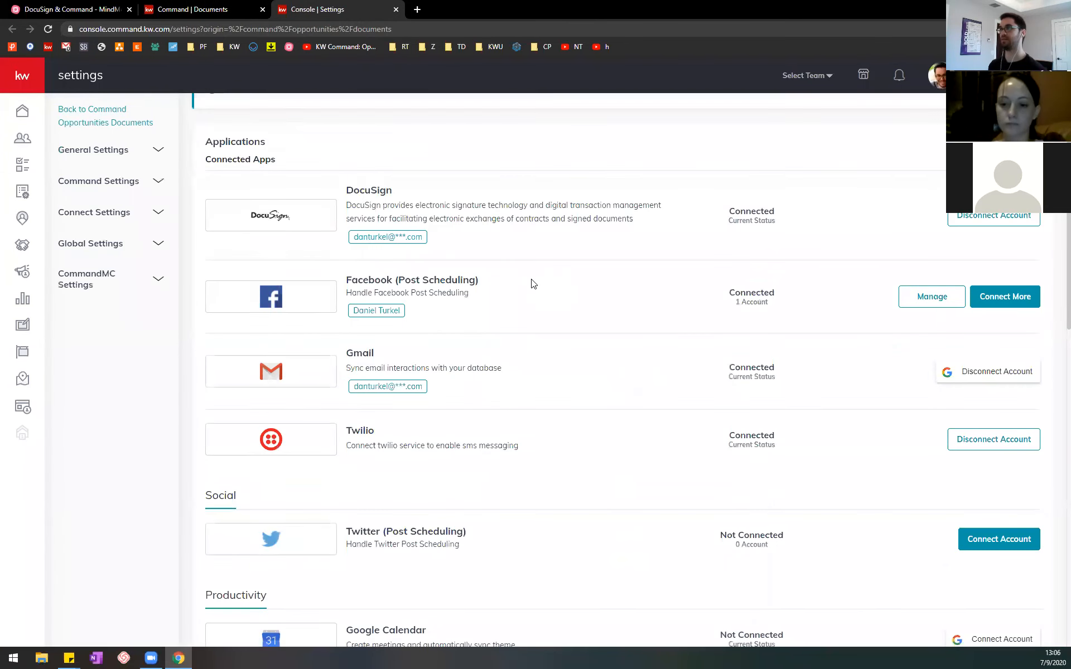
{"action": "scroll", "coordinate": [533, 284], "scroll_direction": "down", "scroll_amount": 4}
{"action": "scroll", "coordinate": [533, 279], "scroll_direction": "up", "scroll_amount": 4}
{"action": "scroll", "coordinate": [532, 279], "scroll_direction": "down", "scroll_amount": 4}
{"action": "scroll", "coordinate": [532, 279], "scroll_direction": "down", "scroll_amount": 10}
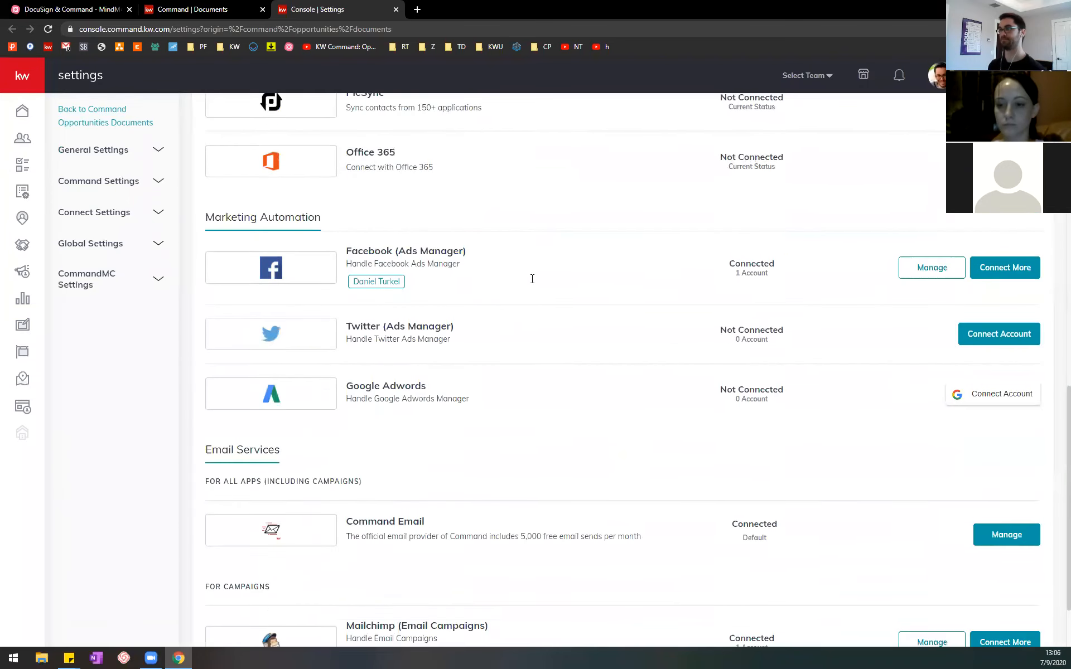
{"action": "key", "text": "ctrl+f"}
{"action": "type", "text": "docus"}
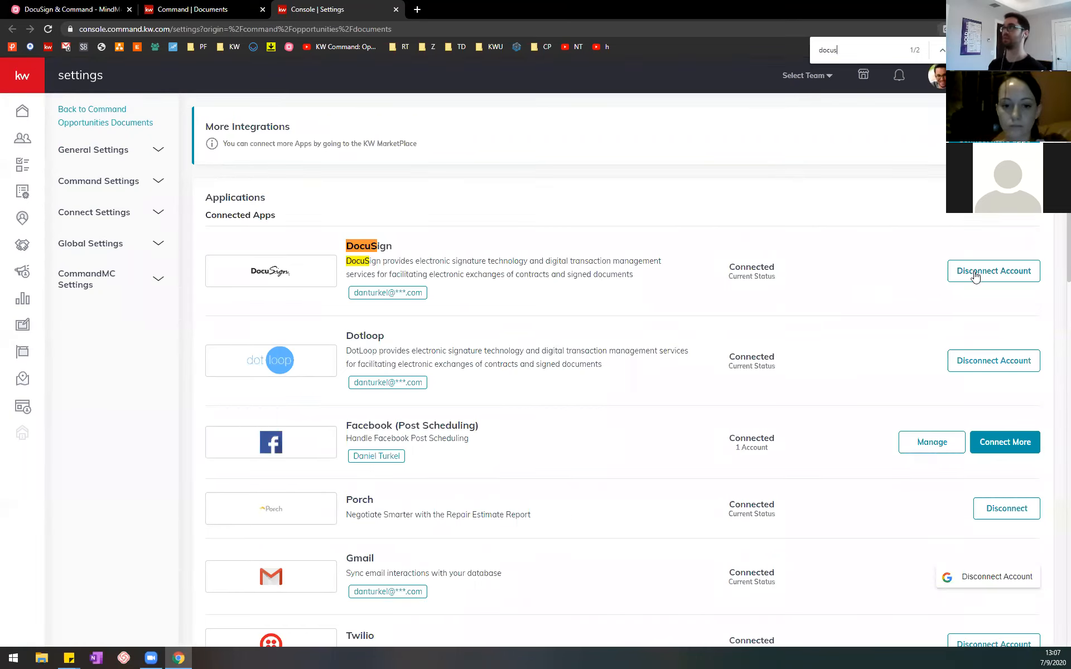
Step: Close the settings page, switch to the MindMeister outline and collapse the note under "Click 'Start a Transaction'"
{"action": "left_click", "coordinate": [395, 10]}
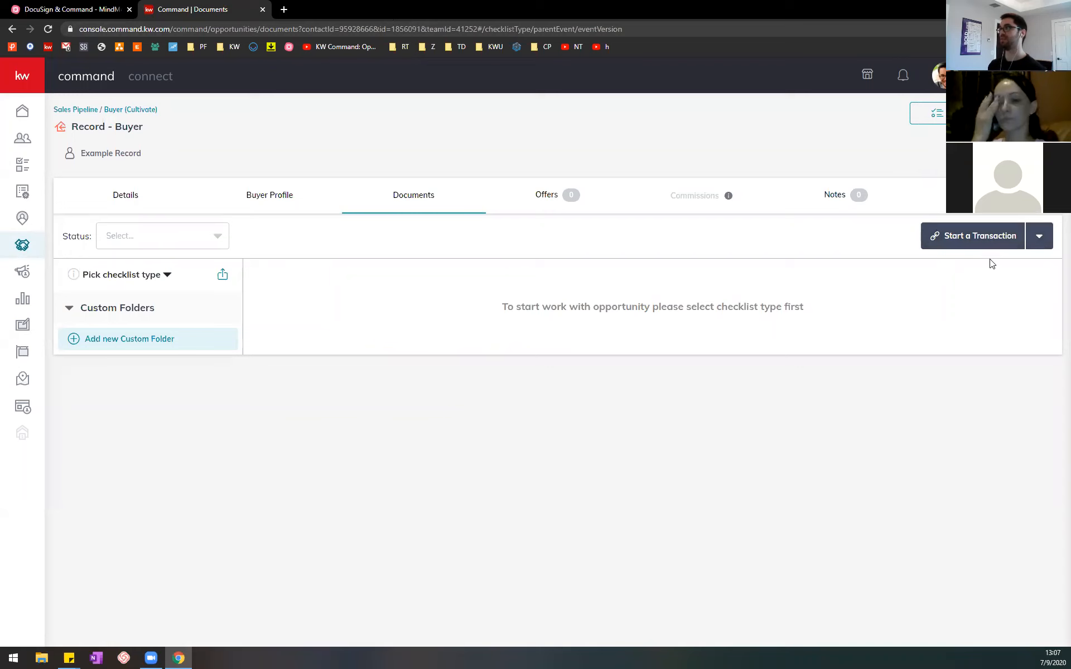
{"action": "left_click", "coordinate": [46, 7]}
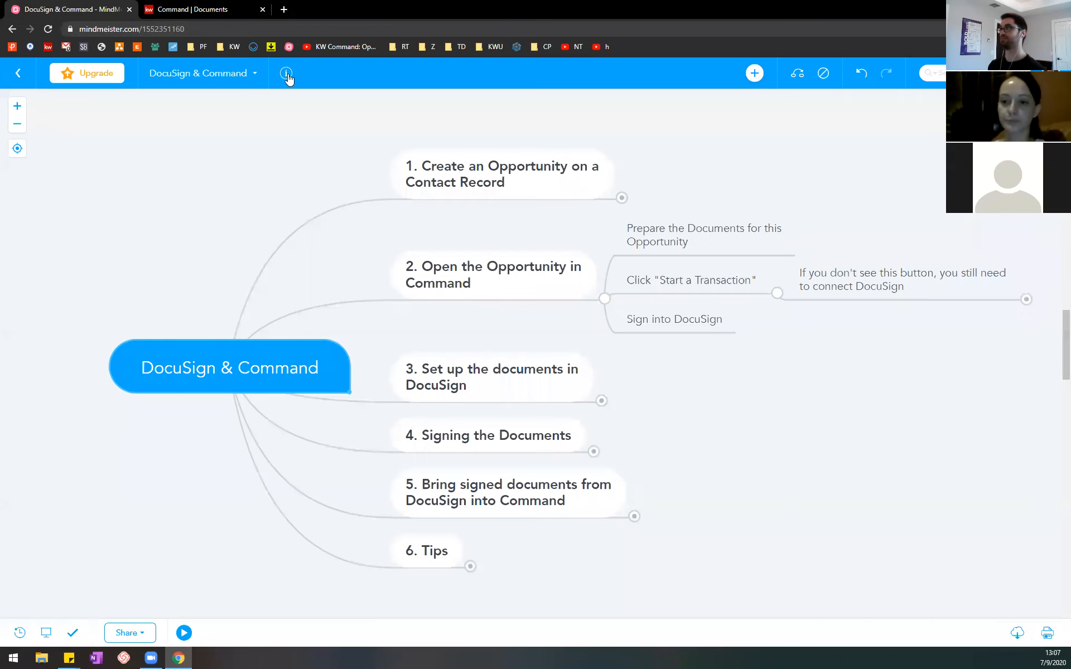
{"action": "left_click", "coordinate": [777, 294]}
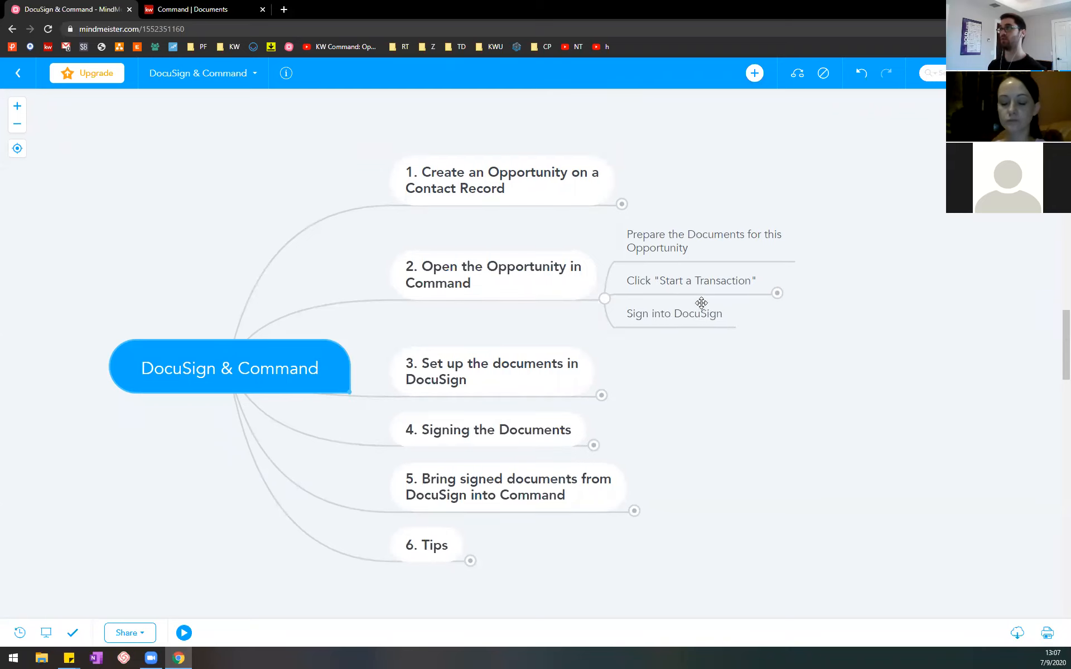
Step: Return to KW Command and start a DocuSign transaction from the Record - Buyer opportunity's documents
{"action": "left_click", "coordinate": [195, 6]}
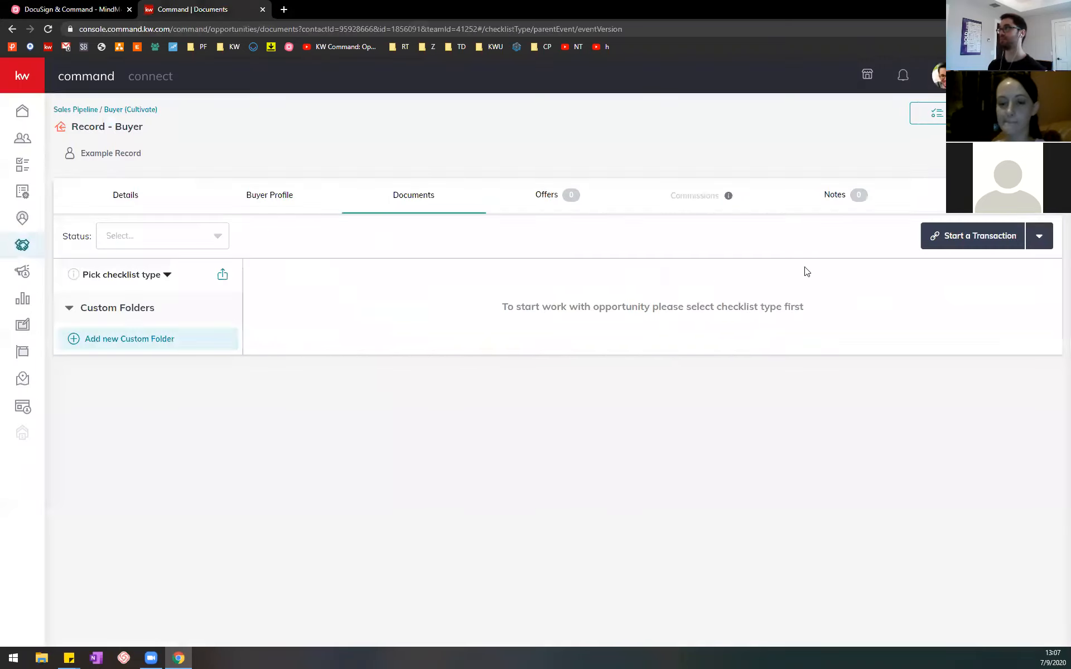
{"action": "left_click", "coordinate": [965, 236]}
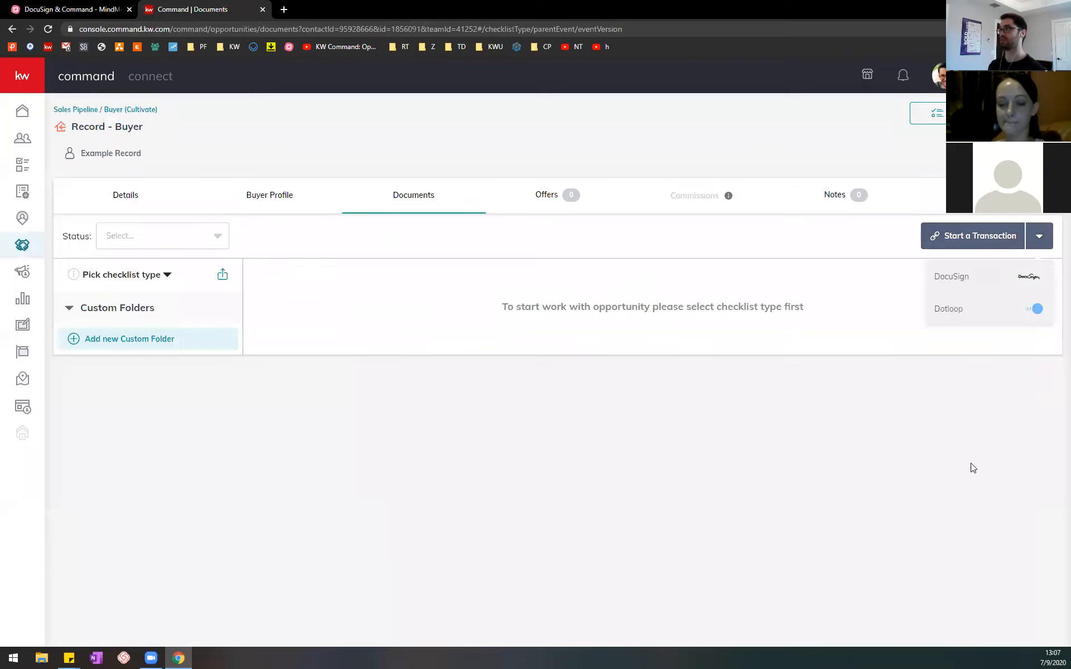
{"action": "left_click", "coordinate": [963, 278]}
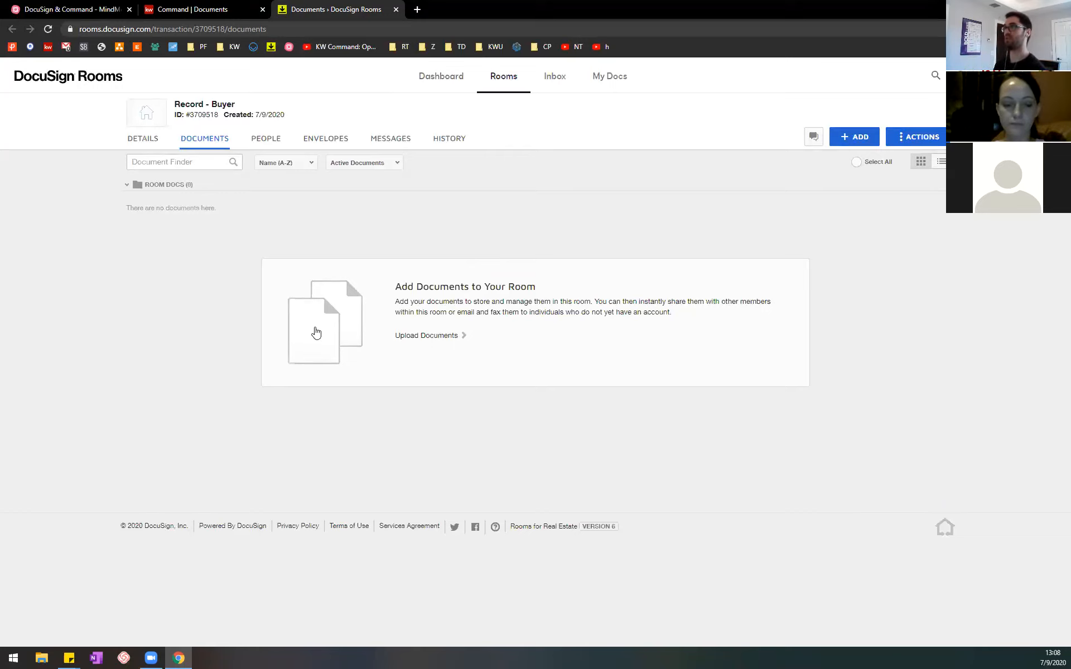
Step: In the MindMeister outline, collapse section 2, expand "3. Set up the documents in DocuSign" and select "Work through the tabs from left to right"
{"action": "left_click", "coordinate": [233, 4]}
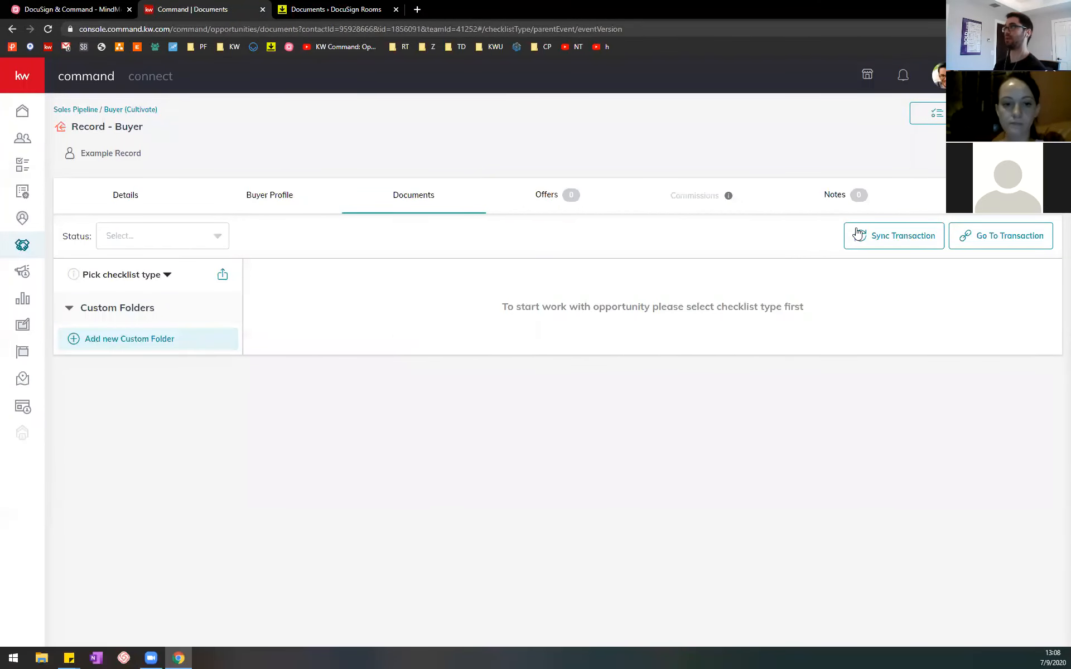
{"action": "left_click", "coordinate": [70, 8]}
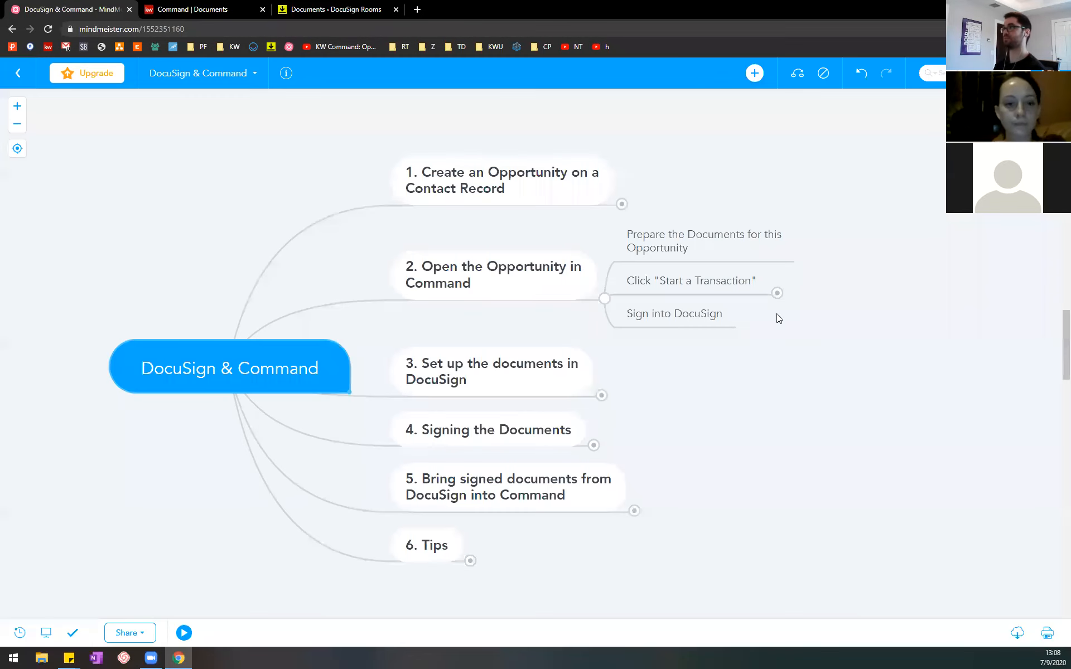
{"action": "left_click", "coordinate": [605, 300]}
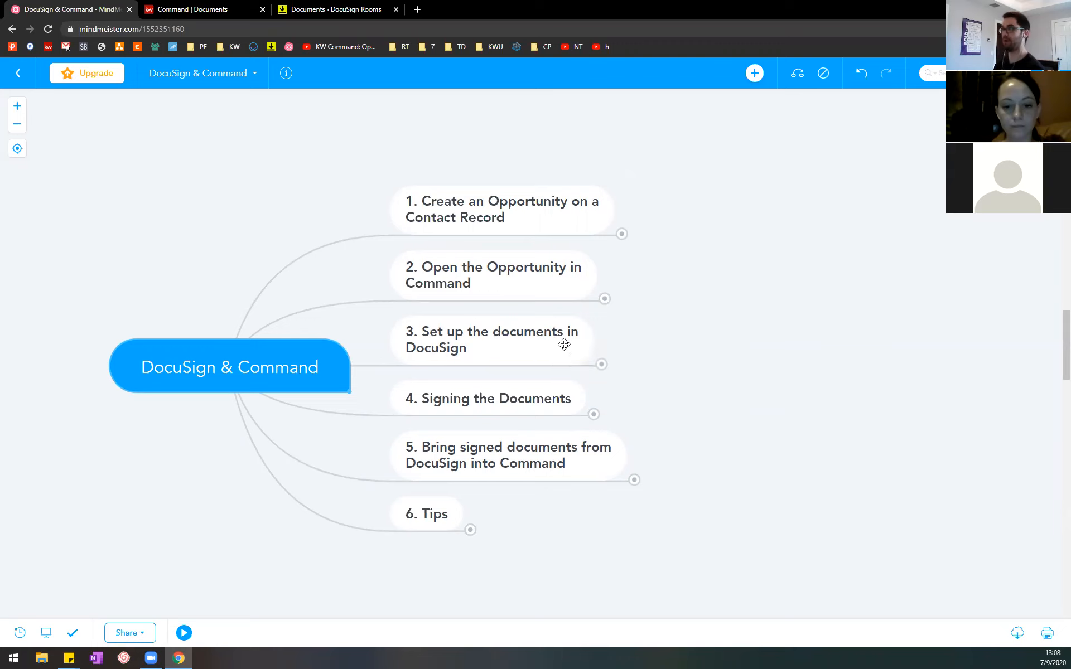
{"action": "left_click", "coordinate": [601, 365]}
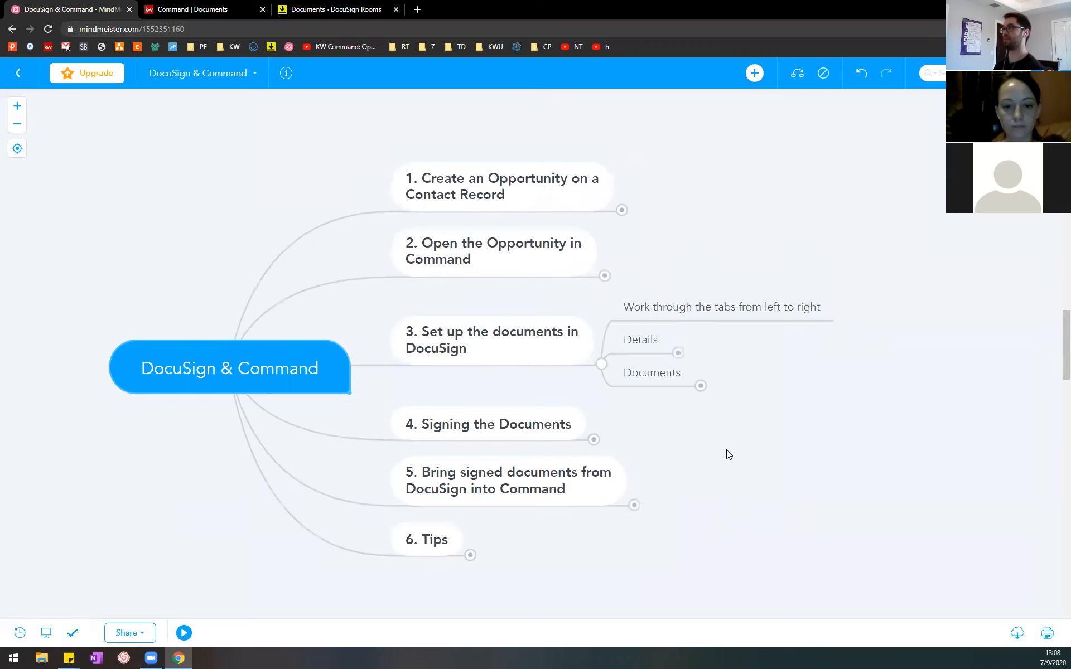
{"action": "left_click", "coordinate": [644, 305]}
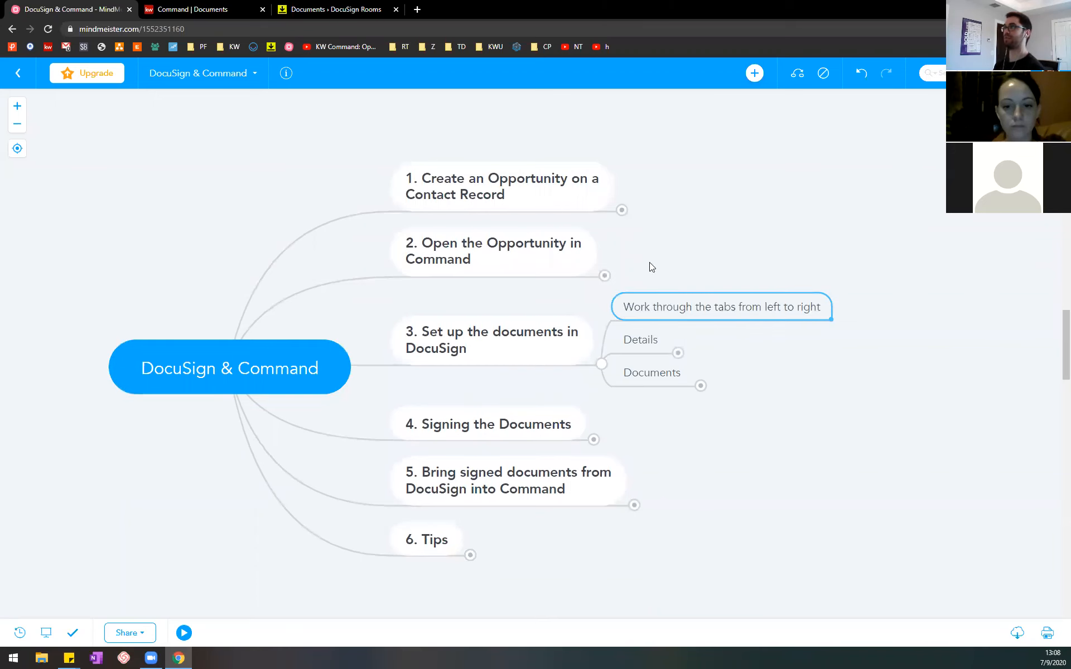
Step: Switch to DocuSign Rooms and open the details of the Record - Buyer room
{"action": "left_click", "coordinate": [206, 7]}
{"action": "left_click", "coordinate": [325, 5]}
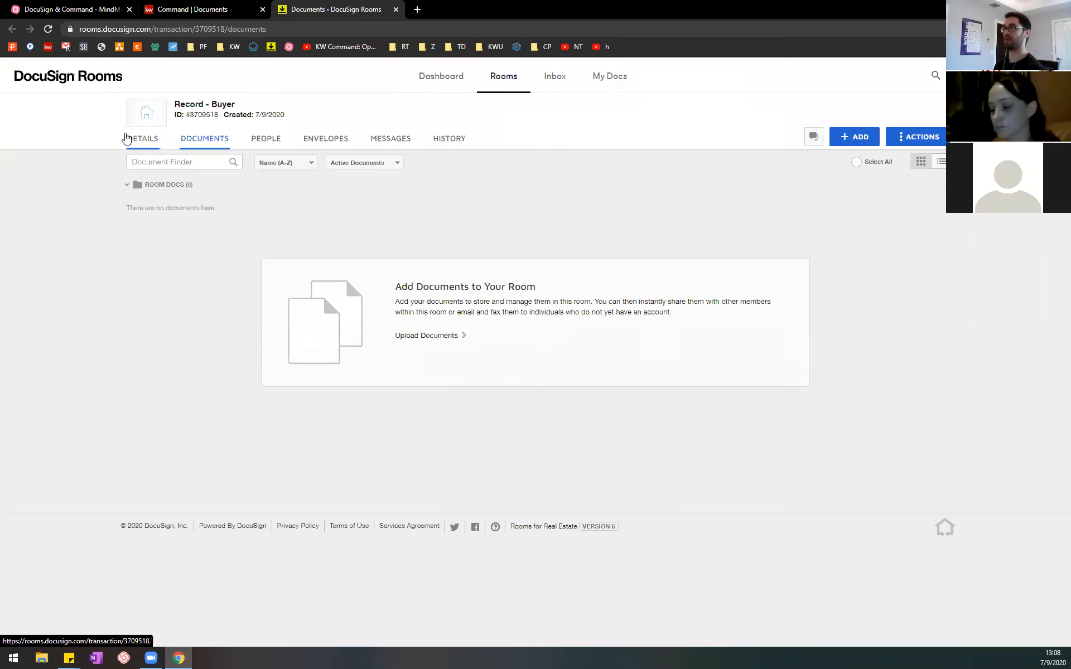
{"action": "left_click", "coordinate": [148, 143]}
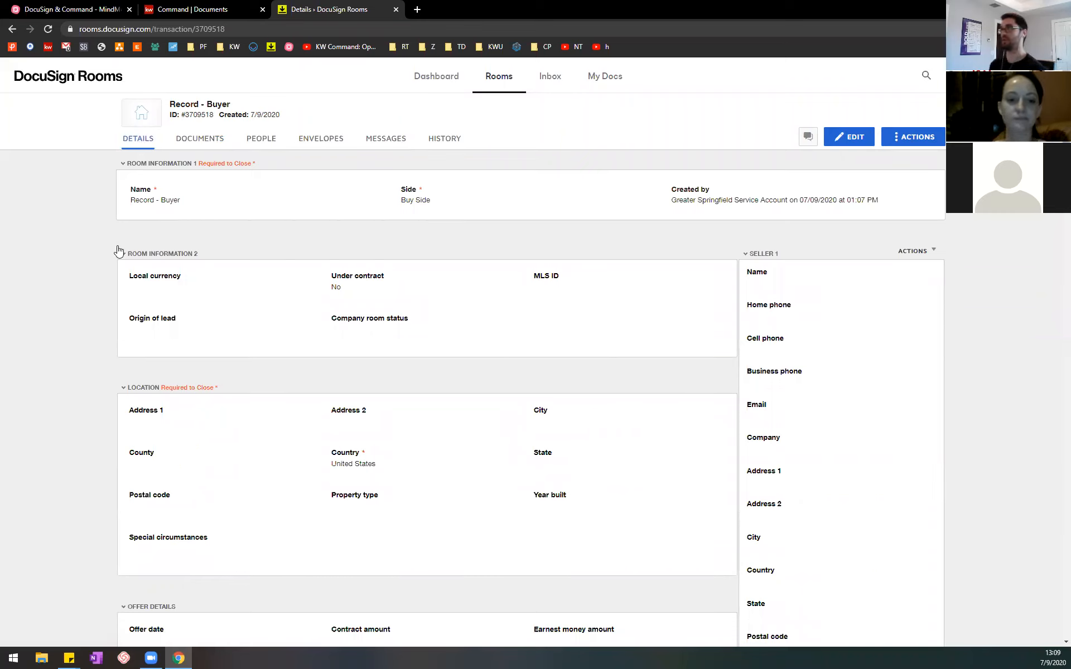
Step: Return to the MindMeister outline, expand Details and its Key Points, and highlight the notes on manual entry and contract autofill
{"action": "left_click", "coordinate": [62, 9]}
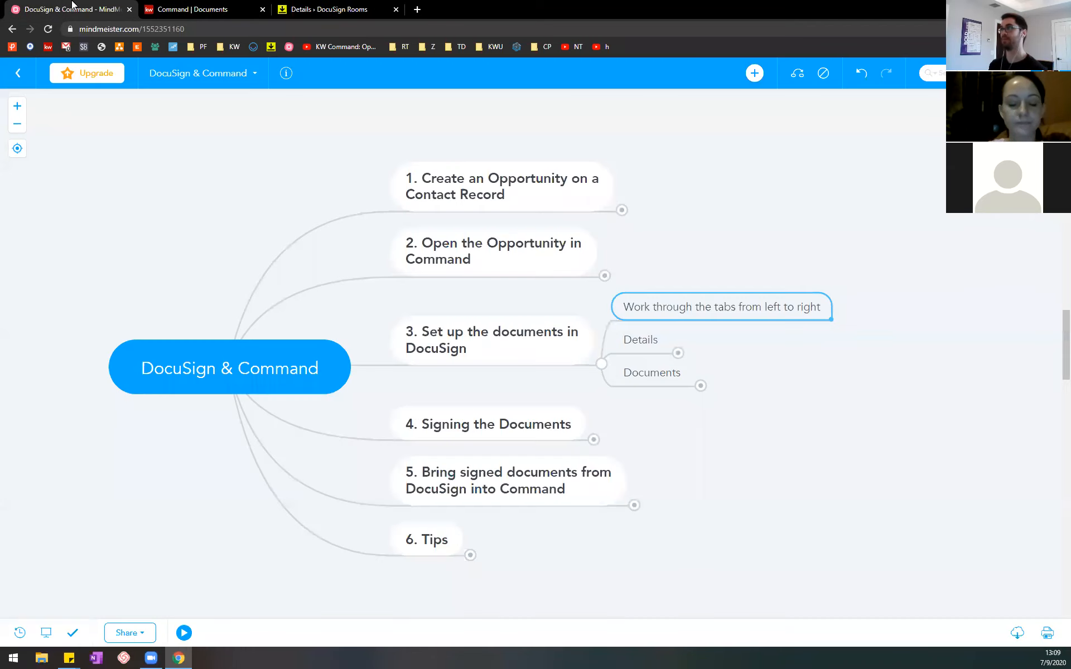
{"action": "left_click", "coordinate": [678, 352]}
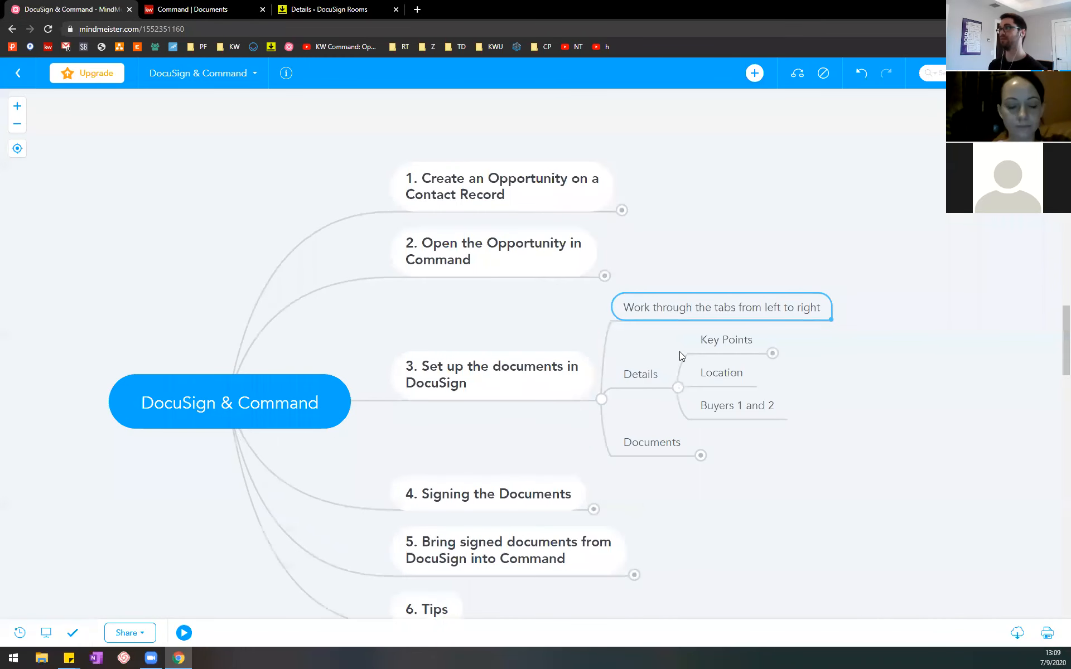
{"action": "left_click", "coordinate": [773, 353]}
{"action": "left_click_drag", "start_coordinate": [951, 536], "coordinate": [862, 519]}
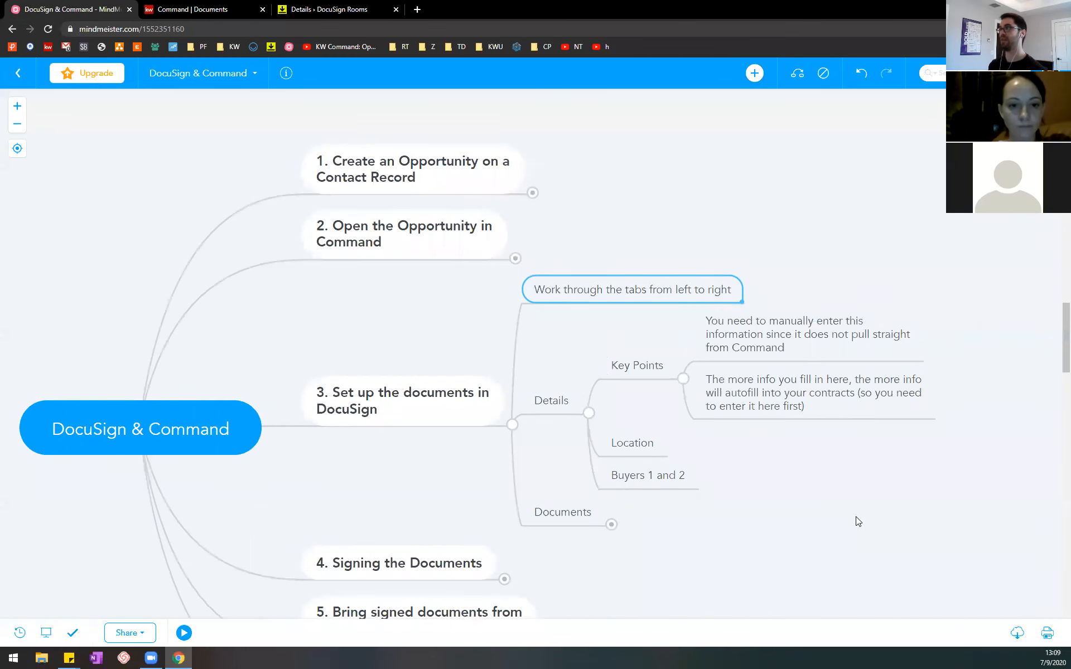
{"action": "left_click", "coordinate": [797, 334]}
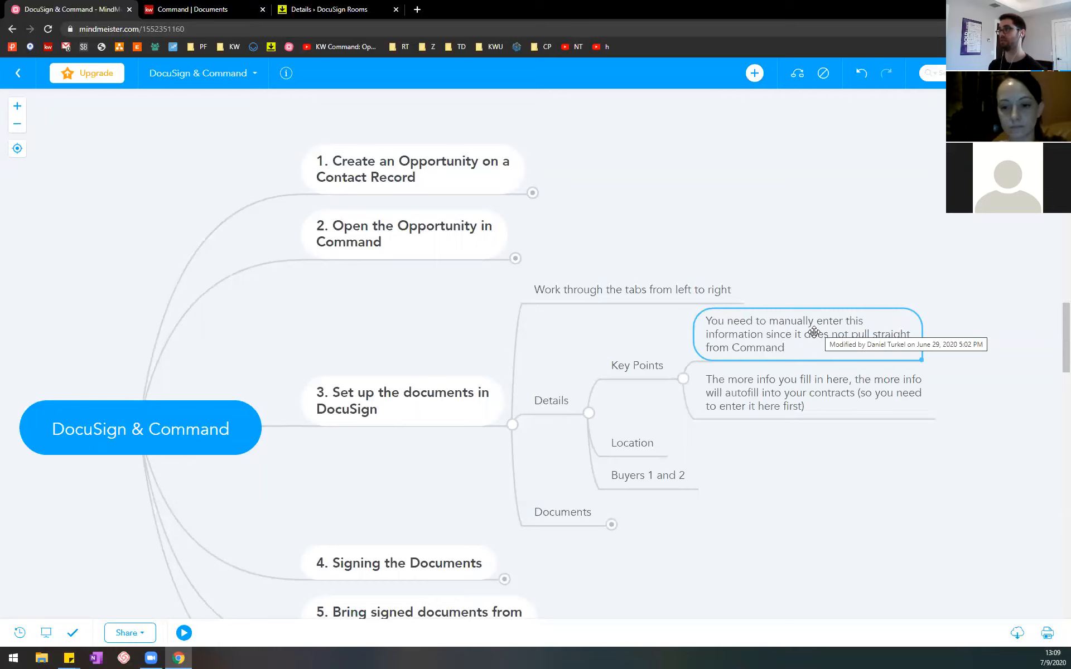
{"action": "left_click", "coordinate": [809, 399]}
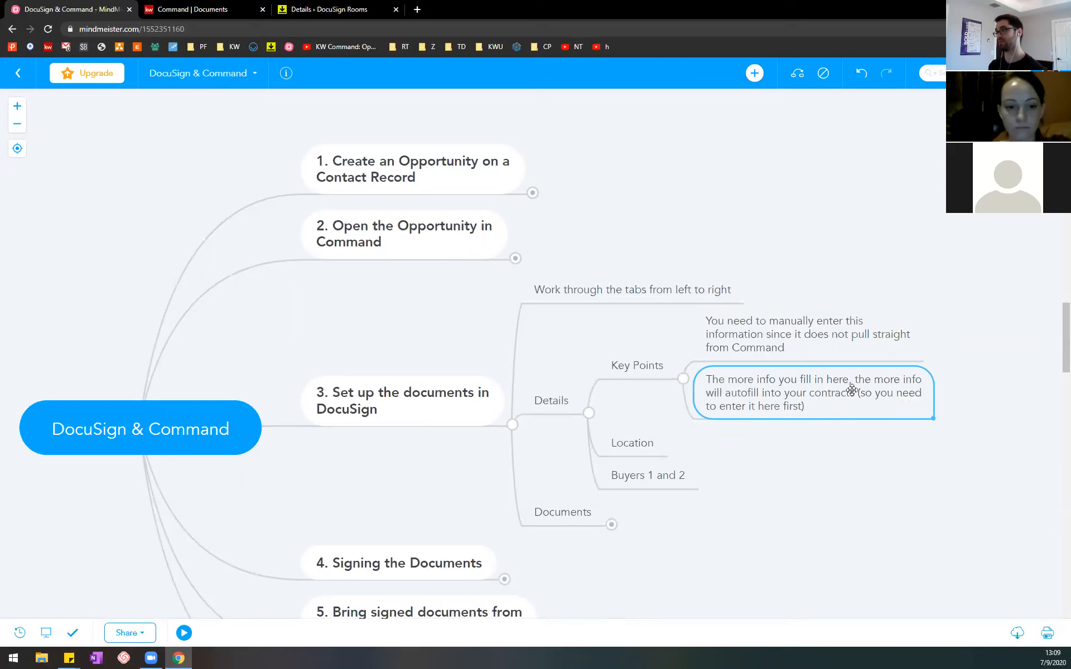
Step: Return to DocuSign Rooms and open the Record - Buyer room details for editing
{"action": "left_click", "coordinate": [246, 10]}
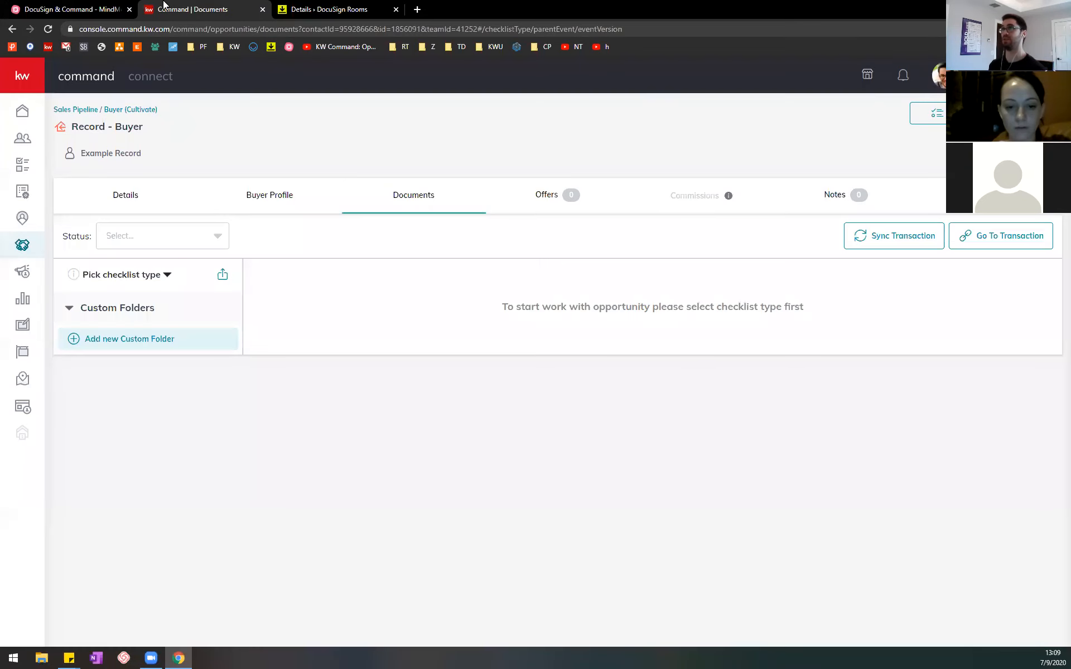
{"action": "left_click", "coordinate": [299, 7]}
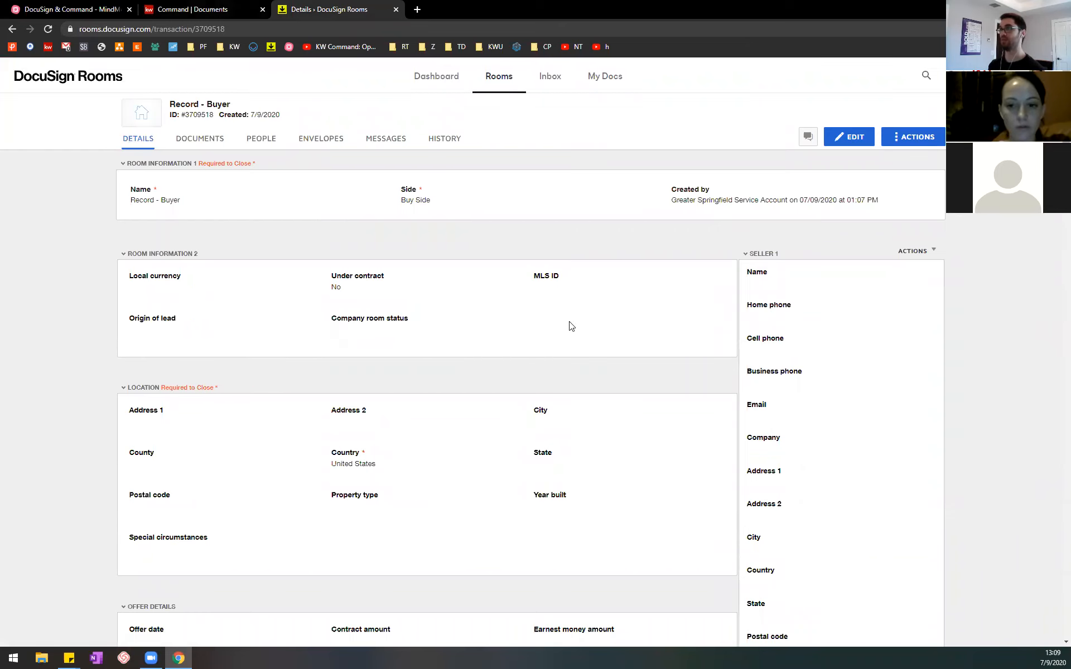
{"action": "left_click", "coordinate": [848, 138]}
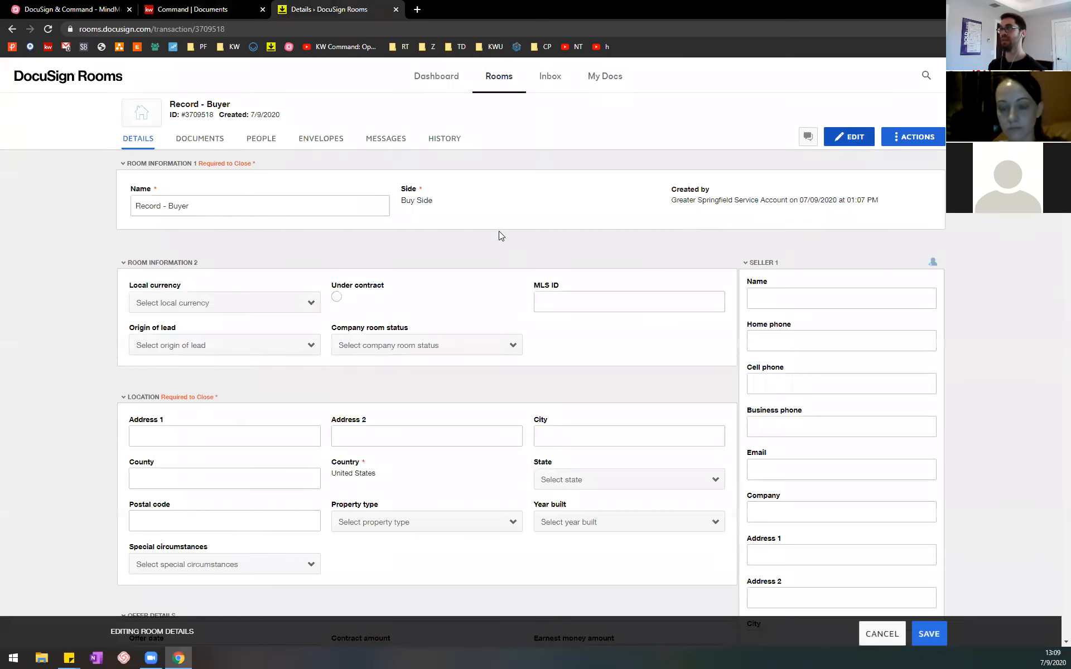
{"action": "left_click", "coordinate": [839, 337]}
{"action": "left_click", "coordinate": [825, 296]}
{"action": "left_click", "coordinate": [825, 342]}
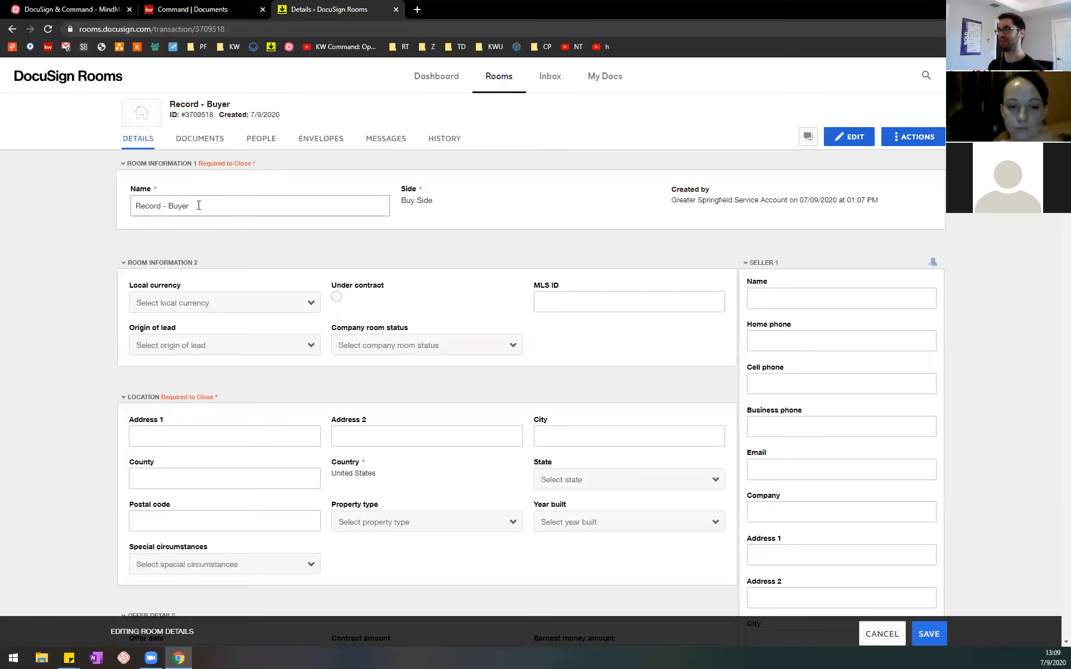
Step: Fill in the street address and city in the room's Location section
{"action": "scroll", "coordinate": [198, 206], "scroll_direction": "down", "scroll_amount": 1}
{"action": "left_click", "coordinate": [212, 377]}
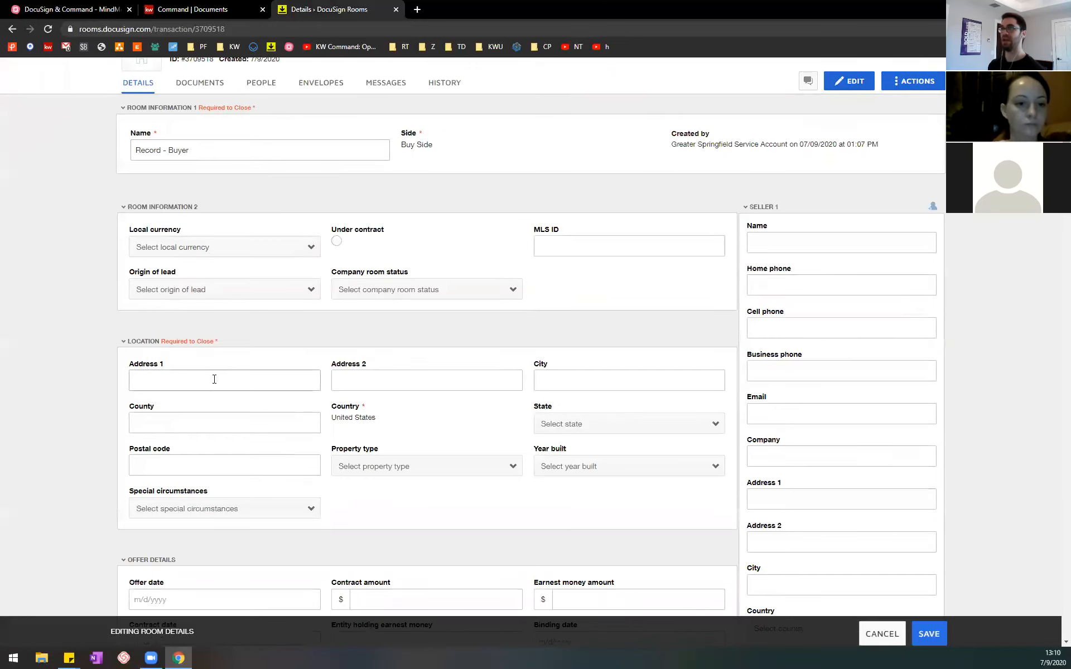
{"action": "left_click", "coordinate": [239, 333]}
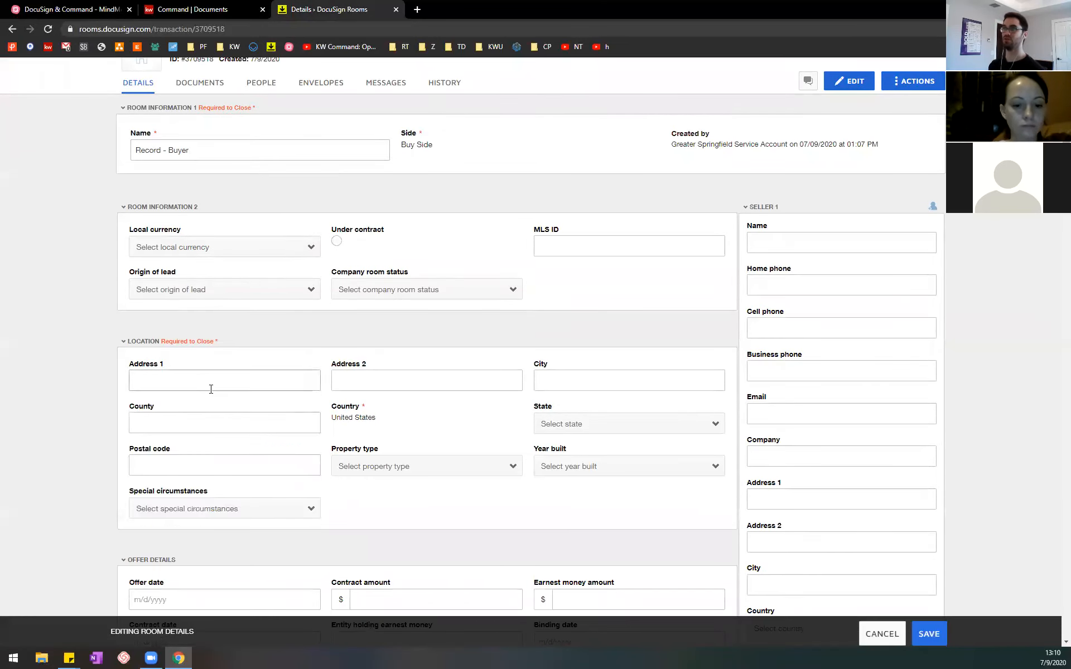
{"action": "left_click", "coordinate": [209, 387]}
{"action": "type", "text": "123 Main Street"}
{"action": "key", "text": "Tab"}
{"action": "key", "text": "Tab"}
{"action": "type", "text": "Springfi"}
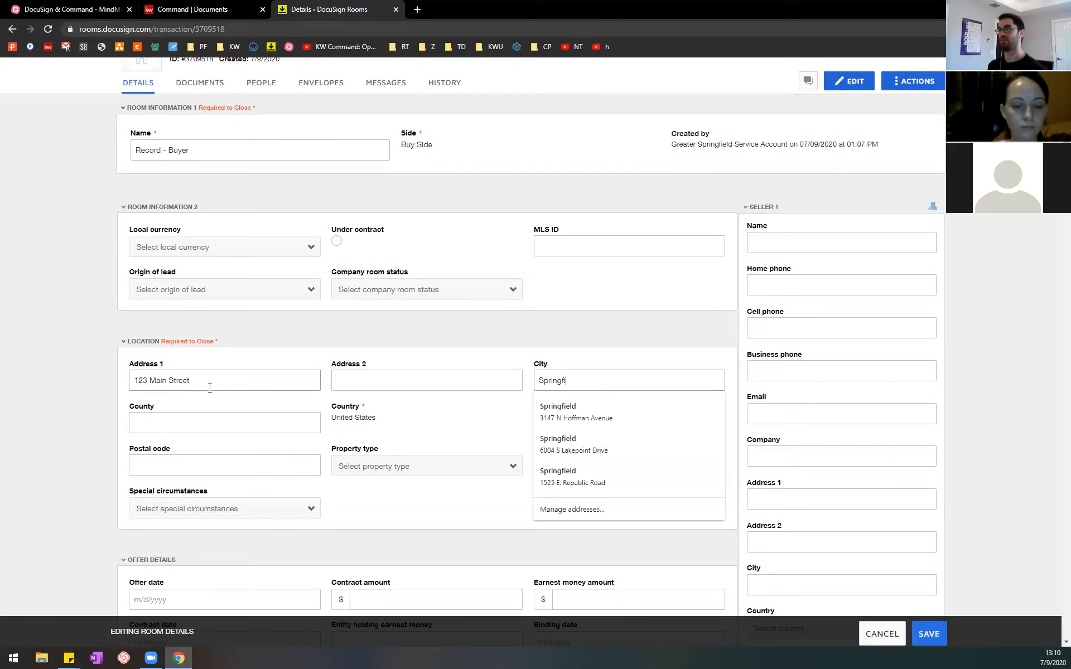
{"action": "type", "text": "eld"}
{"action": "key", "text": "Tab"}
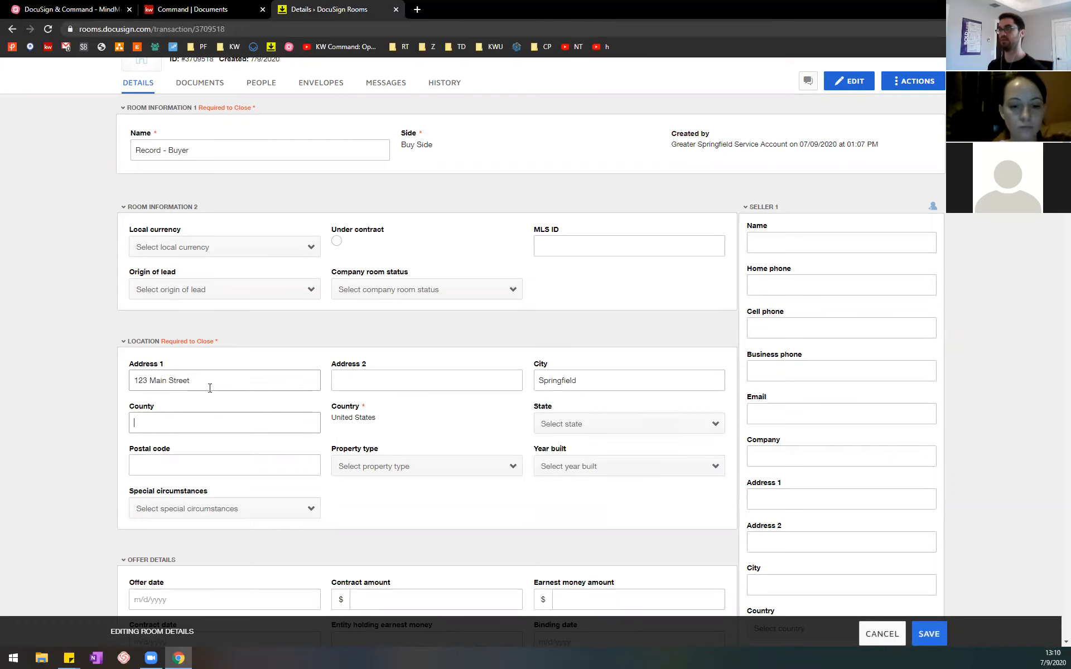
Step: Set the location's state to Missouri and fill in its postal code
{"action": "left_click", "coordinate": [572, 423]}
{"action": "key", "text": "m"}
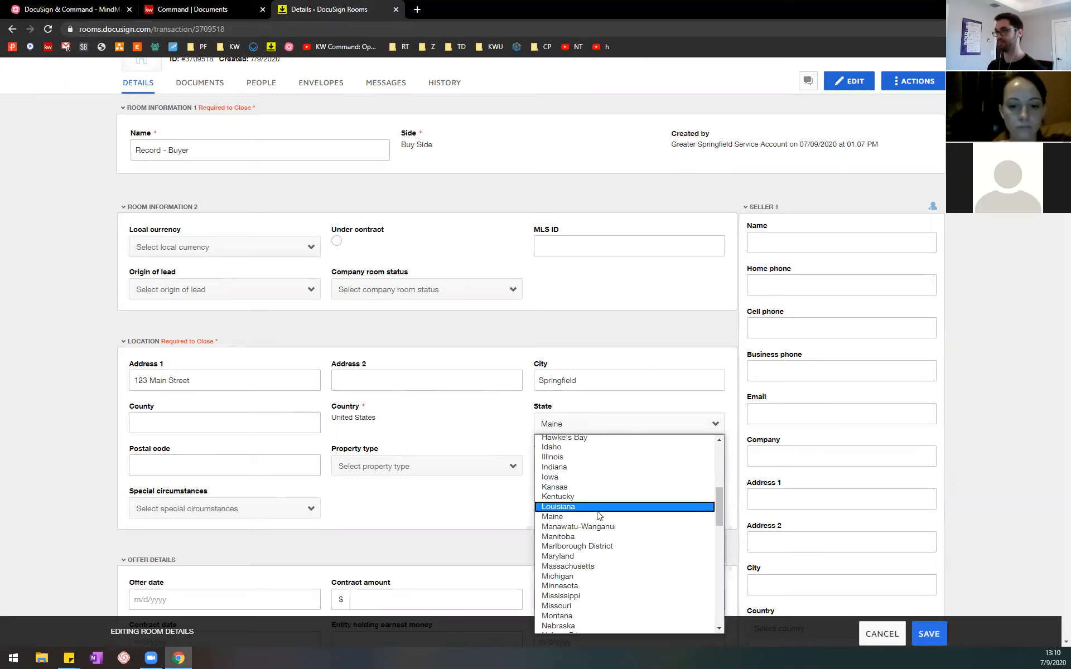
{"action": "scroll", "coordinate": [597, 525], "scroll_direction": "down", "scroll_amount": 3}
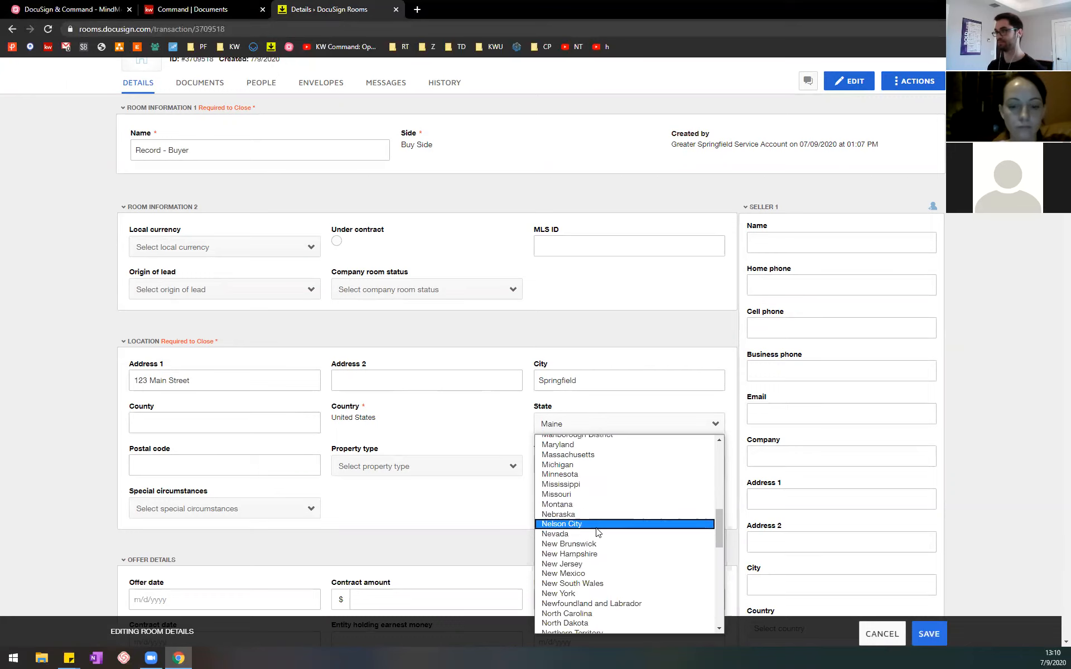
{"action": "left_click", "coordinate": [602, 496]}
{"action": "left_click", "coordinate": [226, 454]}
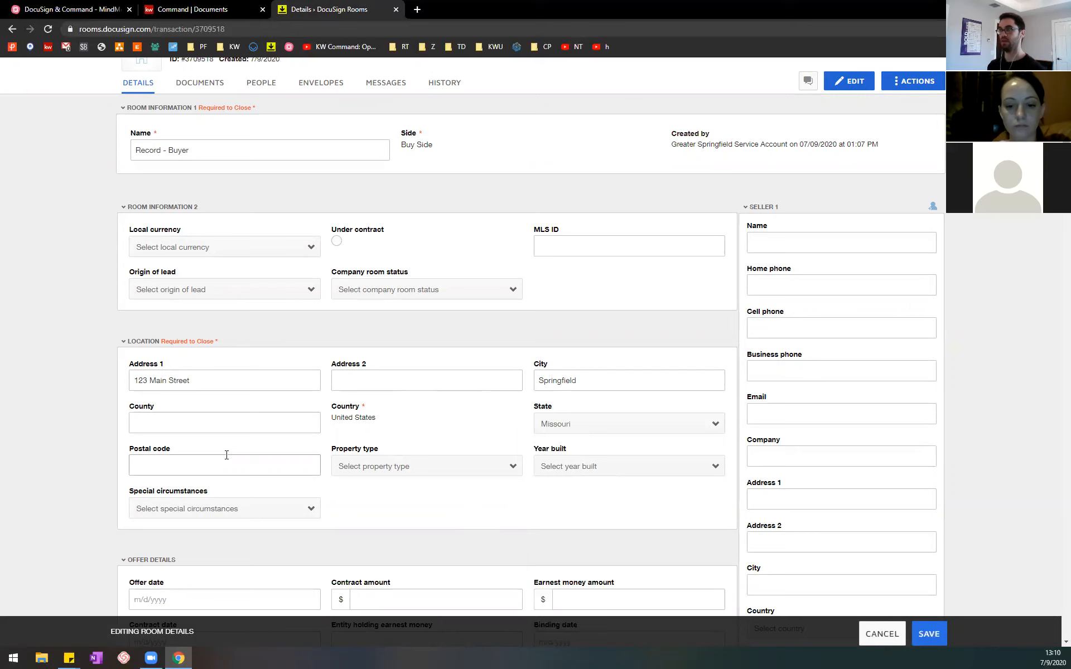
{"action": "type", "text": "65804"}
{"action": "left_click", "coordinate": [441, 512]}
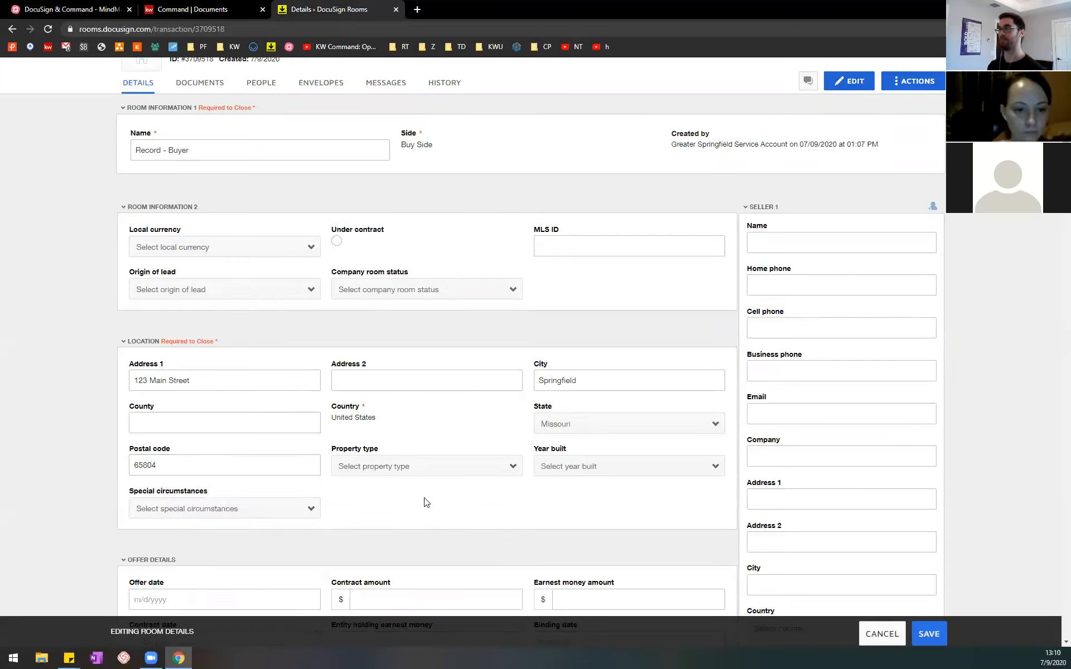
Step: Review the room's Offer Details, High Bid Confirmation, Closing Details, Additional Information and Property Details fields
{"action": "scroll", "coordinate": [407, 485], "scroll_direction": "down", "scroll_amount": 2}
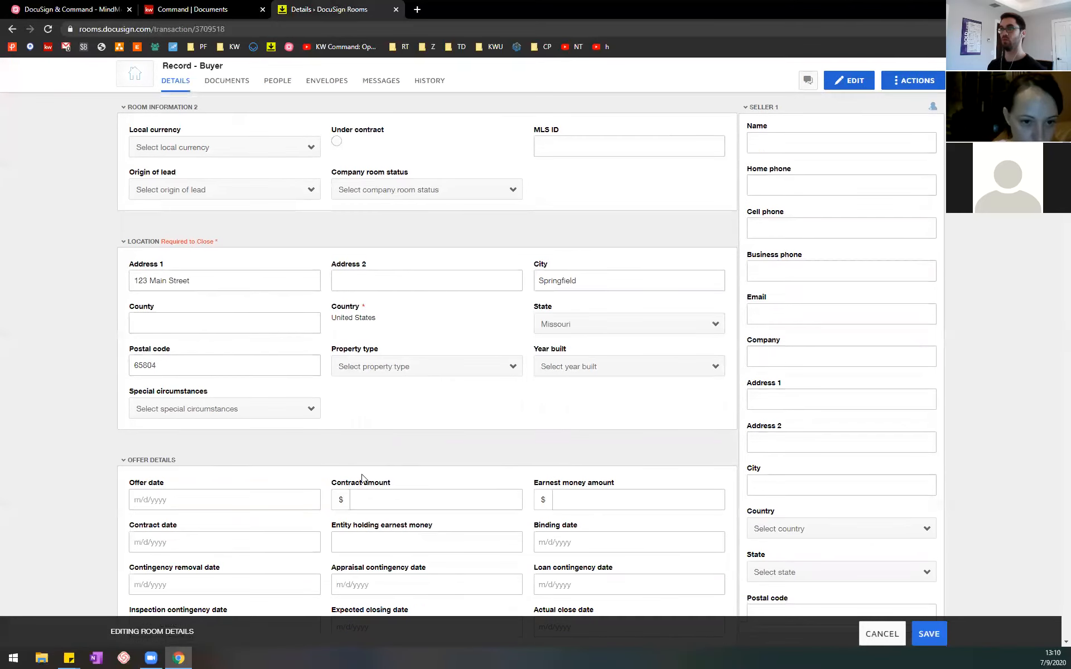
{"action": "scroll", "coordinate": [306, 491], "scroll_direction": "down", "scroll_amount": 2}
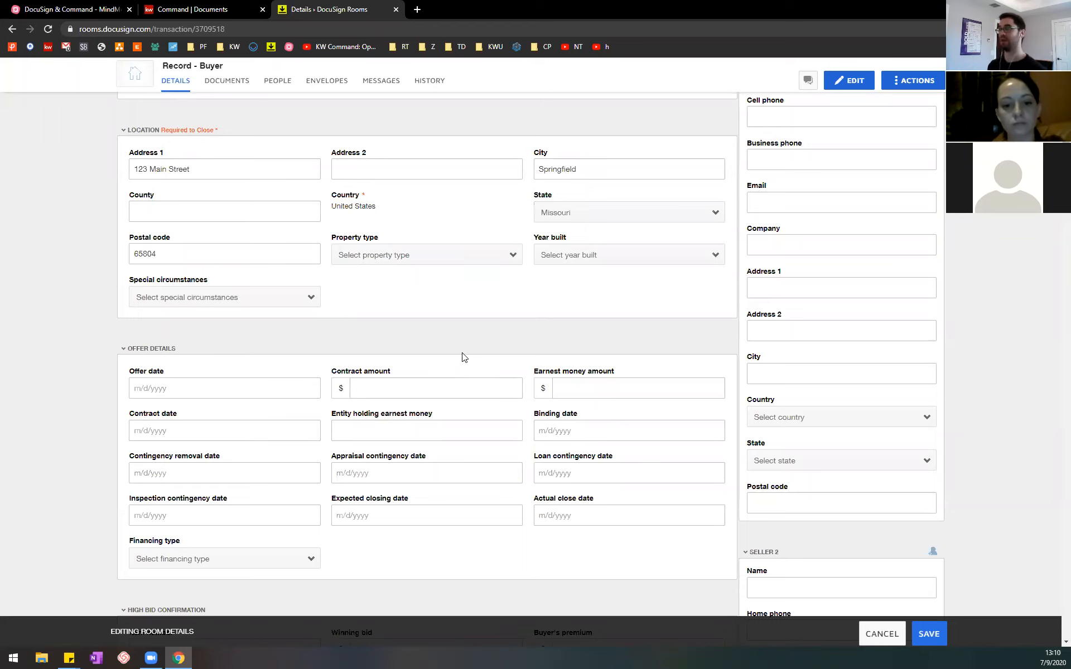
{"action": "scroll", "coordinate": [471, 359], "scroll_direction": "down", "scroll_amount": 2}
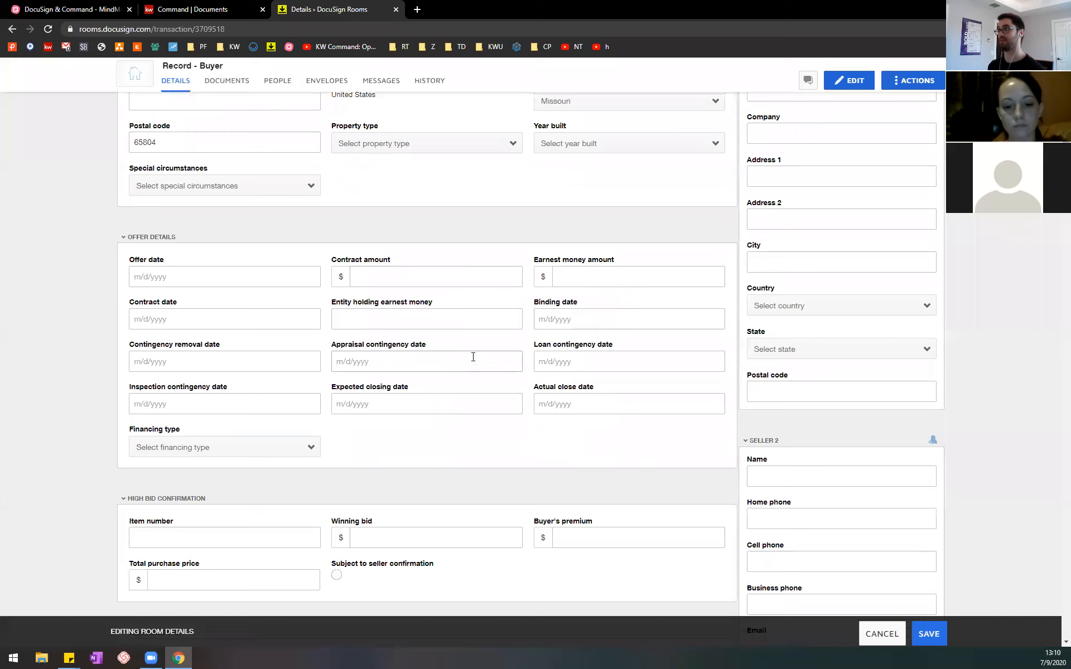
{"action": "scroll", "coordinate": [477, 357], "scroll_direction": "up", "scroll_amount": 1}
{"action": "scroll", "coordinate": [476, 356], "scroll_direction": "down", "scroll_amount": 3}
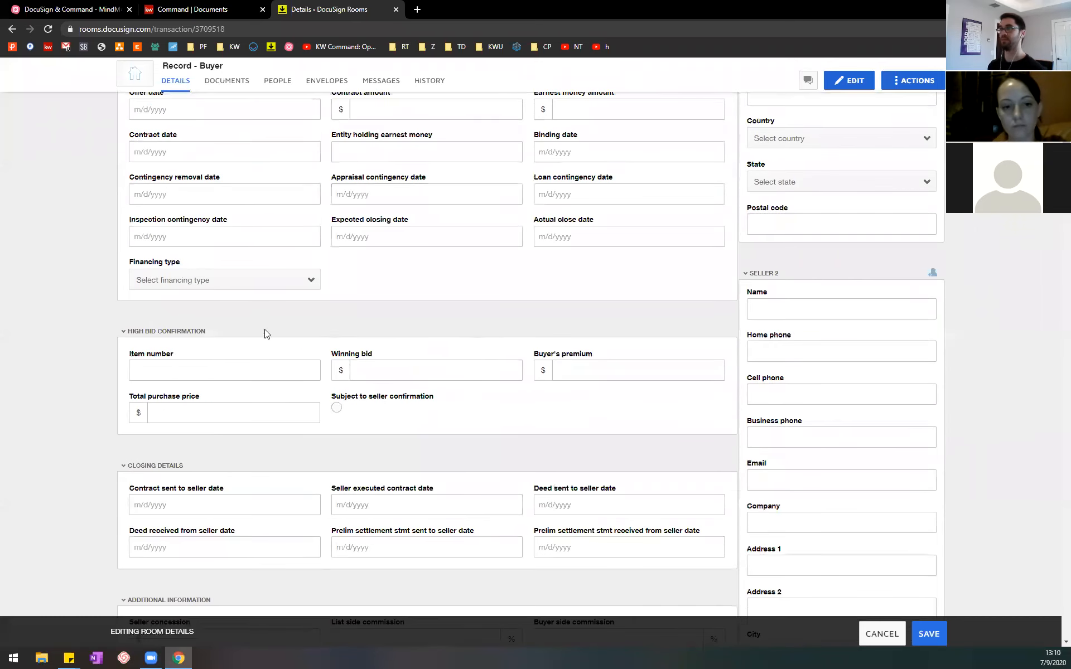
{"action": "scroll", "coordinate": [229, 423], "scroll_direction": "down", "scroll_amount": 2}
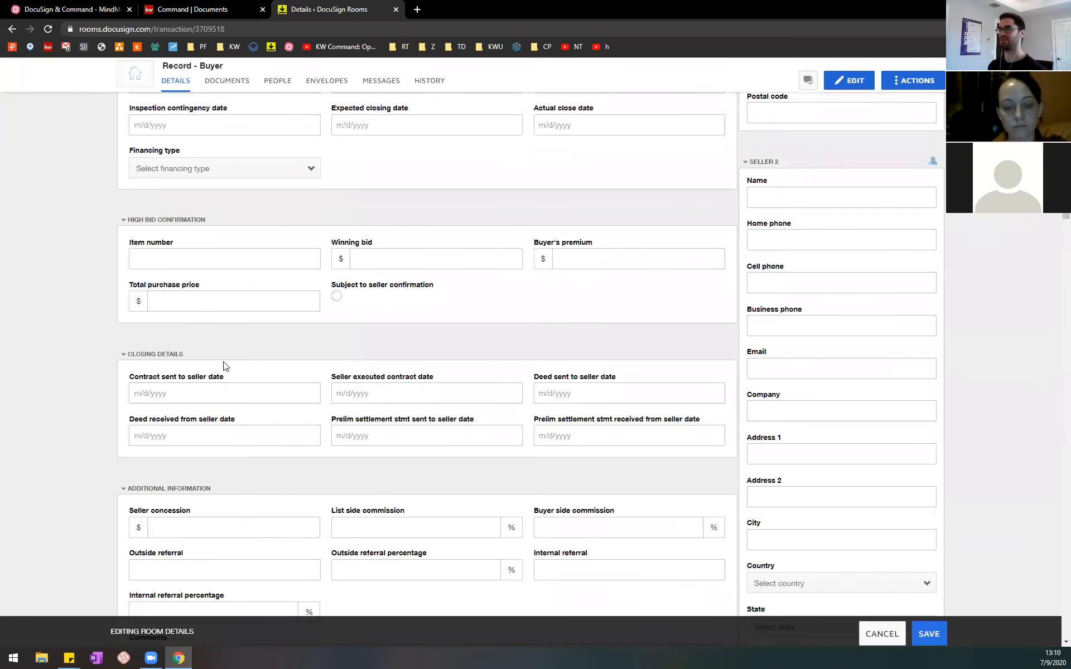
{"action": "scroll", "coordinate": [225, 366], "scroll_direction": "down", "scroll_amount": 5}
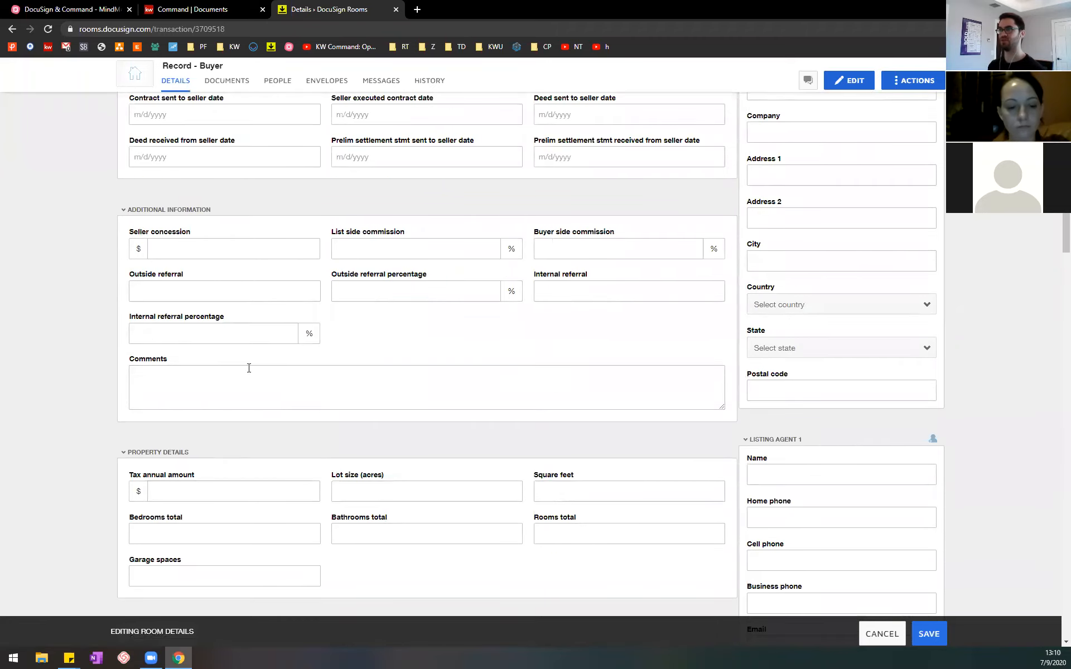
{"action": "scroll", "coordinate": [201, 438], "scroll_direction": "down", "scroll_amount": 1}
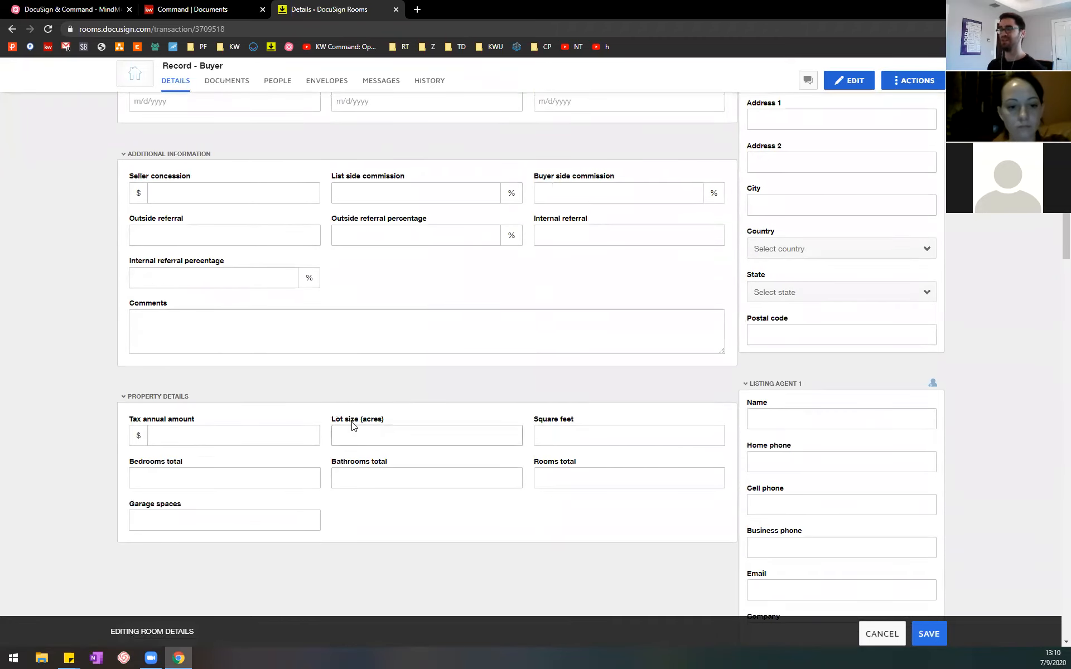
{"action": "scroll", "coordinate": [354, 438], "scroll_direction": "up", "scroll_amount": 12}
{"action": "scroll", "coordinate": [352, 427], "scroll_direction": "up", "scroll_amount": 4}
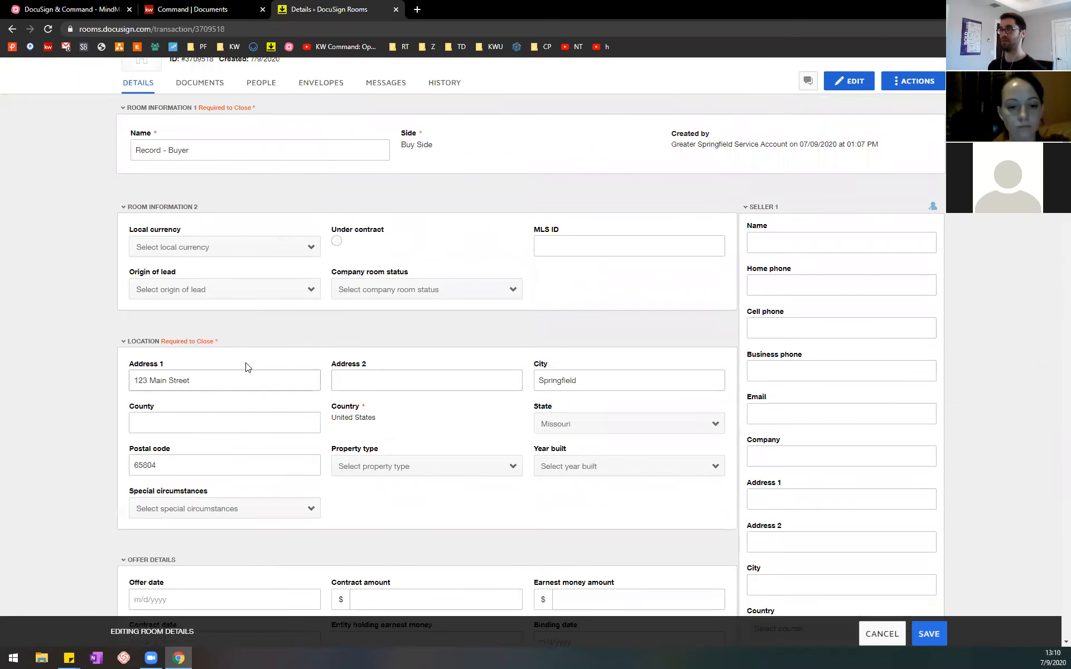
Step: Go past the seller and listing agent sections and enter the buyer's full name in the Buyer 1 section
{"action": "scroll", "coordinate": [826, 263], "scroll_direction": "down", "scroll_amount": 1}
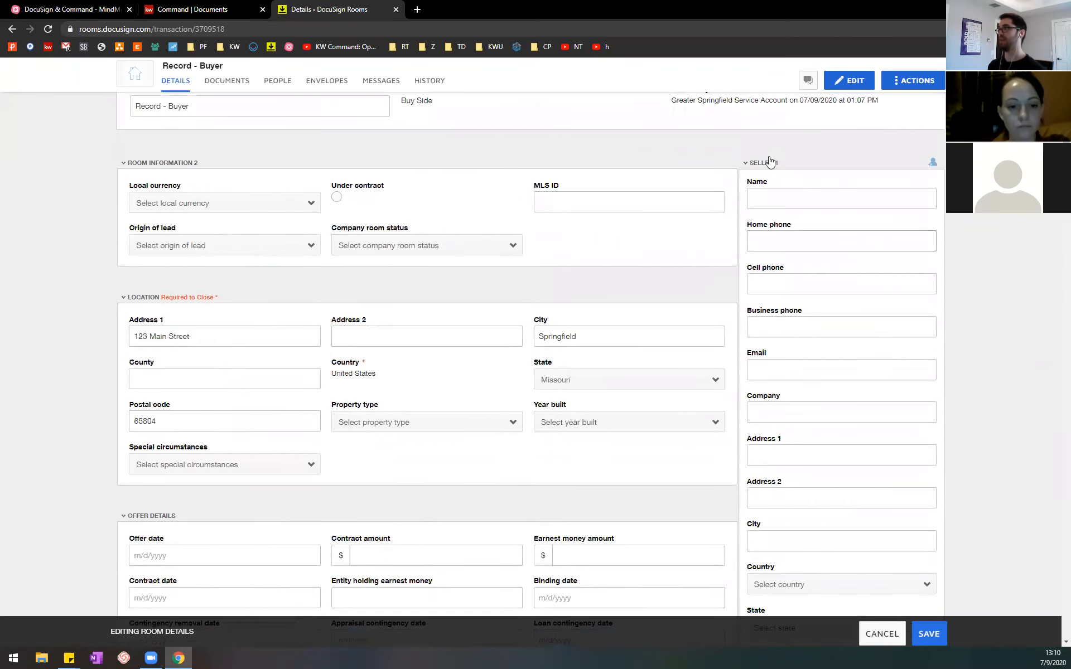
{"action": "scroll", "coordinate": [893, 335], "scroll_direction": "down", "scroll_amount": 7}
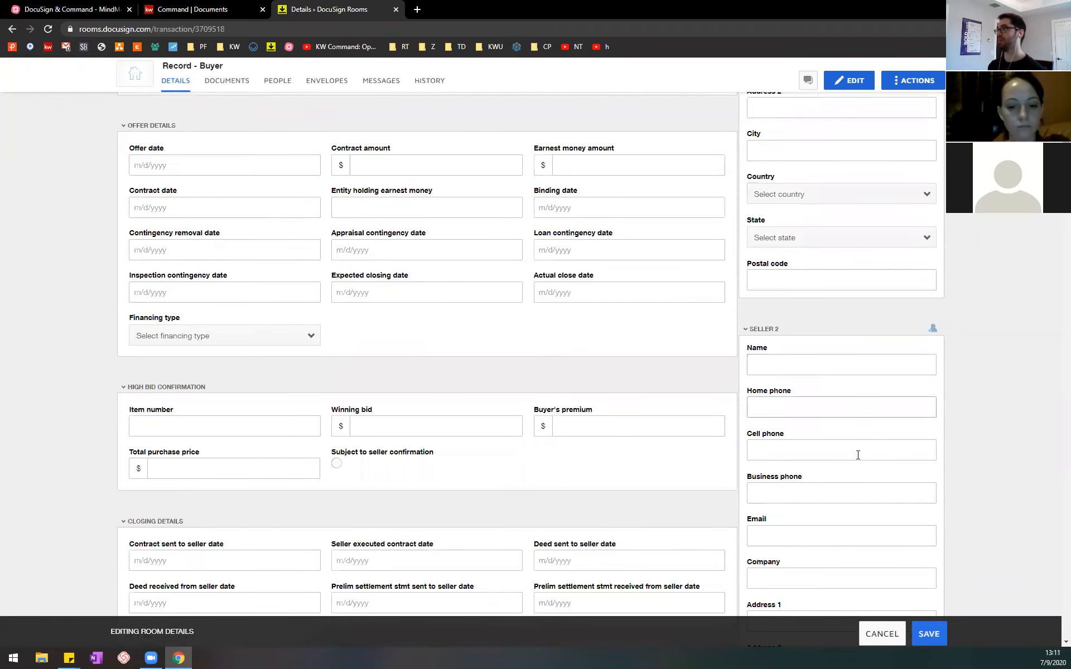
{"action": "scroll", "coordinate": [872, 467], "scroll_direction": "down", "scroll_amount": 13}
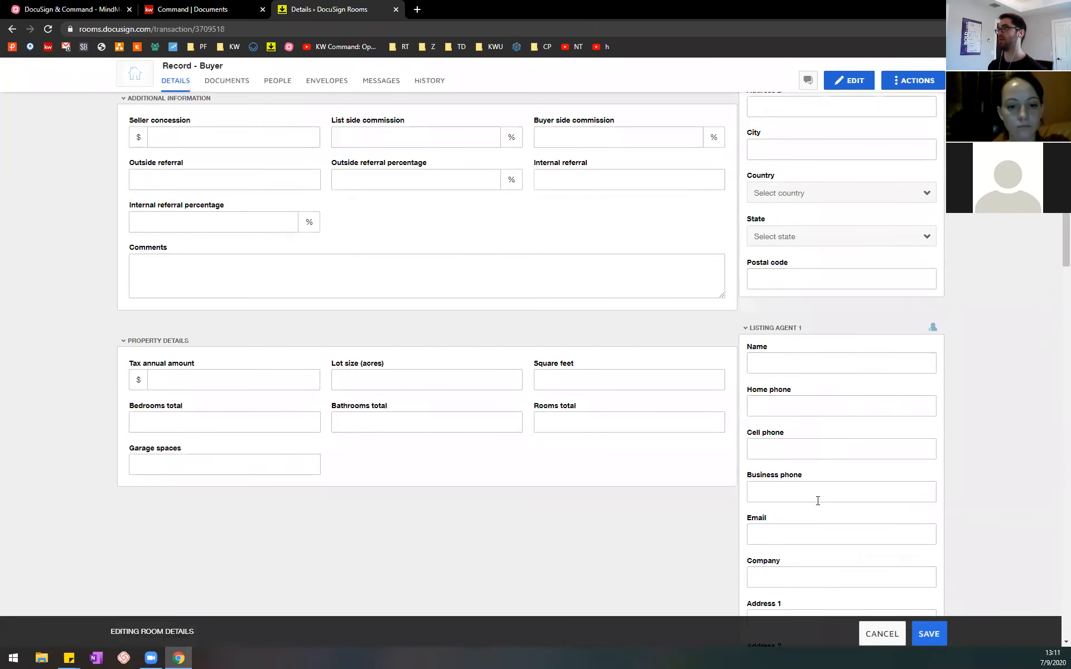
{"action": "scroll", "coordinate": [831, 415], "scroll_direction": "down", "scroll_amount": 10}
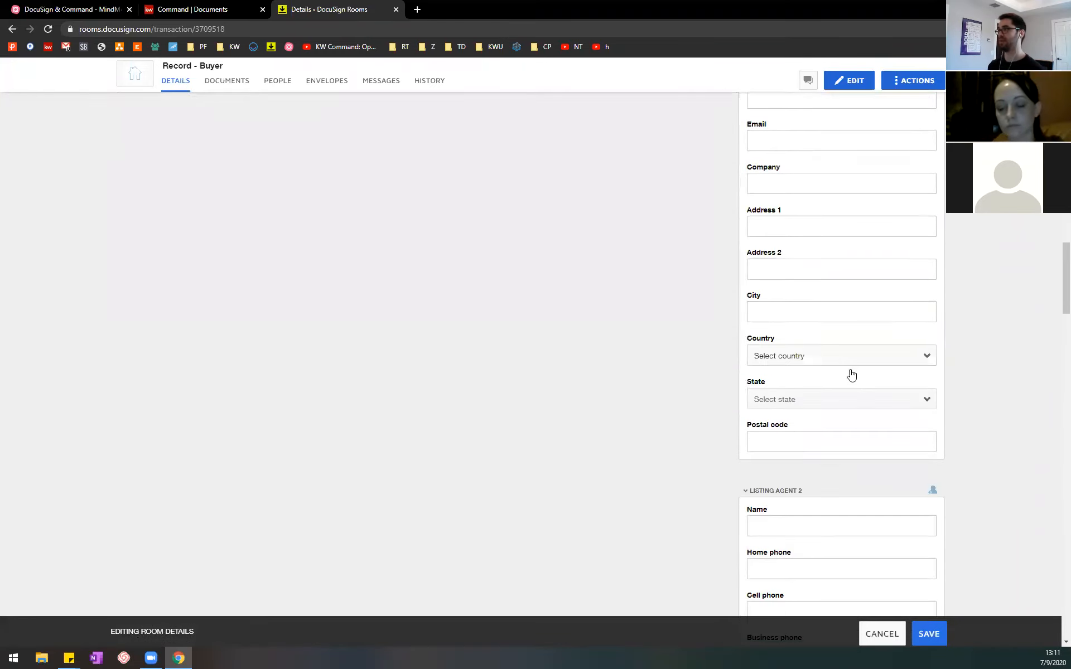
{"action": "scroll", "coordinate": [801, 374], "scroll_direction": "down", "scroll_amount": 11}
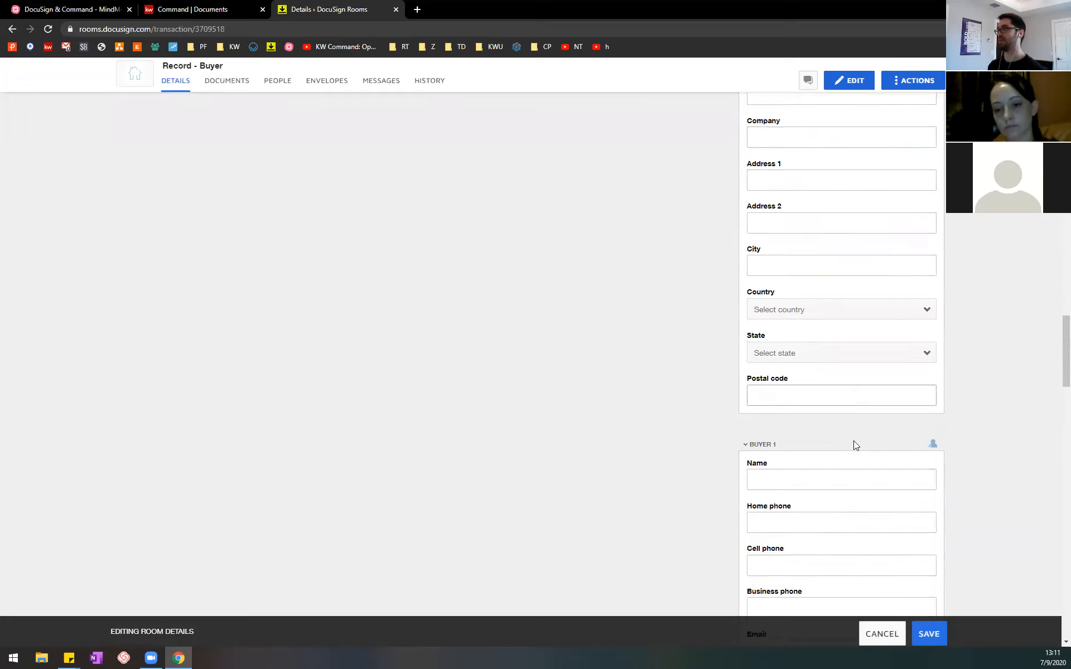
{"action": "scroll", "coordinate": [836, 334], "scroll_direction": "down", "scroll_amount": 3}
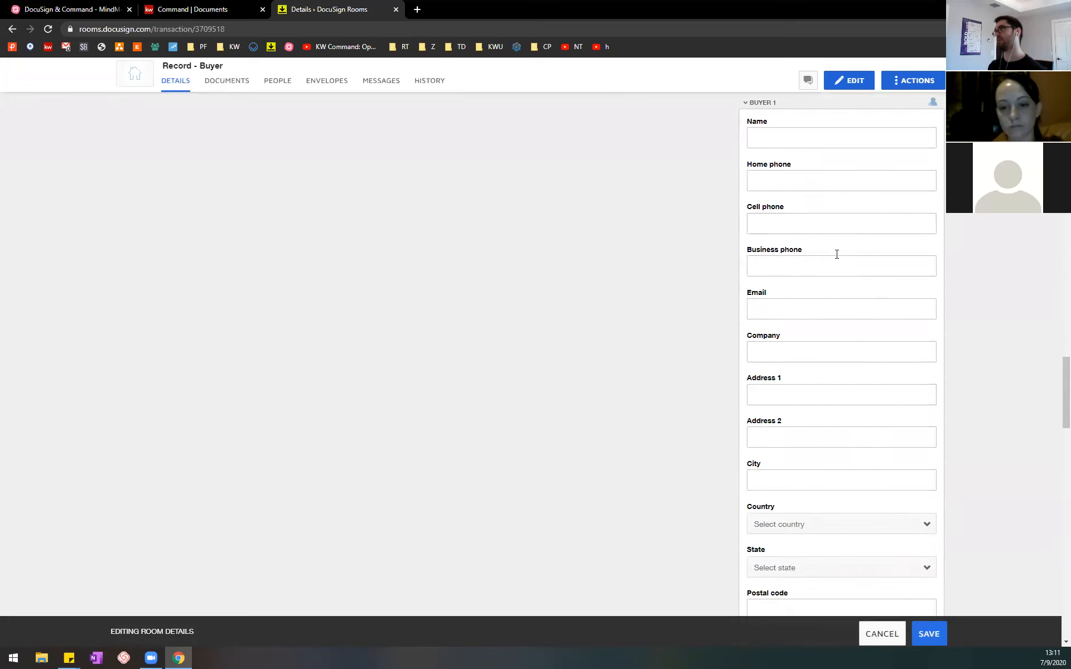
{"action": "scroll", "coordinate": [803, 254], "scroll_direction": "up", "scroll_amount": 1}
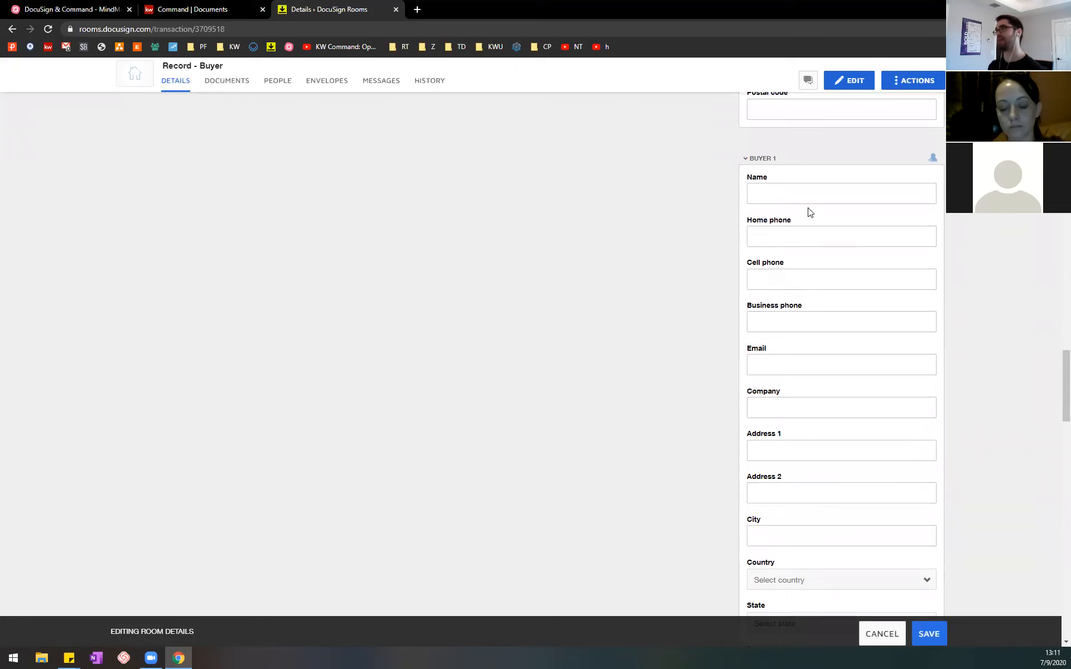
{"action": "left_click", "coordinate": [818, 195]}
{"action": "left_click", "coordinate": [1004, 253]}
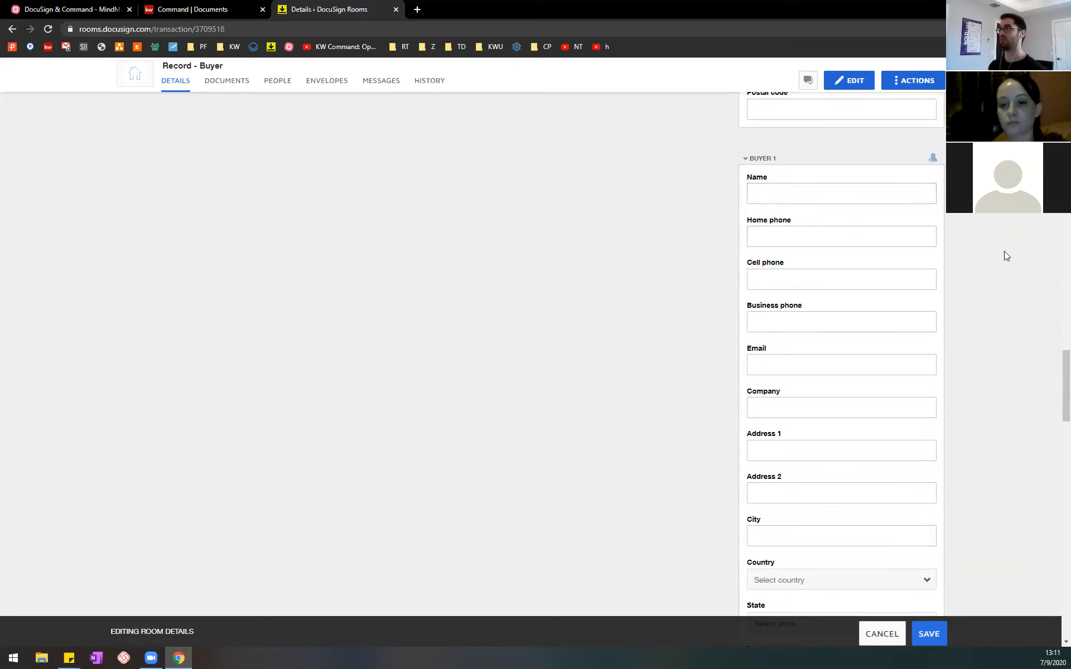
{"action": "left_click", "coordinate": [850, 201]}
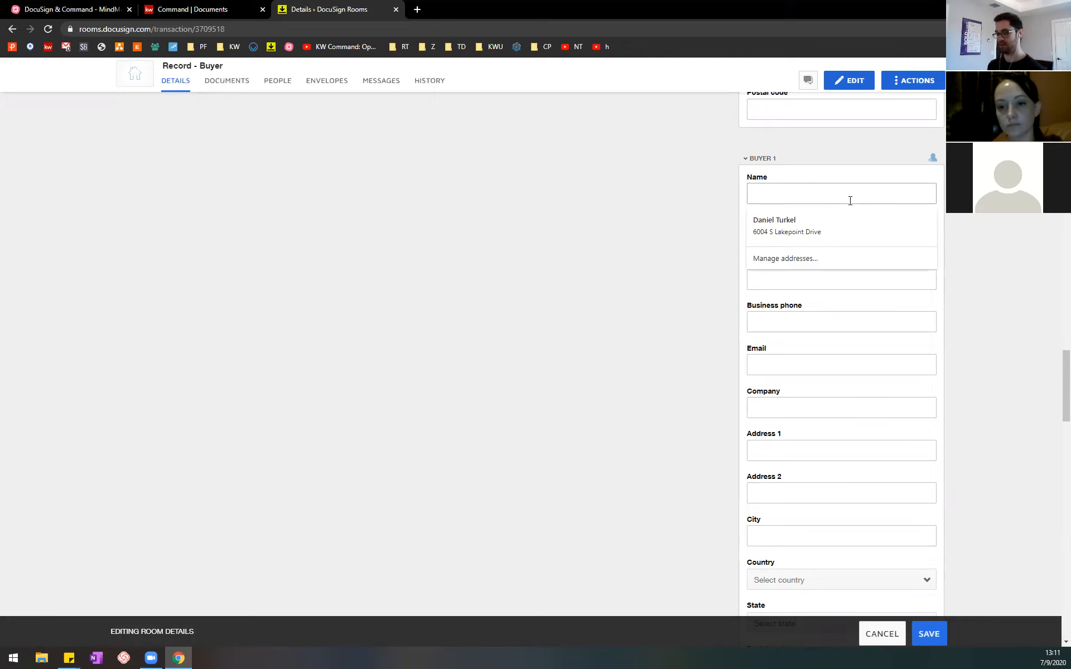
{"action": "type", "text": "Fake Name"}
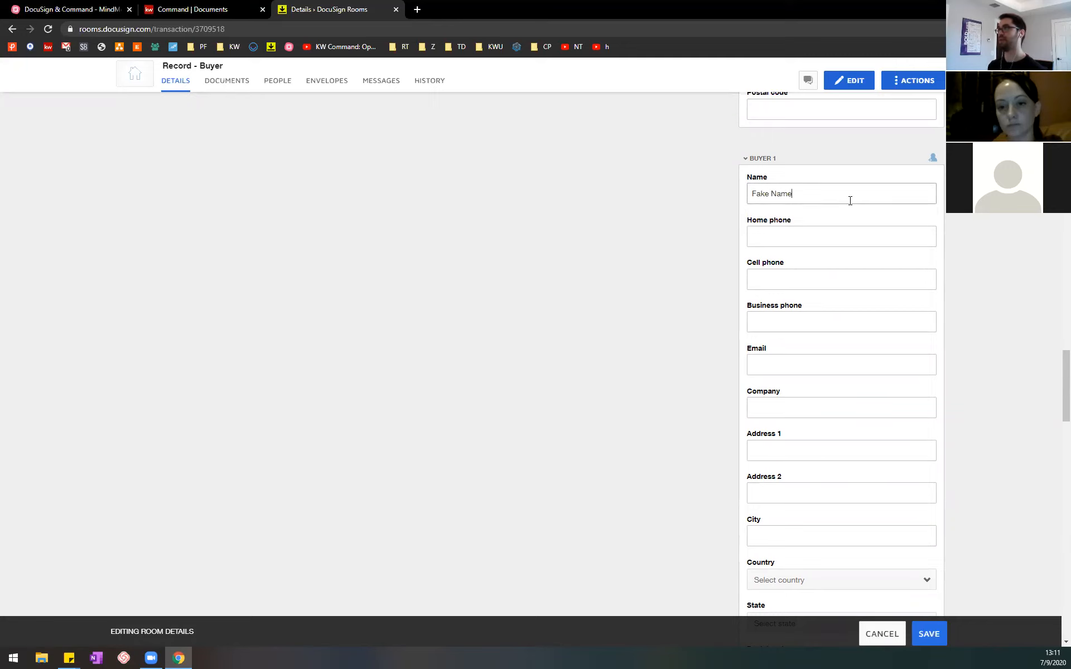
Step: Fill in Buyer 1's cell phone number and email address
{"action": "left_click", "coordinate": [829, 284]}
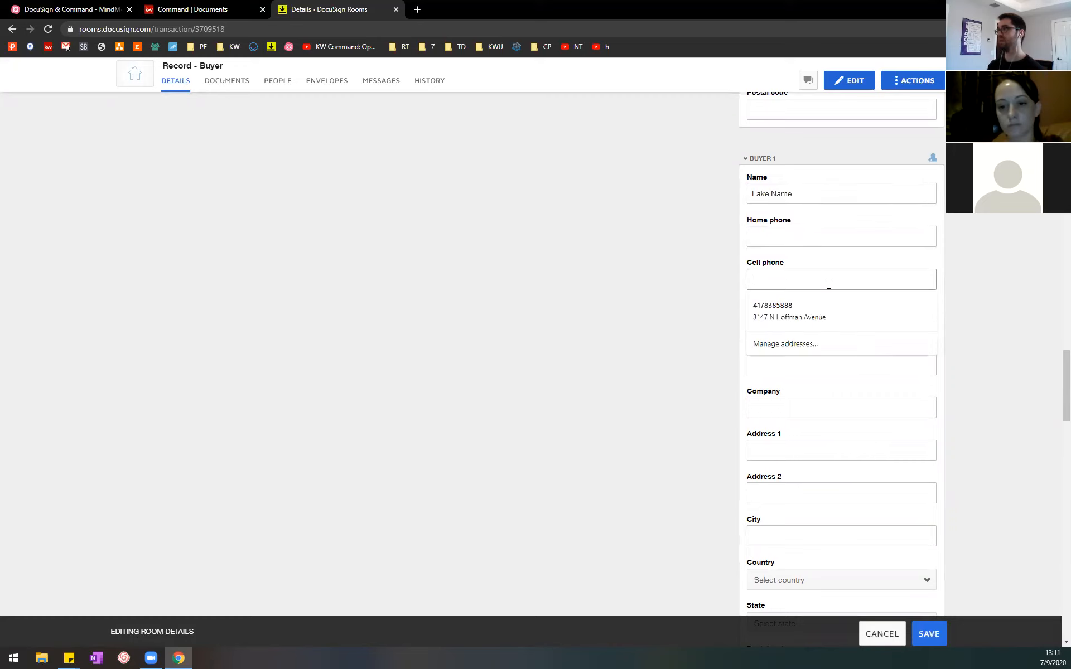
{"action": "type", "text": "123-456-7890"}
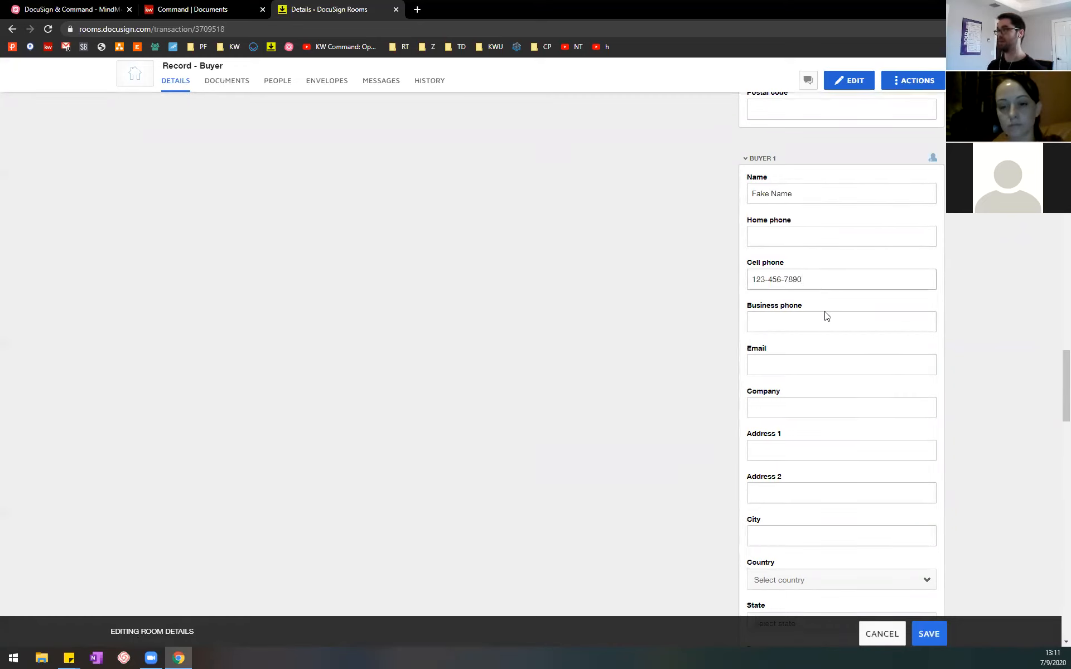
{"action": "left_click", "coordinate": [823, 367]}
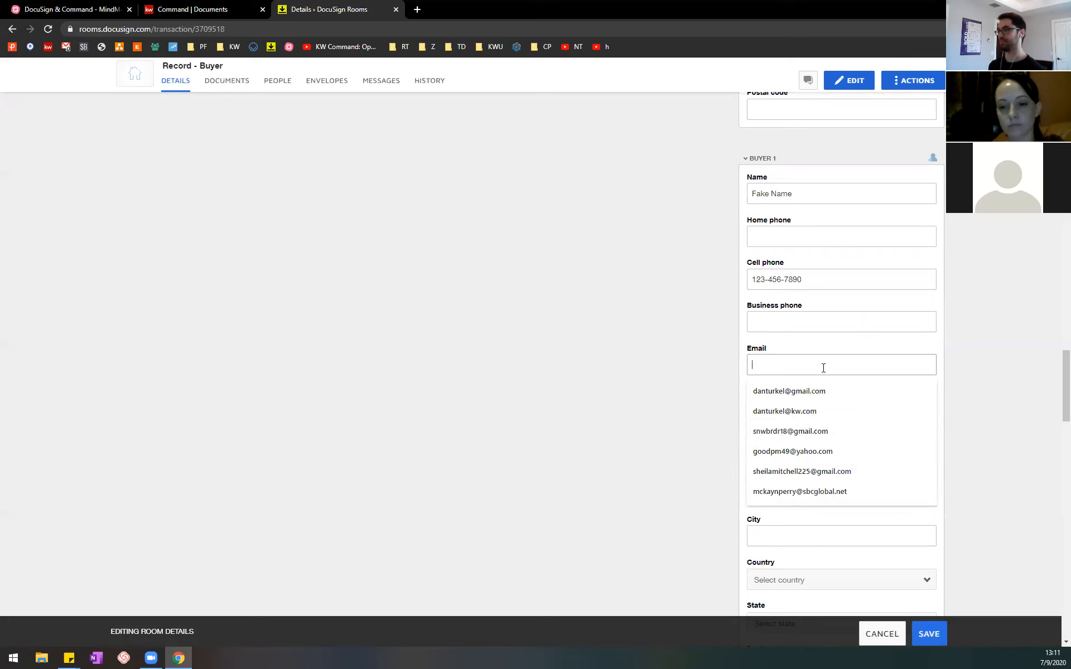
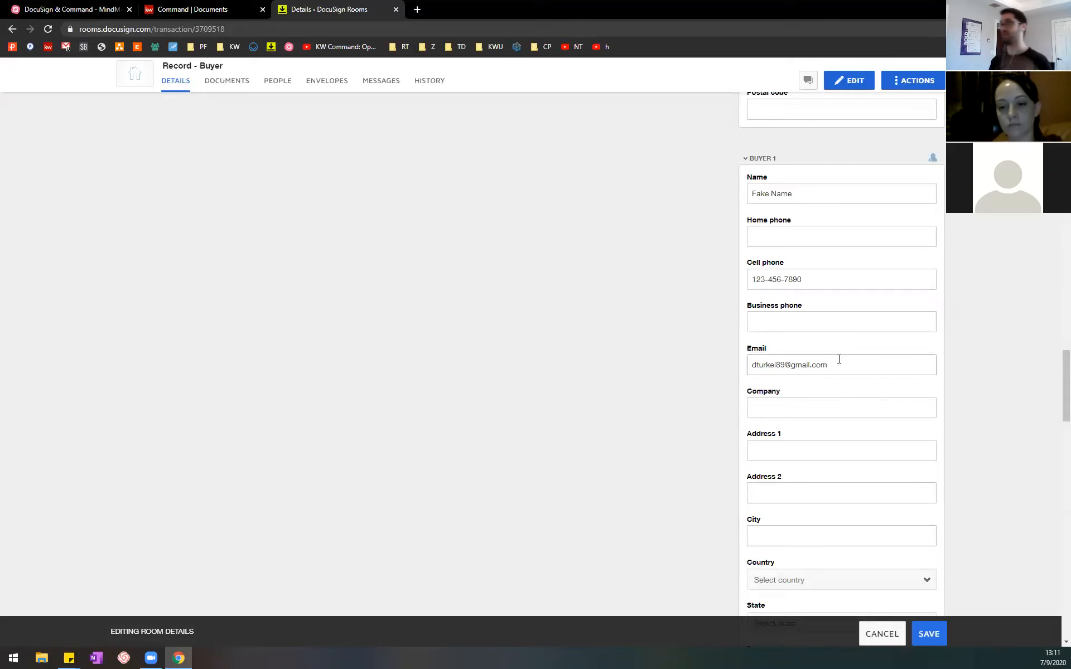
Step: Fill in Buyer 1's street address and city, leaving the second address line blank
{"action": "left_click", "coordinate": [840, 444]}
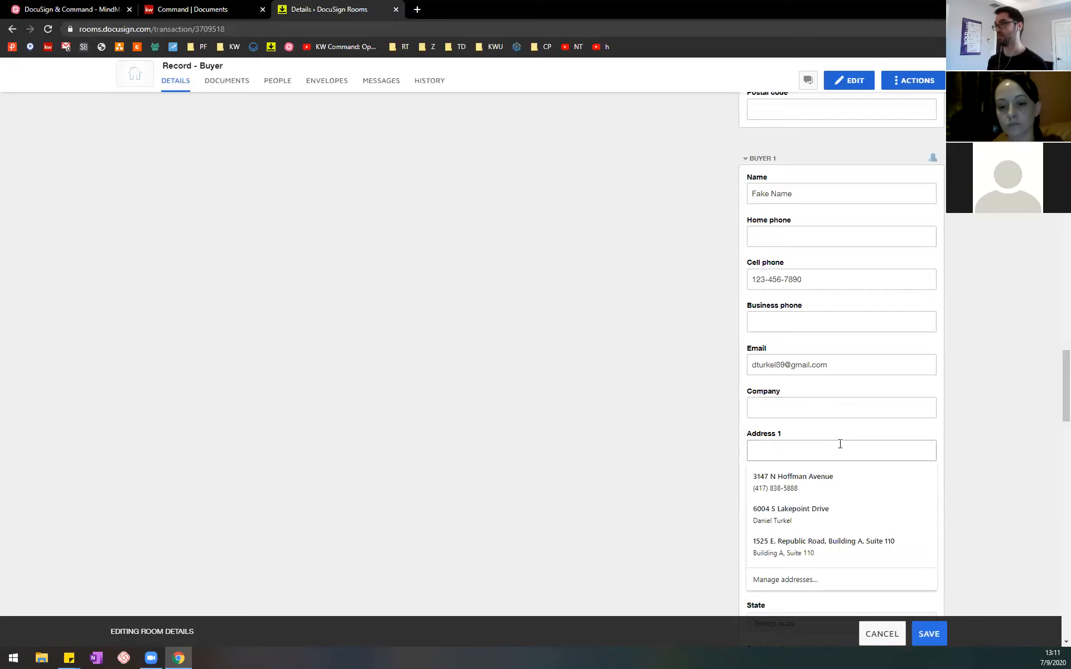
{"action": "type", "text": "1234 Main Street"}
{"action": "key", "text": "Tab"}
{"action": "key", "text": "Tab"}
{"action": "type", "text": "Springfield"}
{"action": "left_click", "coordinate": [992, 527]}
Step: Set Buyer 1's country to United States and state to Missouri
{"action": "scroll", "coordinate": [971, 530], "scroll_direction": "down", "scroll_amount": 2}
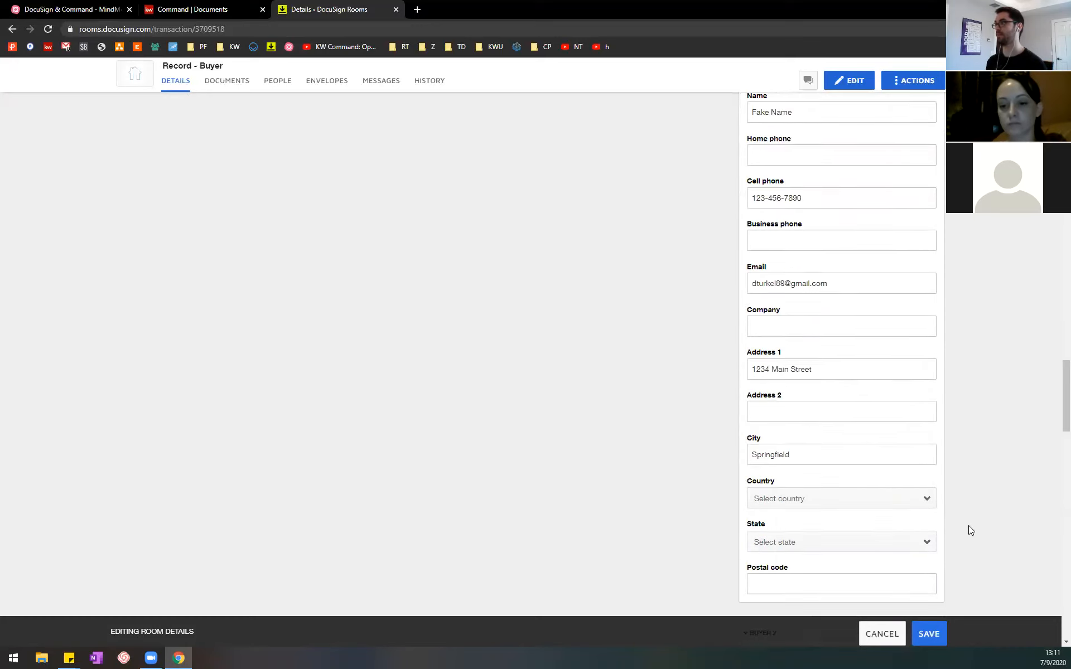
{"action": "left_click", "coordinate": [925, 469]}
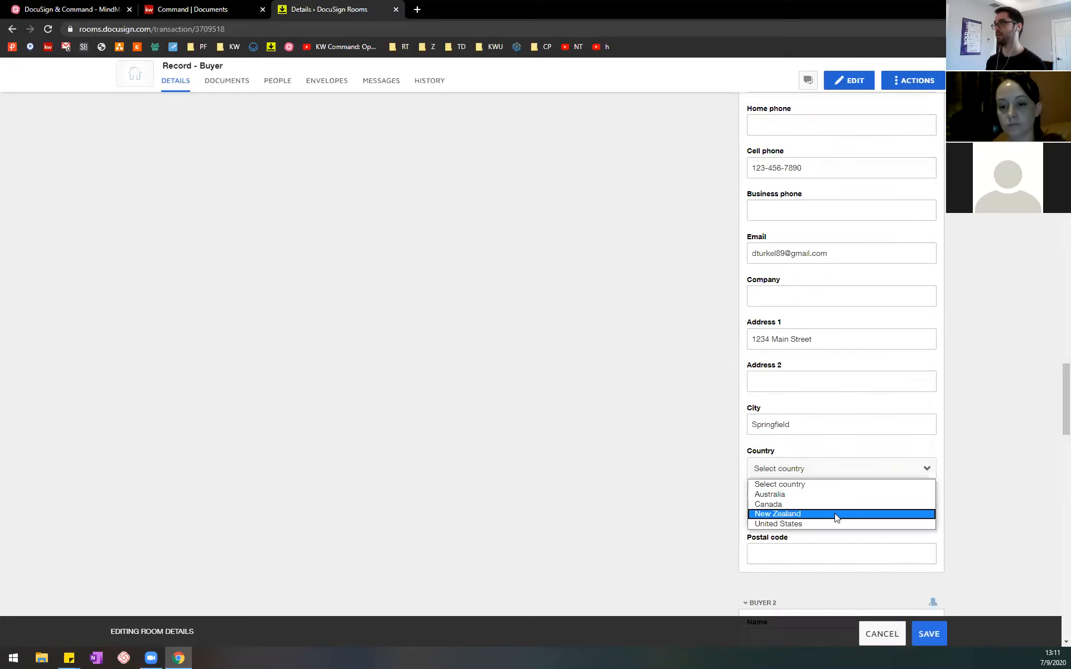
{"action": "left_click", "coordinate": [824, 523]}
{"action": "left_click", "coordinate": [924, 514]}
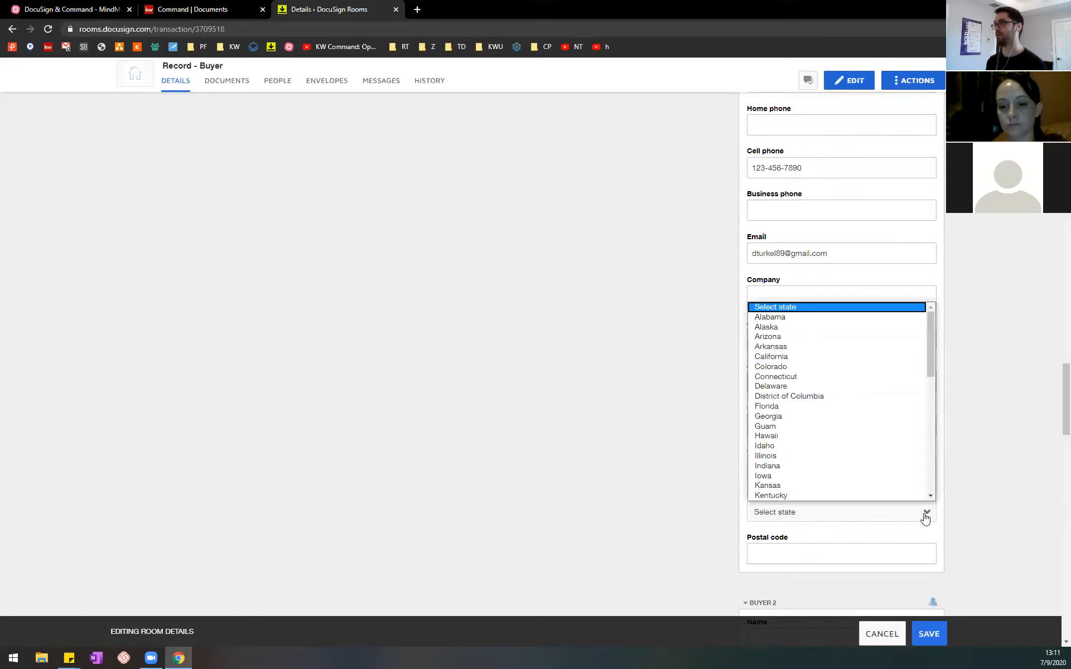
{"action": "key", "text": "m"}
{"action": "scroll", "coordinate": [862, 453], "scroll_direction": "down", "scroll_amount": 3}
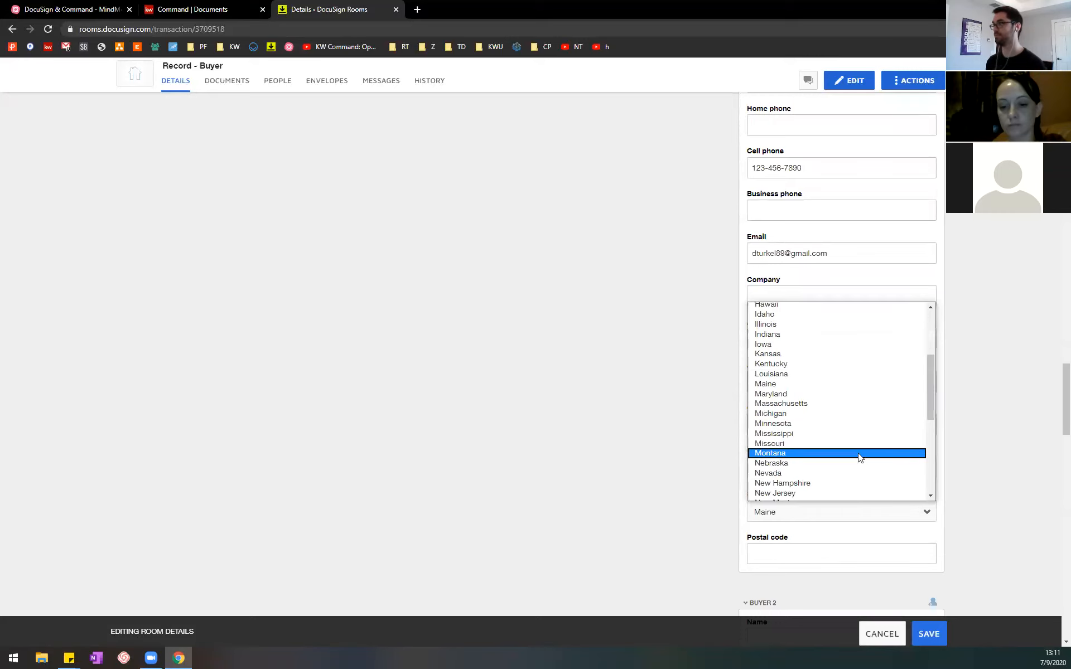
{"action": "left_click", "coordinate": [823, 443]}
Step: Enter Buyer 1's postal code
{"action": "left_click", "coordinate": [853, 556]}
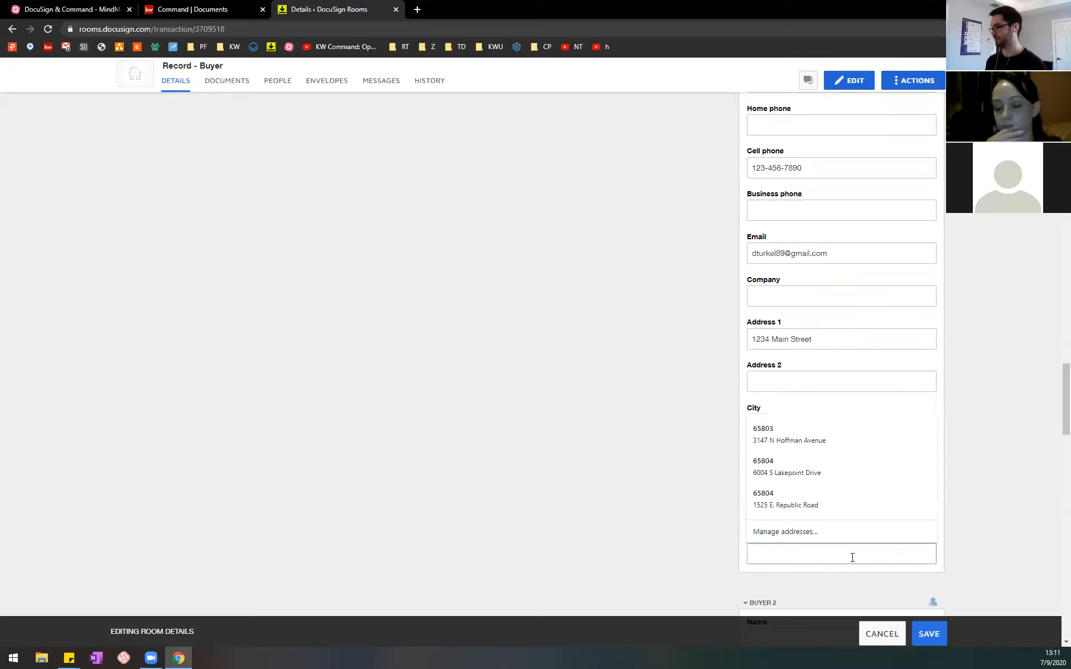
{"action": "type", "text": "65804"}
{"action": "left_click", "coordinate": [999, 471]}
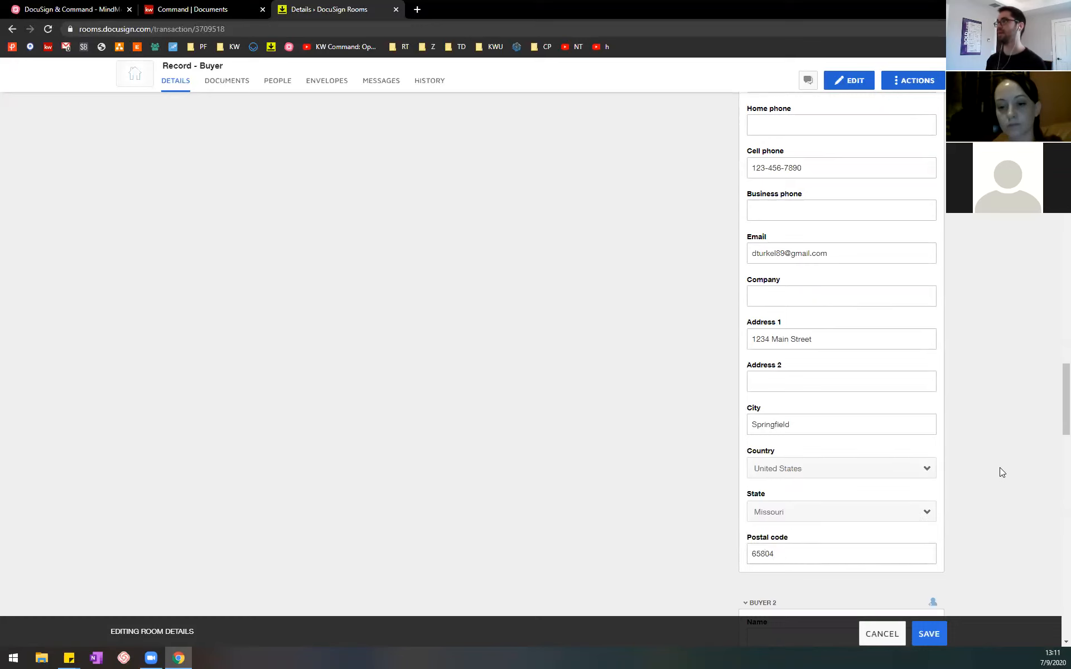
Step: Fill in Buyer Agent 1's full name, cell phone number and email address
{"action": "scroll", "coordinate": [998, 473], "scroll_direction": "down", "scroll_amount": 5}
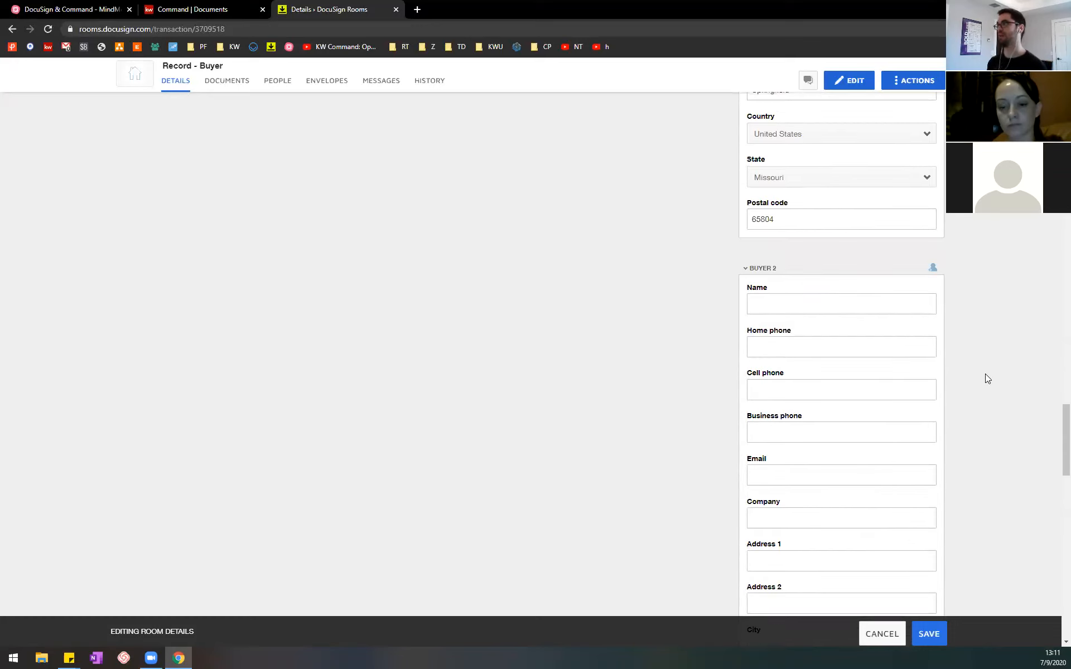
{"action": "scroll", "coordinate": [1001, 323], "scroll_direction": "up", "scroll_amount": 3}
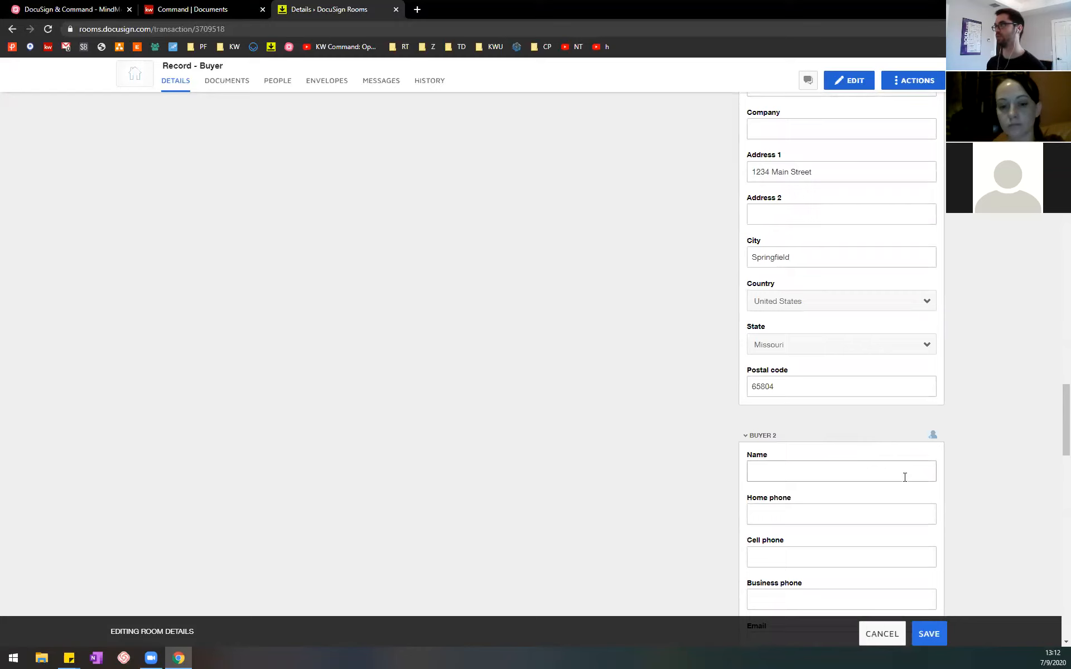
{"action": "scroll", "coordinate": [905, 478], "scroll_direction": "down", "scroll_amount": 5}
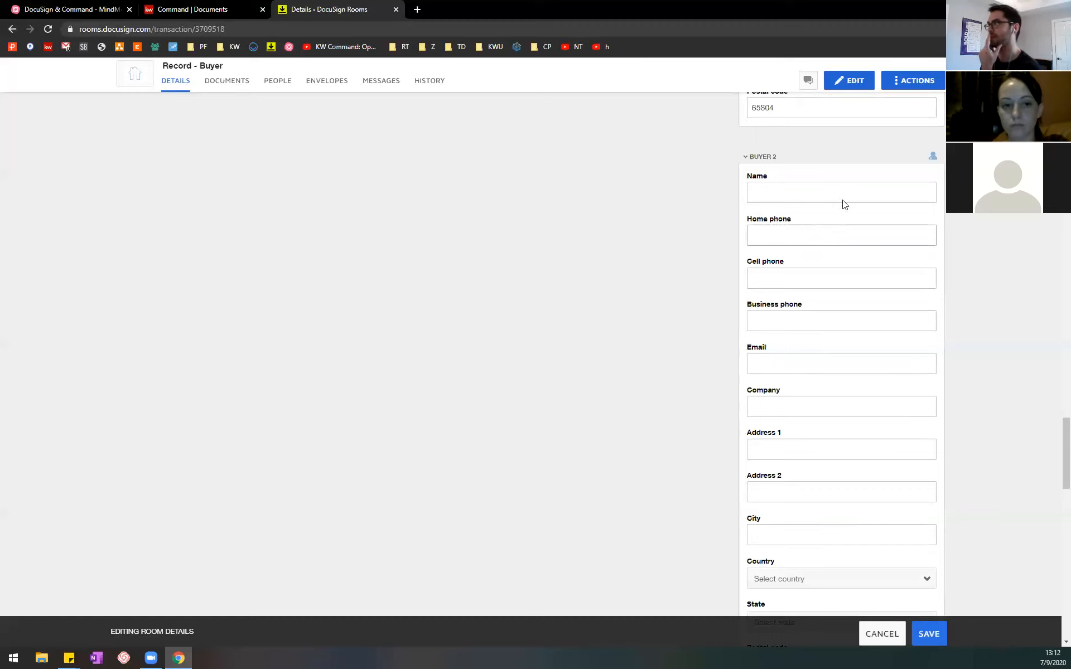
{"action": "scroll", "coordinate": [1055, 480], "scroll_direction": "down", "scroll_amount": 7}
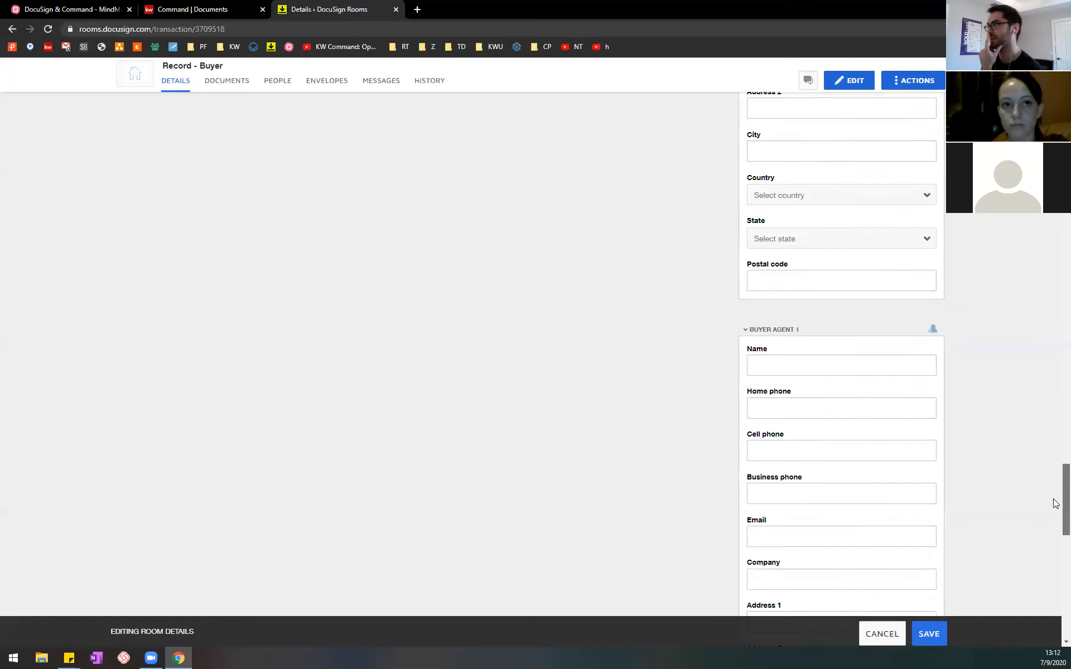
{"action": "scroll", "coordinate": [1055, 479], "scroll_direction": "up", "scroll_amount": 7}
{"action": "scroll", "coordinate": [1055, 491], "scroll_direction": "down", "scroll_amount": 9}
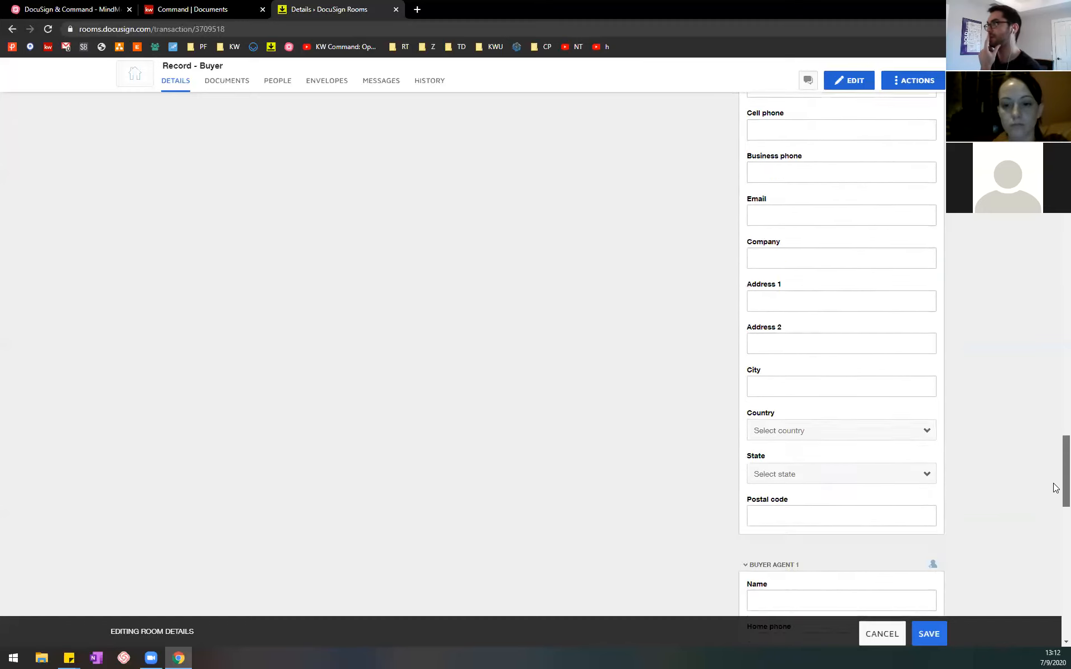
{"action": "left_click", "coordinate": [851, 251]}
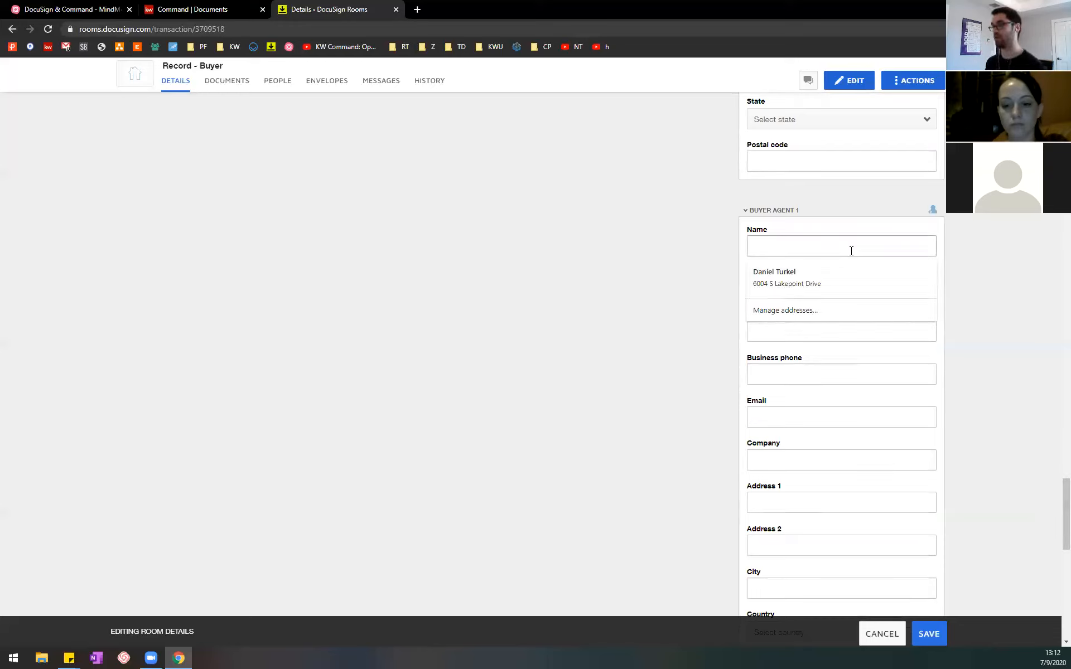
{"action": "type", "text": "Dan Turkel"}
{"action": "key", "text": "Tab"}
{"action": "key", "text": "Tab"}
{"action": "type", "text": "123-456-4554"}
{"action": "left_click", "coordinate": [821, 418]}
Step: Enter Buyer Agent 1's street address and city, leaving the second address line blank
{"action": "left_click", "coordinate": [809, 501]}
{"action": "type", "text": "234 Gake Street"}
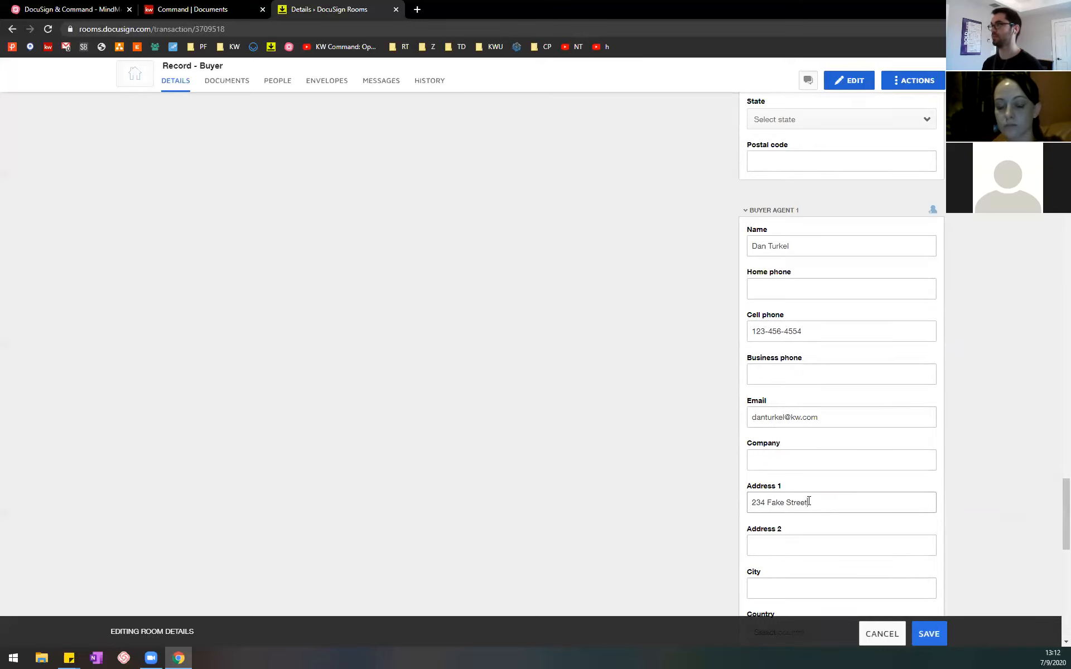
{"action": "scroll", "coordinate": [809, 501], "scroll_direction": "down", "scroll_amount": 1}
{"action": "left_click", "coordinate": [811, 532]}
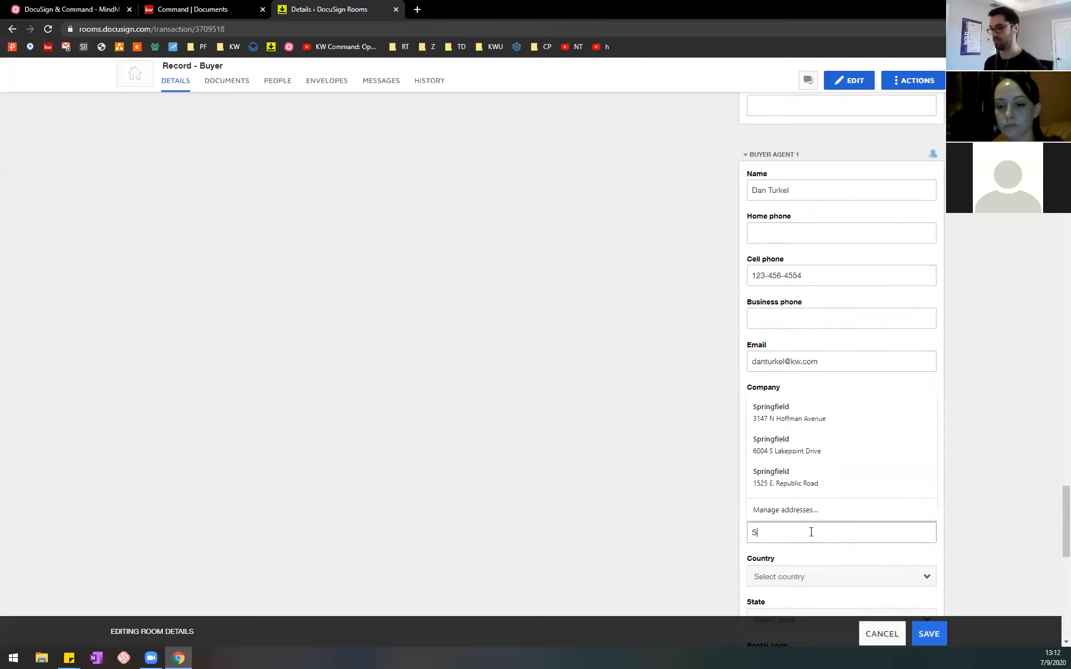
{"action": "scroll", "coordinate": [810, 532], "scroll_direction": "down", "scroll_amount": 3}
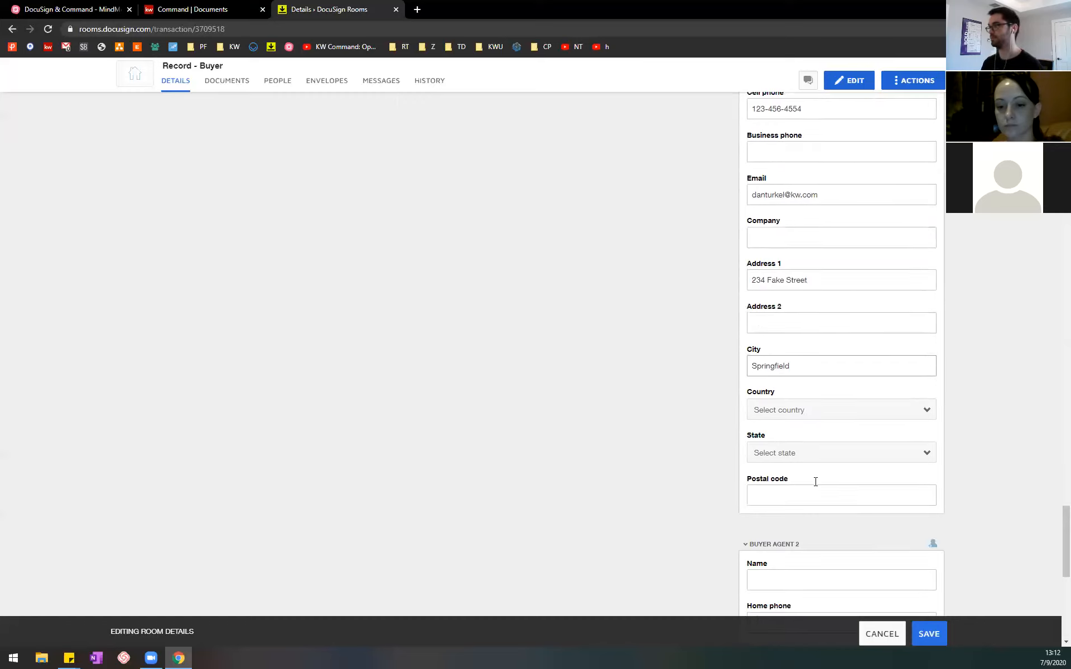
{"action": "left_click", "coordinate": [863, 452]}
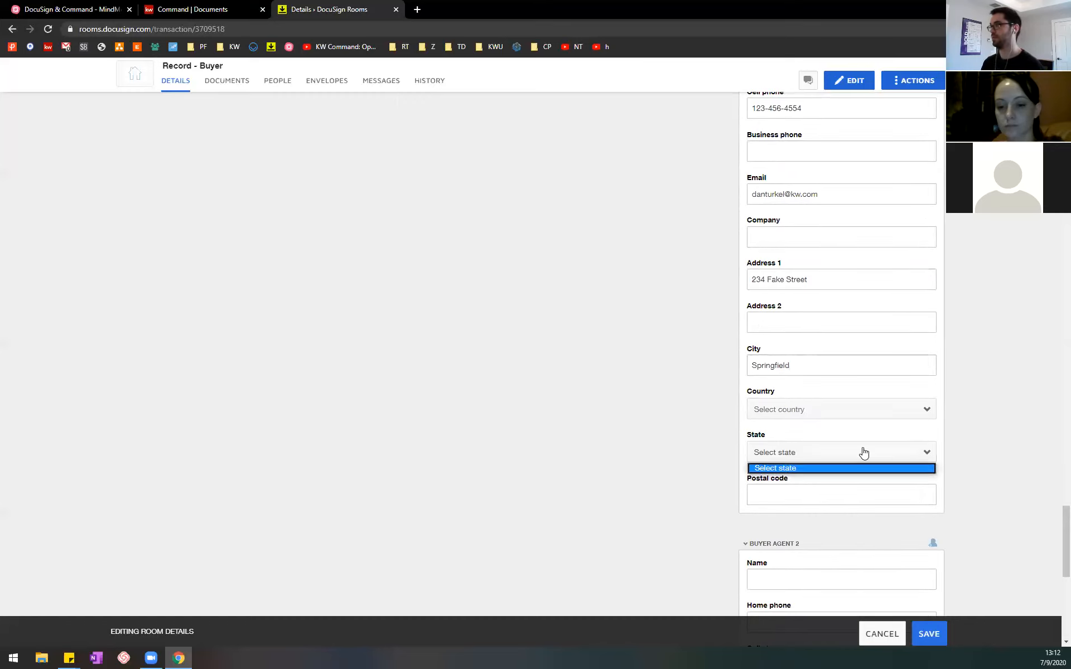
{"action": "left_click", "coordinate": [933, 454]}
{"action": "left_click", "coordinate": [898, 456]}
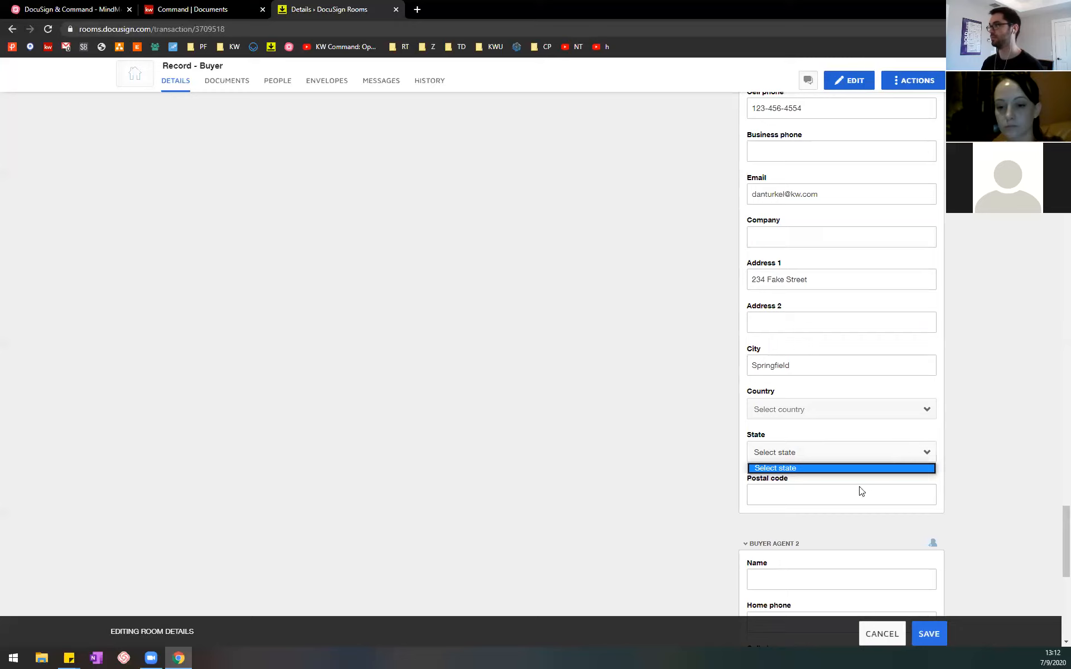
{"action": "left_click", "coordinate": [828, 469]}
{"action": "left_click", "coordinate": [892, 454]}
{"action": "left_click", "coordinate": [832, 473]}
{"action": "left_click", "coordinate": [822, 460]}
{"action": "left_click", "coordinate": [801, 467]}
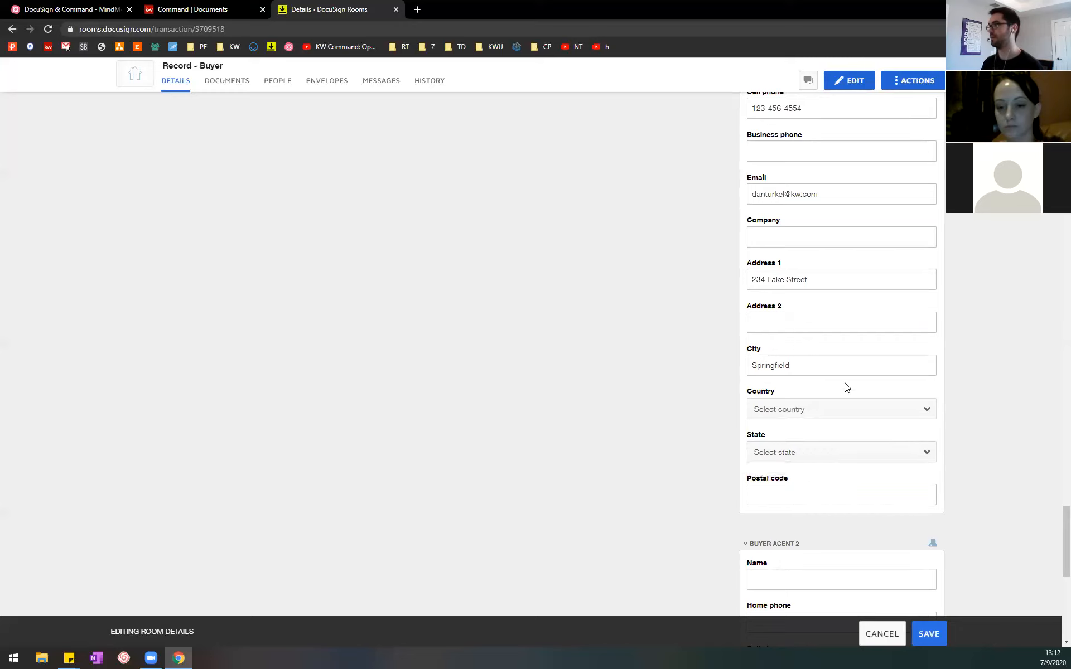
Step: Set Buyer Agent 1's country to United States and state to Missouri, and enter the postal code
{"action": "left_click", "coordinate": [865, 416]}
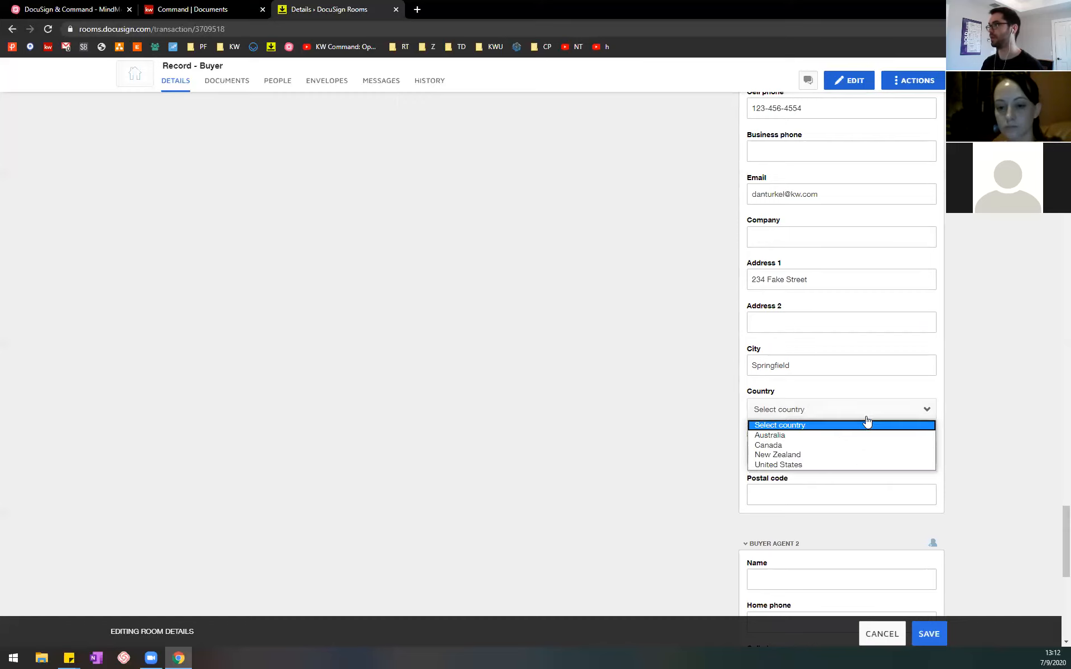
{"action": "left_click", "coordinate": [803, 465]}
{"action": "left_click", "coordinate": [846, 454]}
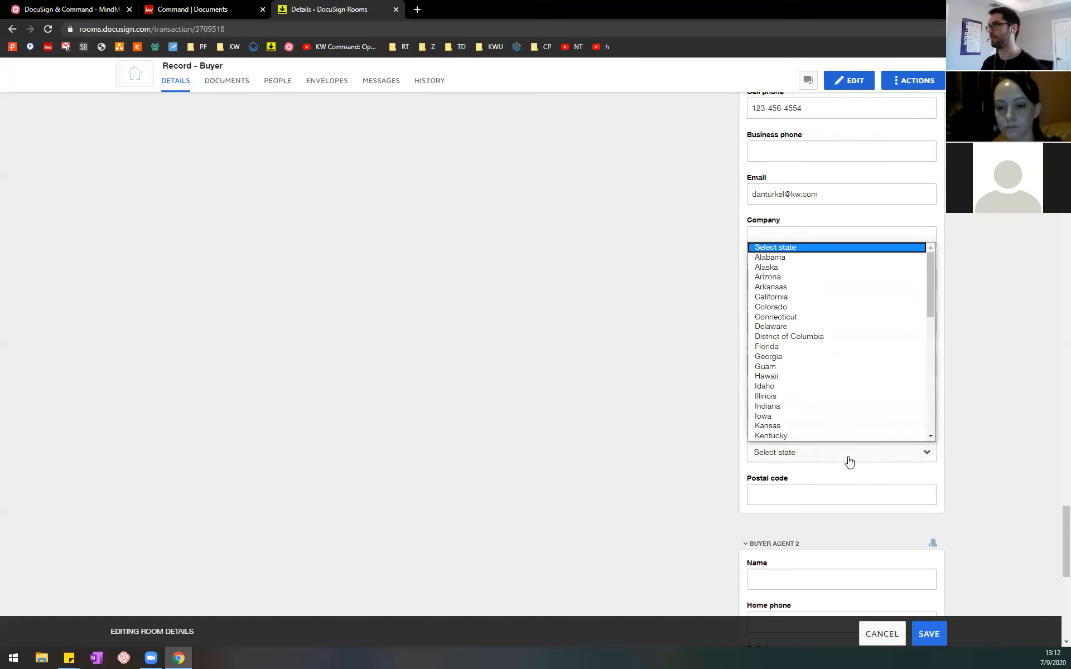
{"action": "key", "text": "Down"}
{"action": "key", "text": "Down"}
{"action": "key", "text": "Down"}
{"action": "key", "text": "Down"}
{"action": "key", "text": "Down"}
{"action": "key", "text": "Down"}
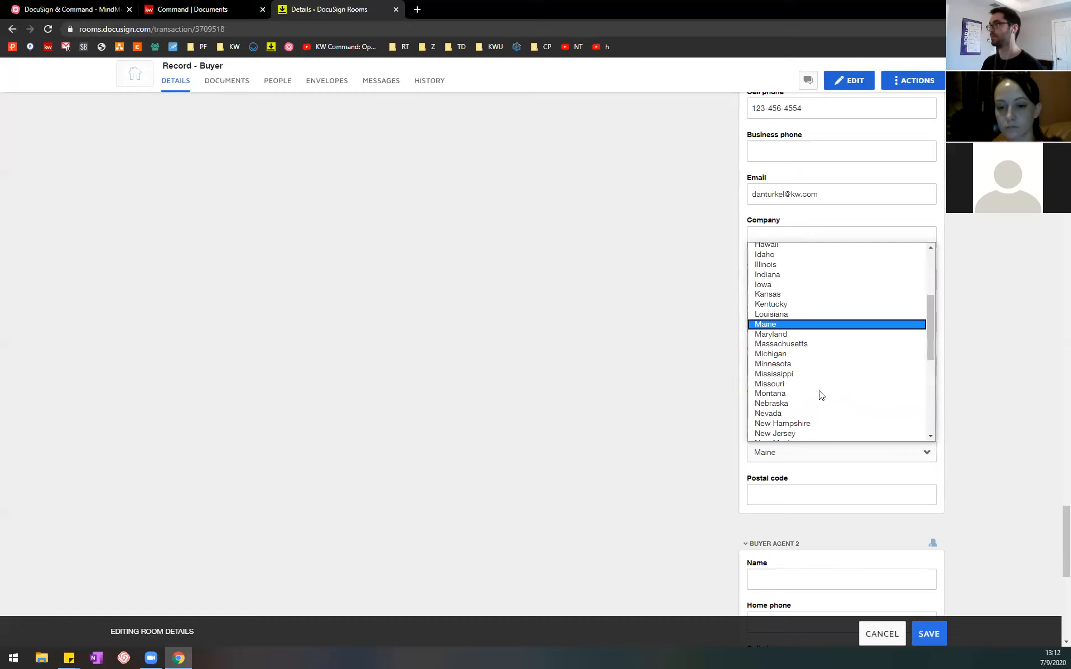
{"action": "left_click", "coordinate": [798, 383]}
{"action": "left_click", "coordinate": [859, 488]}
{"action": "type", "text": "65804"}
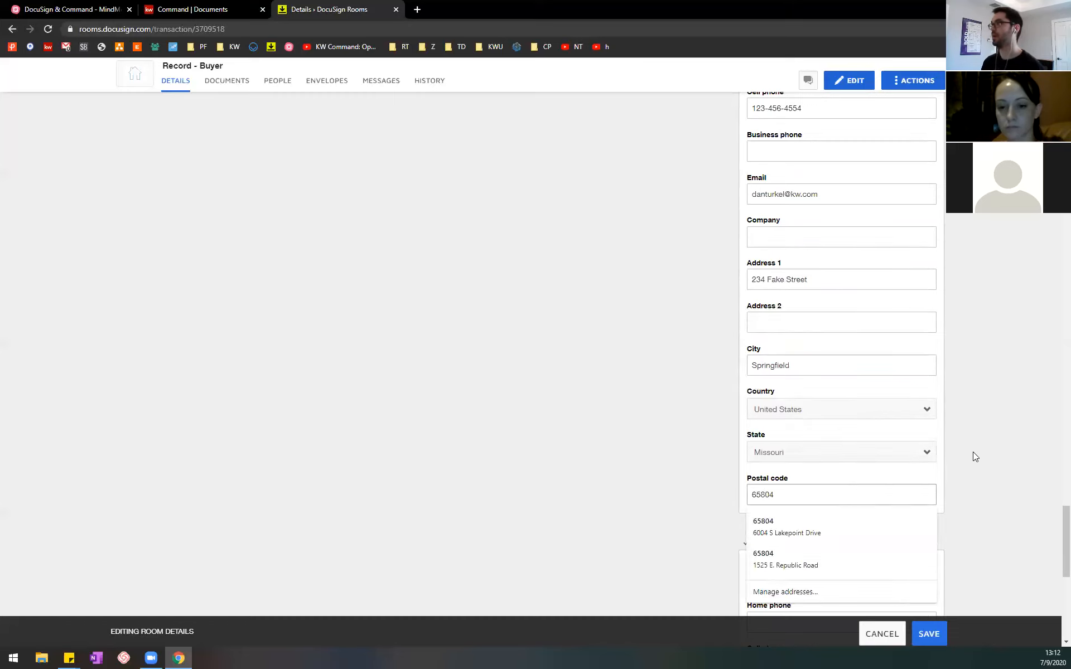
Step: Reorder the browser tabs so DocuSign Rooms precedes Command, and select the Buyers 1 and 2 topic in the MindMeister outline
{"action": "scroll", "coordinate": [972, 456], "scroll_direction": "down", "scroll_amount": 3}
{"action": "left_click_drag", "start_coordinate": [1062, 573], "coordinate": [1048, 92]}
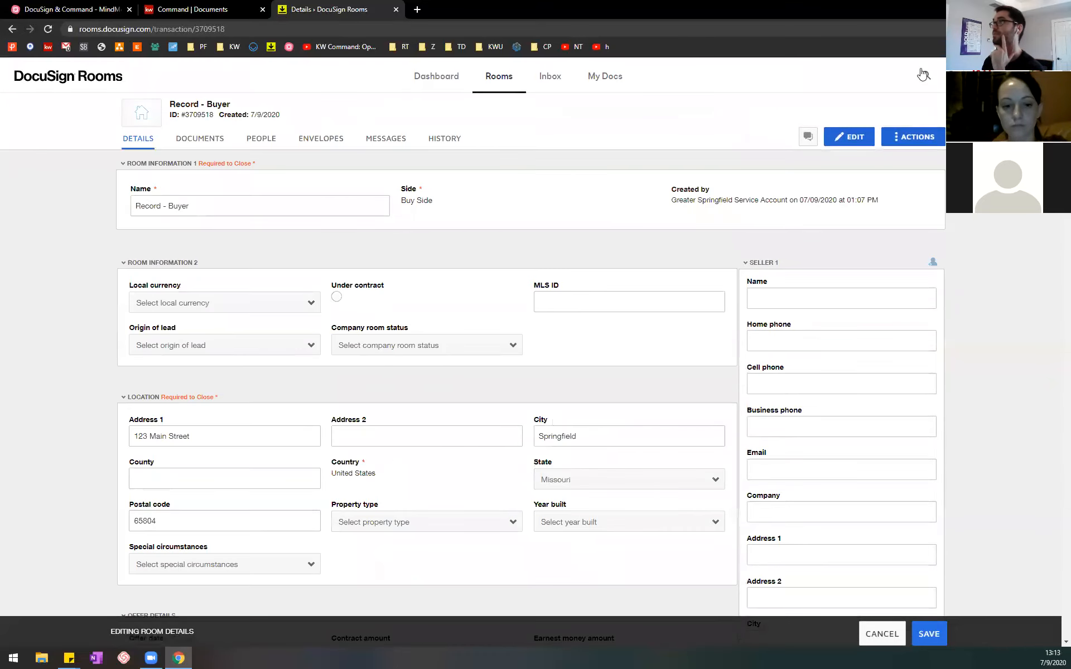
{"action": "left_click", "coordinate": [151, 6]}
{"action": "left_click", "coordinate": [107, 5]}
{"action": "left_click_drag", "start_coordinate": [170, 7], "coordinate": [326, 7]}
{"action": "left_click", "coordinate": [71, 5]}
{"action": "left_click", "coordinate": [633, 445]}
{"action": "left_click", "coordinate": [649, 474]}
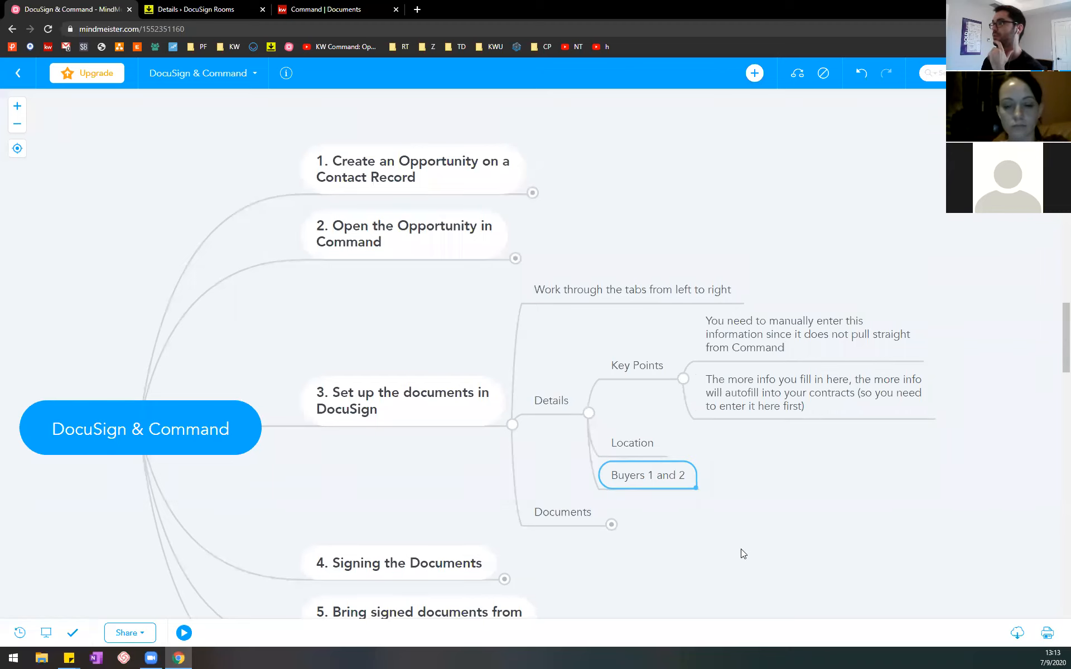
Step: Return to the room details in DocuSign Rooms and fill in Buyer 2's full name and email address
{"action": "left_click", "coordinate": [366, 5]}
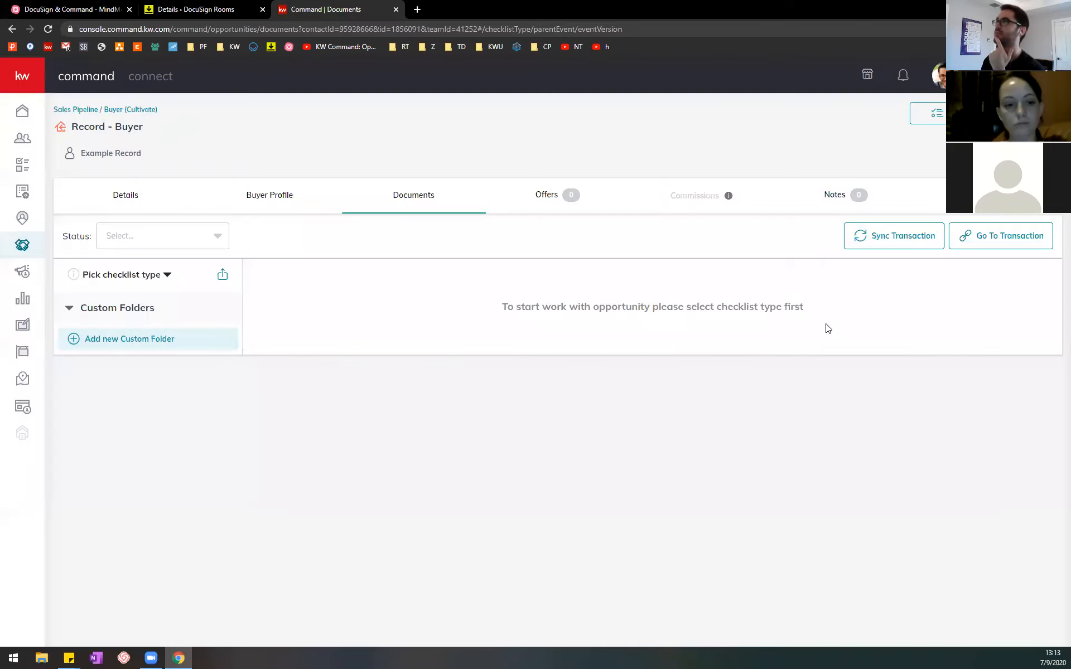
{"action": "left_click", "coordinate": [245, 5]}
{"action": "scroll", "coordinate": [825, 368], "scroll_direction": "down", "scroll_amount": 20}
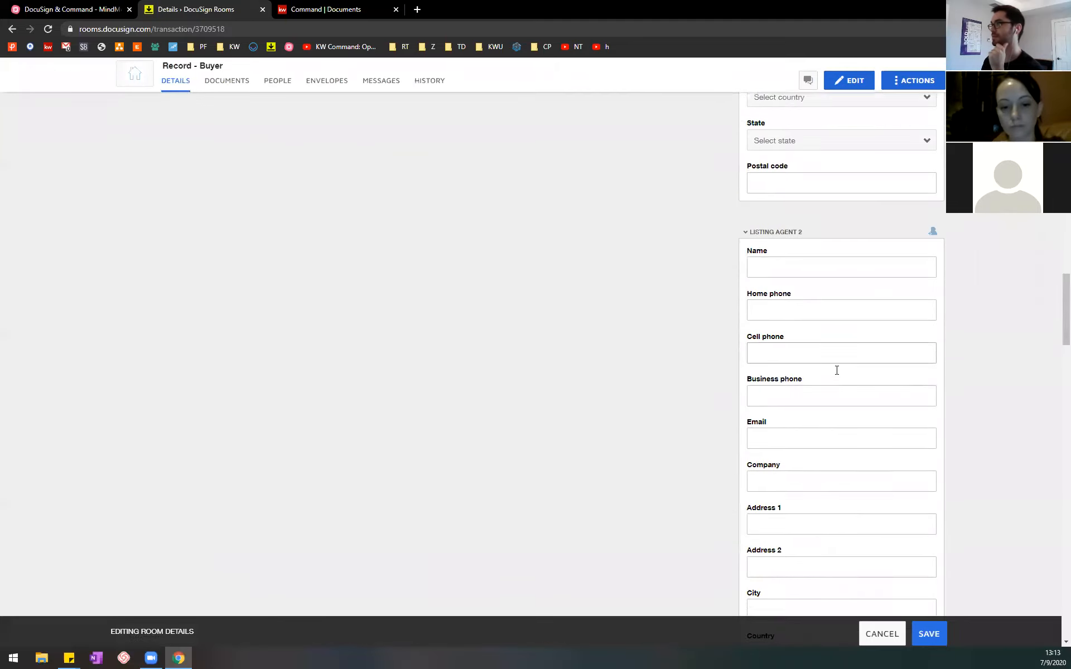
{"action": "scroll", "coordinate": [836, 370], "scroll_direction": "down", "scroll_amount": 16}
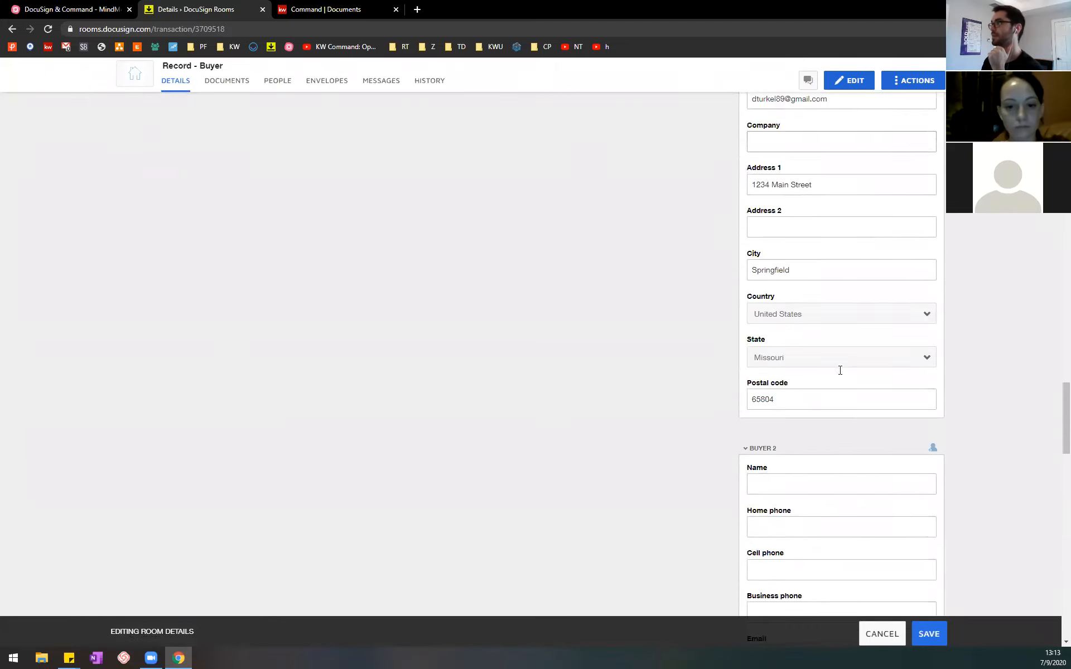
{"action": "left_click", "coordinate": [837, 350]}
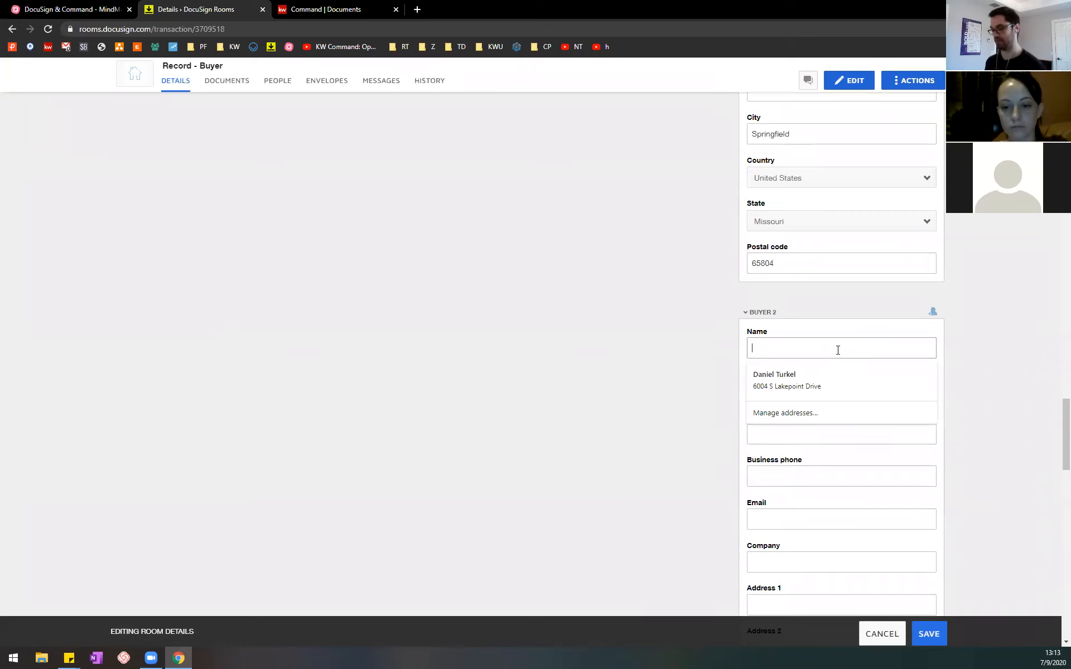
{"action": "type", "text": "Mickey Mouse"}
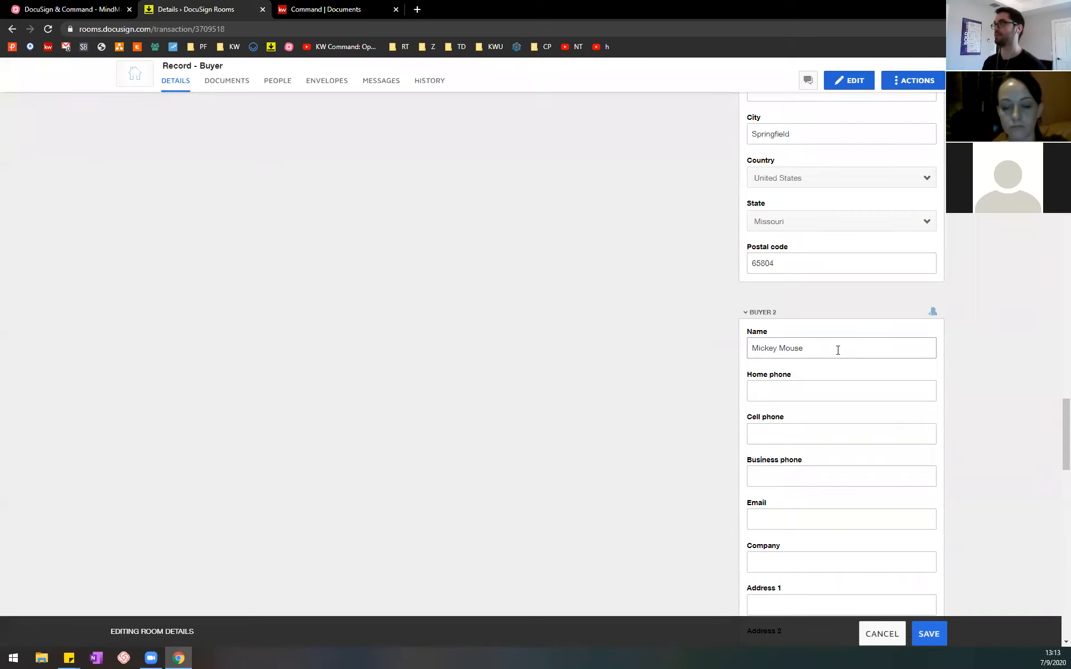
{"action": "left_click", "coordinate": [827, 513]}
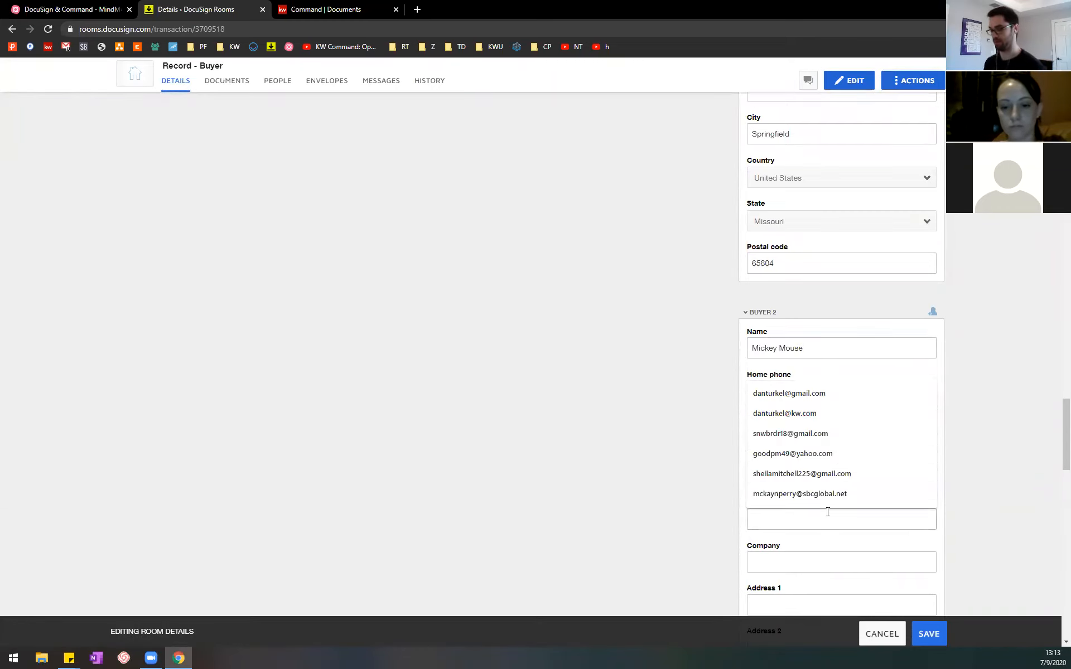
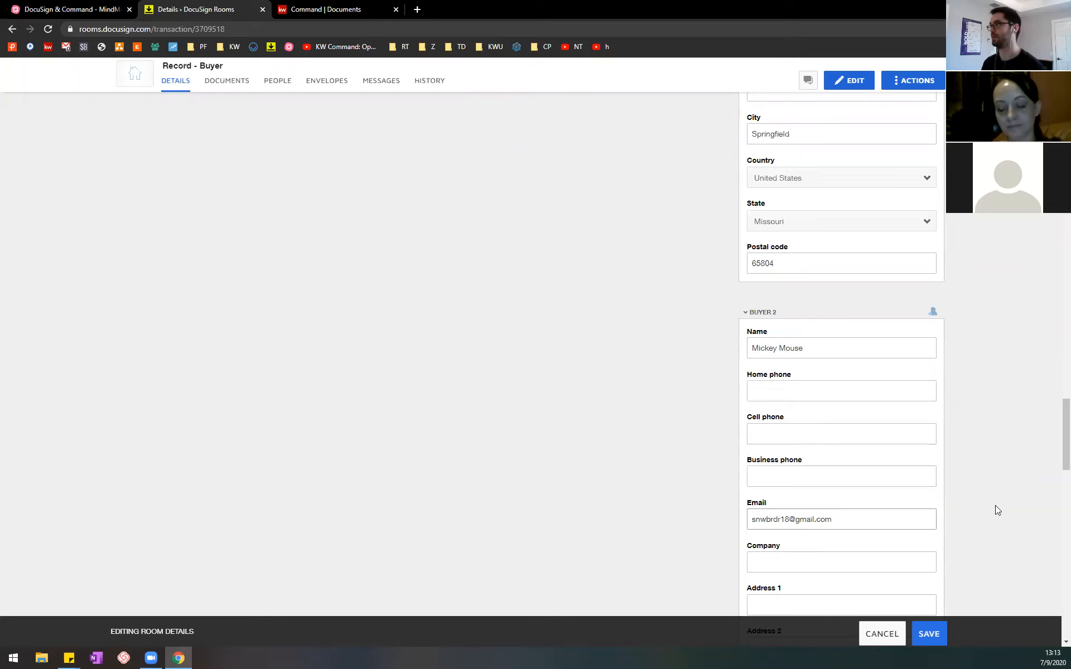
Step: Enter Springfield as Buyer 2's city, leaving both address lines blank
{"action": "scroll", "coordinate": [984, 509], "scroll_direction": "down", "scroll_amount": 4}
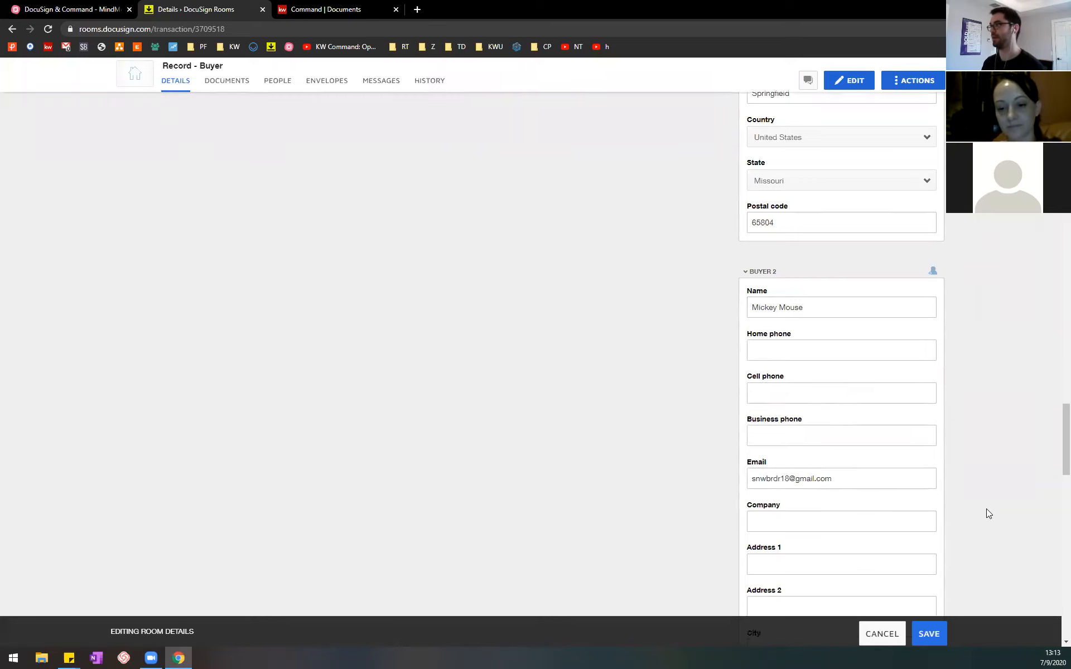
{"action": "left_click", "coordinate": [824, 466]}
{"action": "type", "text": "Springfiel;d"}
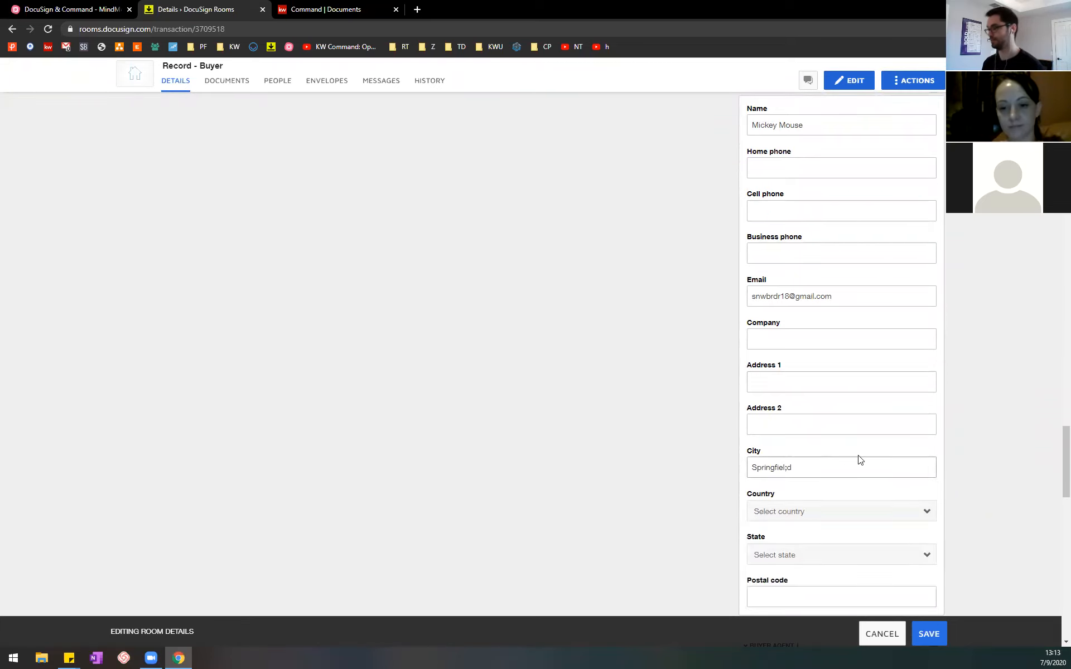
{"action": "key", "text": "BackSpace"}
{"action": "key", "text": "BackSpace"}
{"action": "type", "text": "d"}
{"action": "left_click", "coordinate": [984, 483]}
Step: Set Buyer 2's country to United States and state to Indiana, and enter the postal code
{"action": "left_click", "coordinate": [855, 512]}
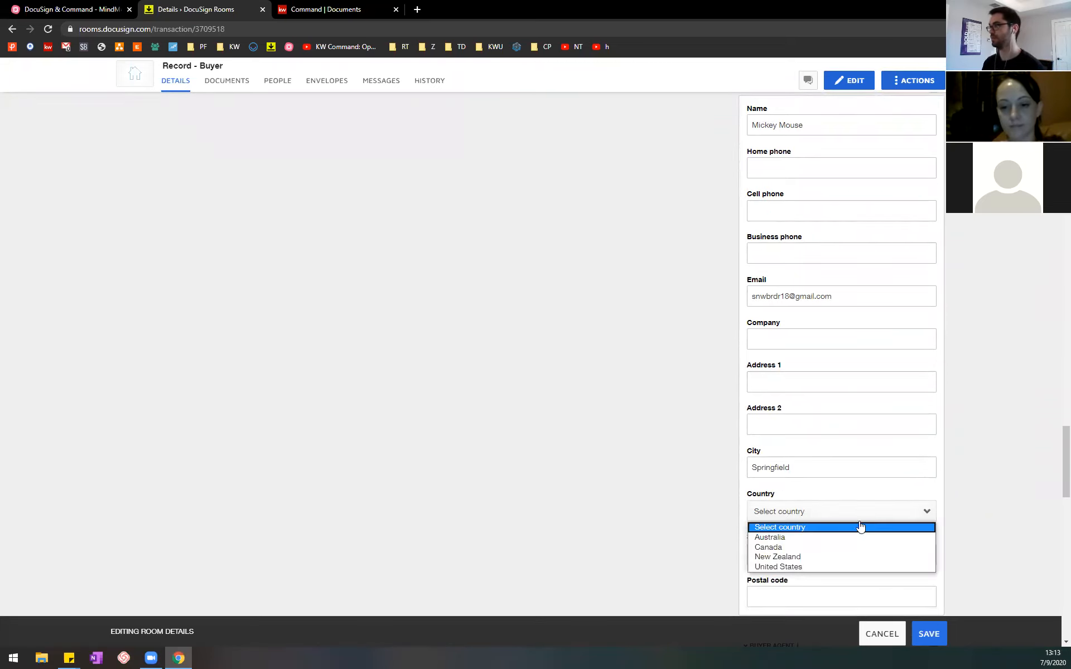
{"action": "left_click", "coordinate": [811, 566]}
{"action": "left_click", "coordinate": [849, 562]}
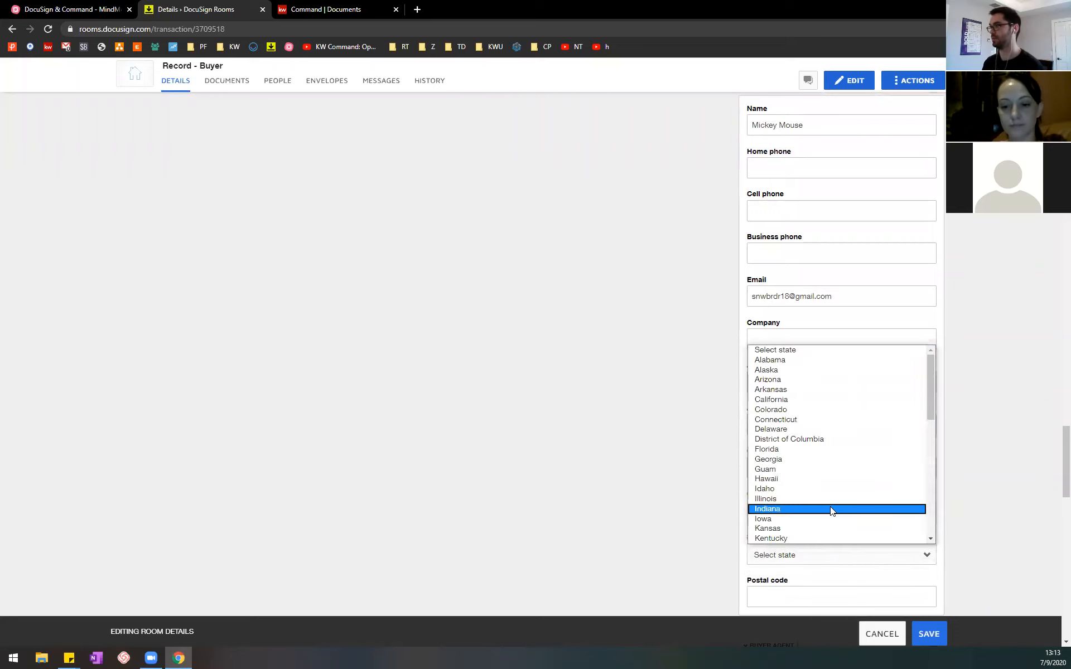
{"action": "left_click", "coordinate": [830, 506]}
{"action": "scroll", "coordinate": [934, 530], "scroll_direction": "down", "scroll_amount": 1}
{"action": "left_click", "coordinate": [928, 537]}
{"action": "type", "text": "65804"}
{"action": "left_click", "coordinate": [994, 509]}
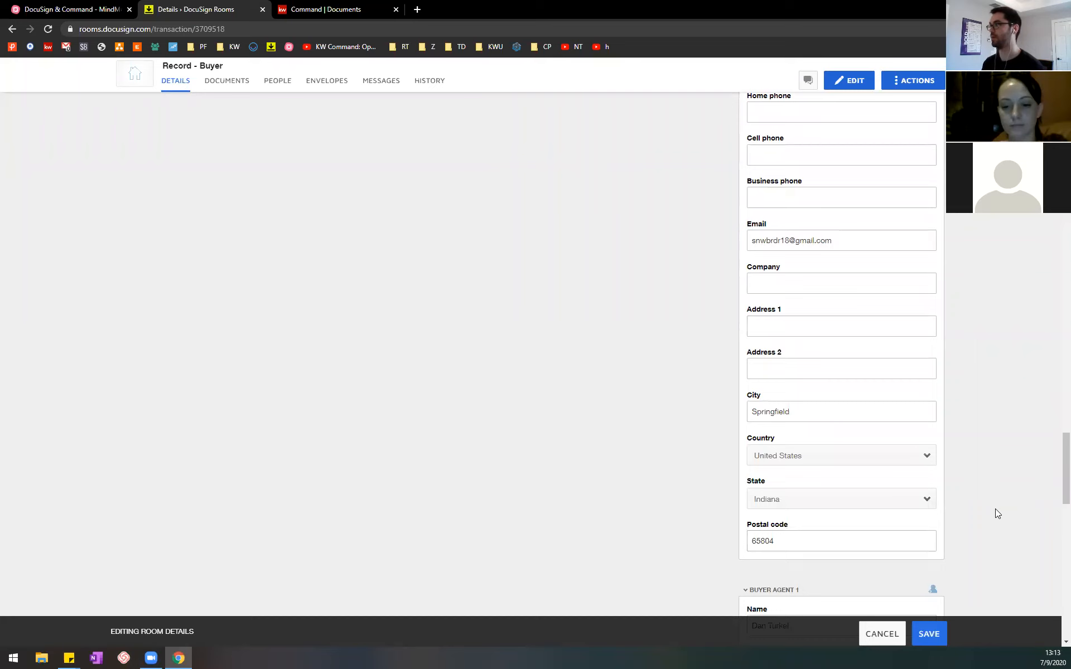
{"action": "scroll", "coordinate": [995, 508], "scroll_direction": "down", "scroll_amount": 1}
Step: Review the Documents branch of the MindMeister outline with the Details branch collapsed, and return to the DocuSign room
{"action": "left_click", "coordinate": [35, 5]}
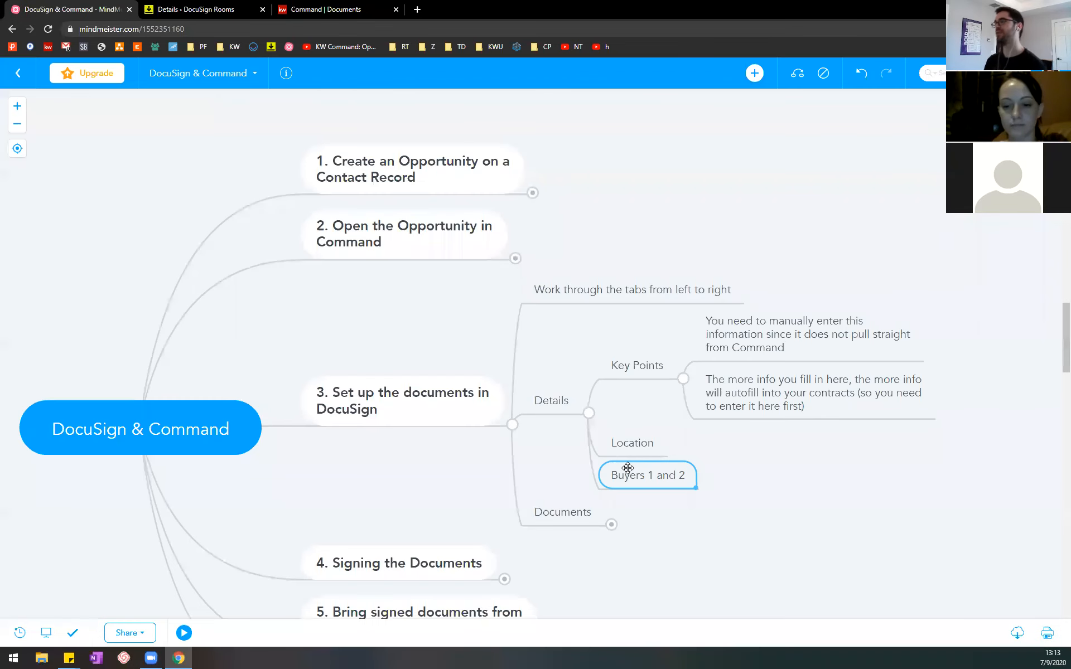
{"action": "left_click", "coordinate": [590, 416]}
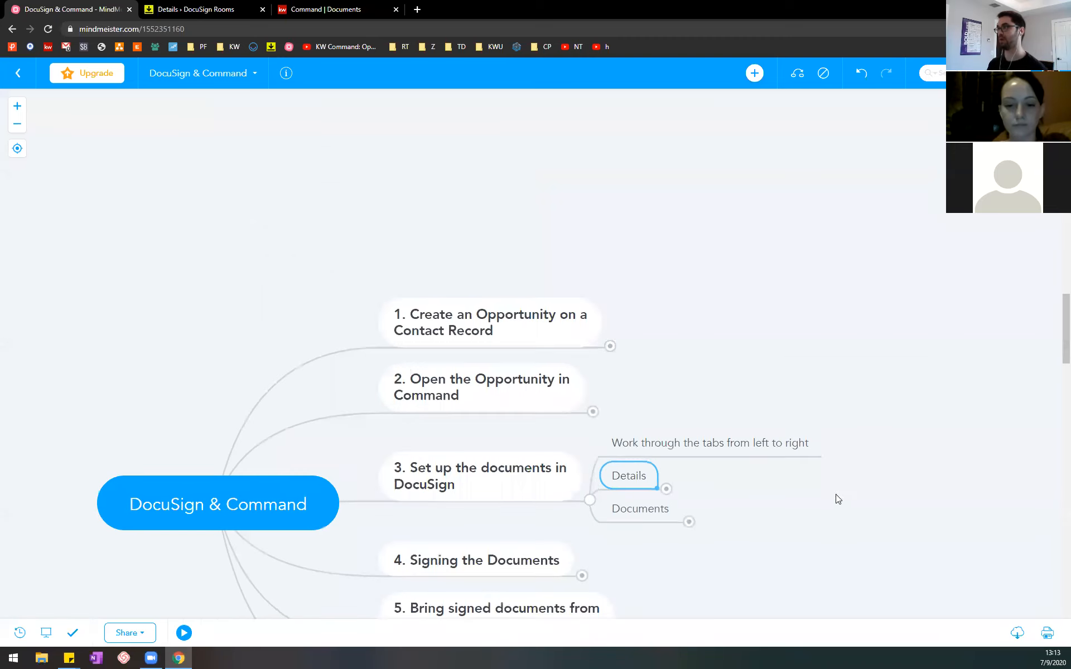
{"action": "left_click", "coordinate": [597, 400]}
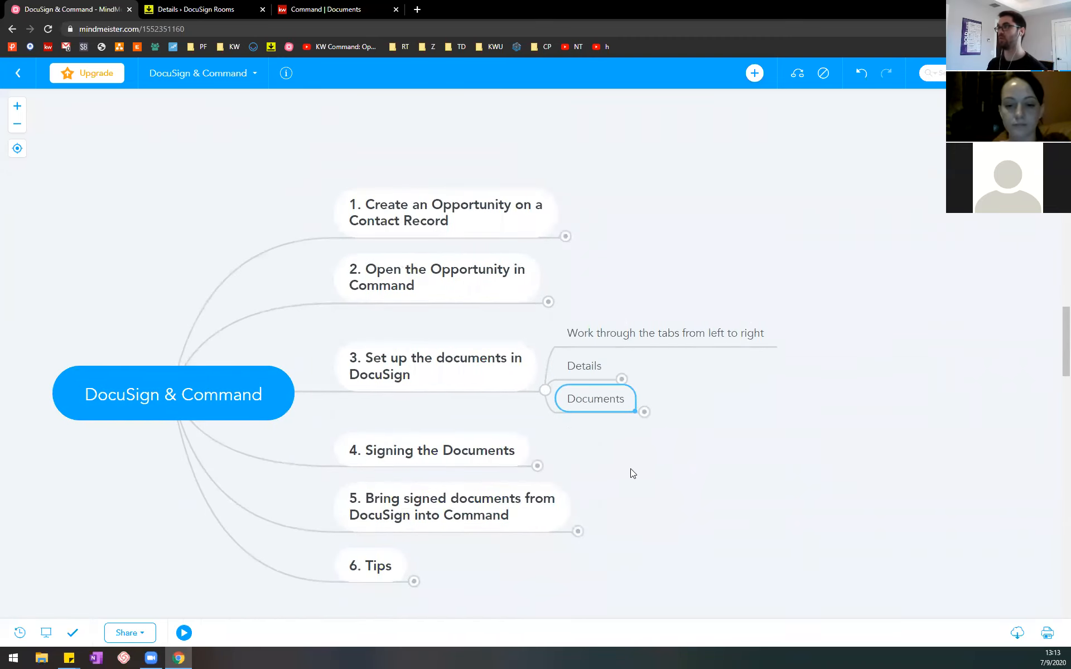
{"action": "left_click", "coordinate": [644, 413]}
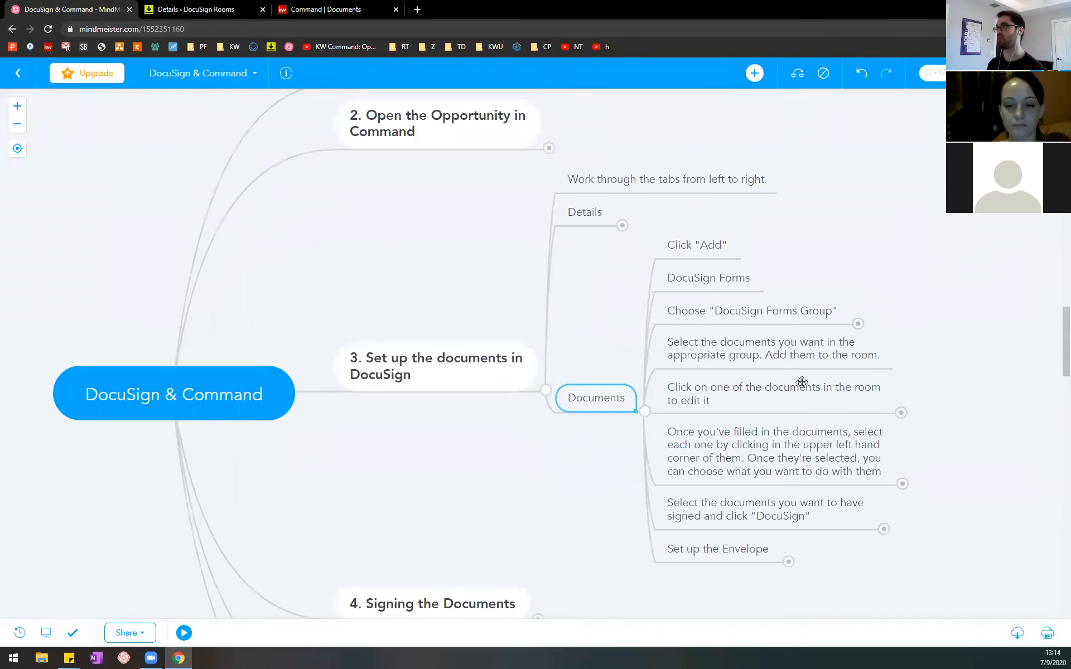
{"action": "left_click_drag", "start_coordinate": [950, 562], "coordinate": [902, 543]}
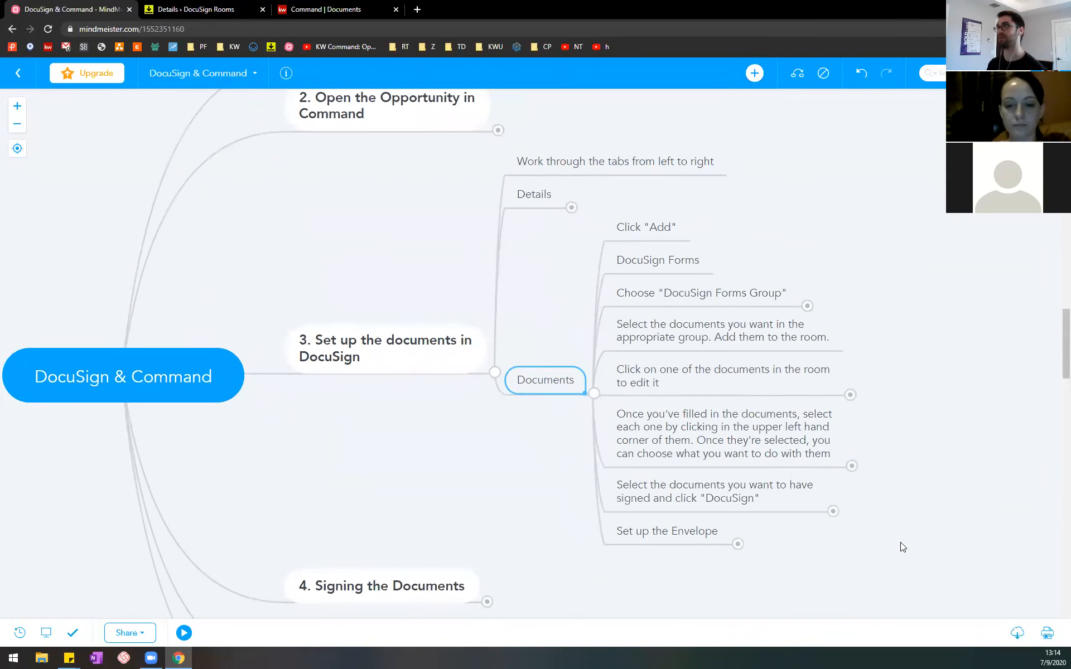
{"action": "left_click", "coordinate": [218, 9]}
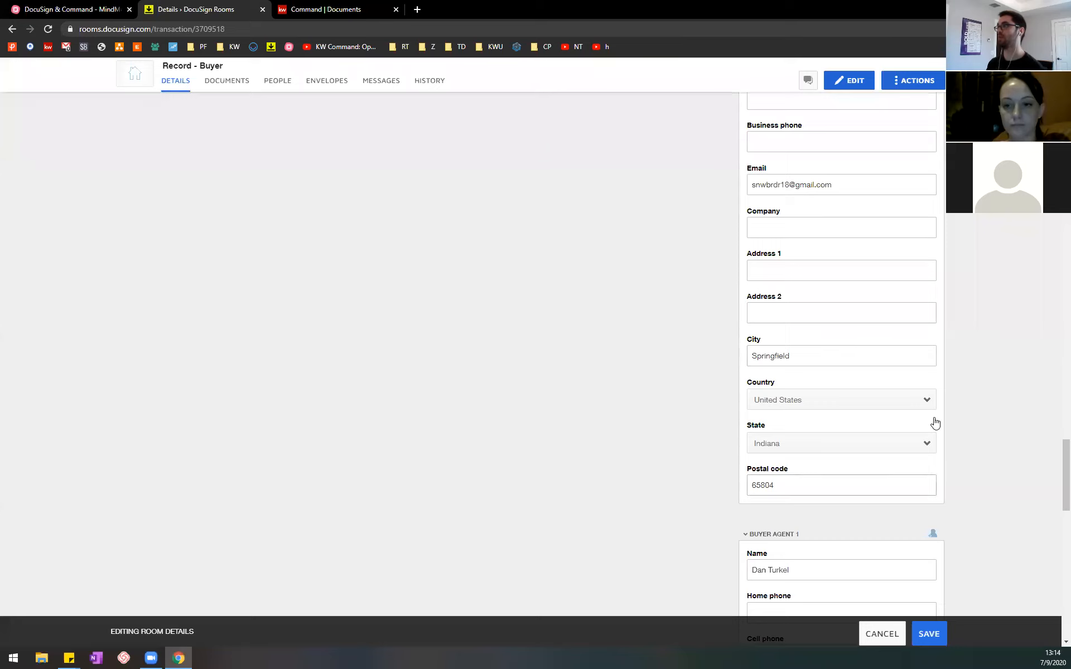
Step: Save the edited room details and open the room's Documents section
{"action": "left_click", "coordinate": [939, 639]}
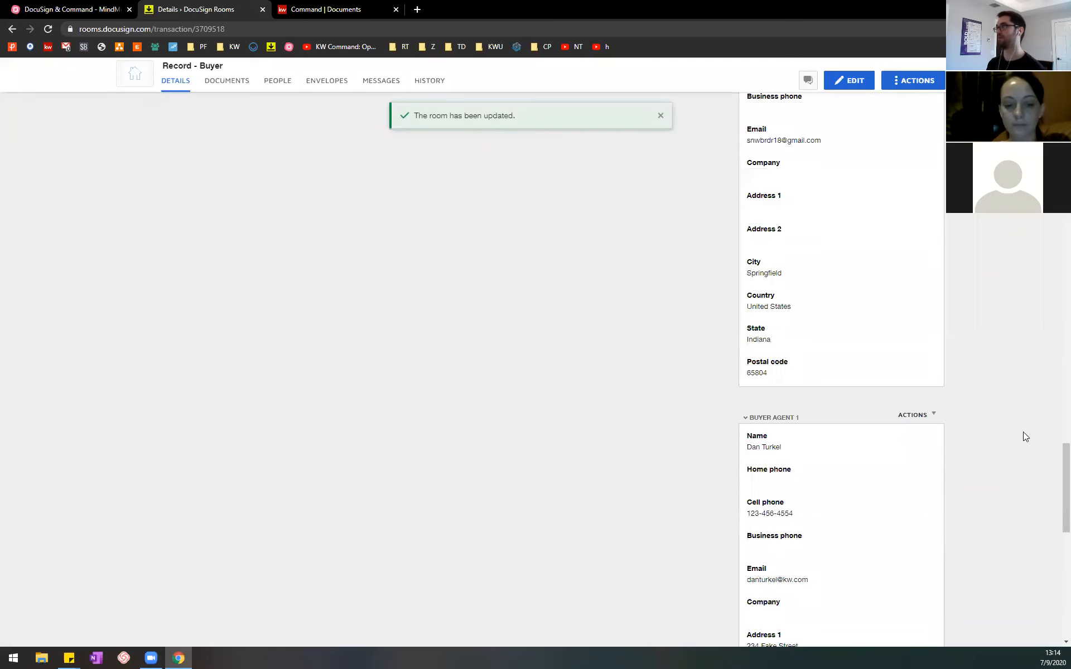
{"action": "left_click_drag", "start_coordinate": [1054, 487], "coordinate": [1052, 66]}
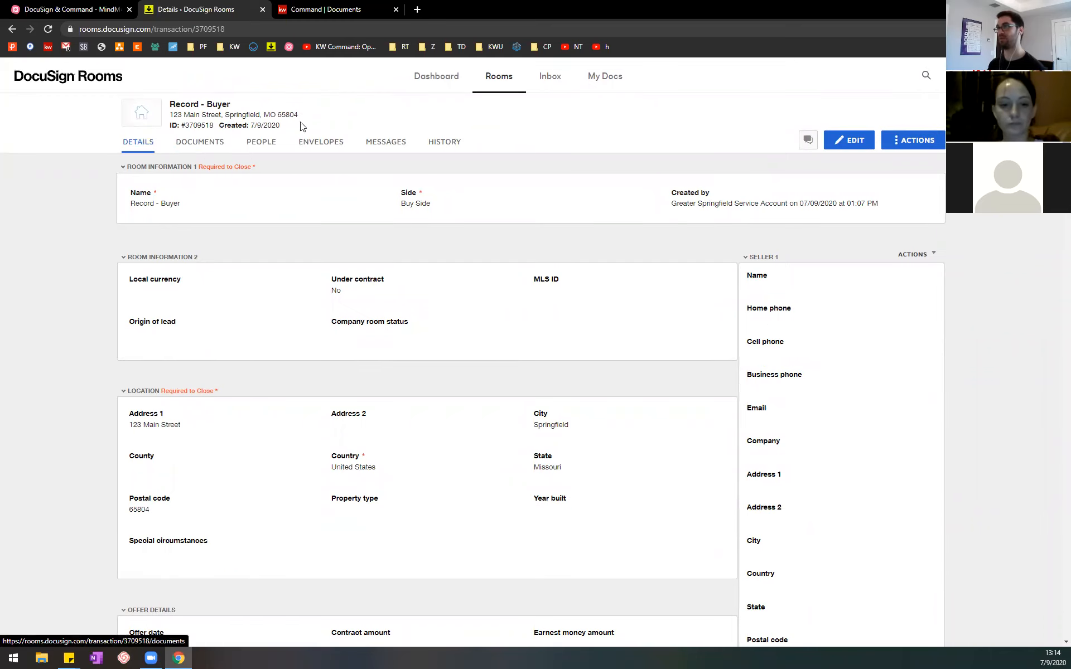
{"action": "left_click", "coordinate": [202, 144]}
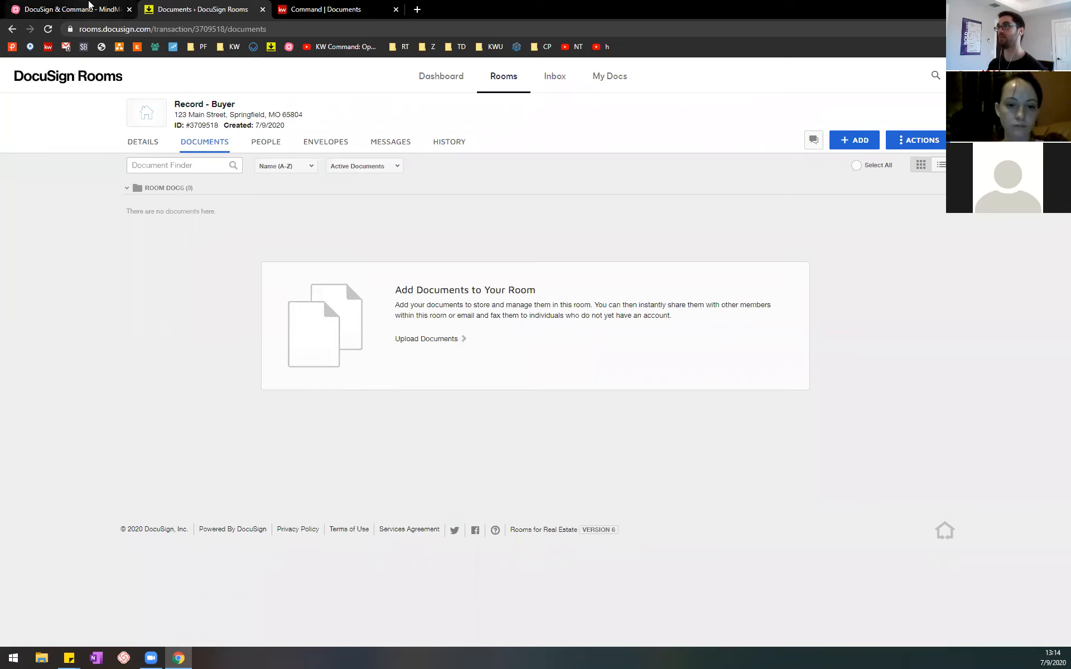
Step: Check the "Click Add" item in the MindMeister outline, return to DocuSign Rooms and start adding DocuSign Forms to the room
{"action": "left_click", "coordinate": [89, 4]}
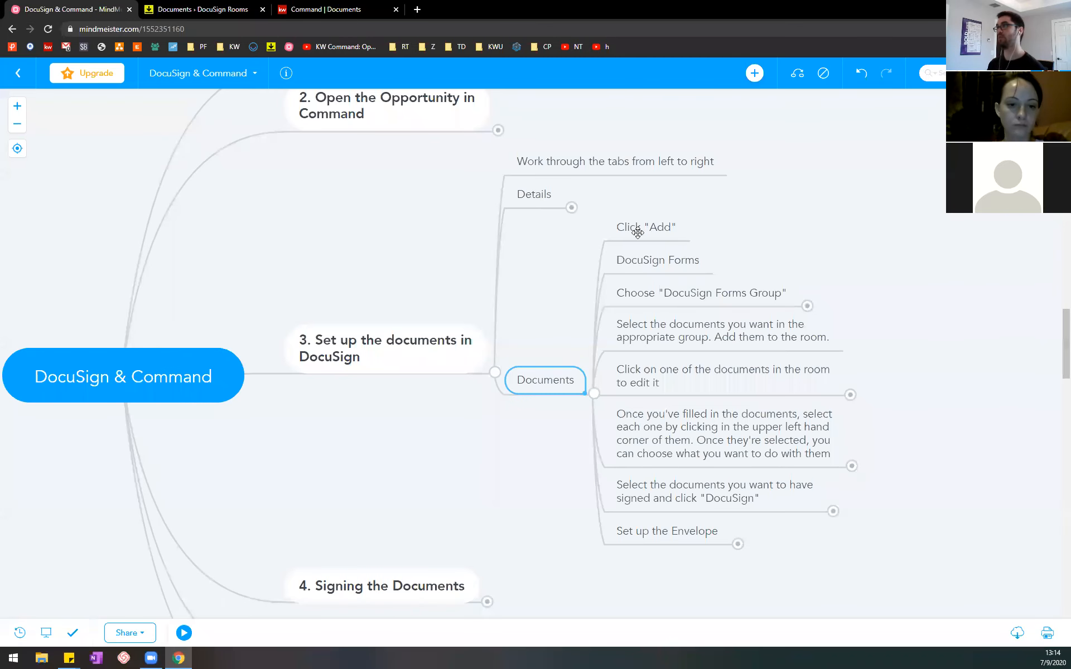
{"action": "left_click", "coordinate": [670, 229]}
{"action": "left_click", "coordinate": [206, 4]}
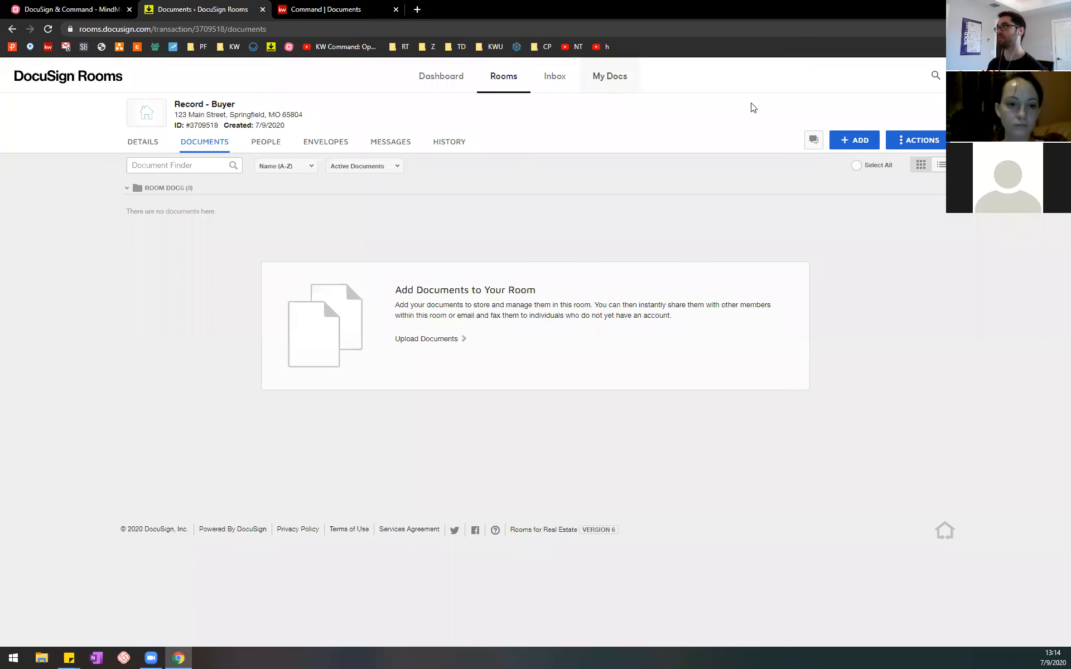
{"action": "left_click", "coordinate": [854, 140]}
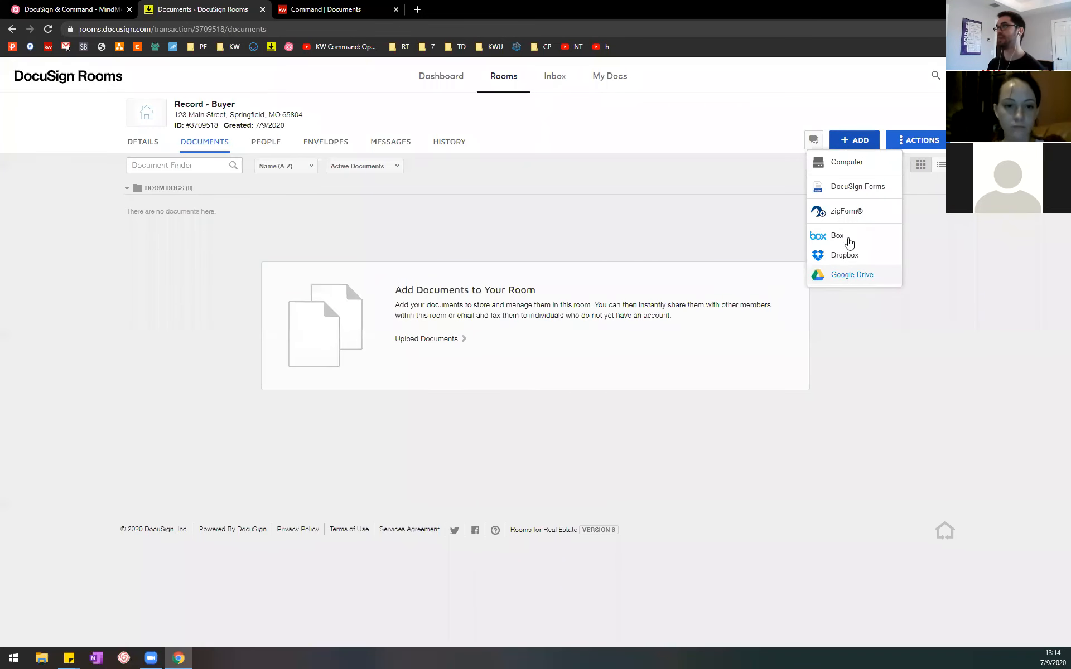
{"action": "left_click", "coordinate": [857, 190]}
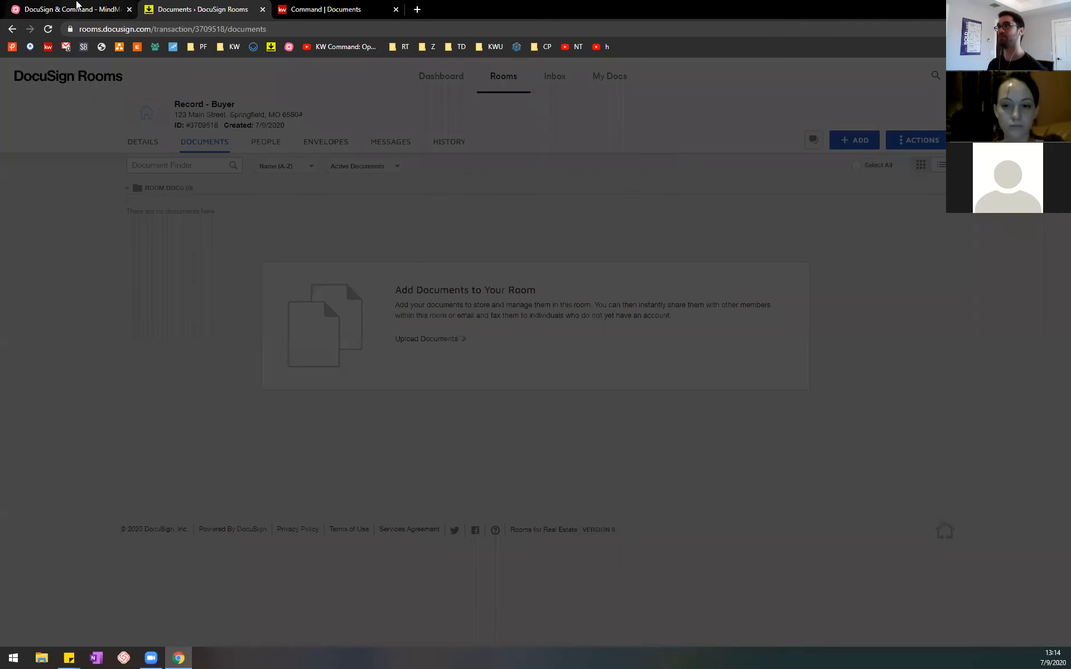
Step: Check the forms group item in the MindMeister outline, return to DocuSign Rooms and set the form source to DocuSign Forms Group
{"action": "left_click", "coordinate": [72, 8]}
{"action": "left_click", "coordinate": [687, 293]}
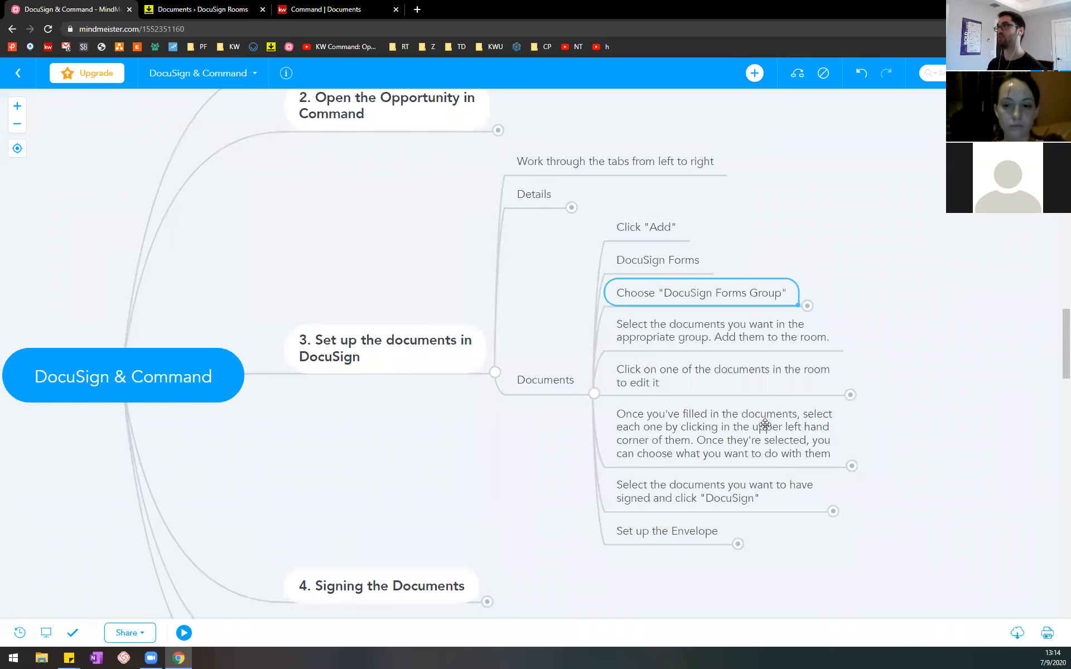
{"action": "left_click", "coordinate": [212, 5]}
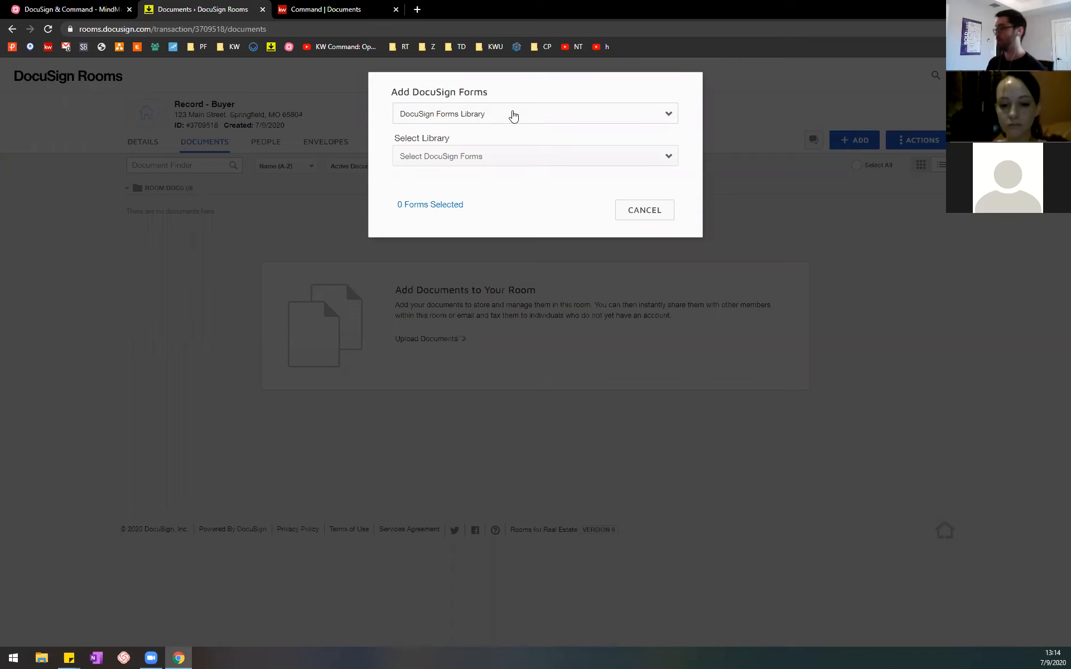
{"action": "left_click", "coordinate": [513, 116]}
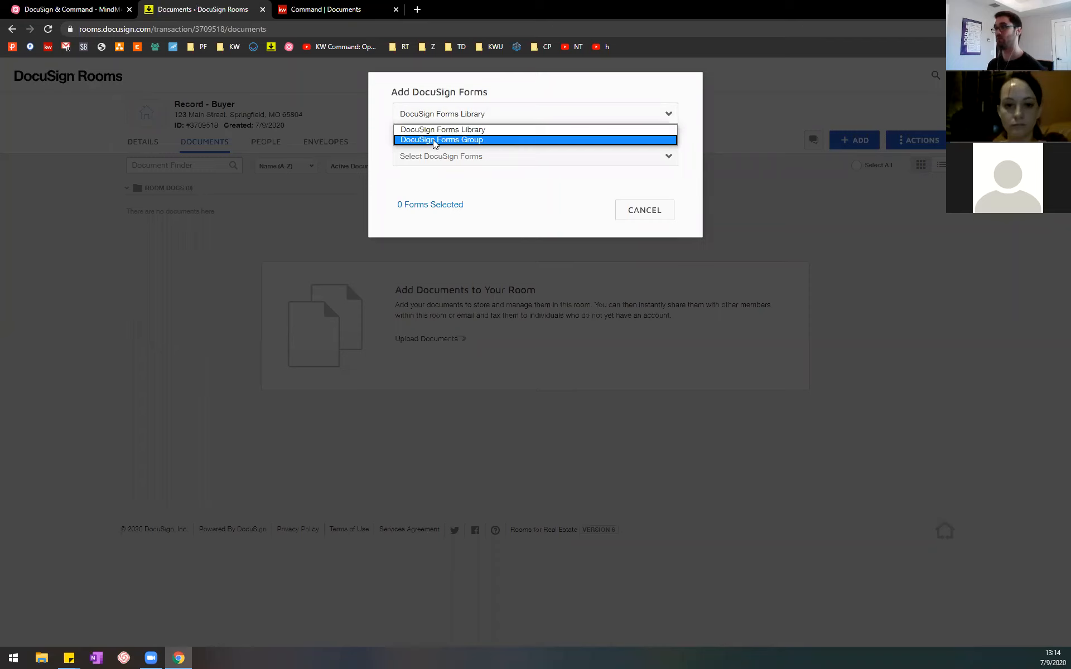
{"action": "left_click", "coordinate": [500, 140]}
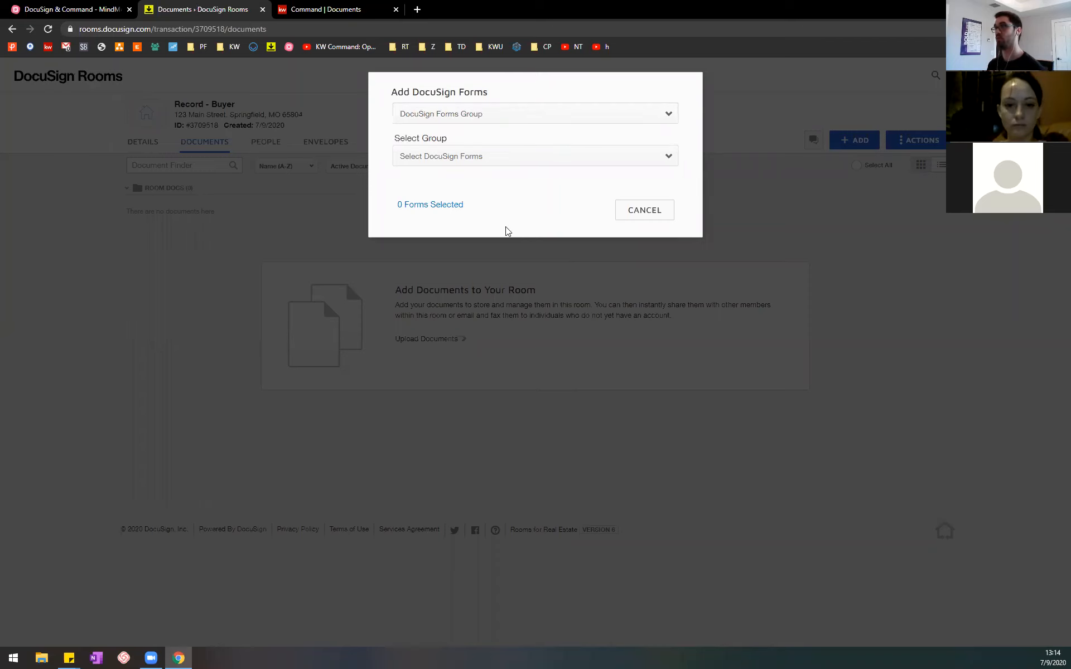
Step: Choose the COMMON RESIDENTIAL BUYER DOCUMENTS group and look through its list of forms
{"action": "left_click", "coordinate": [586, 159]}
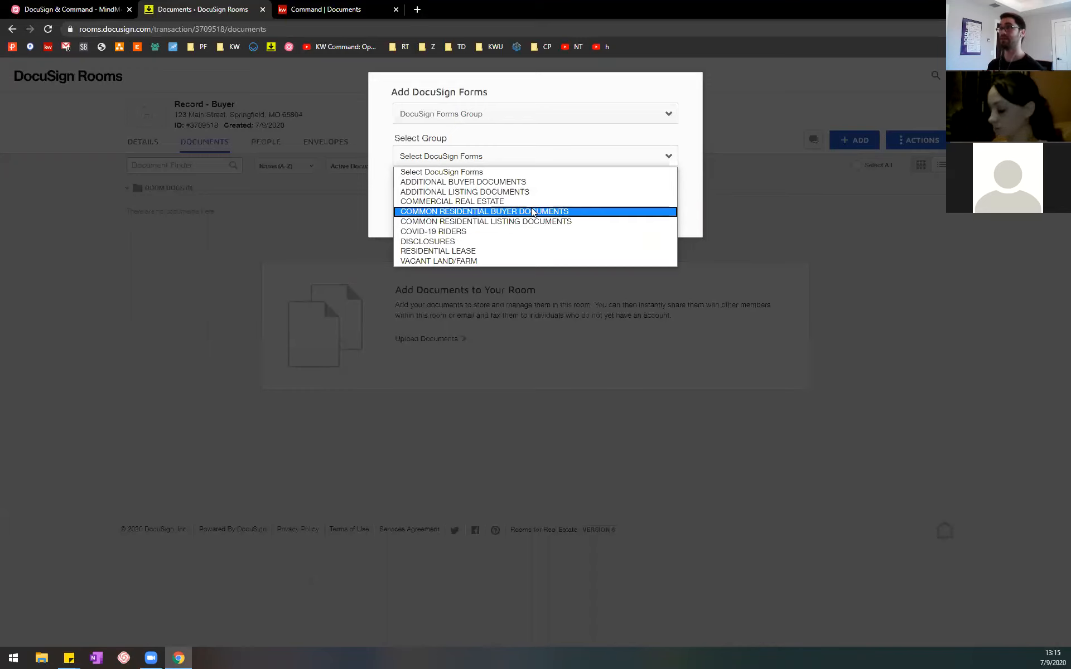
{"action": "left_click", "coordinate": [483, 215]}
{"action": "left_click_drag", "start_coordinate": [675, 246], "coordinate": [675, 365]}
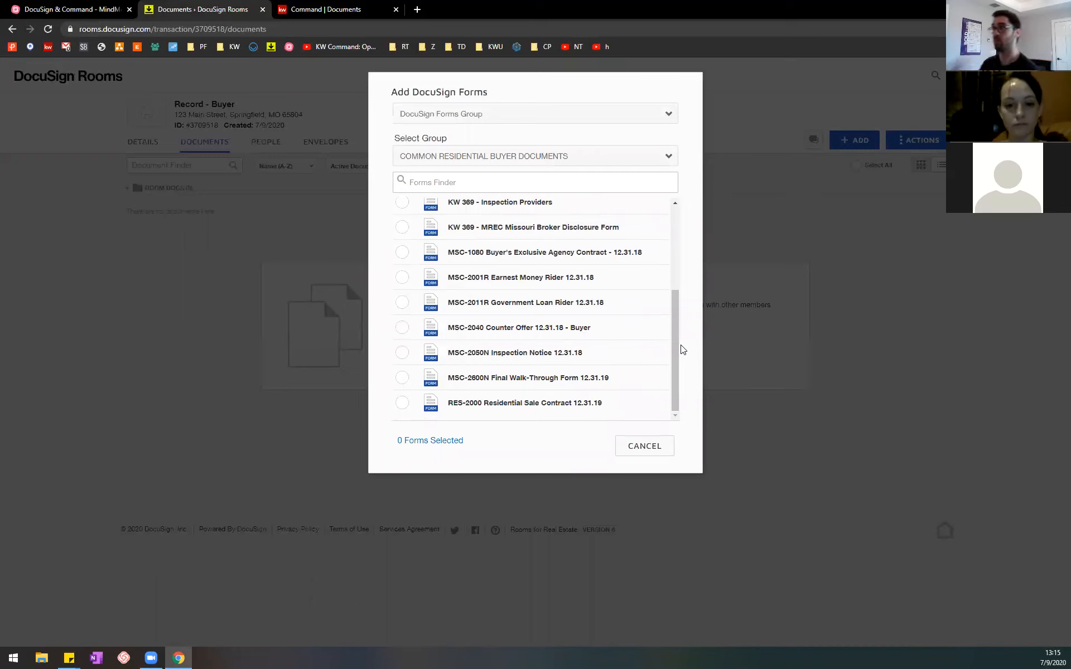
Step: View the forms in COMMON RESIDENTIAL LISTING DOCUMENTS, and switch back to the COMMON RESIDENTIAL BUYER DOCUMENTS group
{"action": "left_click", "coordinate": [671, 157]}
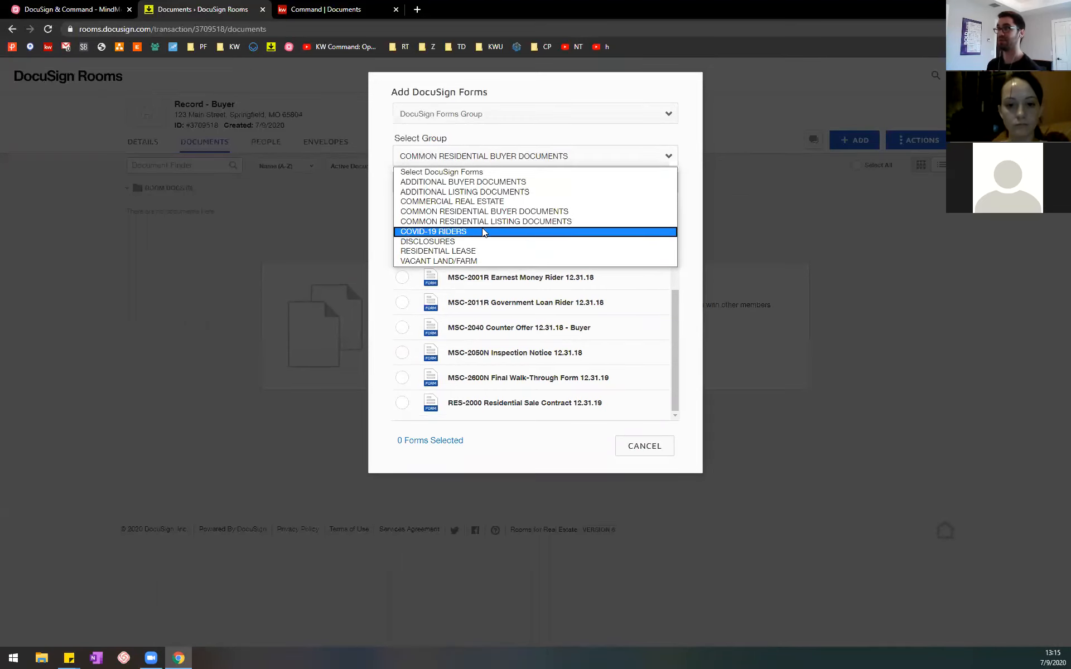
{"action": "left_click", "coordinate": [530, 222]}
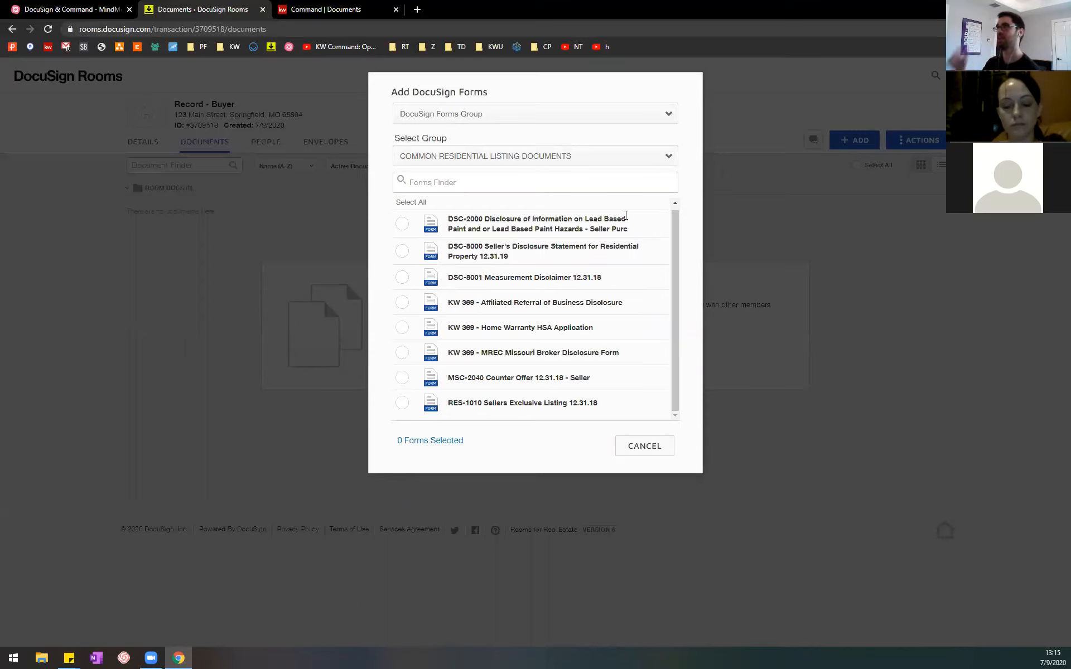
{"action": "left_click", "coordinate": [668, 158]}
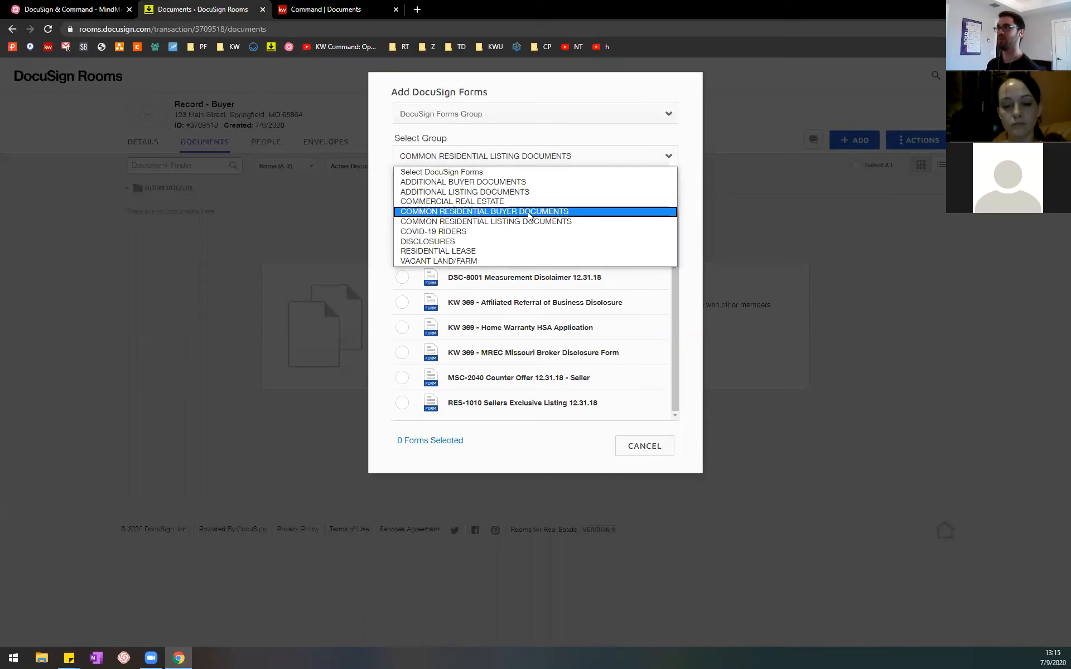
{"action": "left_click", "coordinate": [563, 215]}
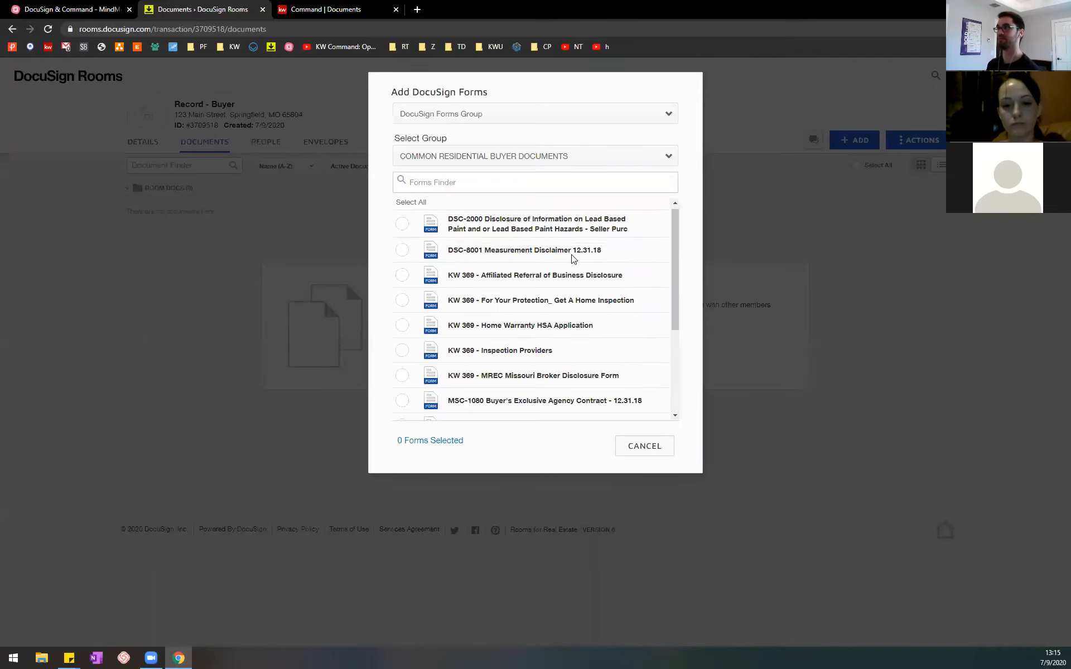
Step: Review the MindMeister outline items on selecting documents from a group and editing them, and return to DocuSign Rooms
{"action": "left_click", "coordinate": [84, 10]}
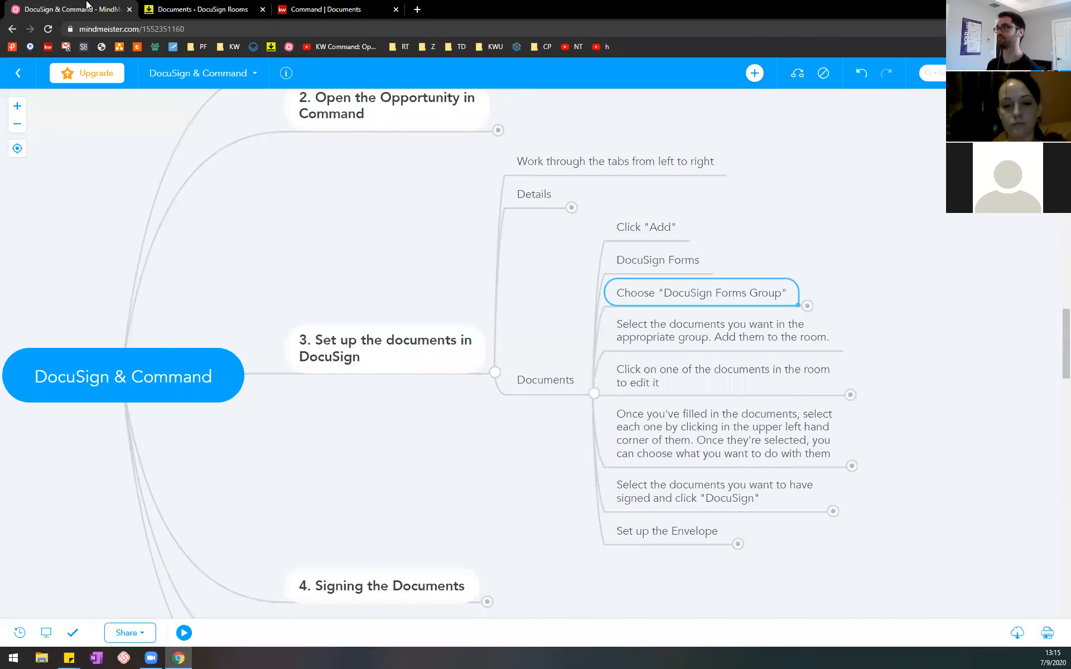
{"action": "left_click", "coordinate": [678, 329]}
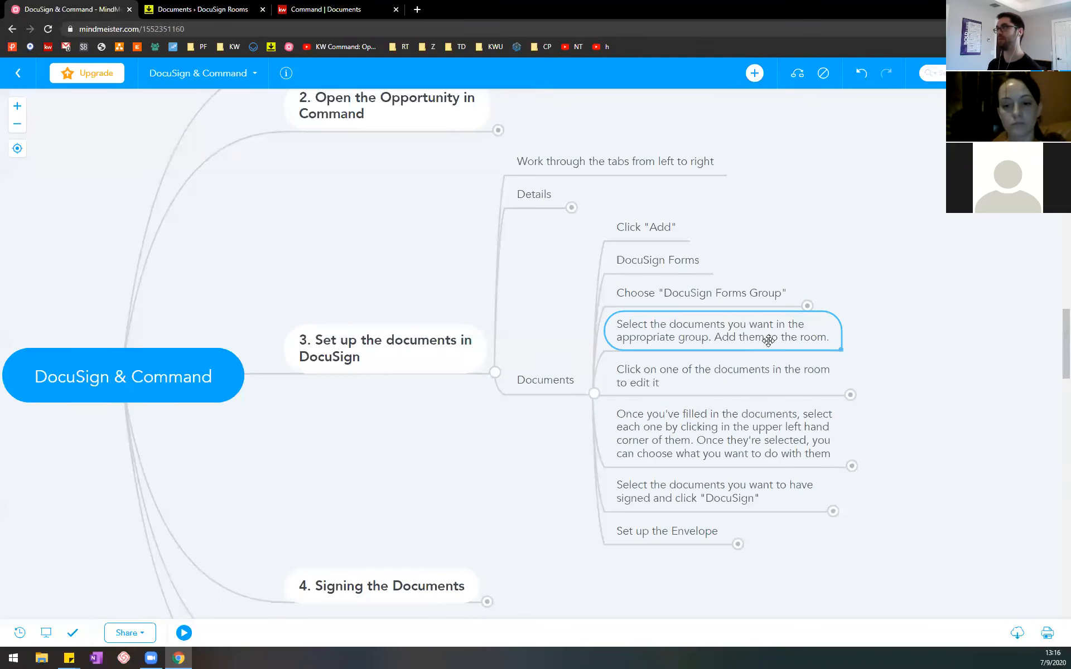
{"action": "left_click", "coordinate": [730, 372]}
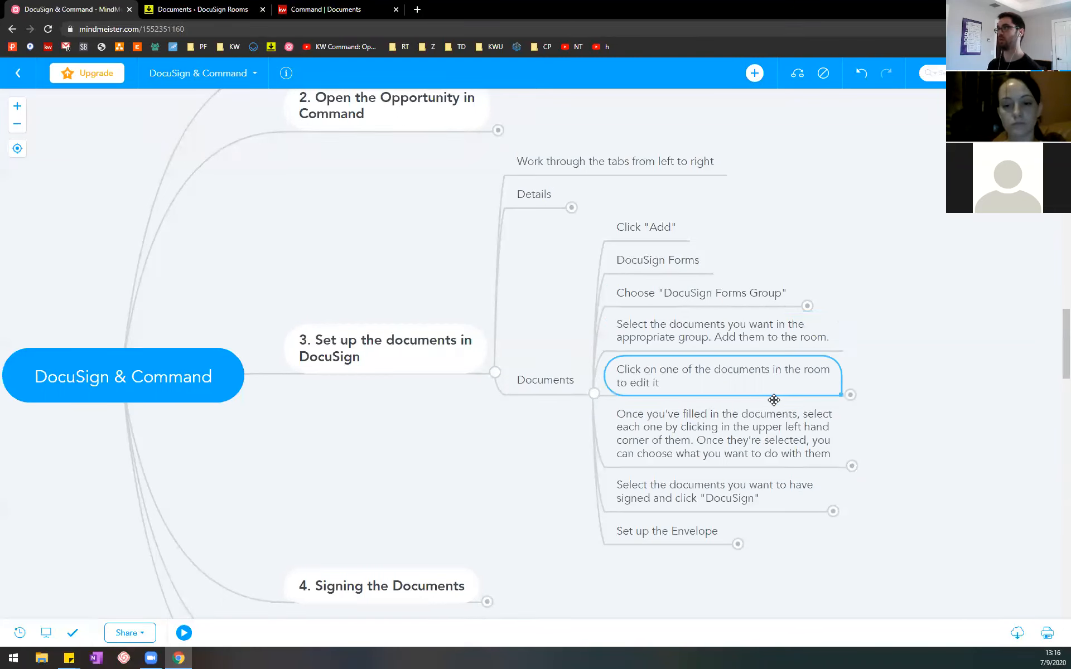
{"action": "left_click", "coordinate": [196, 8]}
Step: Add the DSC-8001 Measurement Disclaimer 12.31.18 and KW 369 - Inspection Providers forms to the room
{"action": "scroll", "coordinate": [502, 276], "scroll_direction": "up", "scroll_amount": 1}
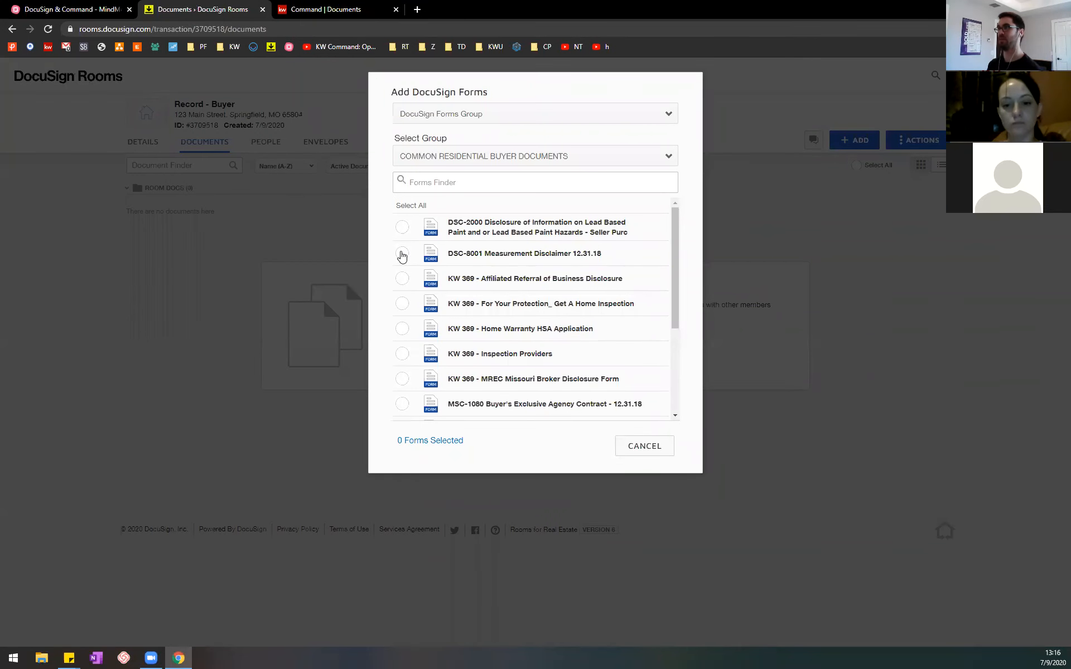
{"action": "left_click", "coordinate": [404, 254]}
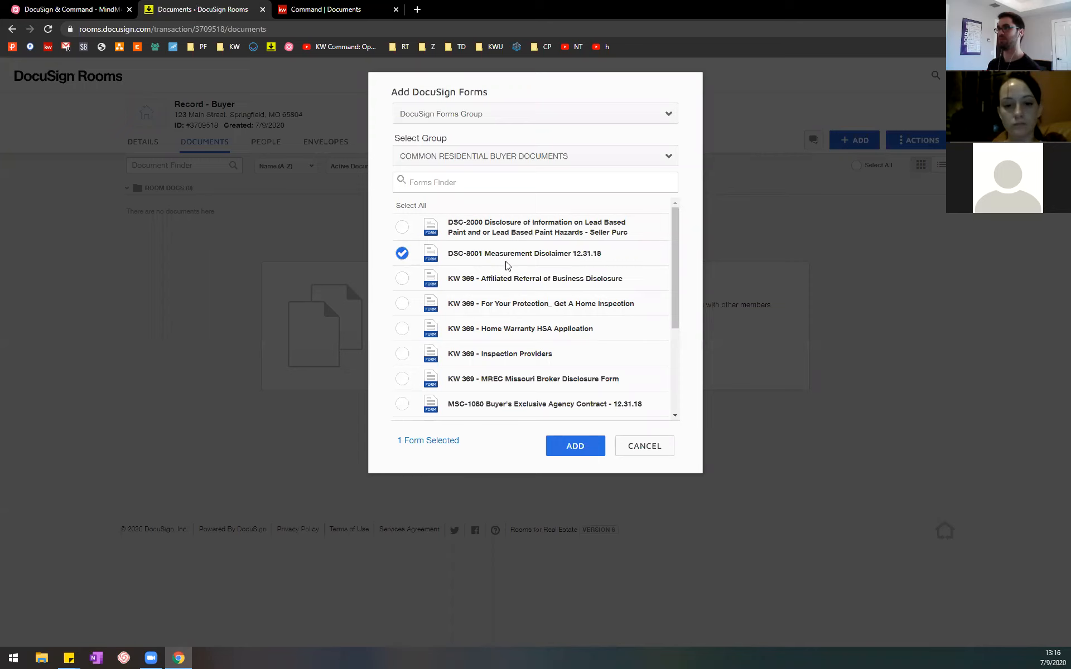
{"action": "scroll", "coordinate": [507, 266], "scroll_direction": "down", "scroll_amount": 1}
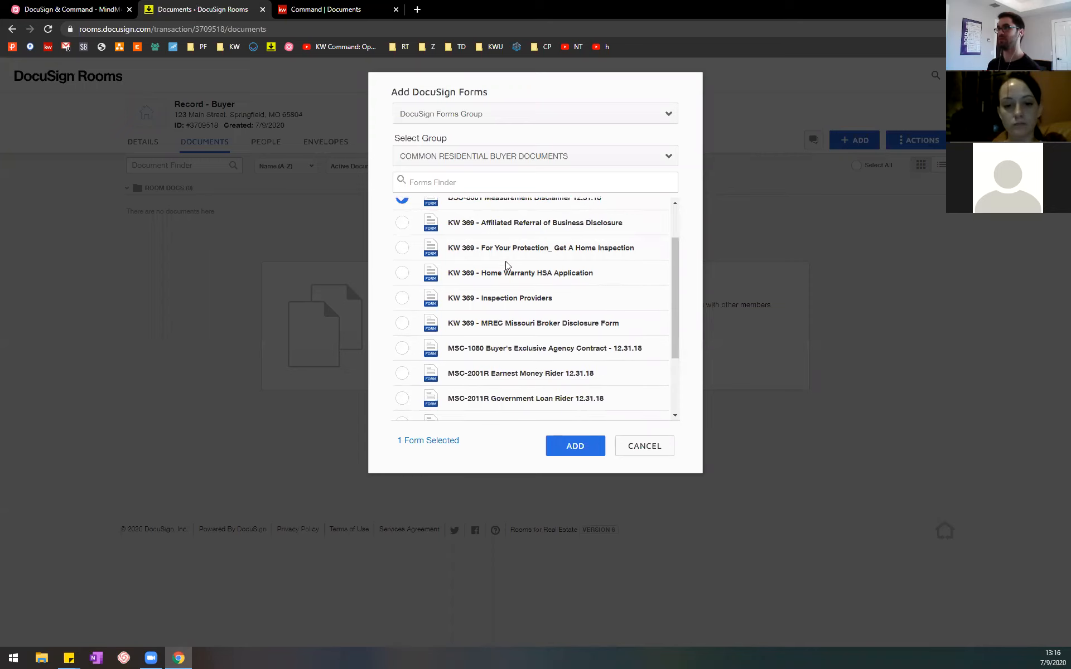
{"action": "scroll", "coordinate": [507, 266], "scroll_direction": "down", "scroll_amount": 3}
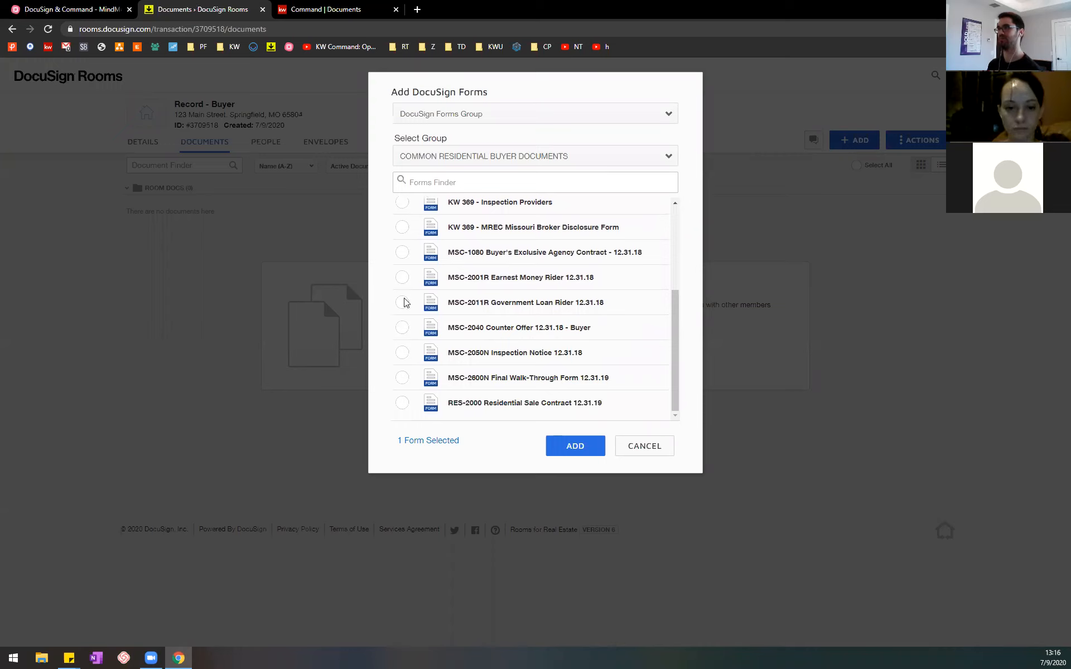
{"action": "left_click", "coordinate": [402, 206]}
{"action": "scroll", "coordinate": [504, 335], "scroll_direction": "up", "scroll_amount": 3}
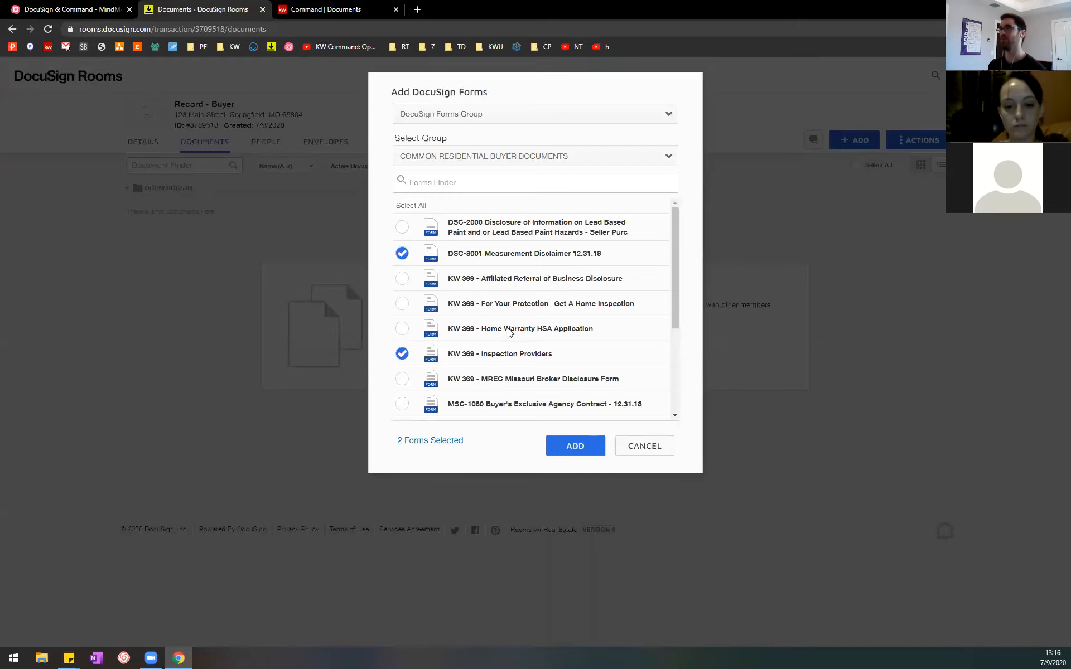
{"action": "left_click", "coordinate": [575, 450]}
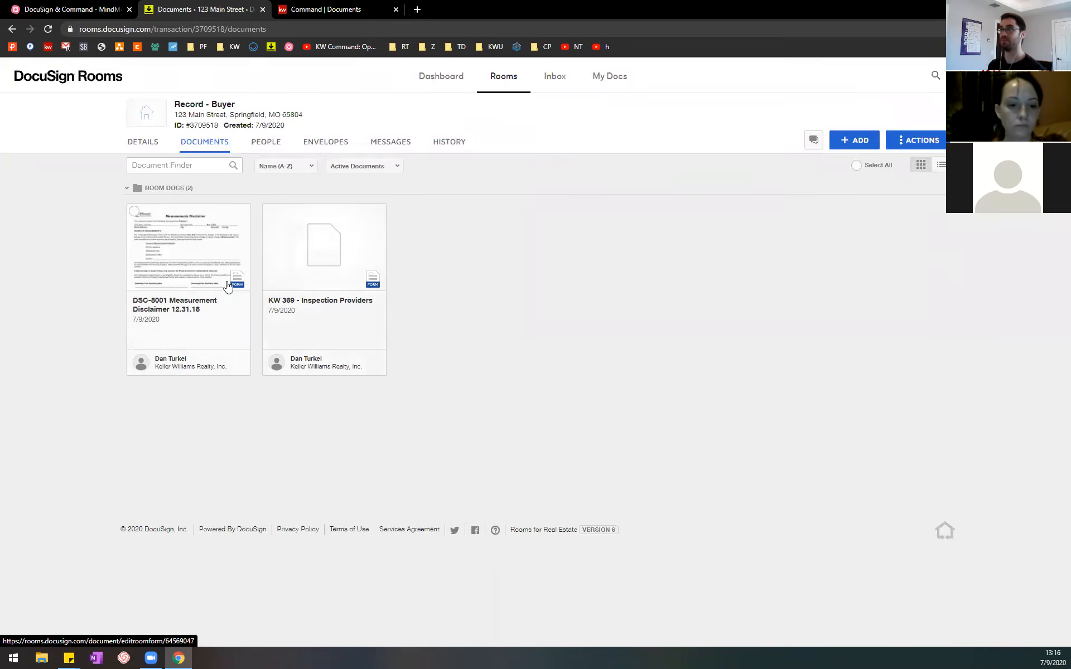
Step: Check the document editing item in the MindMeister outline and open the KW 369 - Inspection Providers form in DocuSign Rooms
{"action": "left_click", "coordinate": [69, 9]}
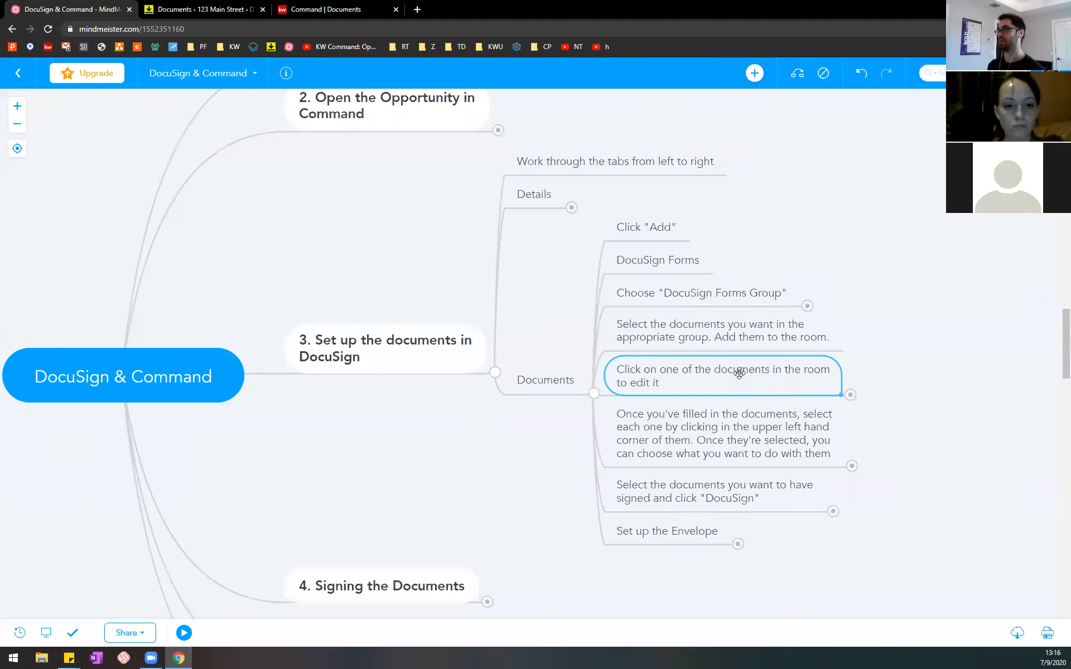
{"action": "left_click", "coordinate": [214, 9]}
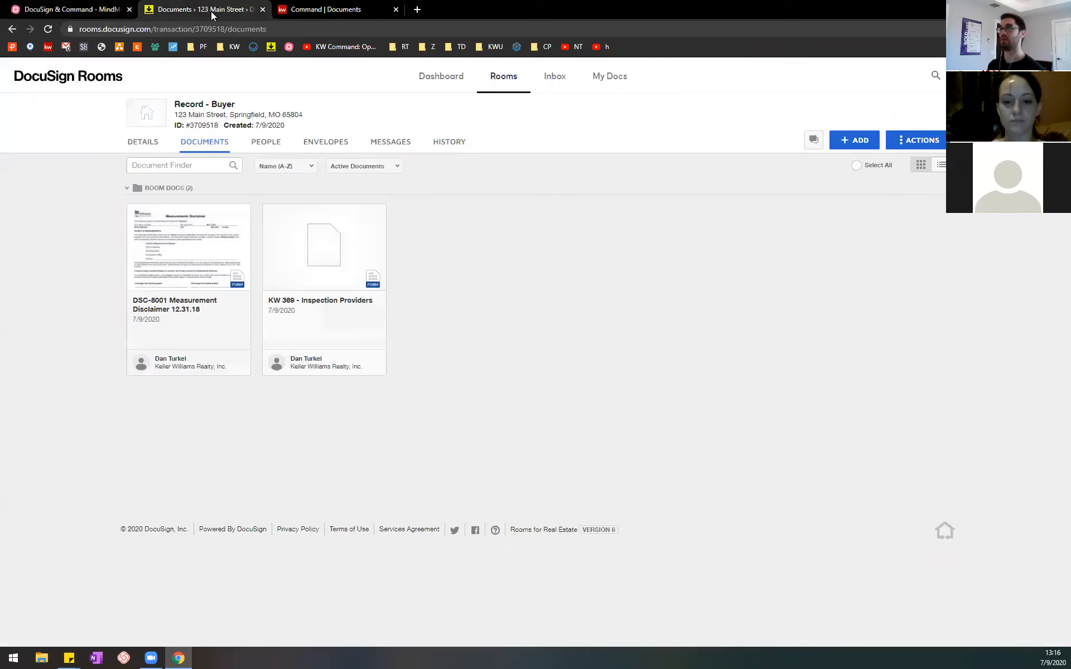
{"action": "left_click", "coordinate": [305, 265]}
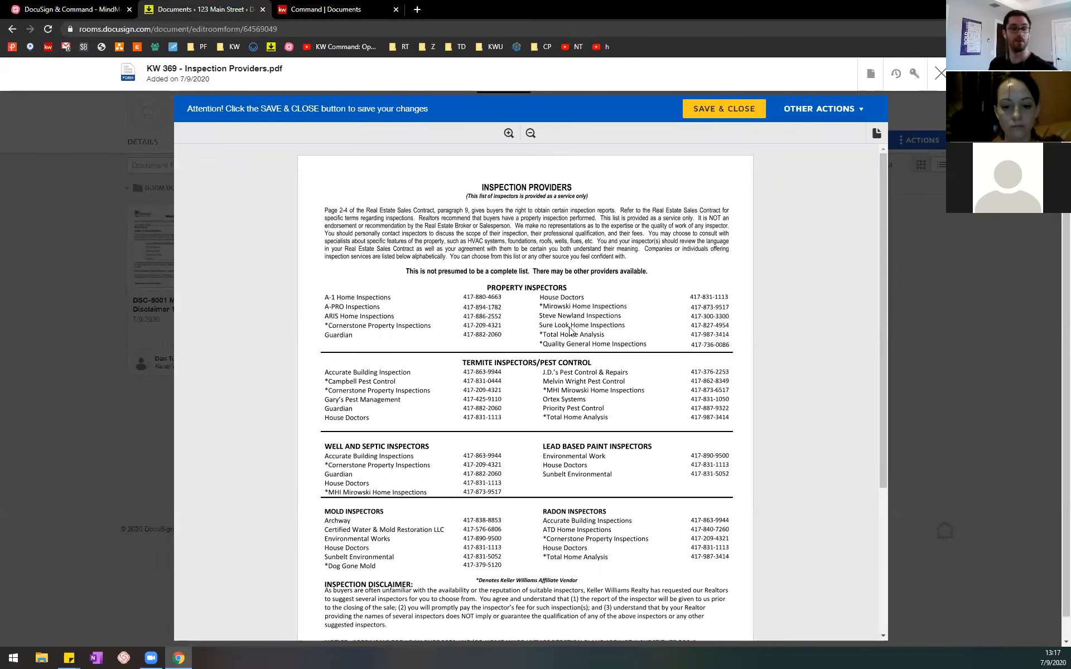
Step: Review the MindMeister outline item on selecting filled-in documents, and examine the Inspection Providers form's property address and signature fields in DocuSign Rooms
{"action": "left_click", "coordinate": [100, 9]}
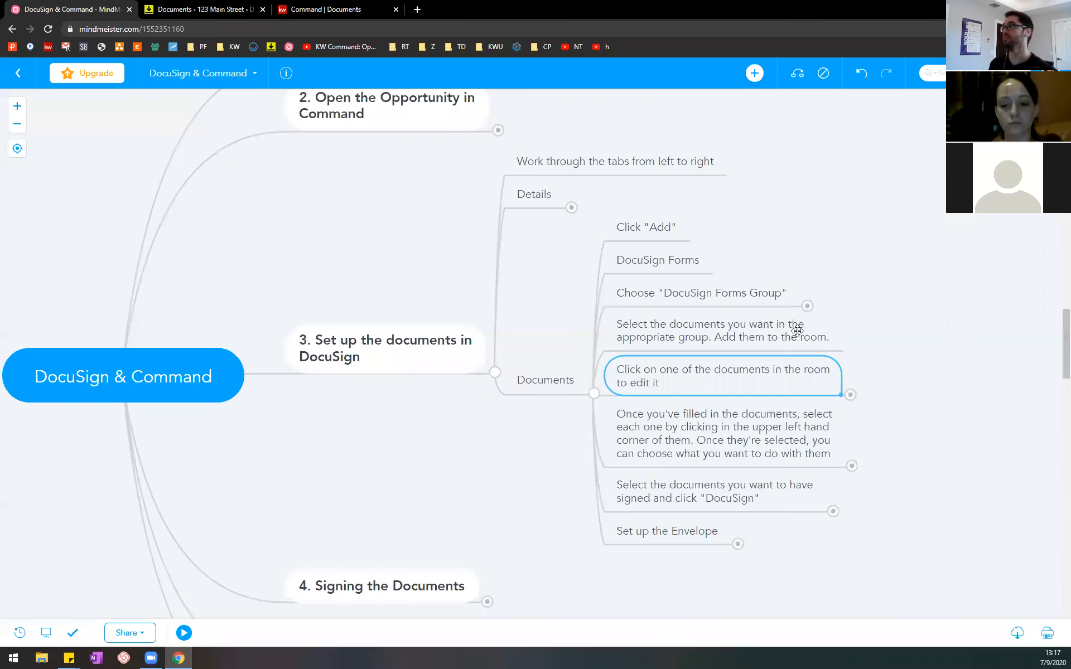
{"action": "left_click", "coordinate": [764, 434]}
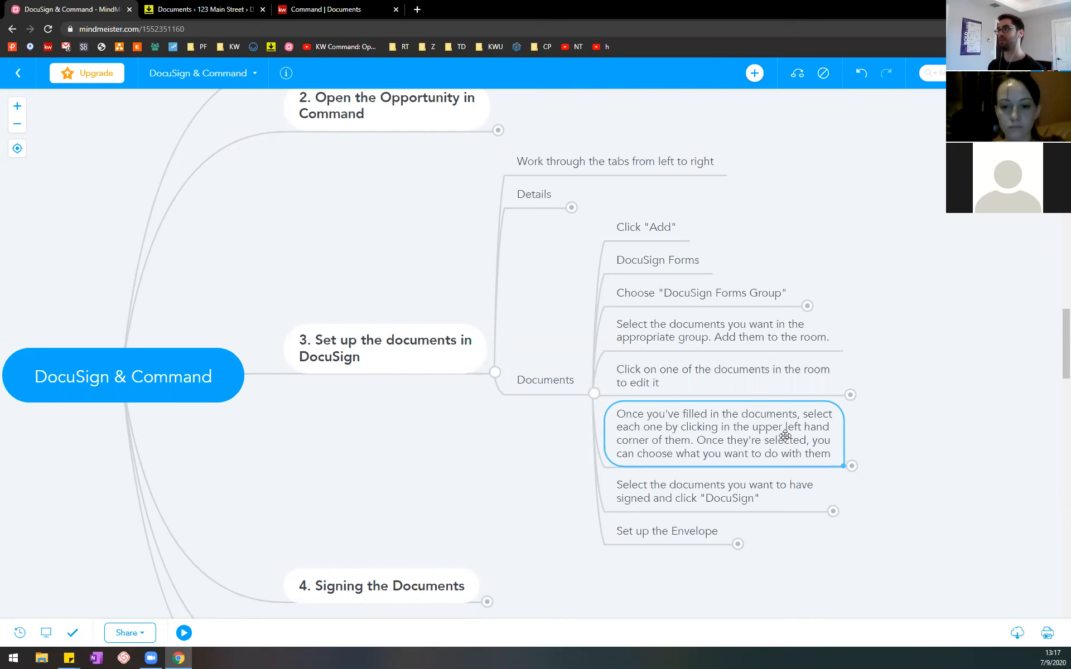
{"action": "key", "text": "ctrl+Tab"}
{"action": "scroll", "coordinate": [639, 362], "scroll_direction": "down", "scroll_amount": 5}
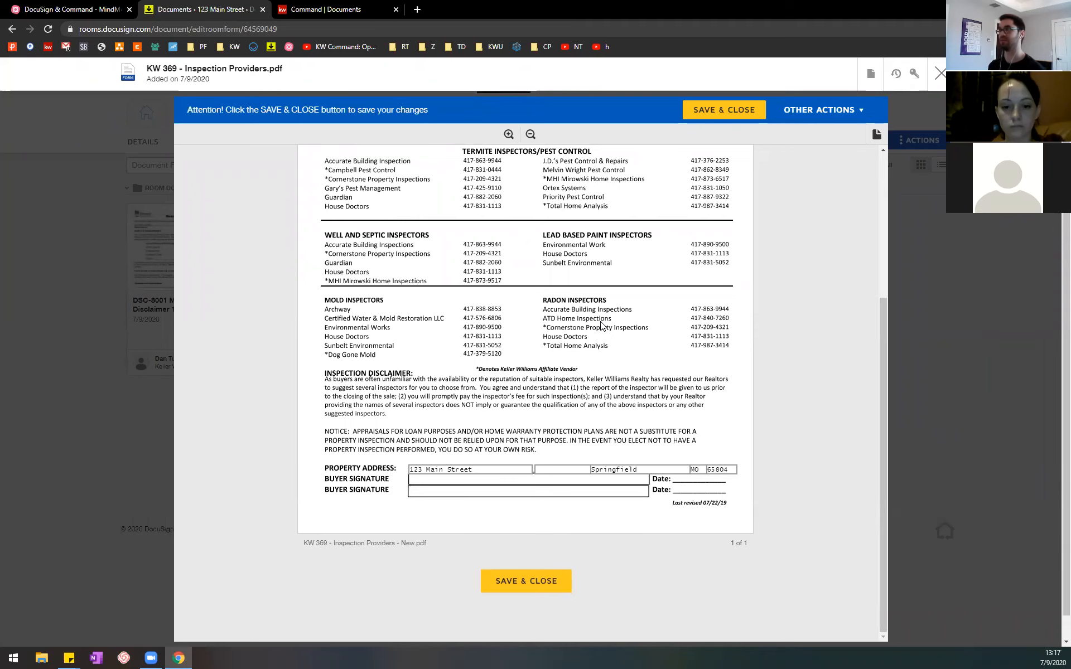
{"action": "scroll", "coordinate": [535, 384], "scroll_direction": "up", "scroll_amount": 1}
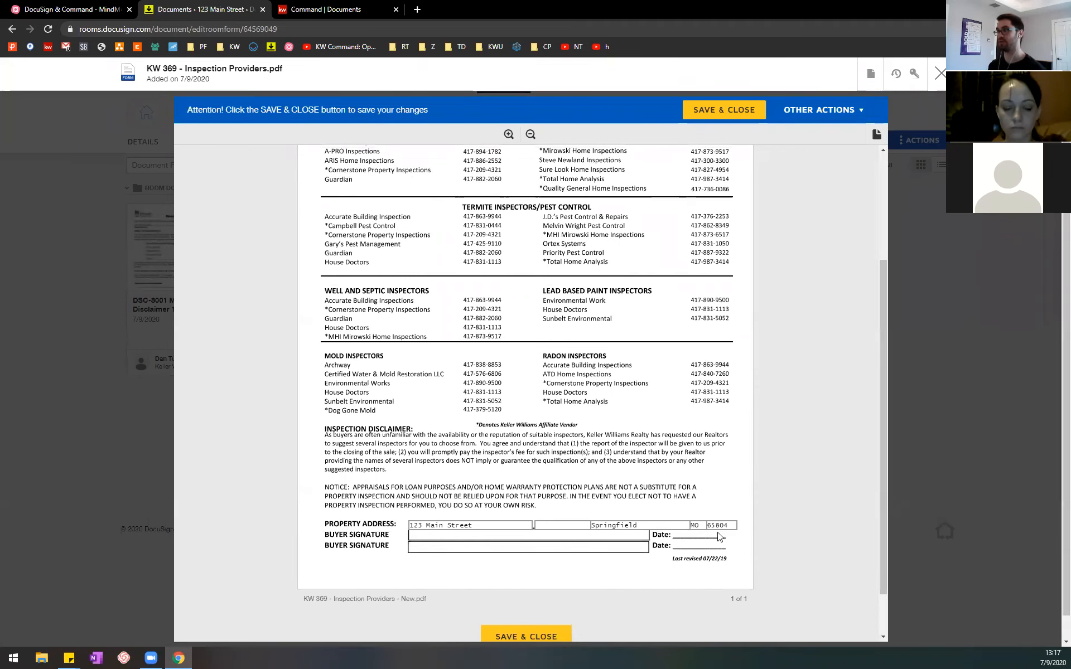
Step: Switch to the MindMeister outline and expand the item about what can be done with filled-in, selected documents
{"action": "left_click", "coordinate": [84, 9]}
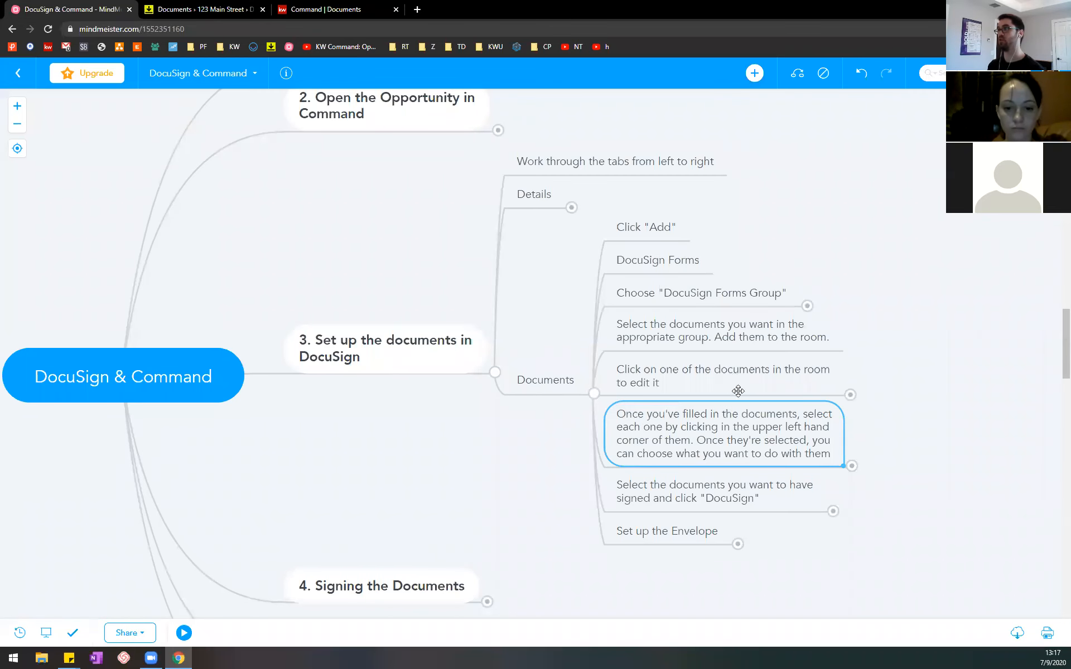
{"action": "left_click", "coordinate": [851, 467]}
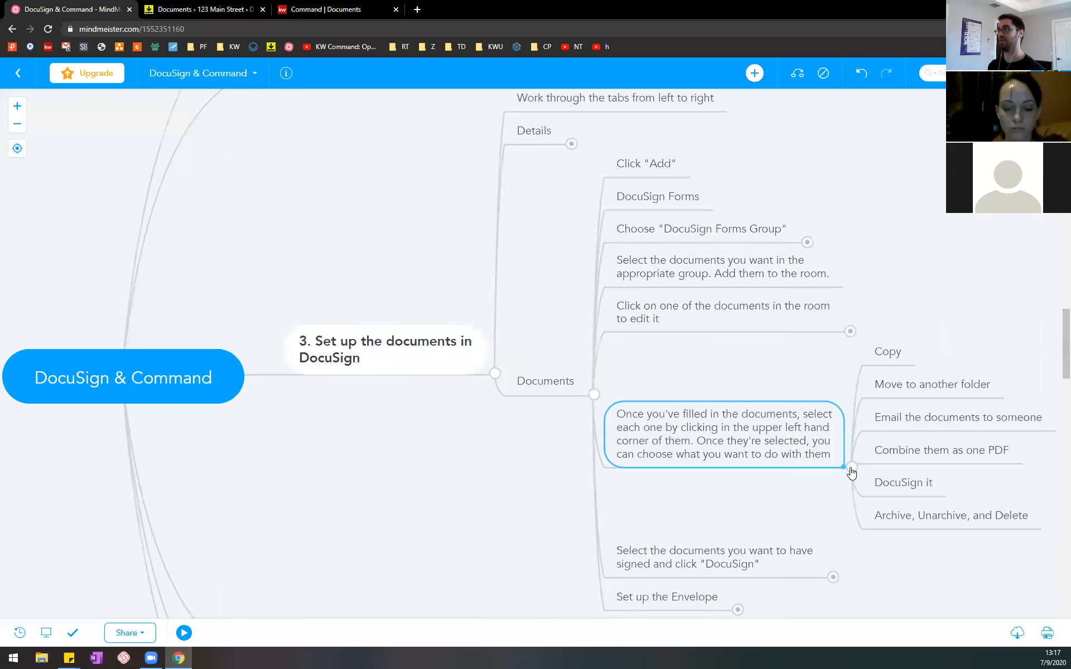
Step: Collapse the item on filled-in documents in the MindMeister outline and review the two notes about editing a room document
{"action": "left_click_drag", "start_coordinate": [827, 513], "coordinate": [735, 505]}
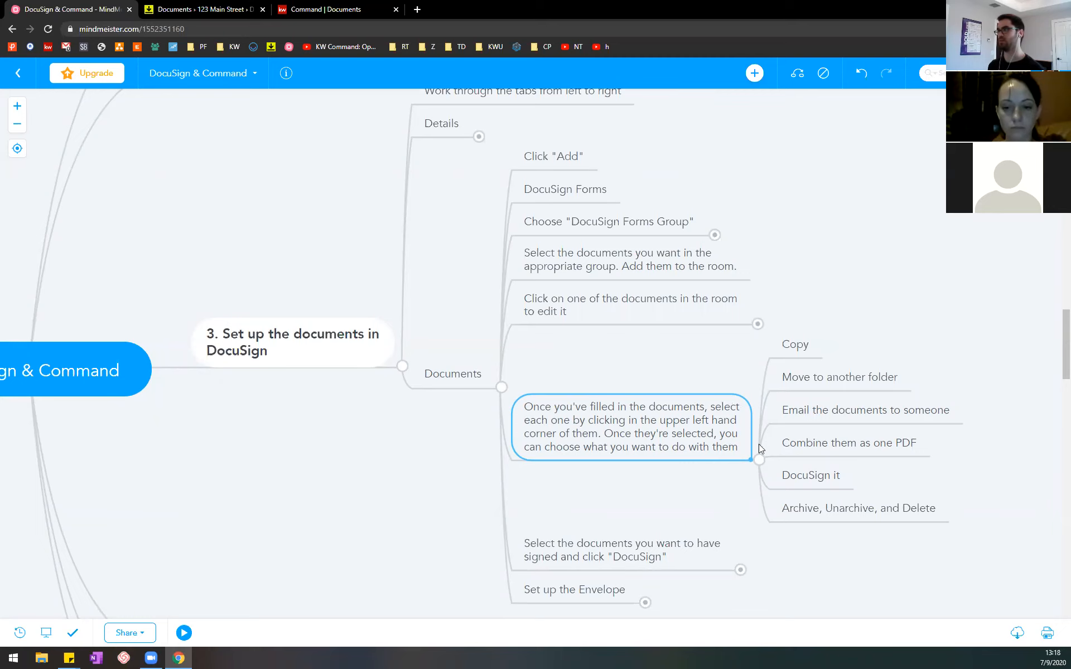
{"action": "left_click", "coordinate": [758, 459]}
{"action": "left_click", "coordinate": [758, 389]}
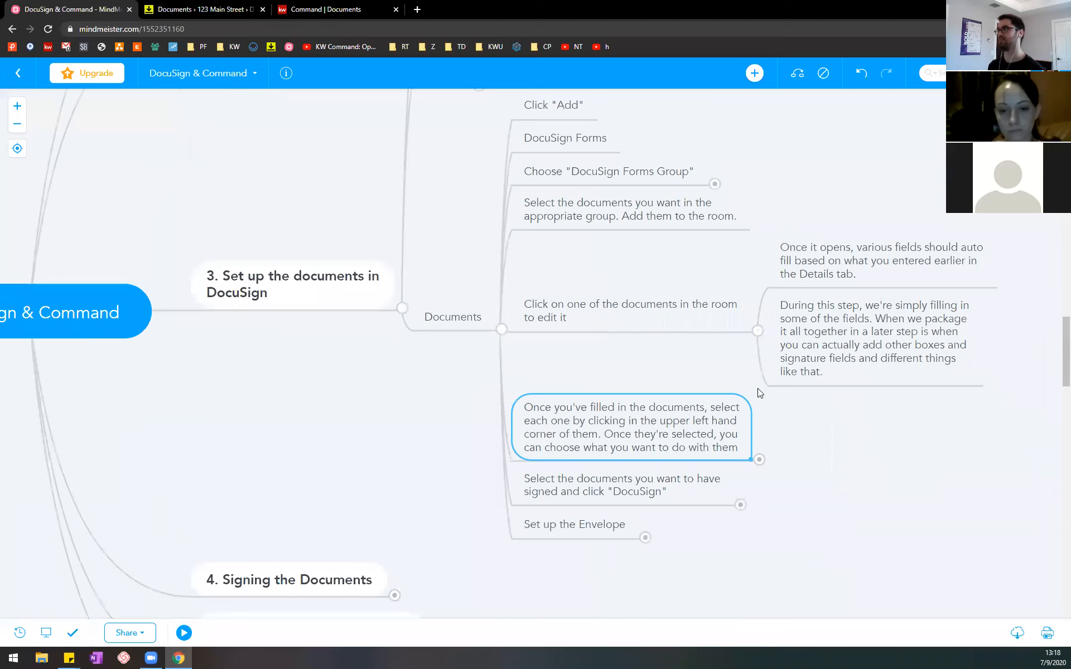
{"action": "left_click", "coordinate": [826, 262]}
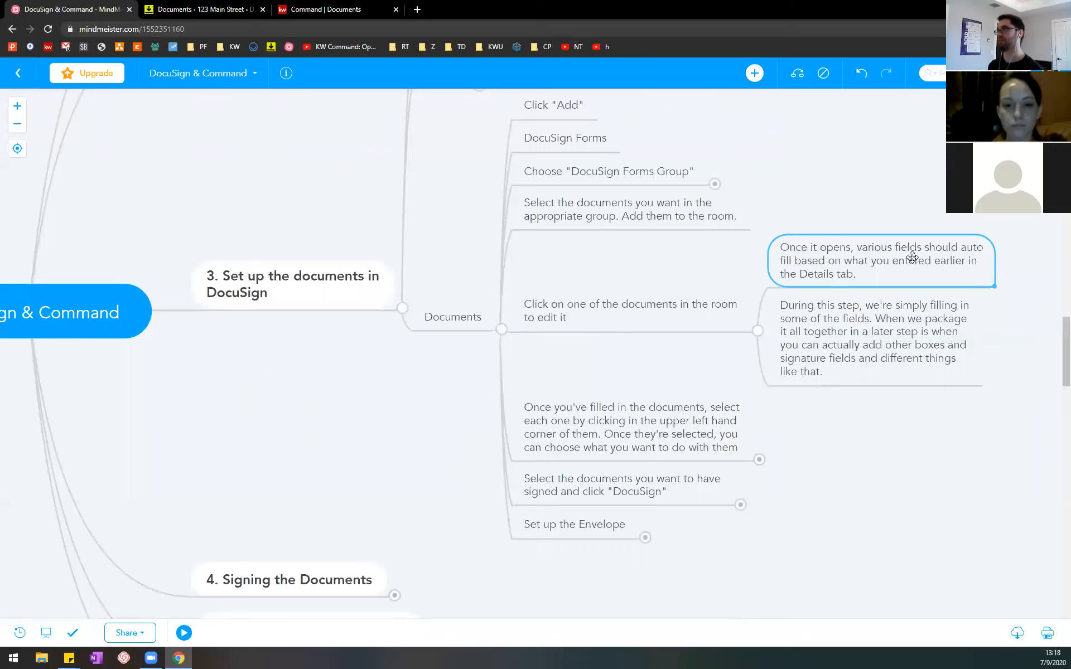
{"action": "left_click", "coordinate": [878, 339]}
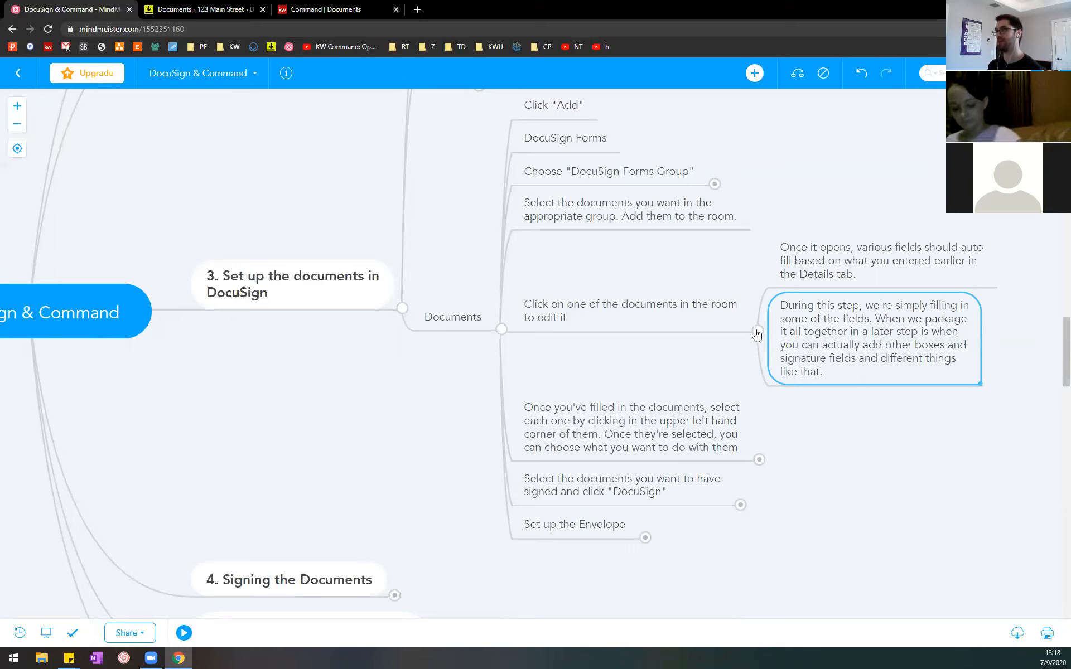
Step: Switch to DocuSign Rooms and look over the open KW 369 - Inspection Providers form
{"action": "left_click", "coordinate": [202, 9]}
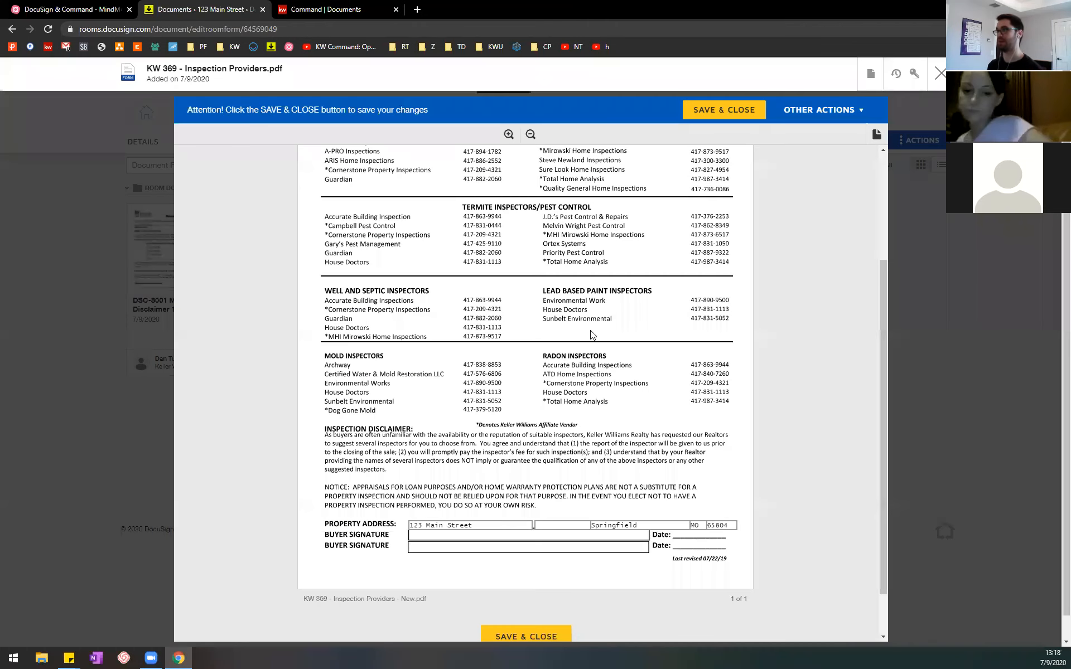
{"action": "scroll", "coordinate": [536, 358], "scroll_direction": "up", "scroll_amount": 3}
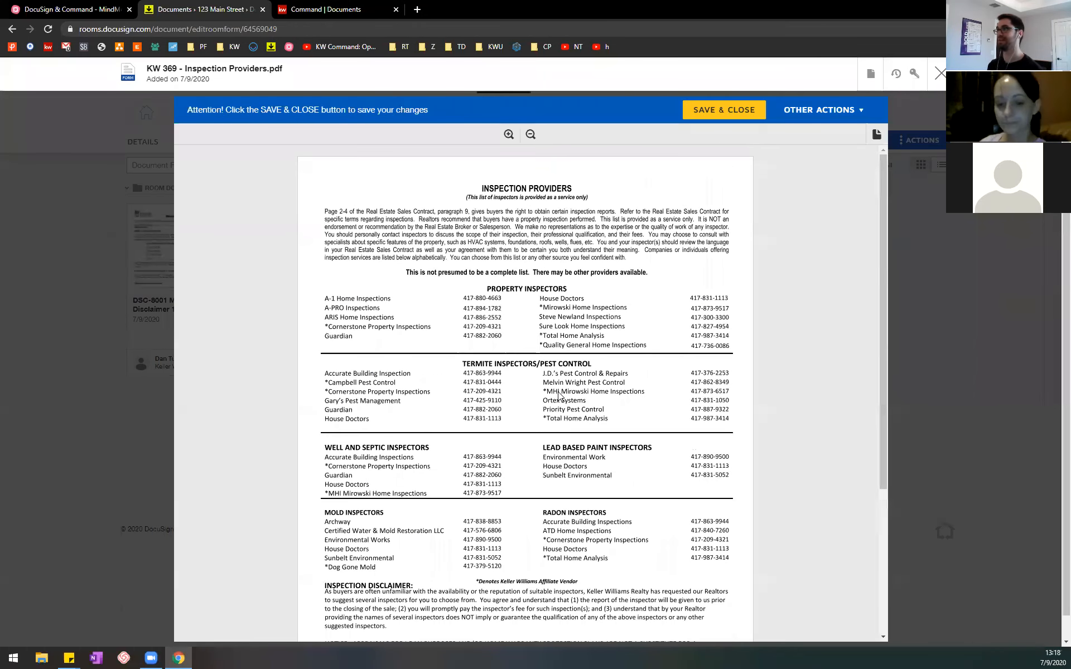
{"action": "scroll", "coordinate": [540, 375], "scroll_direction": "down", "scroll_amount": 4}
Step: Return to the MindMeister outline, collapse the document editing notes and select the item on choosing filled-in documents
{"action": "left_click", "coordinate": [99, 7]}
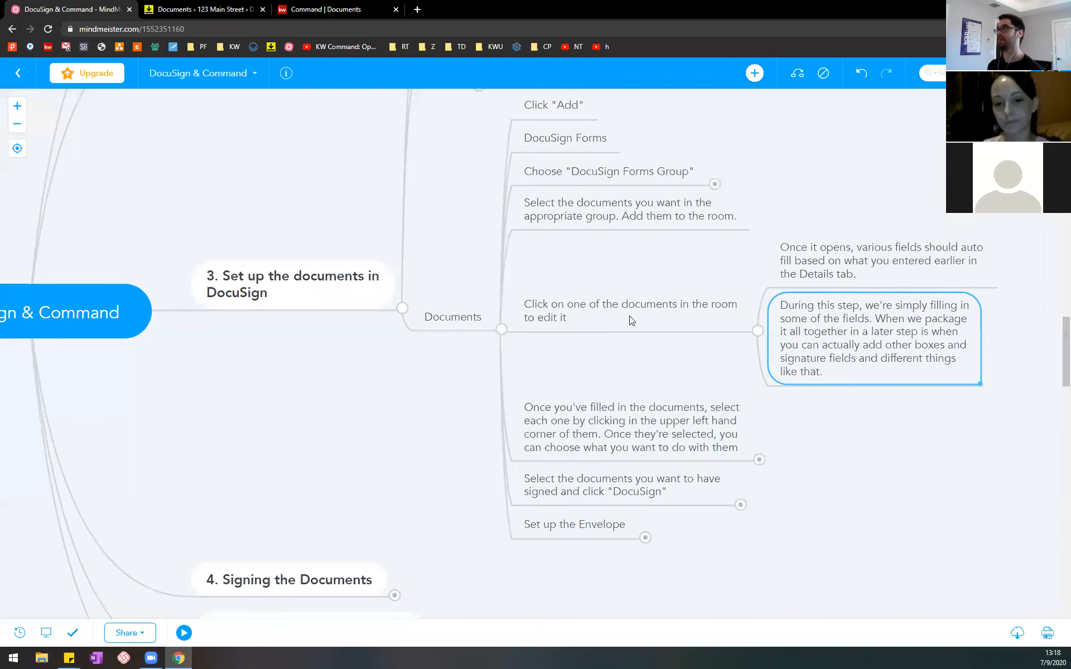
{"action": "left_click", "coordinate": [757, 334]}
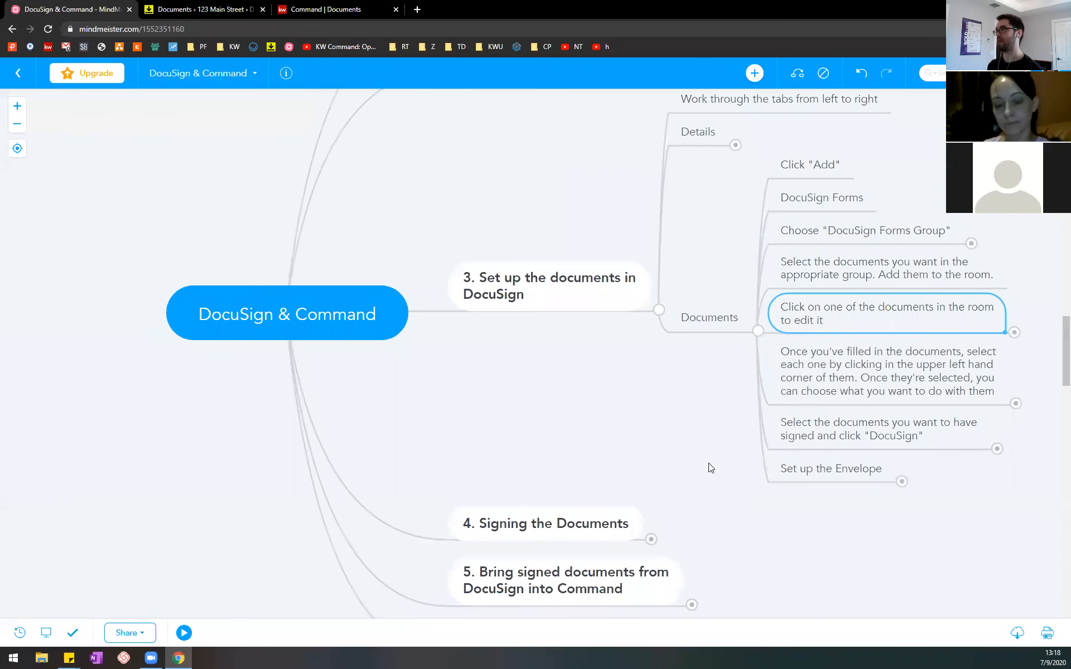
{"action": "left_click_drag", "start_coordinate": [707, 467], "coordinate": [451, 418]}
{"action": "left_click", "coordinate": [636, 322]}
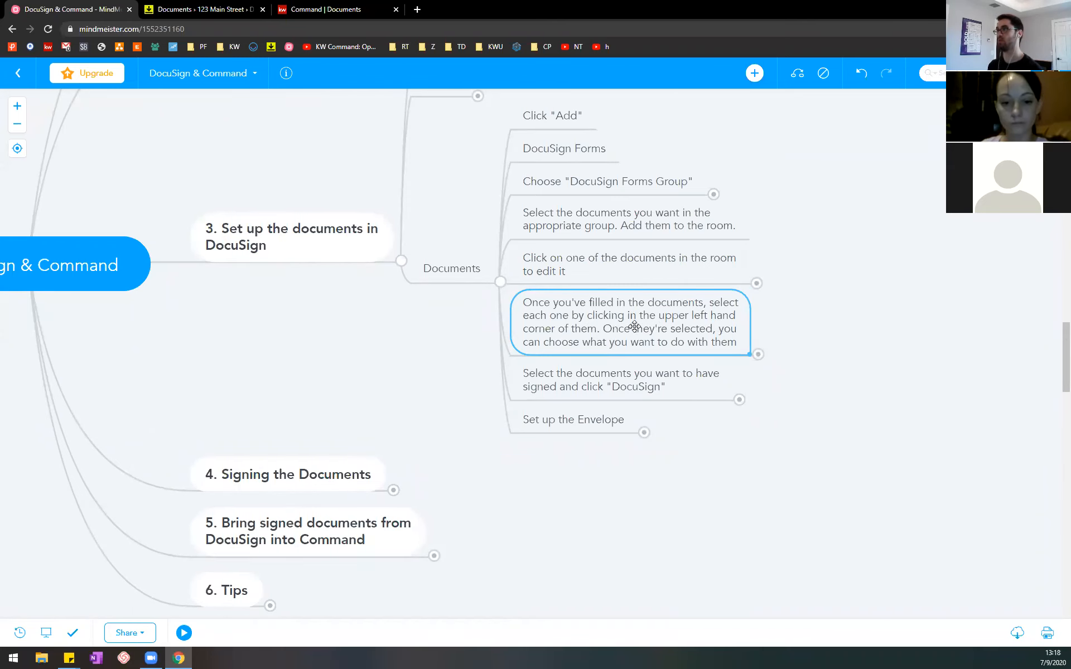
Step: Save and close the KW 369 - Inspection Providers form in DocuSign Rooms, and select it among the room documents
{"action": "left_click", "coordinate": [227, 8]}
{"action": "scroll", "coordinate": [613, 502], "scroll_direction": "down", "scroll_amount": 1}
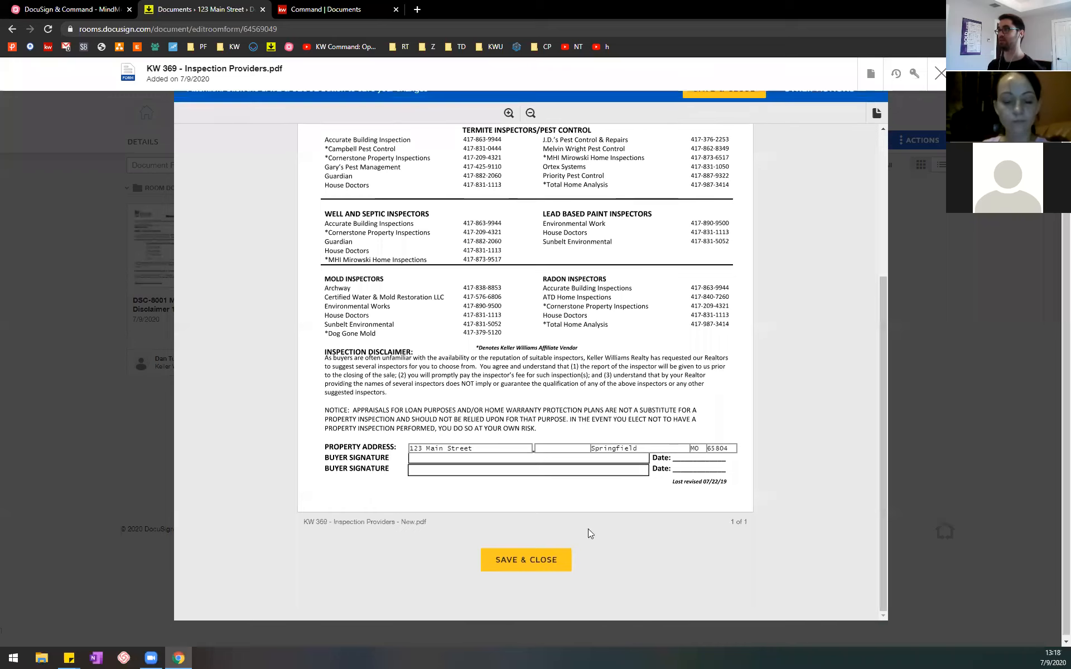
{"action": "left_click", "coordinate": [527, 558]}
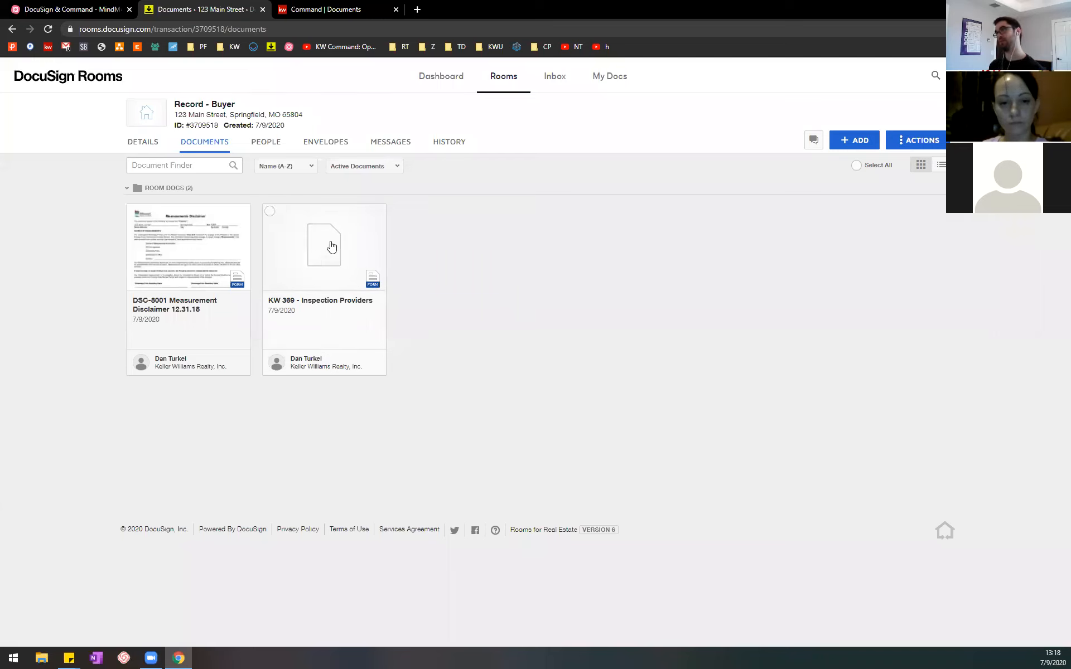
{"action": "left_click", "coordinate": [270, 212]}
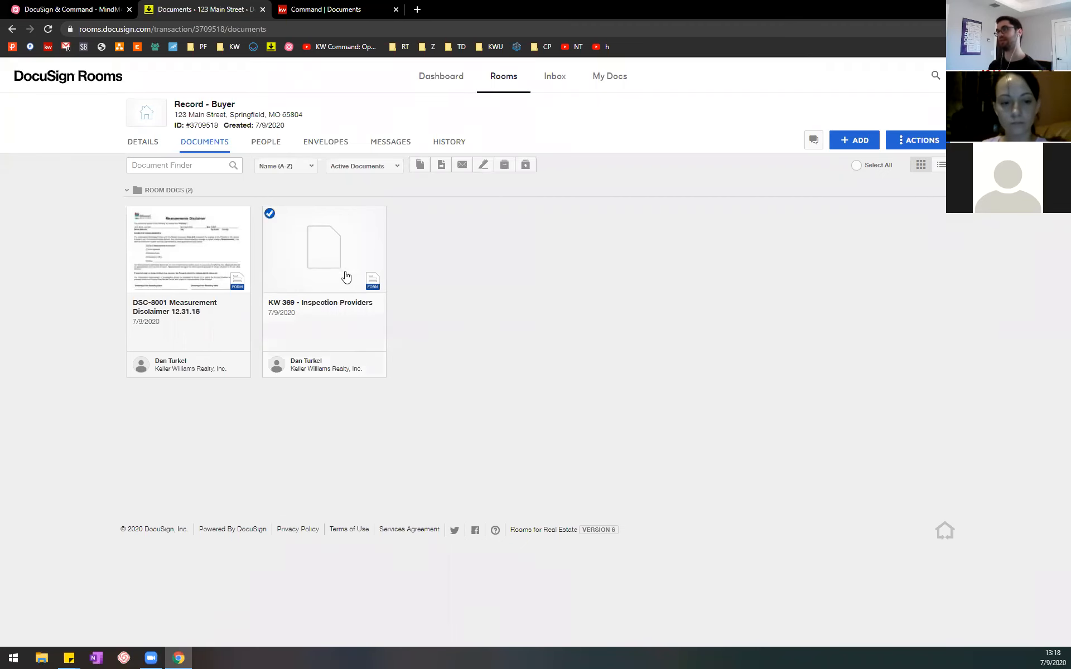
Step: Review the MindMeister notes on what can be done with selected documents, compare them with DocuSign Rooms, and collapse the notes
{"action": "left_click", "coordinate": [70, 9]}
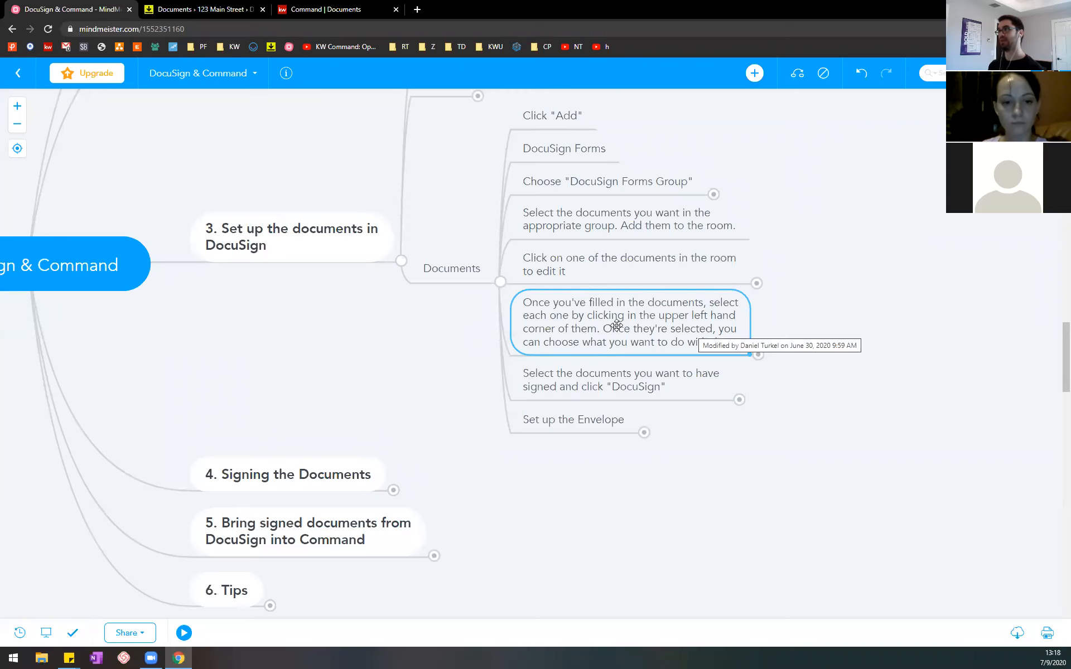
{"action": "left_click", "coordinate": [757, 354]}
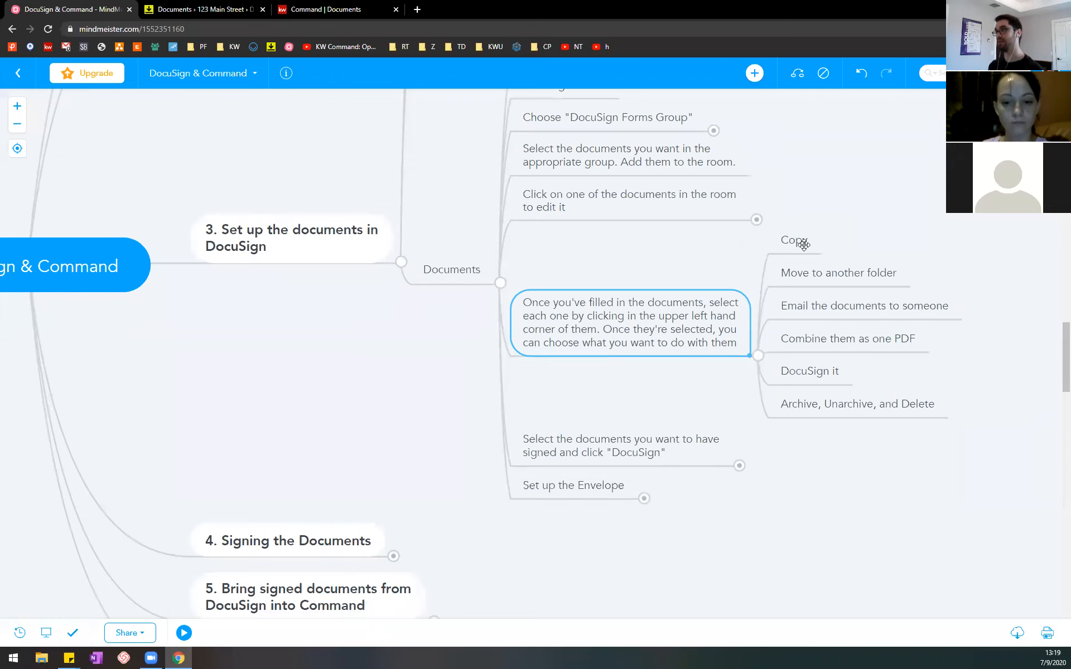
{"action": "left_click", "coordinate": [226, 8]}
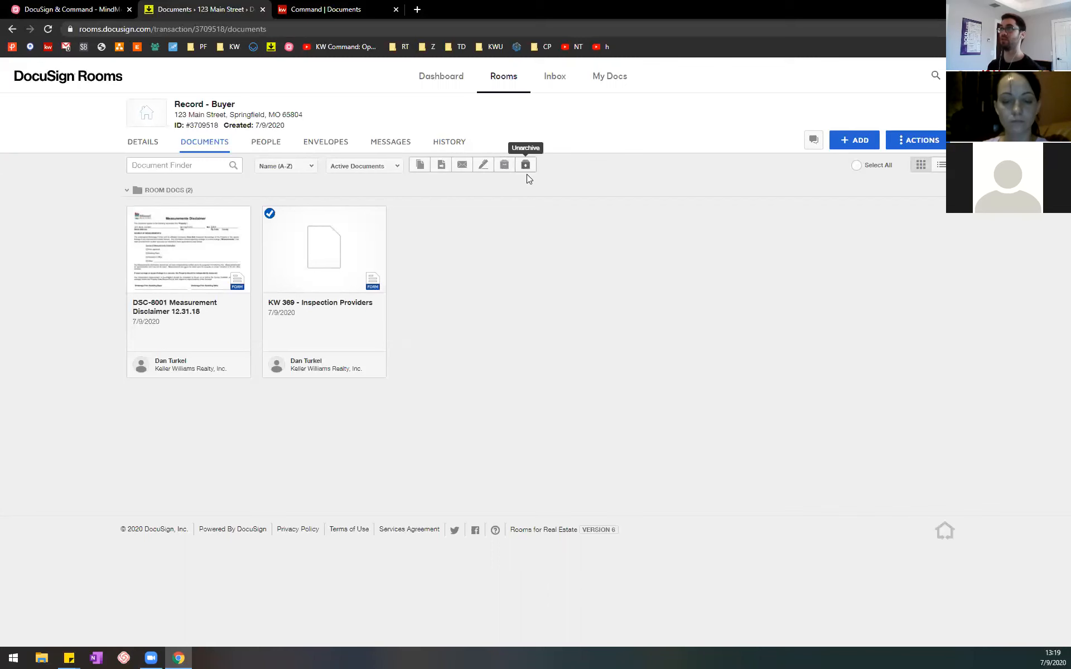
{"action": "left_click", "coordinate": [70, 9]}
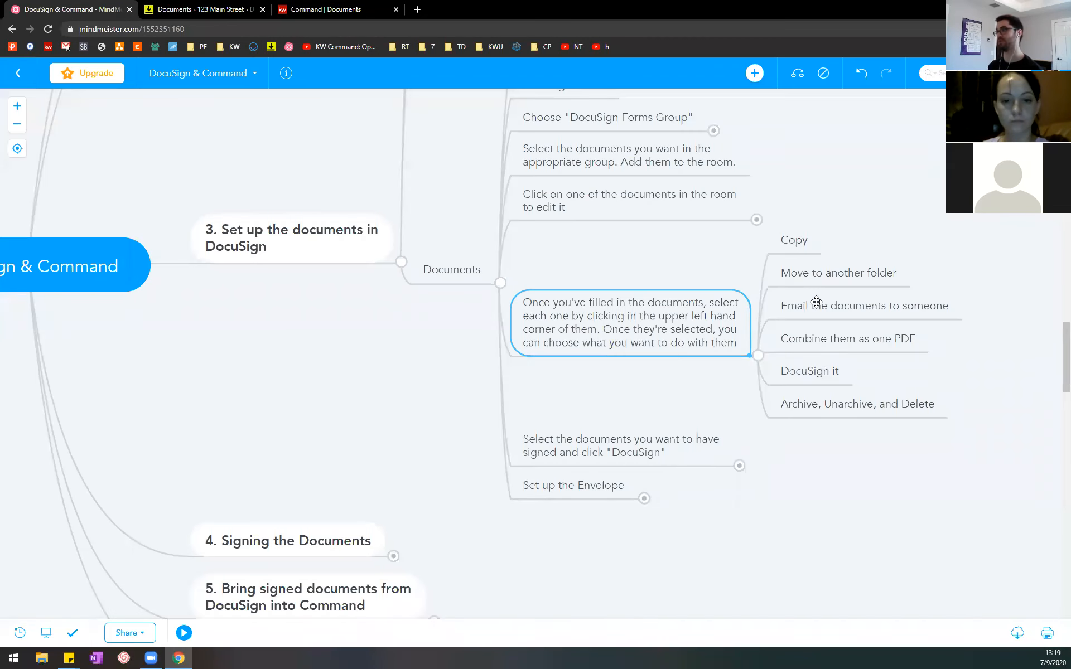
{"action": "left_click", "coordinate": [757, 355]}
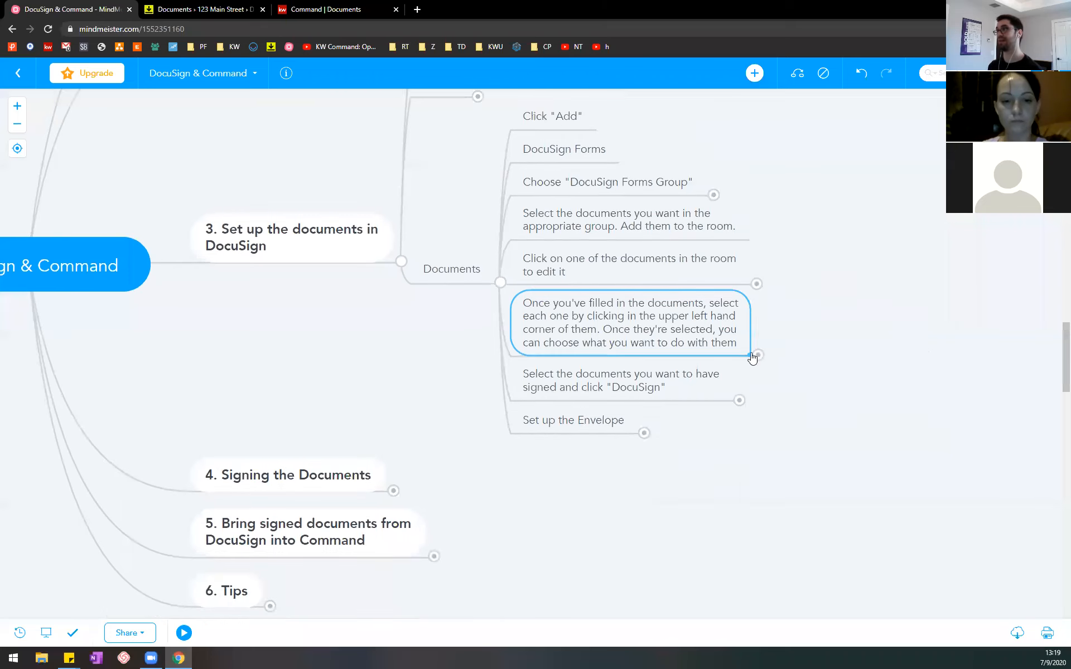
Step: Check the outline item on having documents signed, and start a DocuSign envelope from the selected KW 369 form in DocuSign Rooms
{"action": "left_click", "coordinate": [195, 10]}
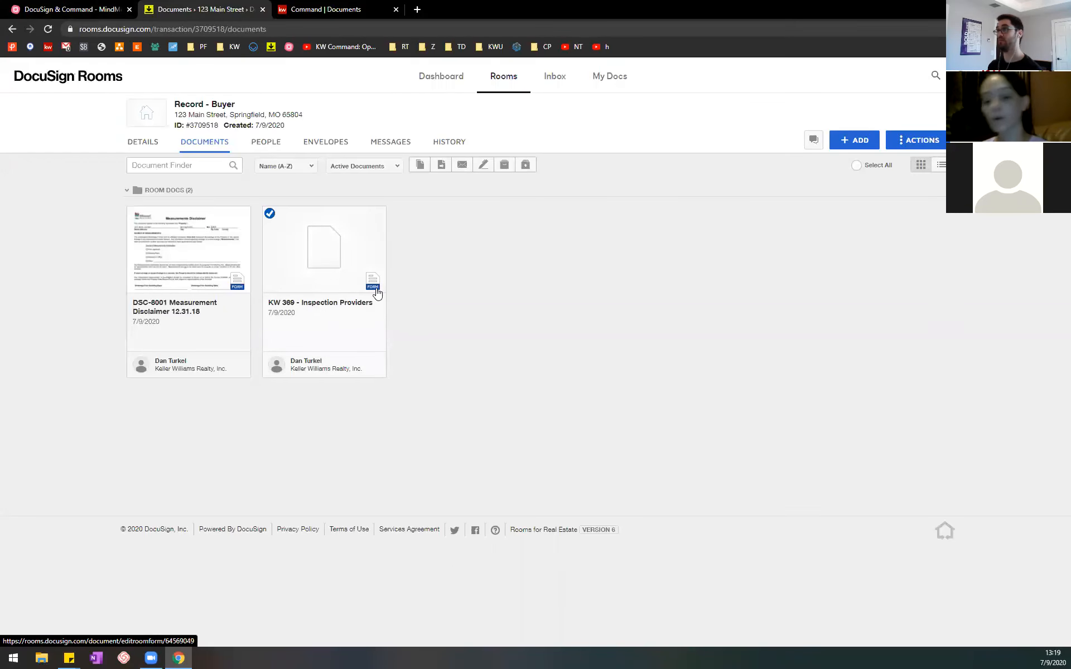
{"action": "left_click", "coordinate": [109, 7]}
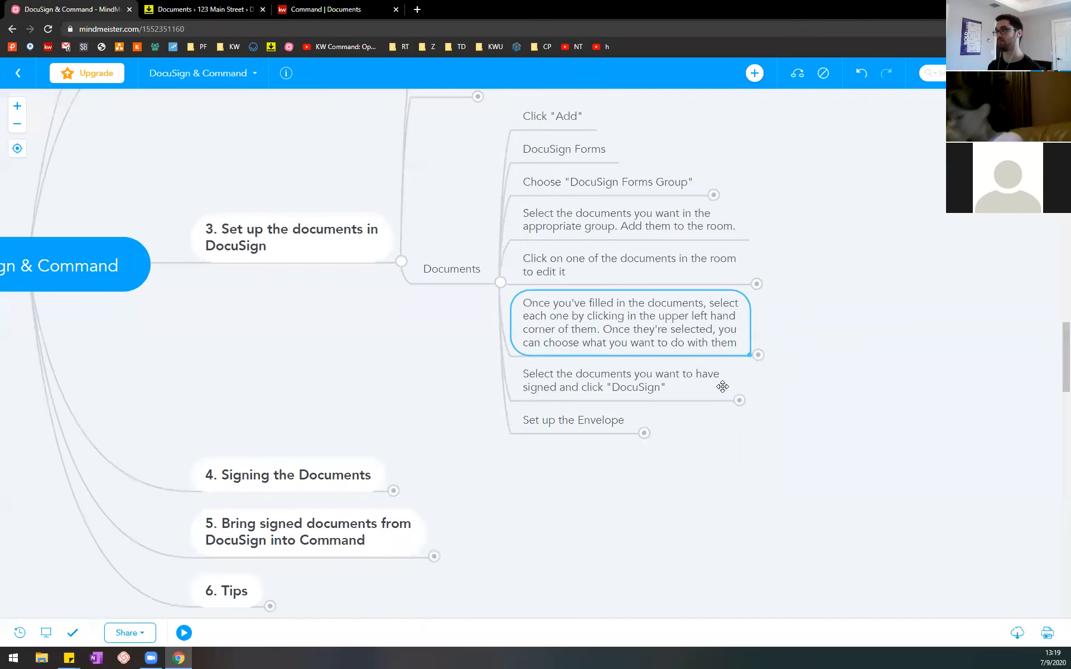
{"action": "left_click", "coordinate": [675, 388]}
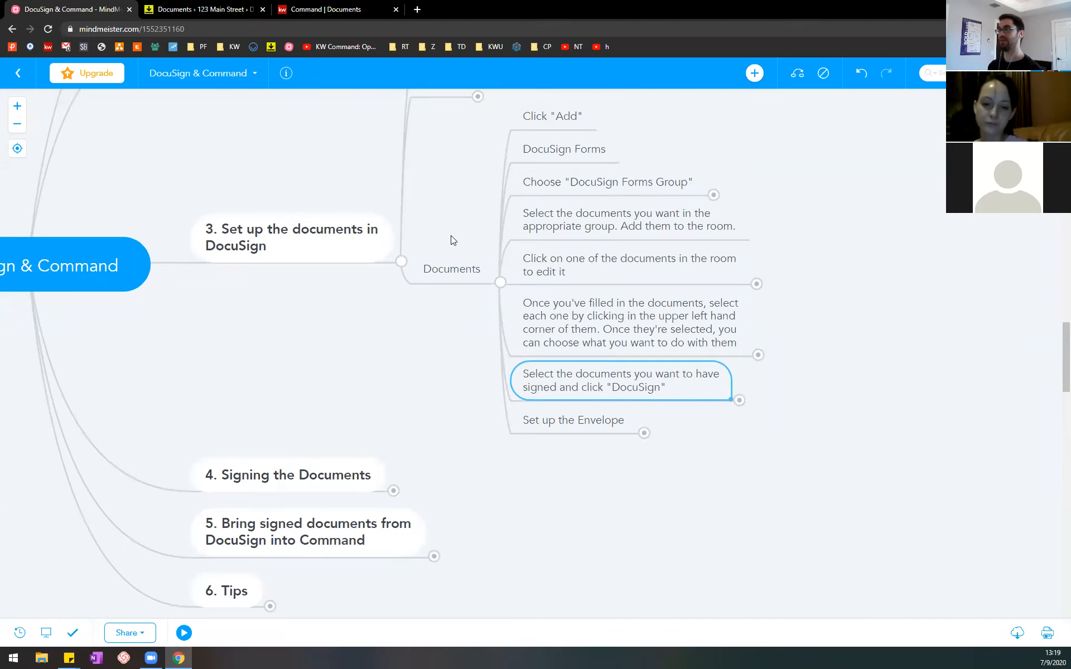
{"action": "left_click", "coordinate": [176, 6]}
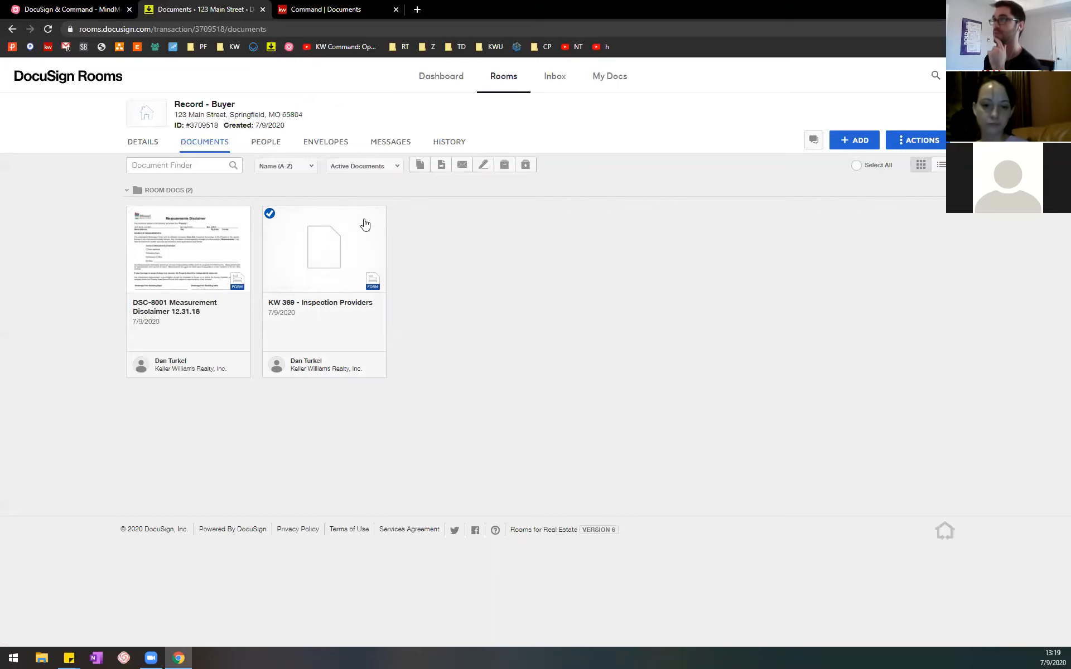
{"action": "left_click", "coordinate": [483, 166]}
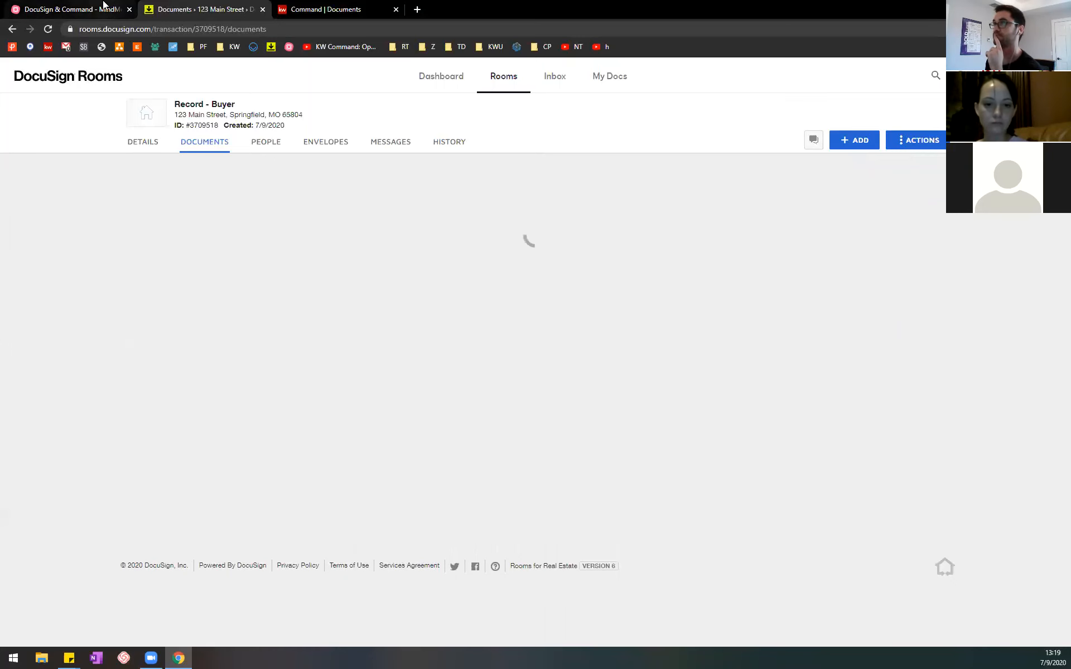
Step: Expand the MindMeister note on packaging documents into an envelope, and examine the new envelope's details in DocuSign Rooms
{"action": "left_click", "coordinate": [103, 5]}
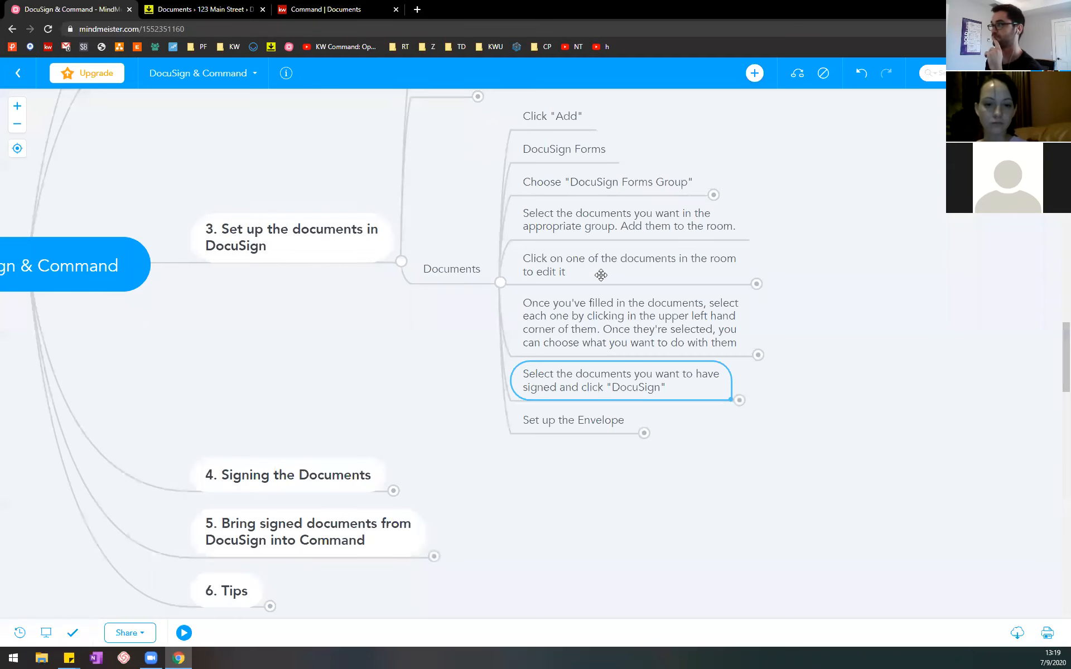
{"action": "left_click", "coordinate": [744, 405]}
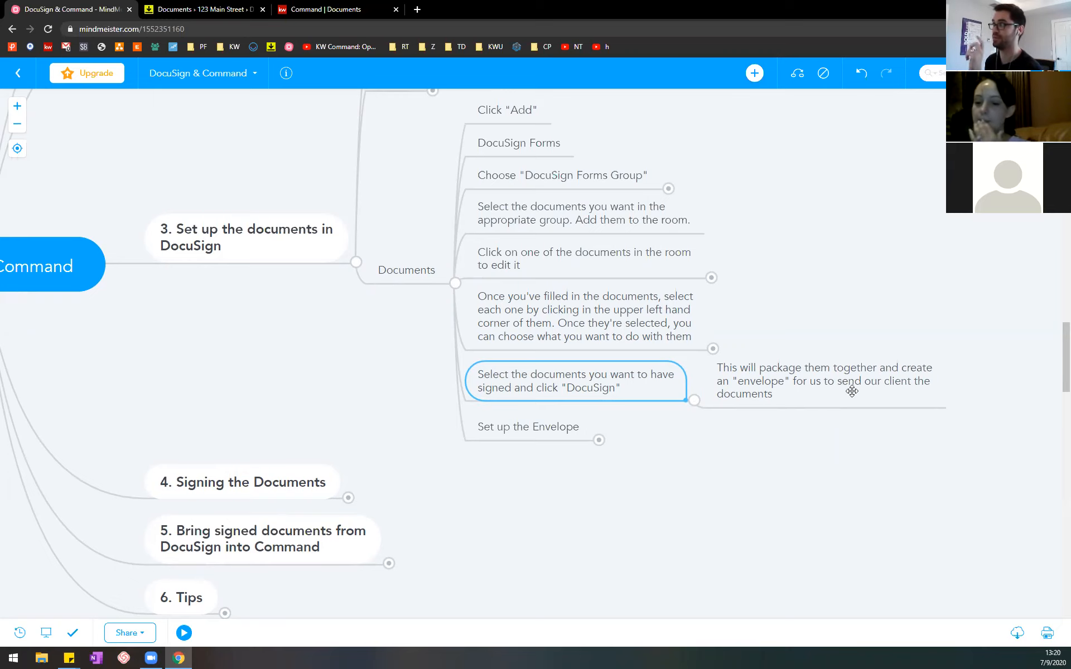
{"action": "left_click", "coordinate": [197, 7]}
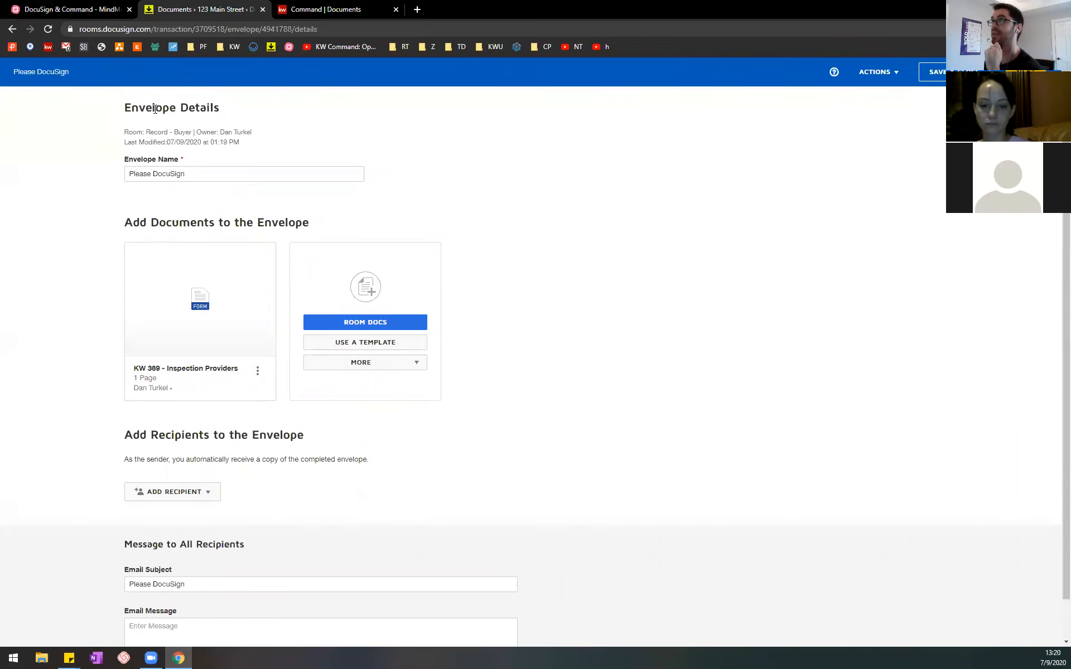
{"action": "left_click_drag", "start_coordinate": [123, 107], "coordinate": [235, 108]}
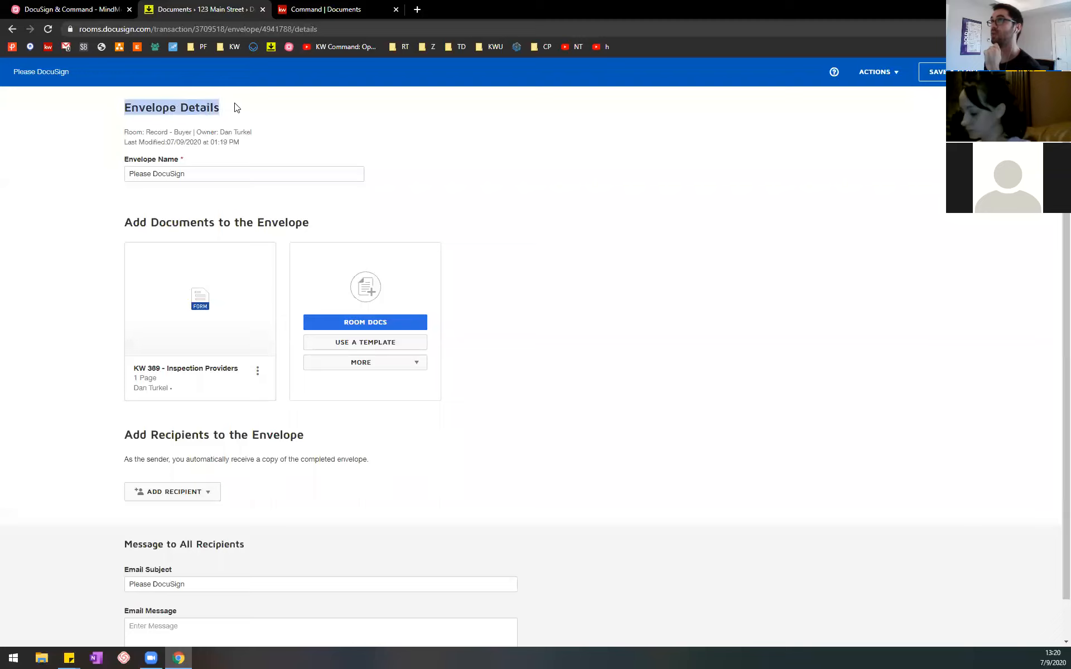
{"action": "left_click", "coordinate": [289, 112]}
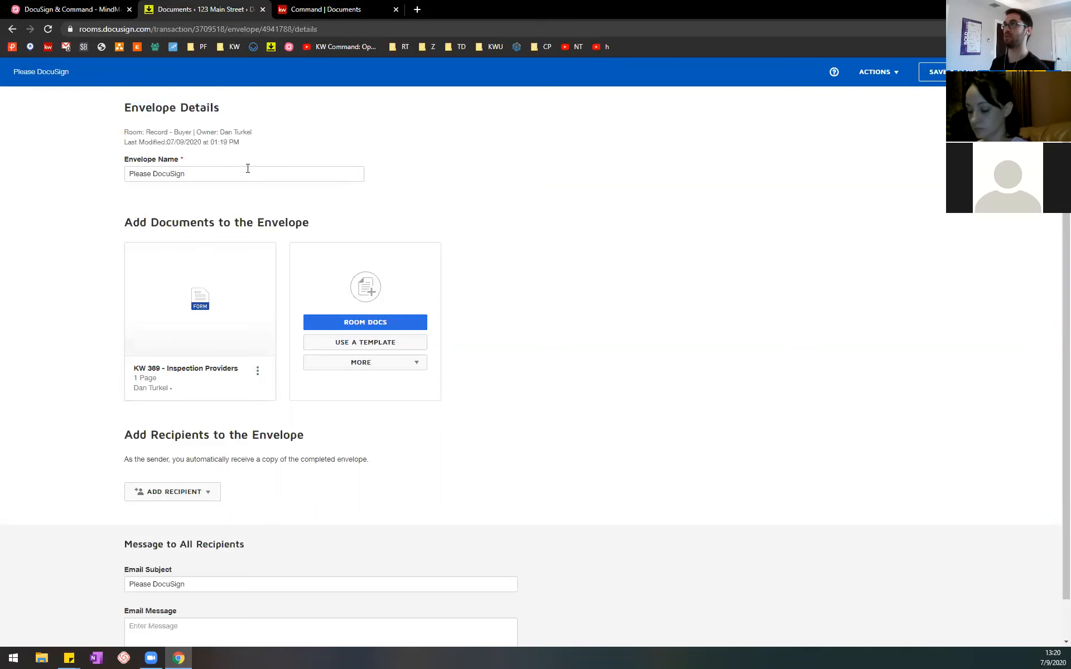
Step: Return to the MindMeister outline, collapse the signing note, expand Set up the Envelope and select its Envelope Name item
{"action": "left_click", "coordinate": [61, 8]}
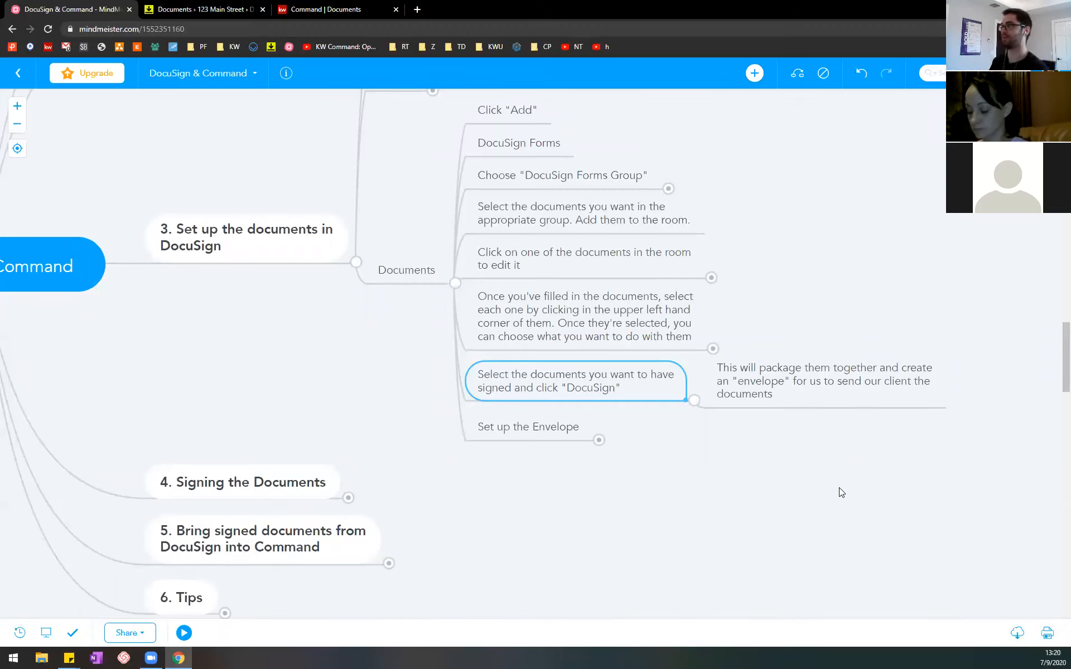
{"action": "left_click", "coordinate": [694, 401]}
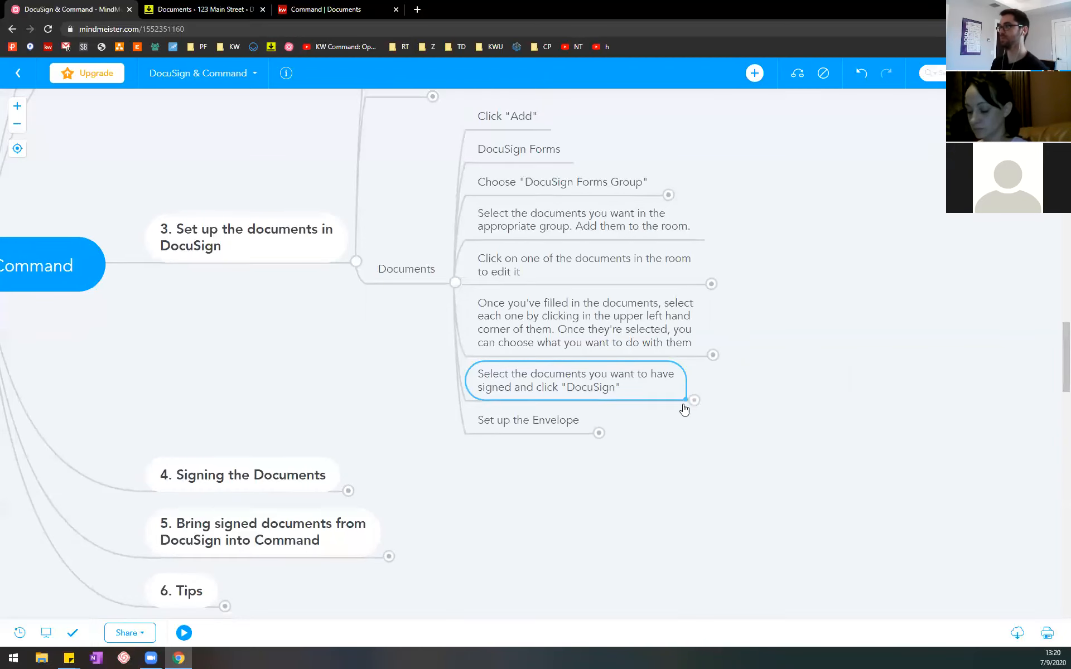
{"action": "left_click", "coordinate": [598, 440]}
{"action": "left_click_drag", "start_coordinate": [953, 544], "coordinate": [887, 418]}
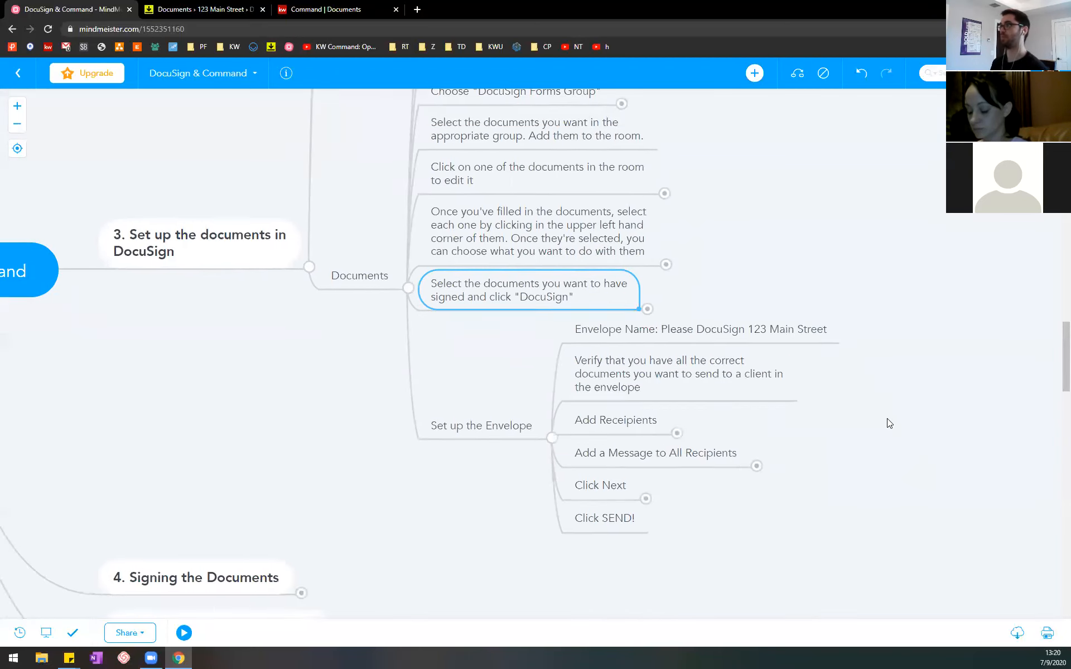
{"action": "left_click", "coordinate": [705, 296]}
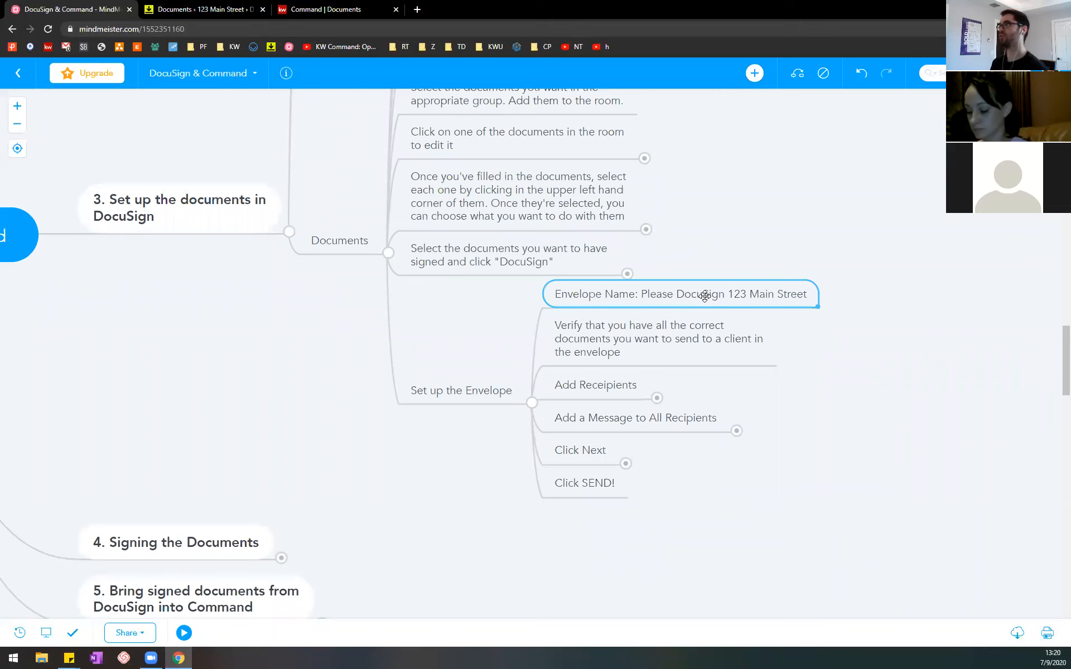
Step: Switch to DocuSign Rooms and set the envelope name to "Please DocuSign" followed by the property's street address
{"action": "left_click", "coordinate": [201, 9]}
{"action": "left_click", "coordinate": [225, 179]}
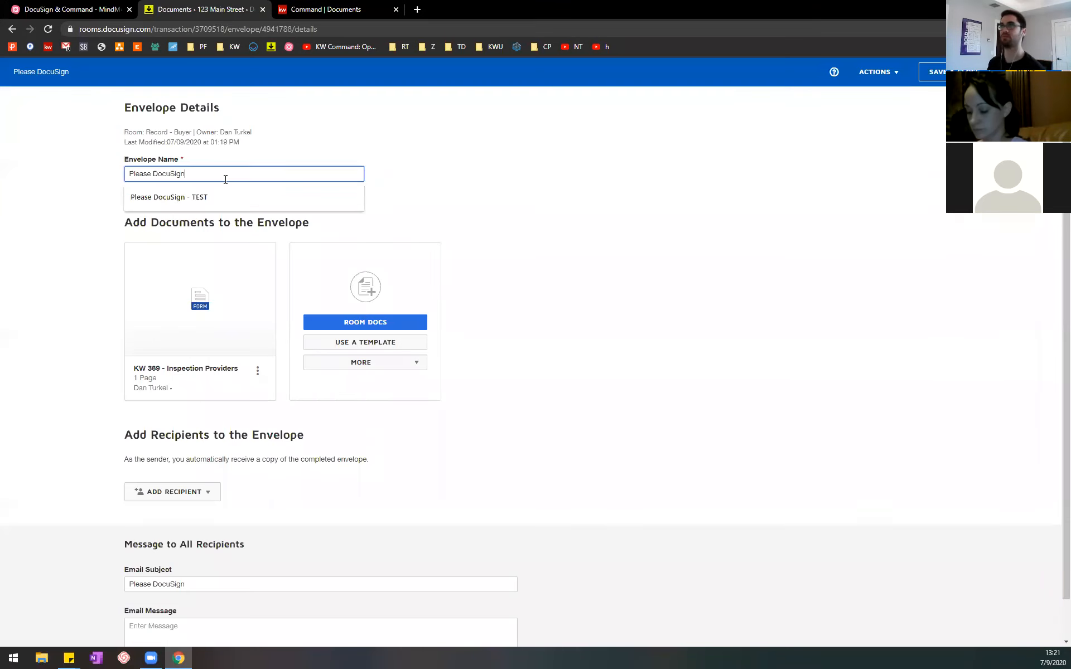
{"action": "type", "text": "Docusign 123 Main"}
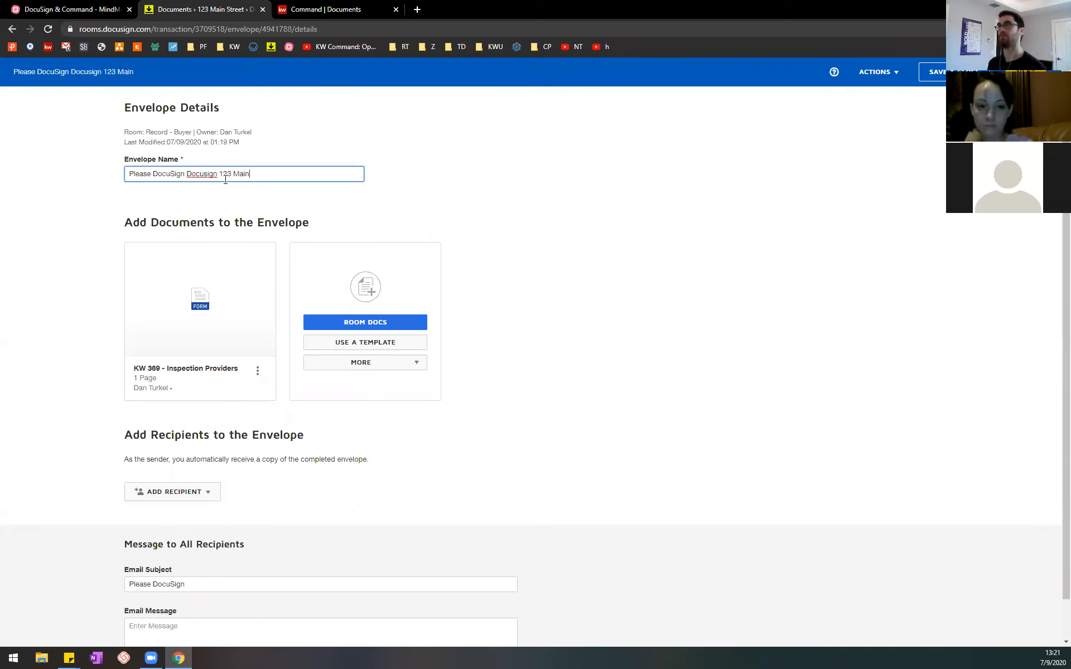
{"action": "double_click", "coordinate": [210, 174]}
{"action": "key", "text": "BackSpace"}
{"action": "type", "text": "Street"}
Step: Switch to the MindMeister outline and select the item on verifying that the envelope holds the correct documents
{"action": "left_click", "coordinate": [118, 8]}
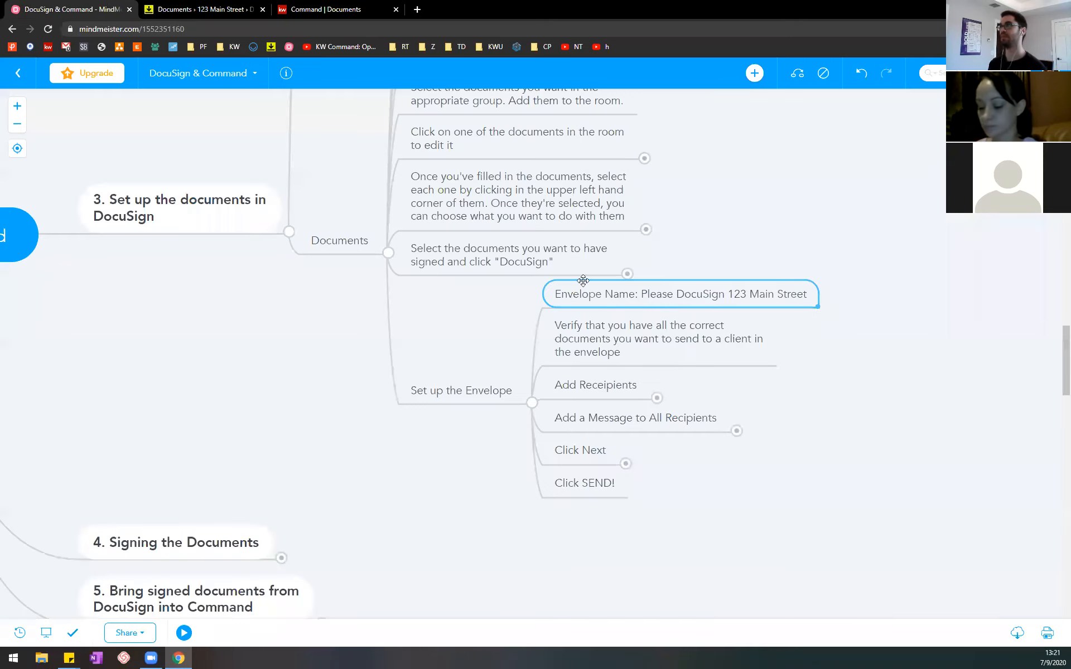
{"action": "left_click", "coordinate": [637, 334]}
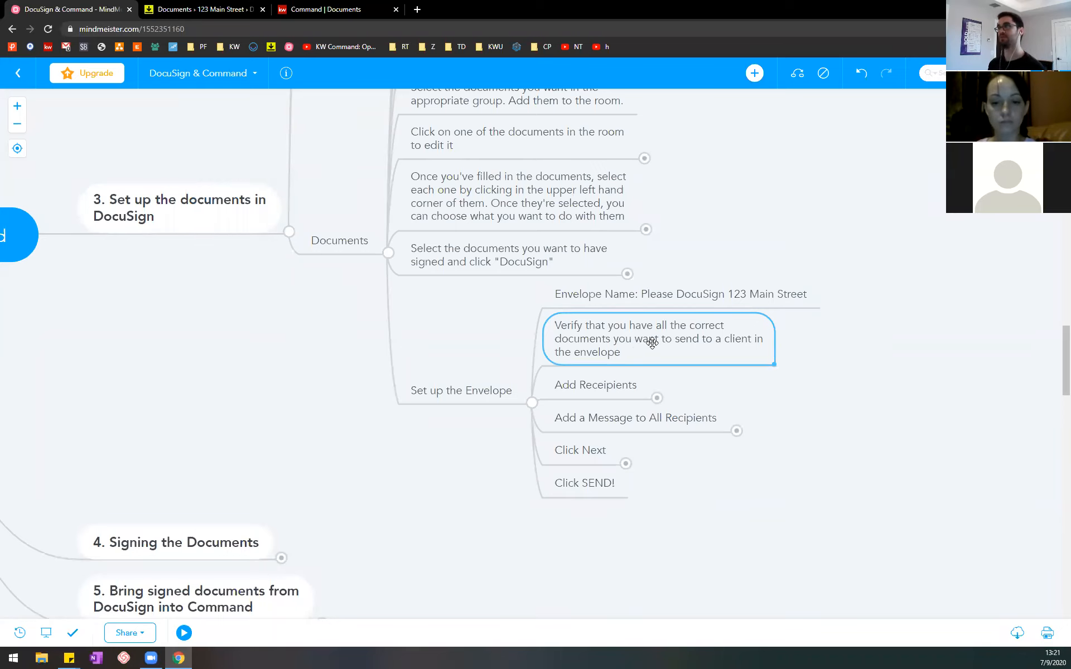
Step: Switch to DocuSign Rooms and review the room documents available for the envelope, closing the list without adding any
{"action": "left_click", "coordinate": [234, 9]}
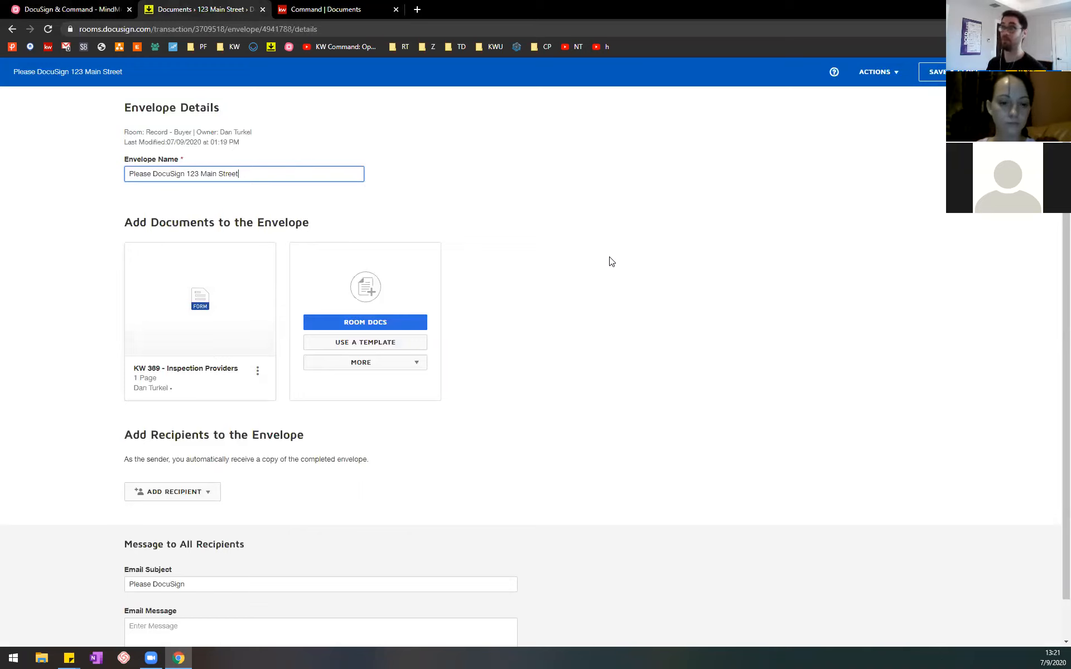
{"action": "left_click", "coordinate": [377, 323]}
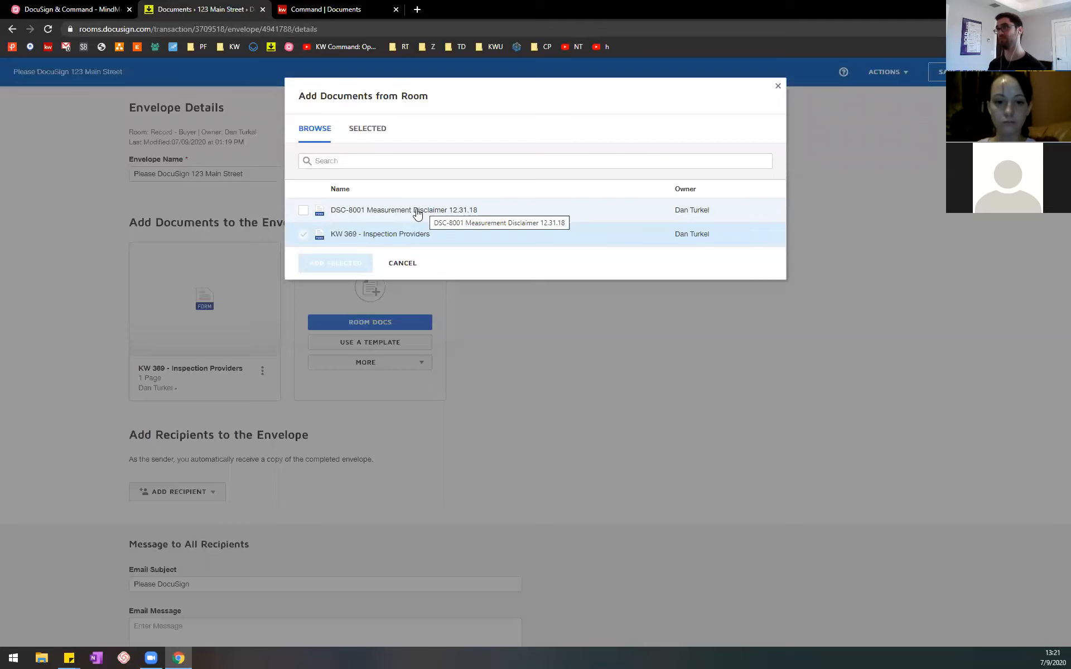
{"action": "left_click", "coordinate": [403, 263]}
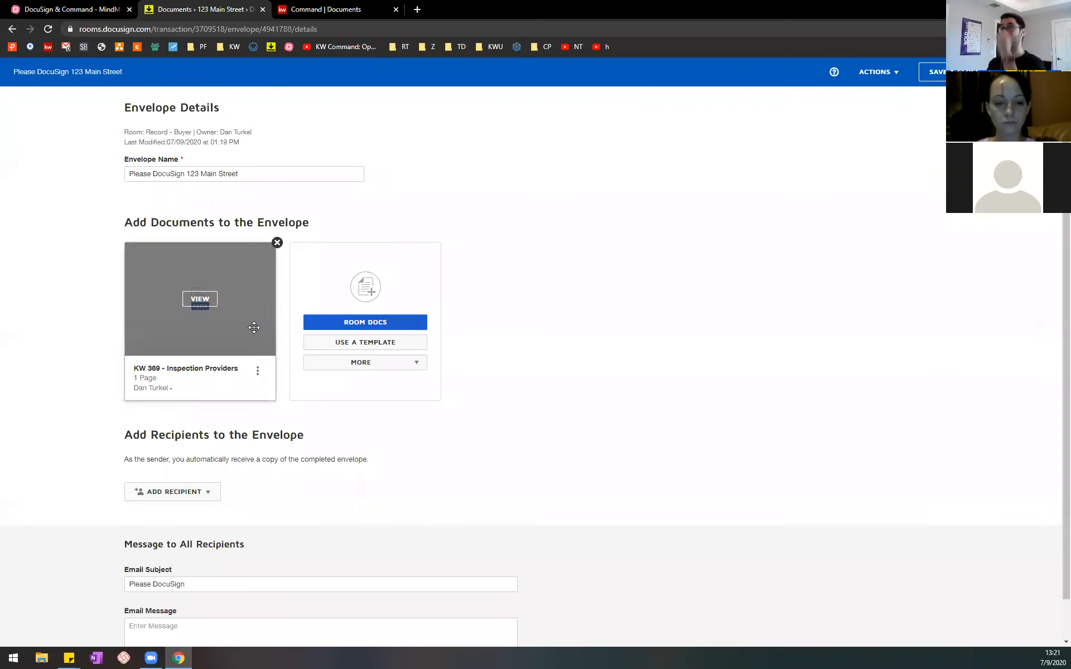
Step: Switch to the MindMeister outline and expand the item on adding recipients under Set up the Envelope
{"action": "left_click", "coordinate": [73, 9]}
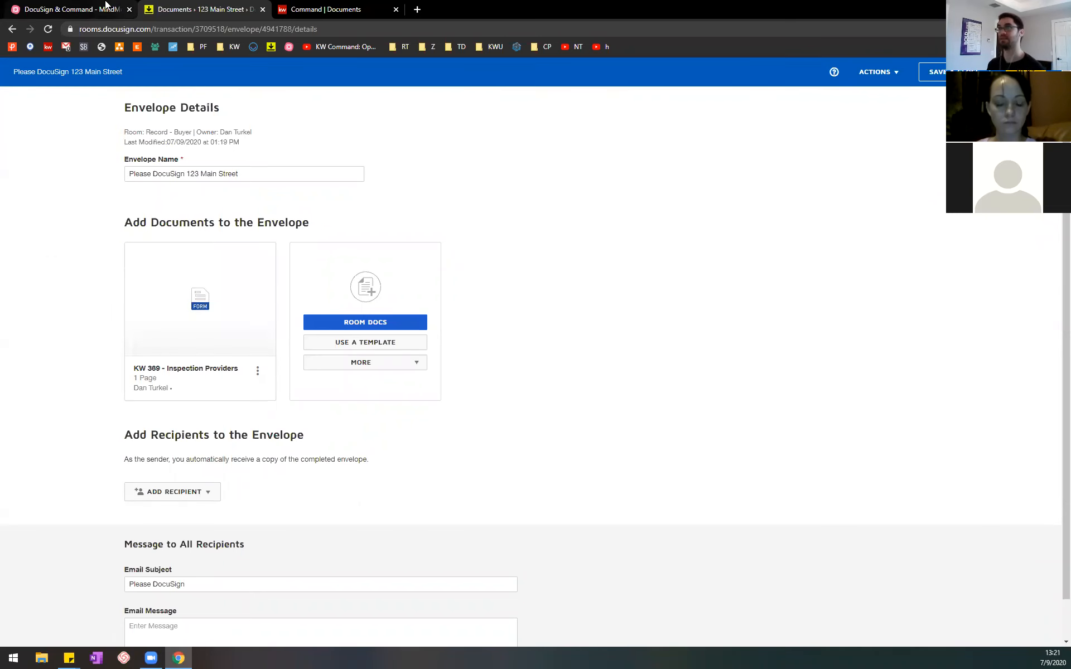
{"action": "left_click", "coordinate": [598, 392]}
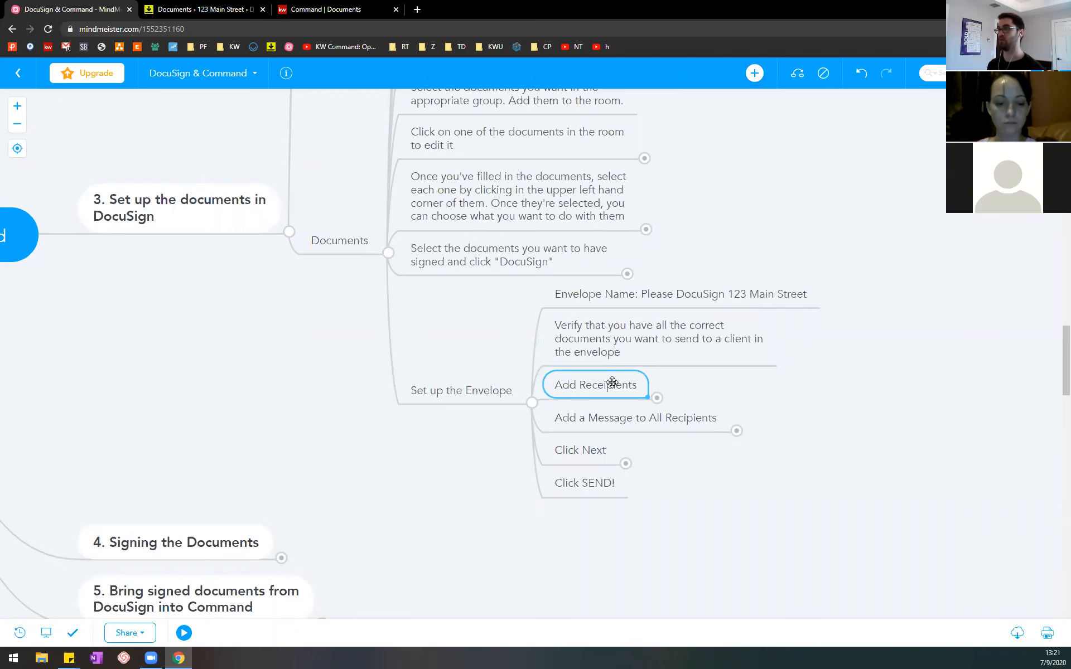
{"action": "left_click", "coordinate": [658, 399]}
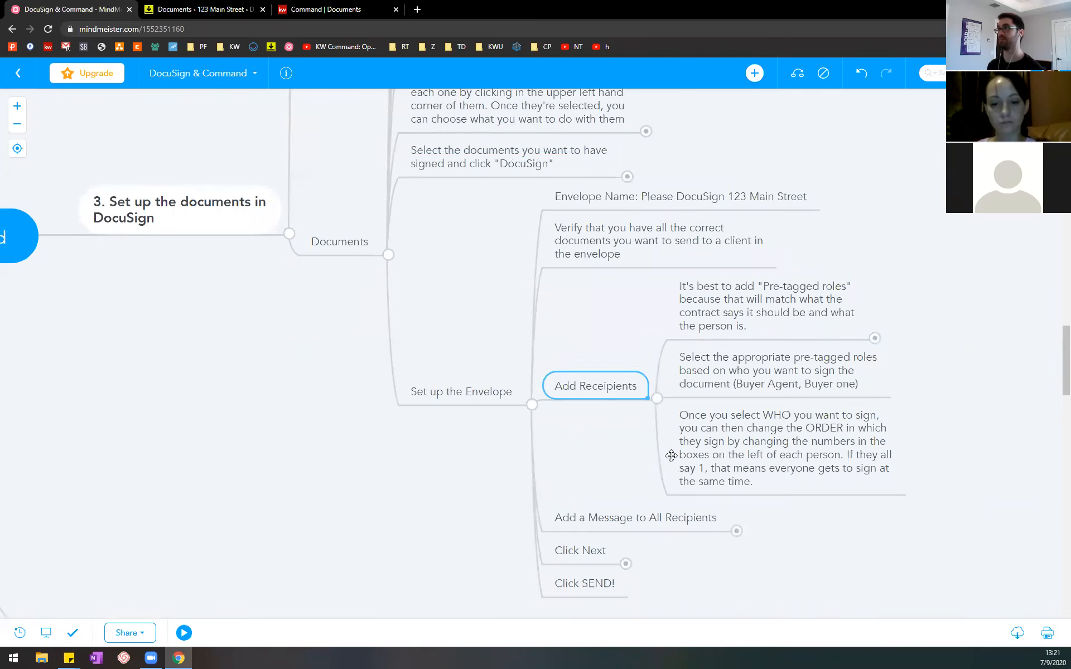
Step: Switch to DocuSign Rooms, examine the envelope's recipients section, and show the available ways to add a recipient
{"action": "left_click", "coordinate": [174, 6]}
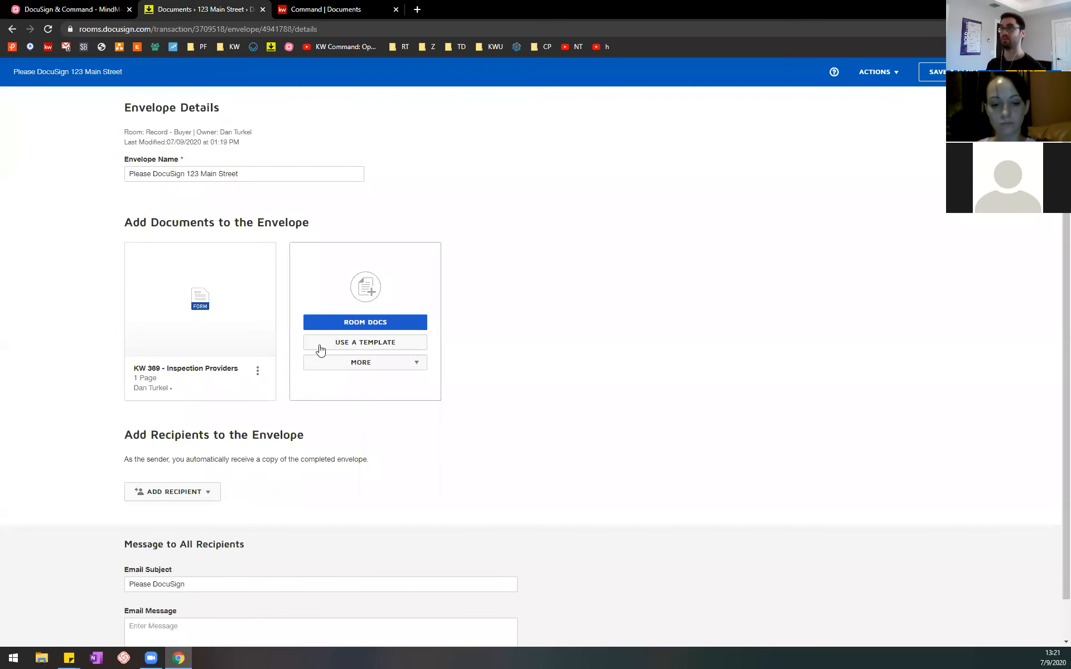
{"action": "scroll", "coordinate": [320, 349], "scroll_direction": "down", "scroll_amount": 1}
{"action": "left_click_drag", "start_coordinate": [133, 393], "coordinate": [292, 395]}
{"action": "left_click", "coordinate": [293, 395]}
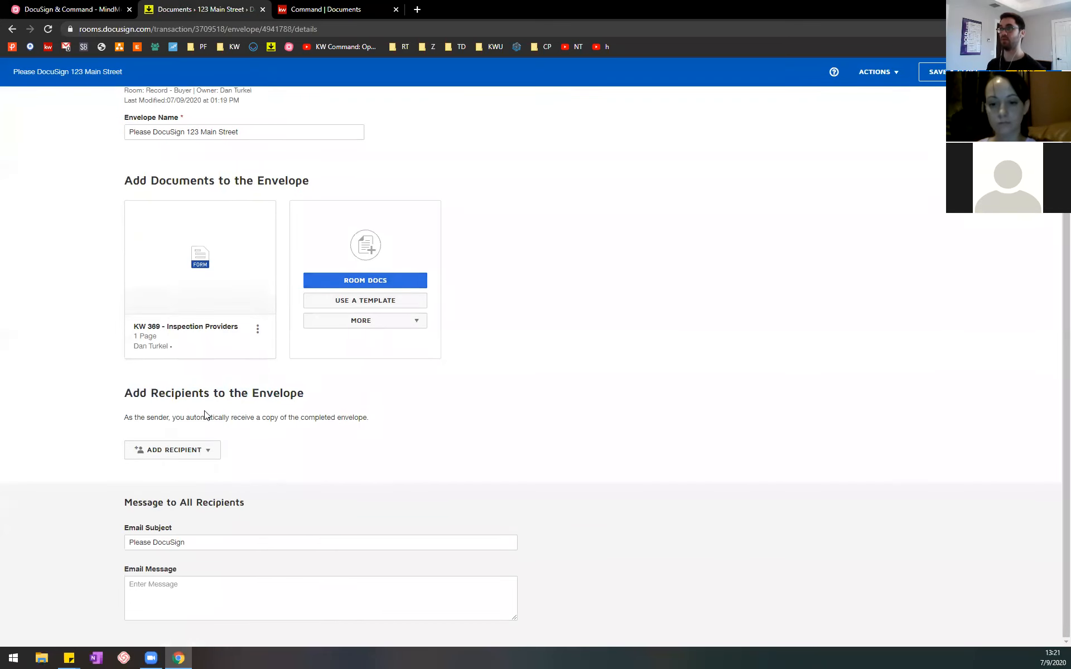
{"action": "left_click_drag", "start_coordinate": [129, 420], "coordinate": [368, 418]}
{"action": "left_click", "coordinate": [368, 418]}
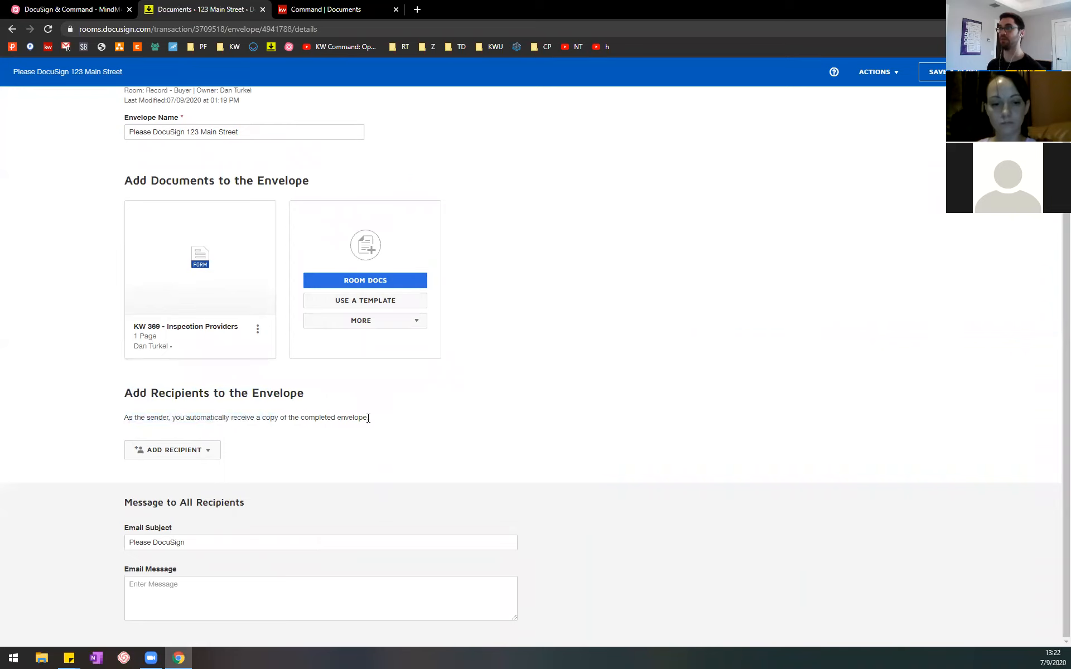
{"action": "left_click", "coordinate": [211, 450]}
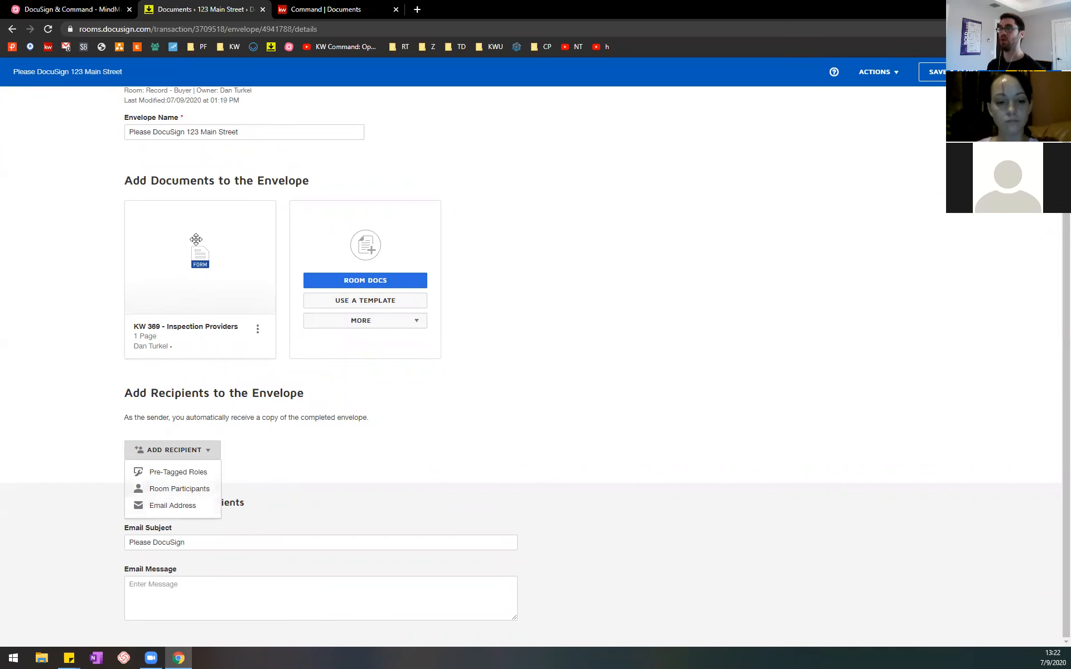
Step: Switch to the MindMeister outline and expand the note recommending pre-tagged roles
{"action": "left_click", "coordinate": [92, 8]}
{"action": "left_click", "coordinate": [751, 310]}
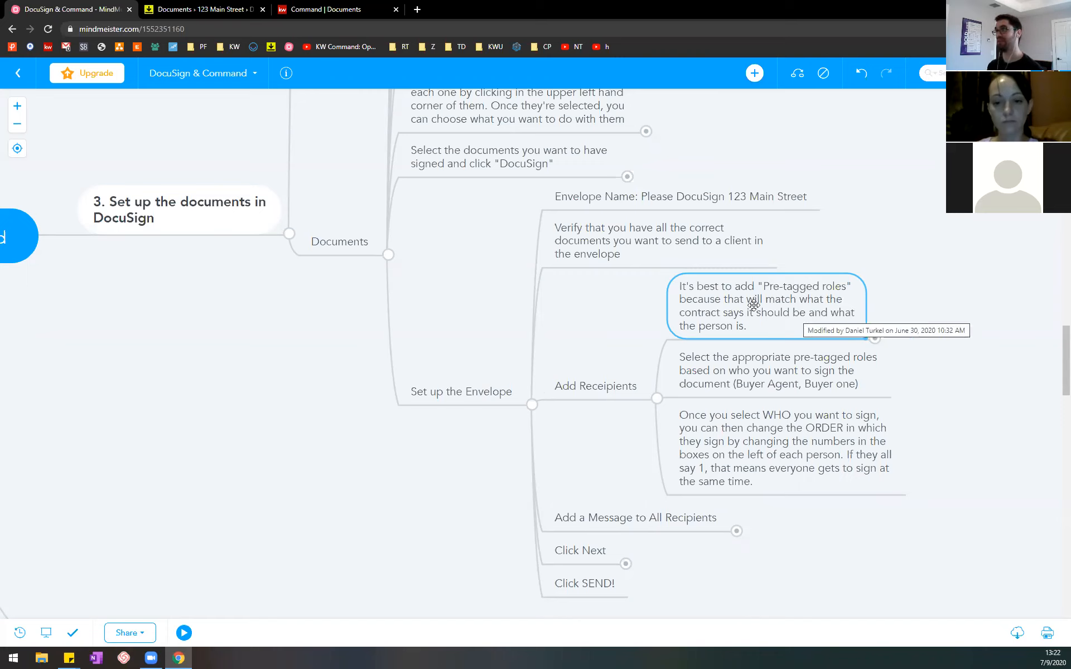
{"action": "left_click", "coordinate": [875, 339]}
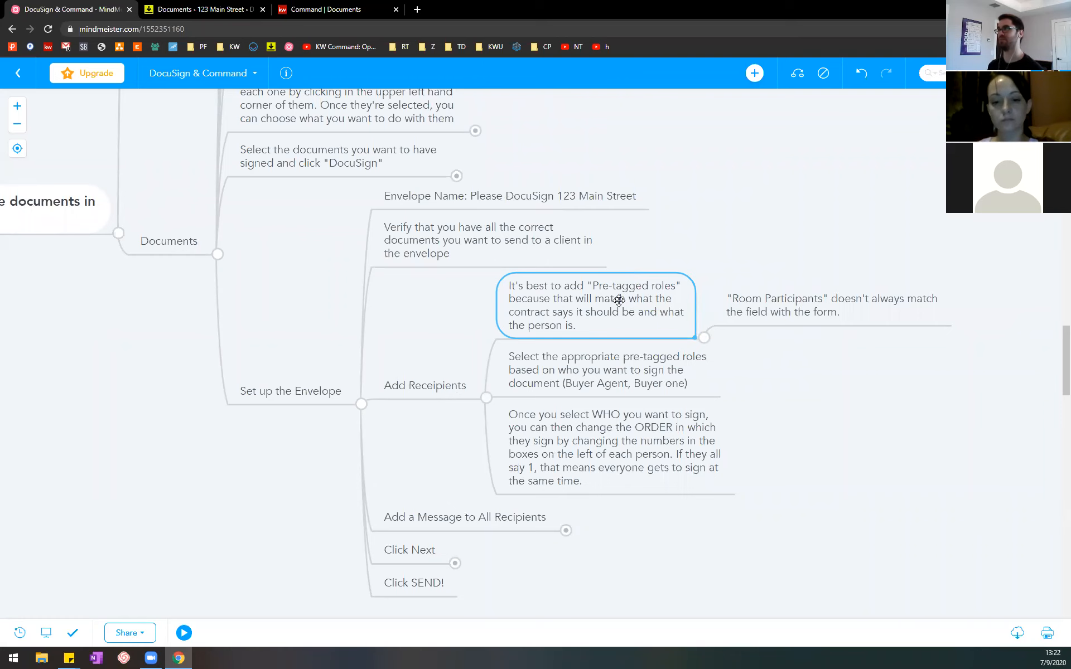
Step: Check and dismiss the recipient options in DocuSign Rooms, and return to MindMeister to select the item on choosing the appropriate pre-tagged roles
{"action": "left_click", "coordinate": [201, 9]}
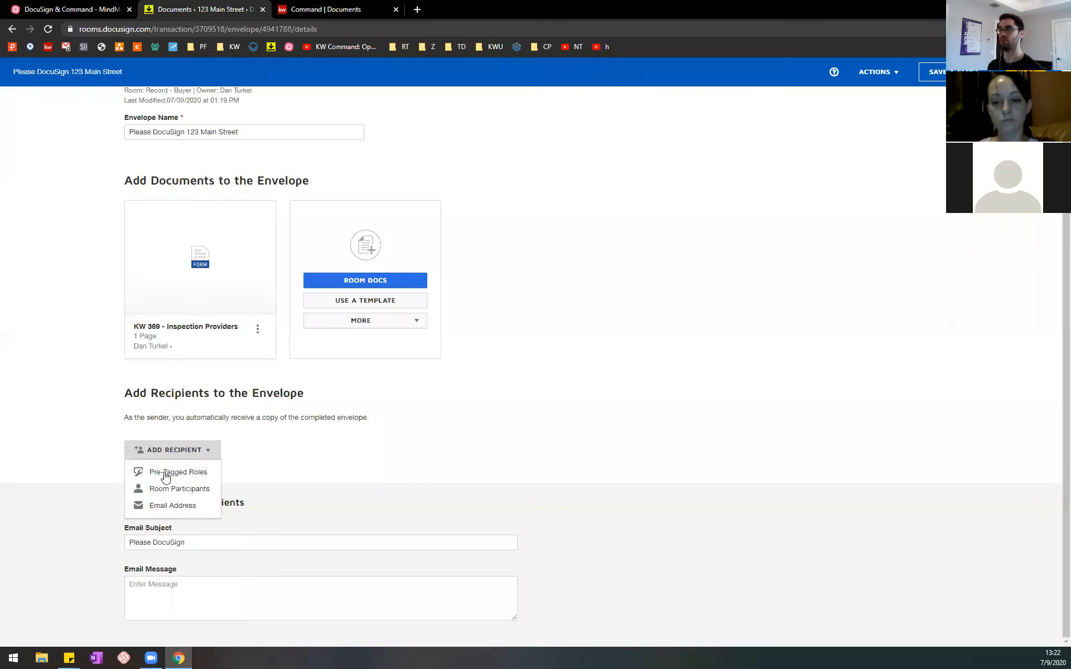
{"action": "left_click", "coordinate": [509, 478]}
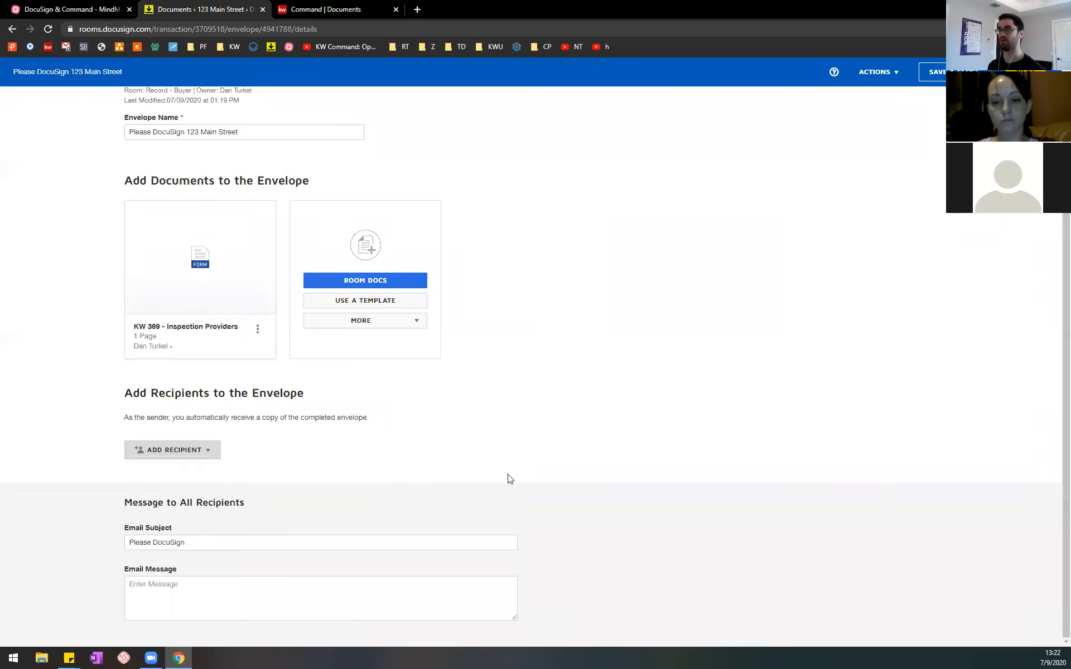
{"action": "left_click", "coordinate": [89, 8]}
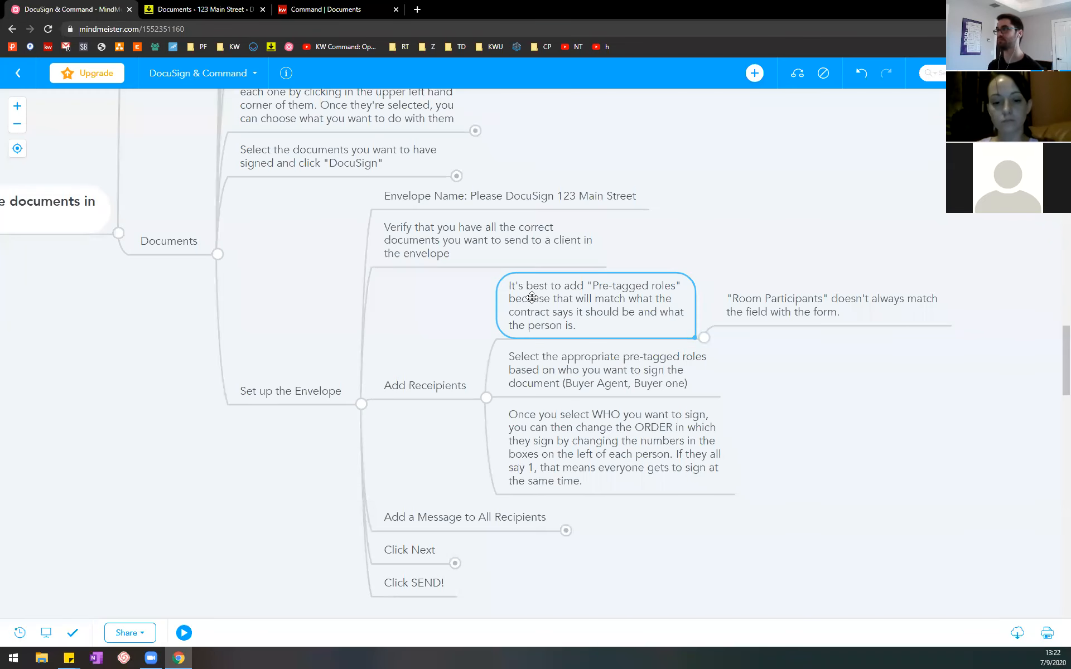
{"action": "left_click", "coordinate": [635, 370]}
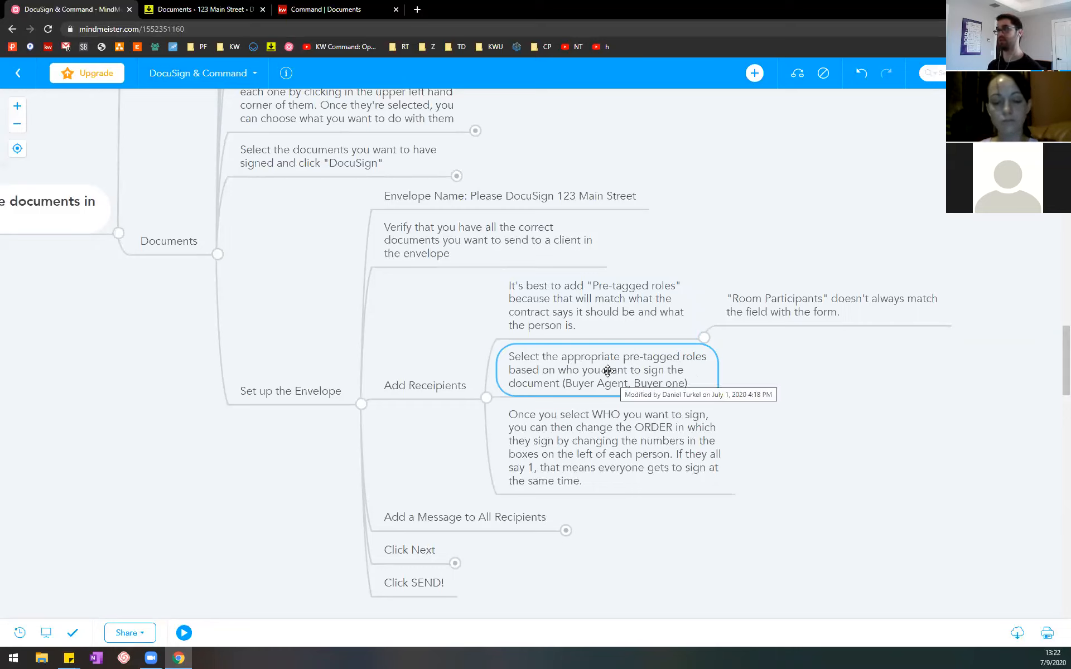
Step: Switch to DocuSign Rooms and add the pre-tagged role Buyer One to the envelope, assigned to the placeholder contact
{"action": "left_click", "coordinate": [206, 9]}
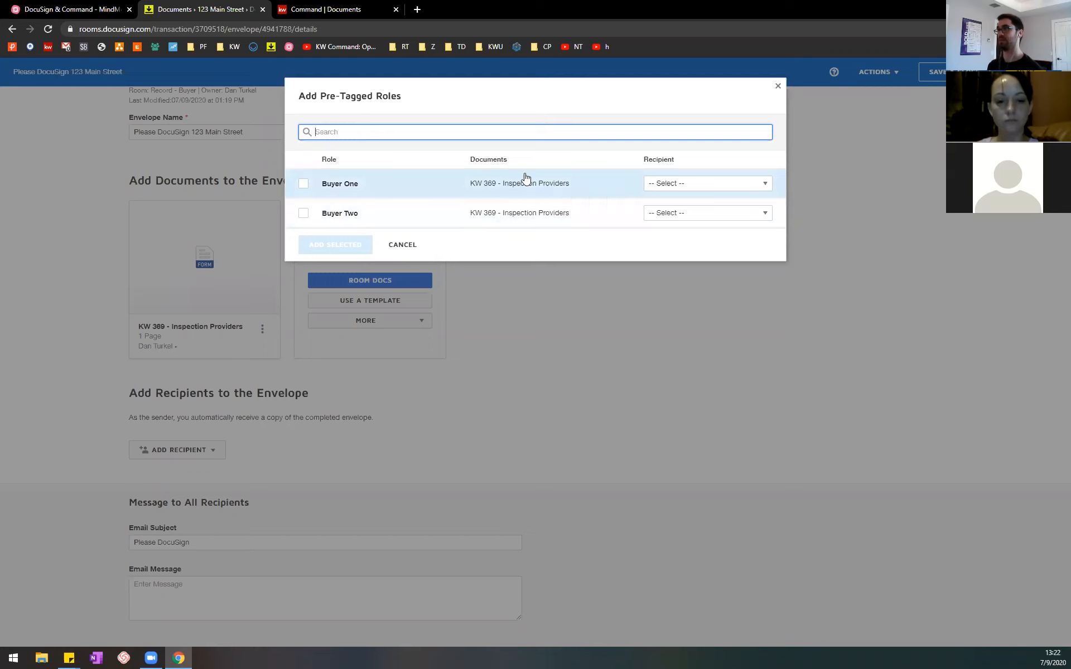
{"action": "left_click", "coordinate": [302, 185]}
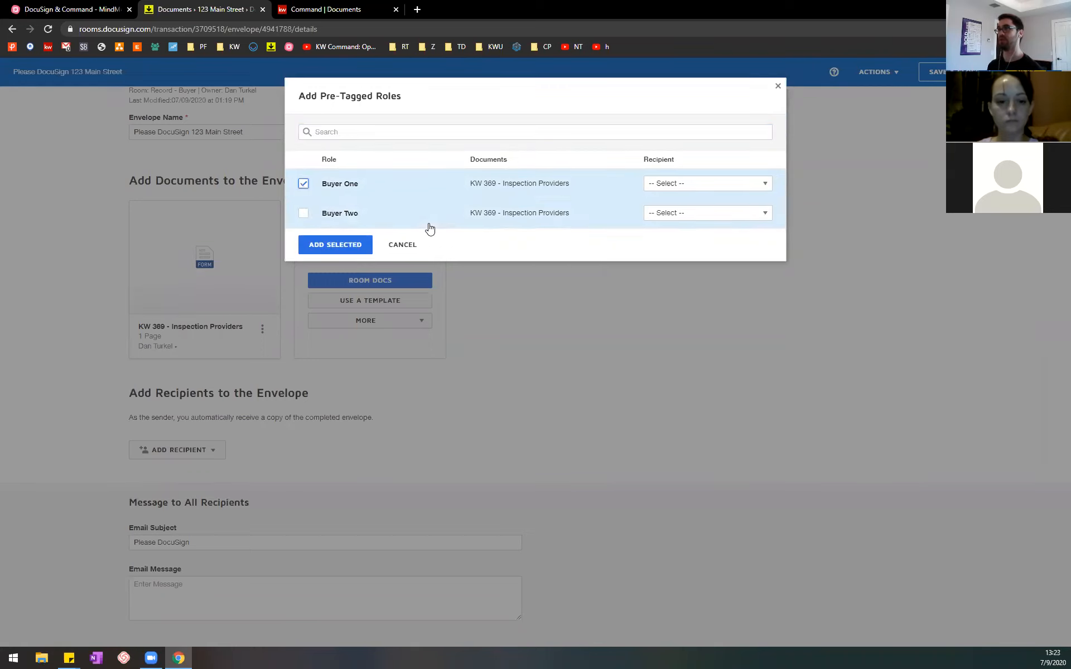
{"action": "left_click", "coordinate": [727, 190]}
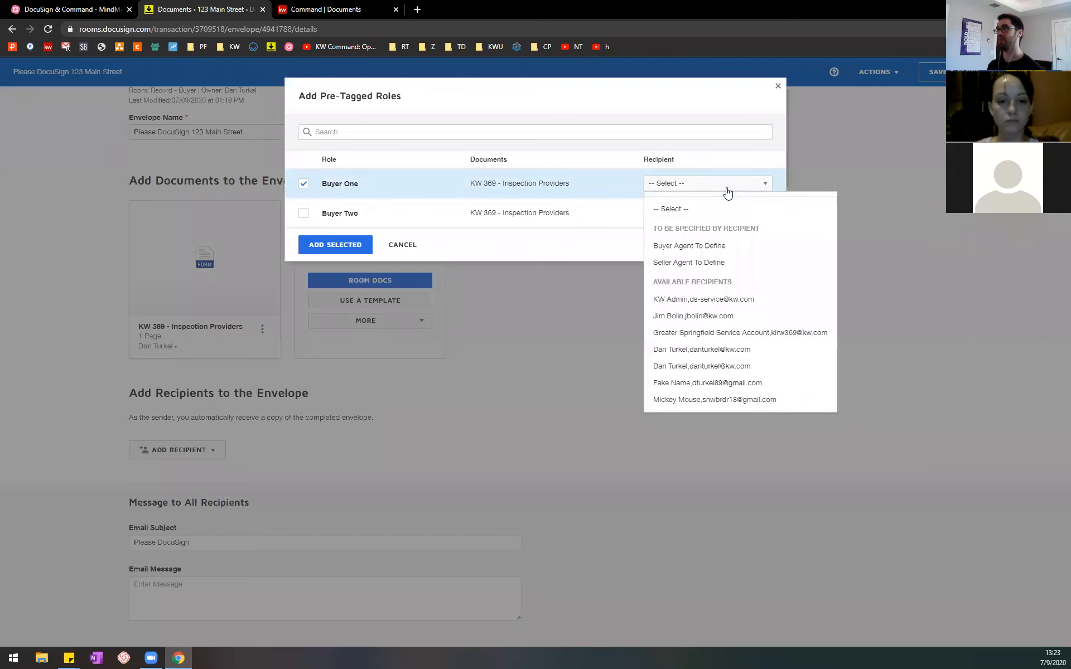
{"action": "left_click", "coordinate": [726, 384]}
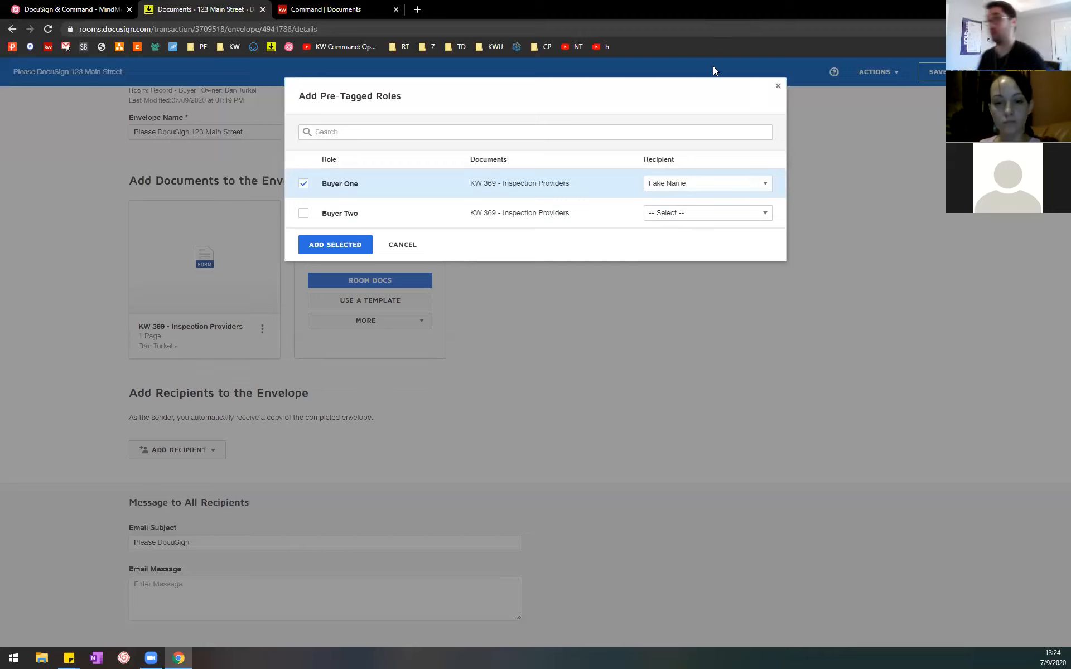
{"action": "left_click", "coordinate": [707, 189]}
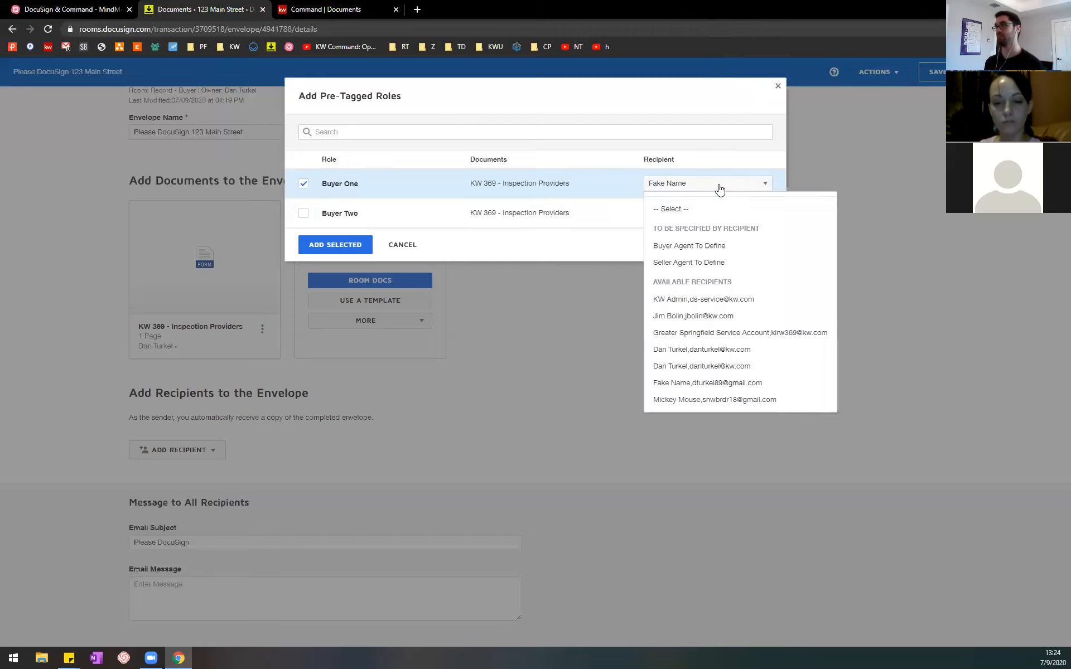
{"action": "left_click", "coordinate": [667, 182]}
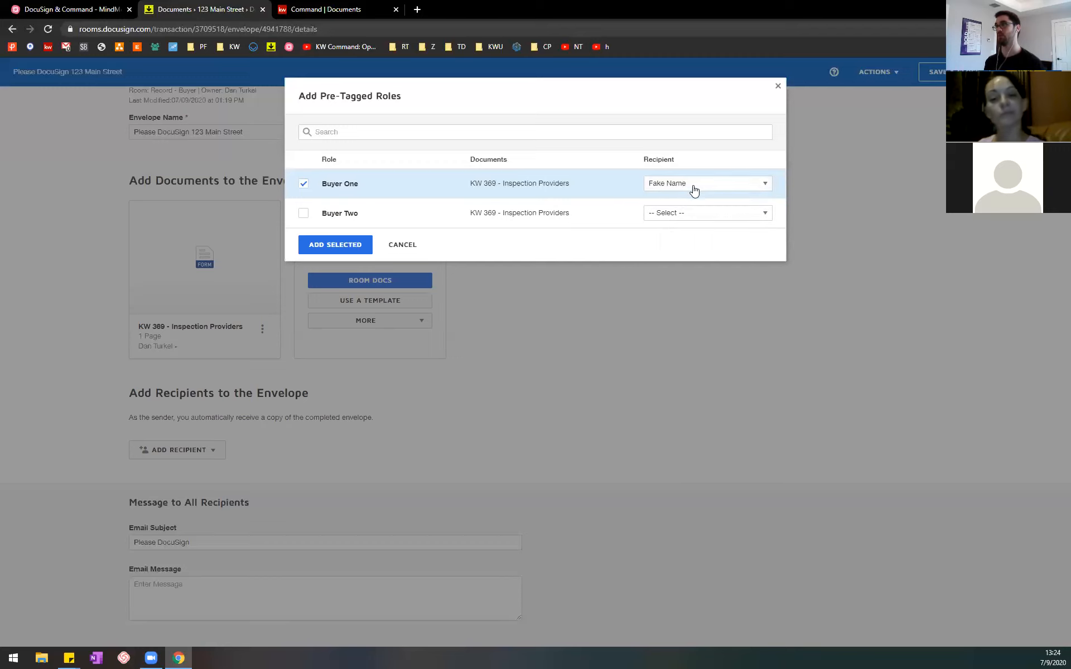
{"action": "left_click", "coordinate": [333, 247]}
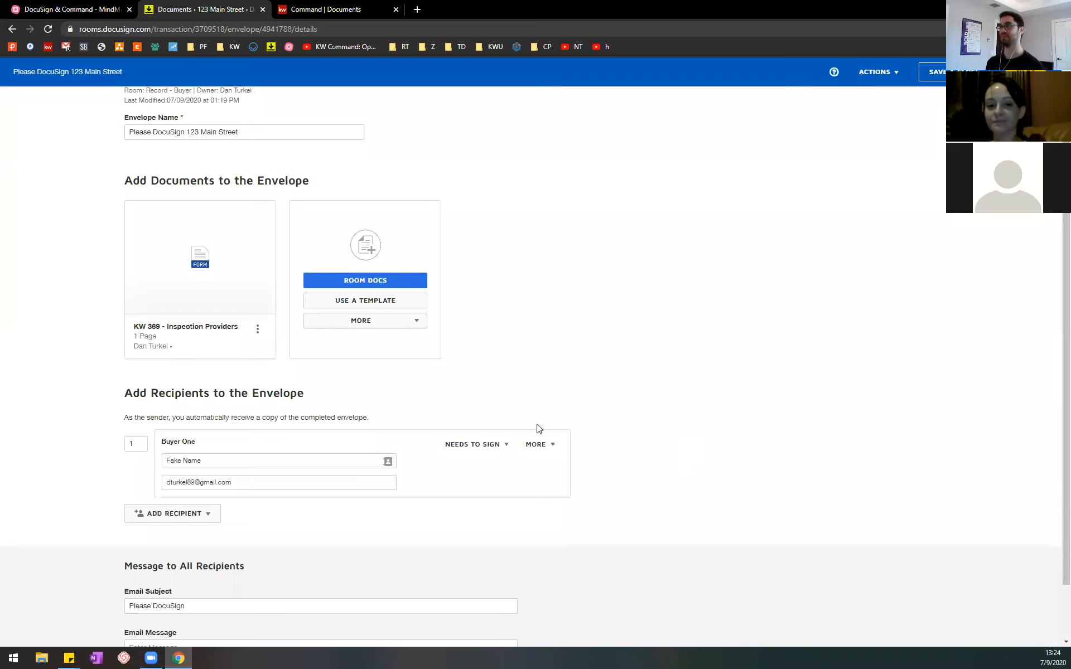
Step: Add the pre-tagged role Buyer Two to the envelope, assigned to the cartoon-character contact
{"action": "left_click", "coordinate": [208, 512]}
{"action": "left_click", "coordinate": [194, 534]}
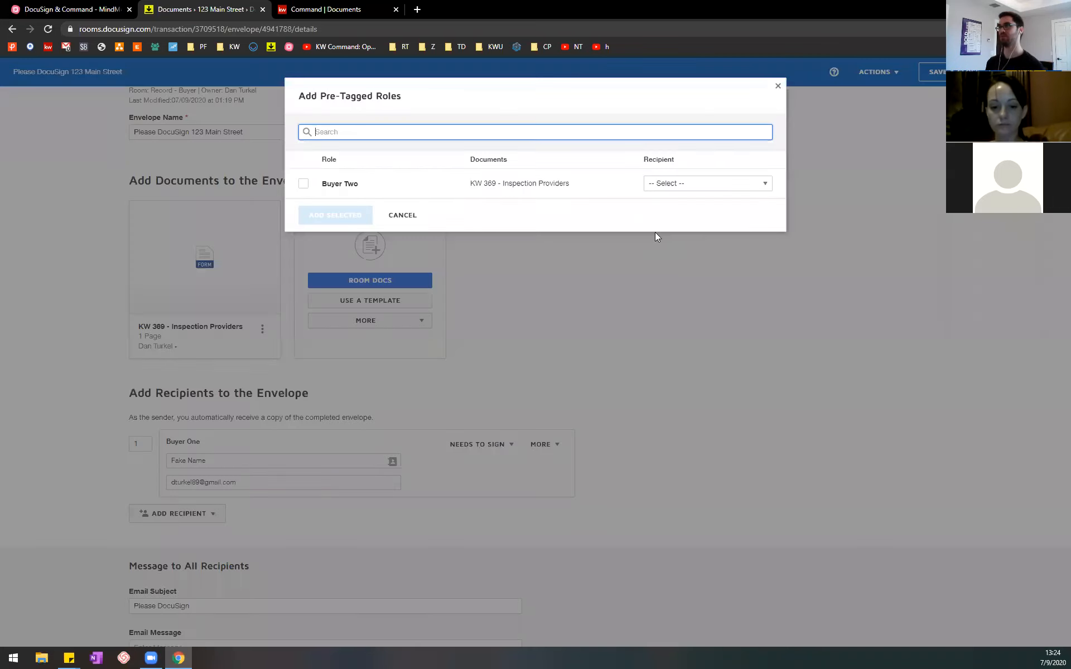
{"action": "left_click", "coordinate": [710, 185]}
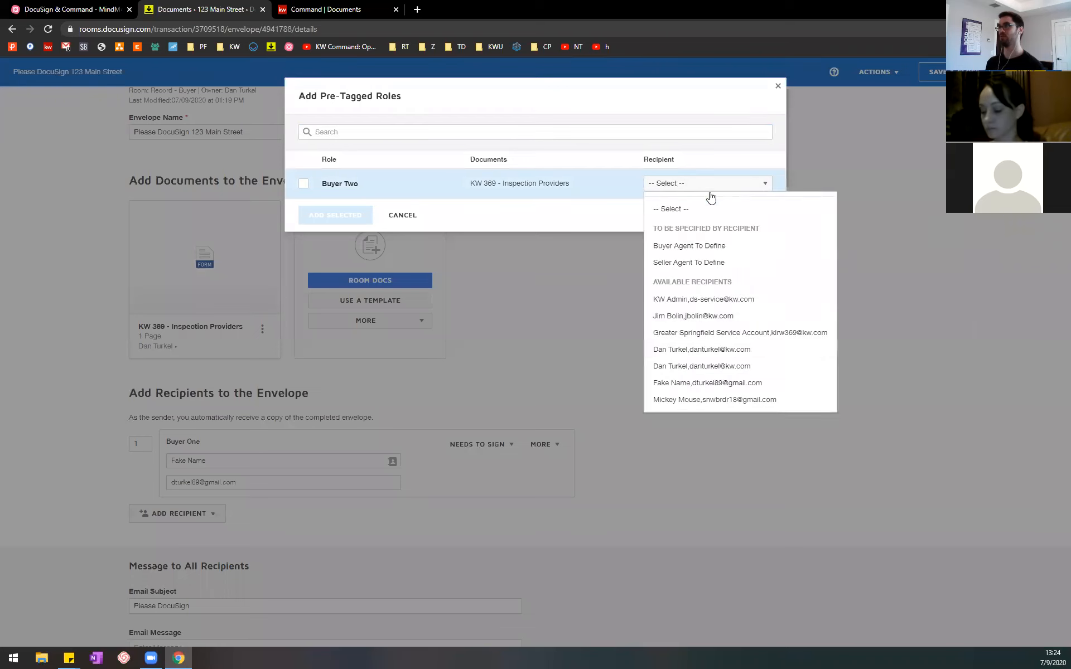
{"action": "left_click", "coordinate": [714, 400]}
{"action": "left_click", "coordinate": [345, 221]}
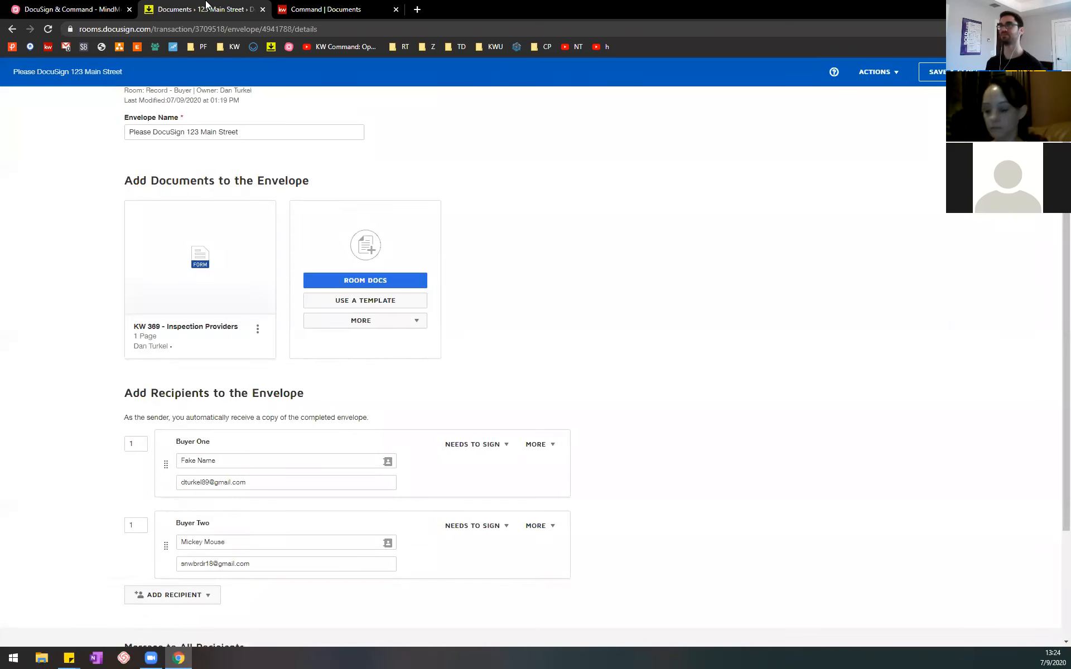
Step: Switch to the MindMeister outline and select the note on changing the recipients' signing order, leaving its text unedited
{"action": "left_click", "coordinate": [70, 8]}
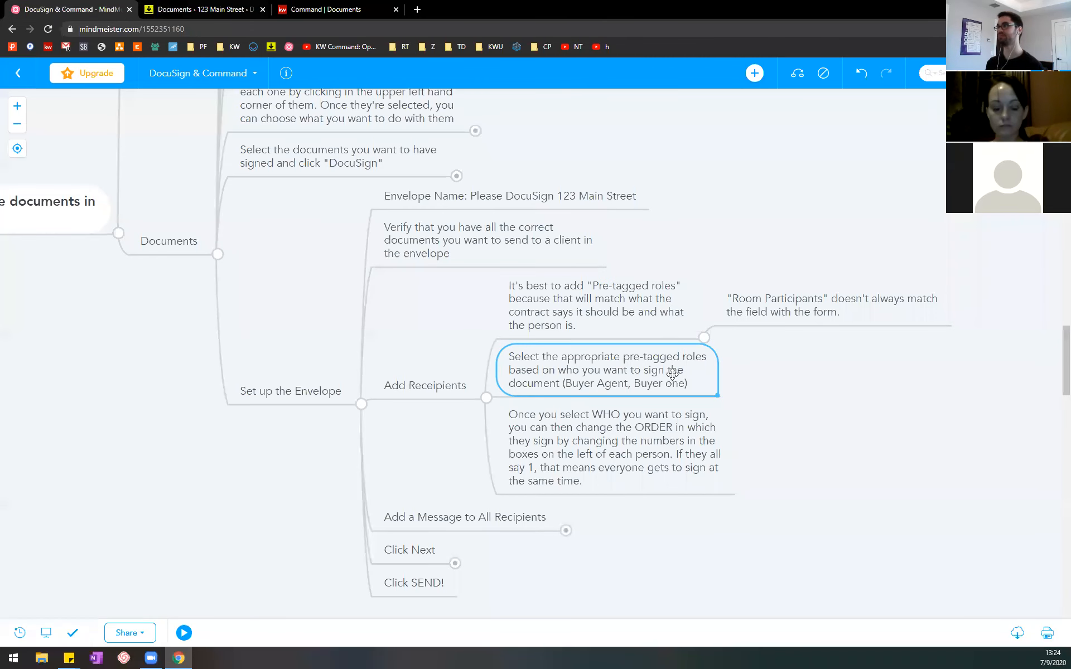
{"action": "left_click", "coordinate": [629, 441]}
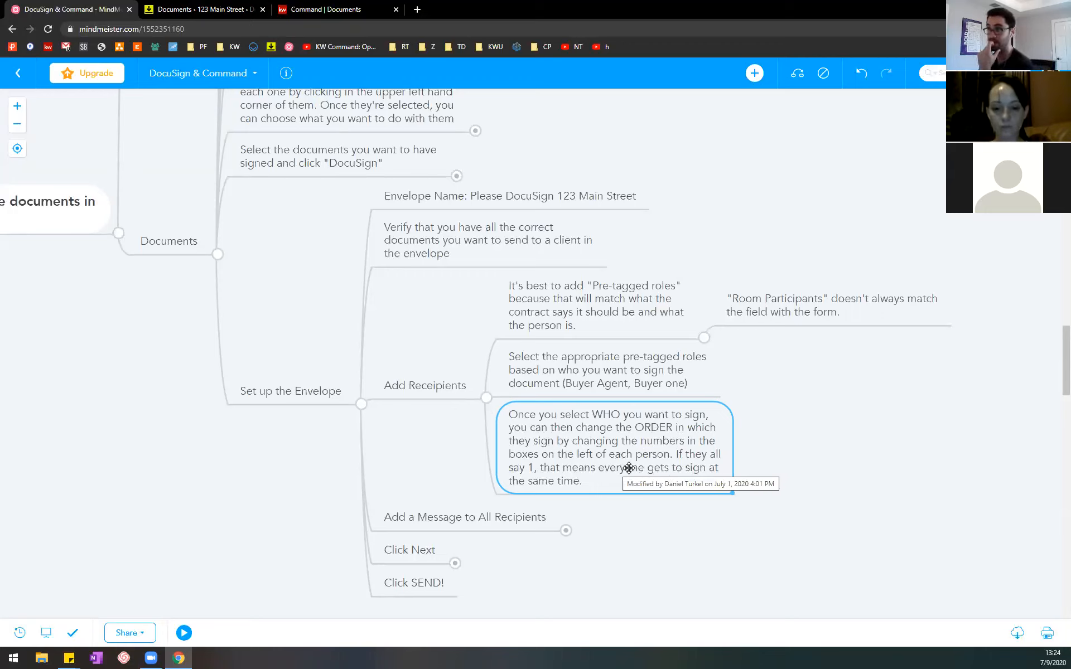
{"action": "double_click", "coordinate": [593, 476]}
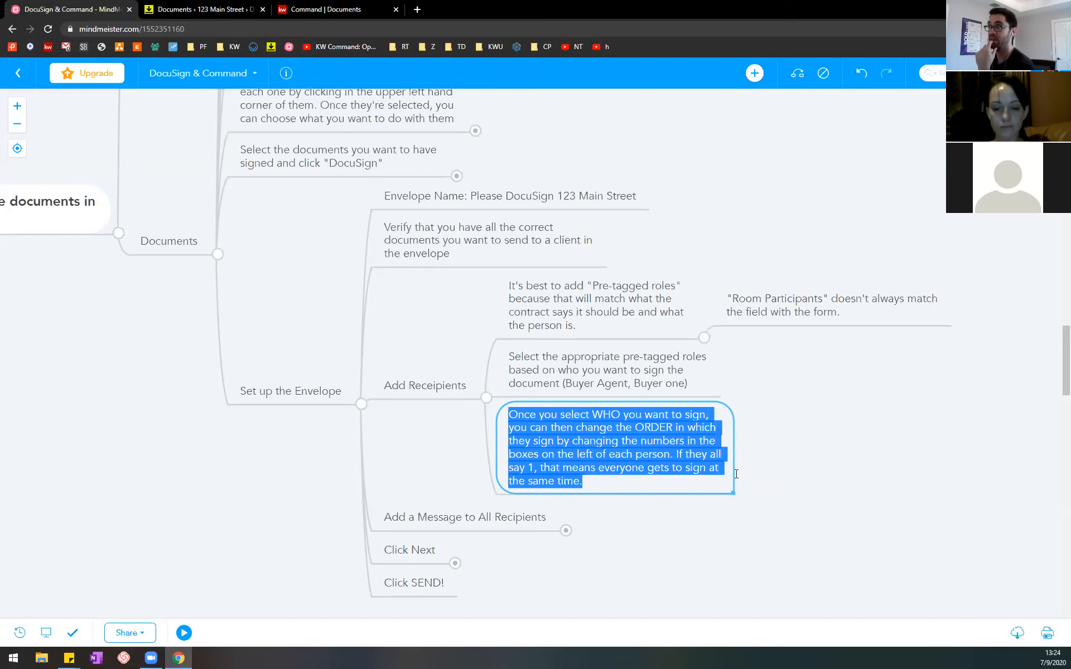
{"action": "key", "text": "Escape"}
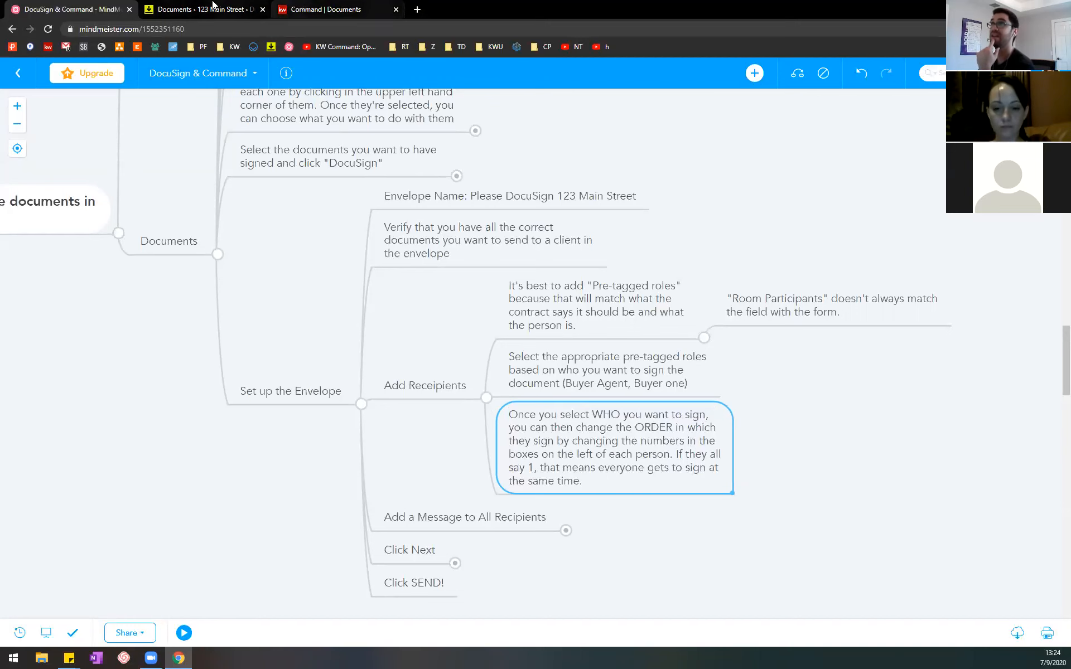
Step: Switch to DocuSign Rooms and examine the signing order numbers and names of Buyer One and Buyer Two
{"action": "left_click", "coordinate": [201, 9]}
{"action": "double_click", "coordinate": [137, 444]}
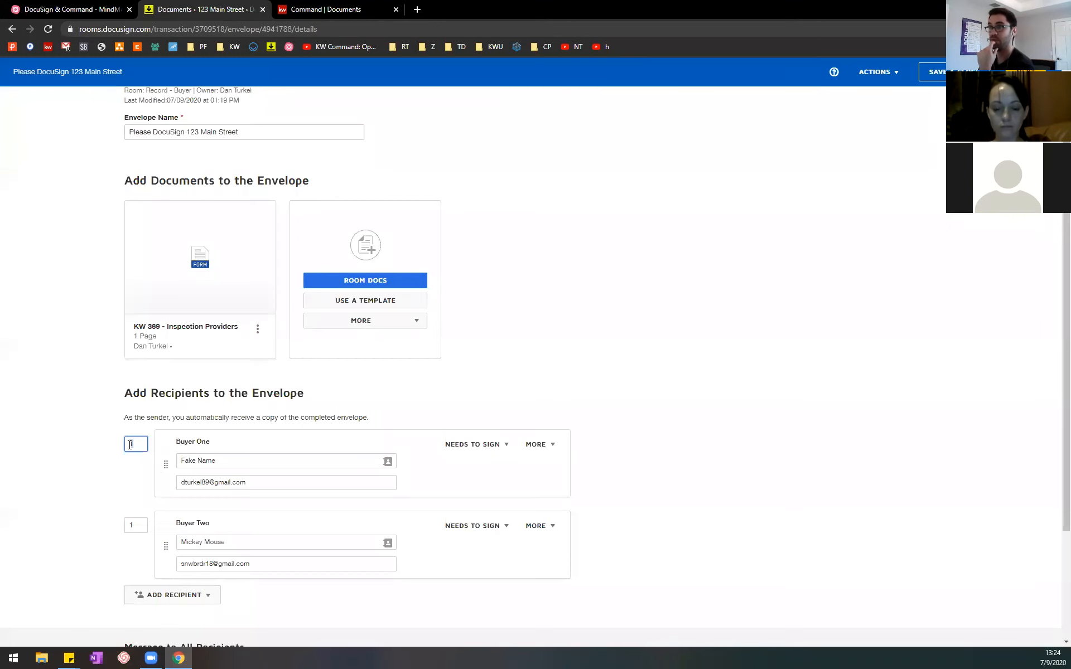
{"action": "left_click", "coordinate": [142, 524]}
{"action": "left_click", "coordinate": [110, 491]}
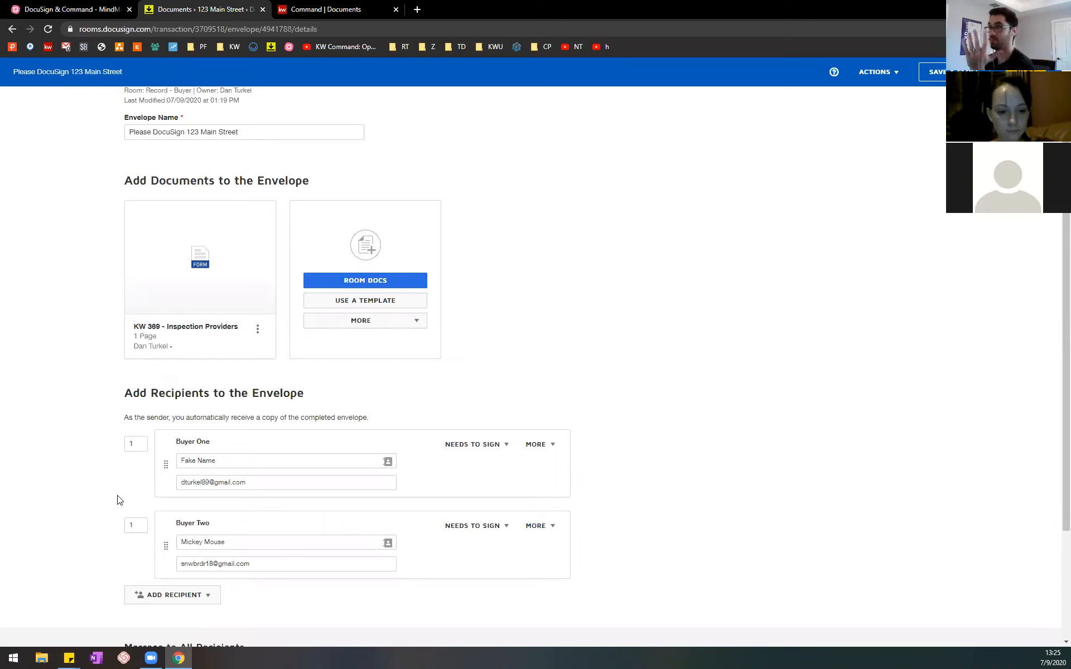
{"action": "left_click_drag", "start_coordinate": [227, 460], "coordinate": [142, 459]}
{"action": "left_click_drag", "start_coordinate": [237, 540], "coordinate": [161, 527]}
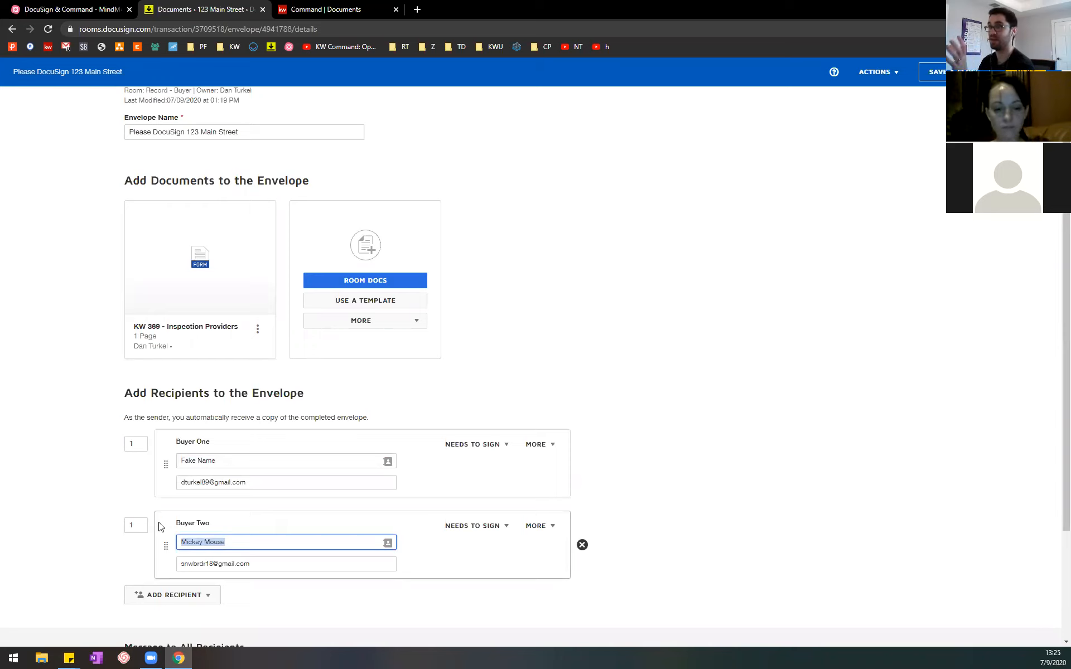
Step: Set Buyer Two's signing order number to 2 so that Buyer One signs first
{"action": "left_click", "coordinate": [139, 525]}
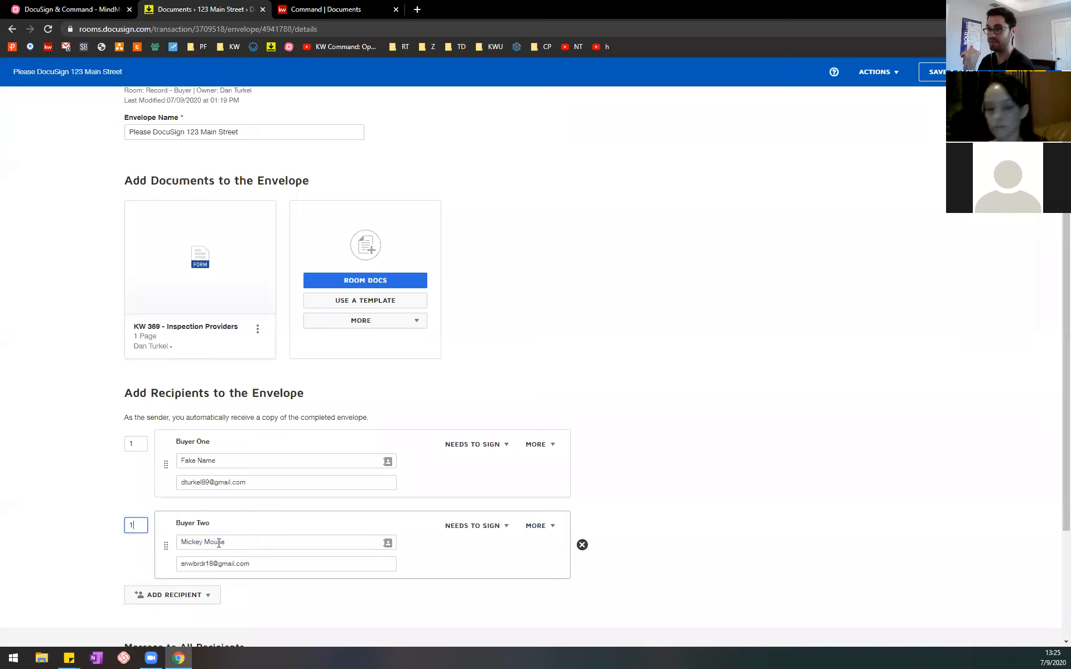
{"action": "triple_click", "coordinate": [232, 464]}
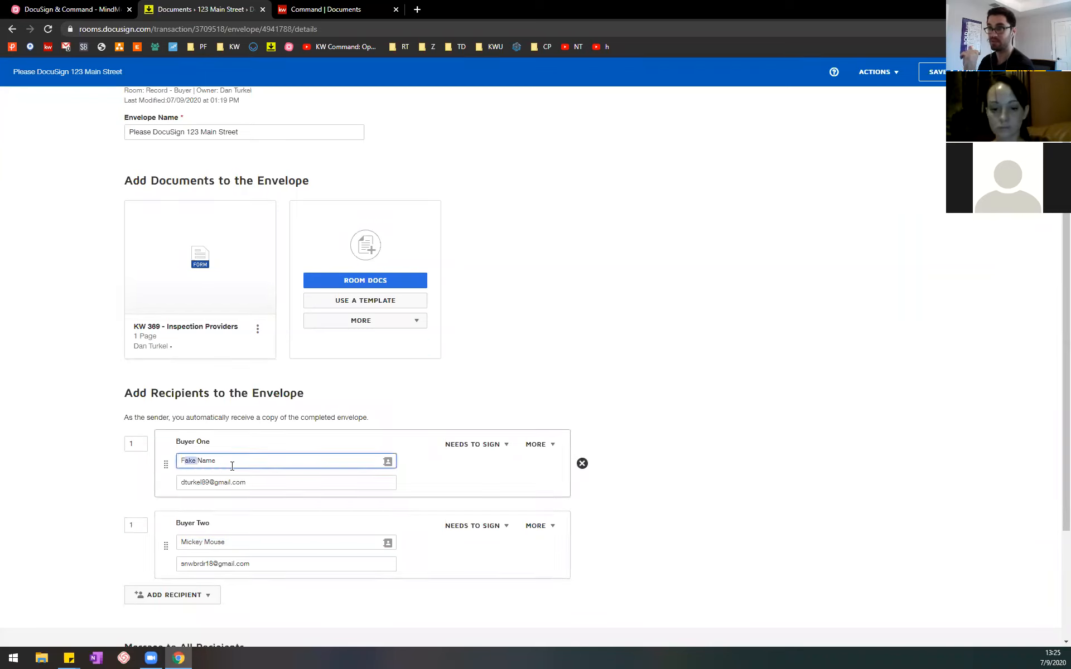
{"action": "left_click", "coordinate": [142, 529]}
{"action": "type", "text": "2"}
{"action": "left_click", "coordinate": [98, 547]}
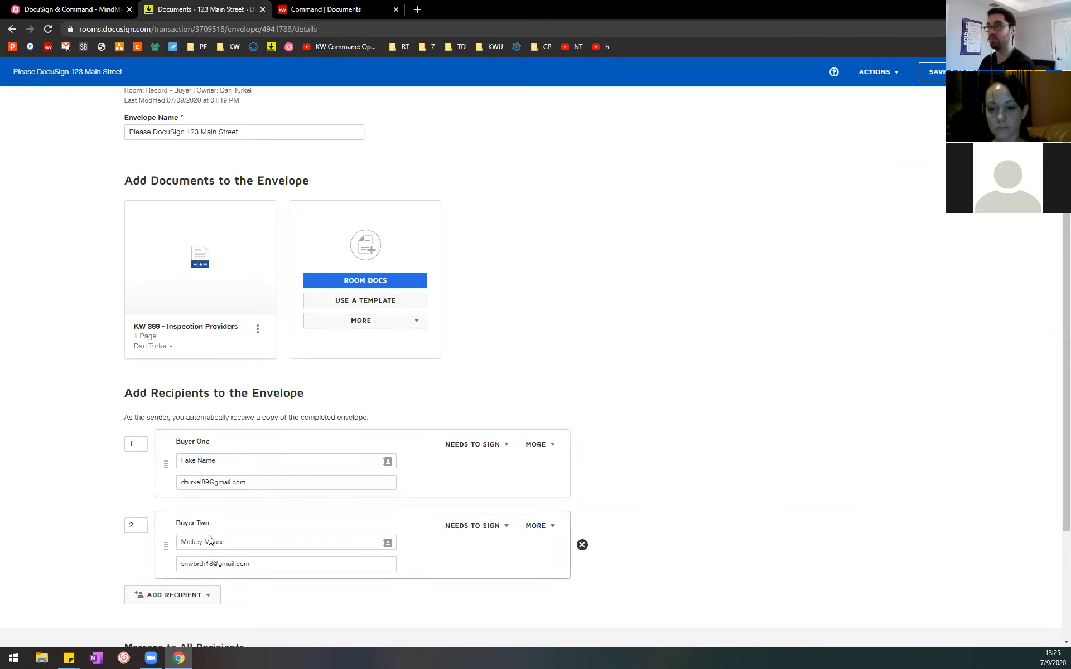
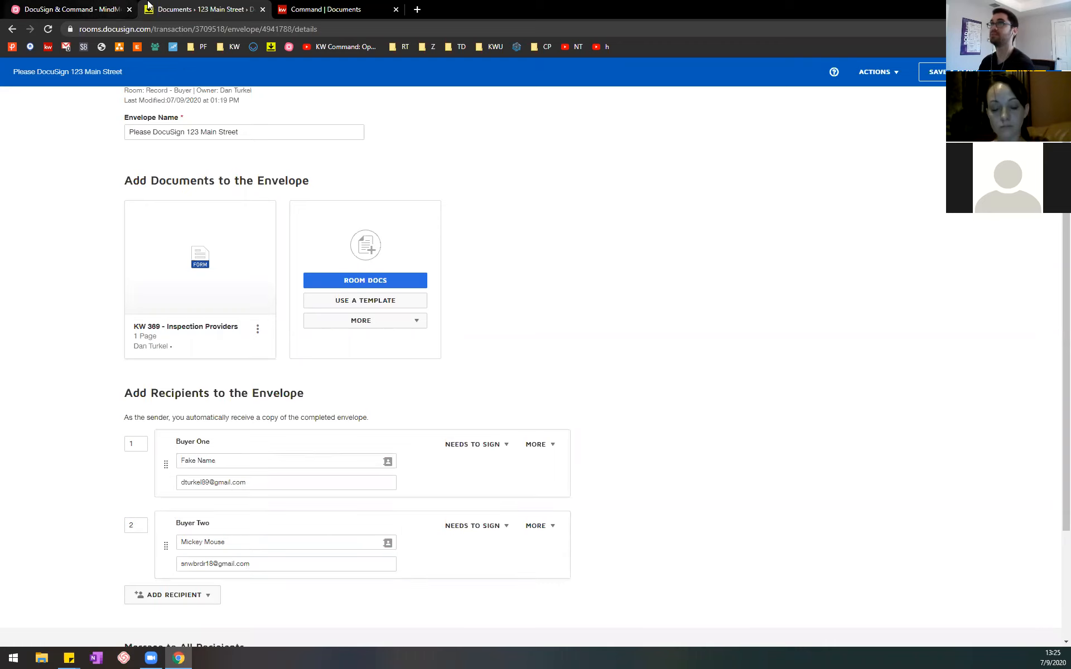
Step: Switch to the MindMeister outline, collapse the recipients branch, and expand and select the note on adding a message to all recipients
{"action": "left_click", "coordinate": [67, 8]}
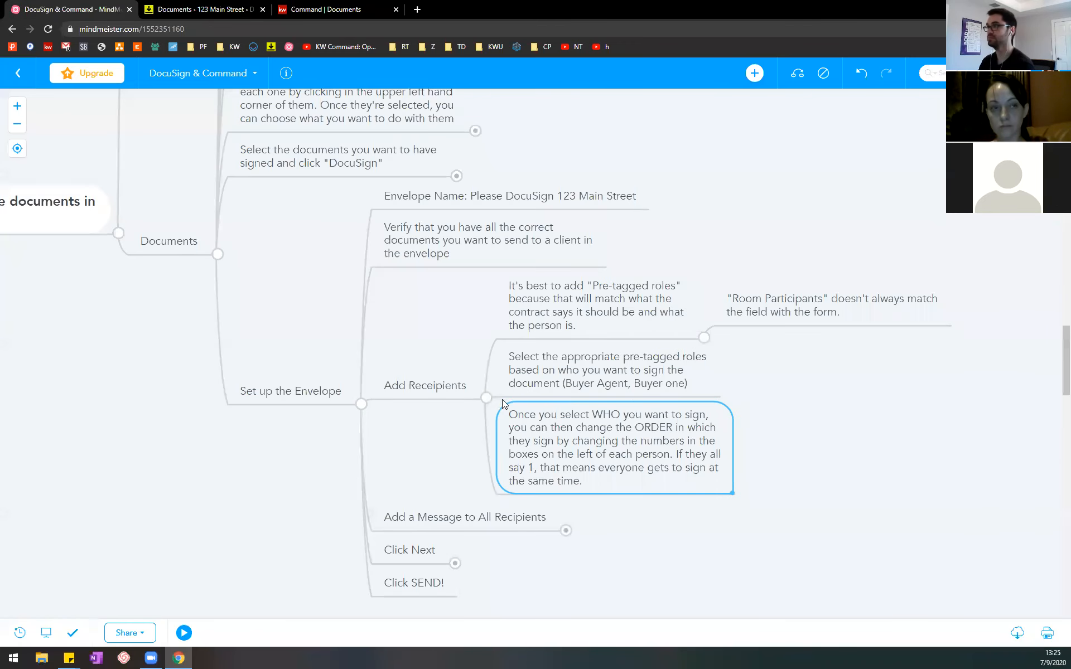
{"action": "left_click", "coordinate": [487, 398]}
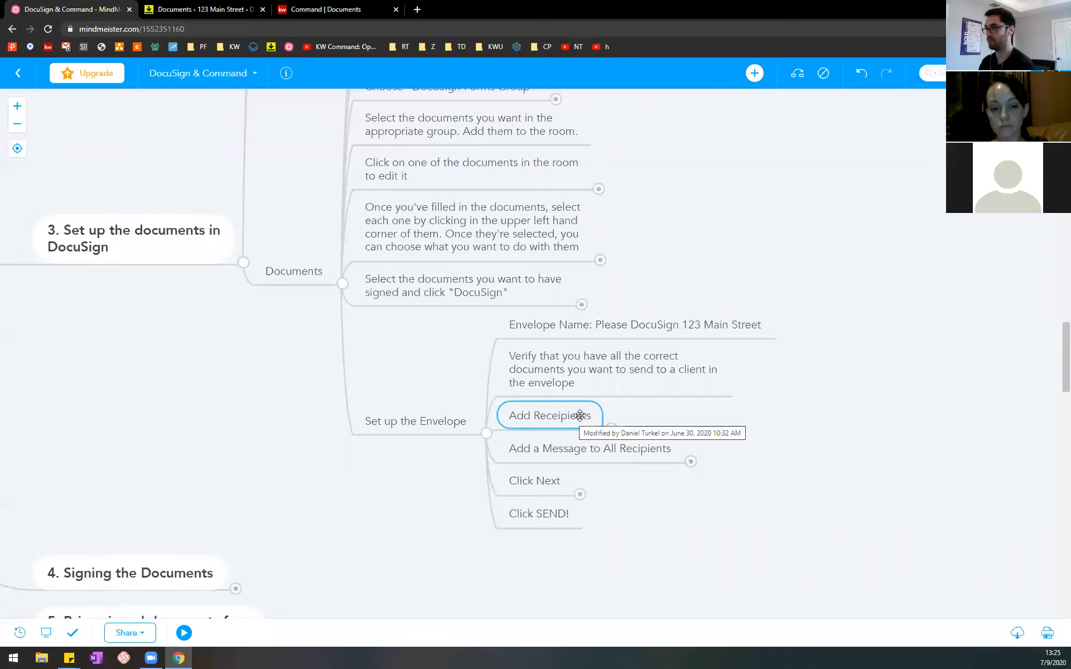
{"action": "left_click", "coordinate": [648, 446]}
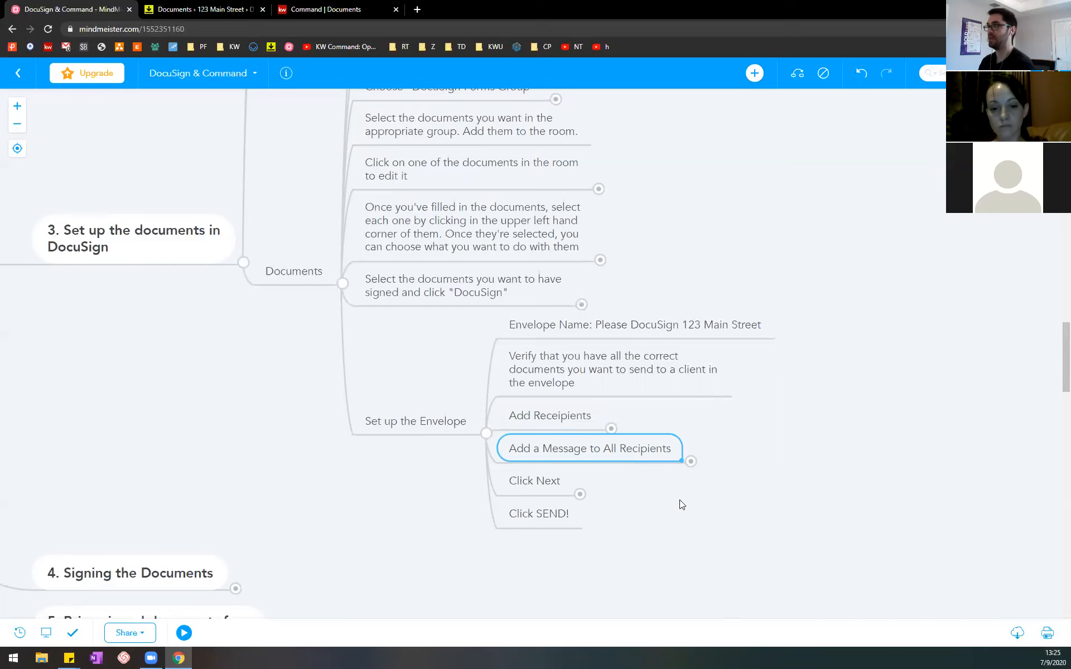
{"action": "left_click", "coordinate": [691, 461]}
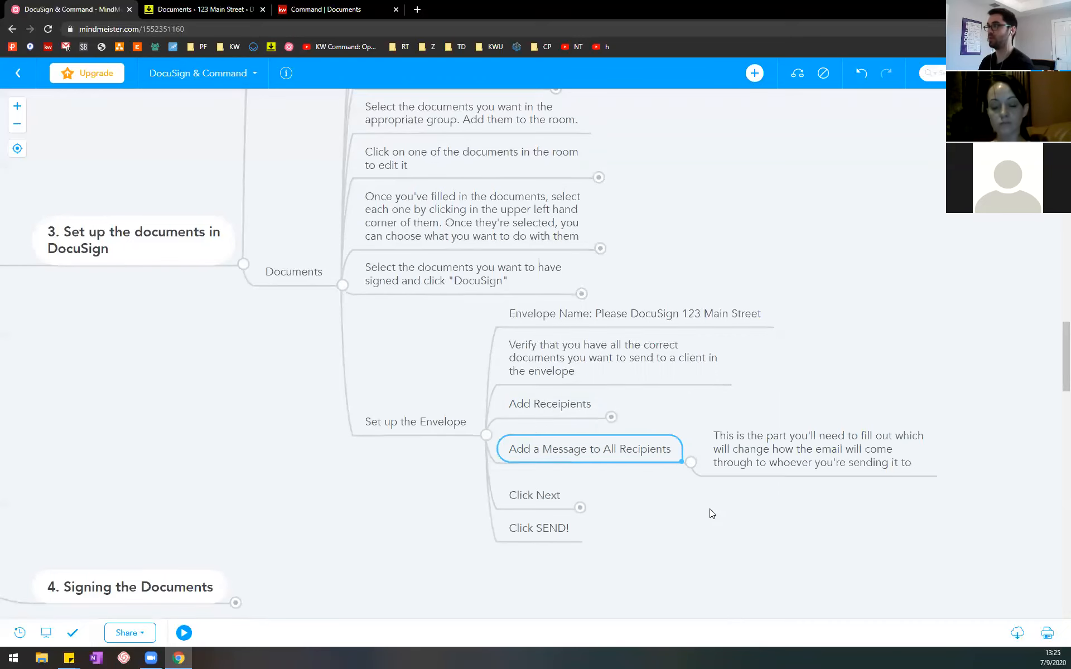
{"action": "left_click", "coordinate": [789, 438]}
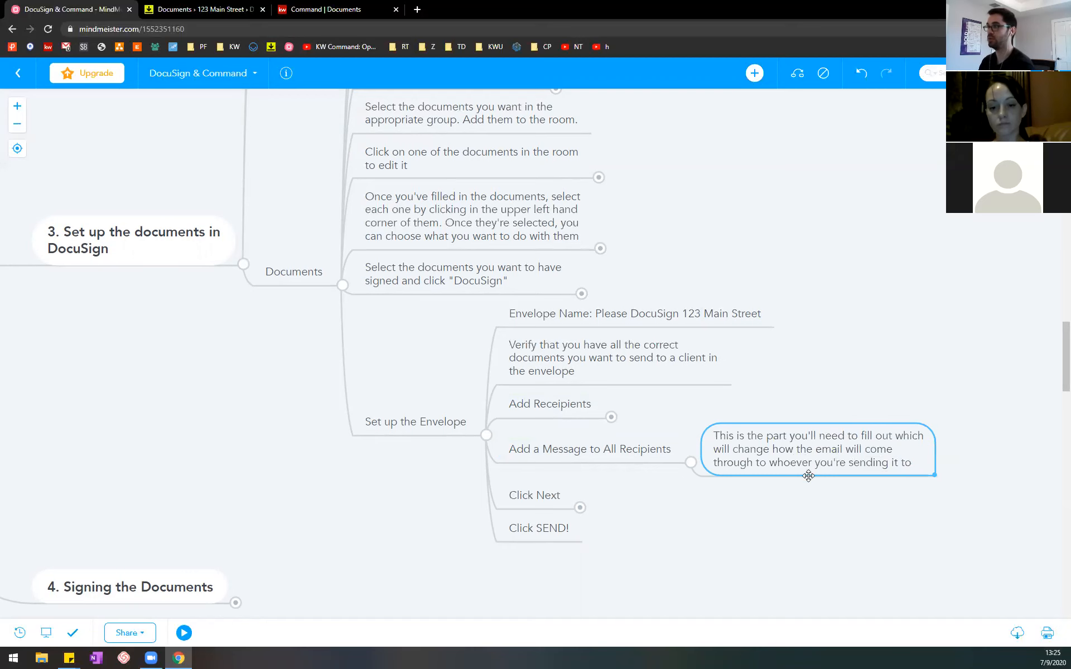
Step: Switch to DocuSign Rooms and set the email subject for all recipients to "Please DocuSign 123 Main Street"
{"action": "left_click", "coordinate": [216, 10]}
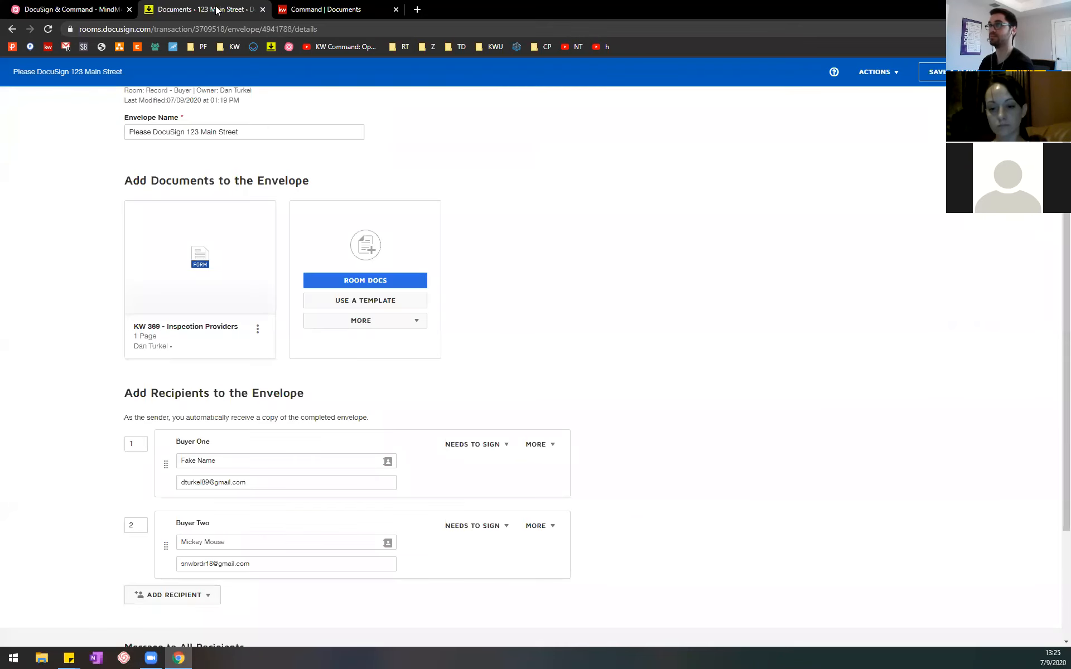
{"action": "scroll", "coordinate": [588, 358], "scroll_direction": "down", "scroll_amount": 3}
{"action": "left_click", "coordinate": [217, 538]}
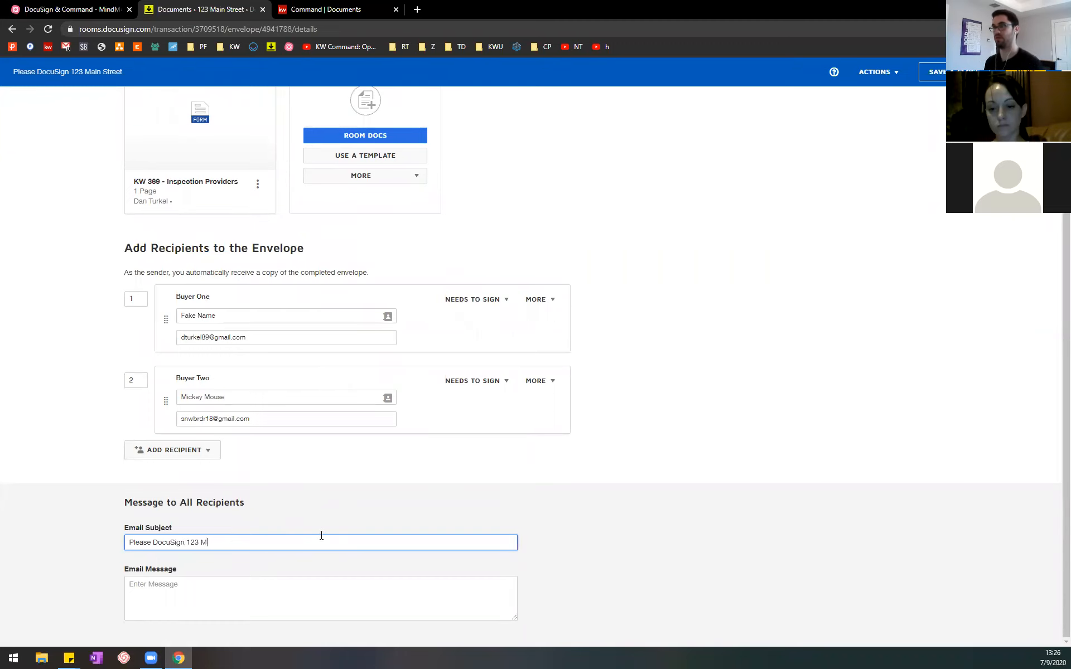
{"action": "type", "text": "123 Main Street"}
{"action": "key", "text": "Tab"}
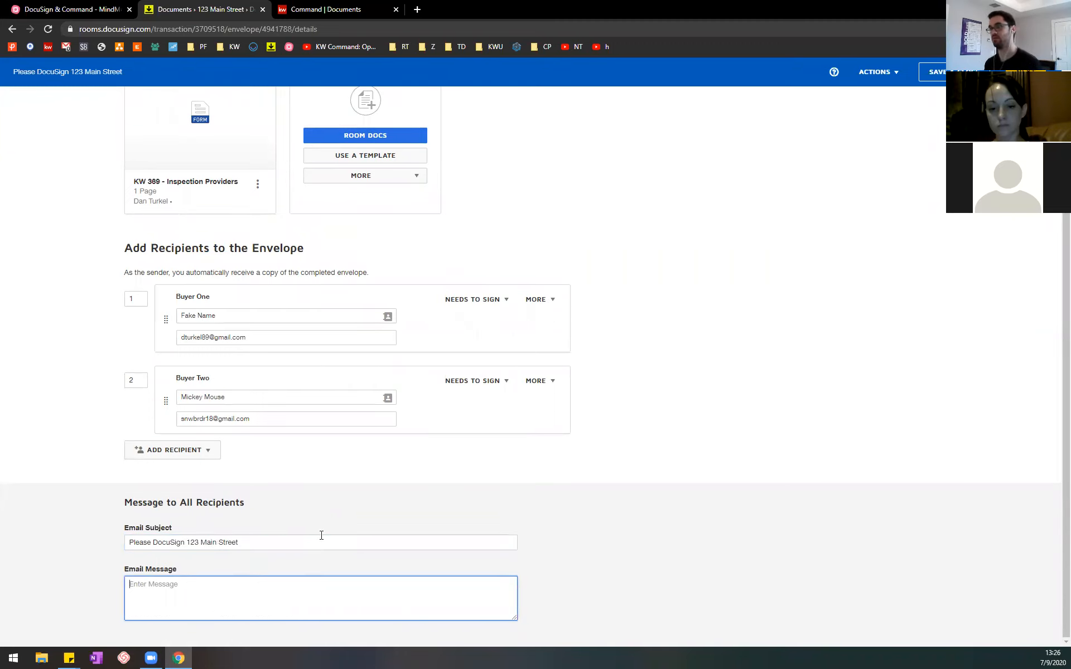
Step: Begin the email message with a greeting to both buyers and the line "Please sign these documents at your earliest convenience."
{"action": "type", "text": "Hi F"}
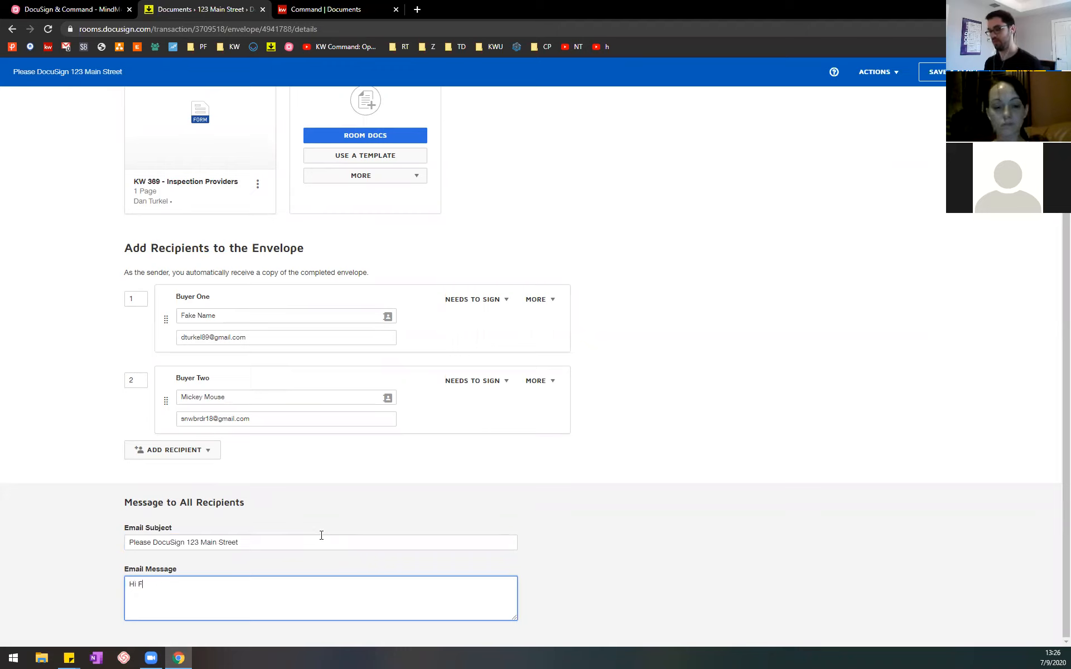
{"action": "type", "text": "ake and Mickey,  P"}
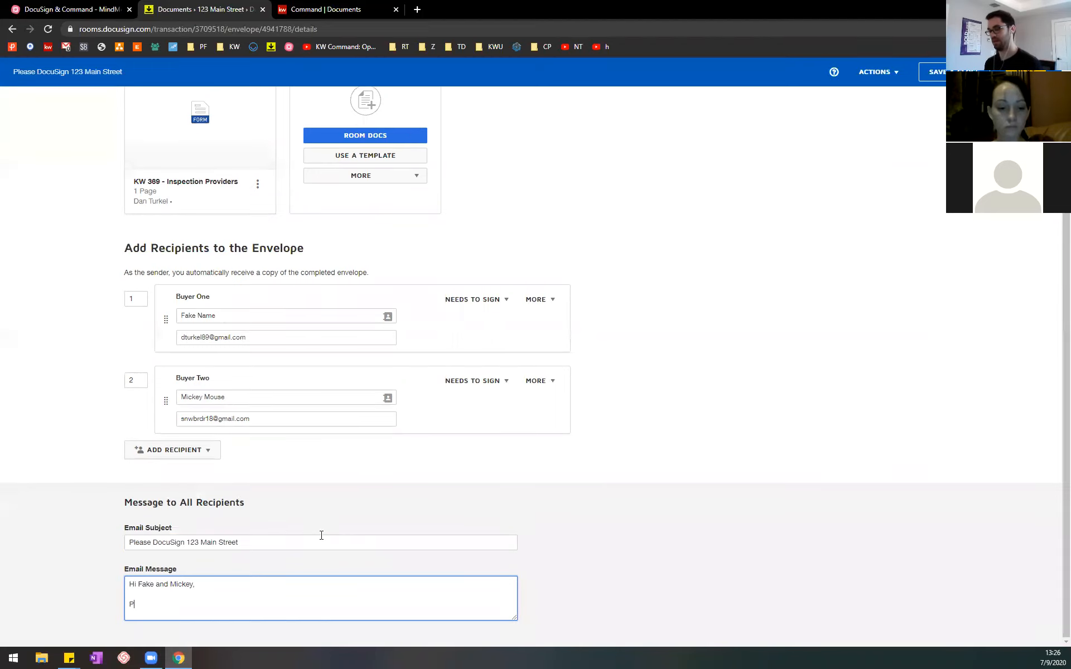
{"action": "type", "text": "lease DocuSign"}
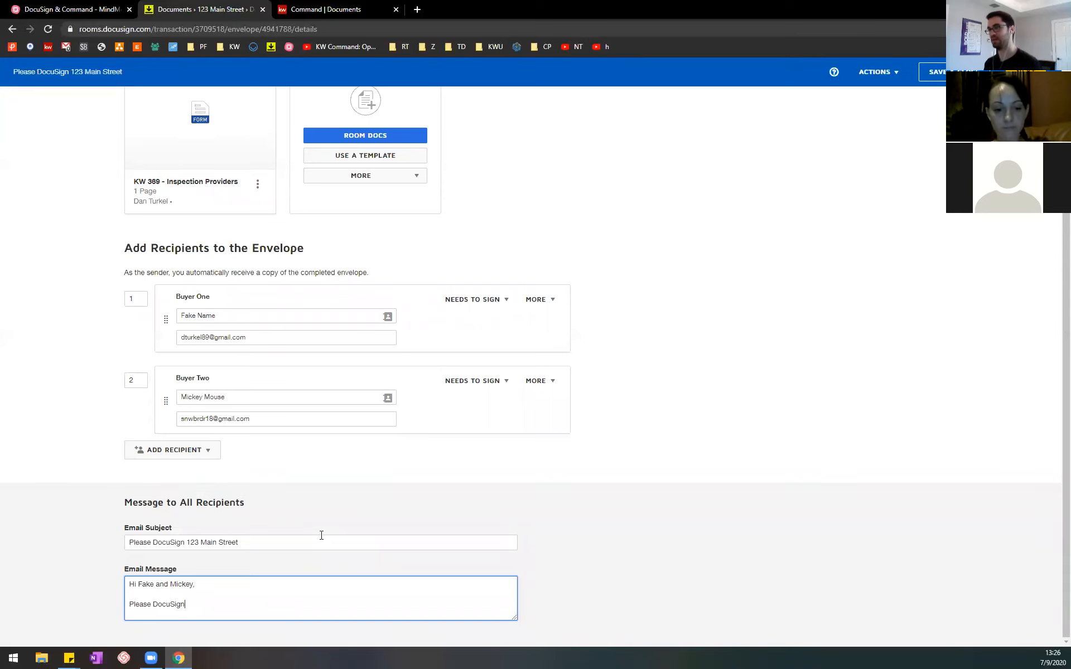
{"action": "type", "text": " these docum"}
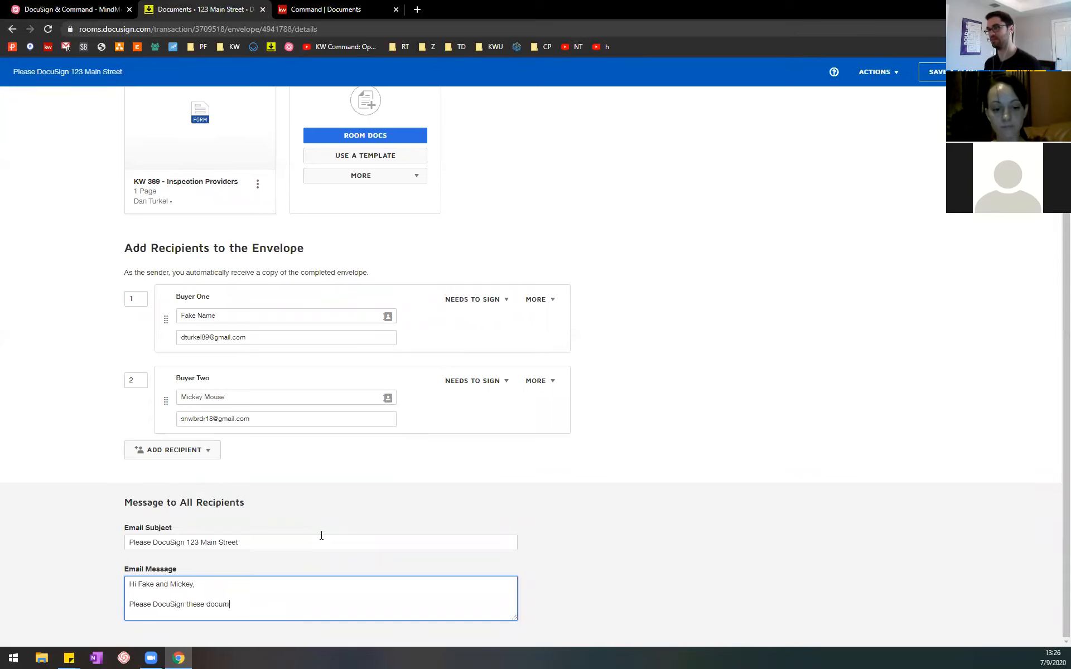
{"action": "key", "text": "BackSpace"}
{"action": "key", "text": "BackSpace"}
{"action": "key", "text": "BackSpace"}
{"action": "key", "text": "BackSpace"}
{"action": "key", "text": "BackSpace"}
{"action": "key", "text": "BackSpace"}
{"action": "key", "text": "BackSpace"}
{"action": "key", "text": "BackSpace"}
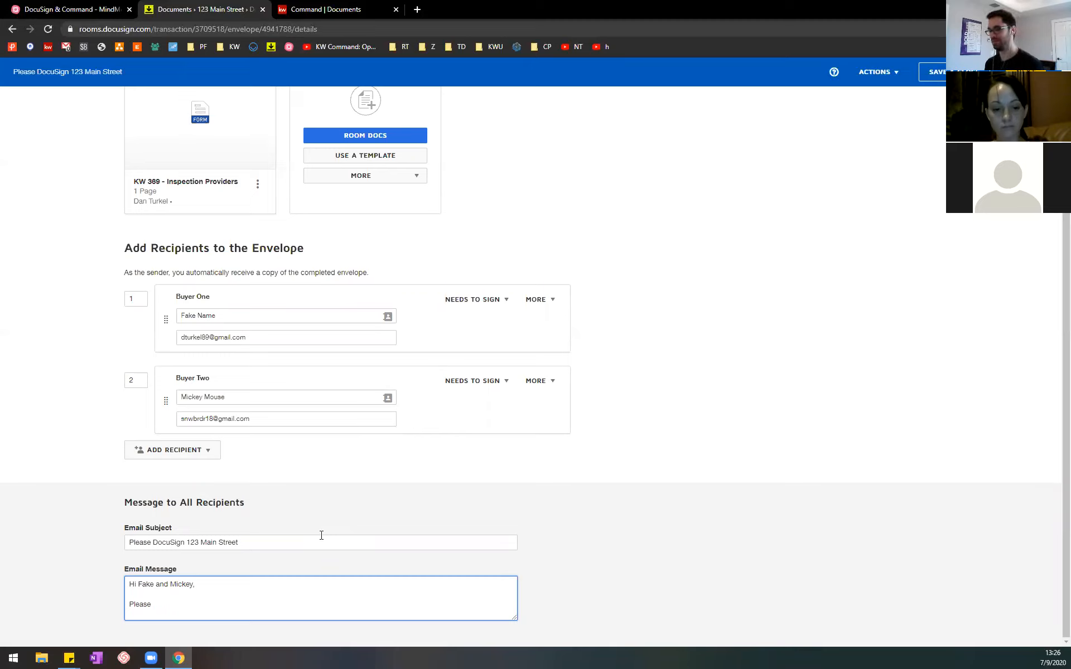
{"action": "type", "text": "e documents at your earliest convenience."}
Step: Close the email message with "Thanks," and the sender's full name on separate lines
{"action": "key", "text": "Return"}
{"action": "key", "text": "Return"}
{"action": "type", "text": "Thanks,"}
{"action": "key", "text": "Return"}
{"action": "key", "text": "Return"}
{"action": "type", "text": "Dan Turkel"}
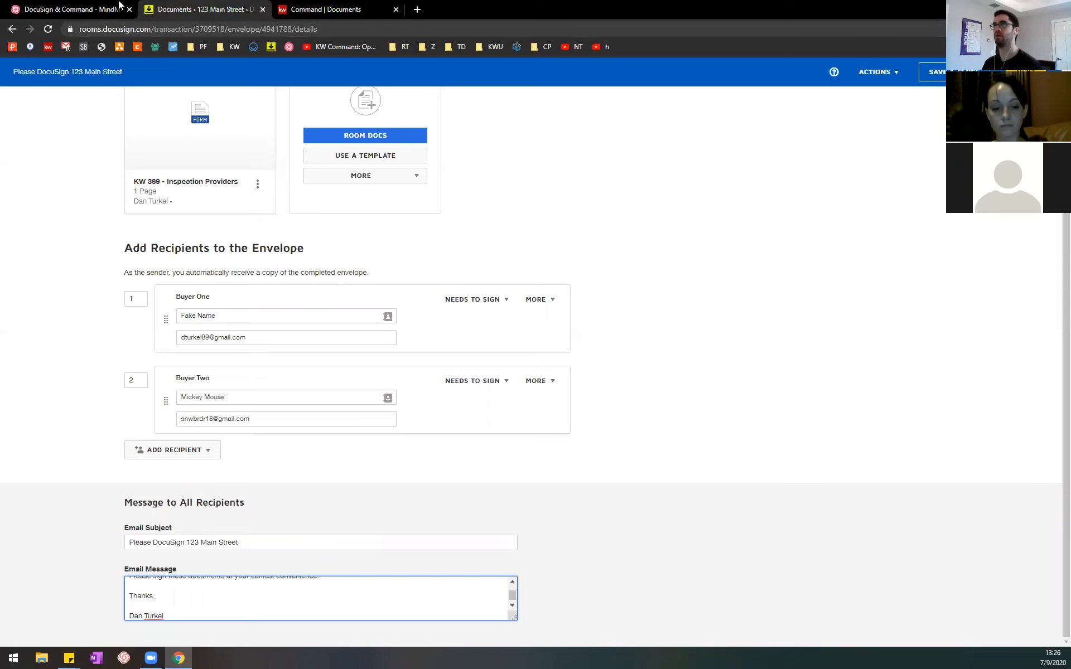
Step: Switch to the MindMeister outline, expand the Click Next branch, and select its note on adjusting the document fields
{"action": "key", "text": "ctrl+shift+Tab"}
{"action": "left_click", "coordinate": [635, 447]}
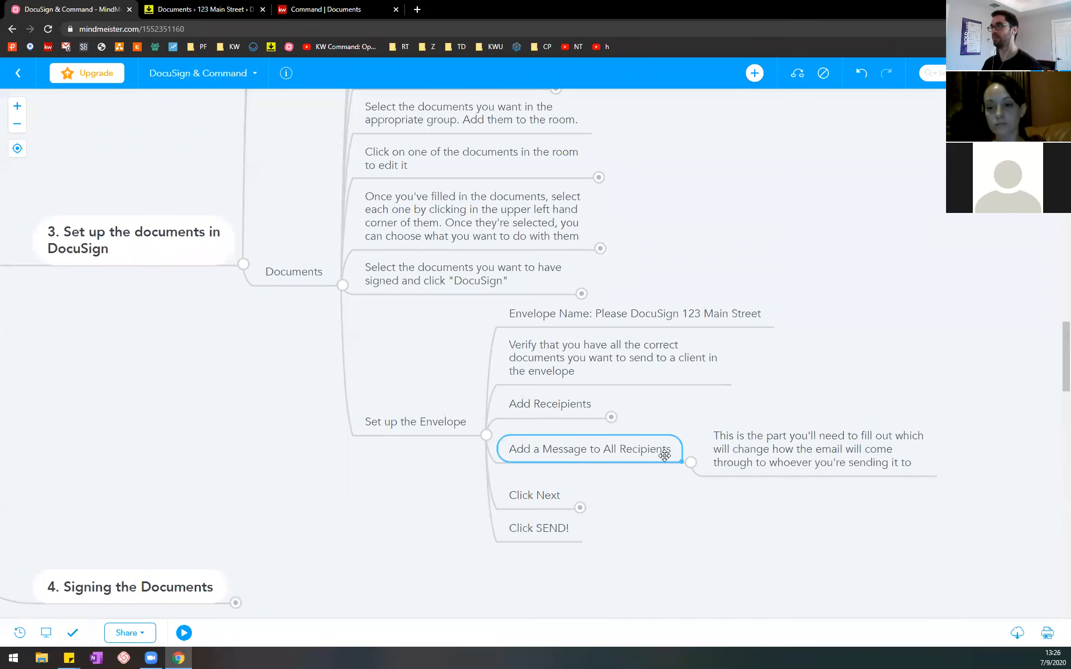
{"action": "left_click", "coordinate": [538, 495]}
{"action": "left_click", "coordinate": [579, 508]}
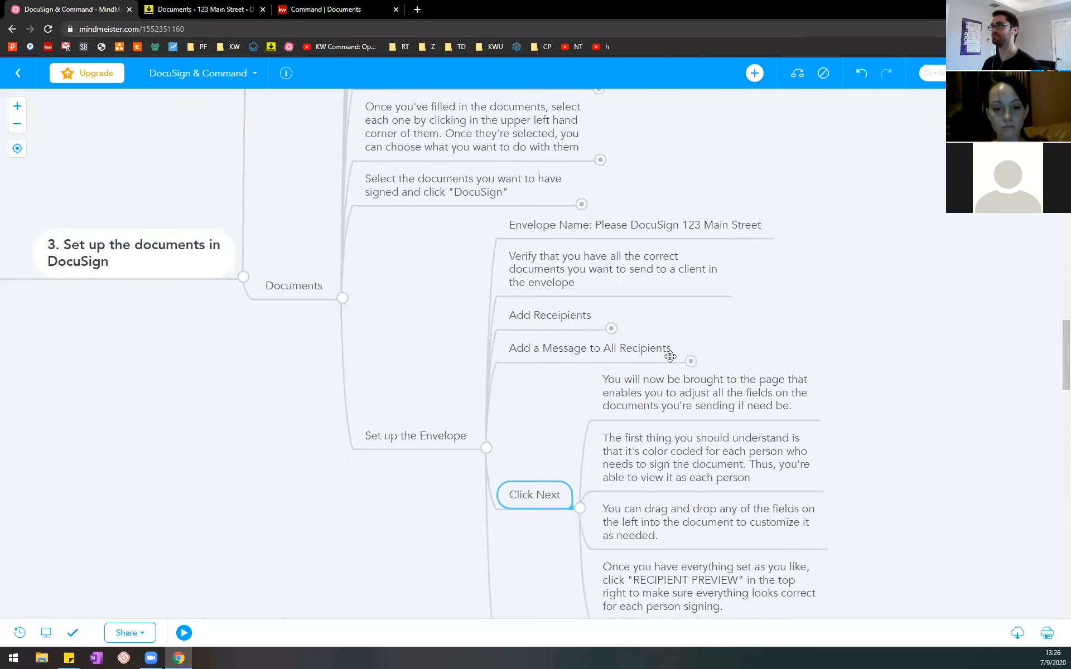
{"action": "left_click", "coordinate": [714, 408]}
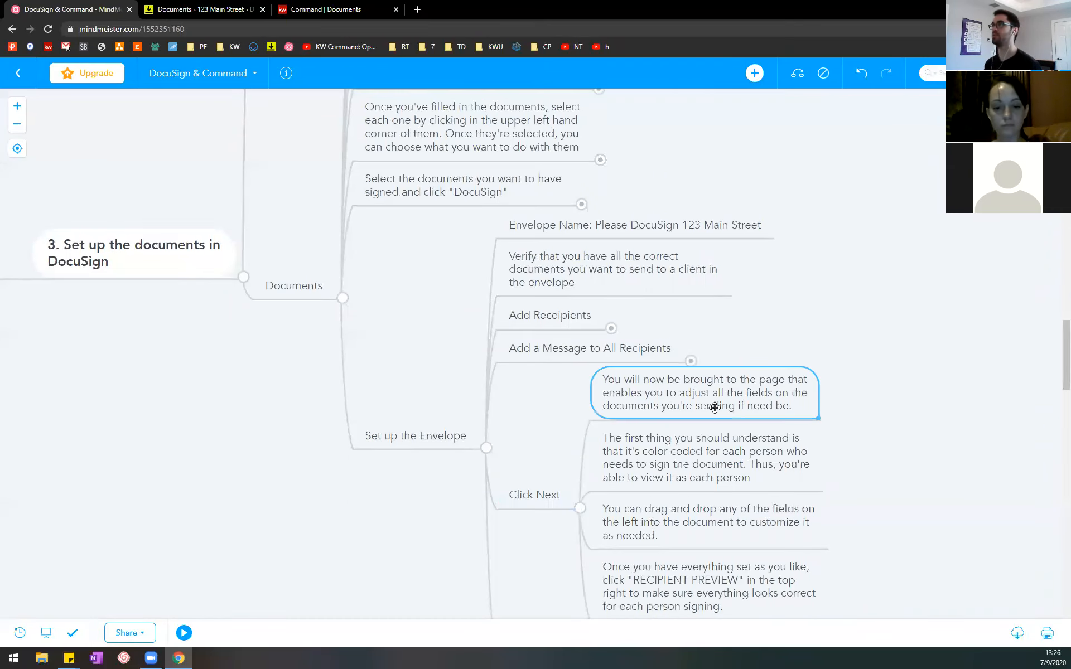
{"action": "left_click_drag", "start_coordinate": [851, 468], "coordinate": [828, 395]}
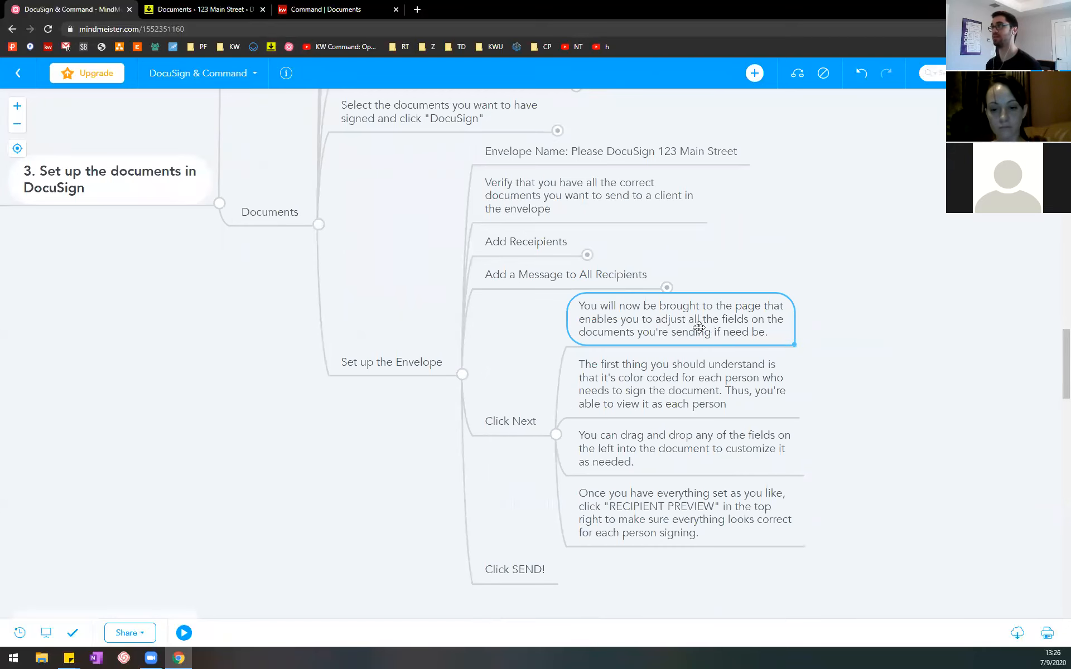
Step: Switch to DocuSign, advance the envelope to field placement, and examine the buyer signature and date fields on the Inspection Providers form
{"action": "left_click", "coordinate": [236, 9]}
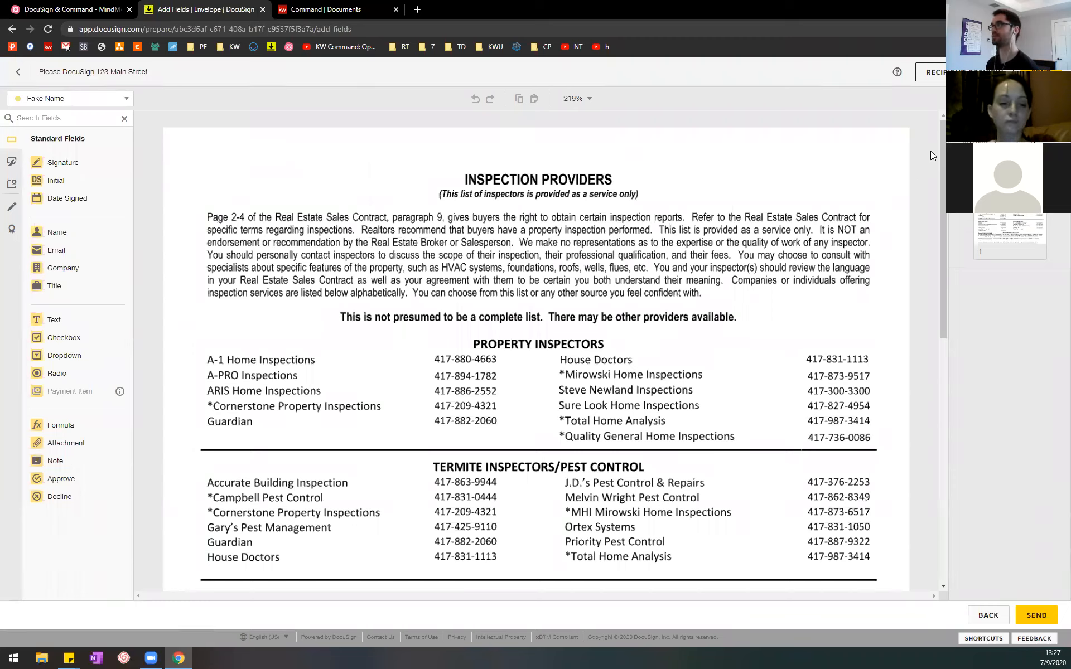
{"action": "left_click_drag", "start_coordinate": [941, 184], "coordinate": [952, 488]}
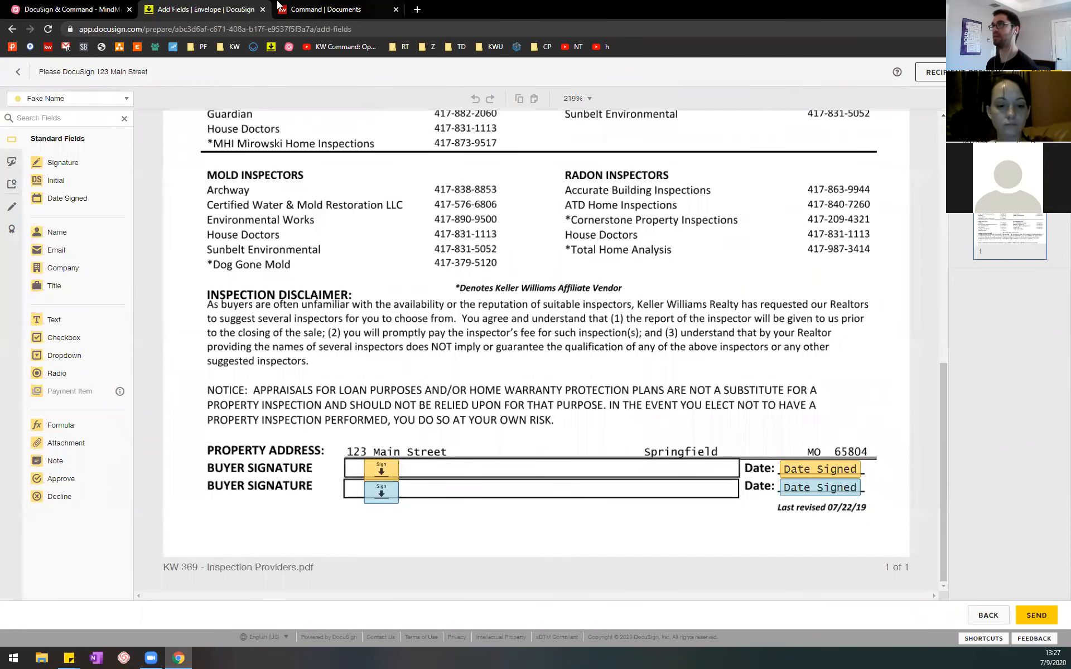
Step: Select the MindMeister note on color coding, and compare both buyers' field colors in DocuSign by alternating the active recipient
{"action": "left_click", "coordinate": [86, 7]}
{"action": "left_click", "coordinate": [664, 386]}
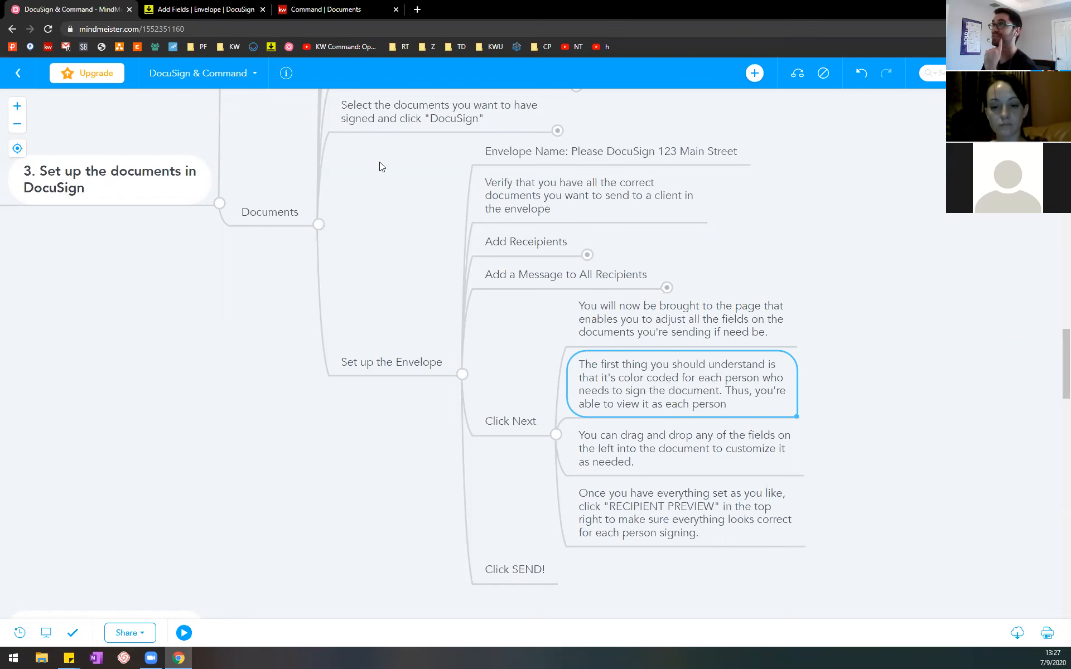
{"action": "left_click", "coordinate": [237, 10]}
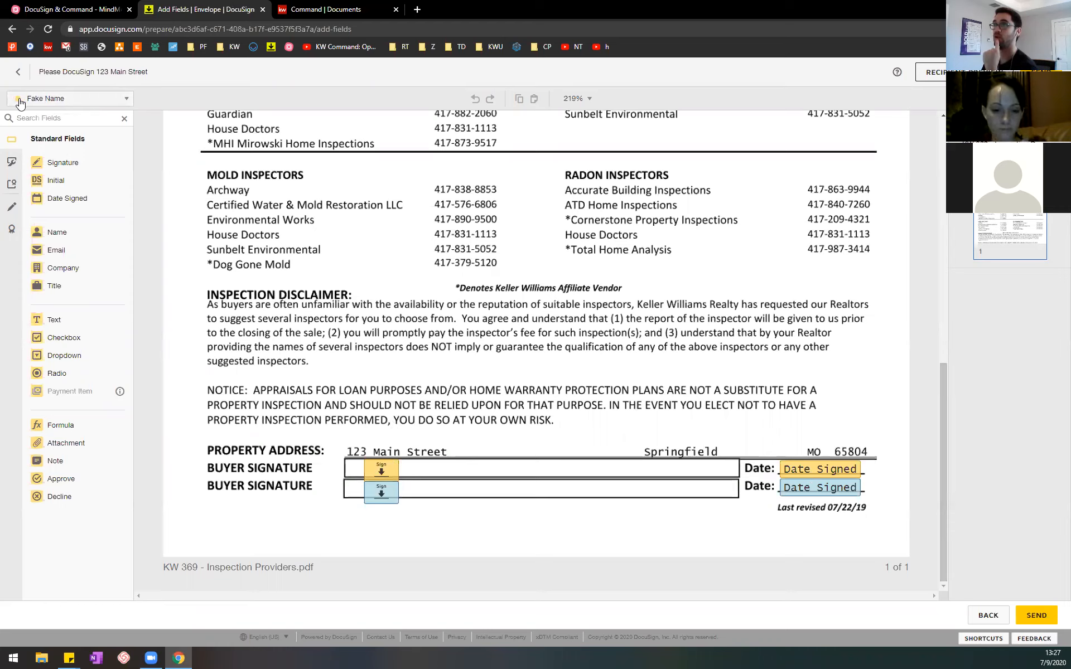
{"action": "left_click", "coordinate": [96, 107]}
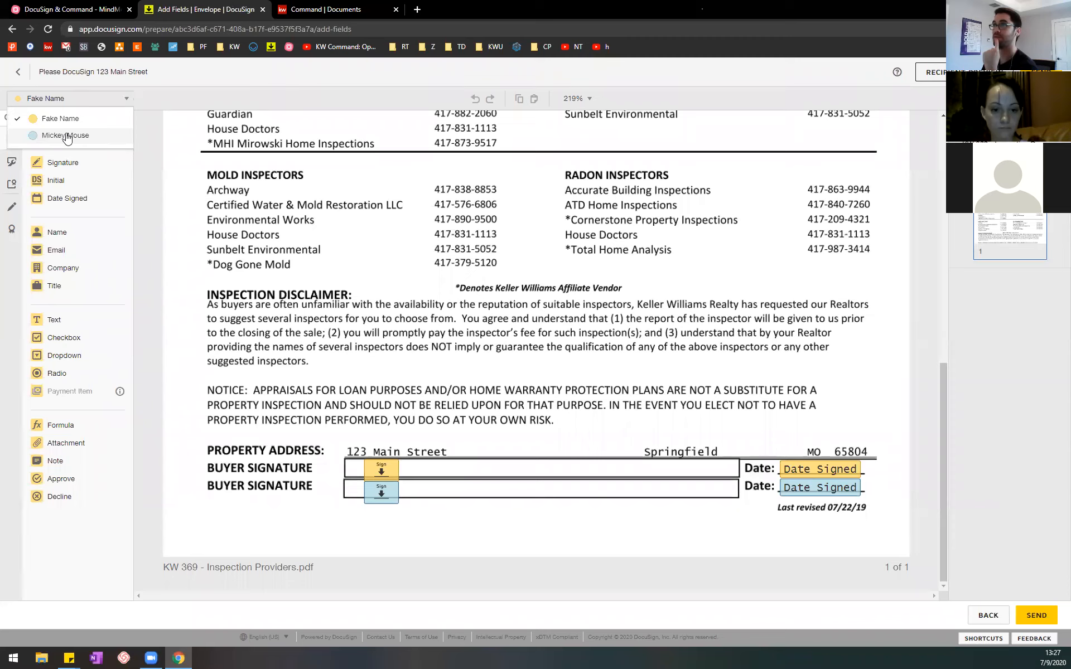
{"action": "left_click", "coordinate": [67, 138]}
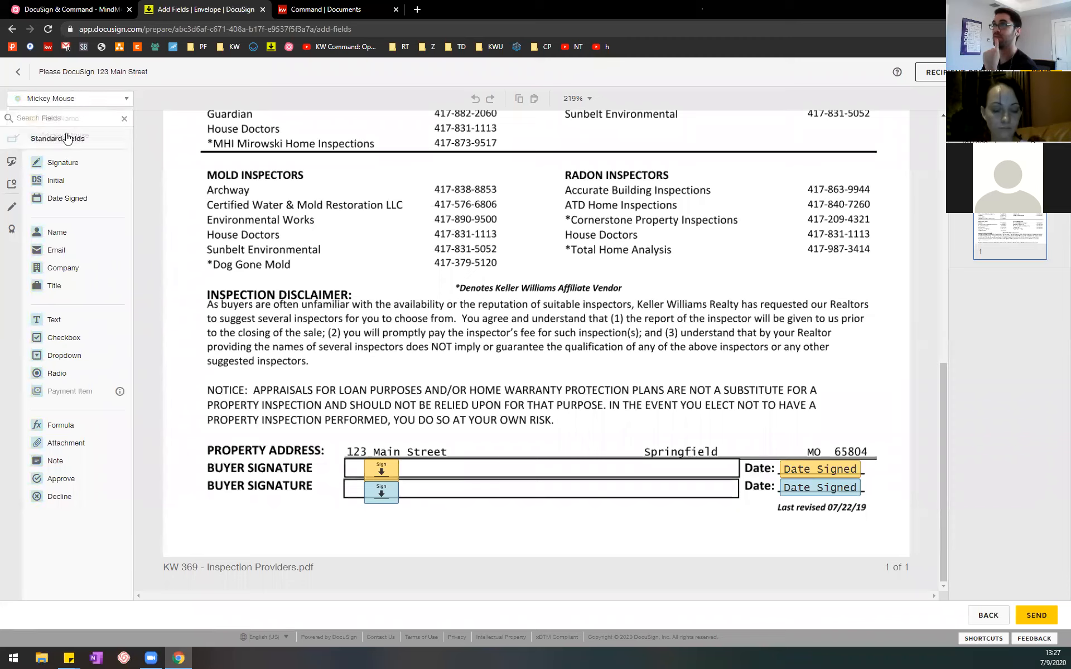
{"action": "left_click", "coordinate": [105, 98]}
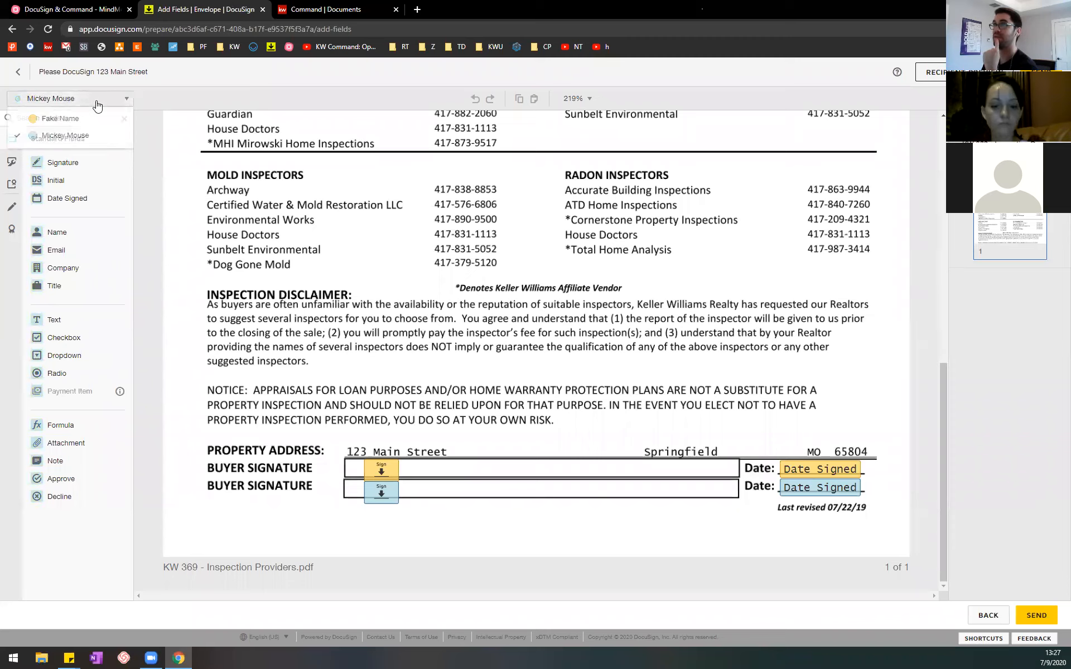
{"action": "left_click", "coordinate": [78, 119]}
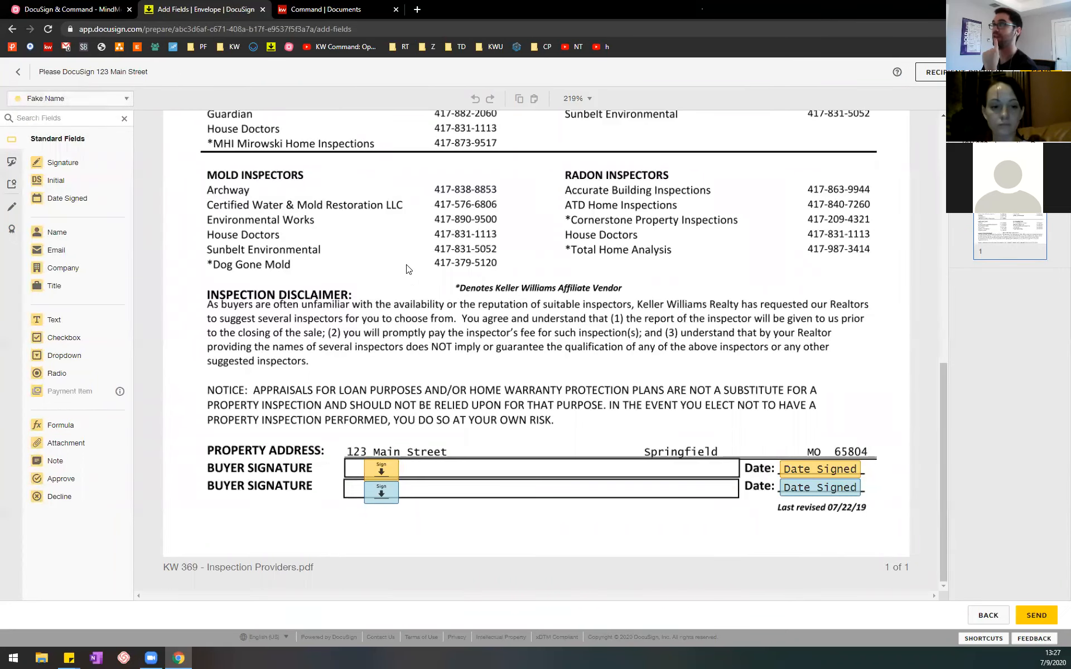
Step: Look over the Inspection Providers form and make Buyer Two the active recipient for new fields
{"action": "scroll", "coordinate": [428, 279], "scroll_direction": "up", "scroll_amount": 5}
{"action": "scroll", "coordinate": [428, 279], "scroll_direction": "up", "scroll_amount": 5}
{"action": "scroll", "coordinate": [438, 268], "scroll_direction": "down", "scroll_amount": 9}
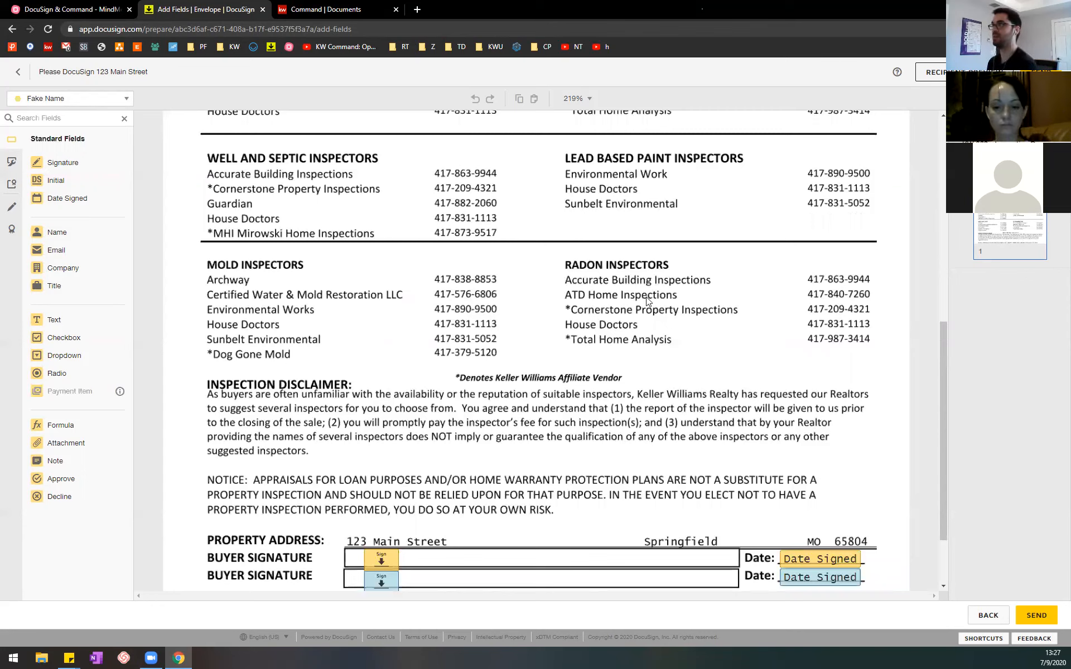
{"action": "left_click", "coordinate": [114, 99]}
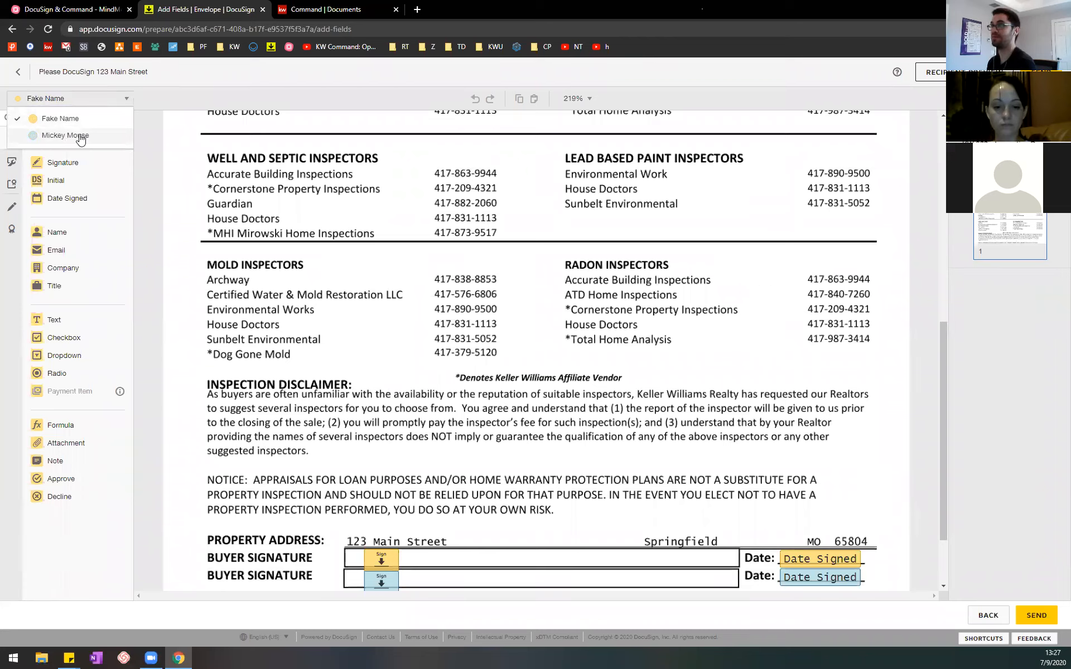
{"action": "left_click", "coordinate": [80, 140]}
{"action": "left_click", "coordinate": [97, 99]}
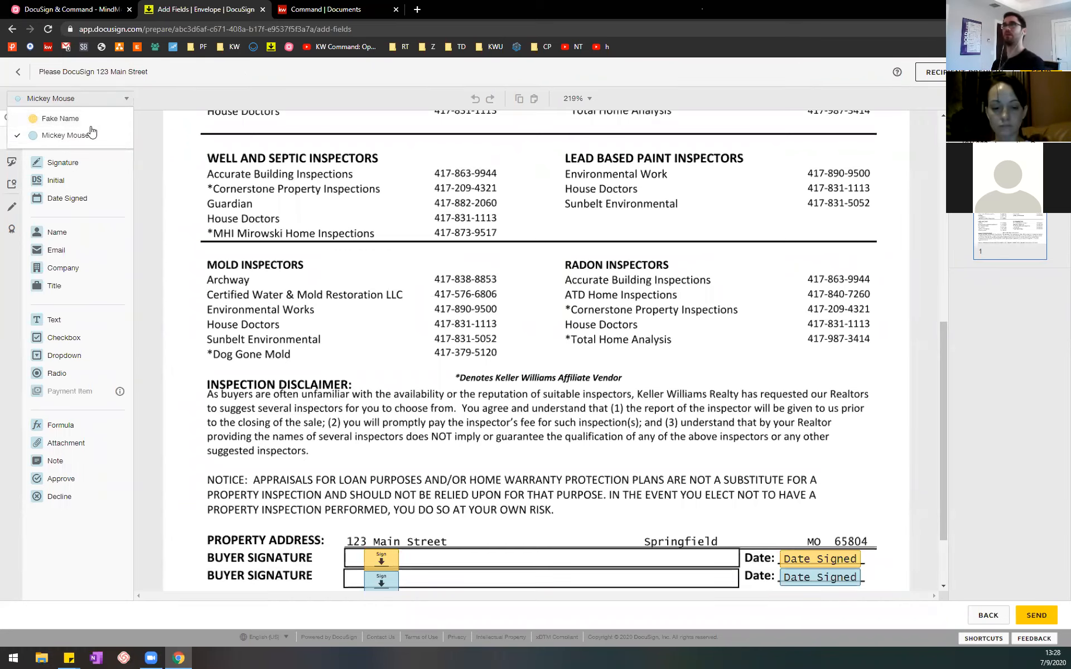
Step: Select the MindMeister note on customizing the document with fields, and return to DocuSign's field editor
{"action": "left_click", "coordinate": [84, 5]}
{"action": "left_click", "coordinate": [678, 442]}
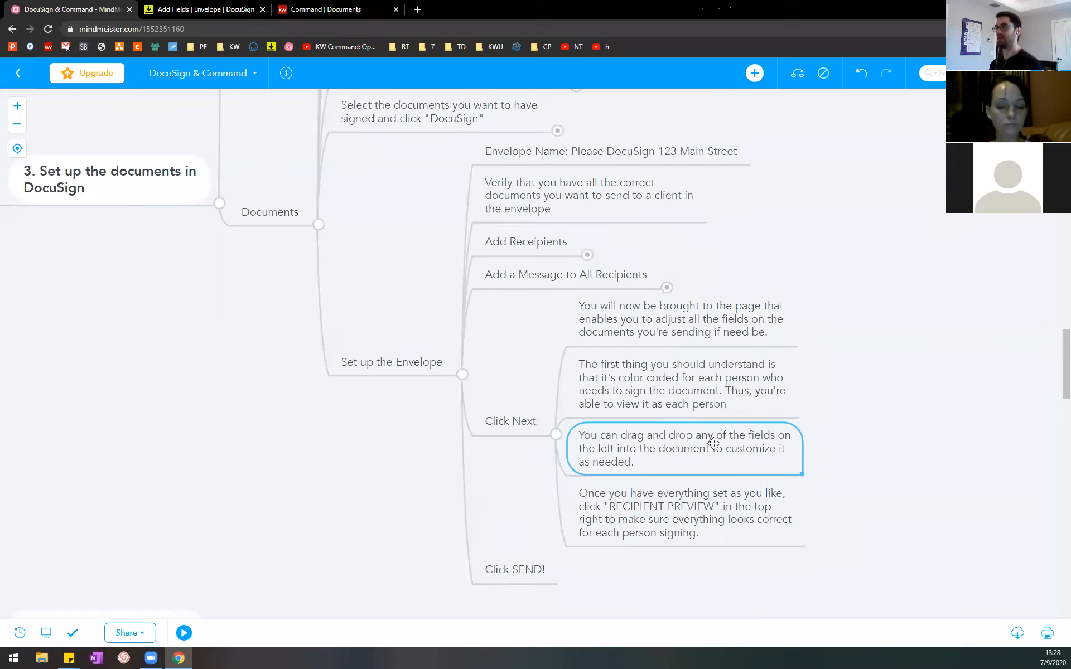
{"action": "left_click", "coordinate": [162, 6]}
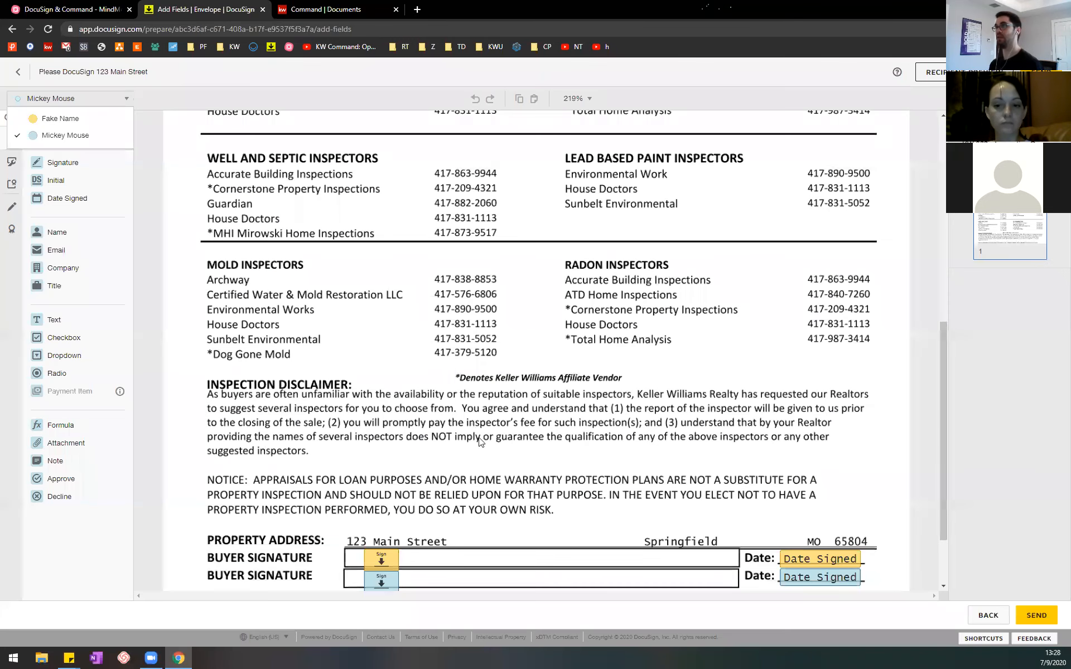
Step: Place a Checkbox field for Buyer Two beside A-1 Home Inspections in the Property Inspectors list
{"action": "scroll", "coordinate": [478, 442], "scroll_direction": "down", "scroll_amount": 2}
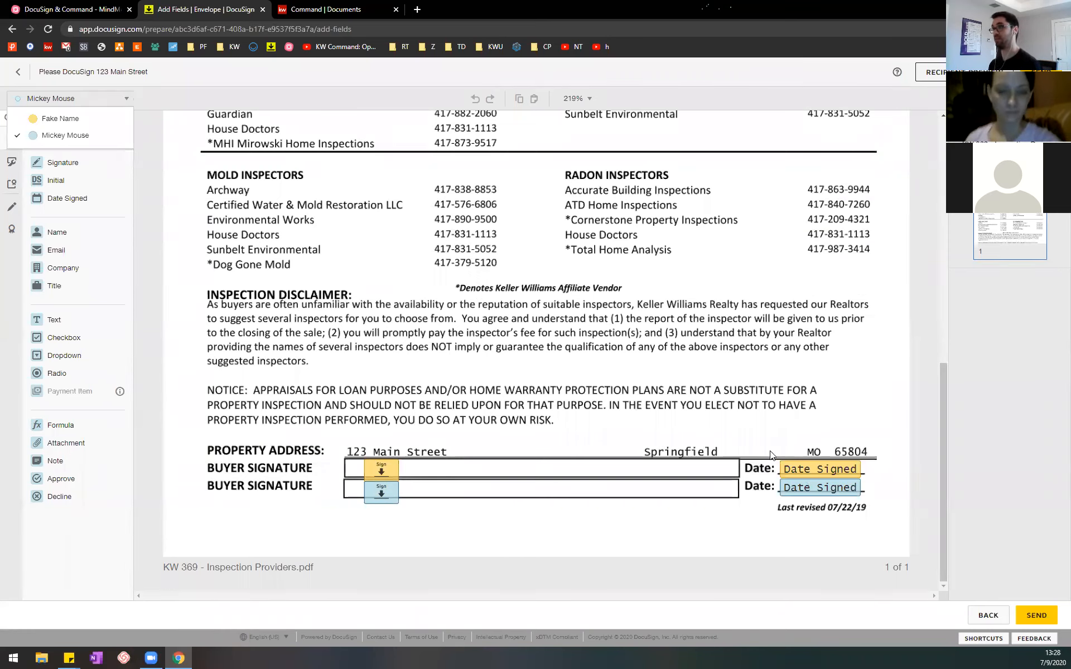
{"action": "scroll", "coordinate": [452, 413], "scroll_direction": "up", "scroll_amount": 6}
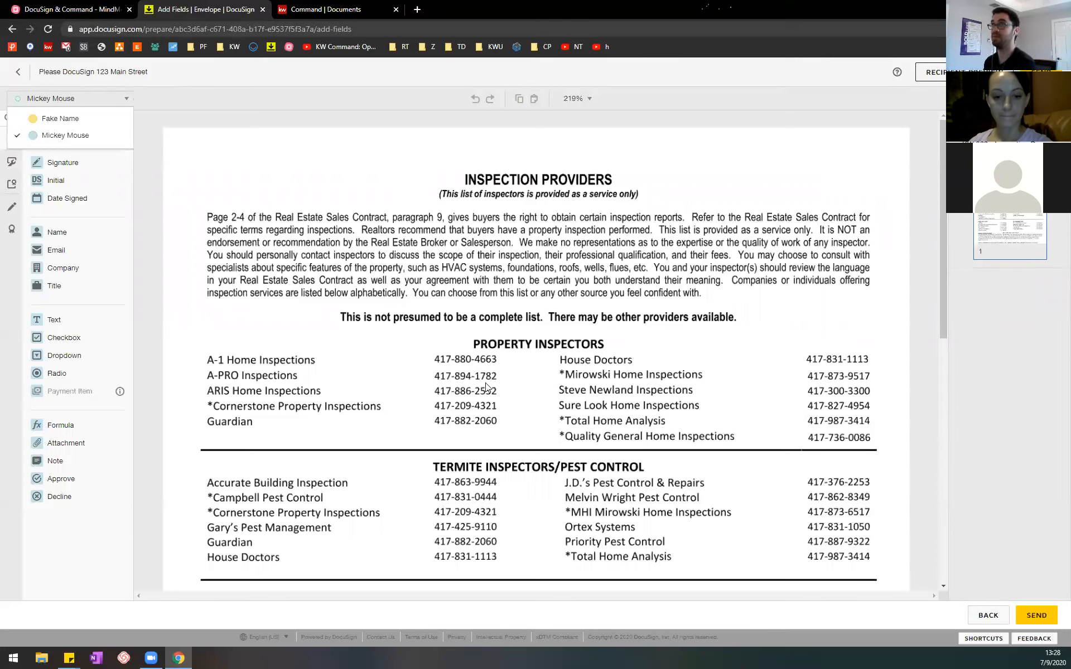
{"action": "left_click", "coordinate": [62, 338]}
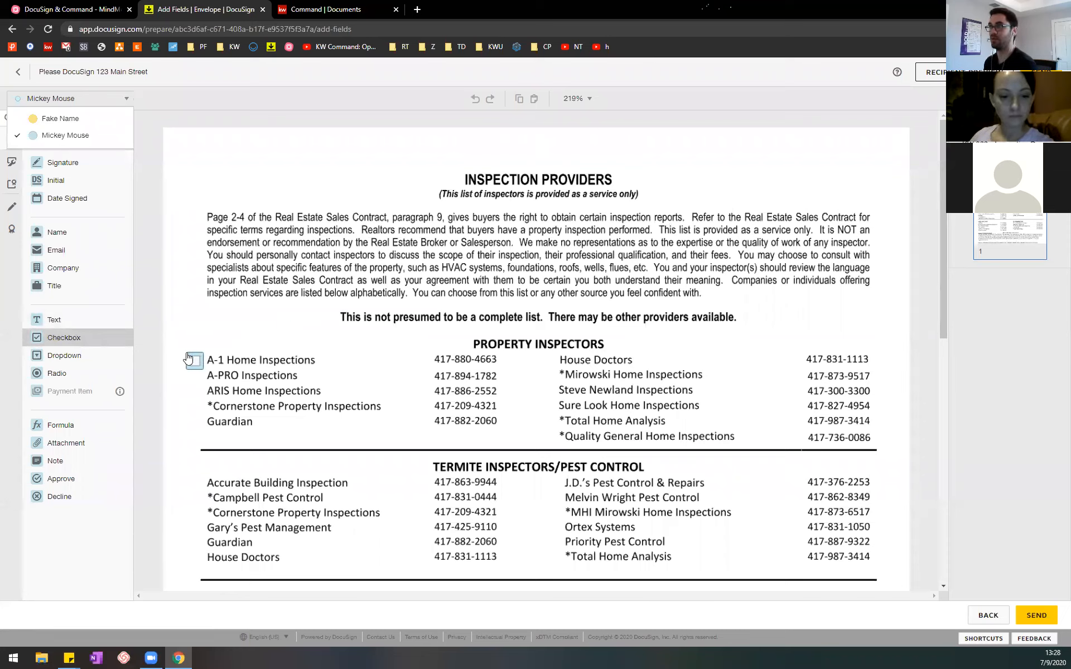
{"action": "left_click", "coordinate": [188, 357]}
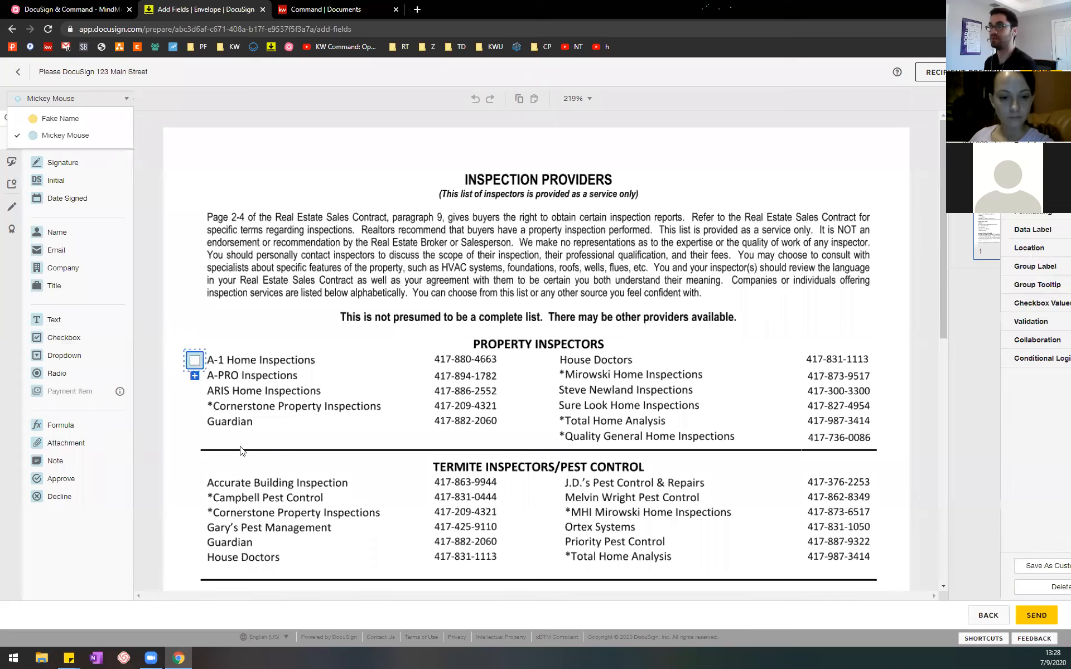
Step: Place an Initial field for Buyer Two beside Cornerstone Property Inspections and one for Buyer One beside Steve Newland Inspections
{"action": "left_click", "coordinate": [271, 481]}
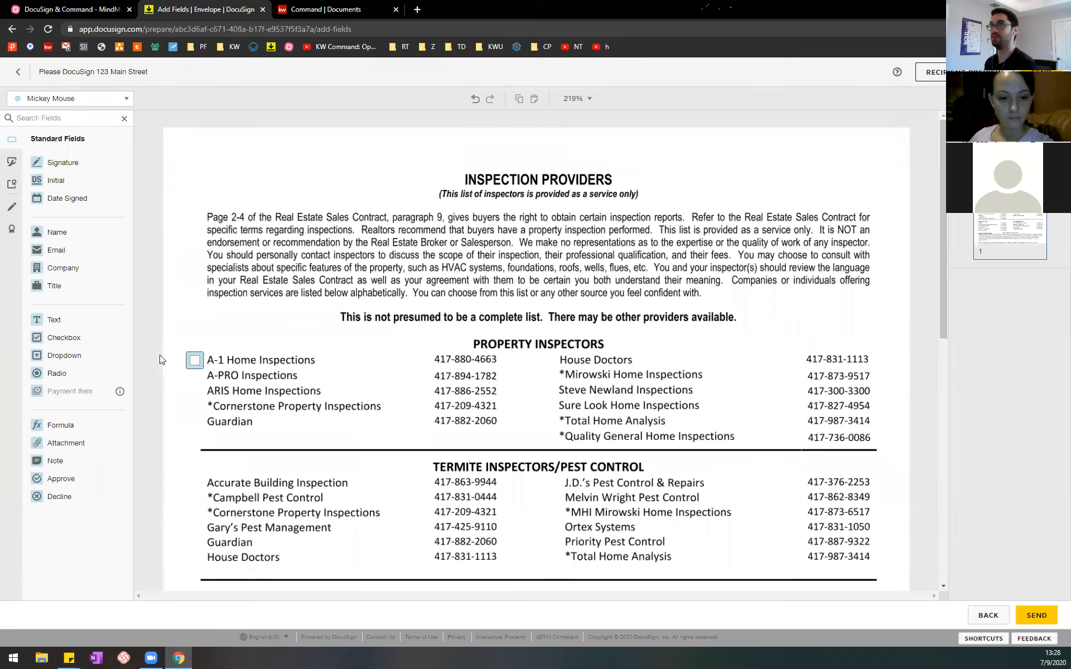
{"action": "left_click_drag", "start_coordinate": [73, 181], "coordinate": [389, 395]}
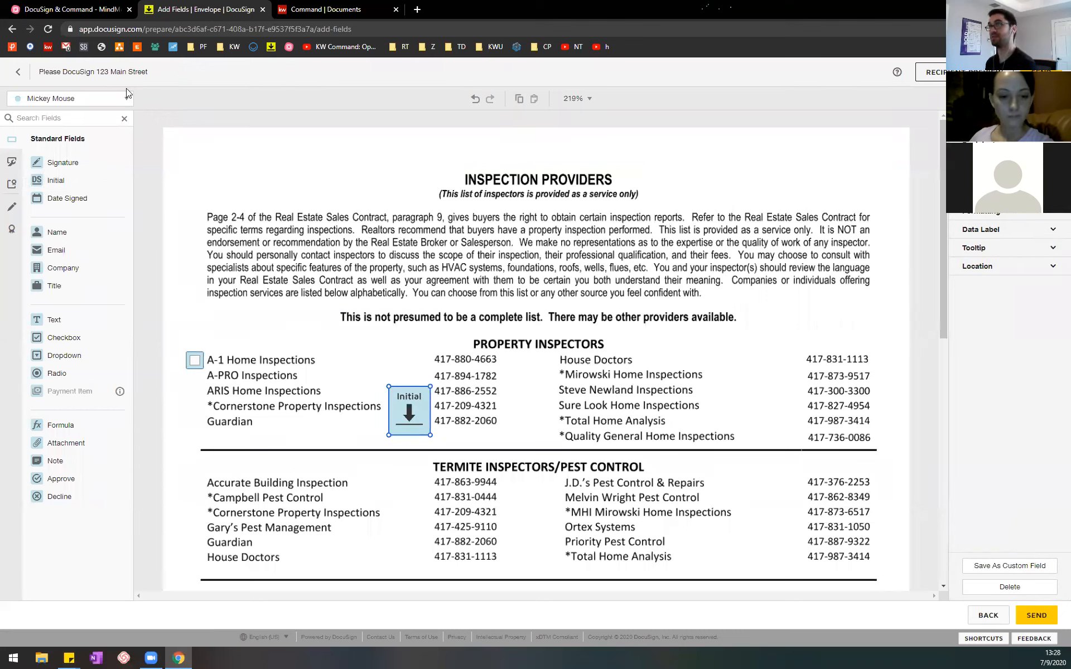
{"action": "left_click", "coordinate": [96, 100]}
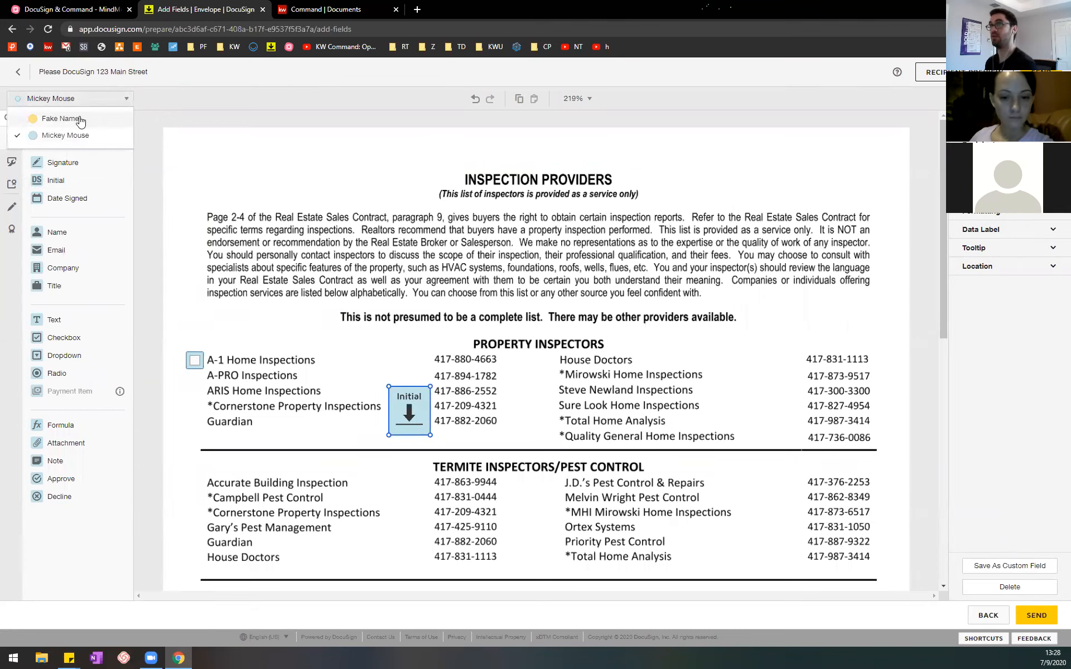
{"action": "left_click", "coordinate": [80, 119]}
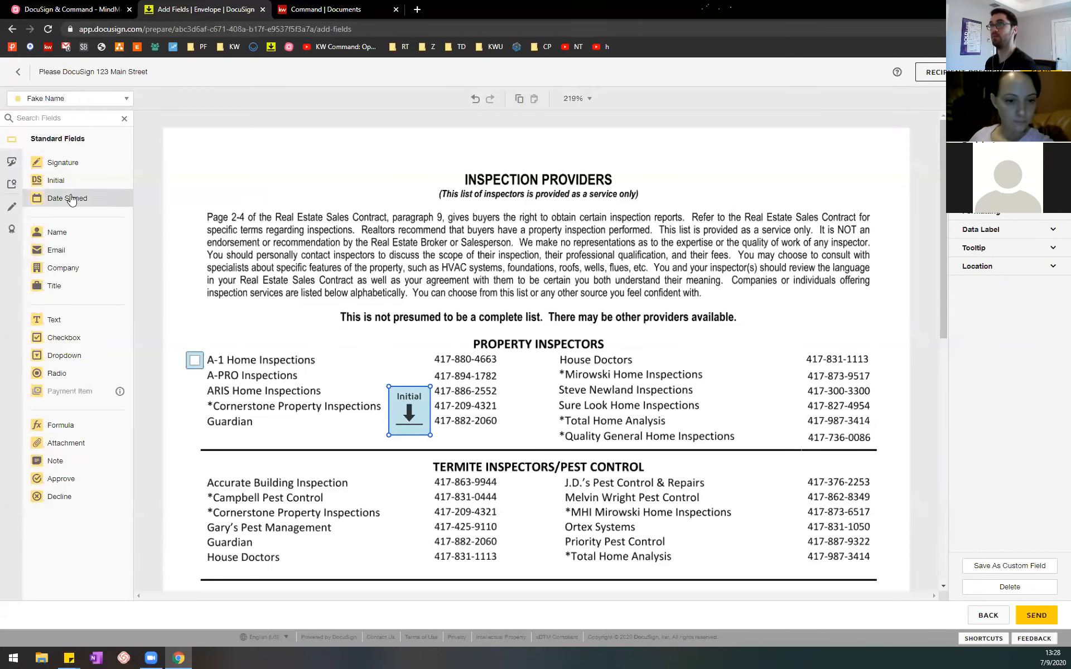
{"action": "left_click_drag", "start_coordinate": [72, 180], "coordinate": [744, 381]}
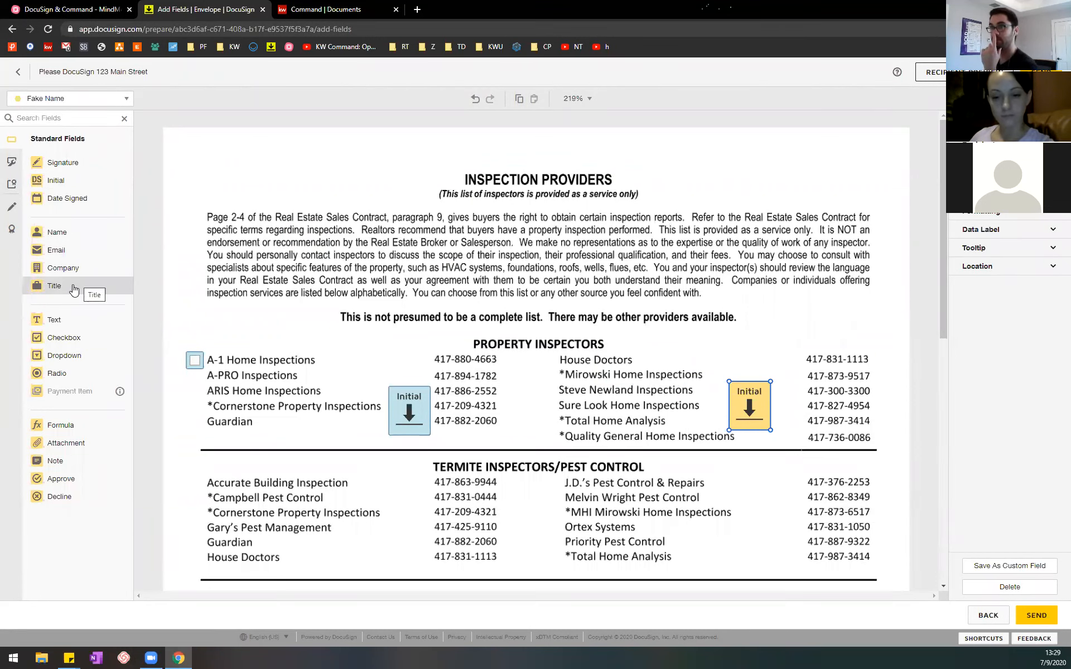
Step: Add a widened Buyer One text field above the INSPECTION PROVIDERS heading reading "Hey, here's some details sdkl;fjkl;sdfj;klsdfsdfsdf"
{"action": "left_click_drag", "start_coordinate": [71, 319], "coordinate": [481, 149]}
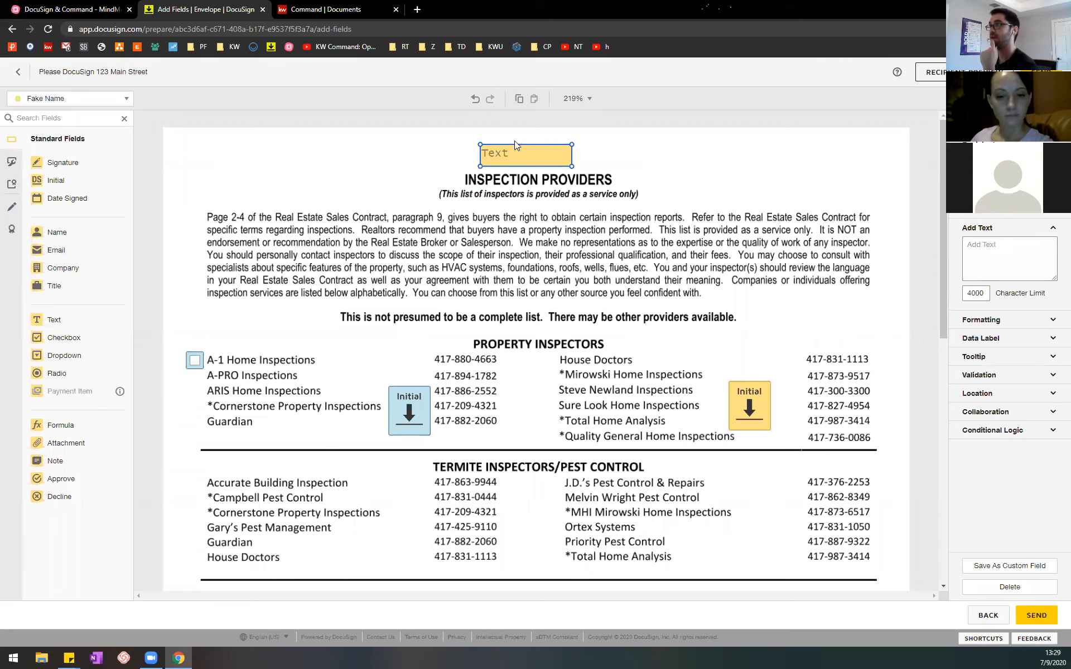
{"action": "left_click", "coordinate": [989, 247]}
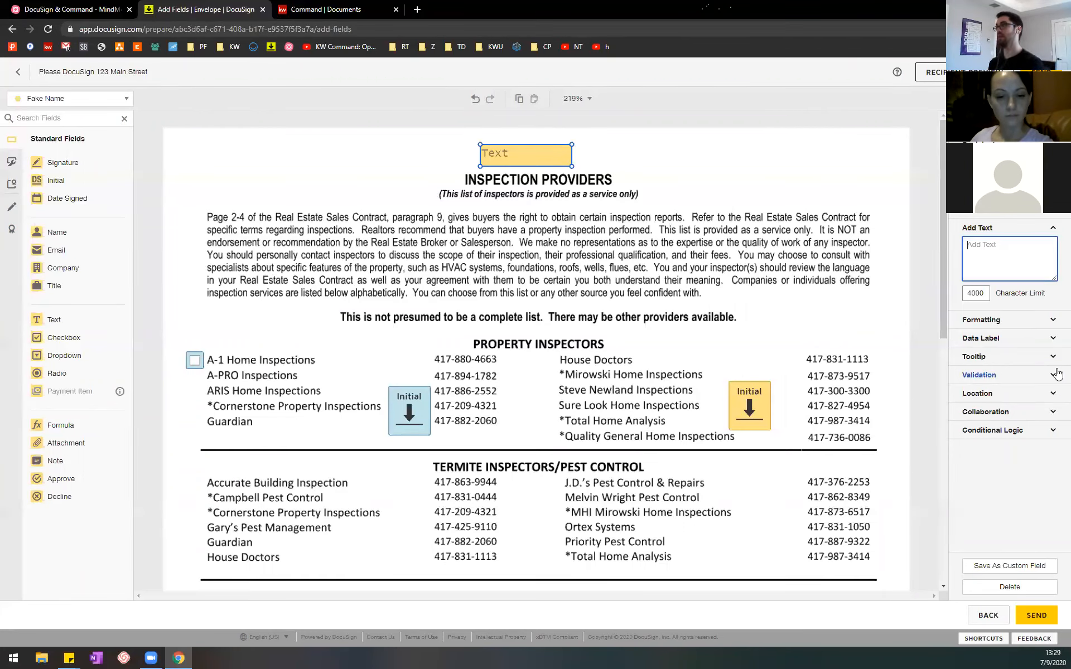
{"action": "type", "text": "Hey, here's some details"}
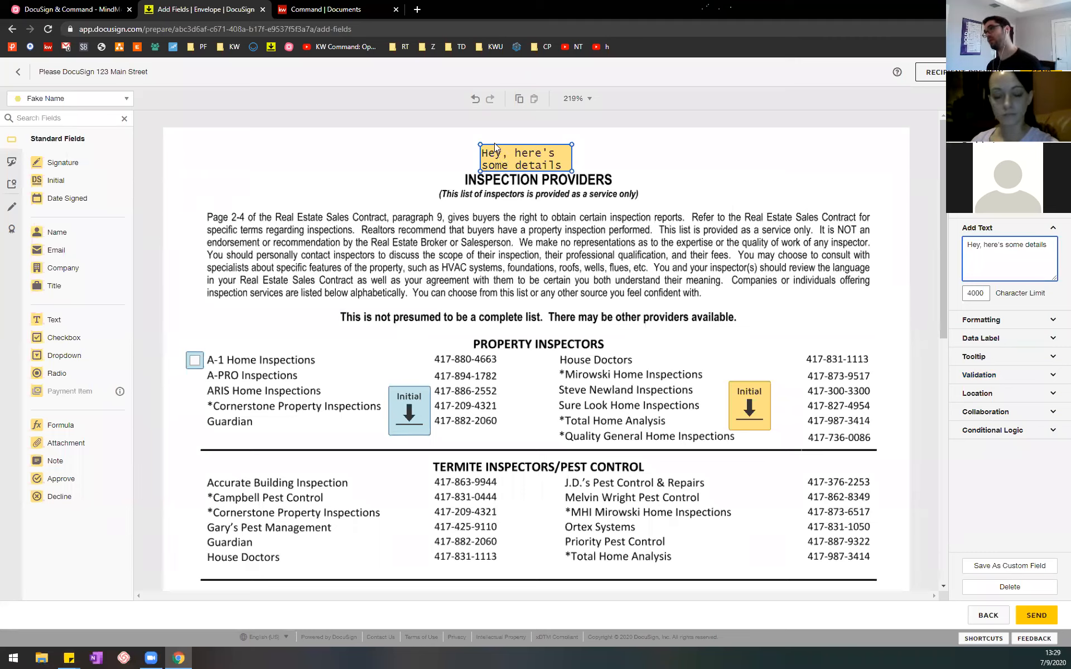
{"action": "left_click_drag", "start_coordinate": [572, 172], "coordinate": [807, 165]}
{"action": "left_click", "coordinate": [646, 152]}
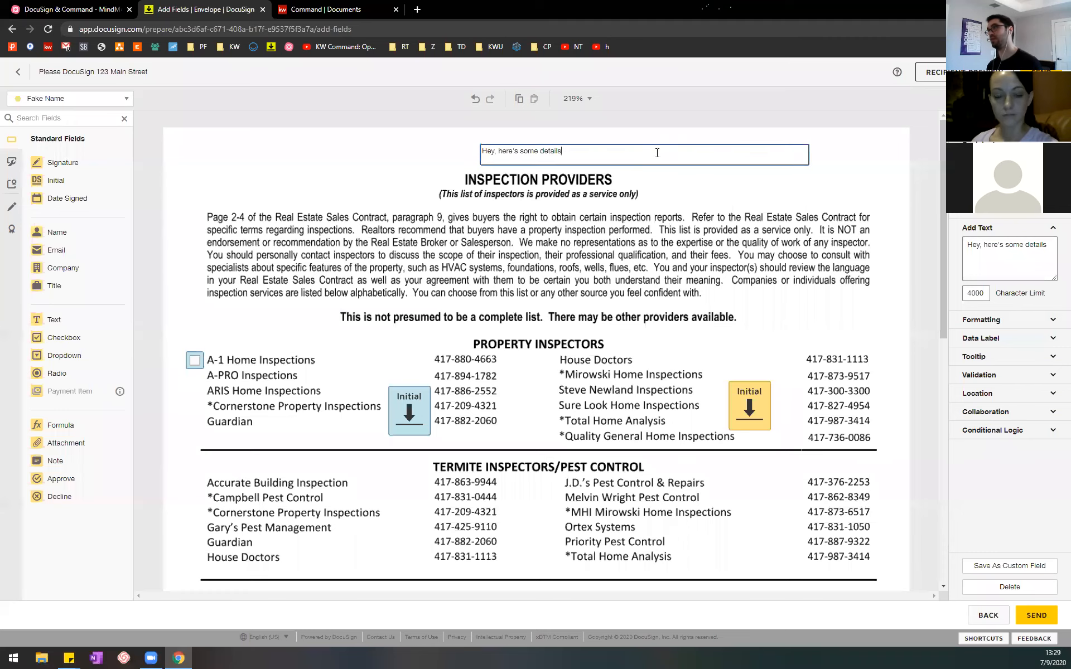
{"action": "type", "text": "sdkl;fjkl;sdfj;klsdfsdfsdf"}
{"action": "left_click", "coordinate": [681, 306]}
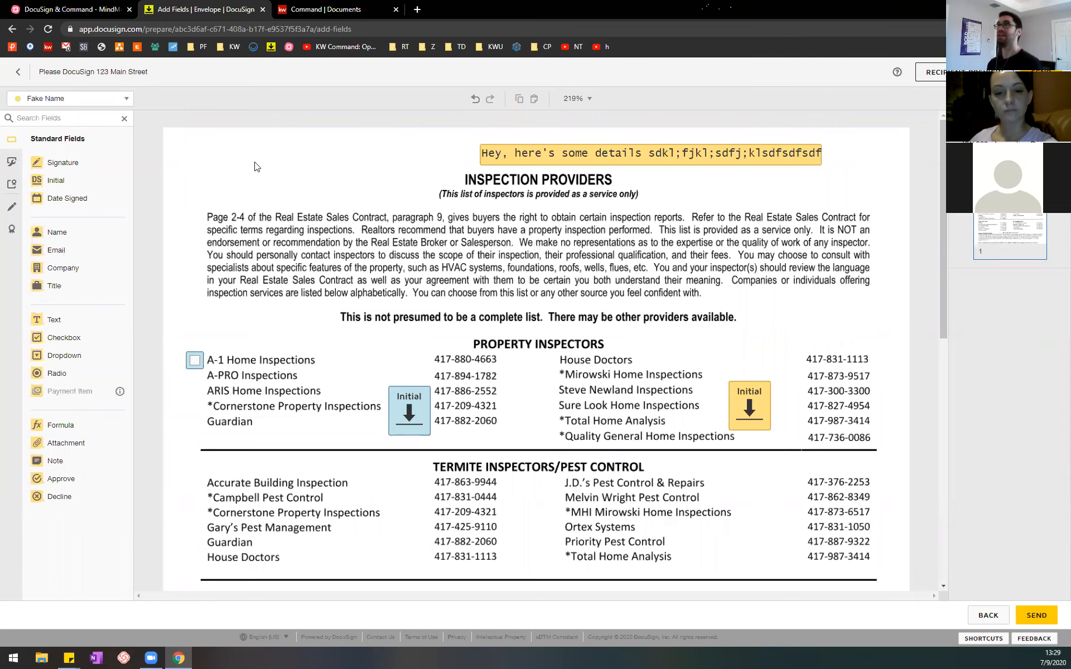
Step: Select the MindMeister note on RECIPIENT PREVIEW, and return to DocuSign to open the recipient preview
{"action": "scroll", "coordinate": [558, 386], "scroll_direction": "down", "scroll_amount": 8}
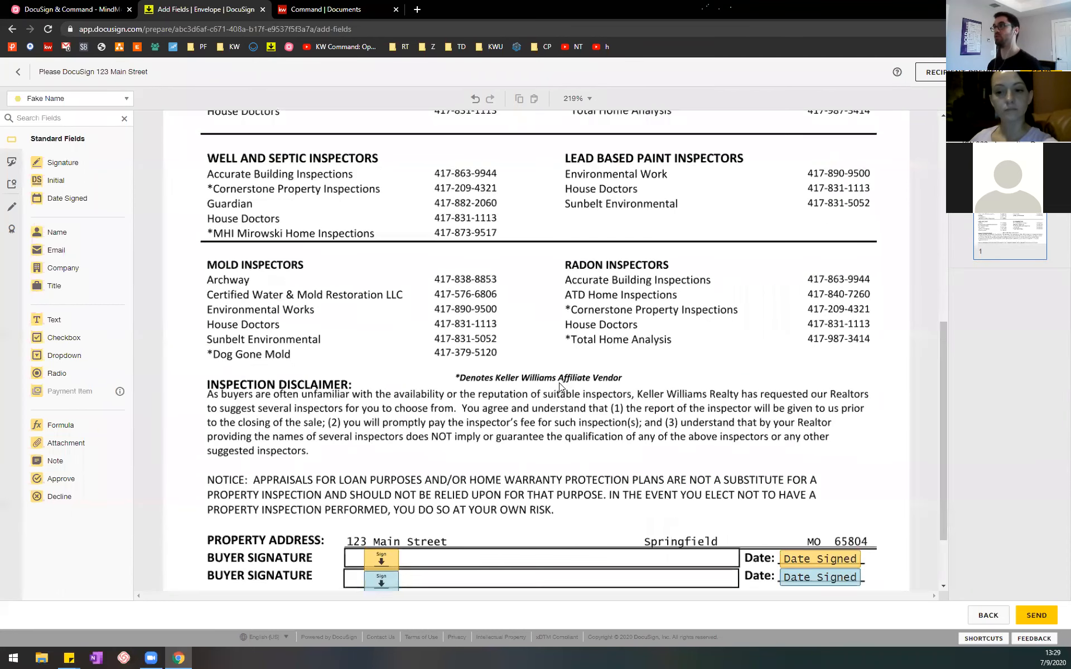
{"action": "scroll", "coordinate": [725, 474], "scroll_direction": "down", "scroll_amount": 2}
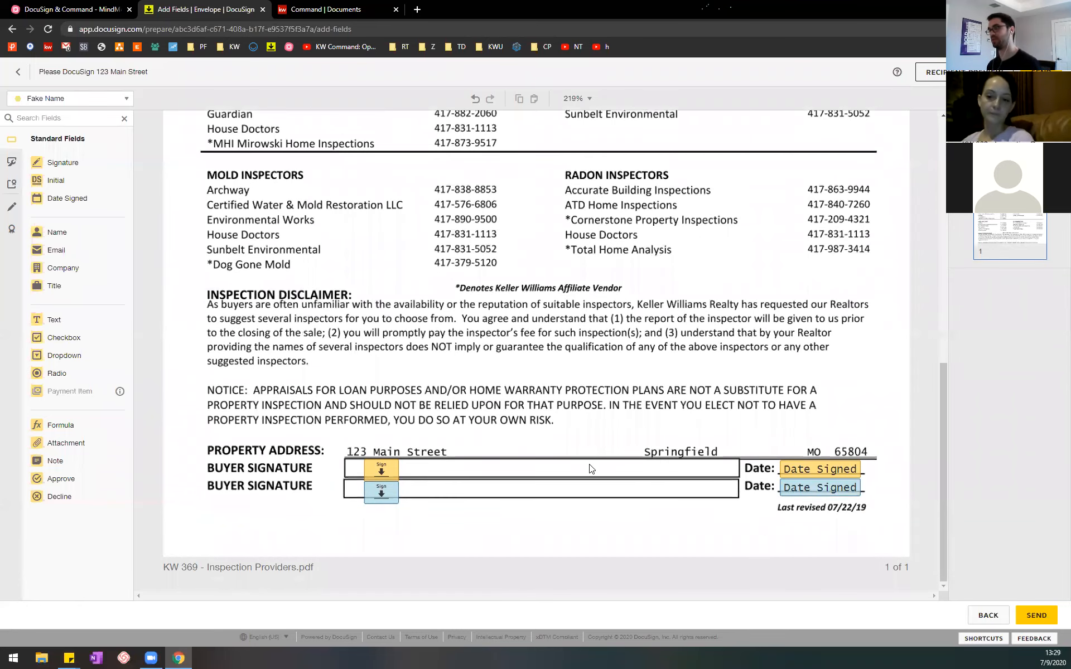
{"action": "left_click", "coordinate": [72, 10]}
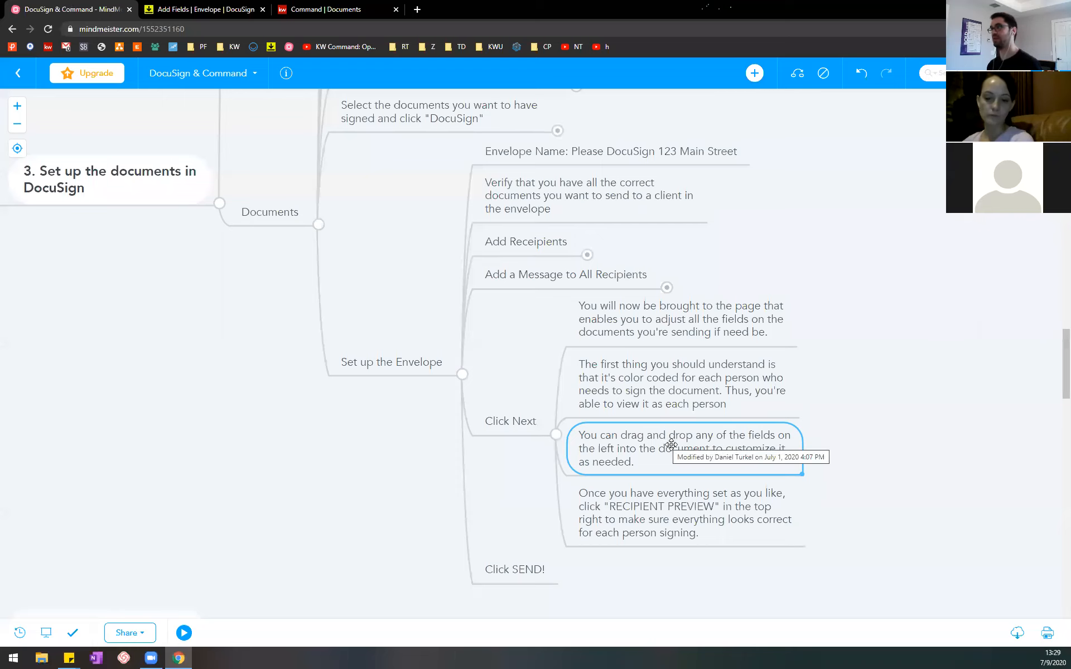
{"action": "left_click", "coordinate": [668, 509]}
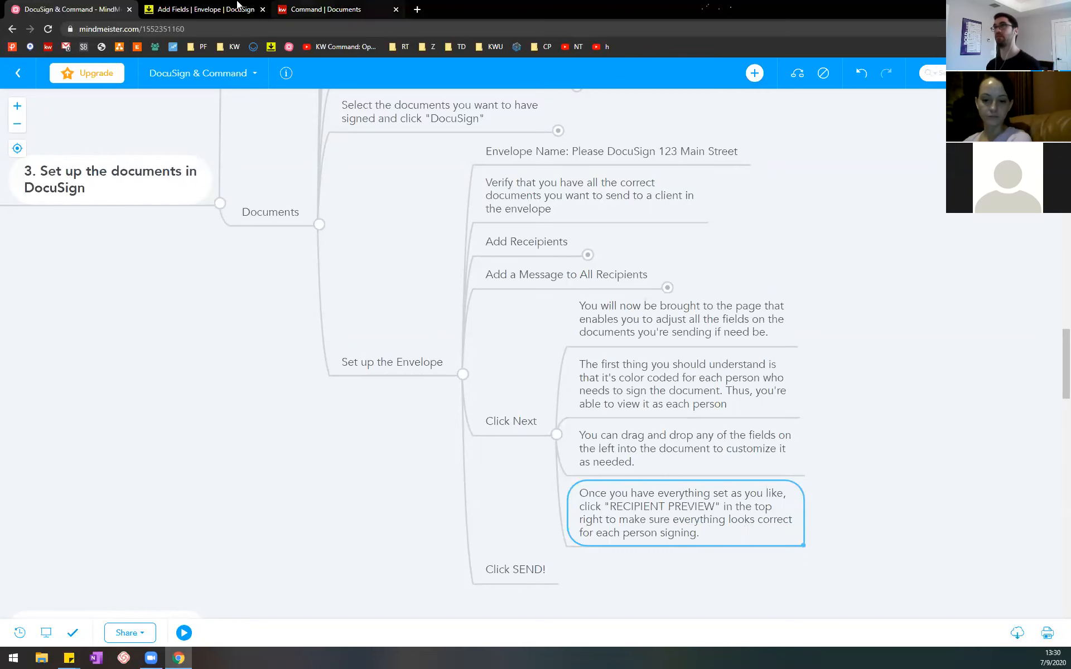
{"action": "left_click", "coordinate": [201, 9]}
{"action": "scroll", "coordinate": [765, 310], "scroll_direction": "up", "scroll_amount": 10}
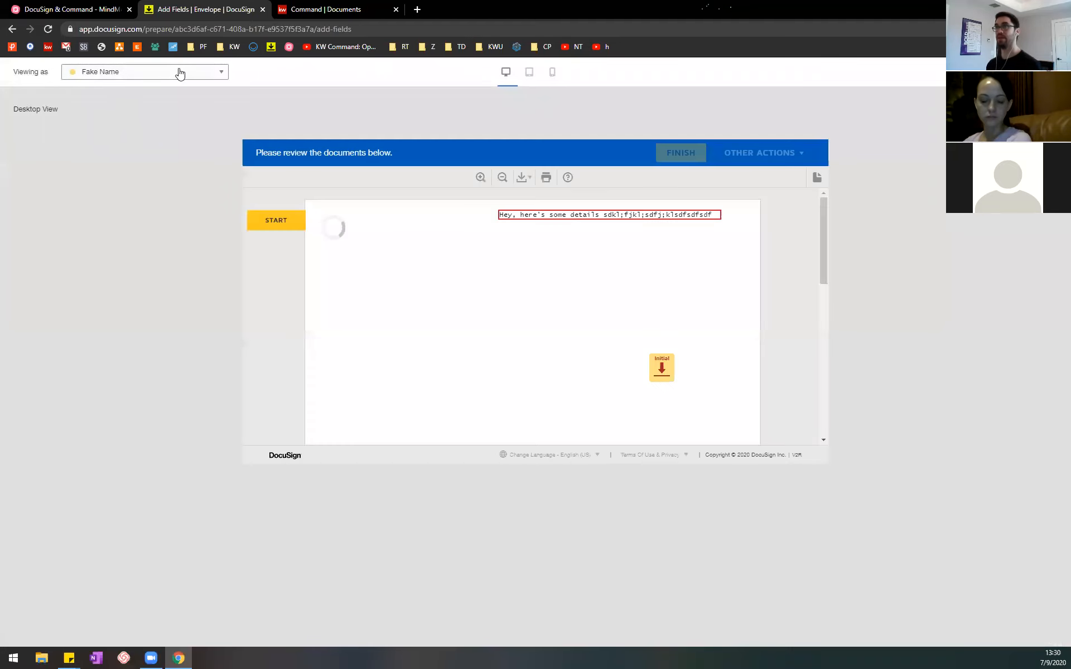
{"action": "mouse_move", "coordinate": [823, 227]}
{"action": "left_mouse_down"}
{"action": "mouse_move", "coordinate": [829, 389]}
{"action": "mouse_move", "coordinate": [829, 222]}
{"action": "left_mouse_up"}
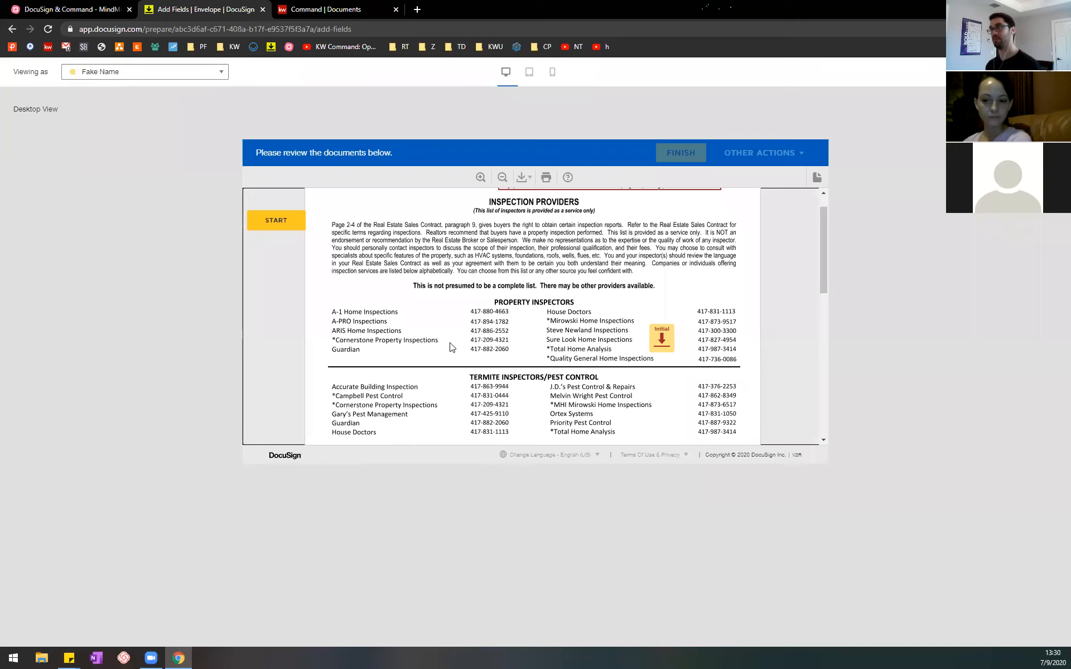
{"action": "scroll", "coordinate": [449, 347], "scroll_direction": "up", "scroll_amount": 1}
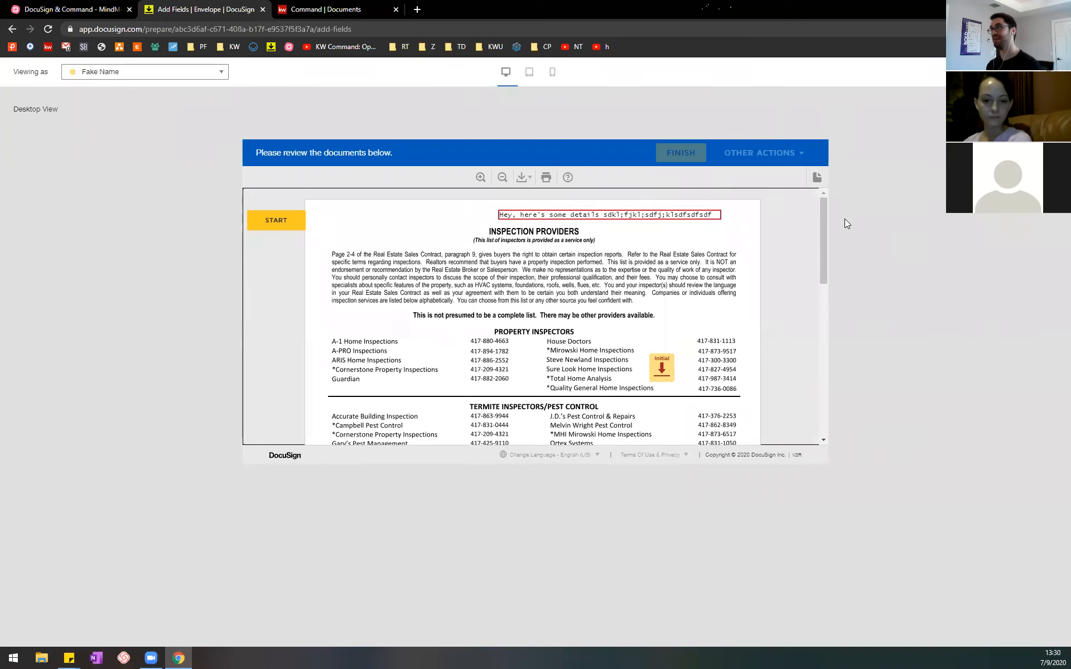
{"action": "left_click_drag", "start_coordinate": [824, 209], "coordinate": [829, 399]}
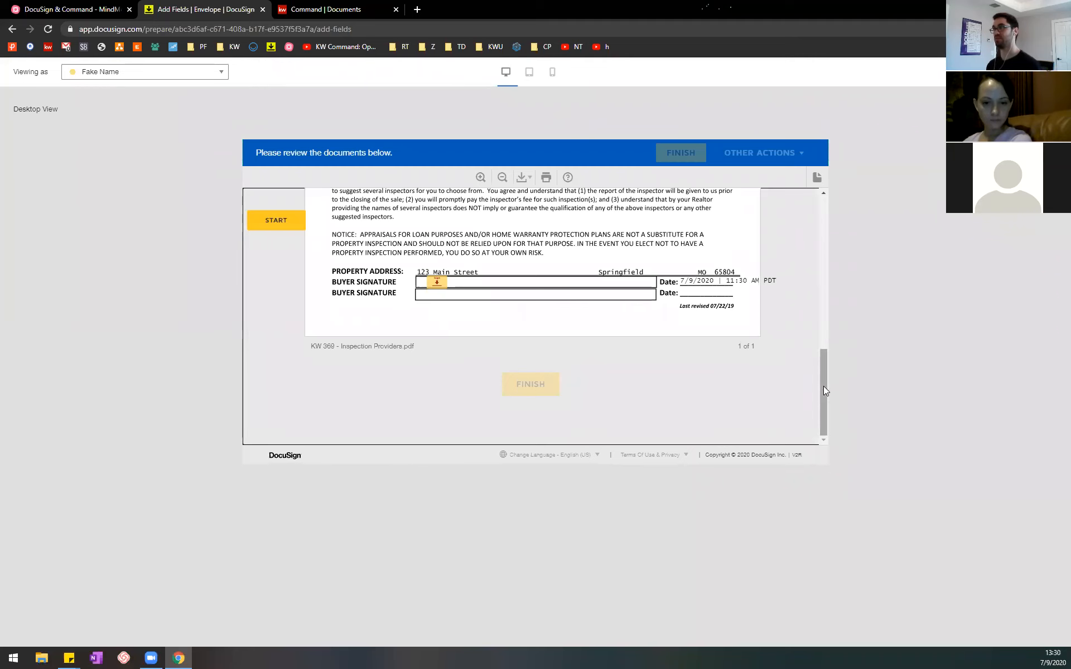
{"action": "left_click_drag", "start_coordinate": [826, 391], "coordinate": [822, 191]}
{"action": "left_click_drag", "start_coordinate": [815, 238], "coordinate": [806, 165]}
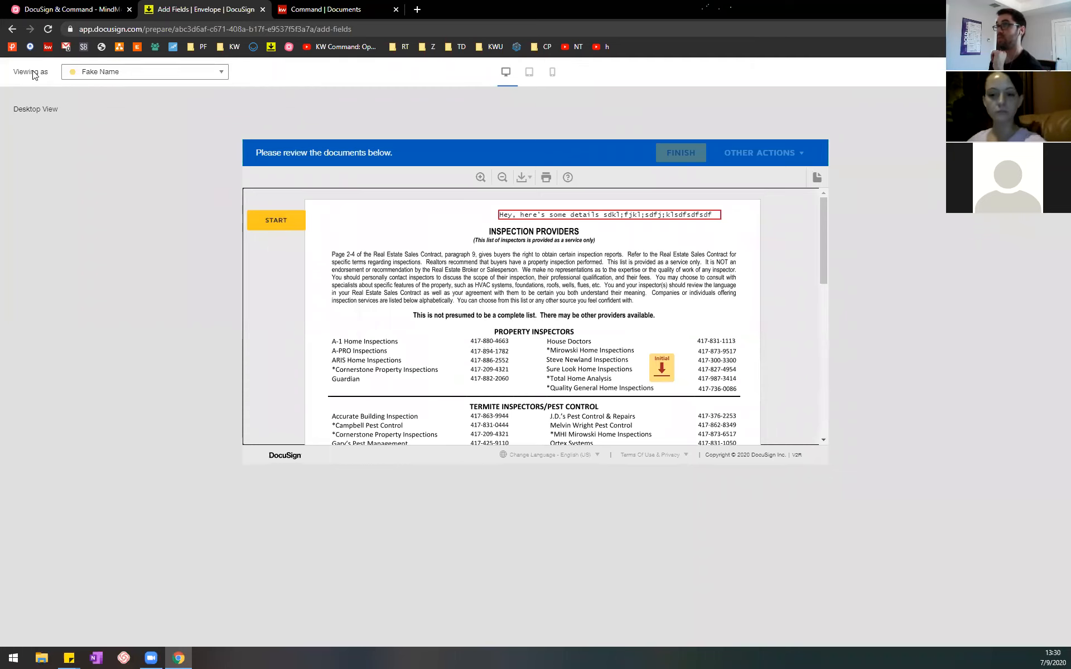
{"action": "left_click", "coordinate": [167, 79]}
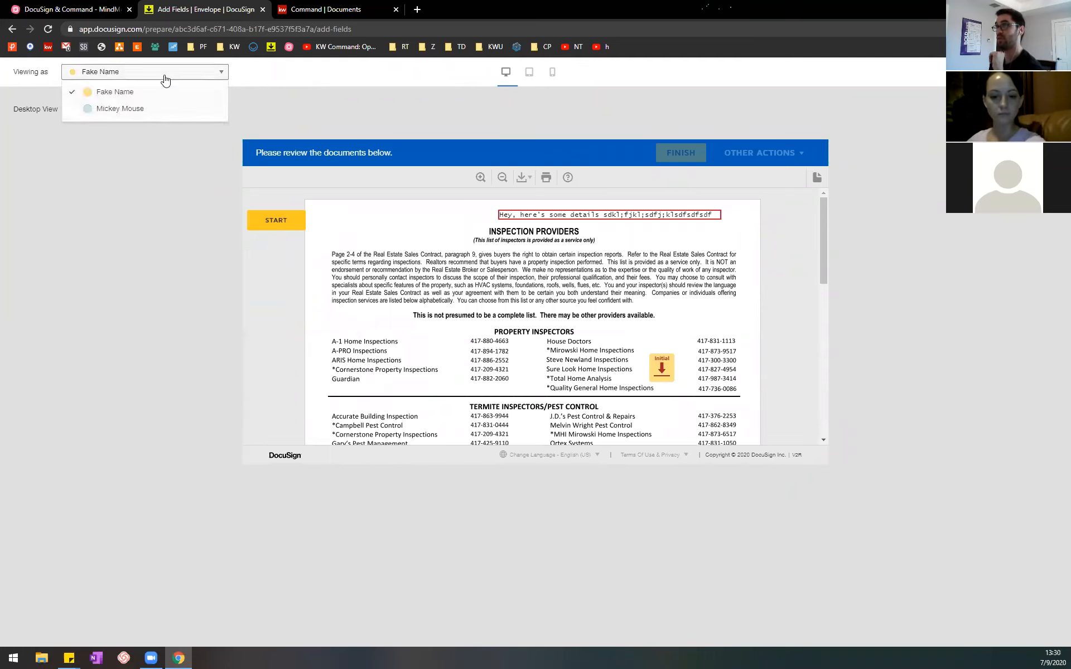
{"action": "left_click", "coordinate": [285, 77]}
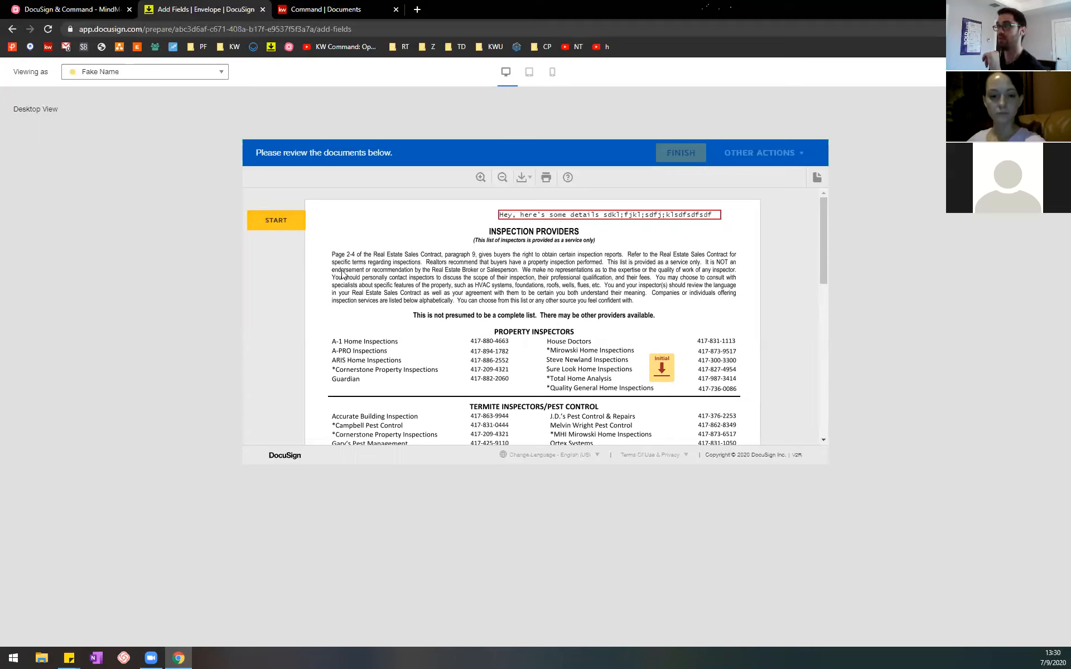
Step: Walk through the guided signing preview as Buyer One, filling in the Initial field and the buyer signature
{"action": "left_click", "coordinate": [277, 223]}
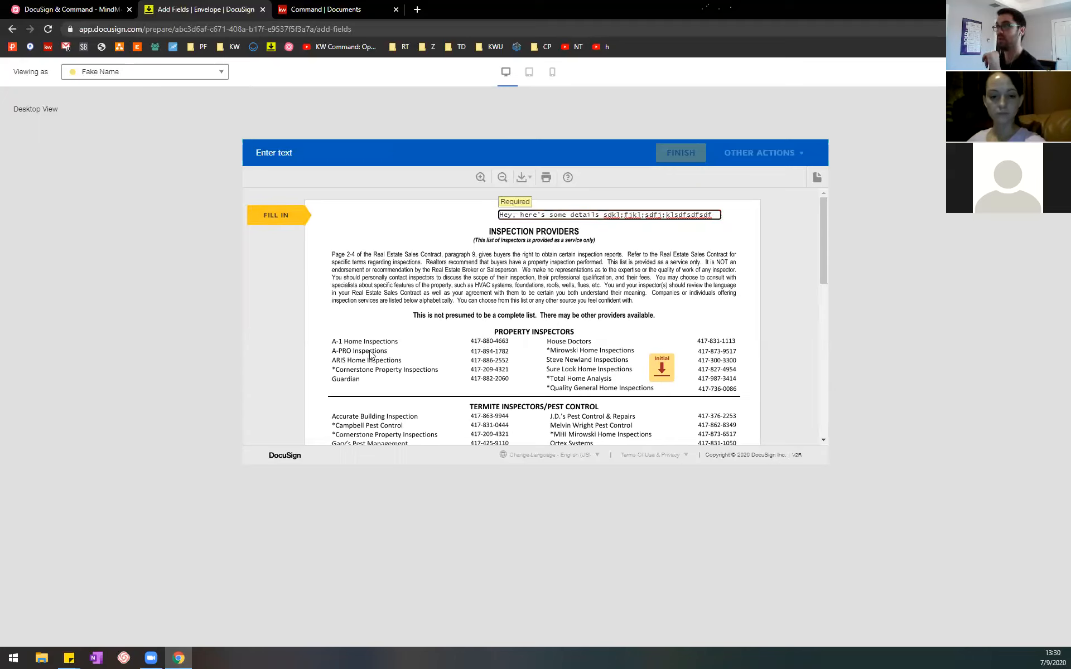
{"action": "left_click", "coordinate": [272, 218]}
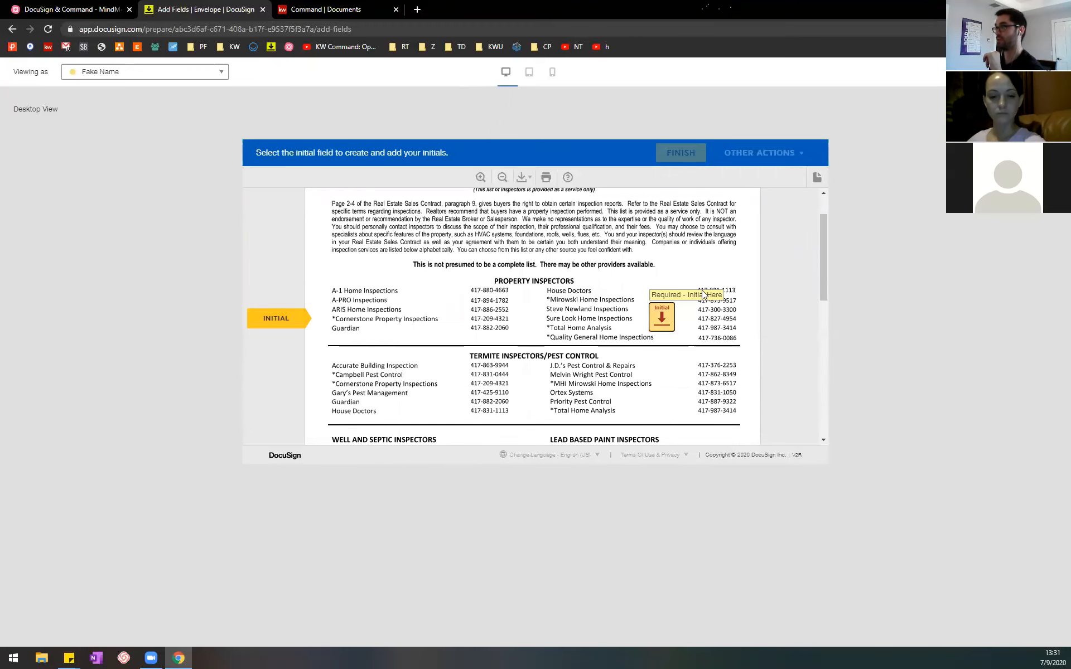
{"action": "left_click", "coordinate": [666, 317]}
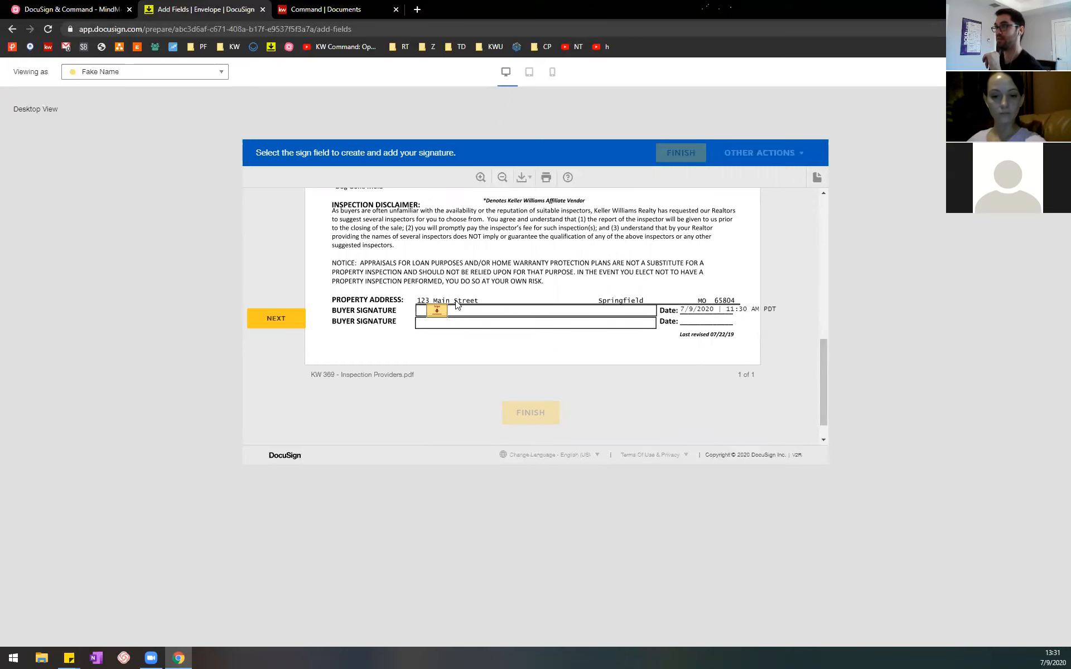
{"action": "left_click", "coordinate": [436, 311]}
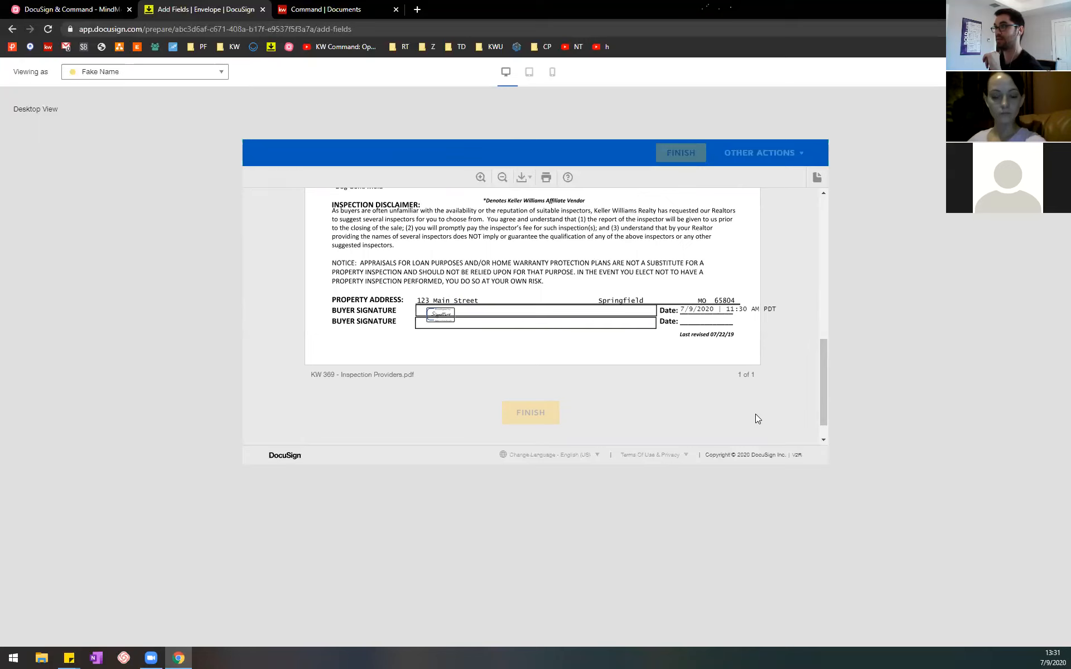
{"action": "scroll", "coordinate": [575, 307], "scroll_direction": "down", "scroll_amount": 1}
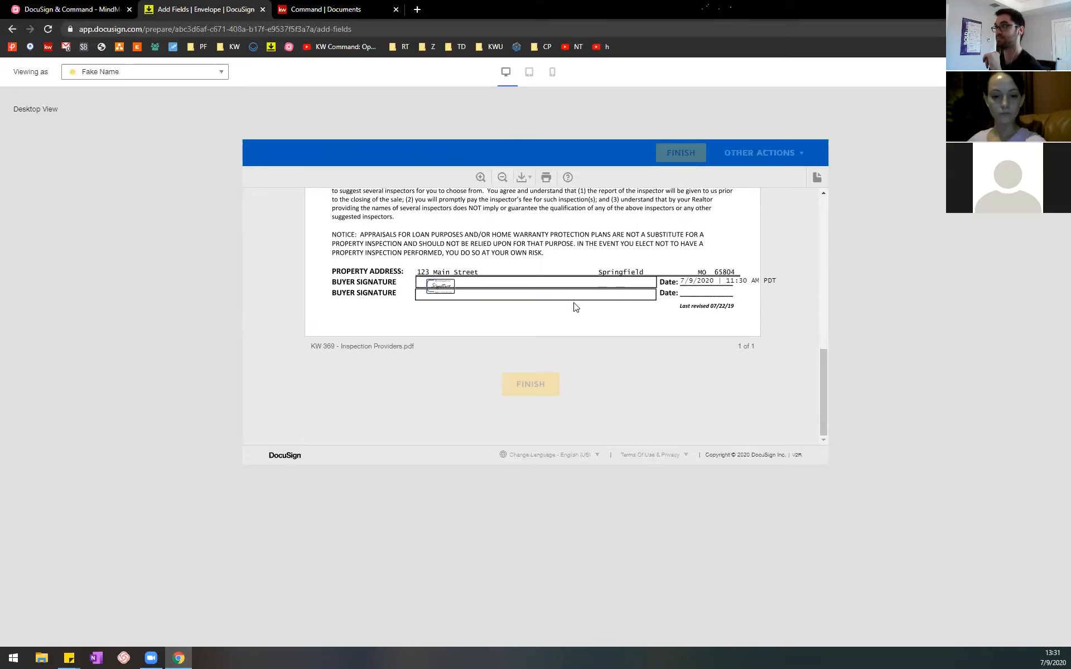
Step: Test the text field above the heading in the preview by inserting "gdfg" and clearing its whole content
{"action": "scroll", "coordinate": [540, 328], "scroll_direction": "up", "scroll_amount": 10}
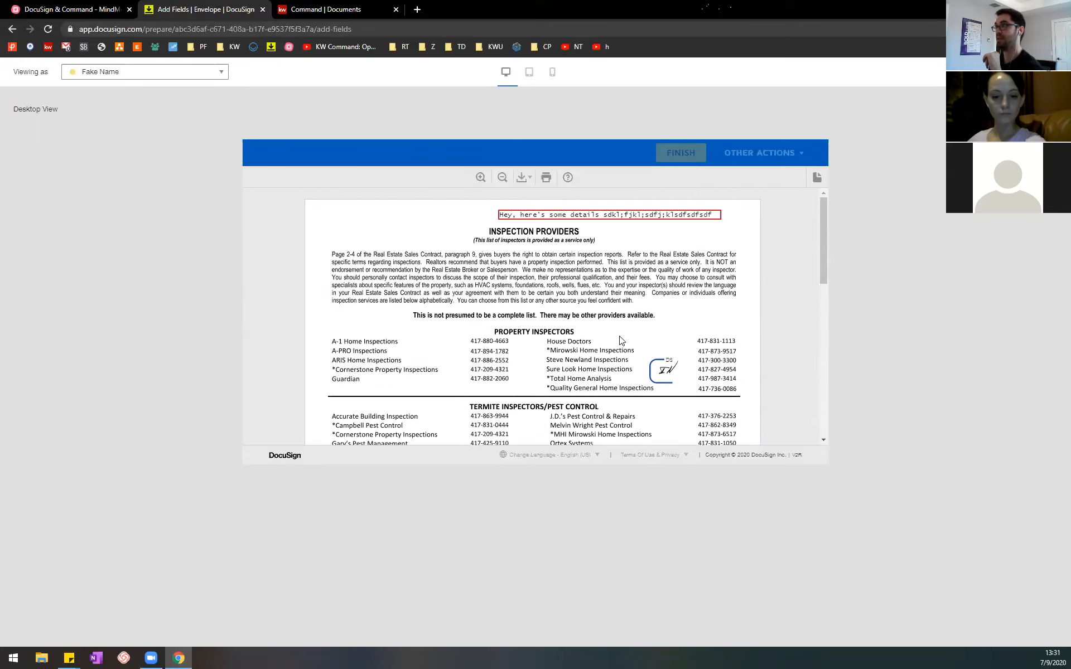
{"action": "left_click", "coordinate": [523, 215]}
{"action": "type", "text": "gdfg"}
{"action": "left_click", "coordinate": [582, 256]}
{"action": "left_click", "coordinate": [609, 217]}
{"action": "key", "text": "ctrl+a"}
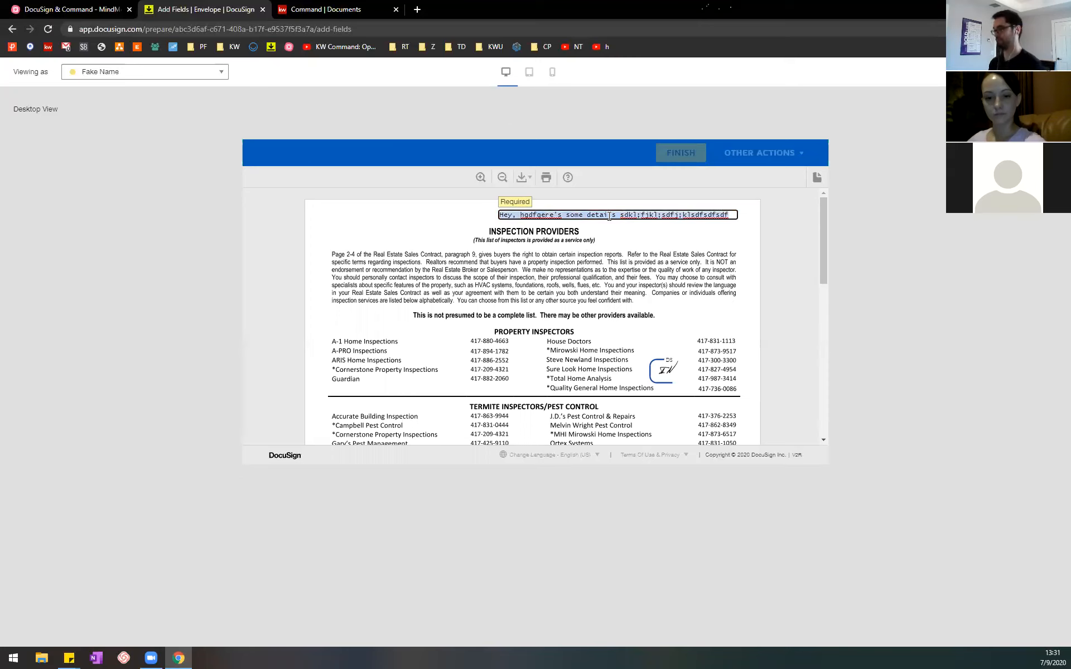
{"action": "key", "text": "BackSpace"}
{"action": "left_click", "coordinate": [609, 248]}
Step: Check the Finish option at the end of the previewed form, and return to the emptied text field
{"action": "left_click", "coordinate": [280, 320]}
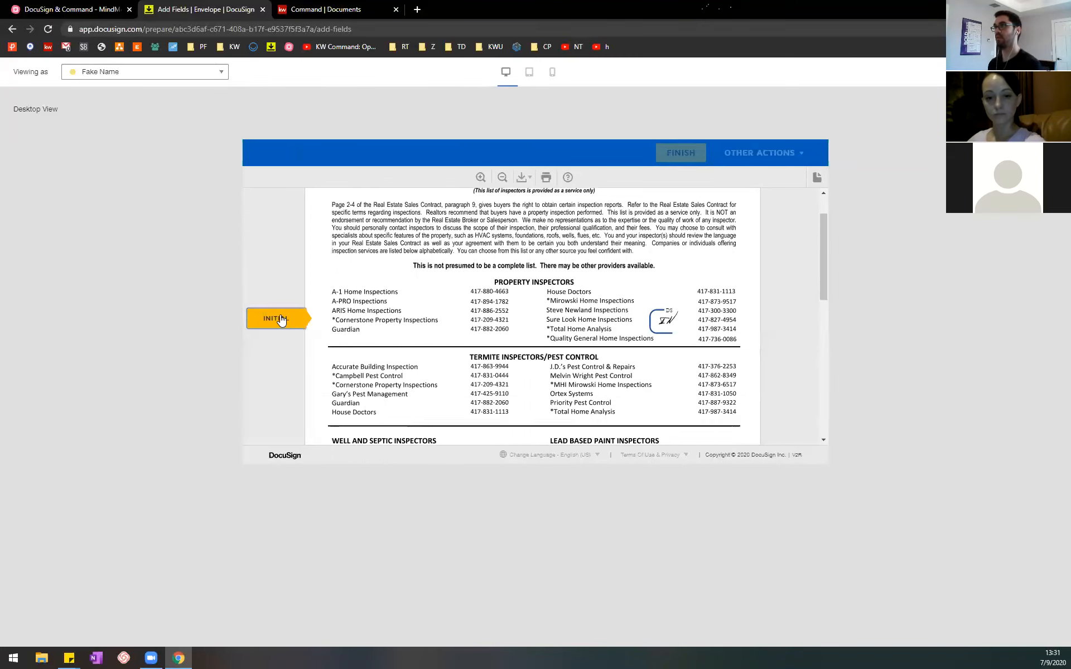
{"action": "scroll", "coordinate": [515, 393], "scroll_direction": "down", "scroll_amount": 5}
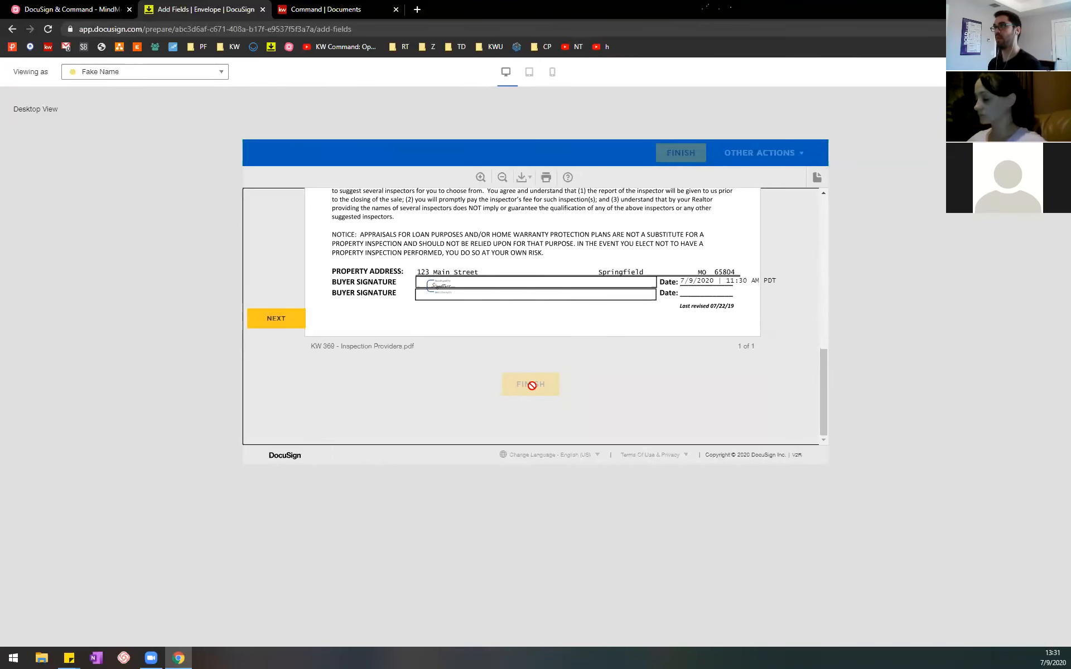
{"action": "scroll", "coordinate": [547, 332], "scroll_direction": "up", "scroll_amount": 10}
{"action": "left_click", "coordinate": [636, 215]}
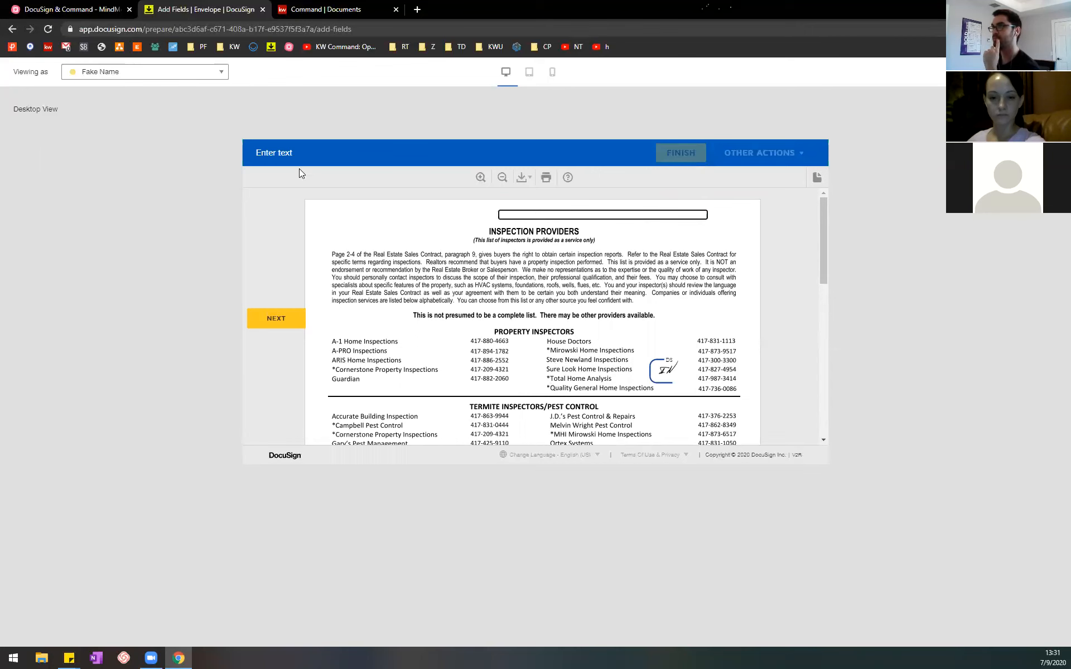
Step: Leave the recipient preview and delete the text field above the INSPECTION PROVIDERS heading
{"action": "left_click", "coordinate": [1048, 71]}
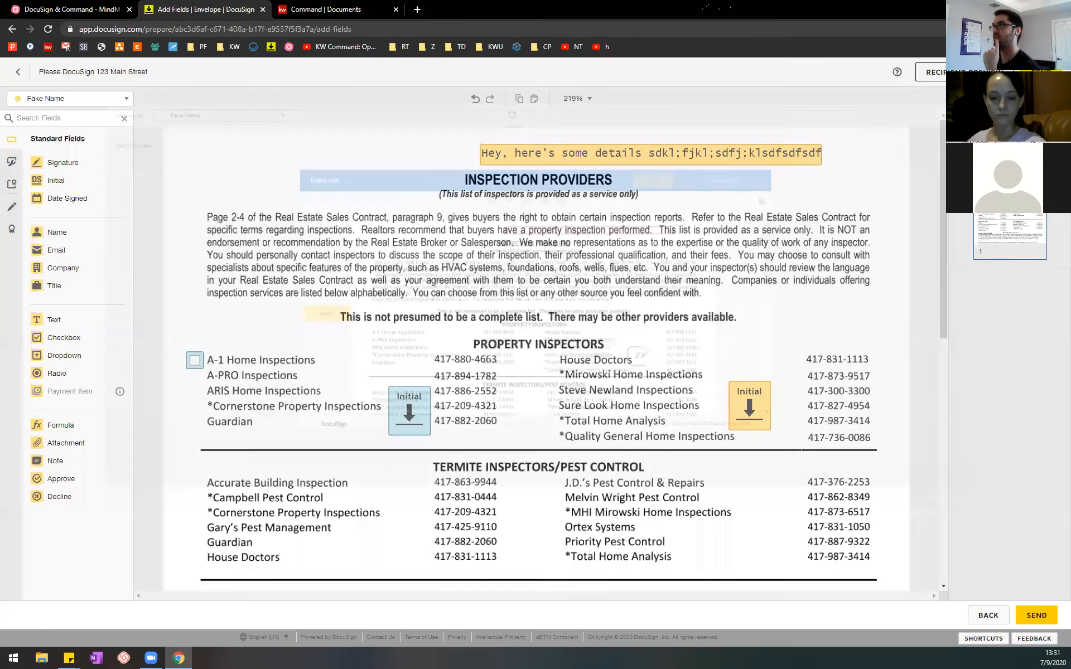
{"action": "left_click", "coordinate": [673, 150]}
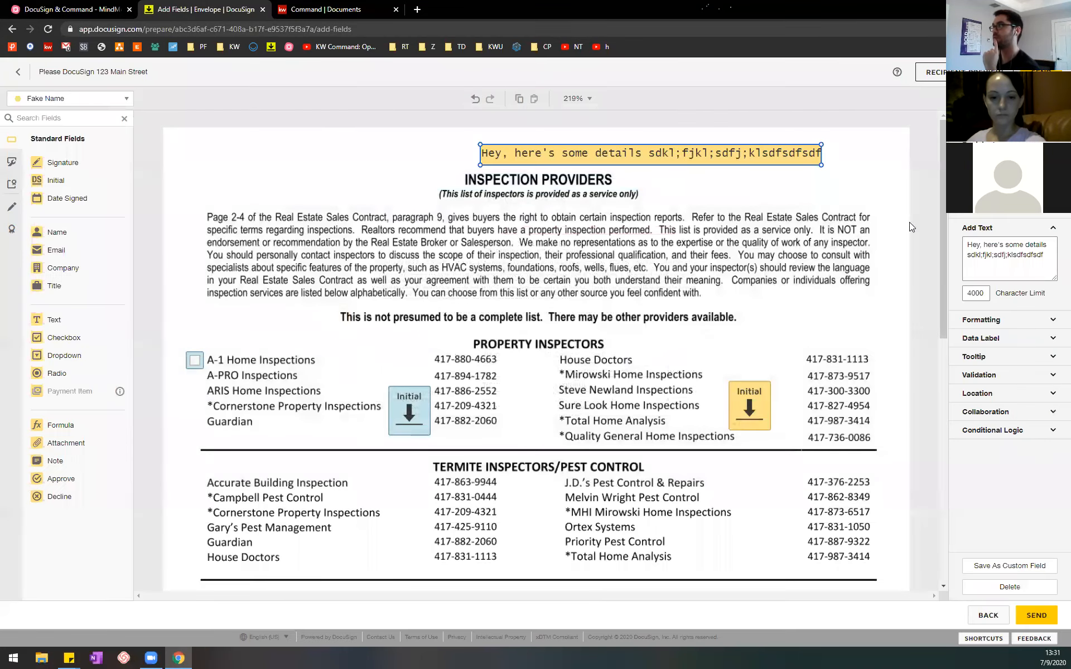
{"action": "left_click", "coordinate": [998, 587]}
Step: Reopen the recipient preview as the first recipient and walk through guided signing, filling the Initial field and the buyer signature
{"action": "left_click", "coordinate": [970, 71]}
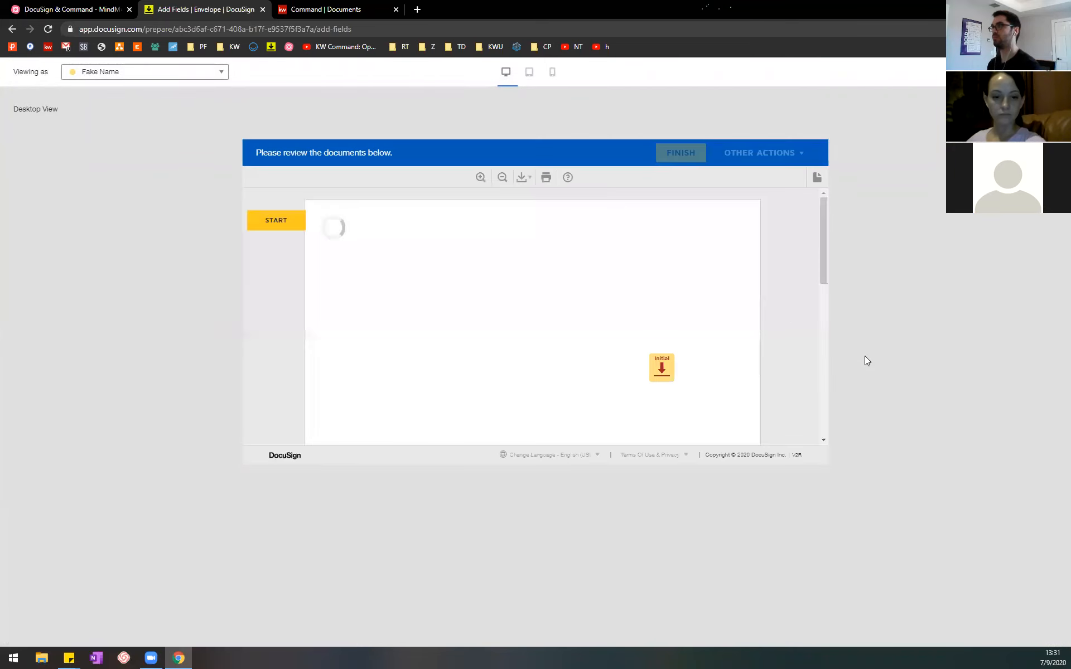
{"action": "left_click", "coordinate": [295, 218]}
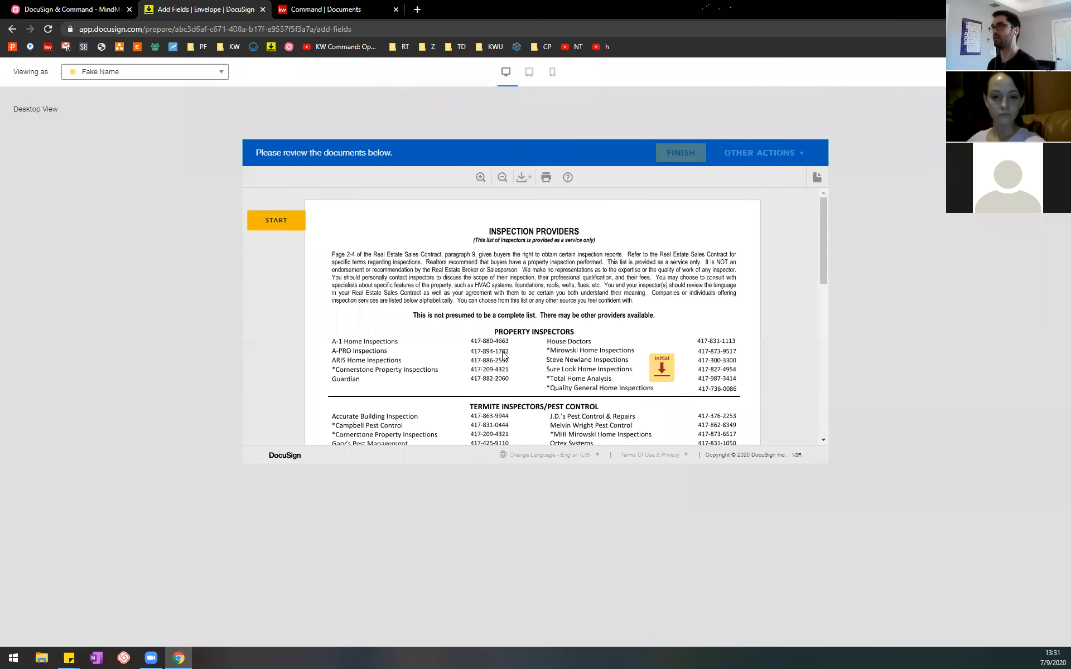
{"action": "scroll", "coordinate": [737, 441], "scroll_direction": "down", "scroll_amount": 3}
{"action": "scroll", "coordinate": [737, 441], "scroll_direction": "down", "scroll_amount": 4}
{"action": "left_click", "coordinate": [435, 303]}
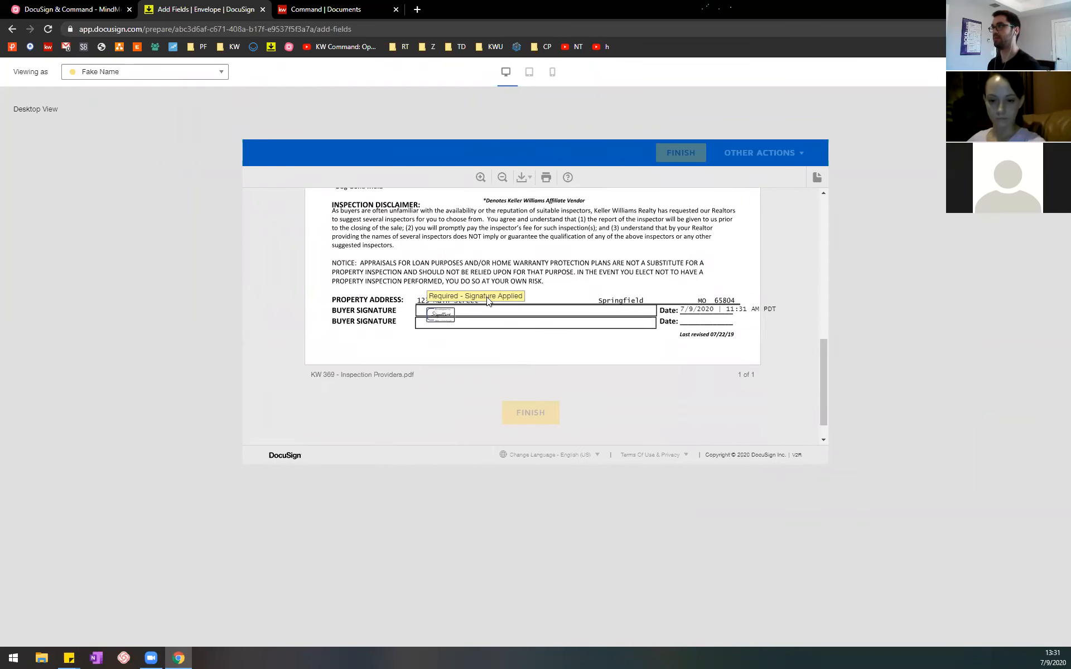
Step: Review the completed preview form from the INSPECTION PROVIDERS heading down to the signature lines and the Finish option
{"action": "scroll", "coordinate": [546, 329], "scroll_direction": "up", "scroll_amount": 8}
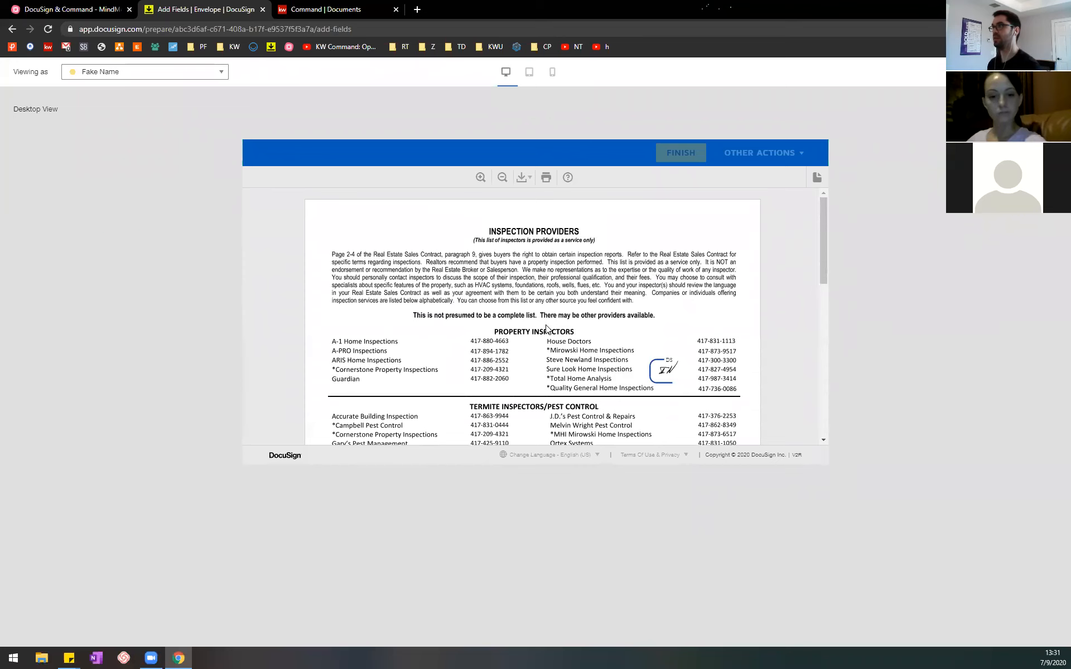
{"action": "scroll", "coordinate": [546, 329], "scroll_direction": "down", "scroll_amount": 8}
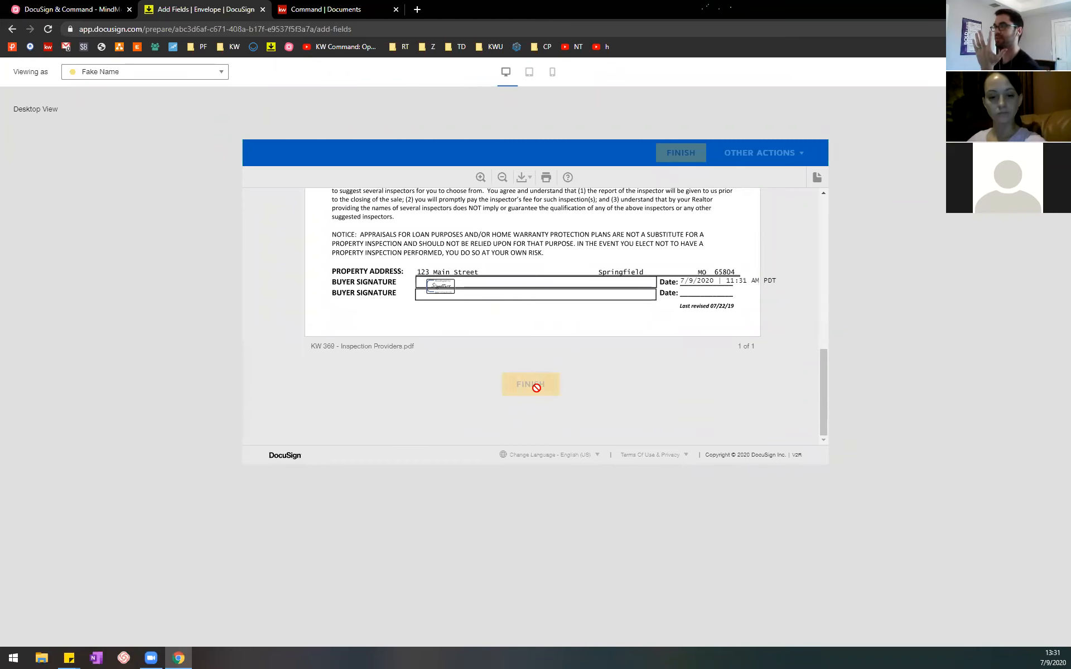
{"action": "scroll", "coordinate": [535, 389], "scroll_direction": "up", "scroll_amount": 2}
{"action": "scroll", "coordinate": [536, 388], "scroll_direction": "up", "scroll_amount": 5}
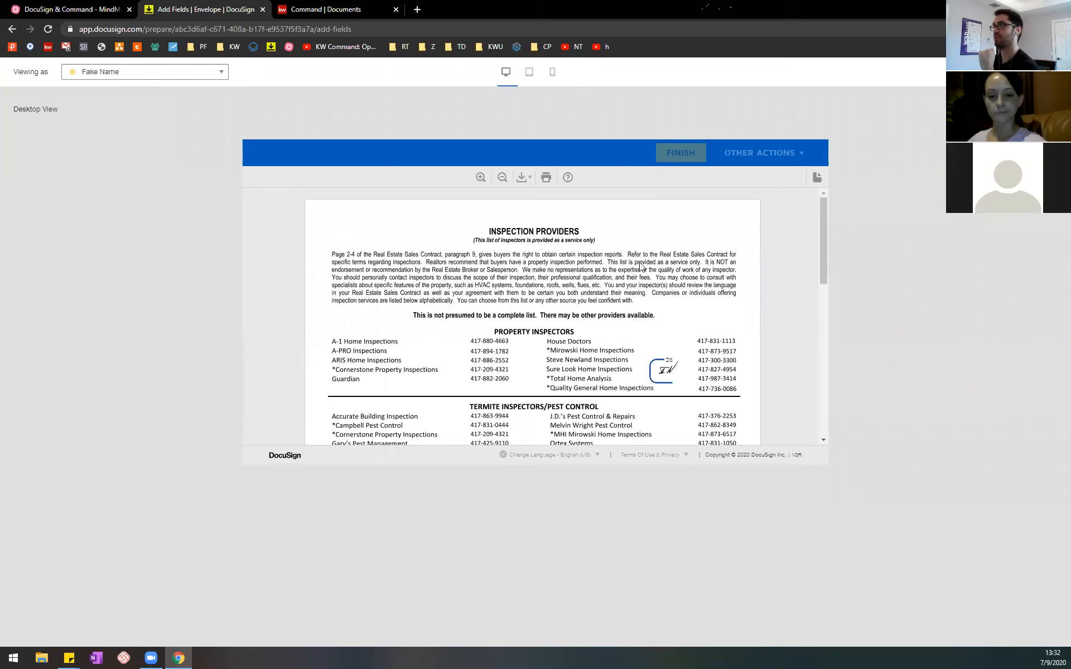
{"action": "scroll", "coordinate": [618, 286], "scroll_direction": "down", "scroll_amount": 7}
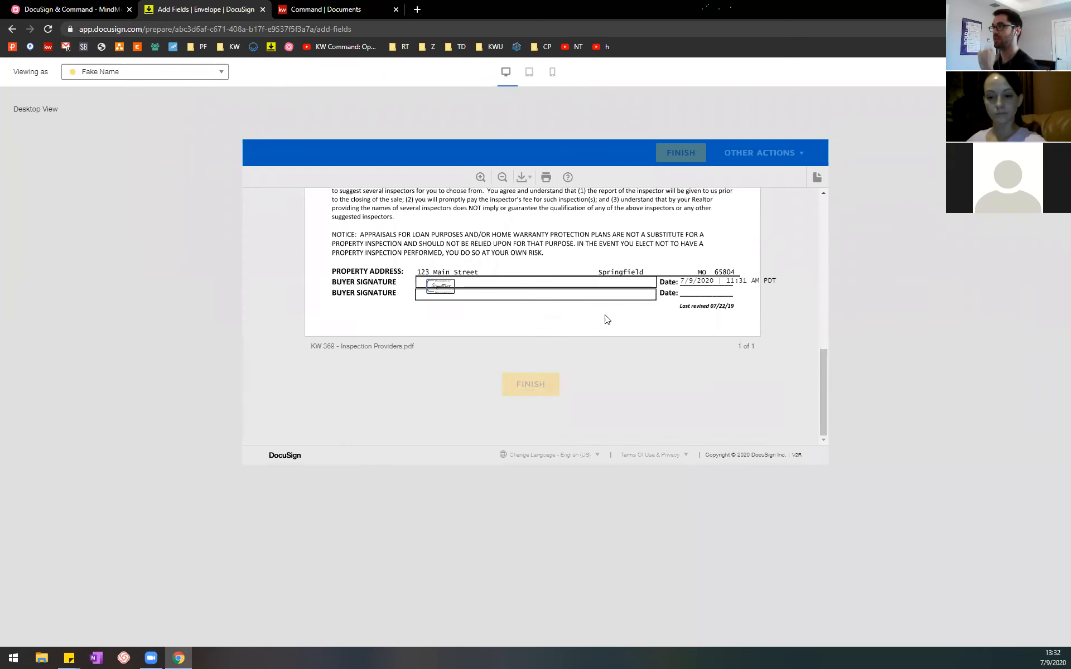
{"action": "scroll", "coordinate": [606, 319], "scroll_direction": "up", "scroll_amount": 6}
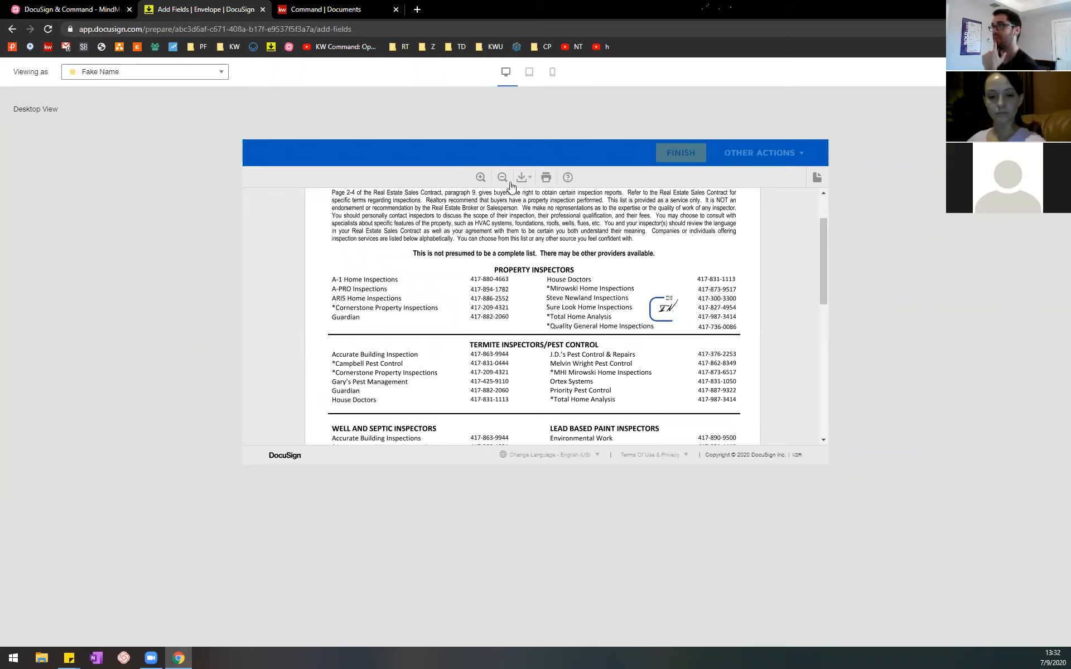
Step: Check how the form looks in the tablet and mobile previews, and return to the desktop preview
{"action": "left_click", "coordinate": [529, 71]}
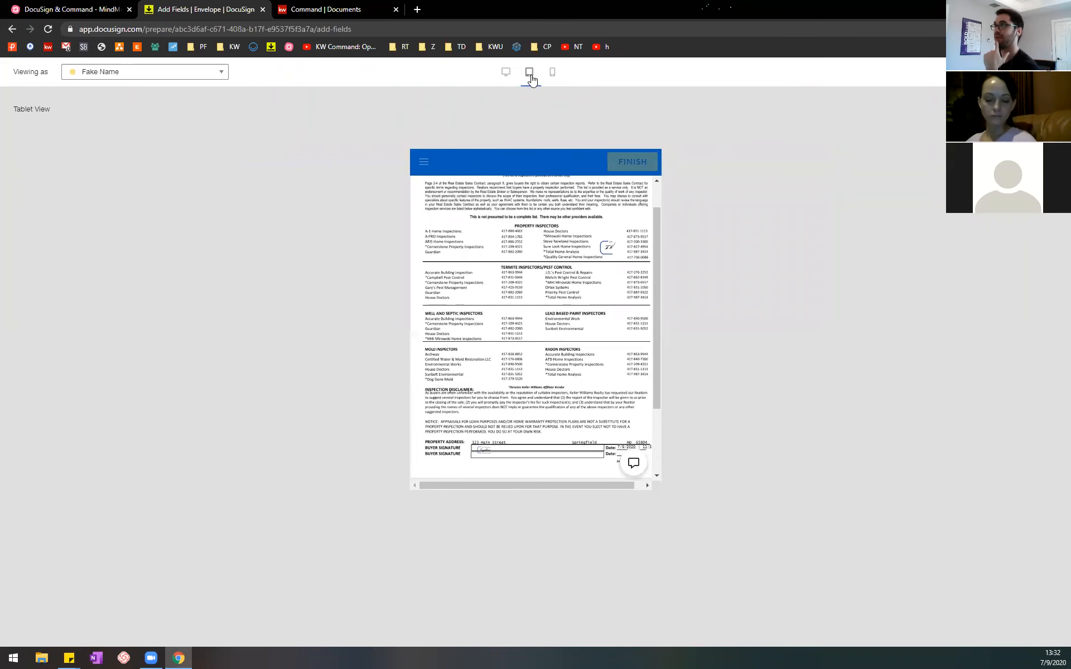
{"action": "left_click", "coordinate": [550, 73]}
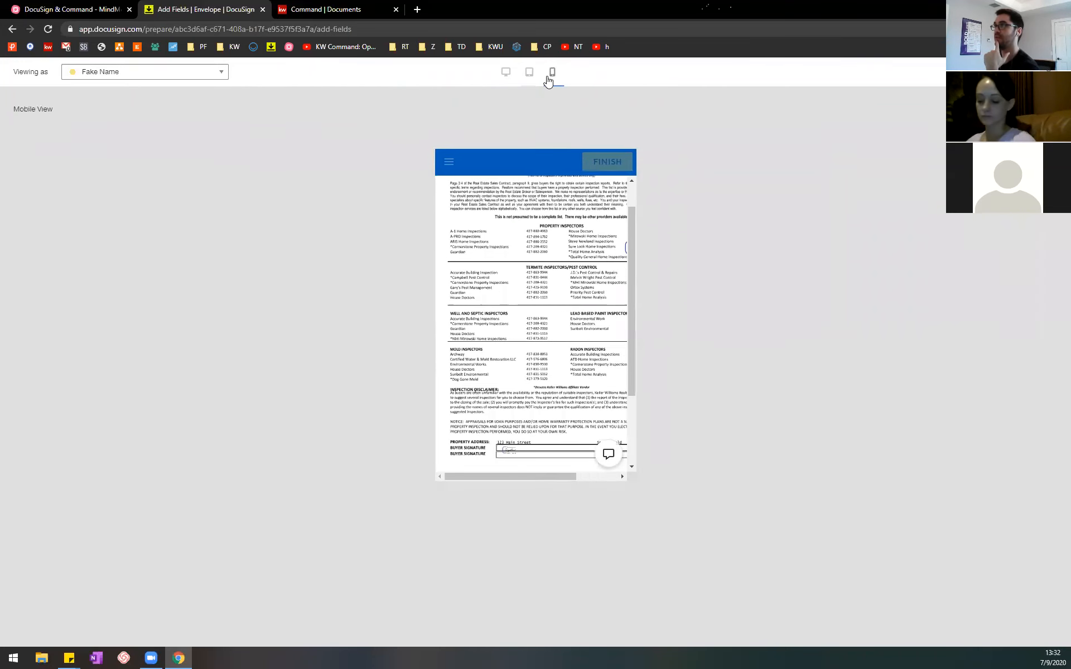
{"action": "scroll", "coordinate": [564, 280], "scroll_direction": "up", "scroll_amount": 1}
{"action": "scroll", "coordinate": [563, 280], "scroll_direction": "down", "scroll_amount": 2}
{"action": "scroll", "coordinate": [564, 280], "scroll_direction": "up", "scroll_amount": 2}
{"action": "left_click", "coordinate": [505, 71]}
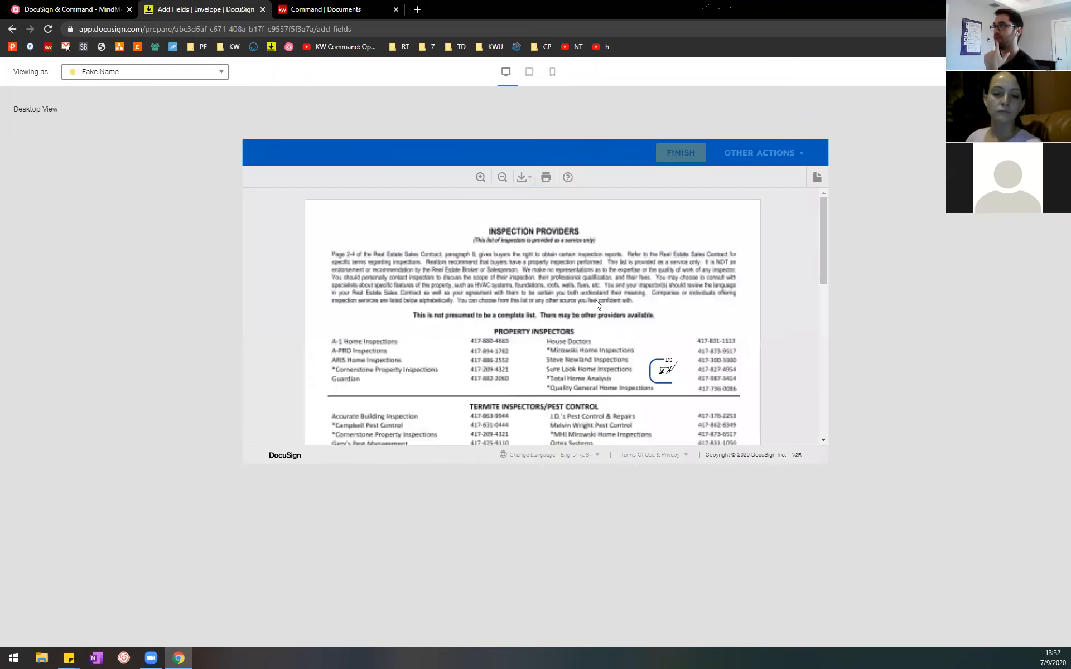
{"action": "scroll", "coordinate": [598, 296], "scroll_direction": "down", "scroll_amount": 6}
{"action": "scroll", "coordinate": [597, 290], "scroll_direction": "up", "scroll_amount": 6}
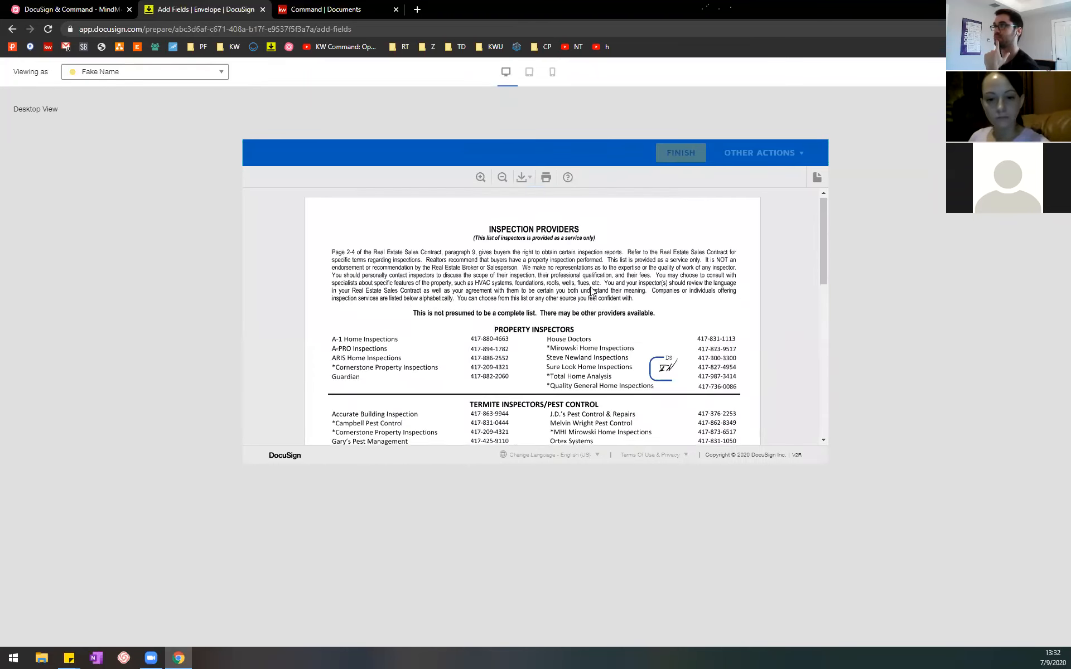
Step: Switch to the MindMeister outline and collapse the notes under "Click Next"
{"action": "left_click", "coordinate": [103, 8]}
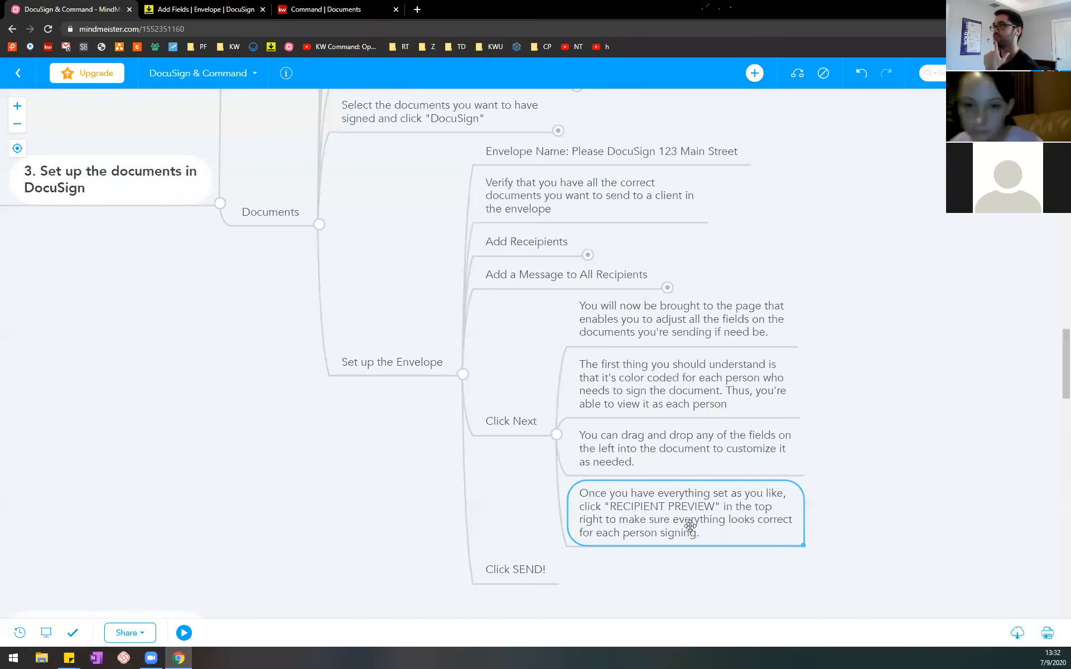
{"action": "left_click", "coordinate": [560, 438]}
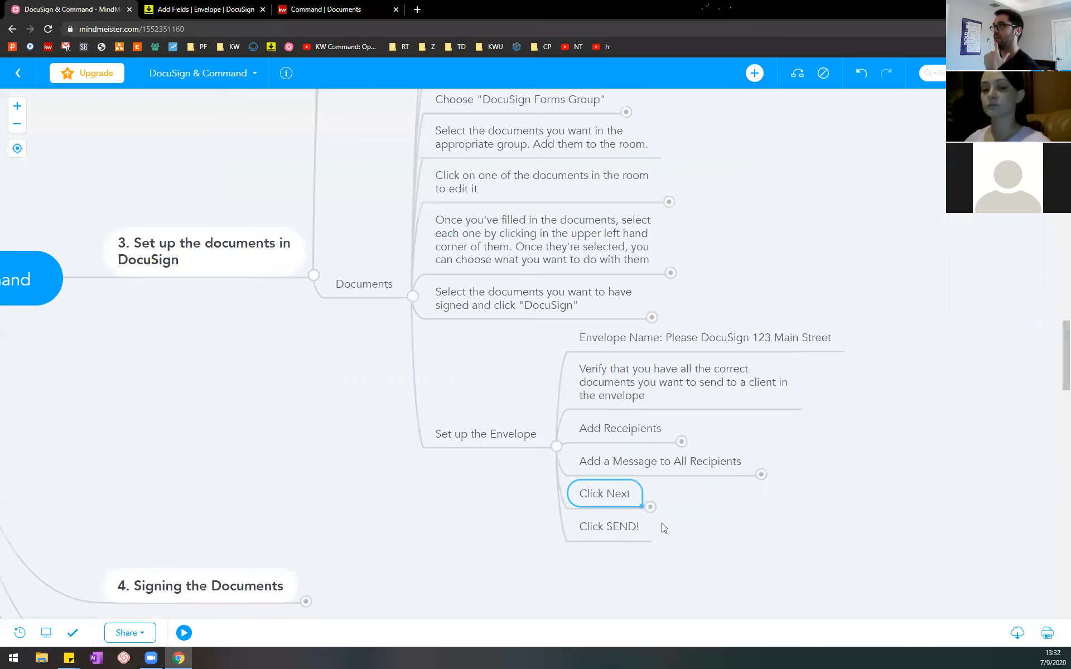
Step: Return to the DocuSign envelope, close the recipient preview, and send the "Please DocuSign 123 Main Street" envelope
{"action": "left_click", "coordinate": [217, 5]}
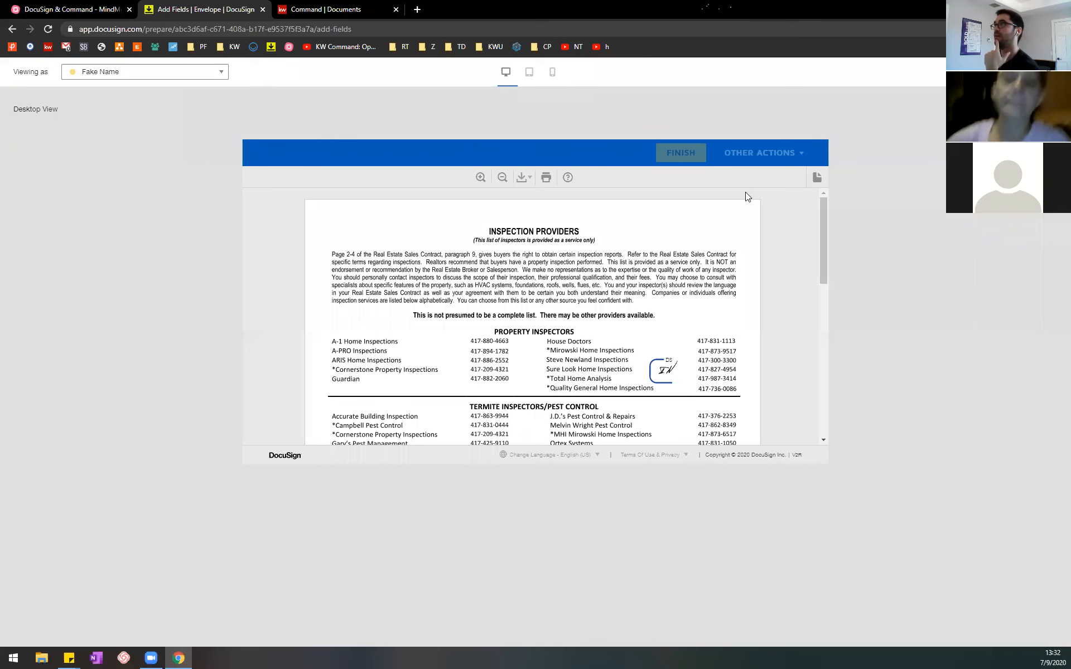
{"action": "left_click", "coordinate": [1053, 72]}
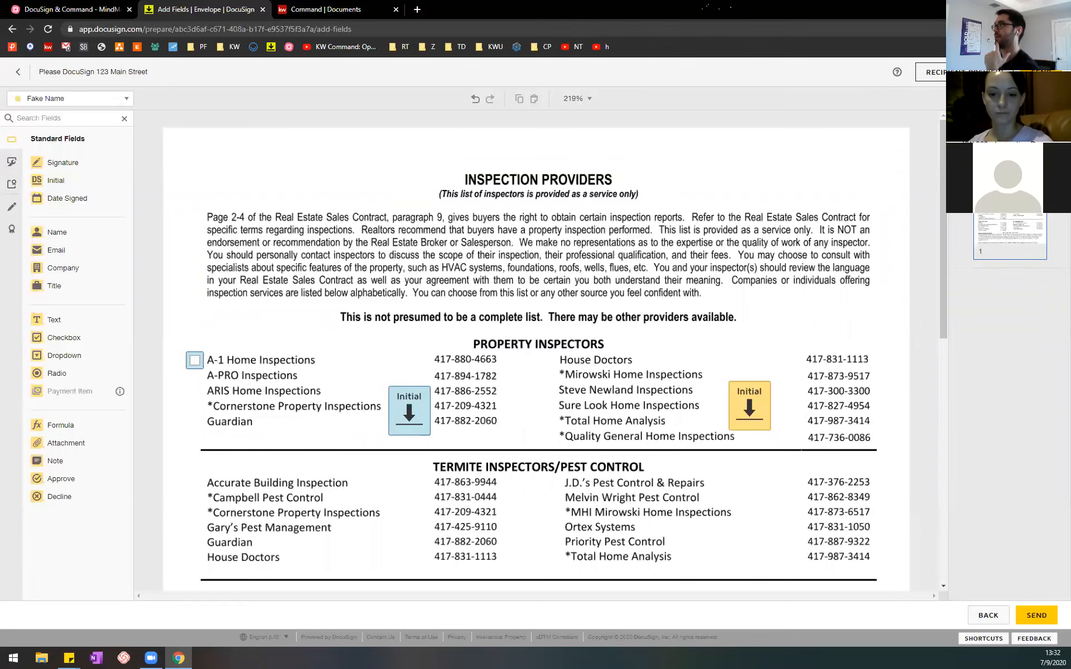
{"action": "left_click", "coordinate": [1041, 72]}
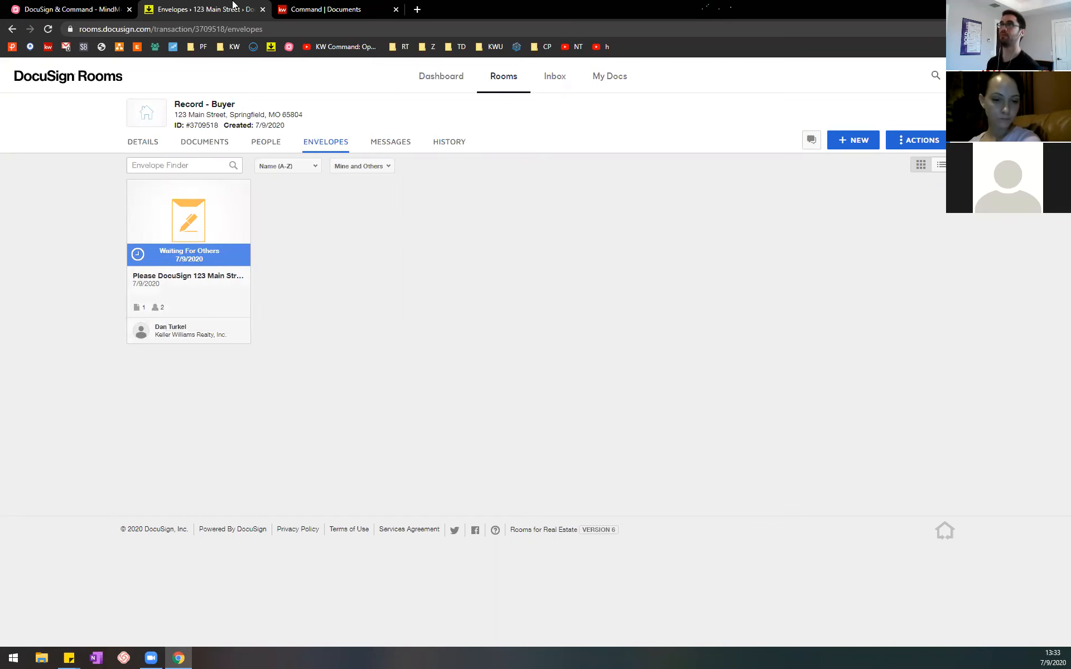
Step: In the MindMeister outline, collapse "3. Set up the documents in DocuSign" and expand "4. Signing the Documents"
{"action": "left_click", "coordinate": [94, 7]}
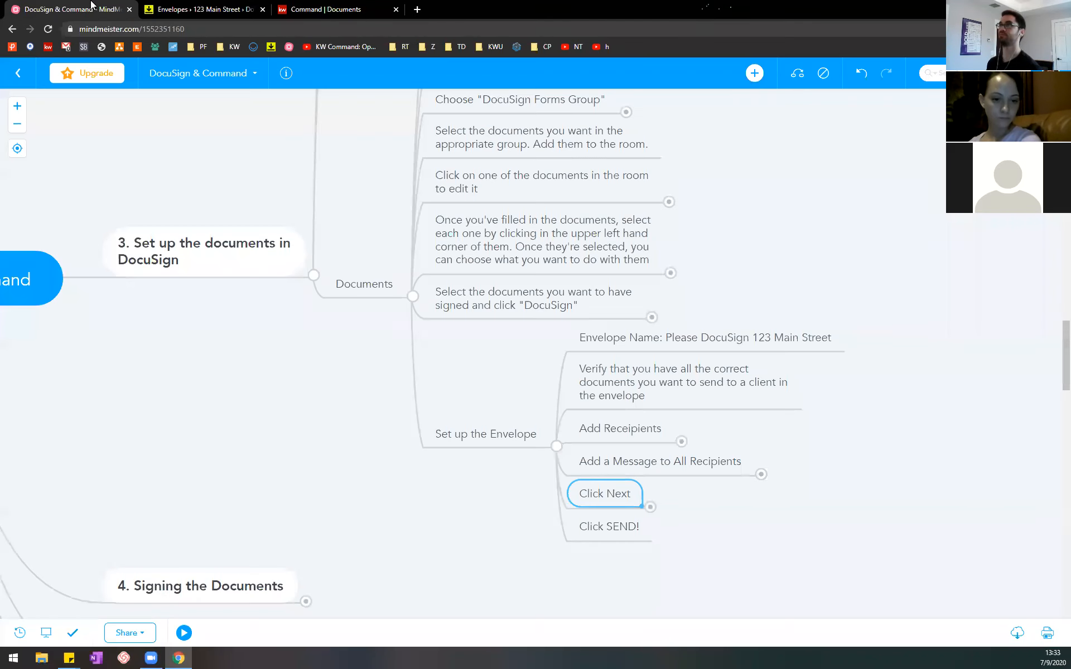
{"action": "left_click", "coordinate": [553, 447]}
{"action": "left_click", "coordinate": [557, 360]}
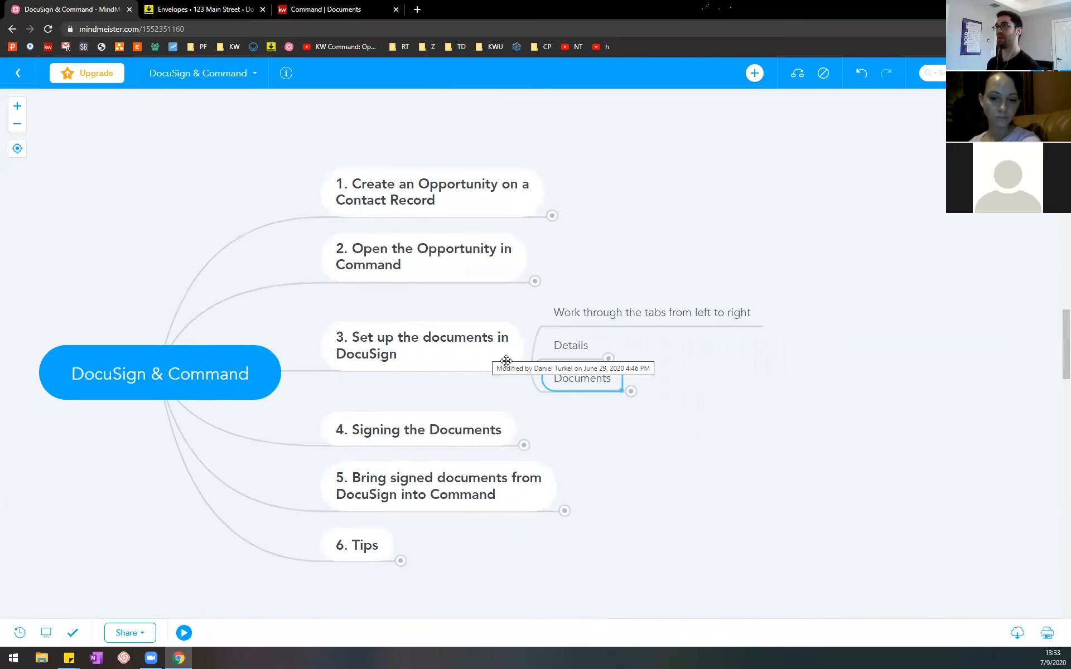
{"action": "left_click", "coordinate": [536, 368]}
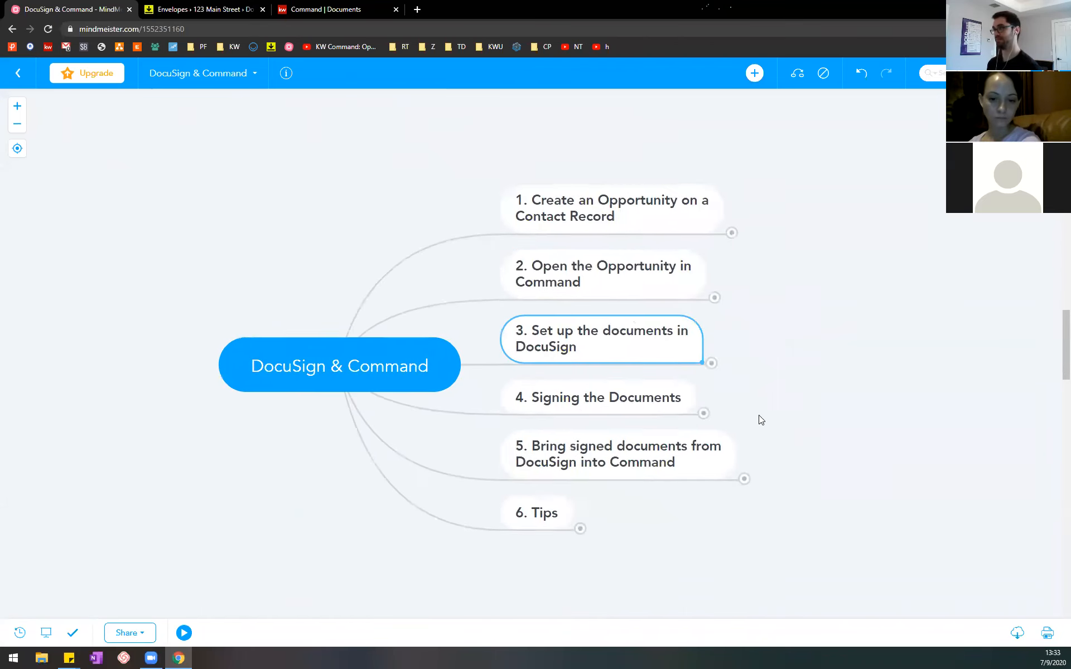
{"action": "left_click", "coordinate": [549, 339]}
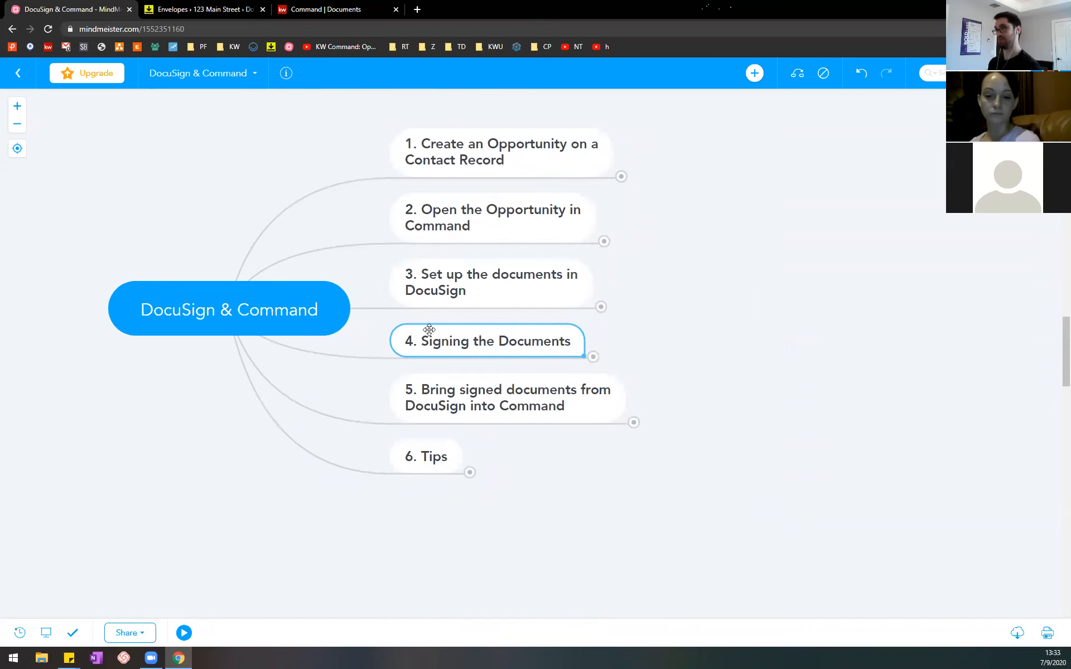
{"action": "left_click", "coordinate": [592, 360]}
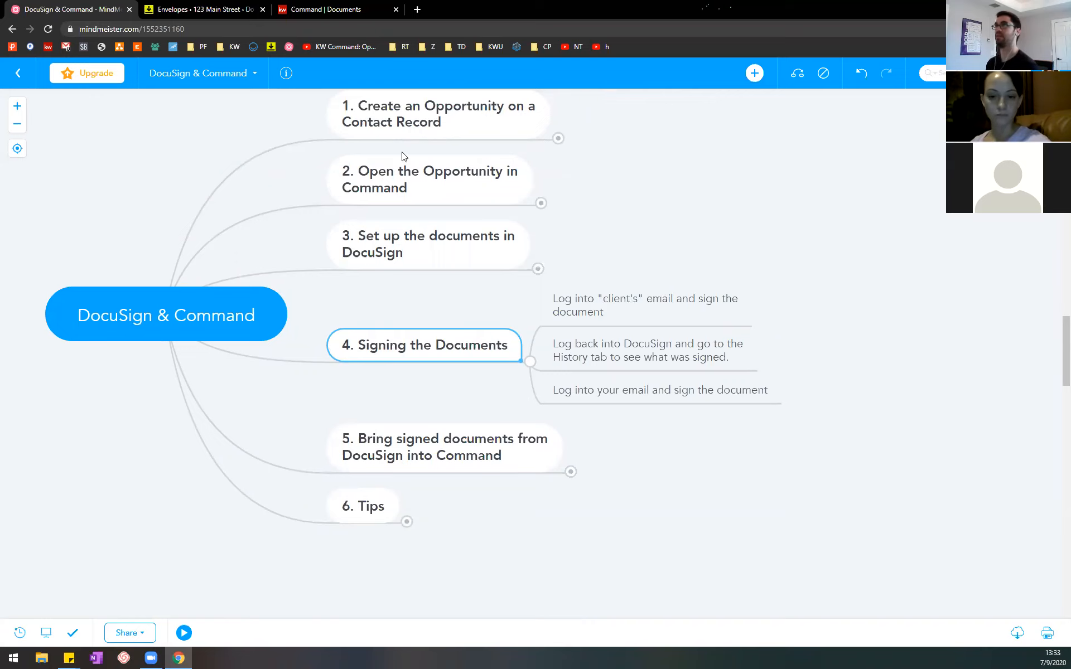
Step: Open a new incognito browser window for the client's email and move it off the shared screen
{"action": "left_click", "coordinate": [417, 9]}
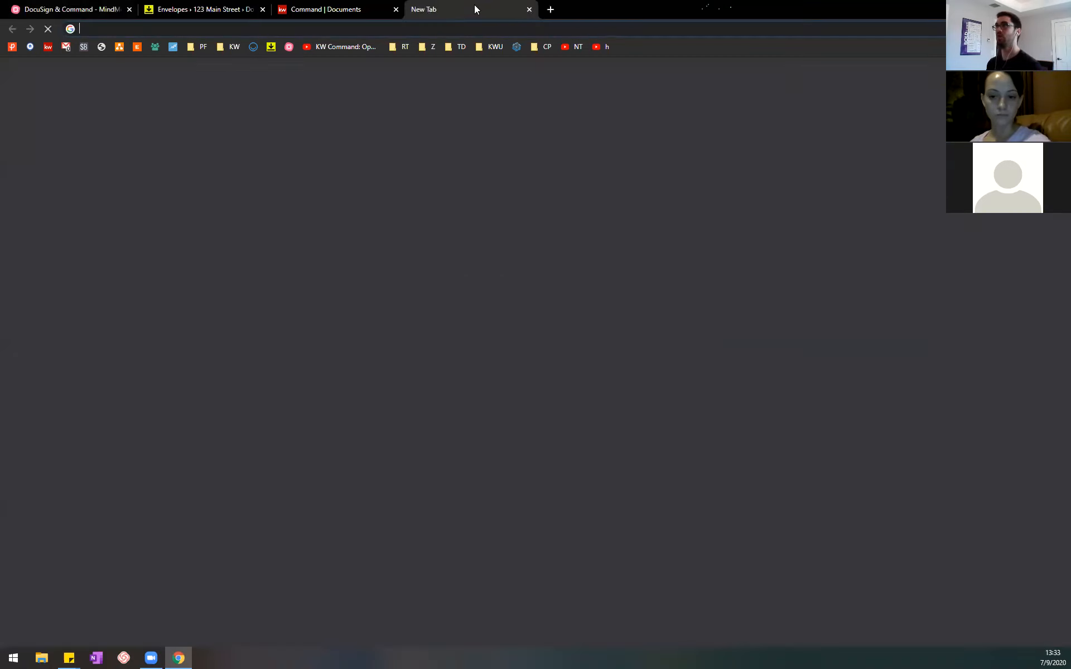
{"action": "left_click", "coordinate": [529, 10]}
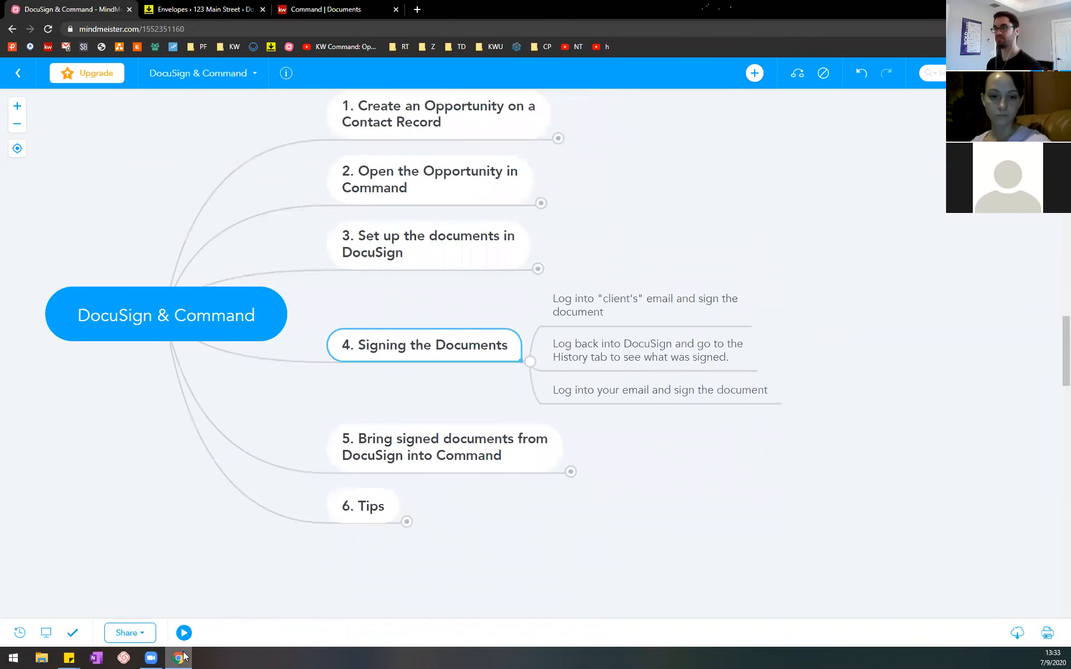
{"action": "right_click", "coordinate": [180, 658]}
{"action": "left_click", "coordinate": [191, 576]}
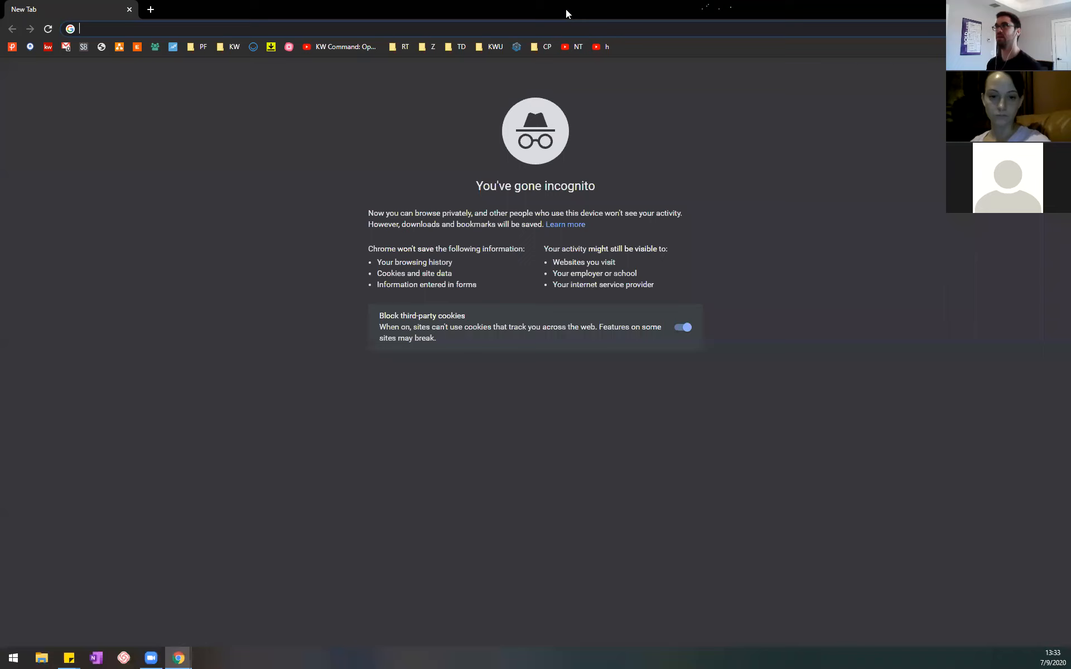
{"action": "left_click_drag", "start_coordinate": [566, 10], "coordinate": [566, 0]}
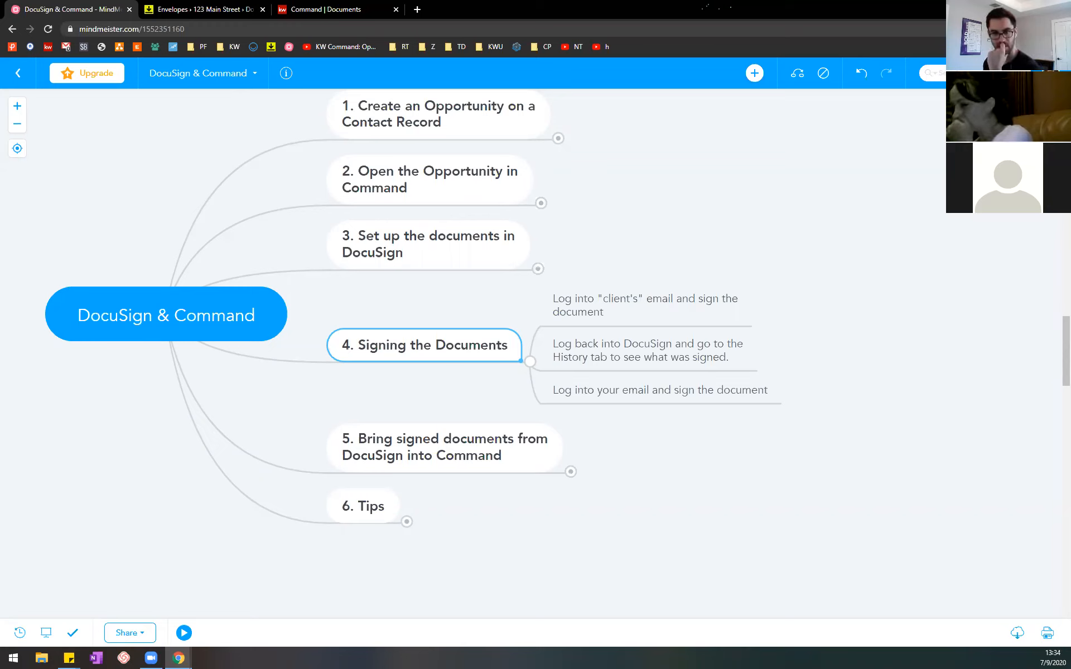
{"action": "key", "text": "alt+Tab"}
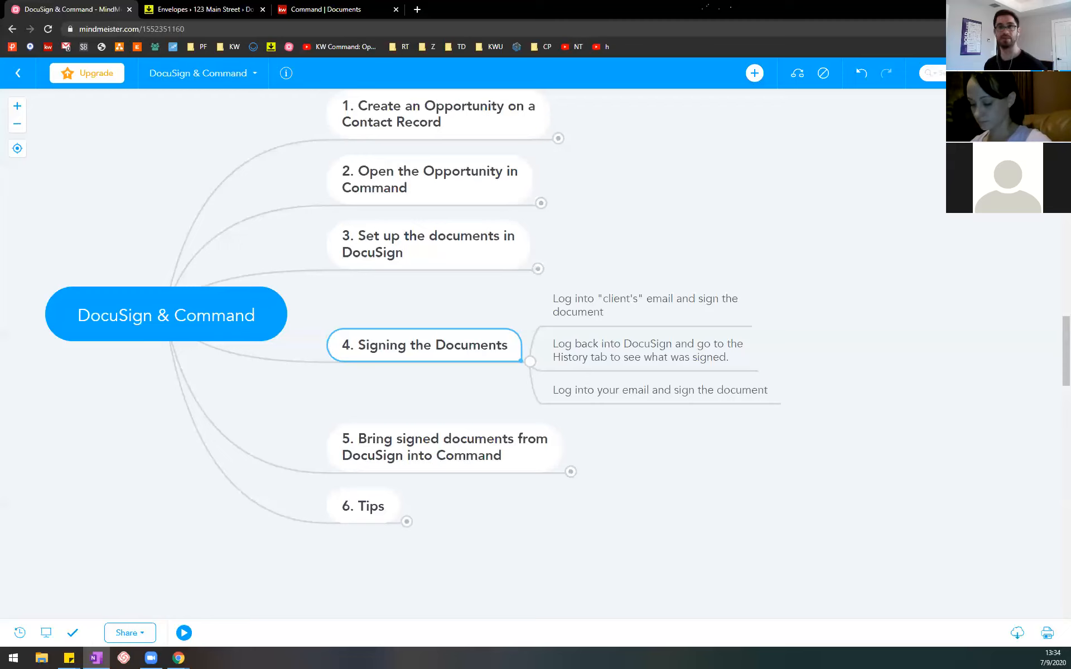
{"action": "key", "text": "alt+F4"}
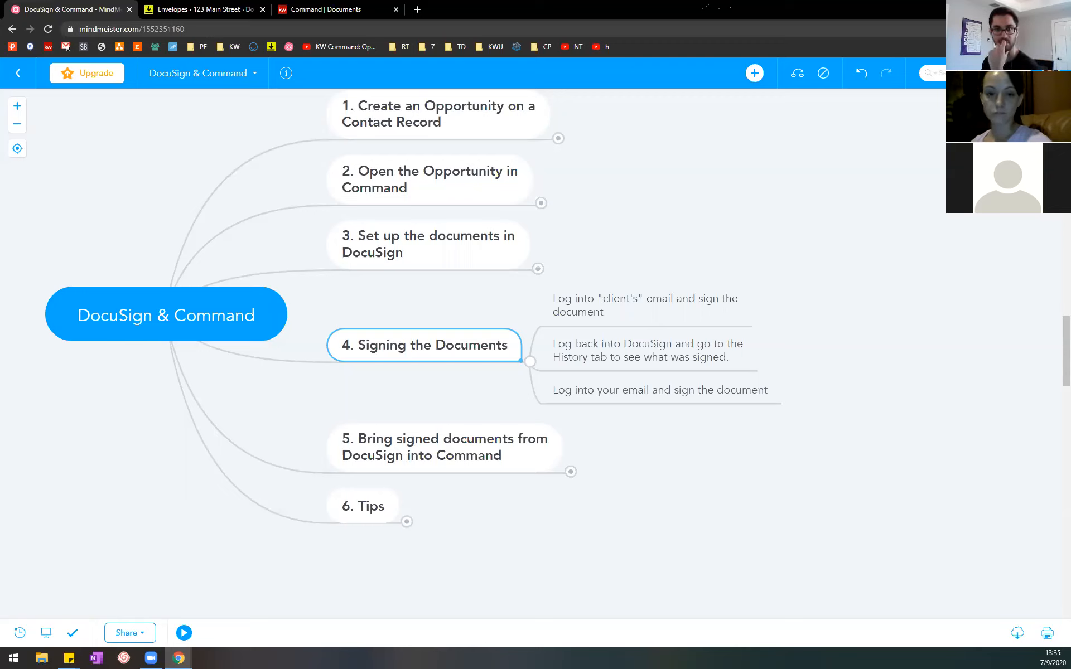
Step: Bring the Gmail window onto the shared screen and read through the DocuSign invitation's notice, message and footer information
{"action": "left_click_drag", "start_coordinate": [450, 1], "coordinate": [450, 109]}
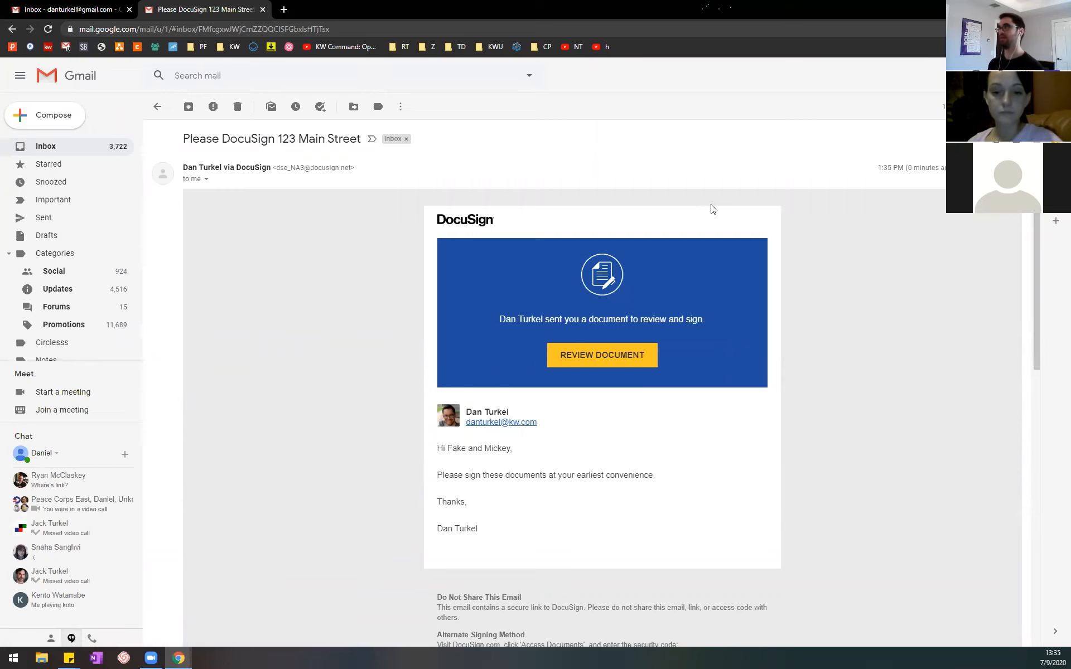
{"action": "left_click_drag", "start_coordinate": [499, 322], "coordinate": [721, 325]}
{"action": "left_click", "coordinate": [721, 325]}
{"action": "left_click_drag", "start_coordinate": [449, 448], "coordinate": [546, 529]}
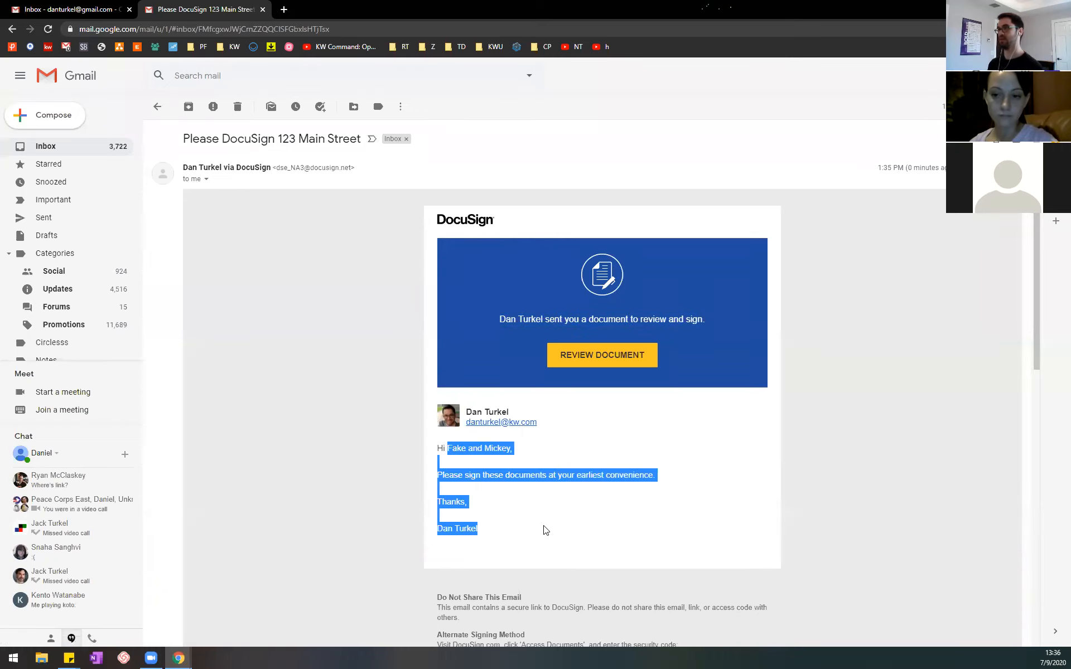
{"action": "left_click", "coordinate": [581, 530]}
{"action": "scroll", "coordinate": [588, 525], "scroll_direction": "down", "scroll_amount": 4}
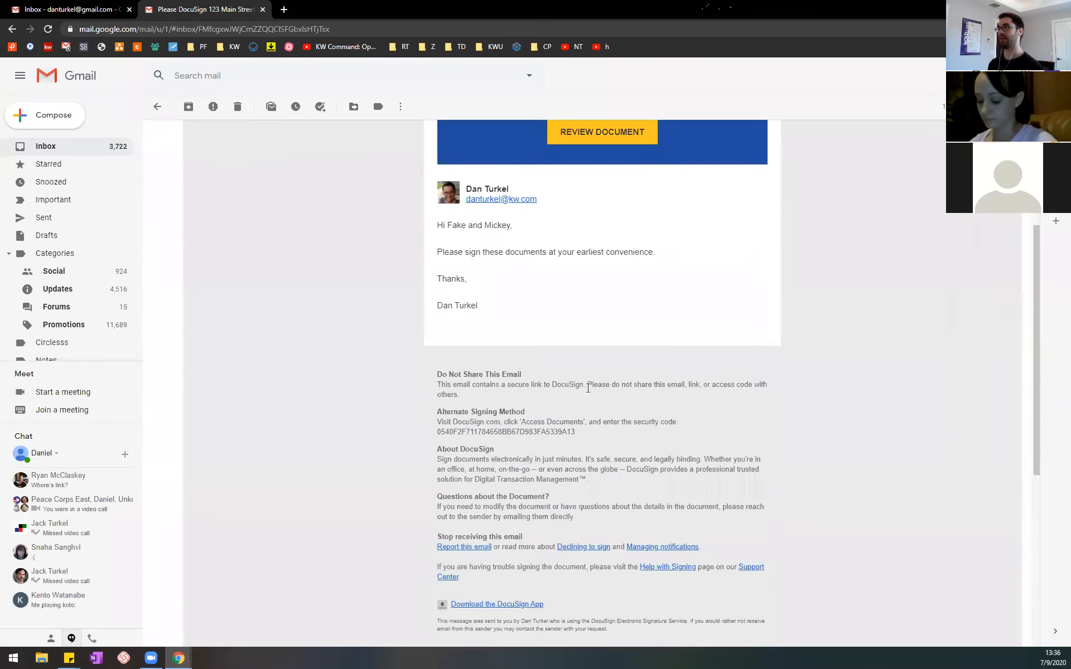
{"action": "scroll", "coordinate": [588, 387], "scroll_direction": "up", "scroll_amount": 4}
Step: Open the document from the email invitation with location access allowed, and agree to electronic records and signatures to continue to signing
{"action": "left_click", "coordinate": [591, 355]}
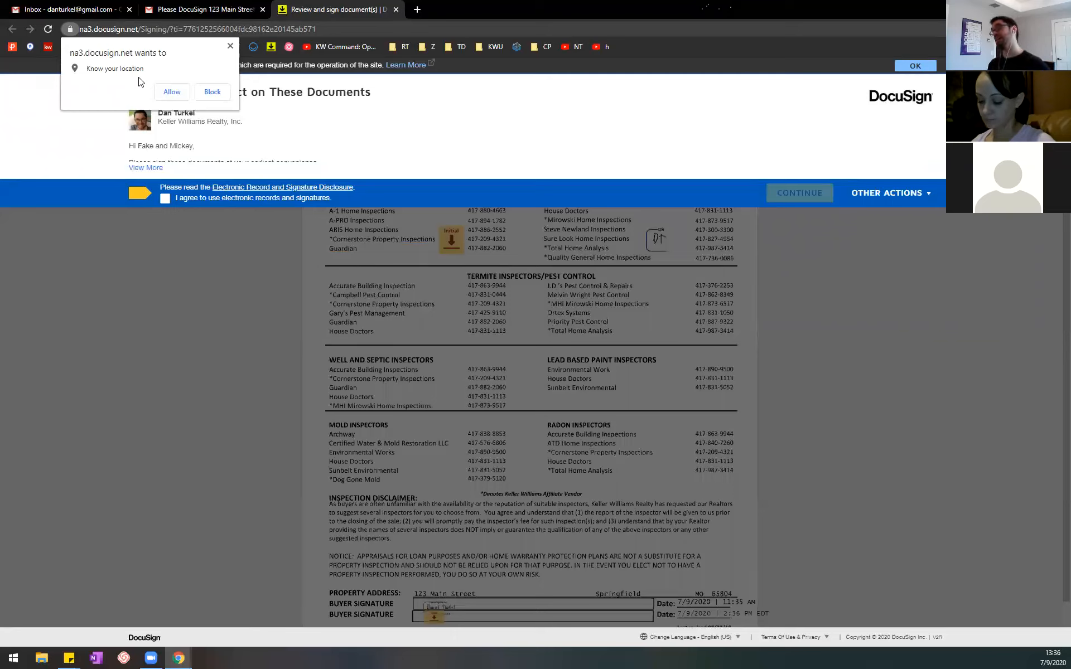
{"action": "left_click", "coordinate": [171, 92]}
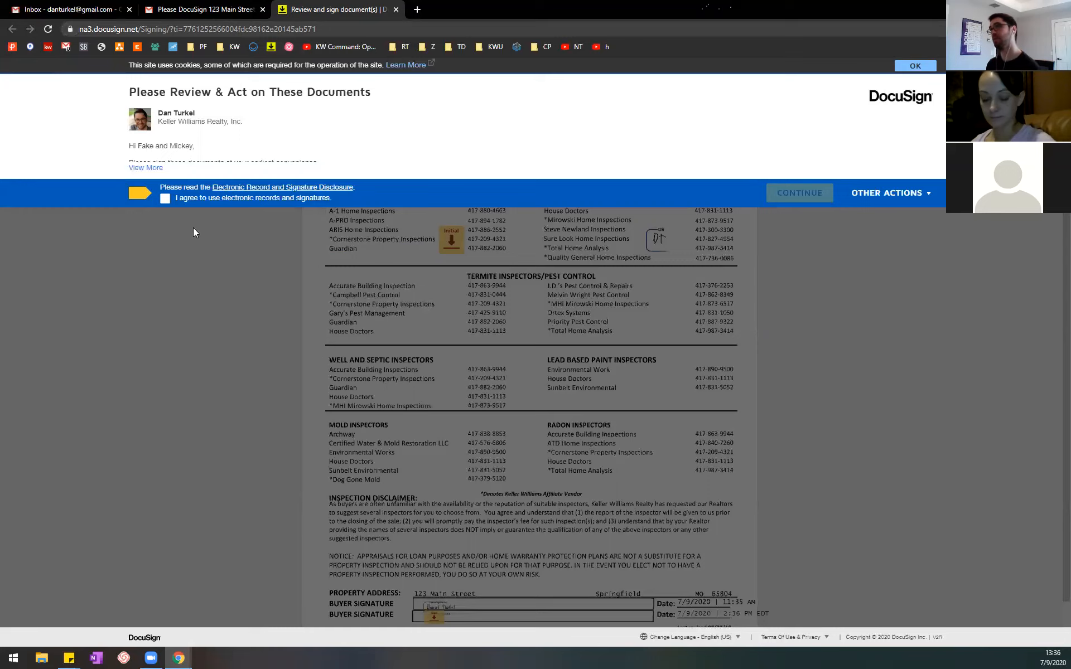
{"action": "left_click", "coordinate": [165, 200]}
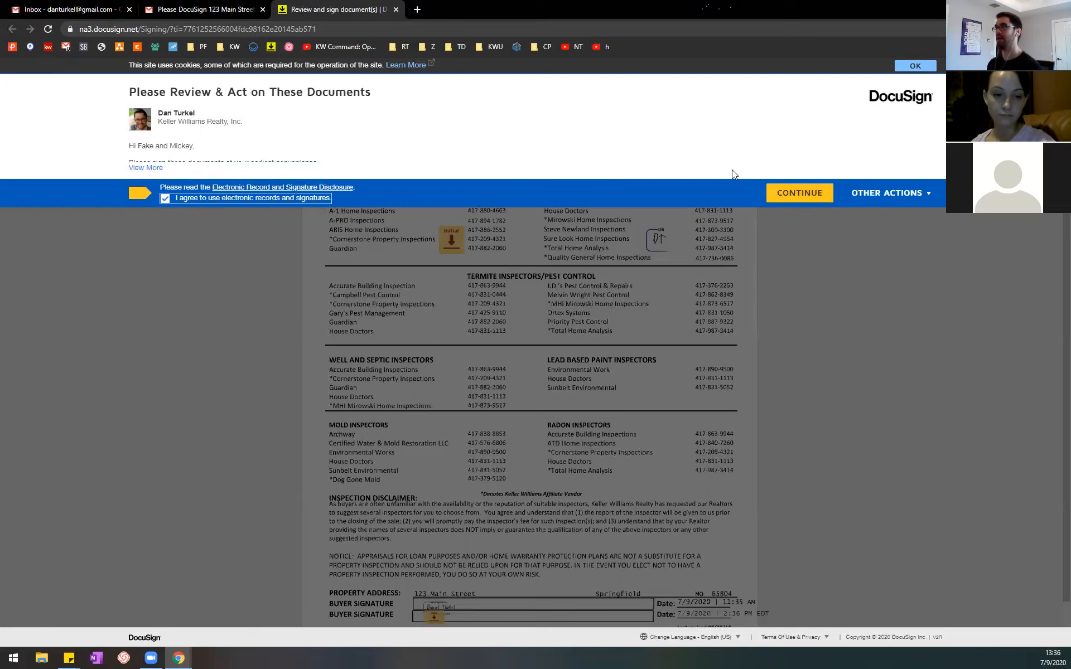
{"action": "left_click", "coordinate": [803, 194]}
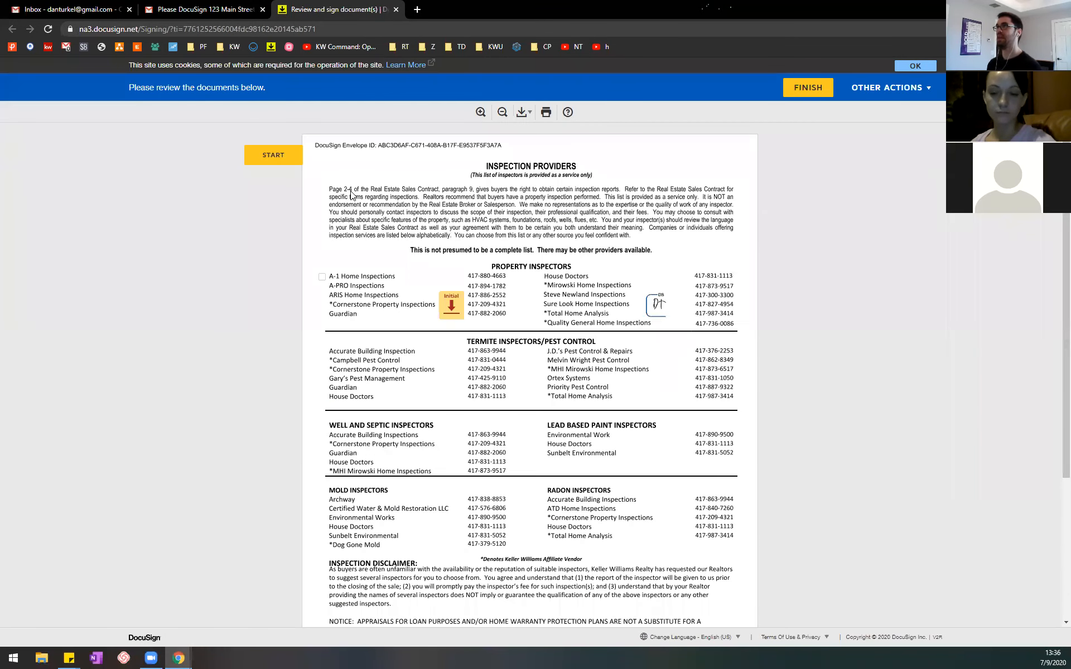
Step: Start signing and open the required initial field in the Property Inspectors section to adopt initials
{"action": "left_click", "coordinate": [273, 156]}
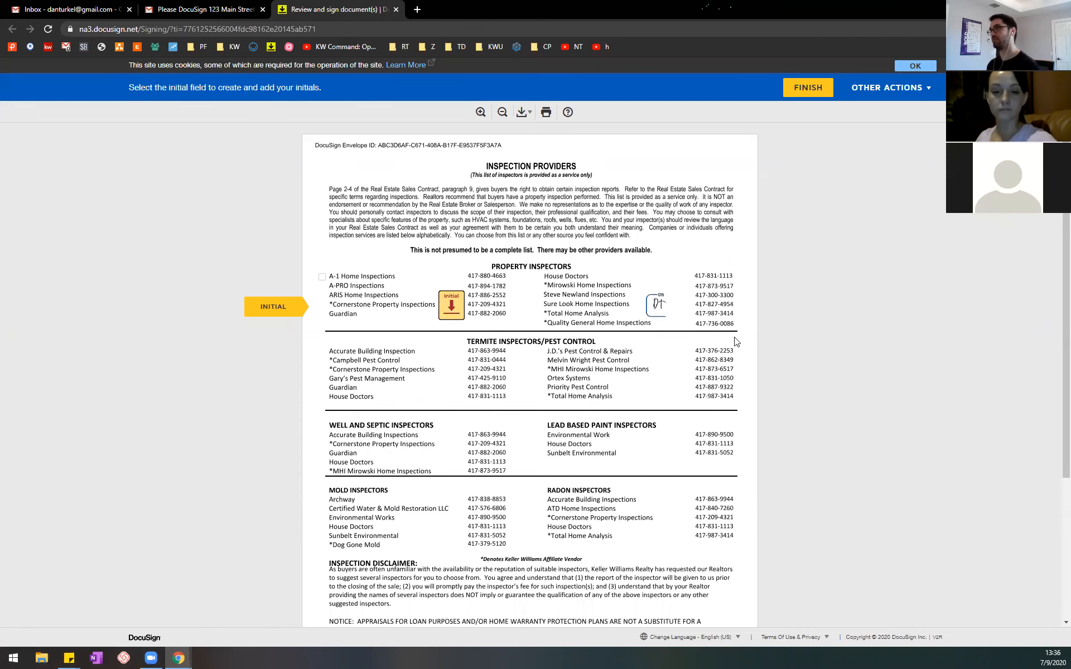
{"action": "left_click", "coordinate": [451, 306]}
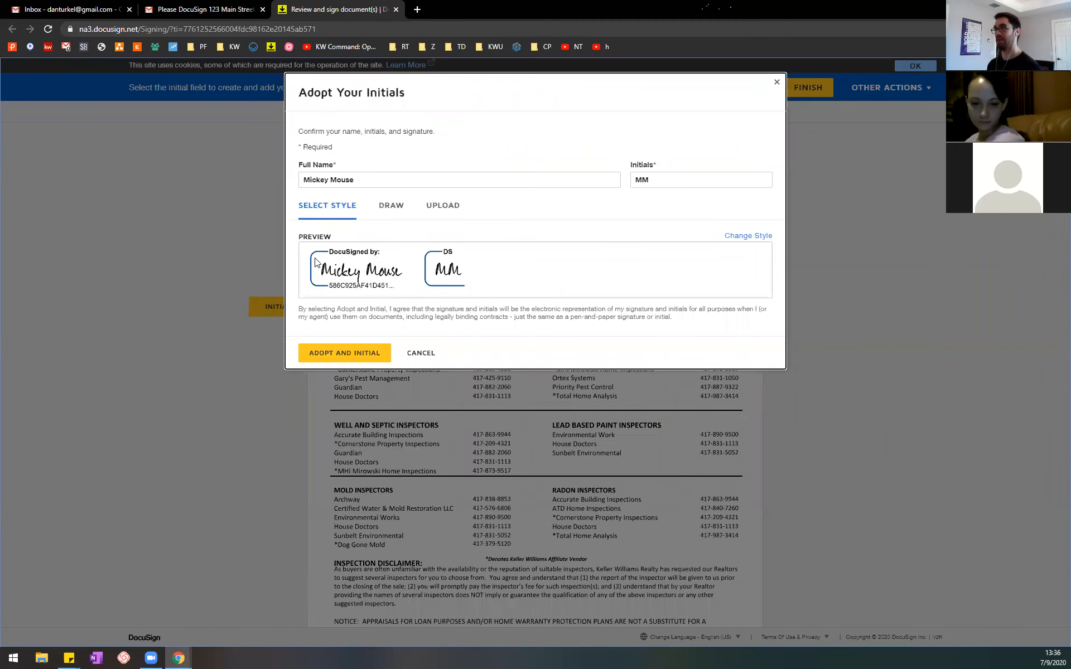
Step: Try drawing the initials by hand, look at the upload option, and return to the preset style selection
{"action": "left_click", "coordinate": [391, 206]}
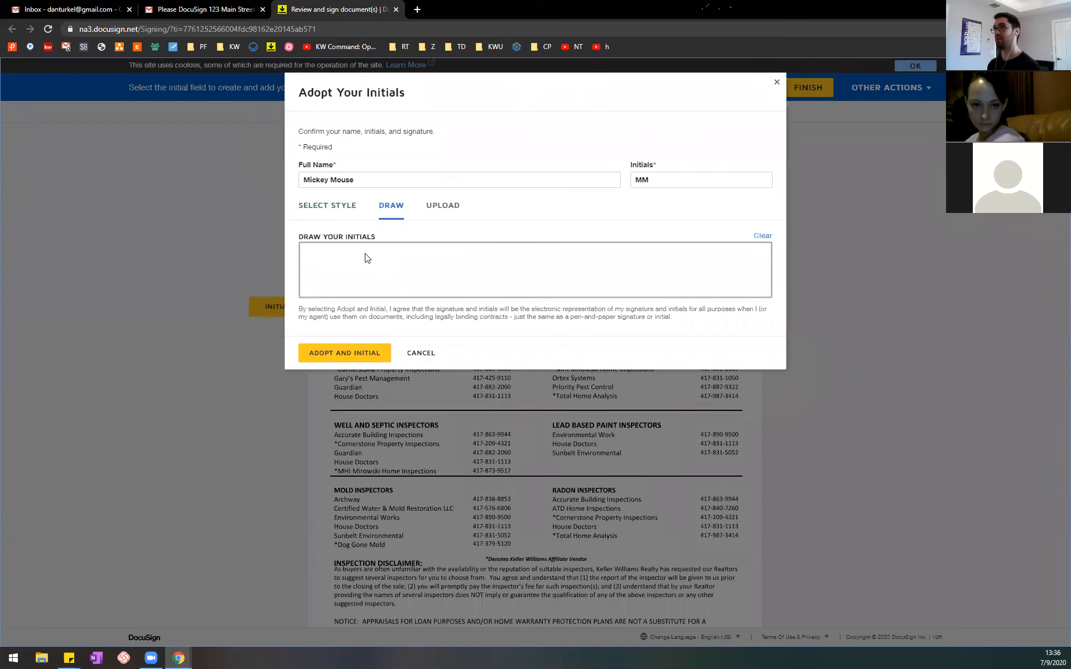
{"action": "left_click_drag", "start_coordinate": [360, 259], "coordinate": [360, 266]}
{"action": "left_click_drag", "start_coordinate": [523, 253], "coordinate": [514, 257]}
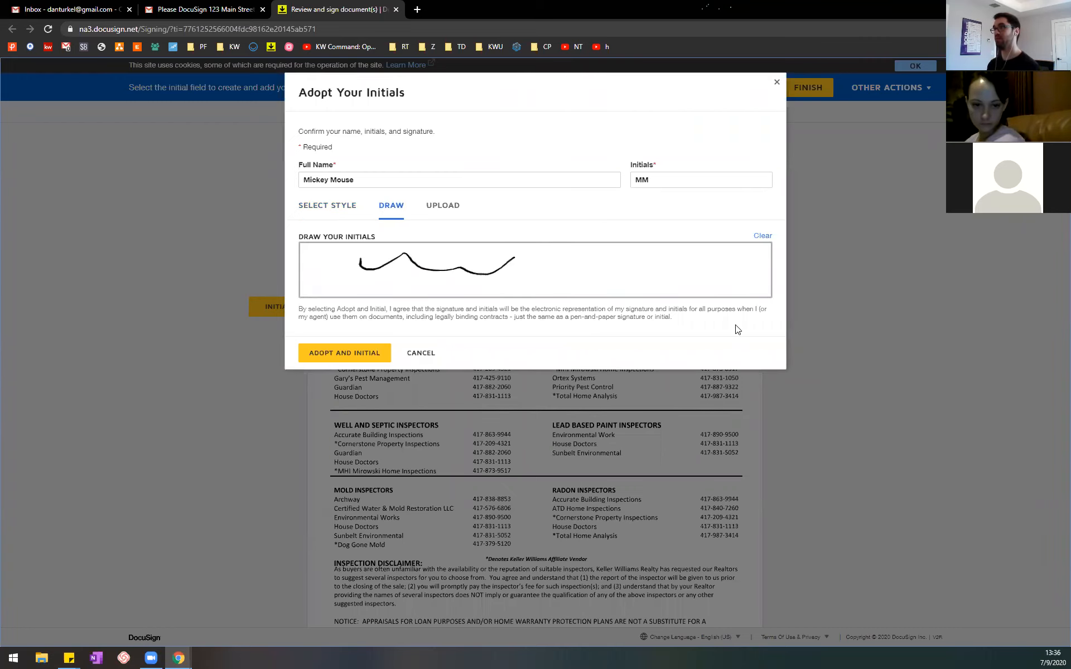
{"action": "left_click", "coordinate": [447, 210]}
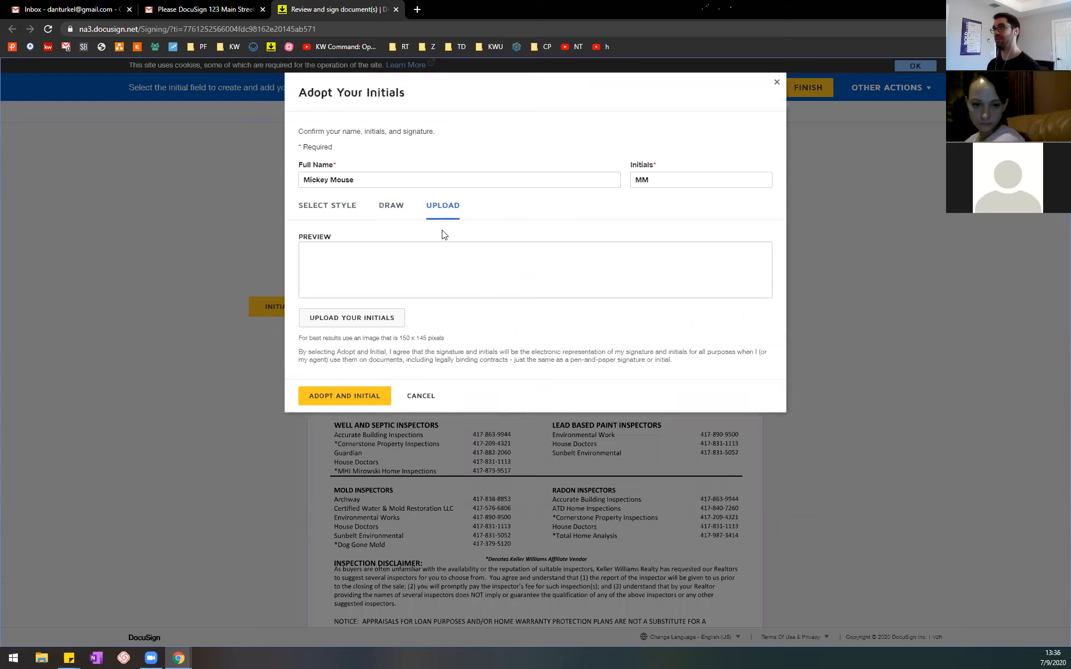
{"action": "left_click", "coordinate": [332, 210]}
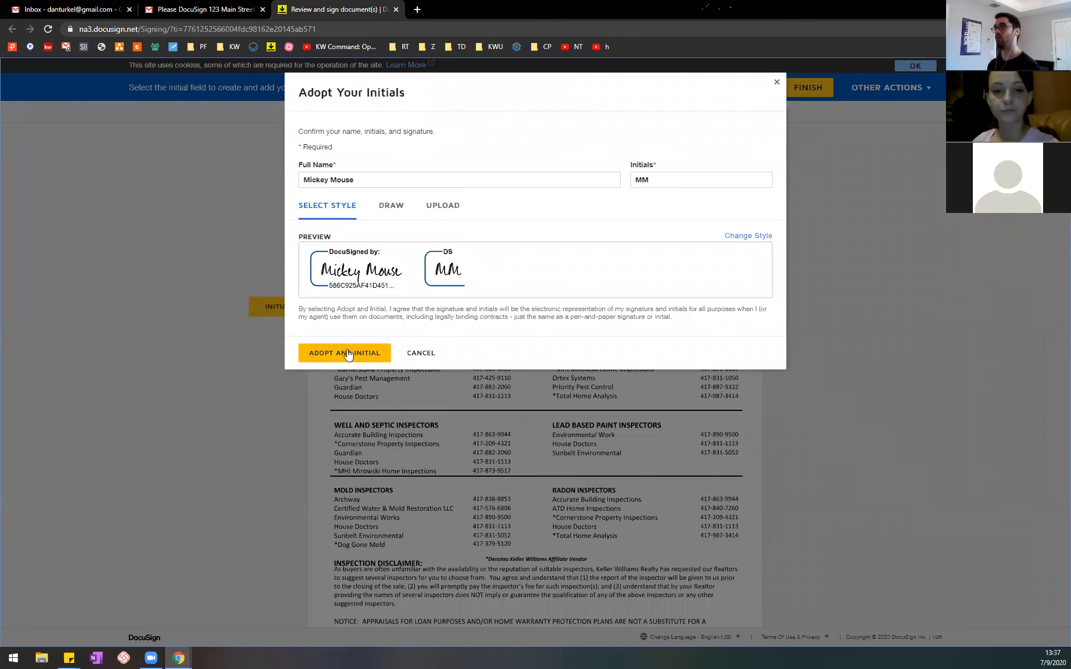
Step: Adopt the initials in the preset style and check the document's placed initials and remaining signature field
{"action": "left_click", "coordinate": [385, 353]}
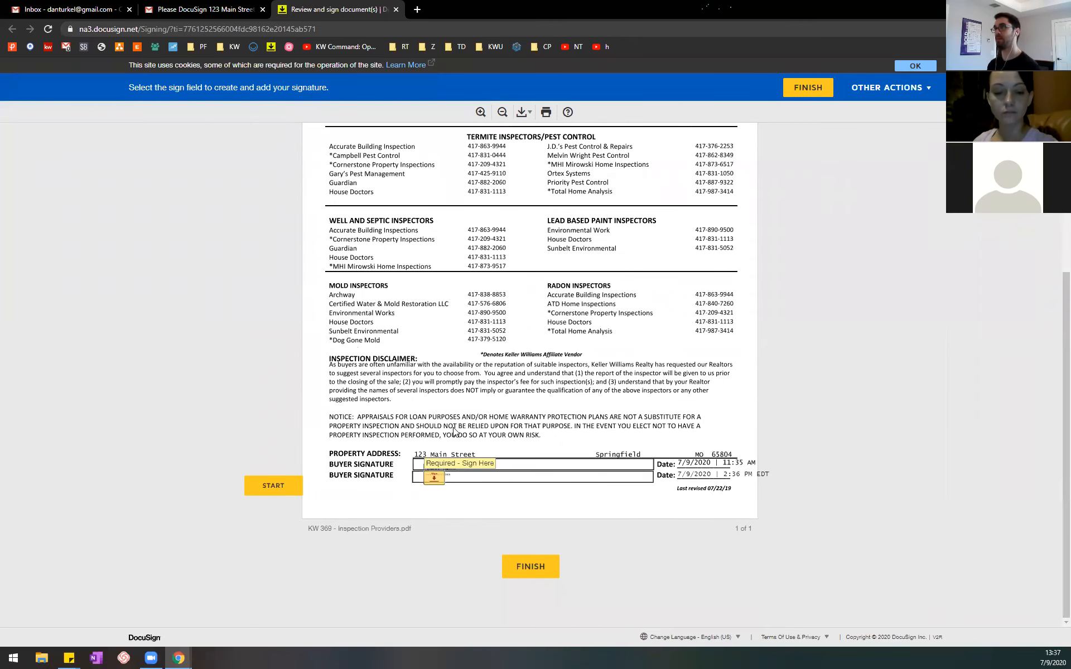
{"action": "scroll", "coordinate": [444, 422], "scroll_direction": "up", "scroll_amount": 2}
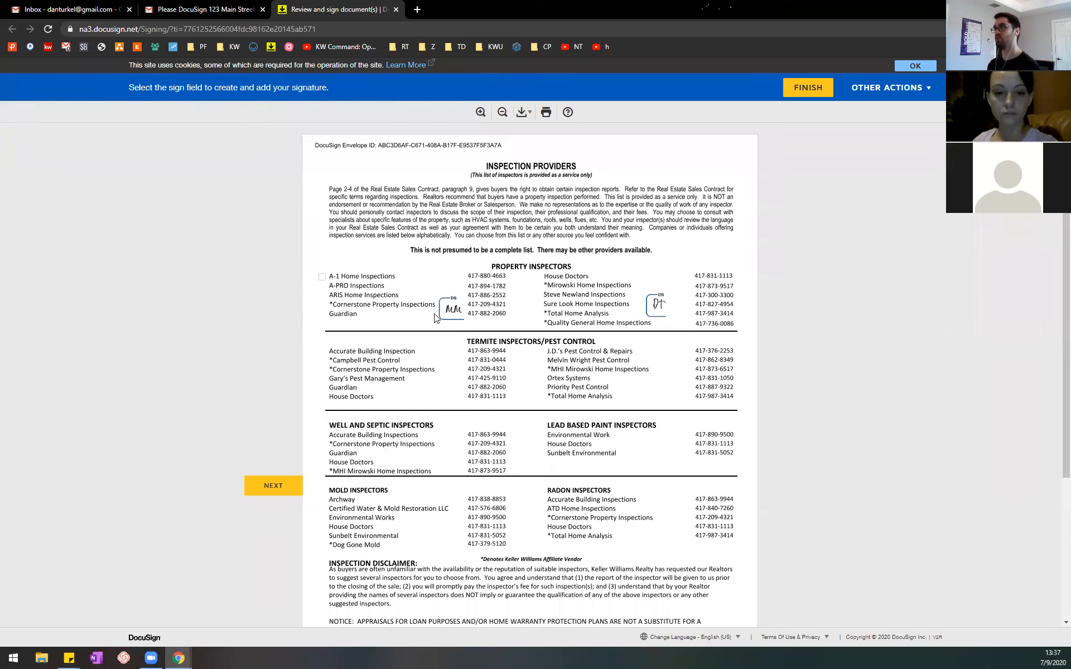
{"action": "scroll", "coordinate": [415, 319], "scroll_direction": "down", "scroll_amount": 4}
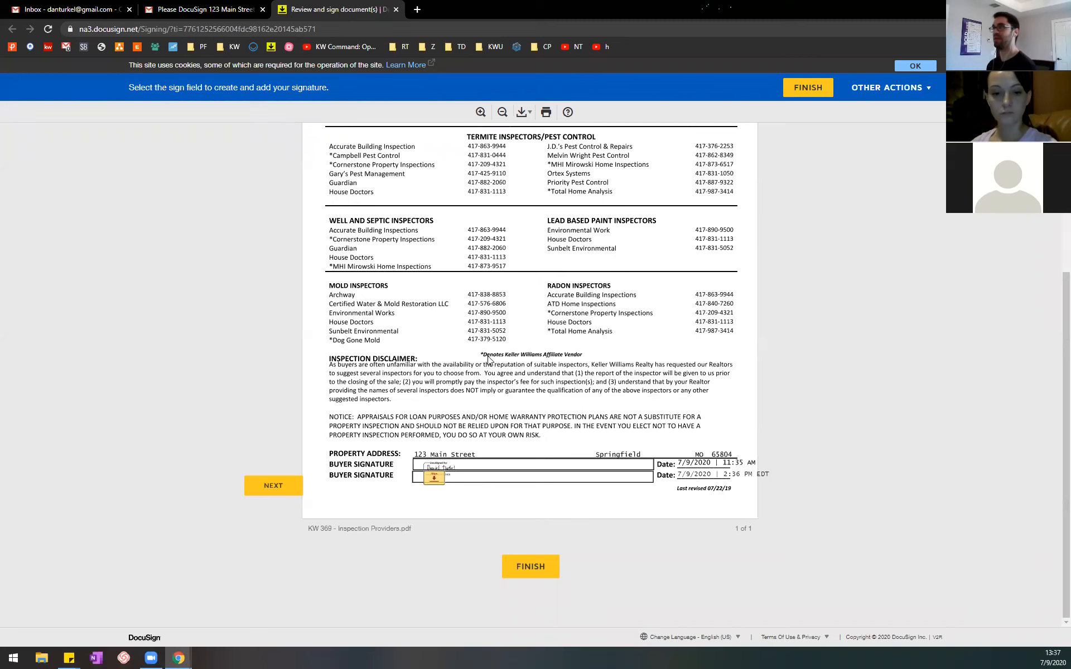
{"action": "scroll", "coordinate": [488, 359], "scroll_direction": "up", "scroll_amount": 4}
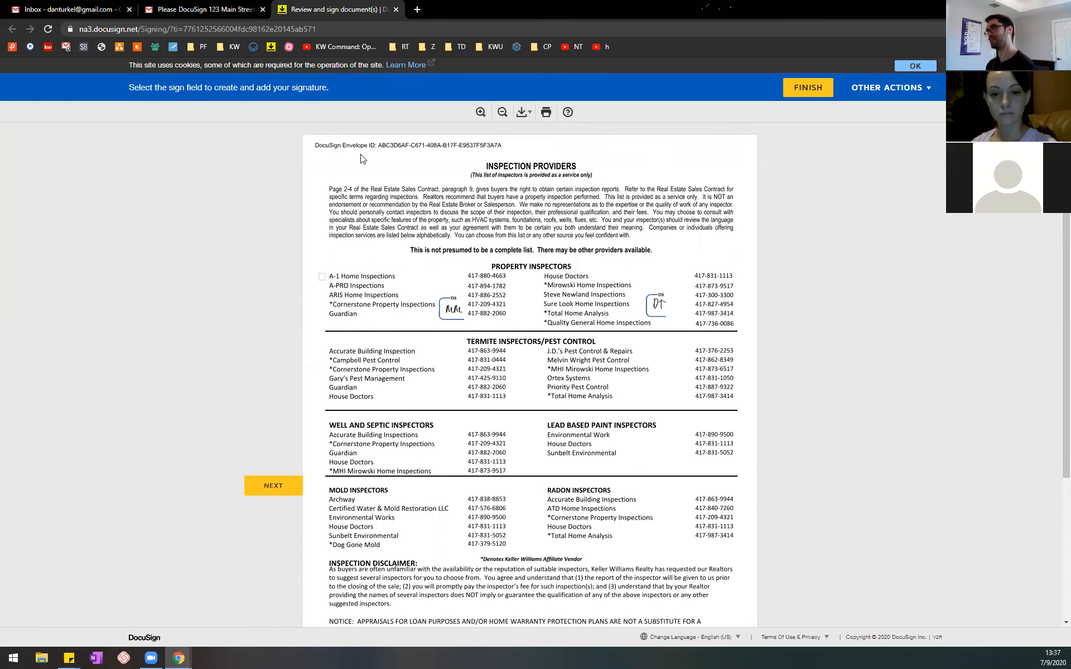
{"action": "scroll", "coordinate": [535, 528], "scroll_direction": "down", "scroll_amount": 2}
{"action": "scroll", "coordinate": [534, 529], "scroll_direction": "down", "scroll_amount": 1}
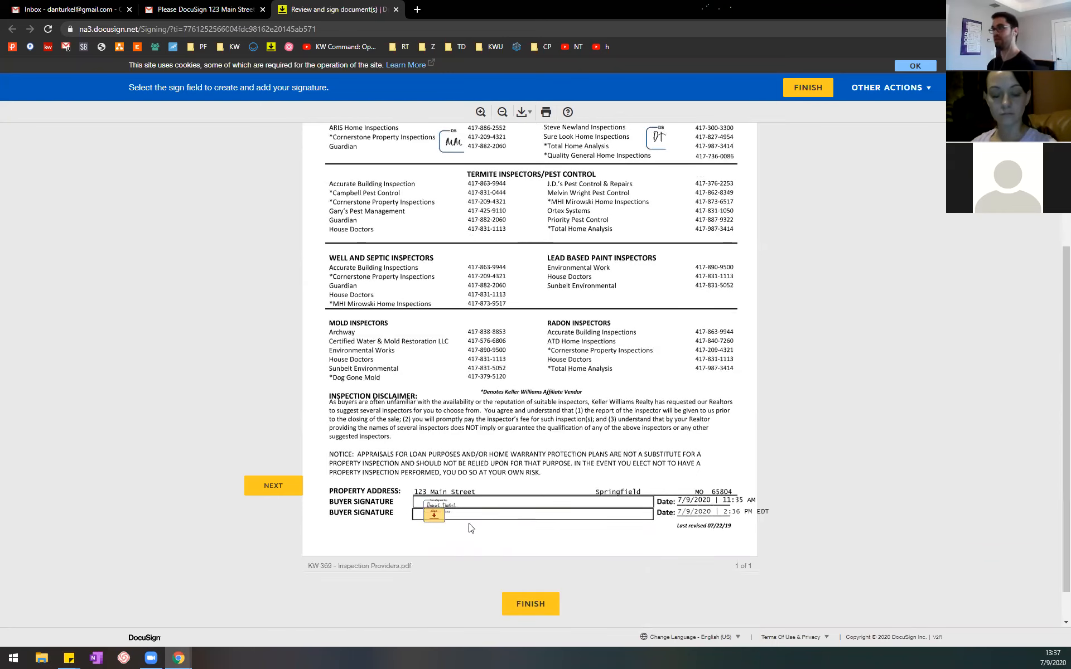
Step: Sign the second buyer signature line and finish the document without creating a DocuSign account
{"action": "left_click", "coordinate": [435, 518]}
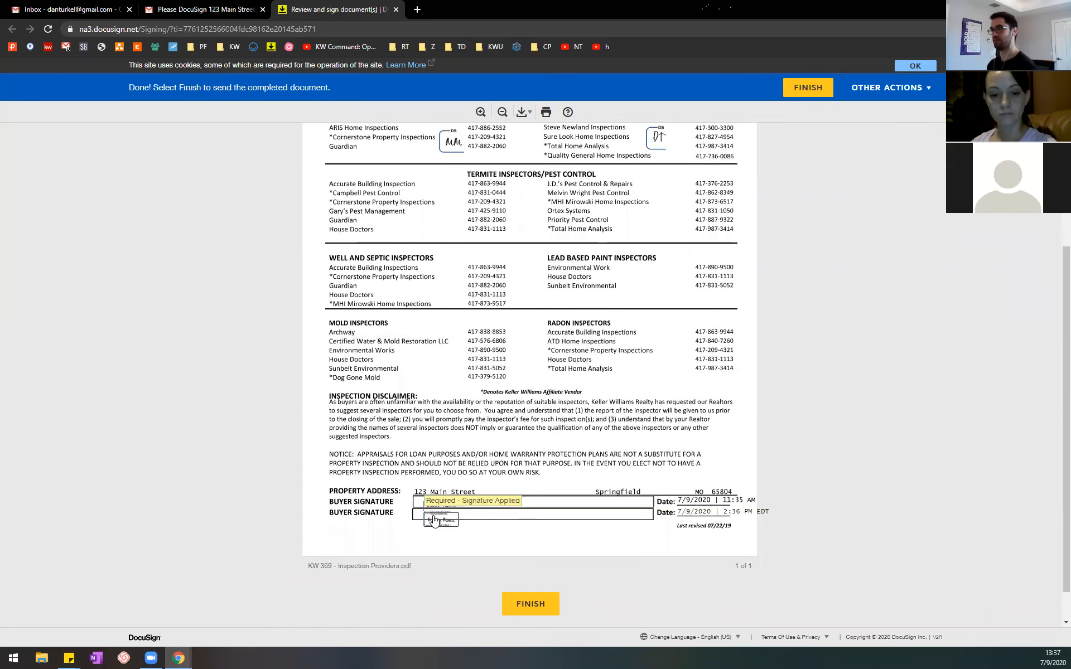
{"action": "left_click", "coordinate": [529, 605]}
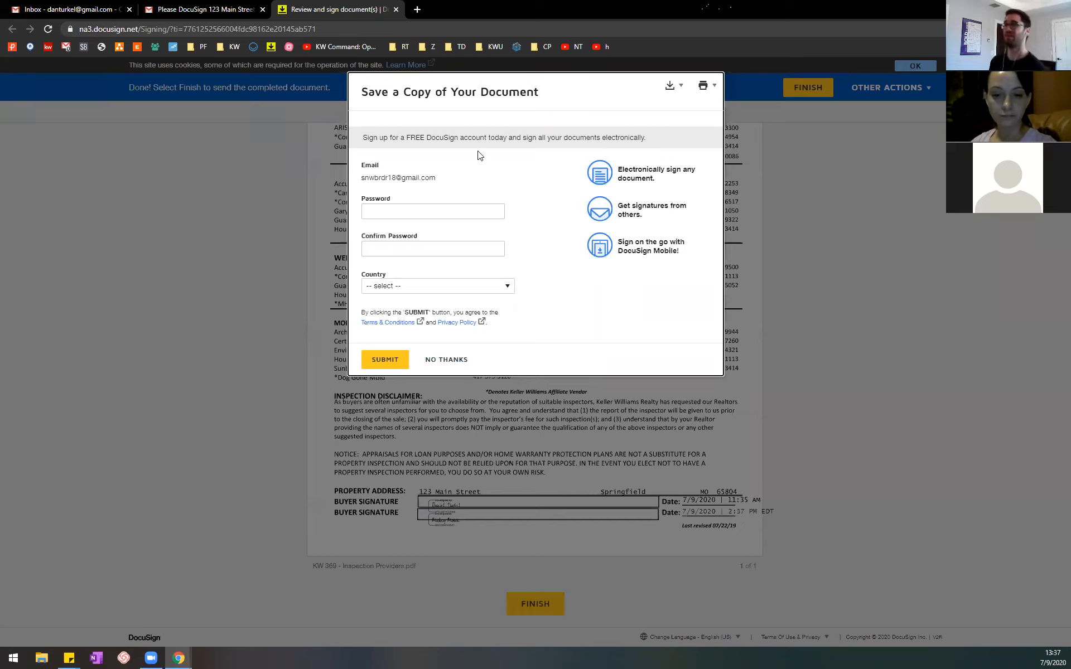
{"action": "left_click", "coordinate": [457, 364]}
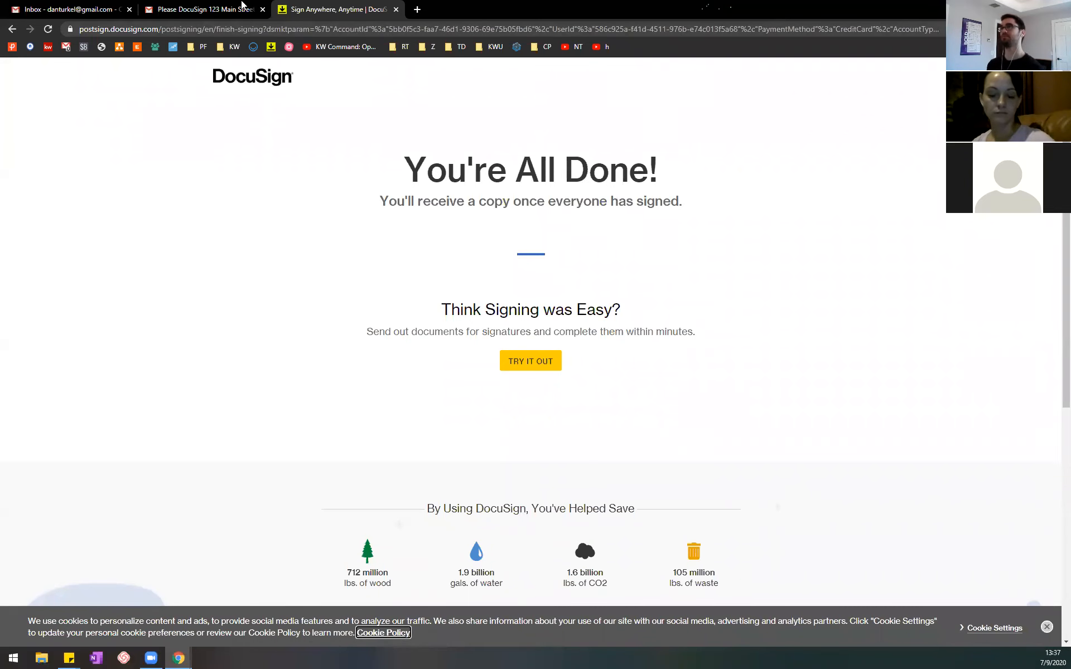
Step: Leave the client's inbox for the MindMeister outline and select the topic about checking DocuSign's History tab
{"action": "left_click", "coordinate": [31, 5]}
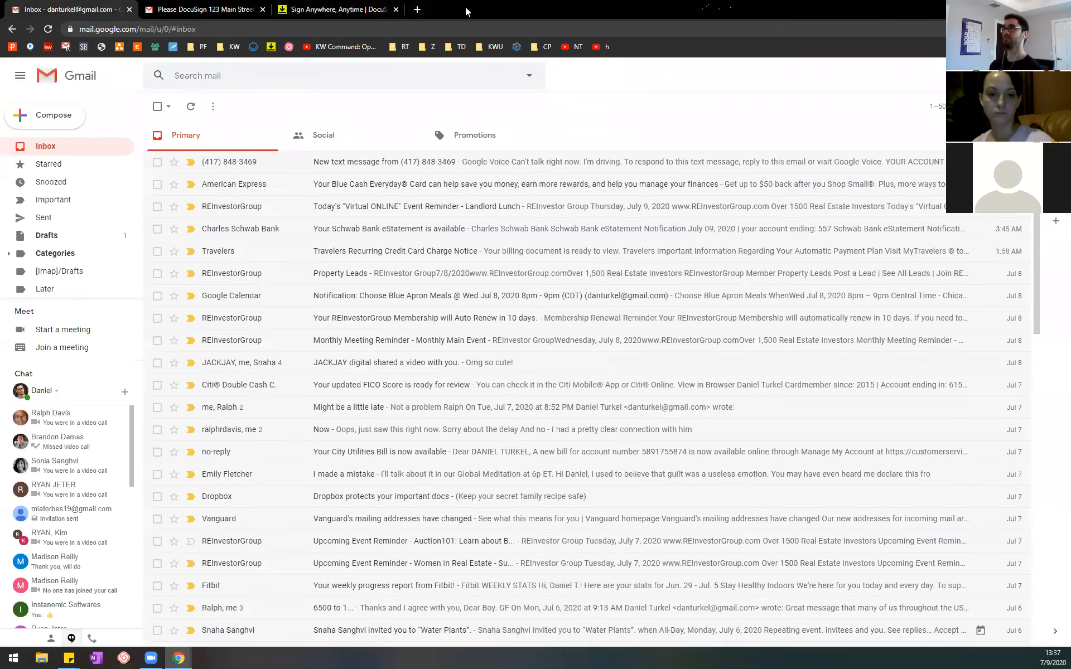
{"action": "key", "text": "alt+Tab"}
{"action": "left_click", "coordinate": [637, 313]}
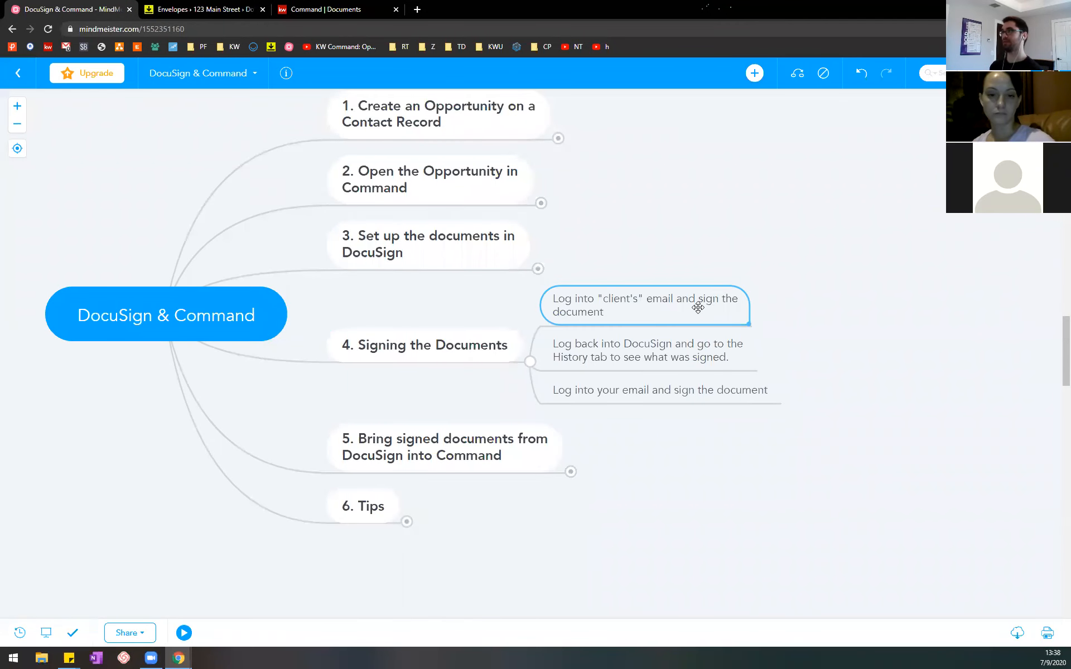
{"action": "left_click", "coordinate": [687, 345]}
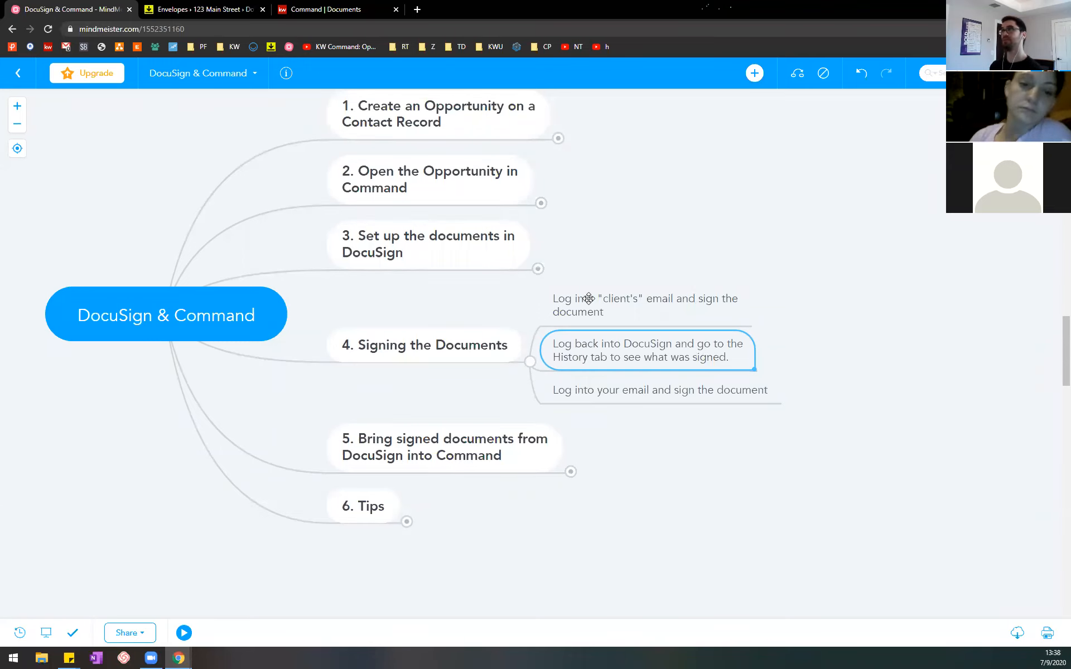
Step: Open the 123 Main Street room's history in DocuSign Rooms, reload it, and examine the entries back to the room's creation
{"action": "left_click", "coordinate": [200, 7]}
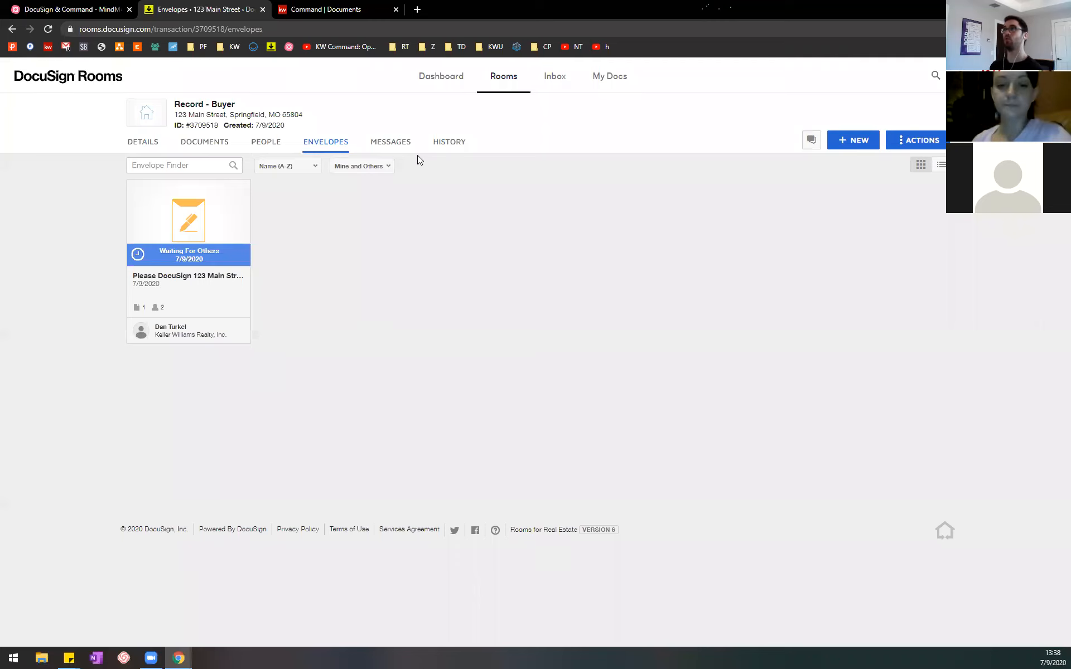
{"action": "left_click", "coordinate": [455, 142]}
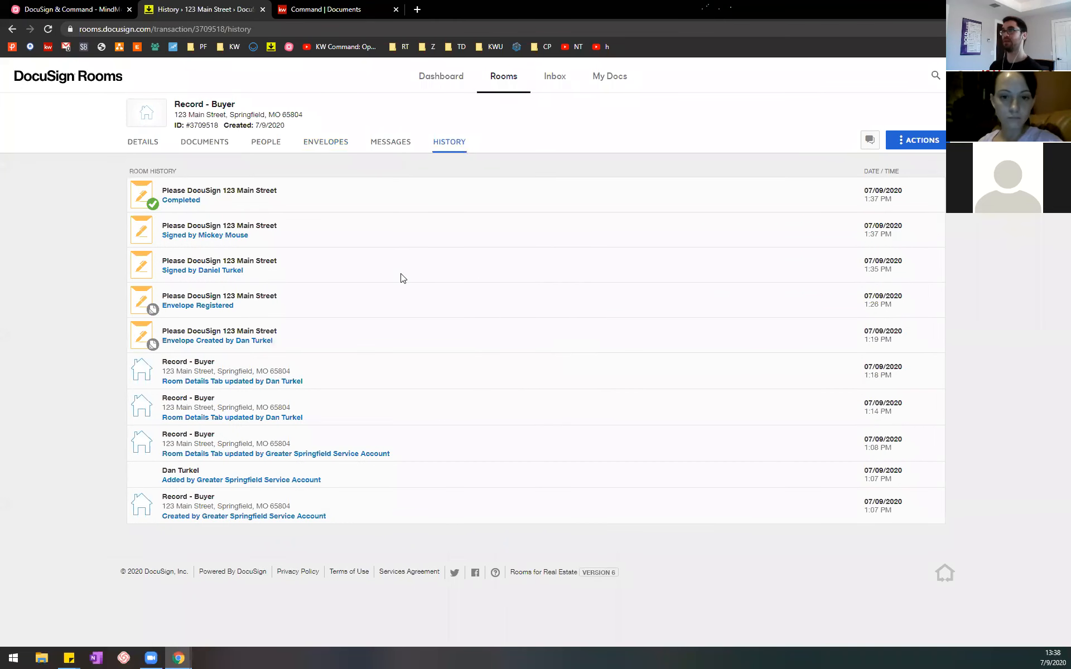
{"action": "left_click", "coordinate": [48, 29]}
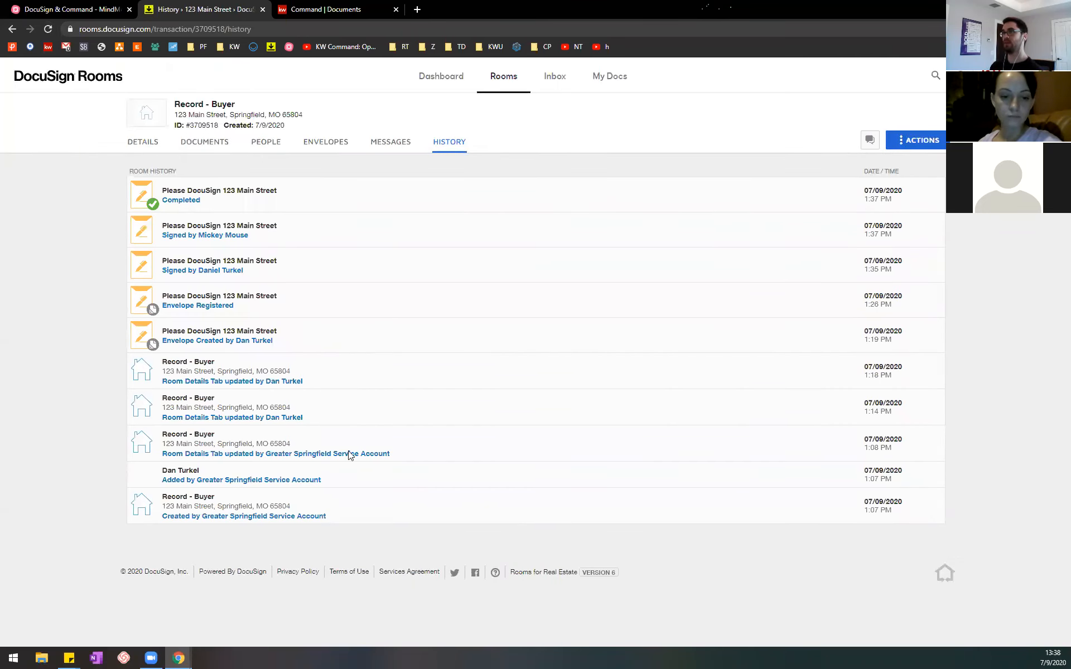
{"action": "left_click_drag", "start_coordinate": [906, 519], "coordinate": [859, 505]}
{"action": "left_click", "coordinate": [900, 514]}
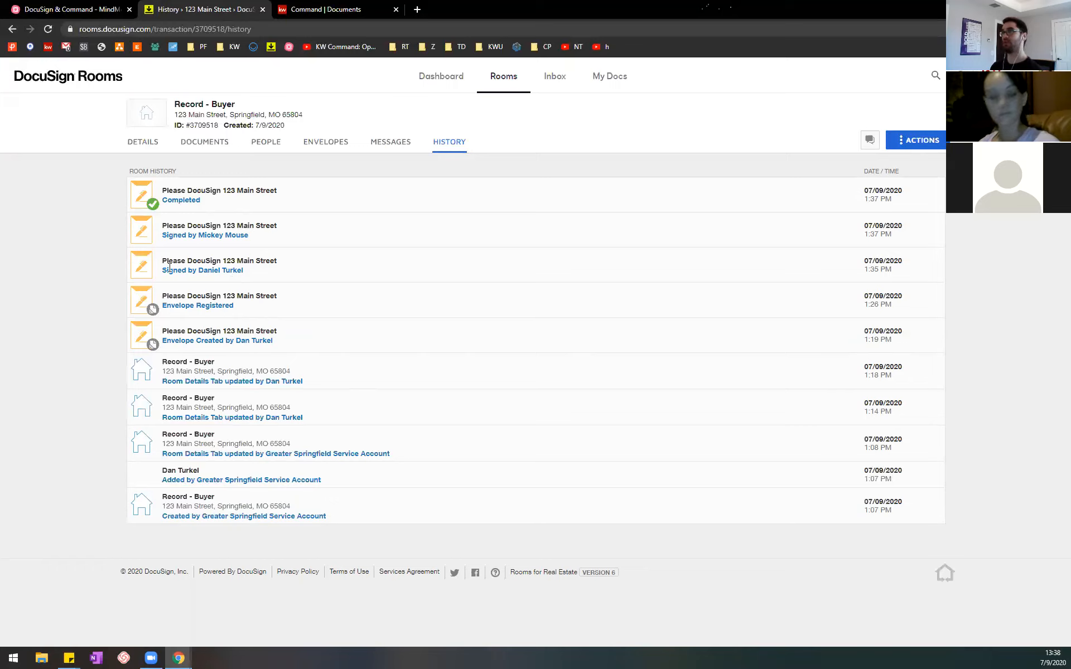
Step: Examine the room history entries for both signers' signatures and the envelope's completion
{"action": "left_click_drag", "start_coordinate": [169, 267], "coordinate": [249, 273]}
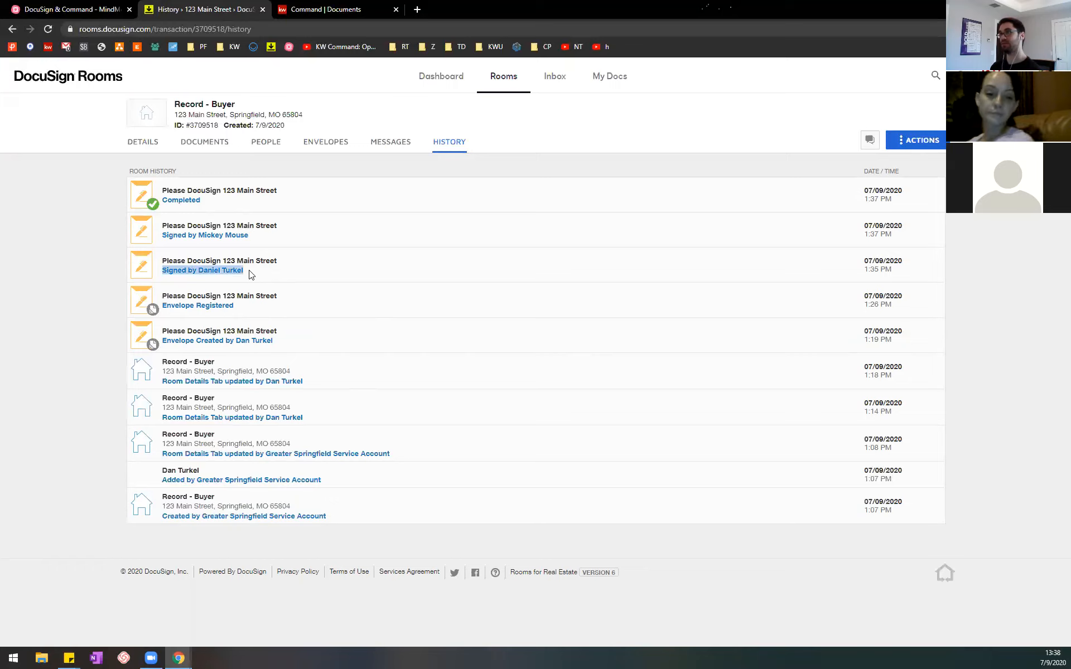
{"action": "left_click_drag", "start_coordinate": [162, 234], "coordinate": [266, 243]}
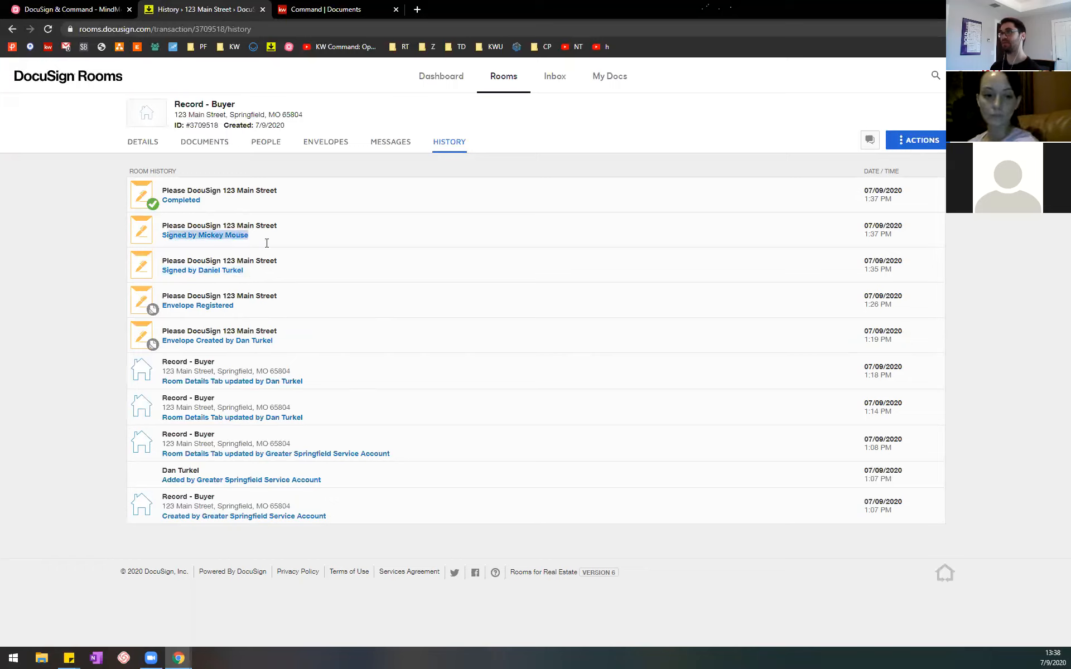
{"action": "left_click", "coordinate": [275, 244]}
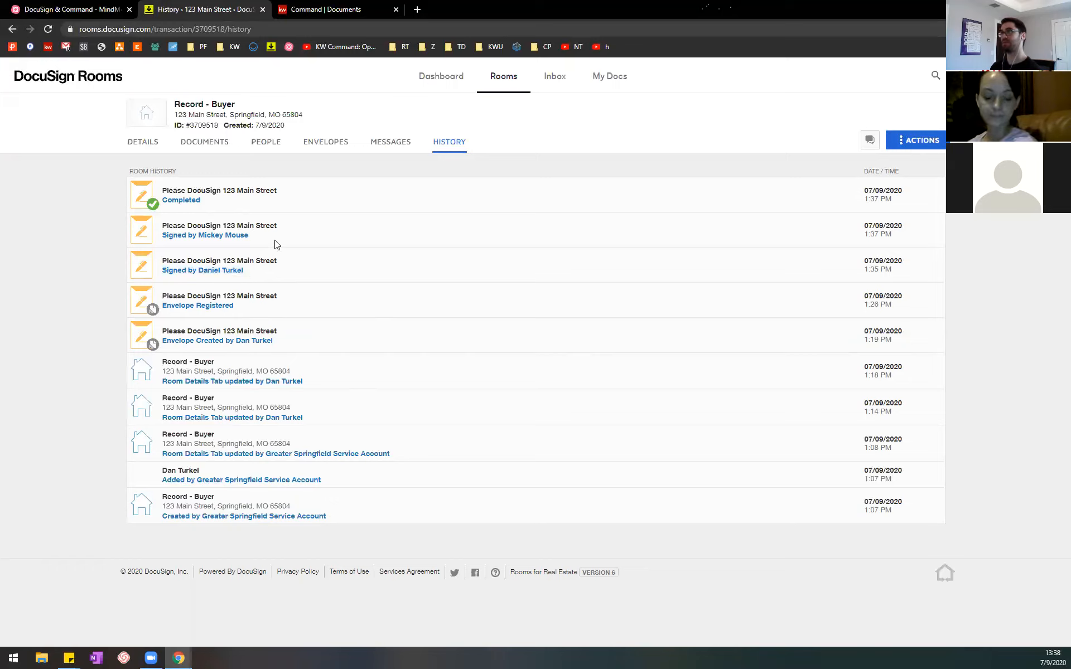
{"action": "double_click", "coordinate": [189, 201]}
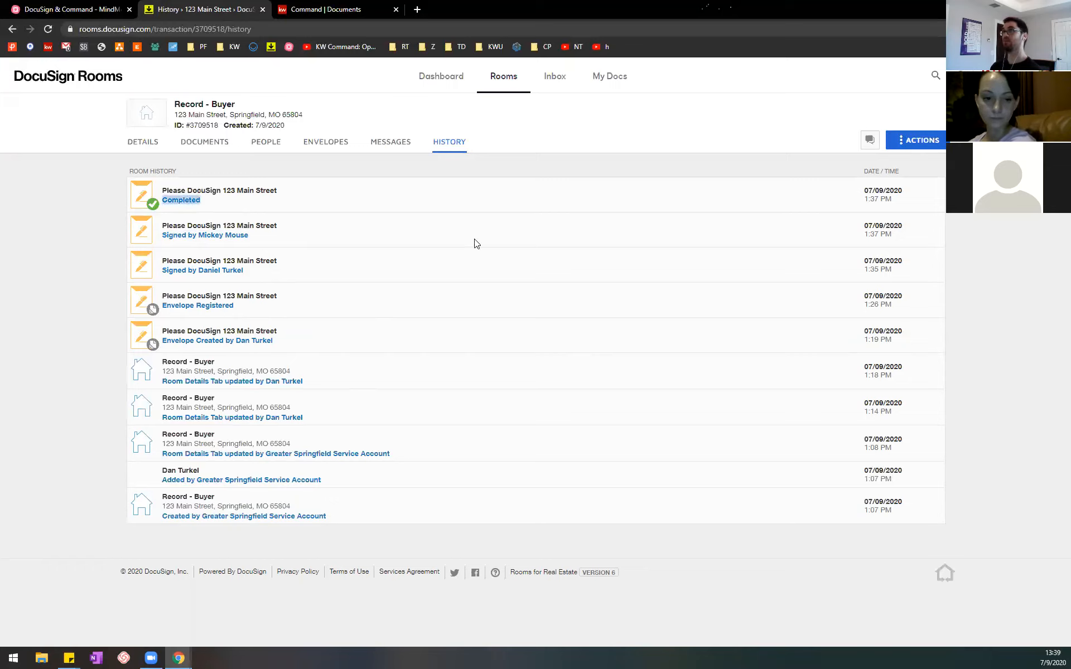
{"action": "left_click", "coordinate": [352, 279]}
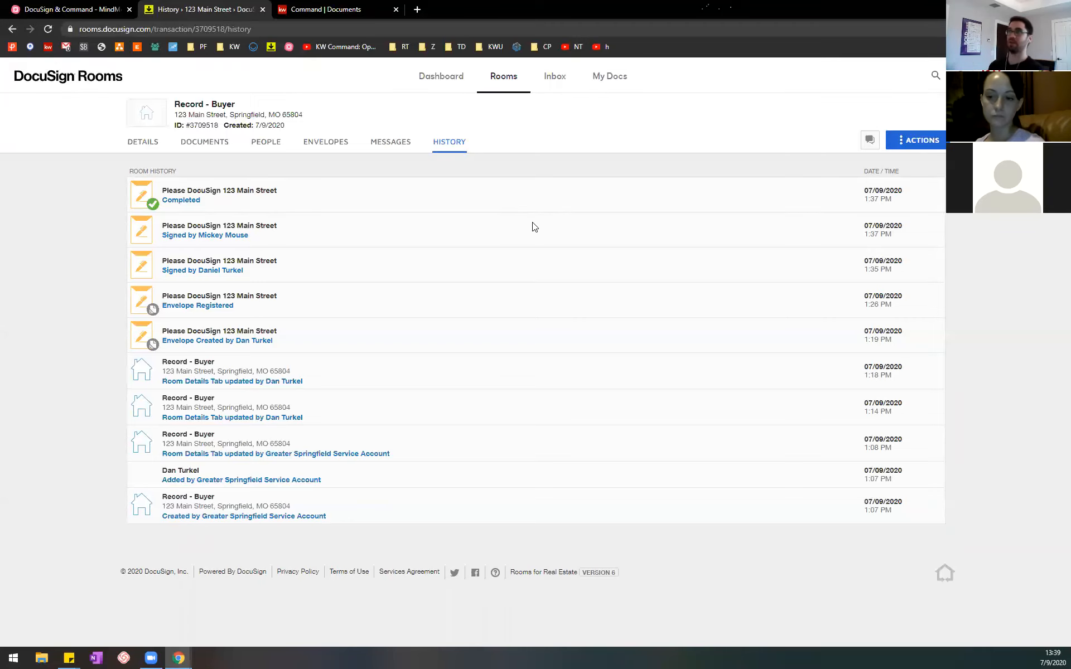
Step: In the MindMeister outline, review the "Log into your email and sign the document" topic and collapse "4. Signing the Documents"
{"action": "left_click", "coordinate": [65, 6]}
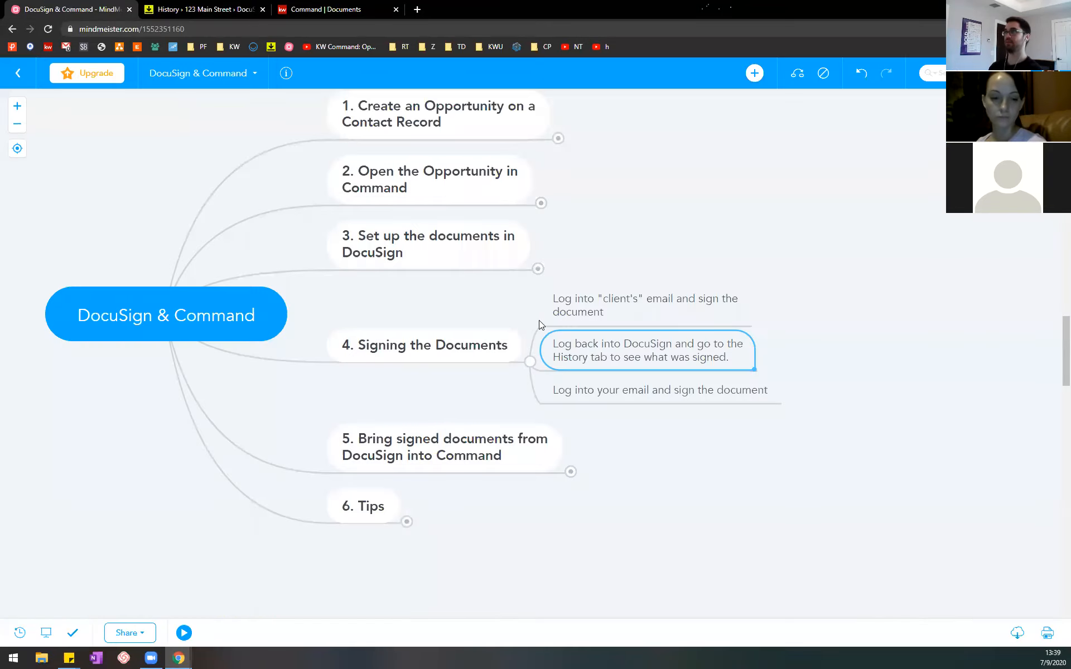
{"action": "left_click", "coordinate": [620, 390]}
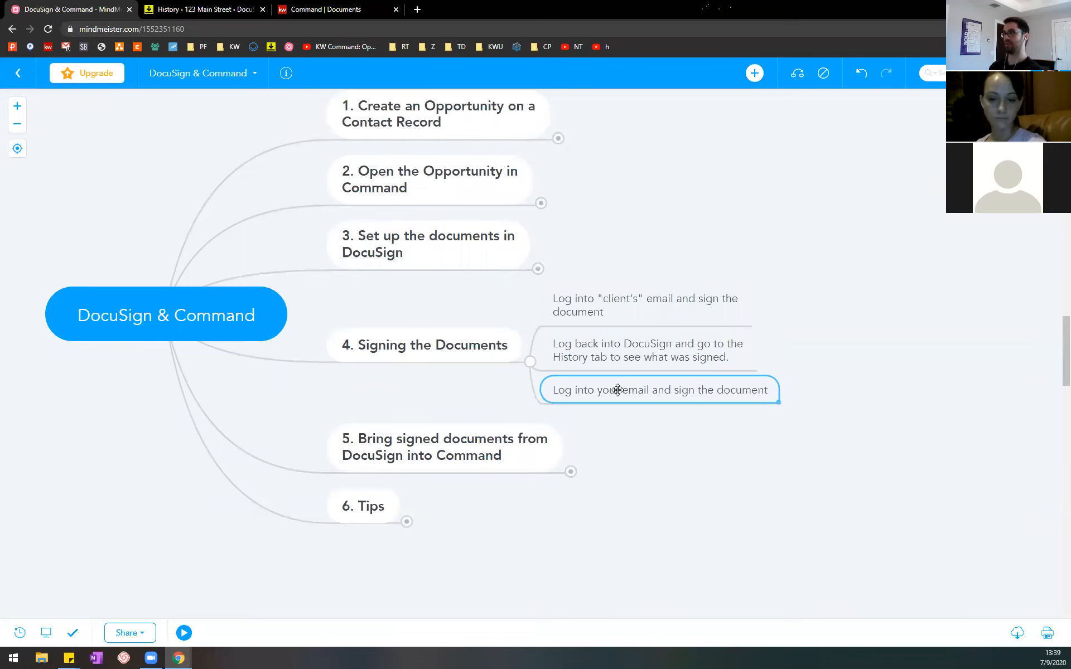
{"action": "left_click", "coordinate": [531, 366]}
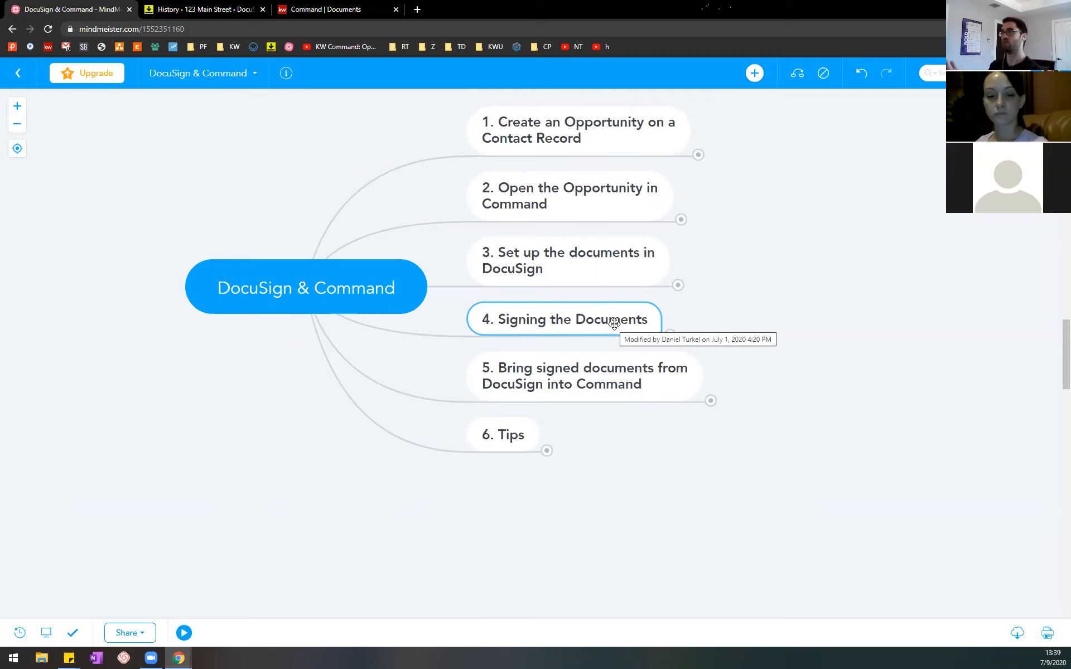
Step: Expand "5. Bring signed documents from DocuSign into Command" and select its first subtopic about the Opportunities applet
{"action": "left_click", "coordinate": [609, 370]}
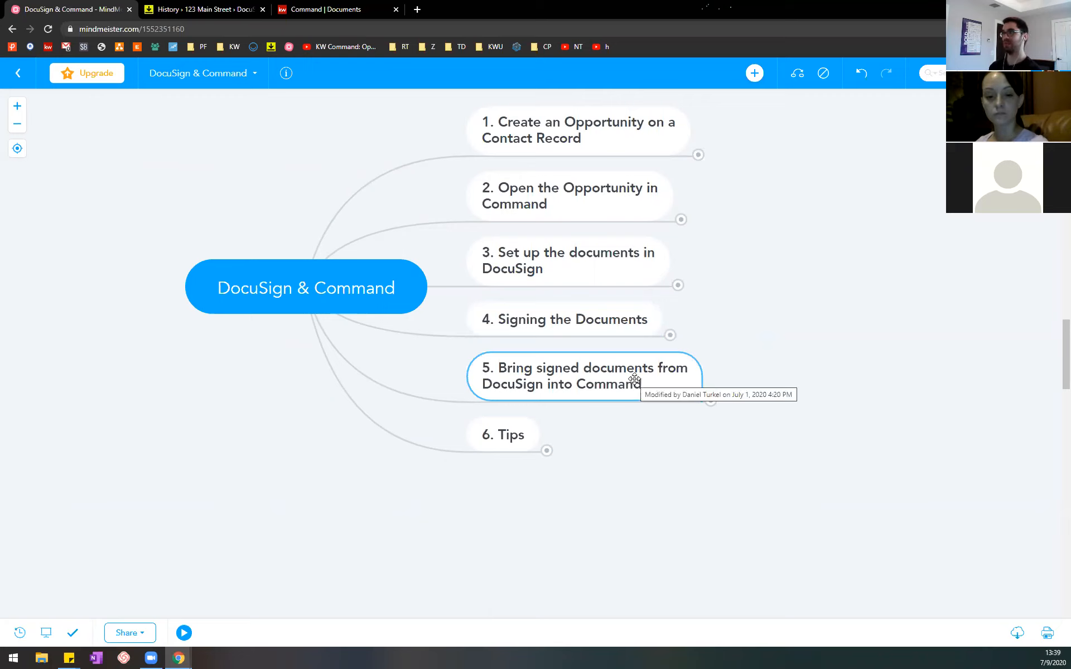
{"action": "left_click", "coordinate": [709, 400]}
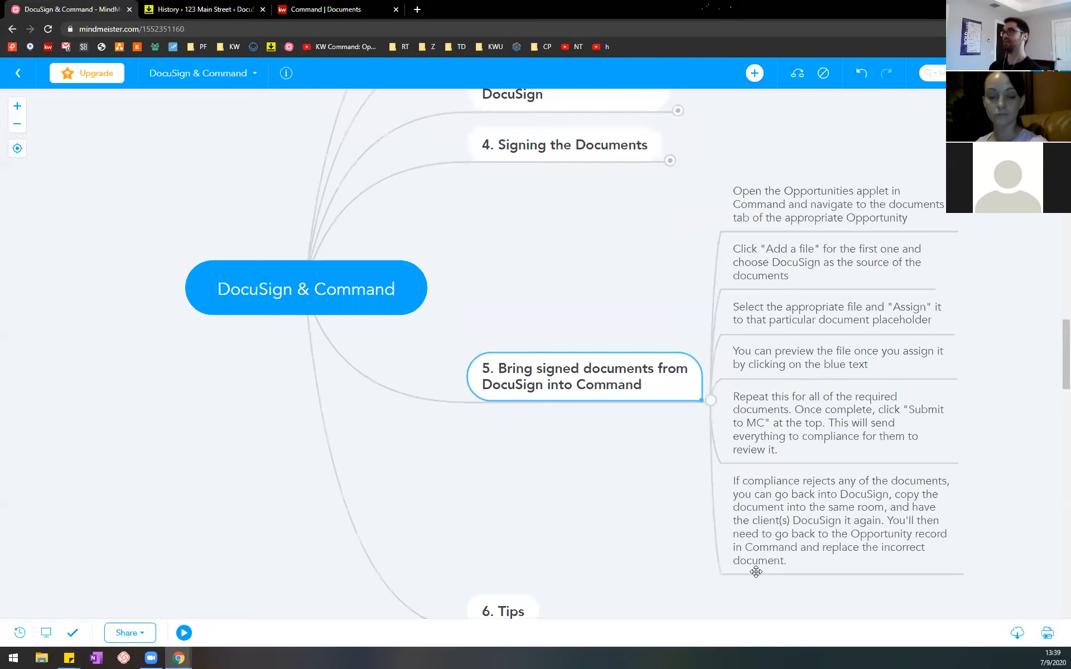
{"action": "left_click_drag", "start_coordinate": [602, 476], "coordinate": [409, 473]}
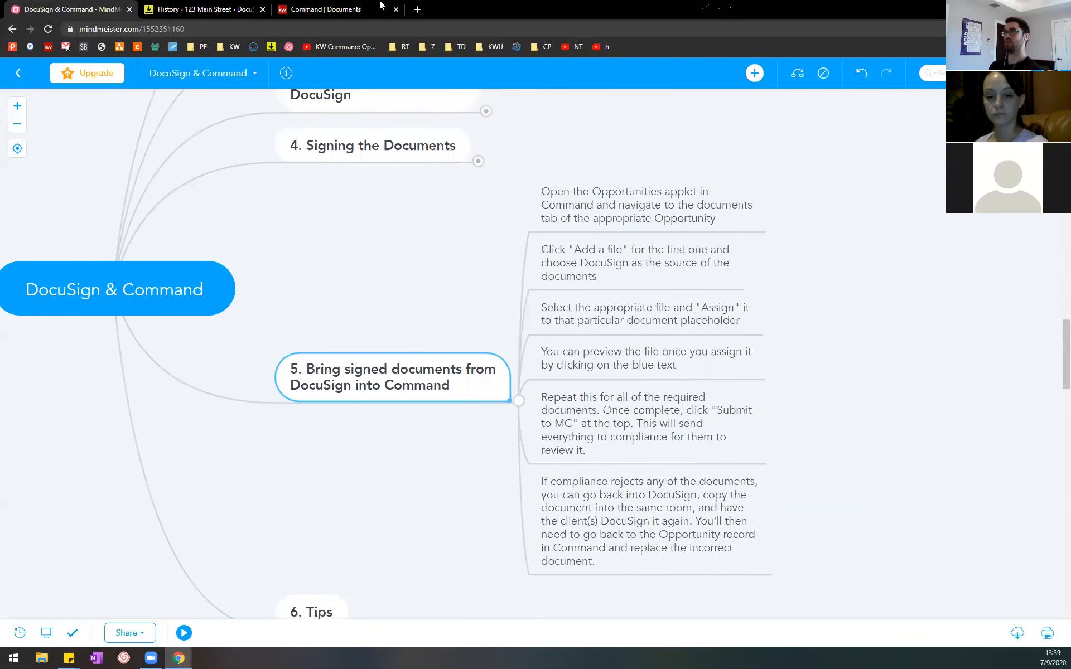
{"action": "left_click", "coordinate": [622, 192]}
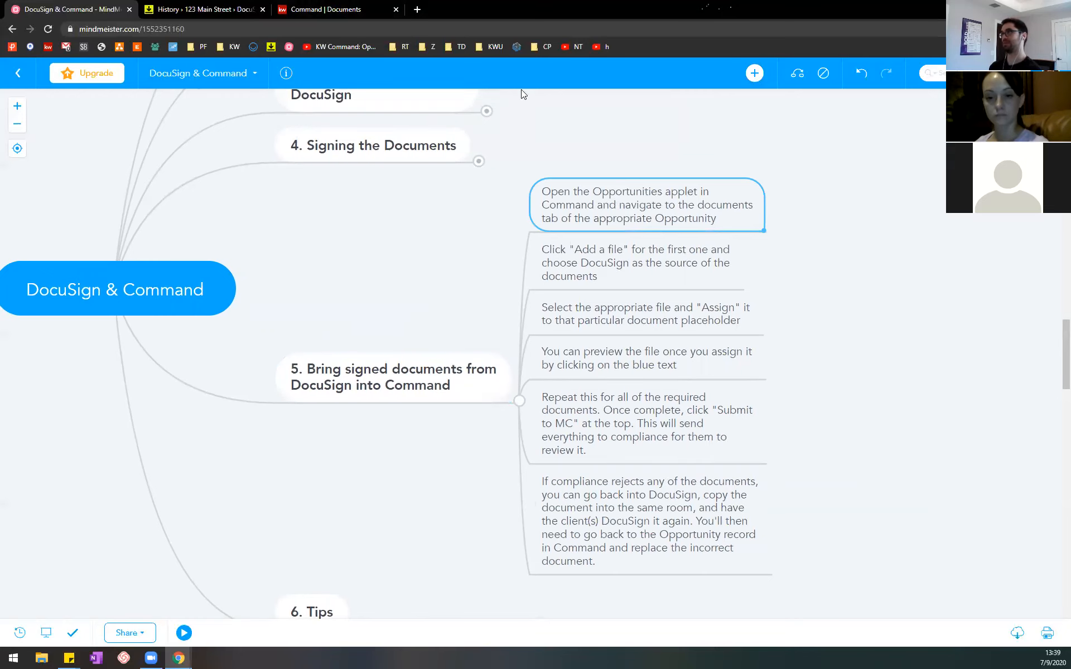
Step: Switch to Command and go from the Opportunities applet to the Documents of the Cultivate-stage "Record - Buyer" buyer opportunity
{"action": "left_click_drag", "start_coordinate": [342, 7], "coordinate": [209, 8]}
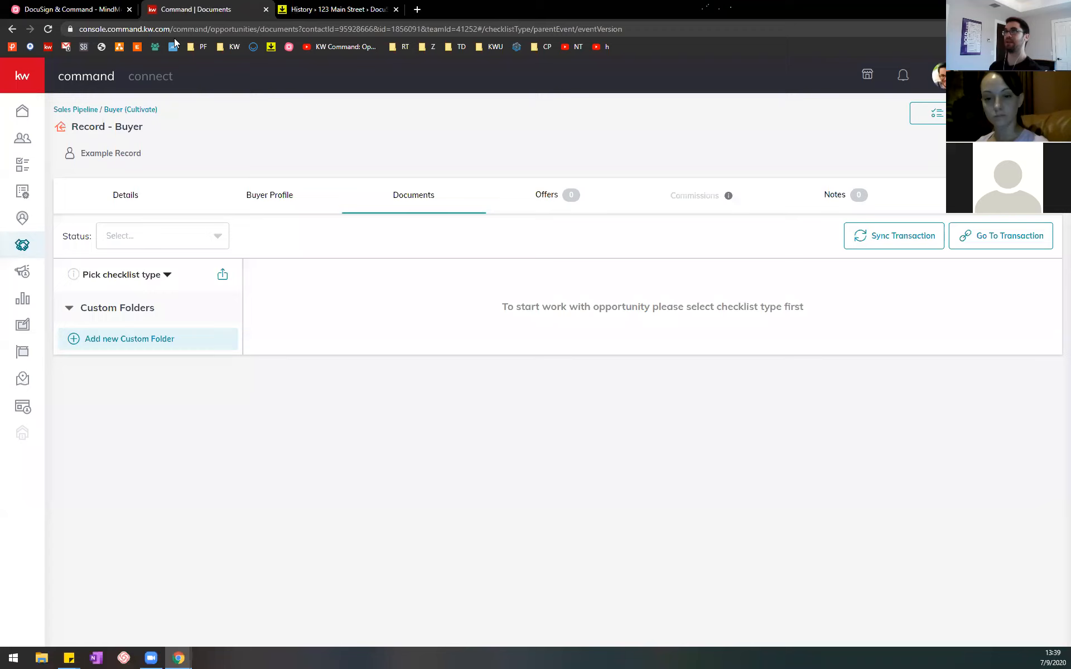
{"action": "left_click", "coordinate": [49, 48]}
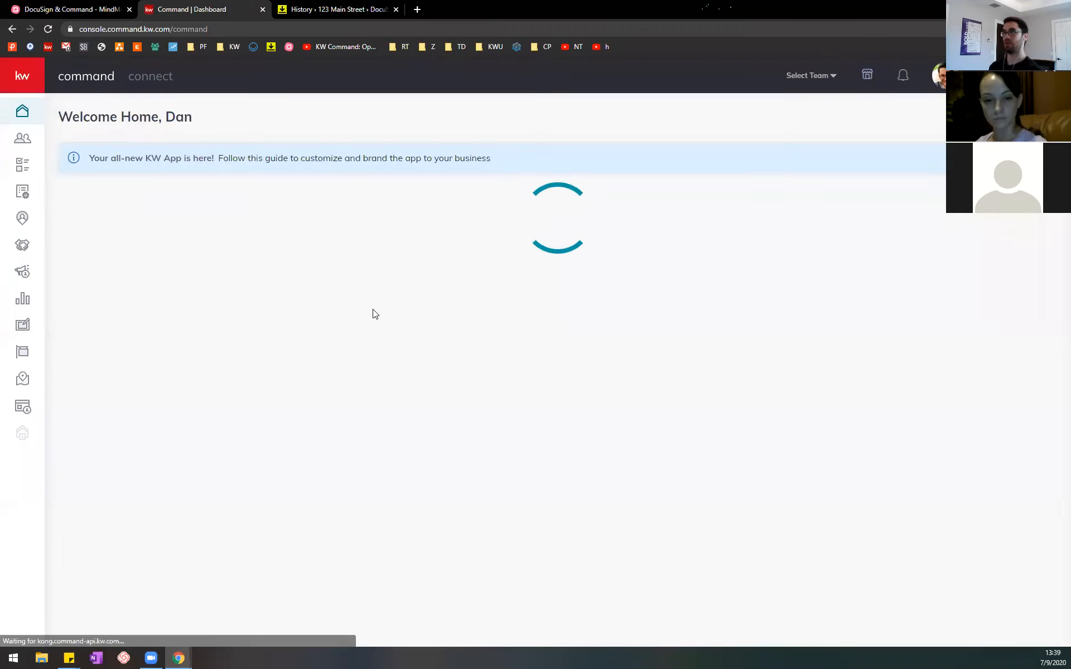
{"action": "left_click", "coordinate": [24, 250]}
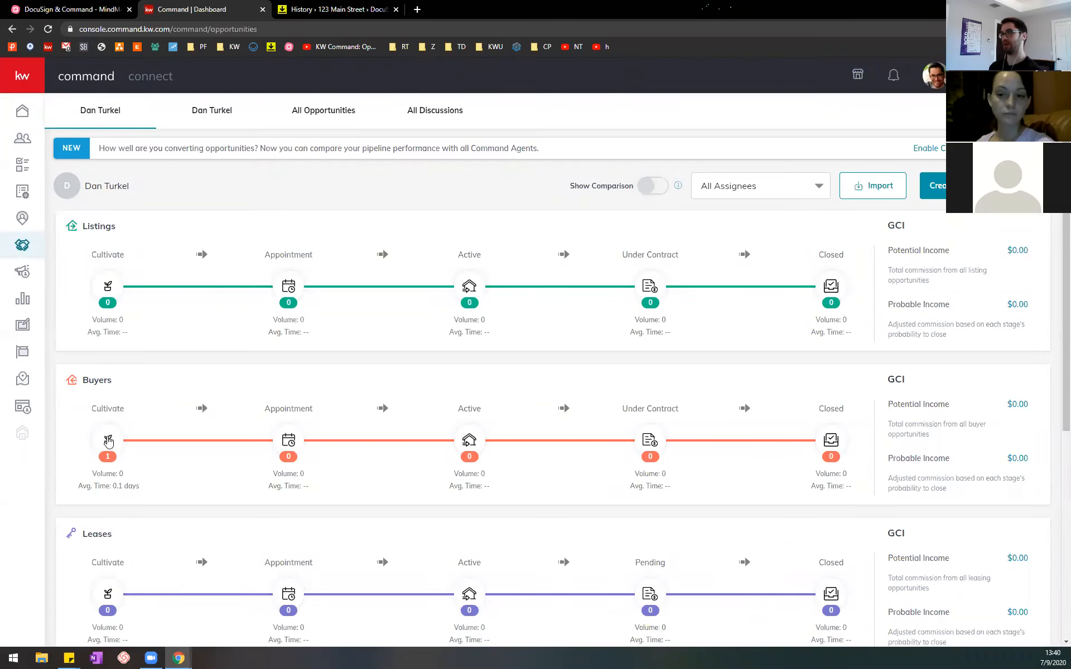
{"action": "left_click", "coordinate": [107, 441]}
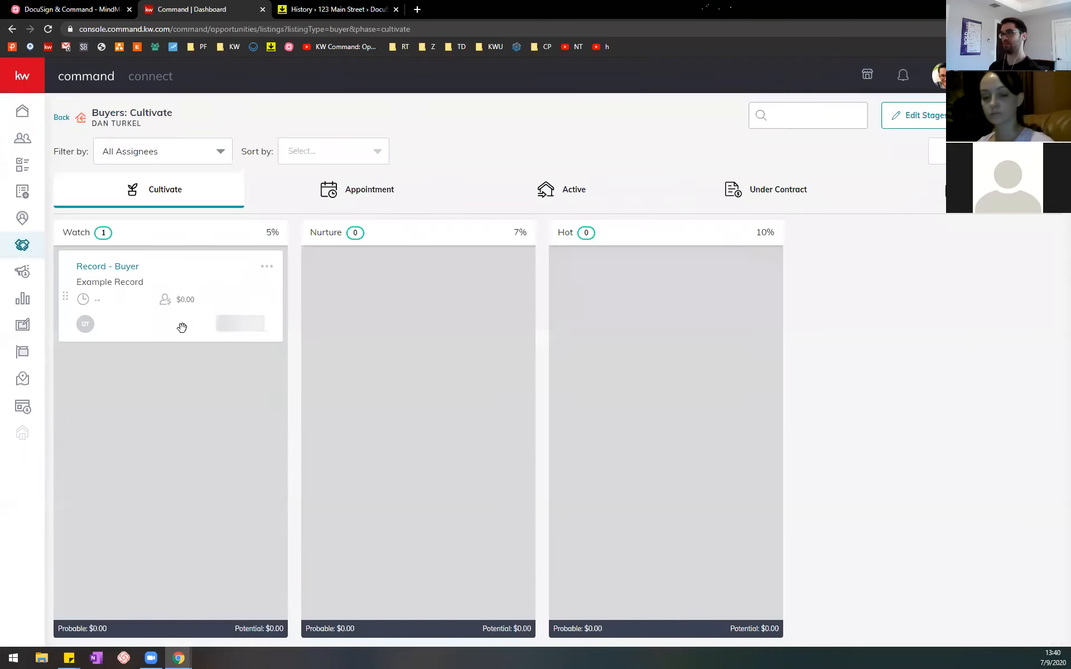
{"action": "left_click", "coordinate": [120, 272]}
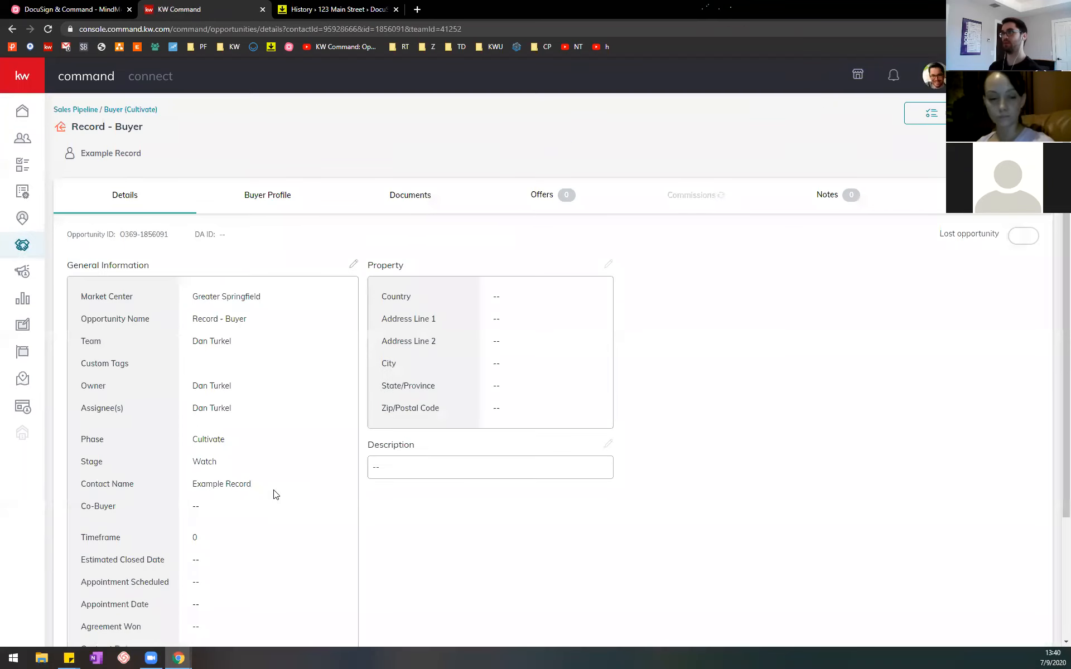
{"action": "left_click", "coordinate": [409, 204]}
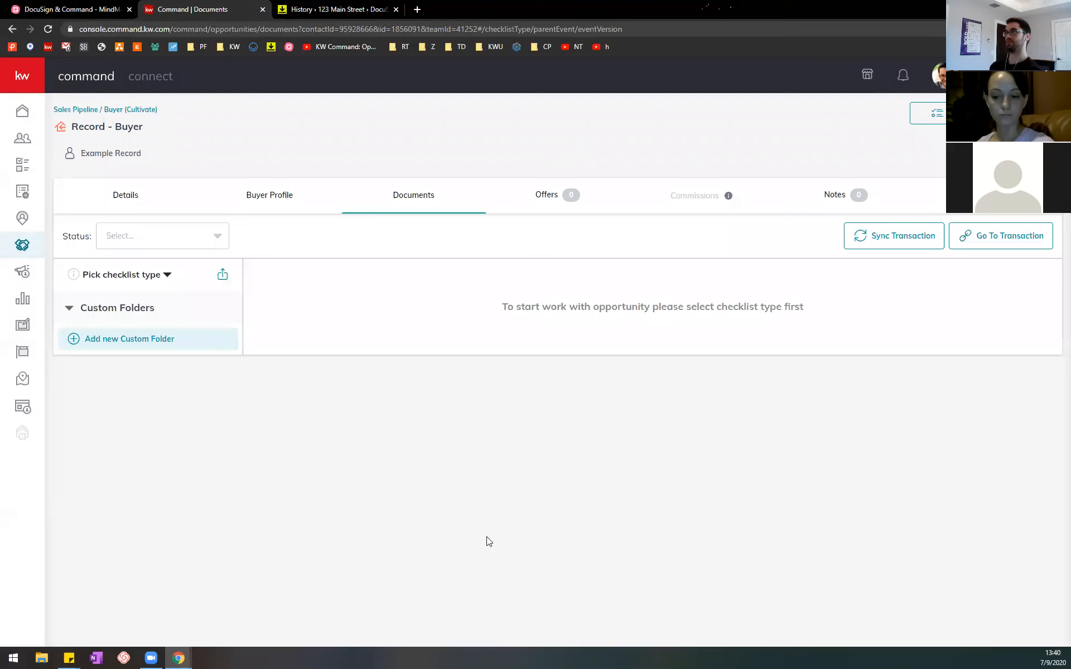
Step: Select the MindMeister subtopic about adding a file with DocuSign as the source, and return to the opportunity's documents in Command
{"action": "left_click", "coordinate": [91, 8]}
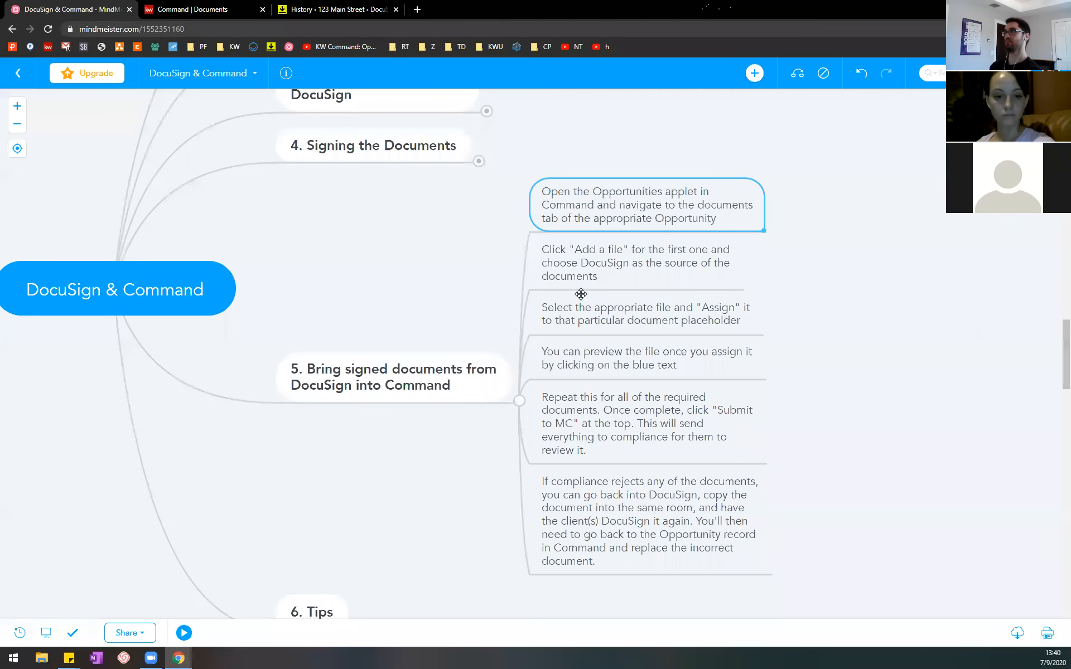
{"action": "left_click", "coordinate": [637, 264]}
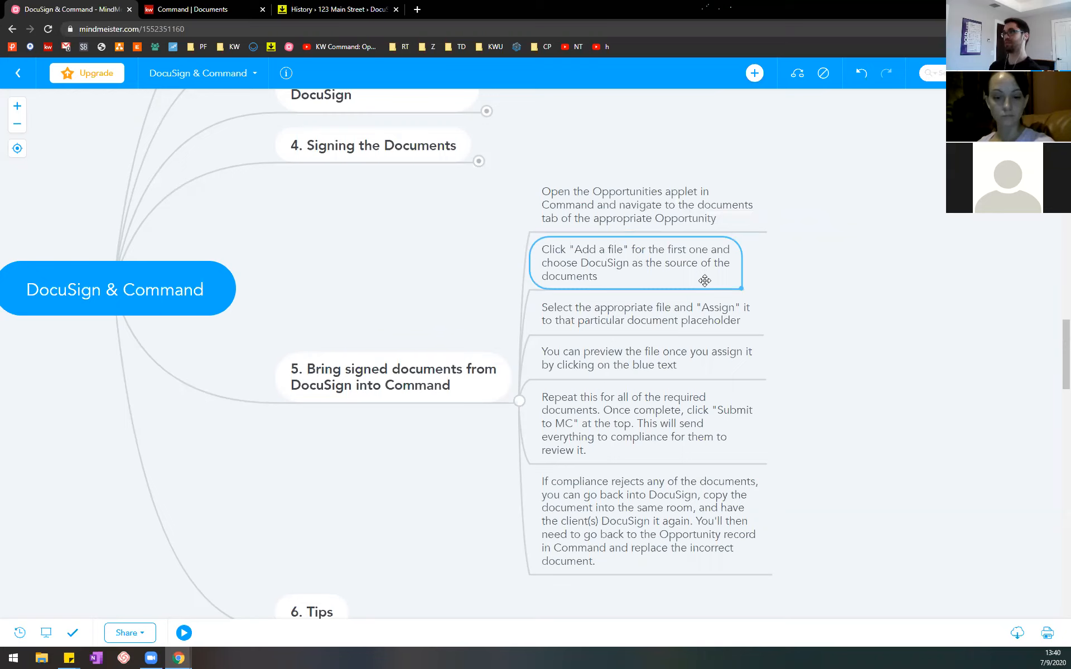
{"action": "key", "text": "ctrl+Tab"}
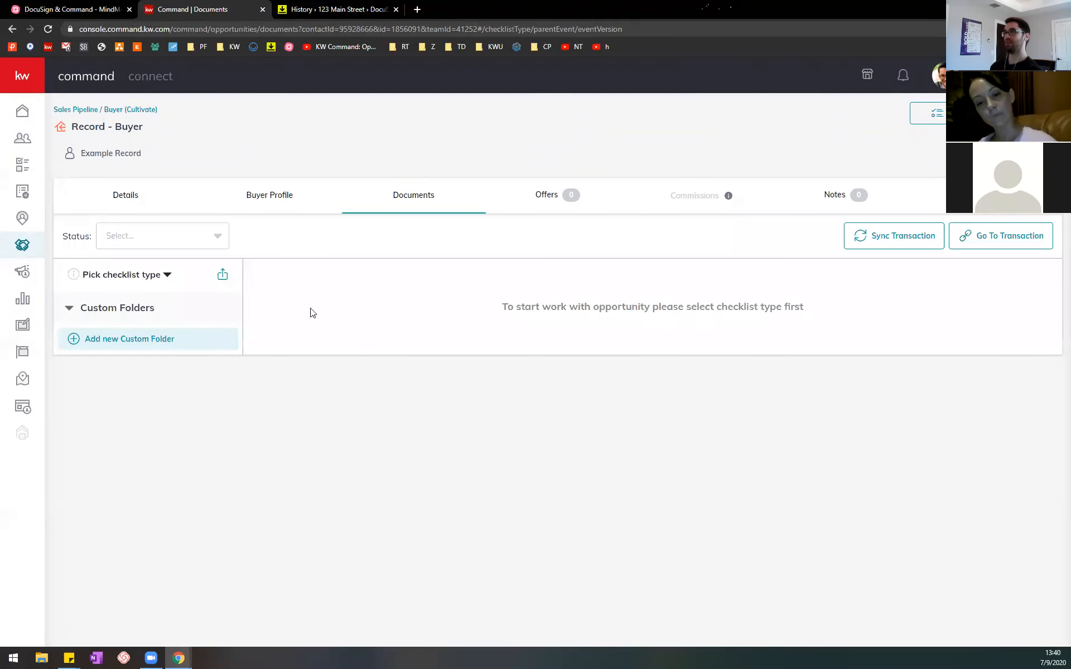
Step: Set the opportunity's document checklist type to Residential
{"action": "left_click", "coordinate": [167, 276]}
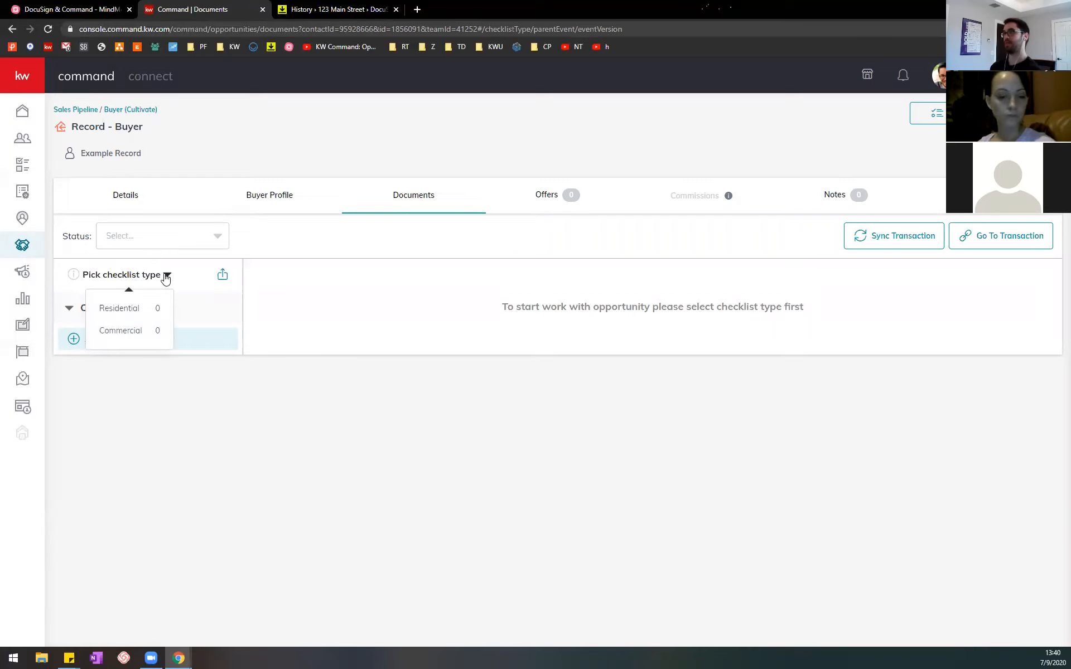
{"action": "left_click", "coordinate": [461, 296]}
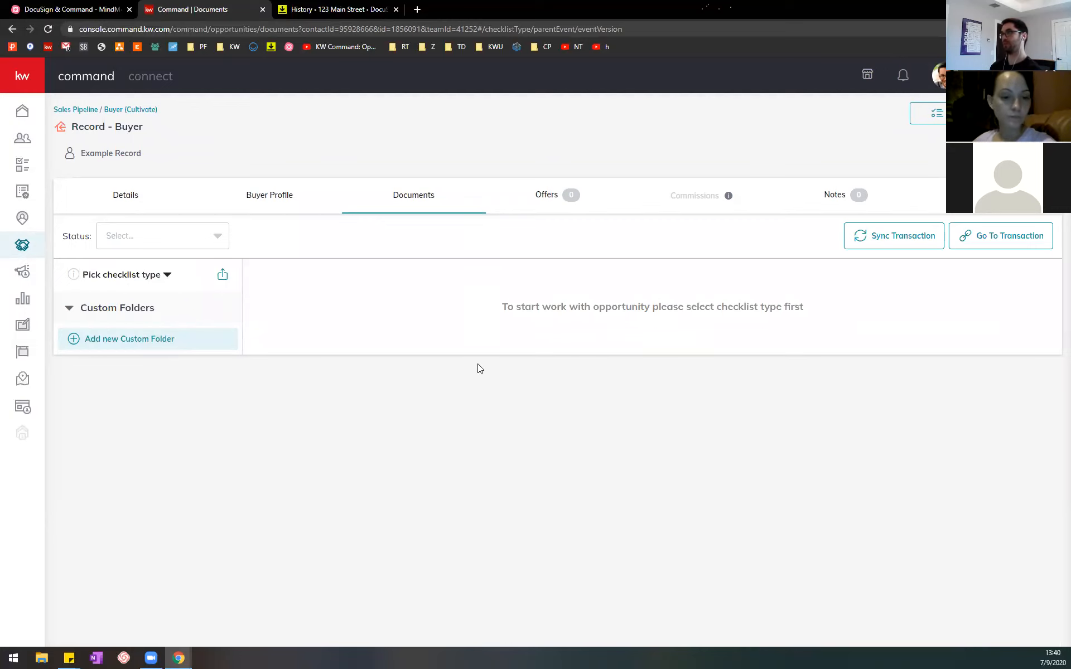
{"action": "mouse_move", "coordinate": [164, 281]}
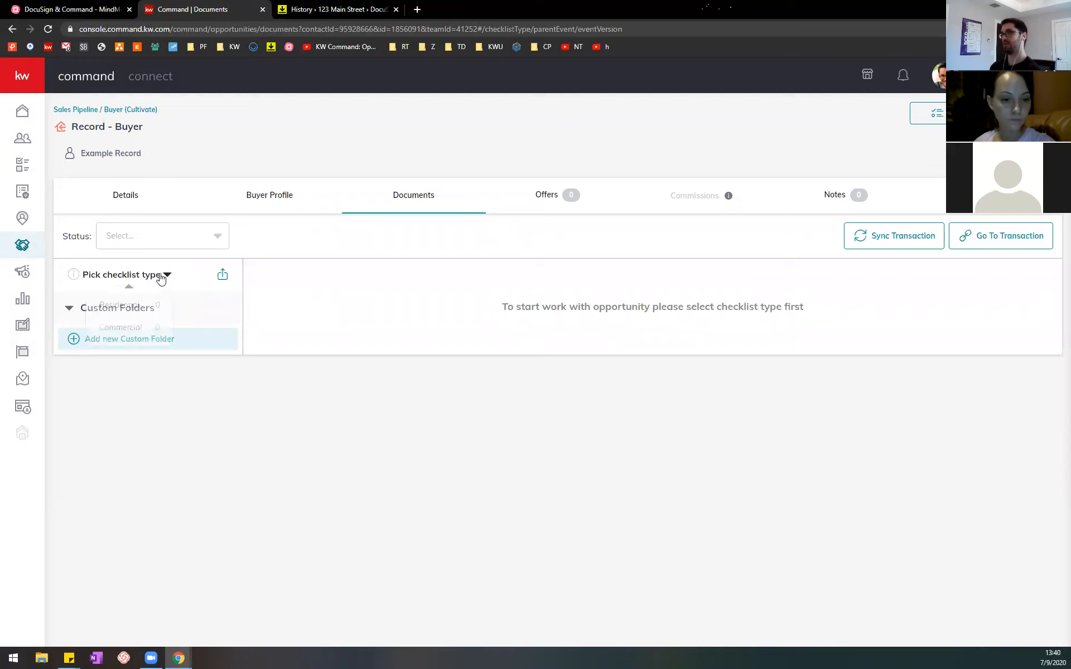
{"action": "left_click", "coordinate": [127, 315]}
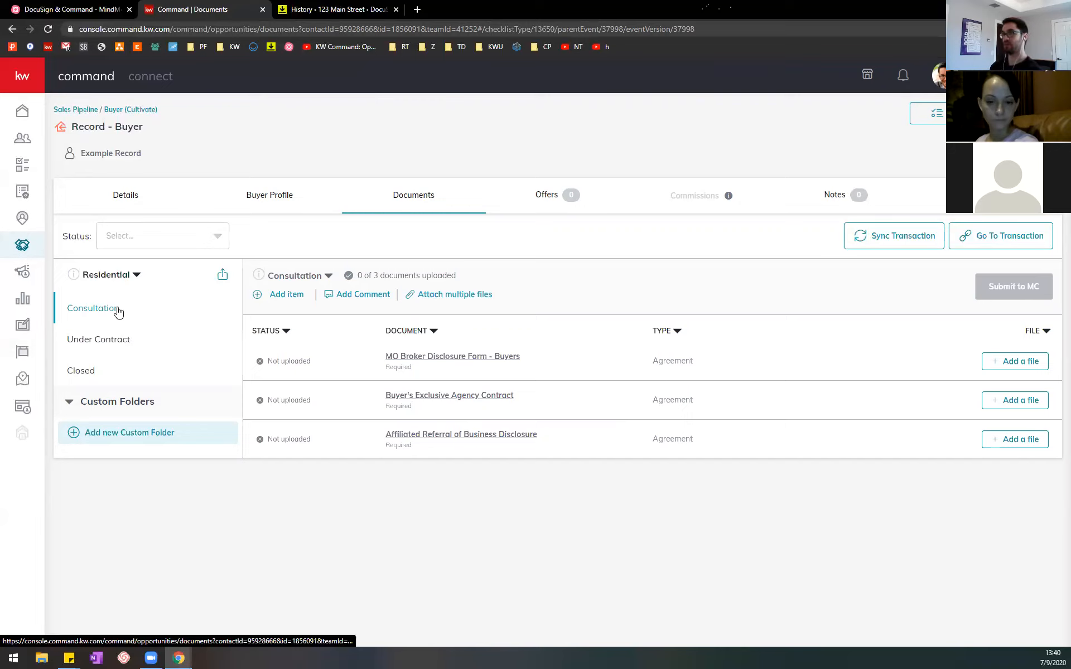
Step: Examine the required documents in the Under Contract and Closed checklists, and return to the Consultation checklist
{"action": "left_click", "coordinate": [130, 339]}
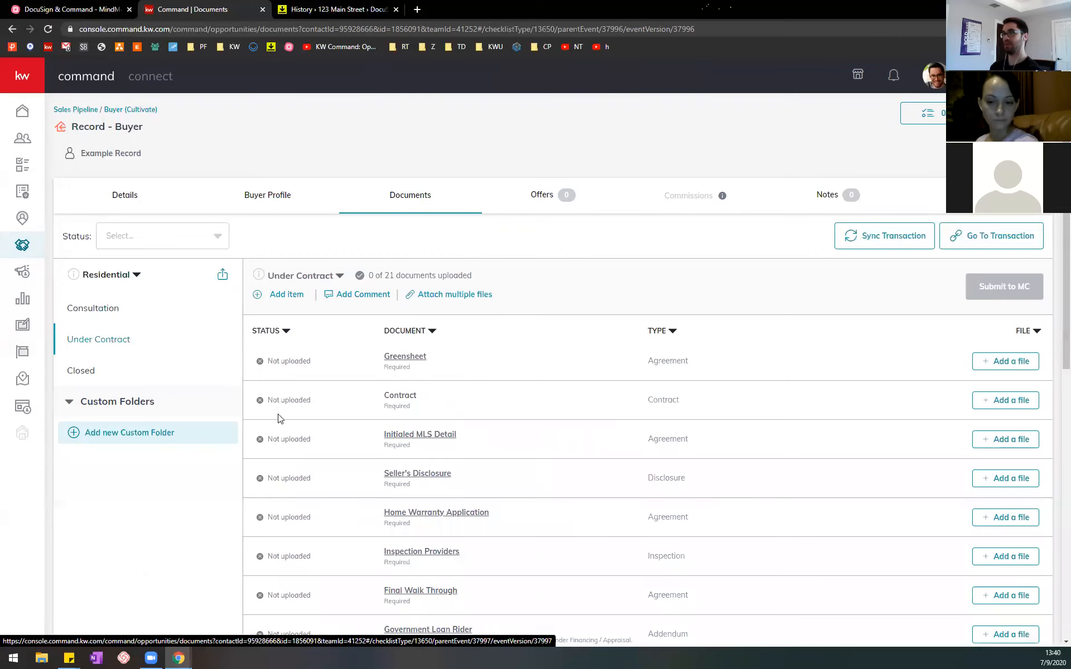
{"action": "scroll", "coordinate": [519, 350], "scroll_direction": "down", "scroll_amount": 3}
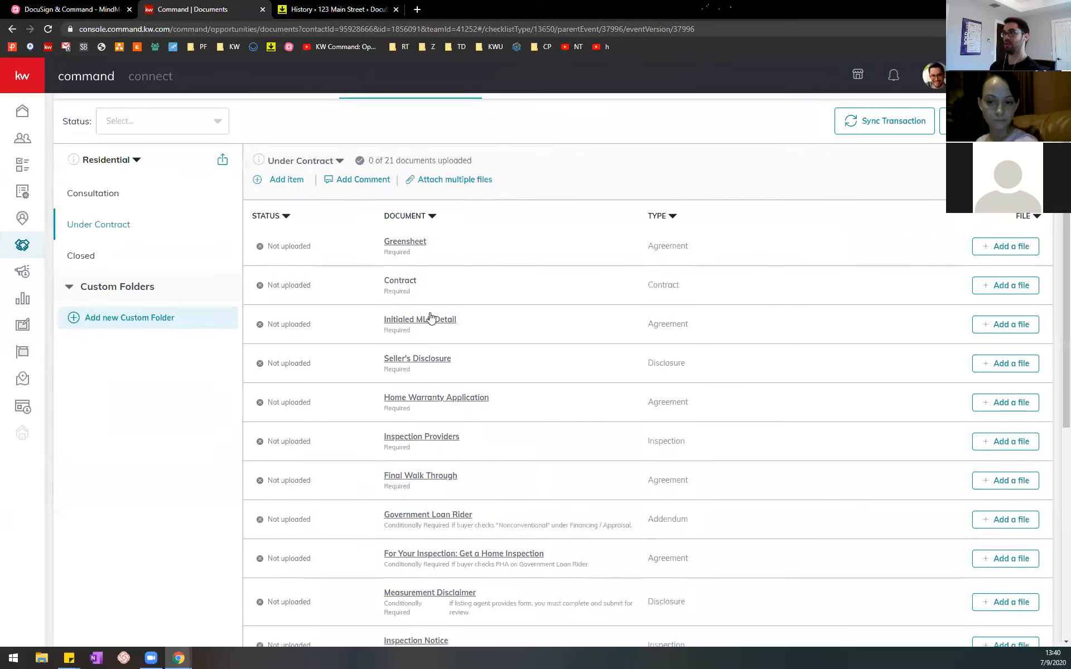
{"action": "scroll", "coordinate": [534, 470], "scroll_direction": "down", "scroll_amount": 1}
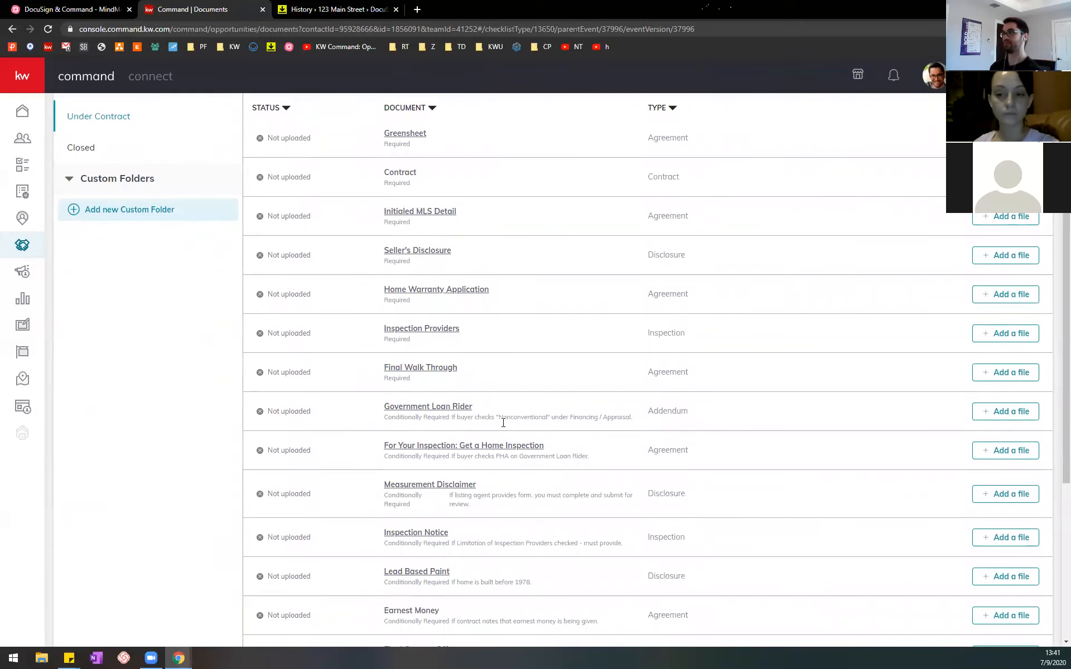
{"action": "scroll", "coordinate": [502, 423], "scroll_direction": "down", "scroll_amount": 3}
{"action": "scroll", "coordinate": [431, 330], "scroll_direction": "up", "scroll_amount": 5}
{"action": "scroll", "coordinate": [431, 330], "scroll_direction": "up", "scroll_amount": 2}
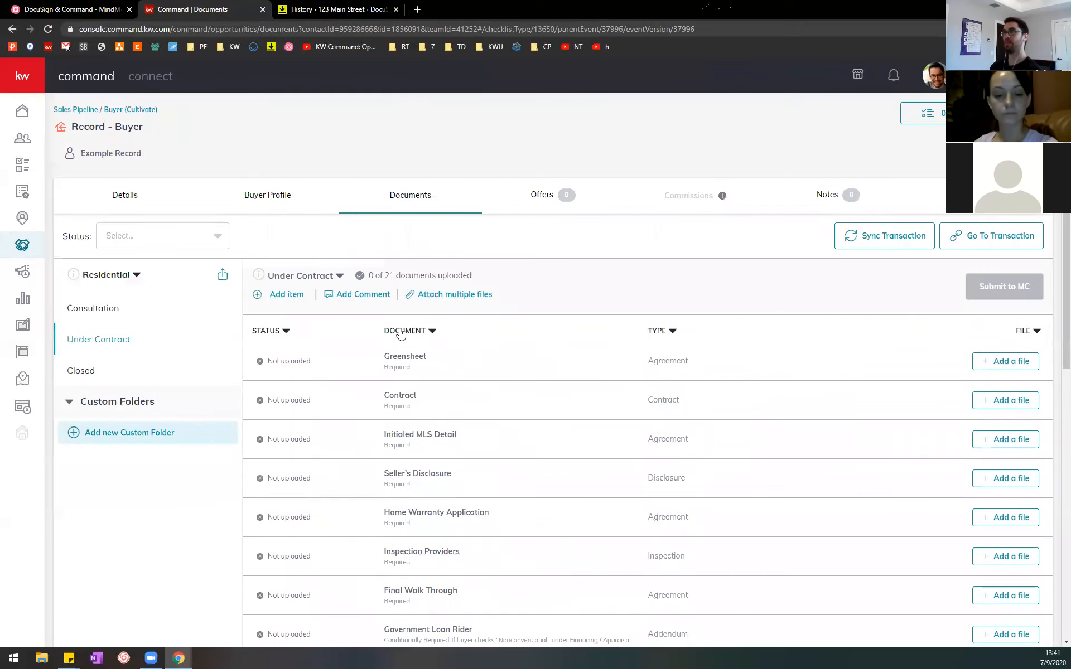
{"action": "left_click", "coordinate": [96, 370]}
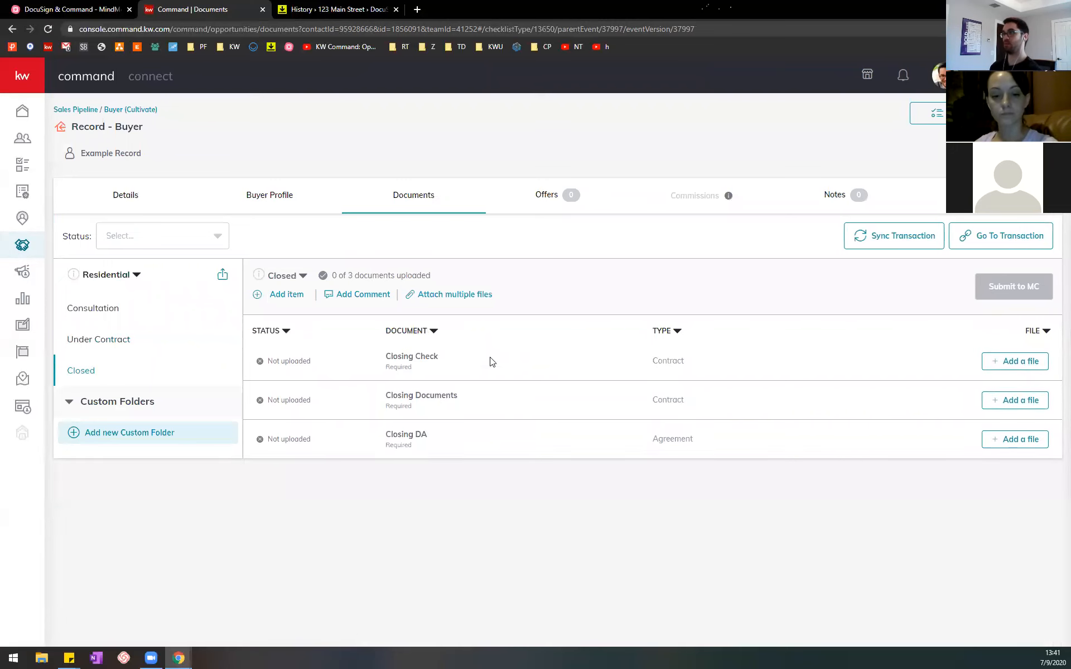
{"action": "left_click", "coordinate": [108, 307]}
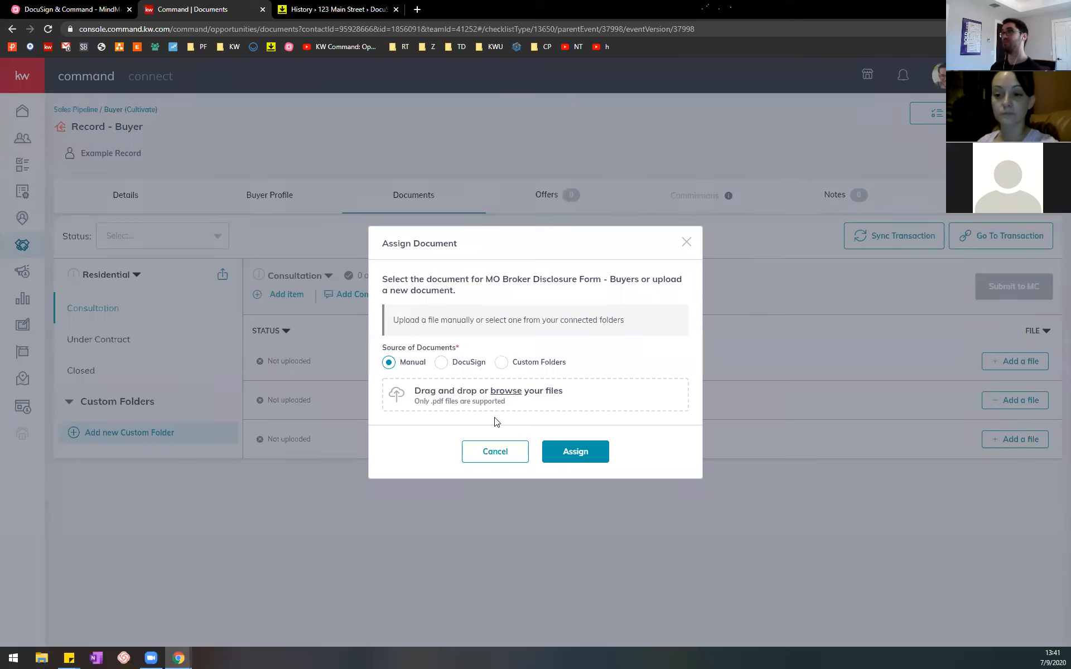
Step: Start assigning a file to MO Broker Disclosure Form - Buyers, view the manual upload option, and choose DocuSign as the document source
{"action": "left_click", "coordinate": [491, 461]}
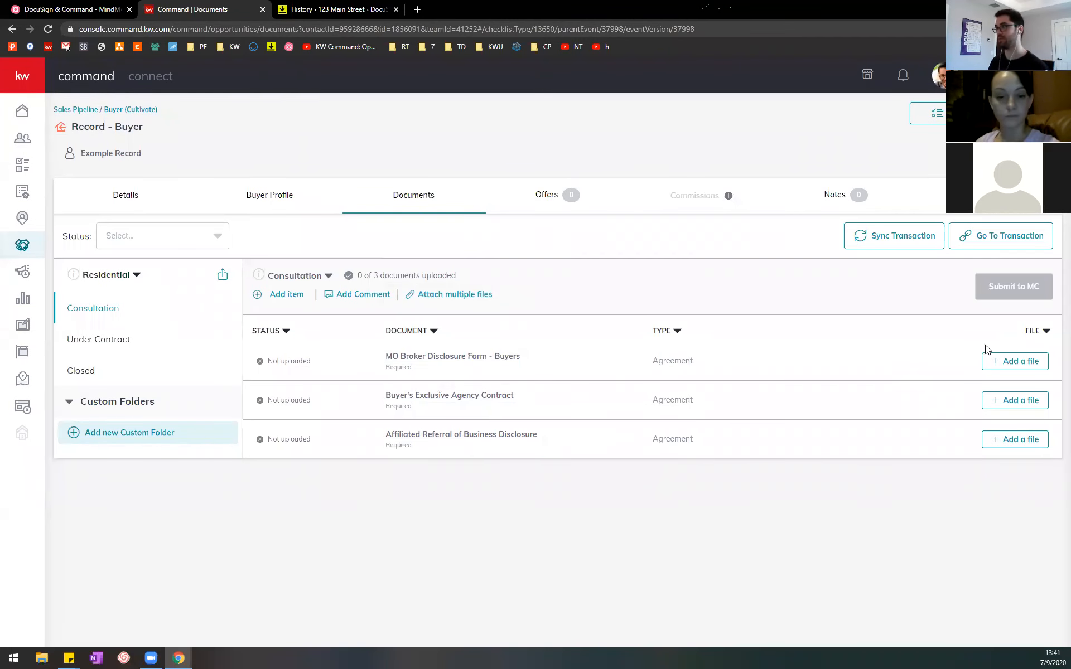
{"action": "left_click", "coordinate": [1010, 364]}
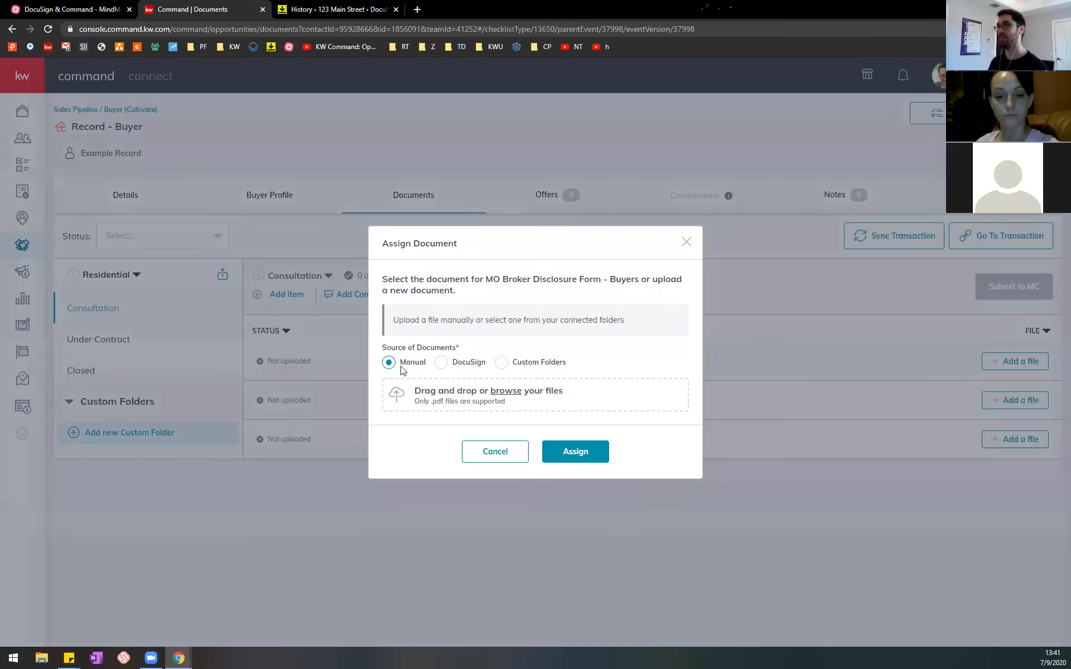
{"action": "left_click", "coordinate": [516, 392]}
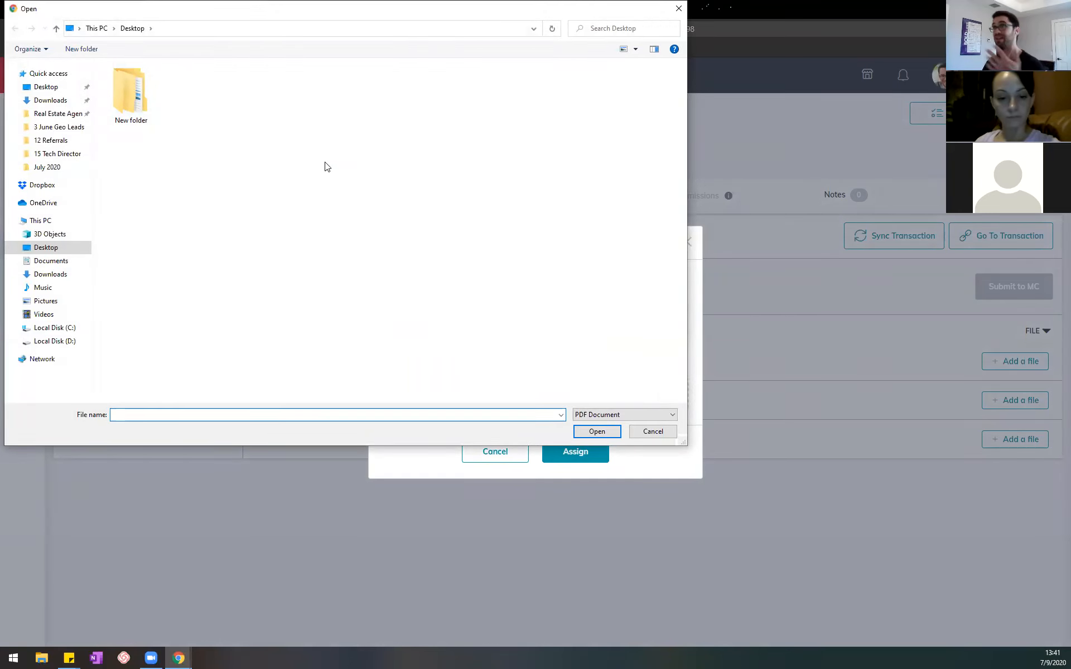
{"action": "left_click", "coordinate": [642, 430]}
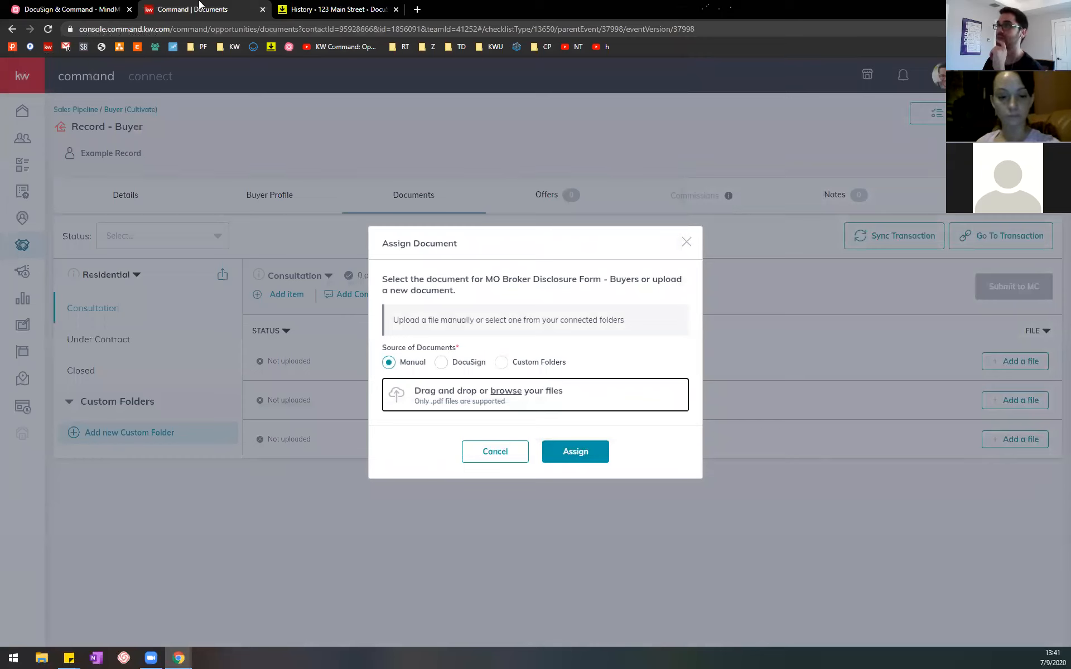
{"action": "left_click", "coordinate": [441, 364]}
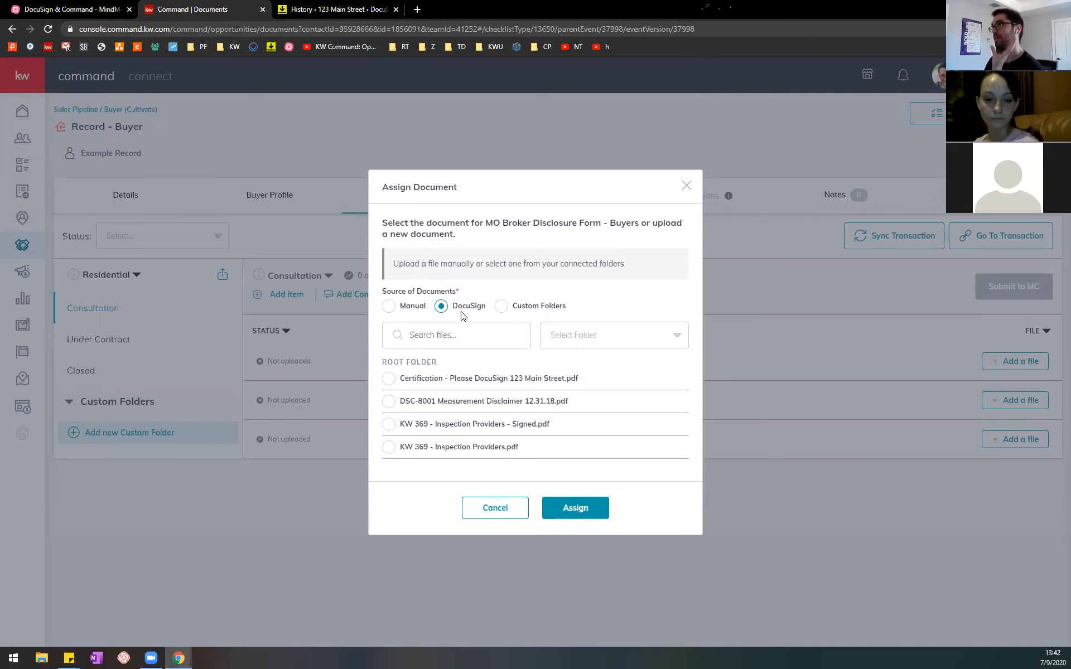
Step: Select the MindMeister subtopic about assigning the appropriate file to a document placeholder, and return to the Assign Document dialog in Command
{"action": "left_click", "coordinate": [116, 6]}
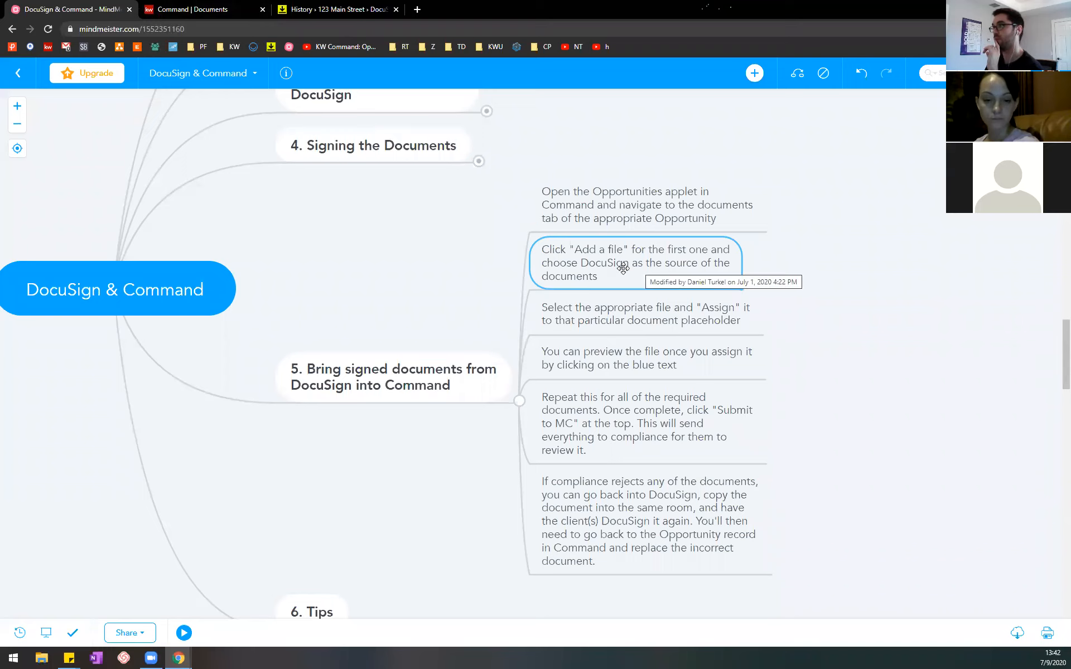
{"action": "left_click", "coordinate": [653, 309]}
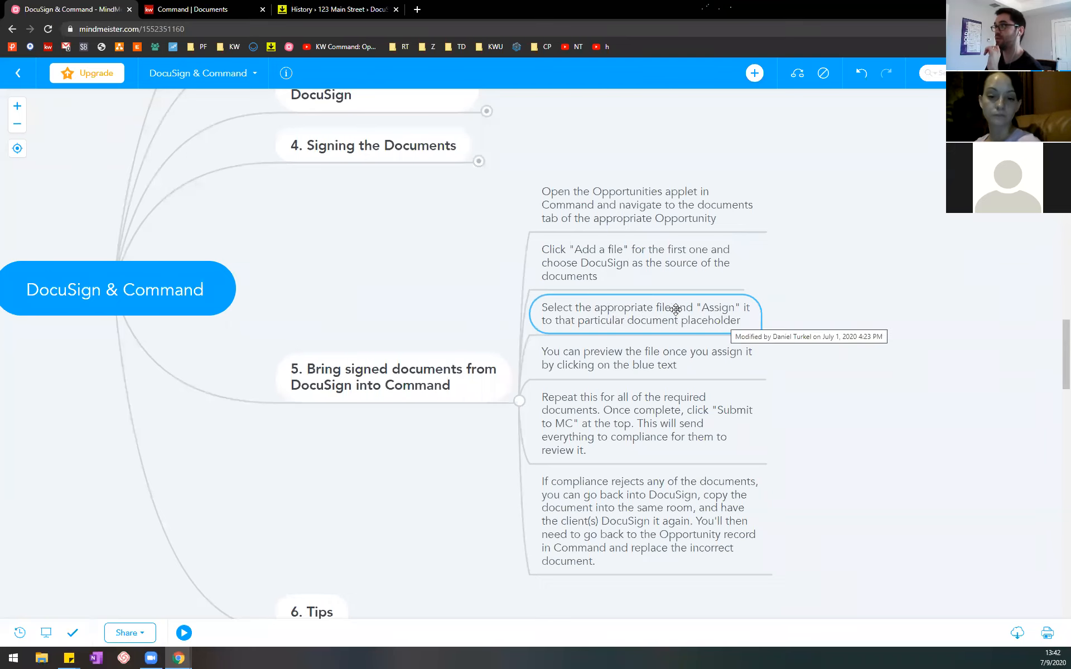
{"action": "left_click", "coordinate": [167, 8]}
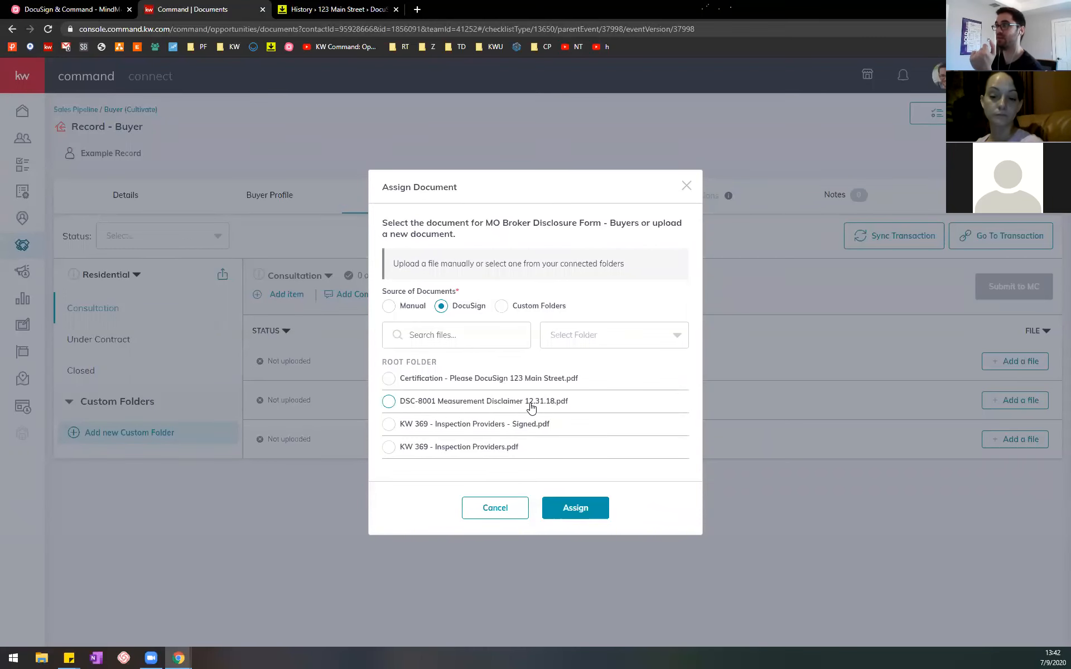
Step: Open the room's documents in DocuSign Rooms and select DSC-8001 Measurement Disclaimer 12.31.18 and the unsigned KW 369 - Inspection Providers
{"action": "left_click", "coordinate": [333, 6]}
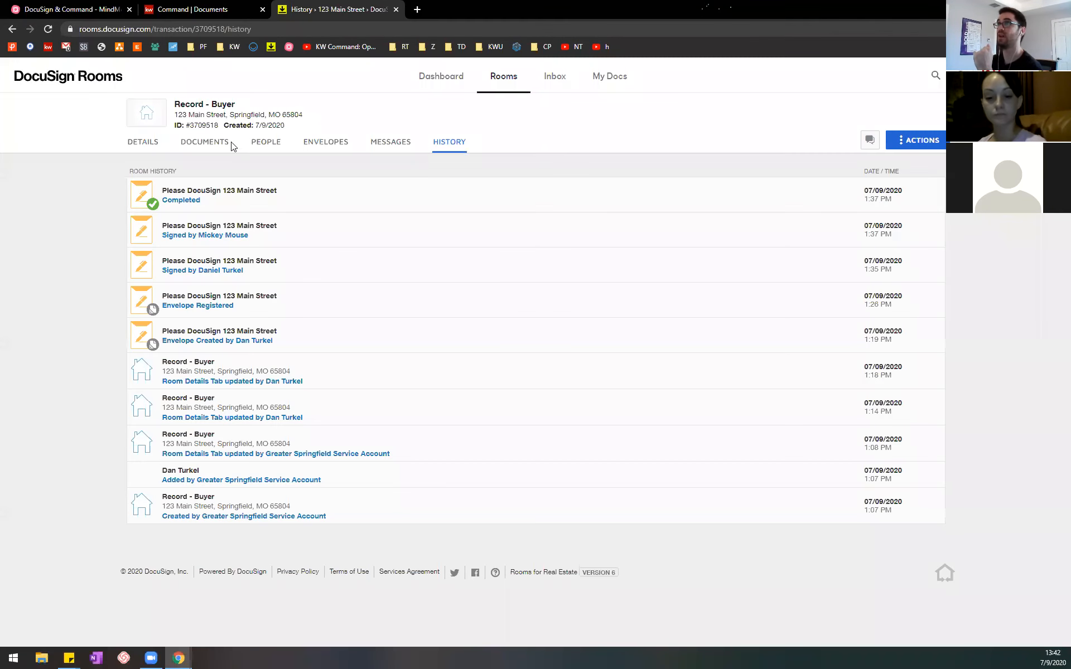
{"action": "left_click", "coordinate": [206, 144]}
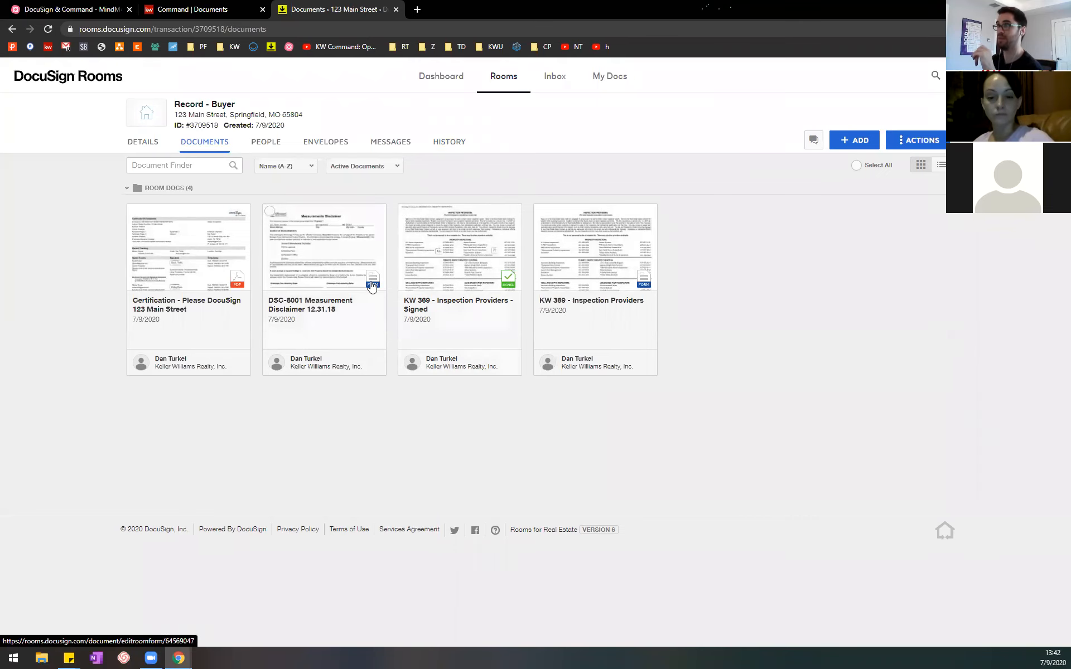
{"action": "left_click", "coordinate": [270, 212]}
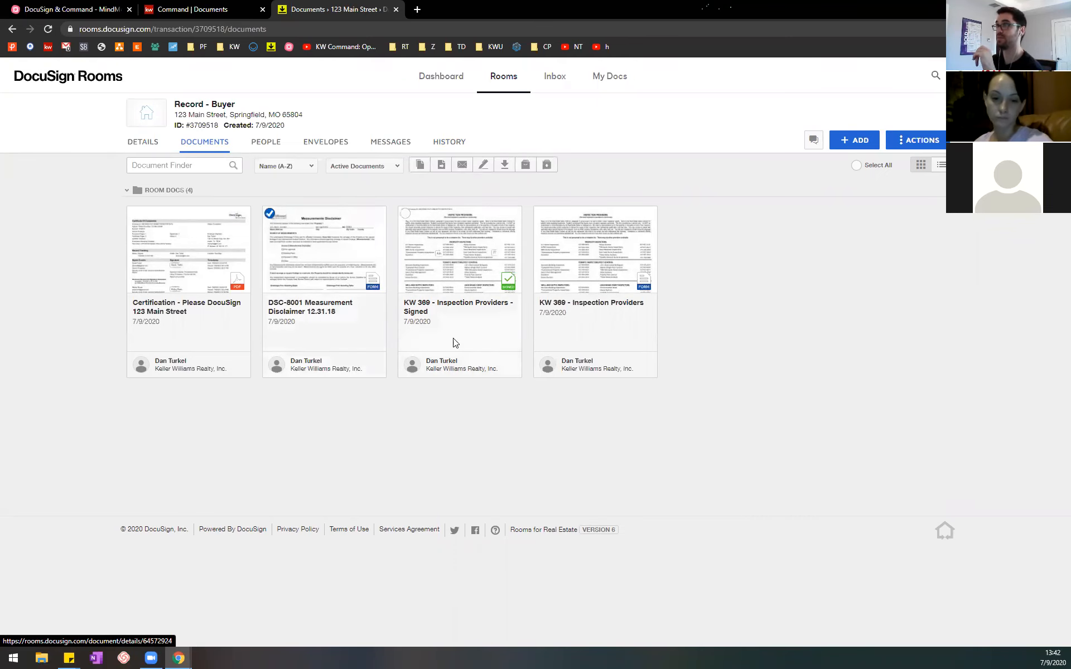
{"action": "left_click", "coordinate": [541, 214]}
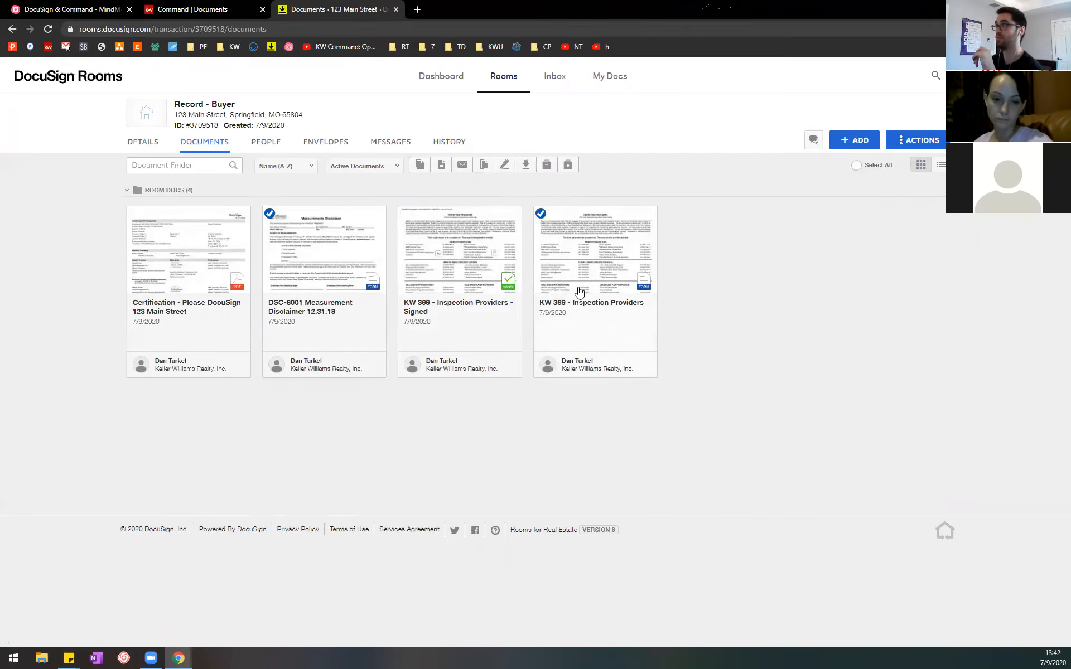
Step: Examine the signature fields in the unsigned KW 369 - Inspection Providers form, close it, and deselect both selected documents
{"action": "left_click", "coordinate": [618, 273]}
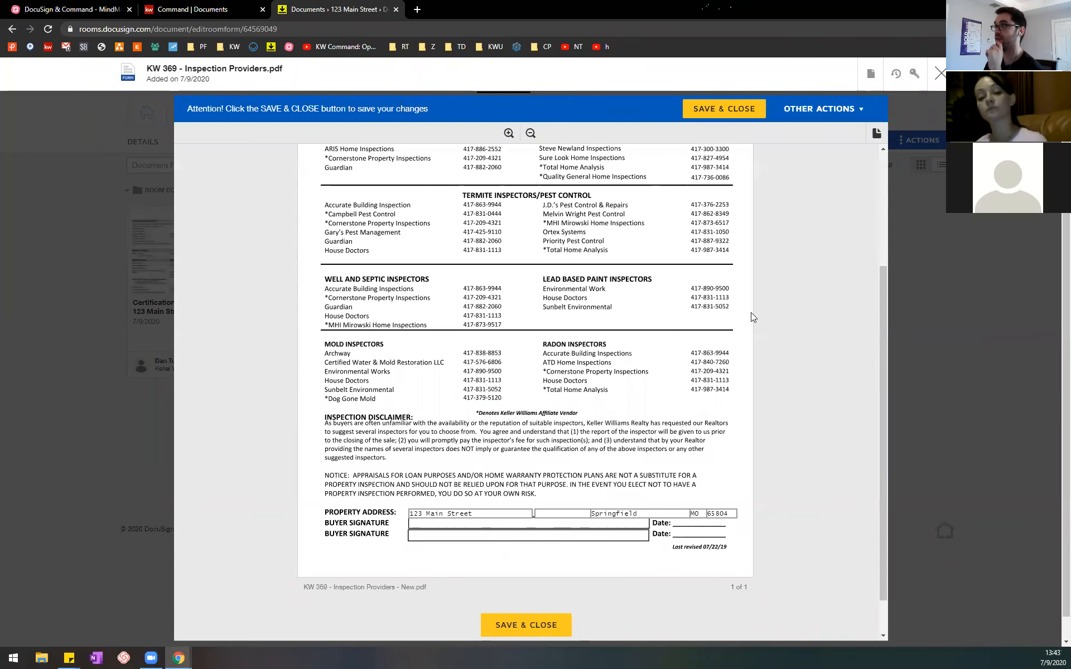
{"action": "left_click", "coordinate": [938, 73]}
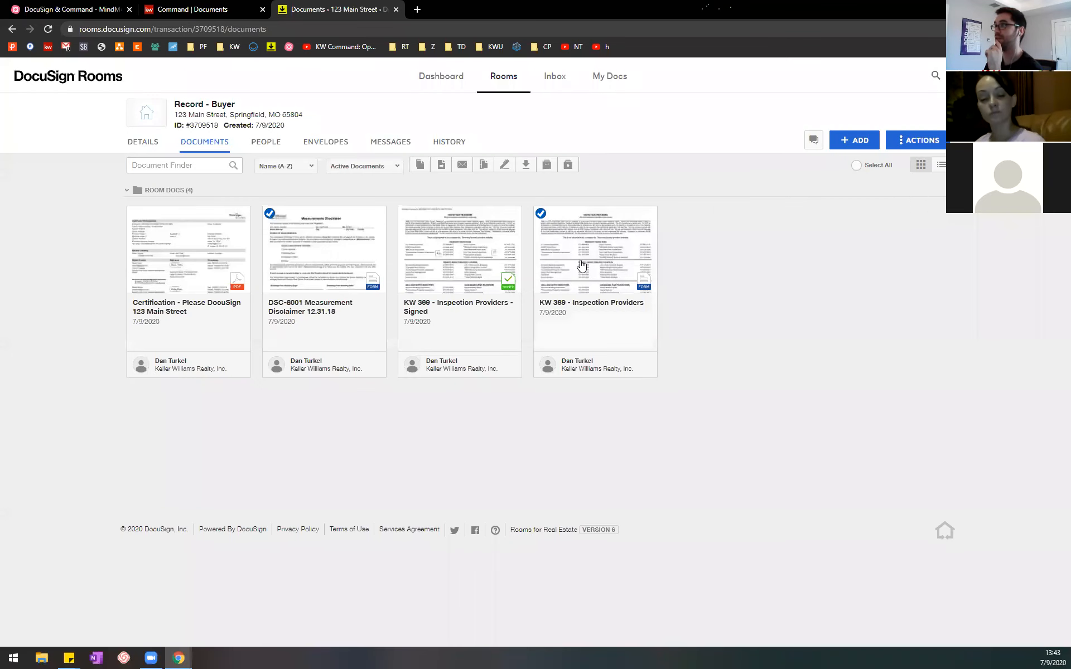
{"action": "left_click", "coordinate": [541, 214]}
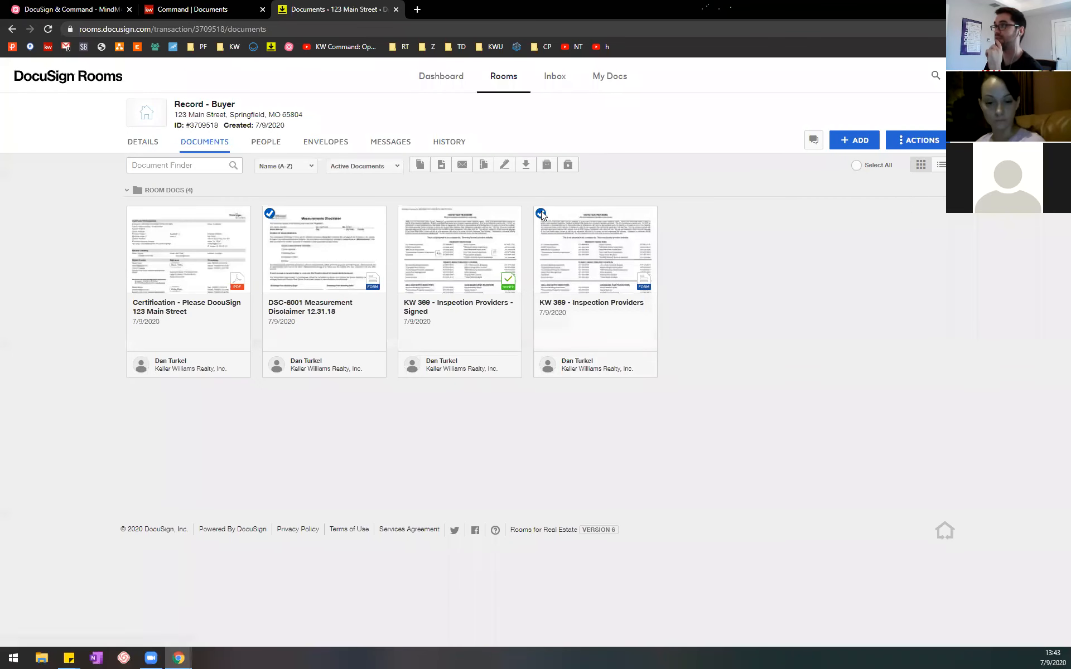
{"action": "left_click", "coordinate": [270, 214]}
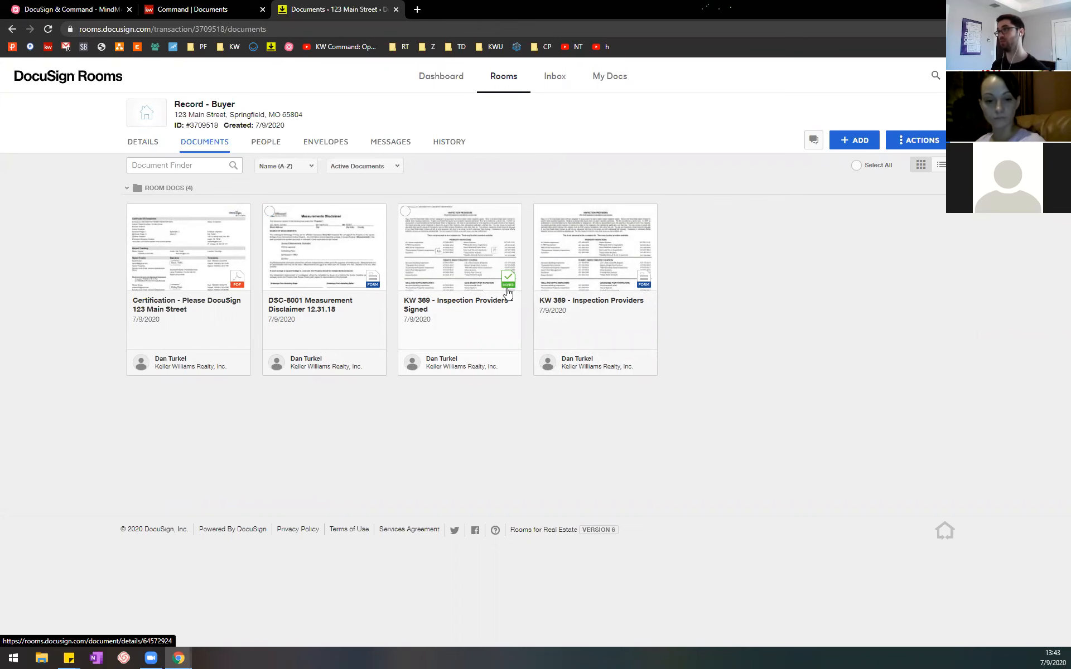
Step: Compare the signed and unsigned KW 369 - Inspection Providers documents in the room, opening the unsigned form briefly and closing it
{"action": "key", "text": "ctrl+plus"}
{"action": "key", "text": "ctrl+plus"}
{"action": "key", "text": "ctrl+plus"}
{"action": "key", "text": "ctrl+plus"}
{"action": "key", "text": "ctrl+plus"}
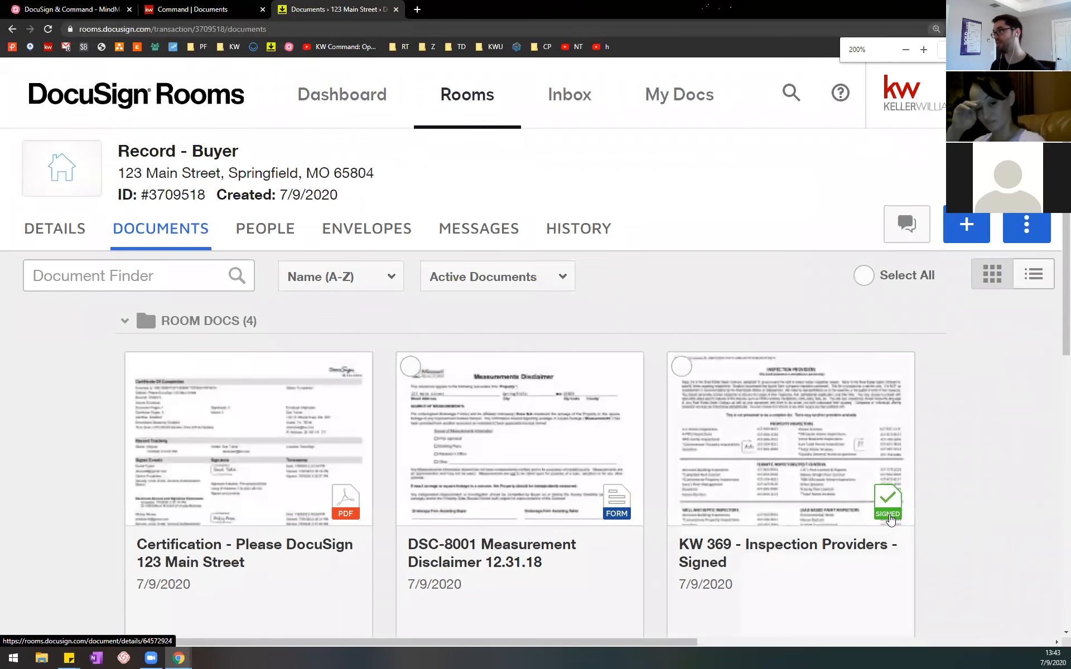
{"action": "scroll", "coordinate": [886, 519], "scroll_direction": "down", "scroll_amount": 1}
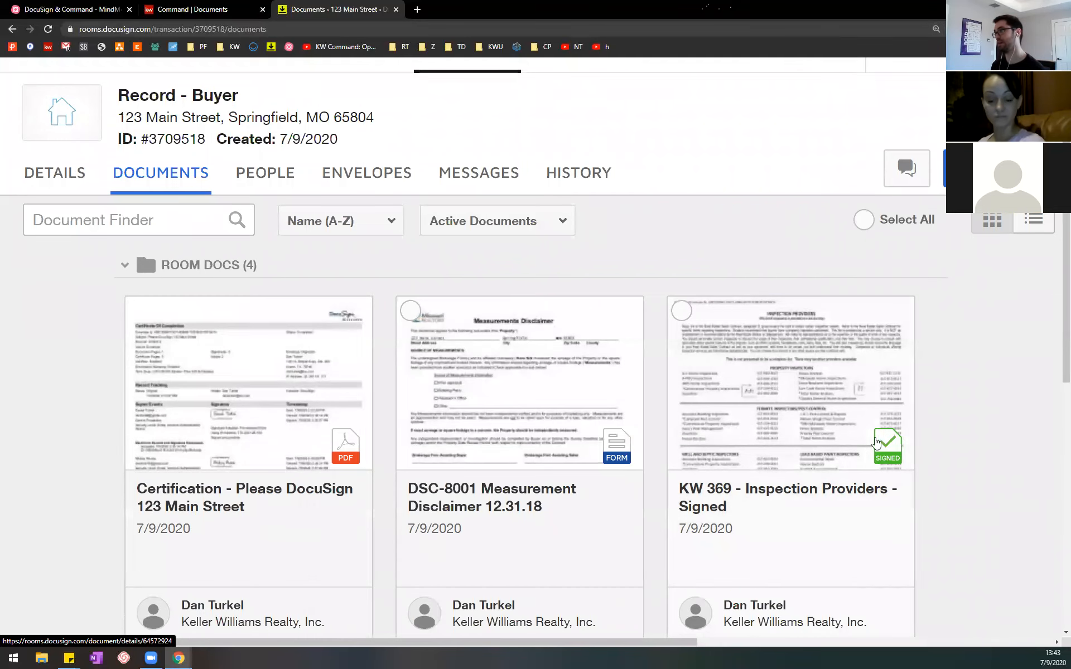
{"action": "key", "text": "ctrl+minus"}
{"action": "key", "text": "ctrl+minus"}
{"action": "key", "text": "ctrl+minus"}
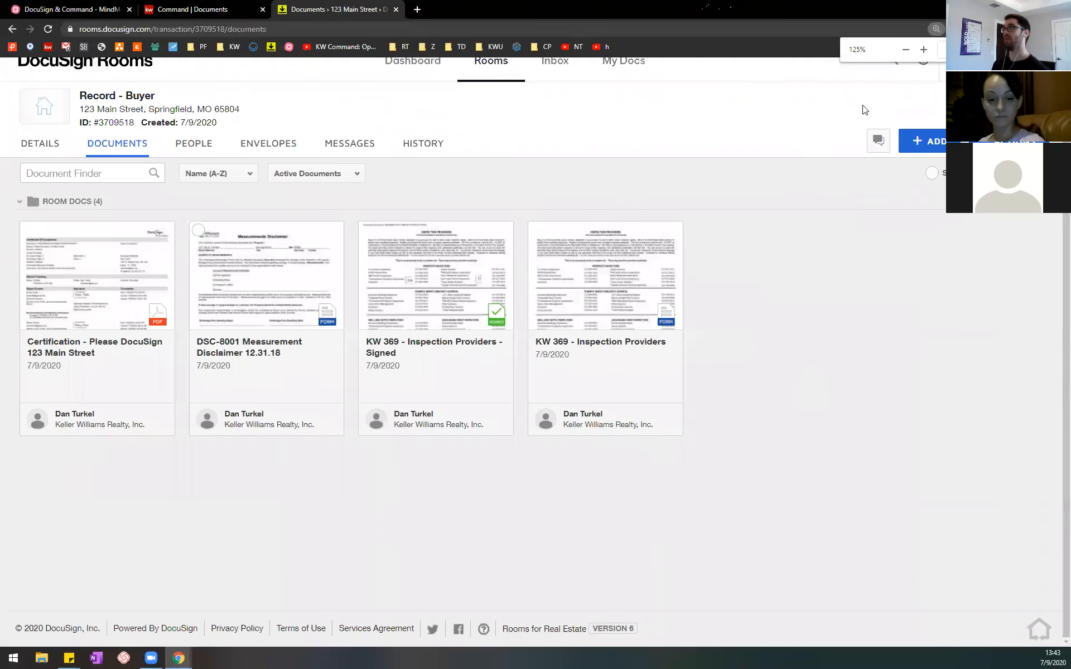
{"action": "key", "text": "ctrl+minus"}
{"action": "key", "text": "ctrl+minus"}
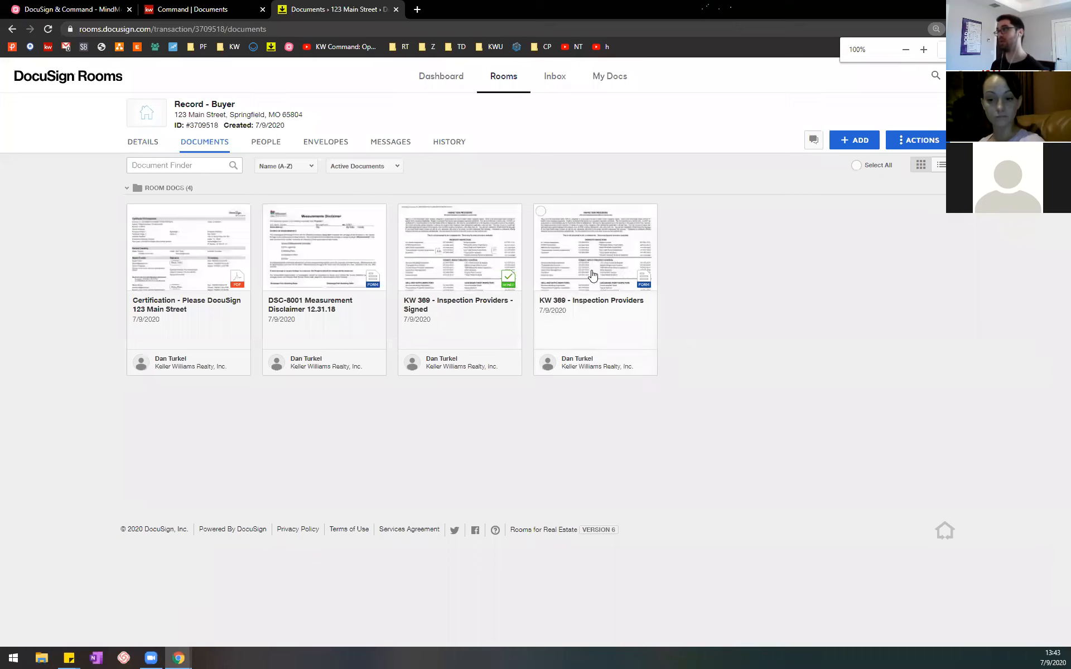
{"action": "left_click", "coordinate": [596, 252]}
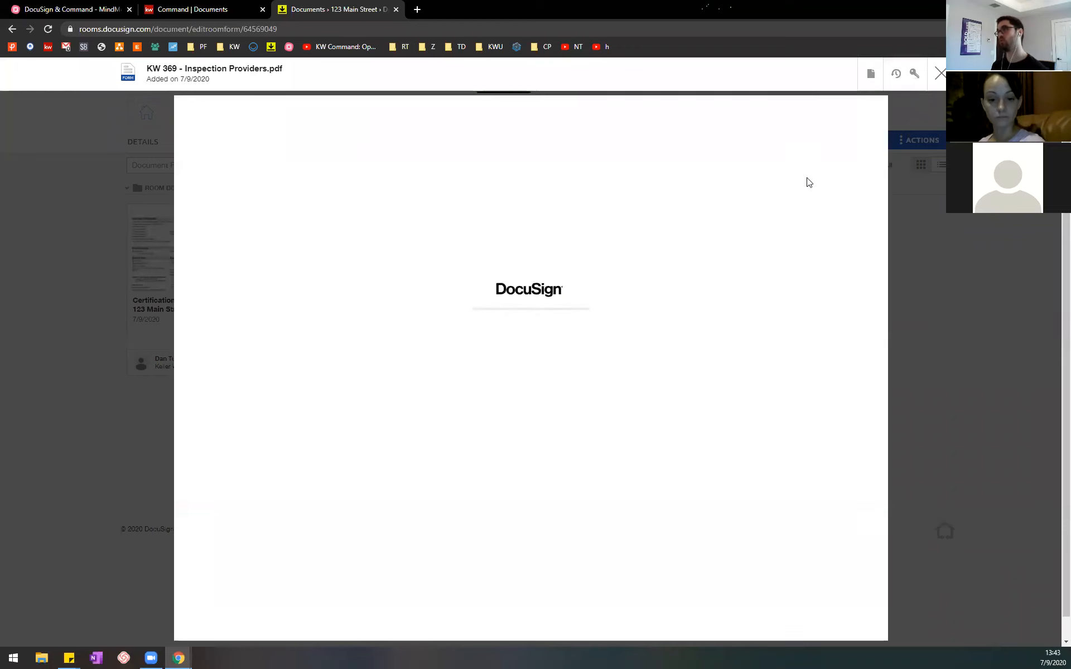
{"action": "left_click", "coordinate": [940, 74]}
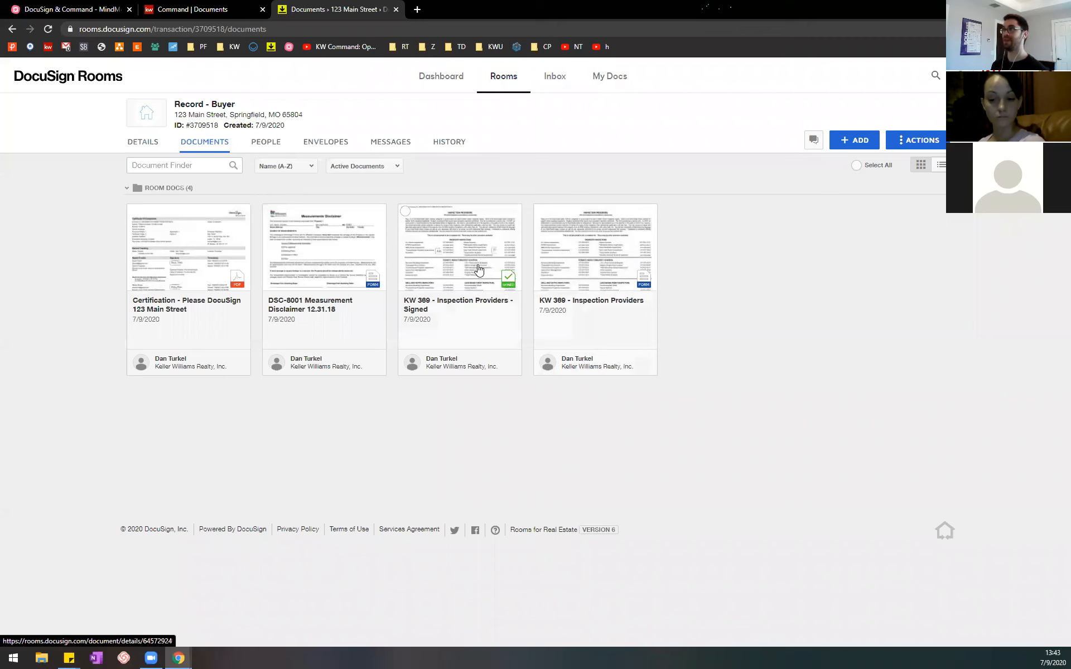
Step: Review the Certification - Please DocuSign 123 Main Street document, including signer events, envelope summary and electronic record disclosure, and close it
{"action": "left_click", "coordinate": [166, 270]}
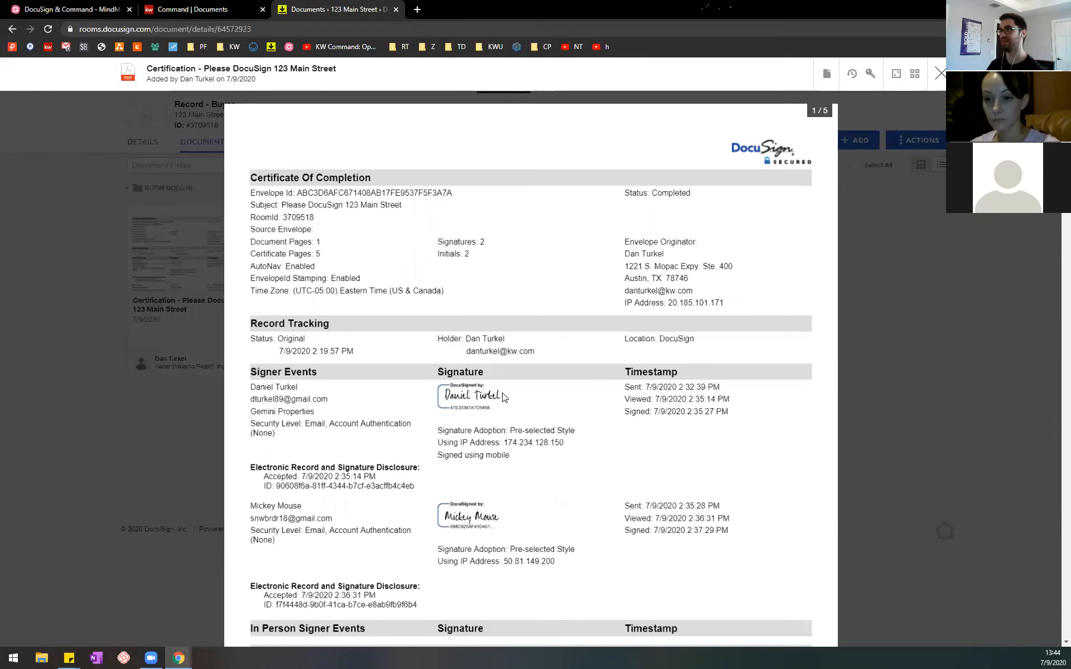
{"action": "scroll", "coordinate": [500, 399], "scroll_direction": "down", "scroll_amount": 2}
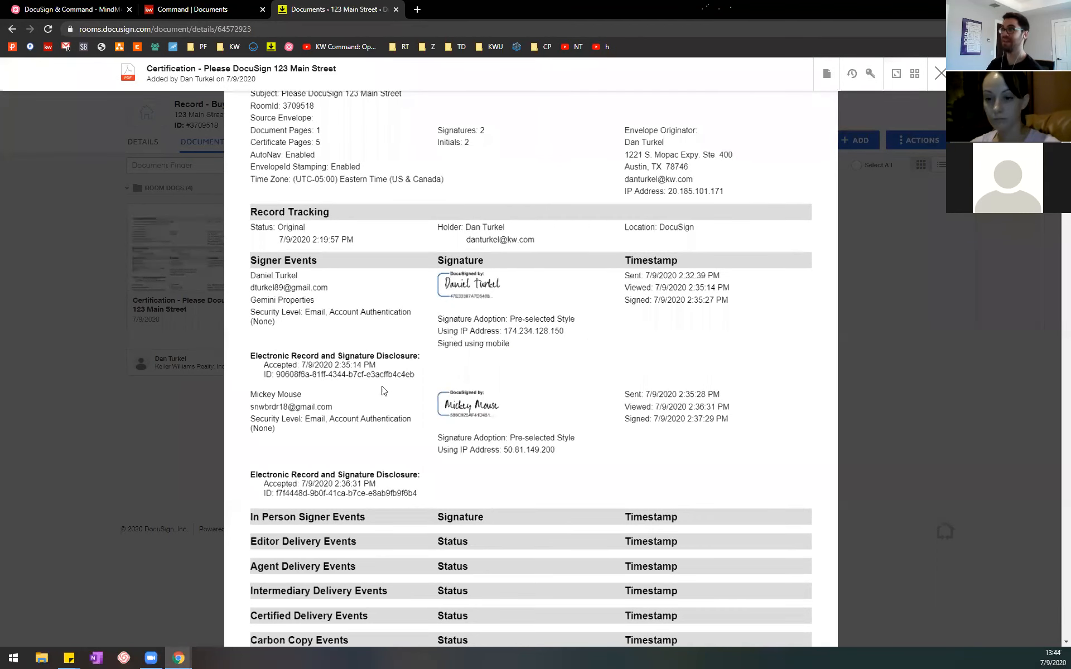
{"action": "scroll", "coordinate": [521, 354], "scroll_direction": "down", "scroll_amount": 4}
{"action": "scroll", "coordinate": [522, 339], "scroll_direction": "down", "scroll_amount": 8}
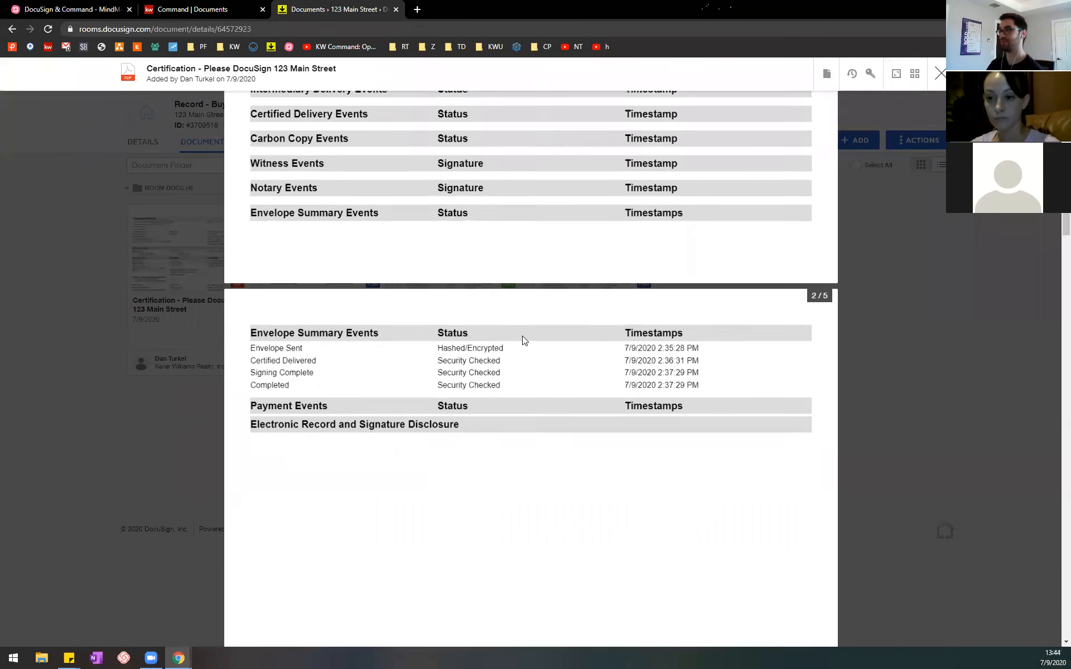
{"action": "scroll", "coordinate": [532, 339], "scroll_direction": "up", "scroll_amount": 14}
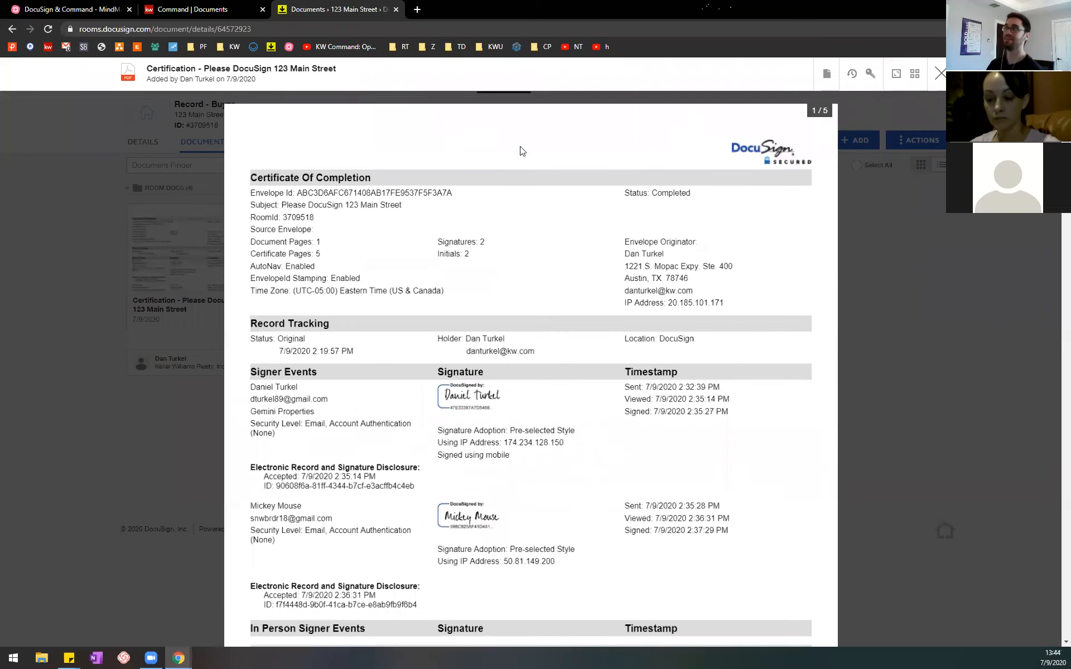
{"action": "scroll", "coordinate": [770, 267], "scroll_direction": "down", "scroll_amount": 1}
{"action": "scroll", "coordinate": [769, 262], "scroll_direction": "down", "scroll_amount": 20}
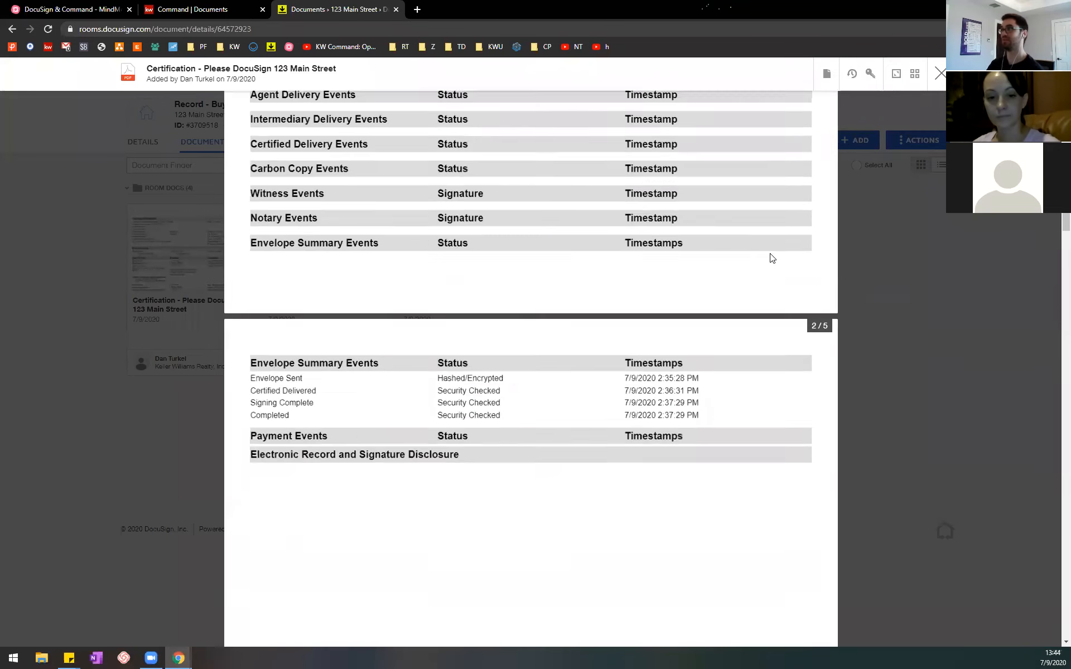
{"action": "scroll", "coordinate": [770, 251], "scroll_direction": "down", "scroll_amount": 15}
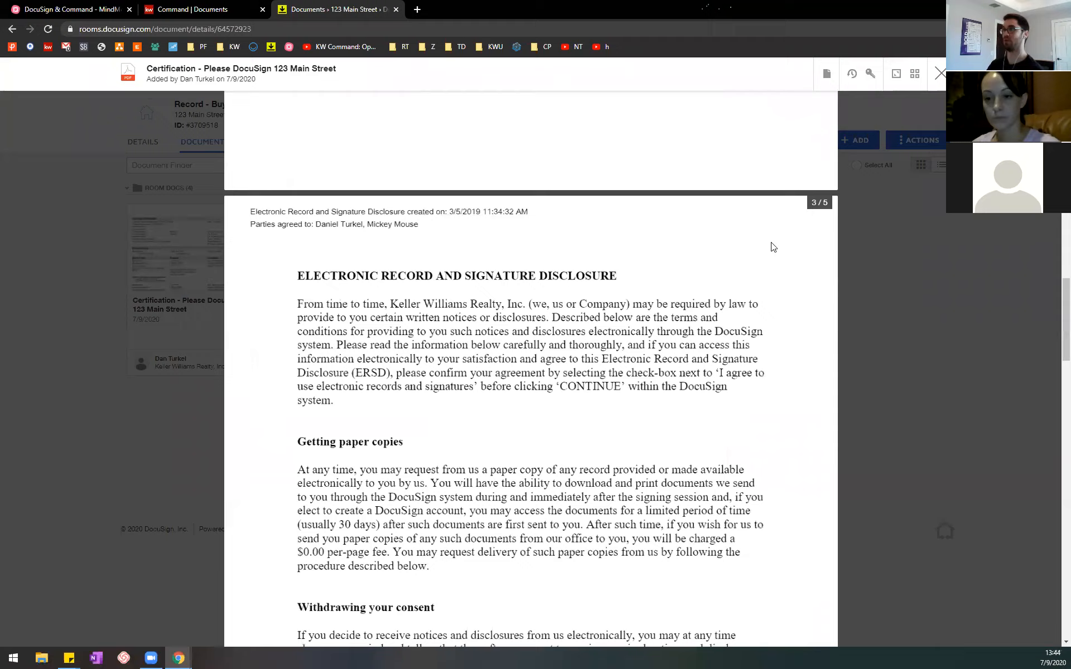
{"action": "scroll", "coordinate": [768, 256], "scroll_direction": "down", "scroll_amount": 3}
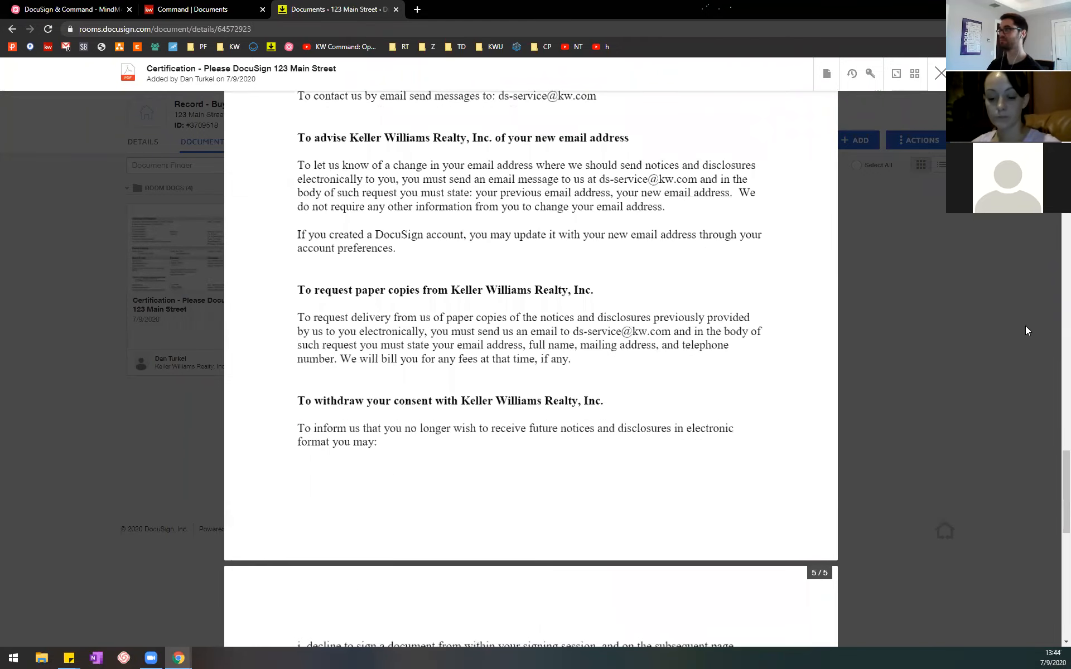
{"action": "left_click_drag", "start_coordinate": [1063, 482], "coordinate": [1054, 137]}
{"action": "scroll", "coordinate": [915, 106], "scroll_direction": "up", "scroll_amount": 5}
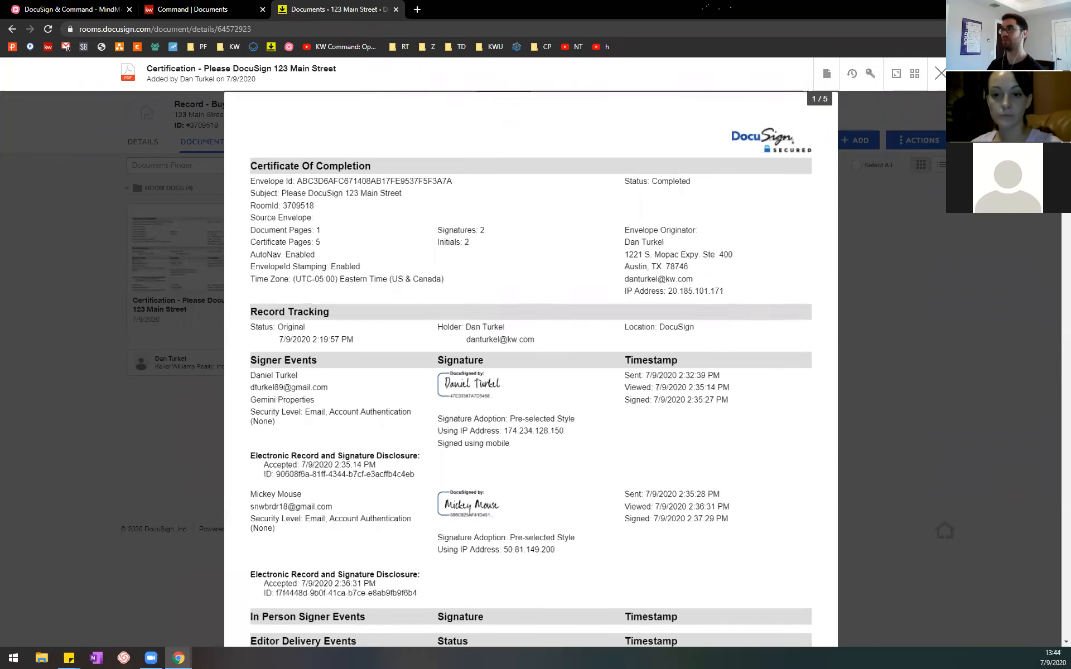
{"action": "left_click", "coordinate": [940, 73]}
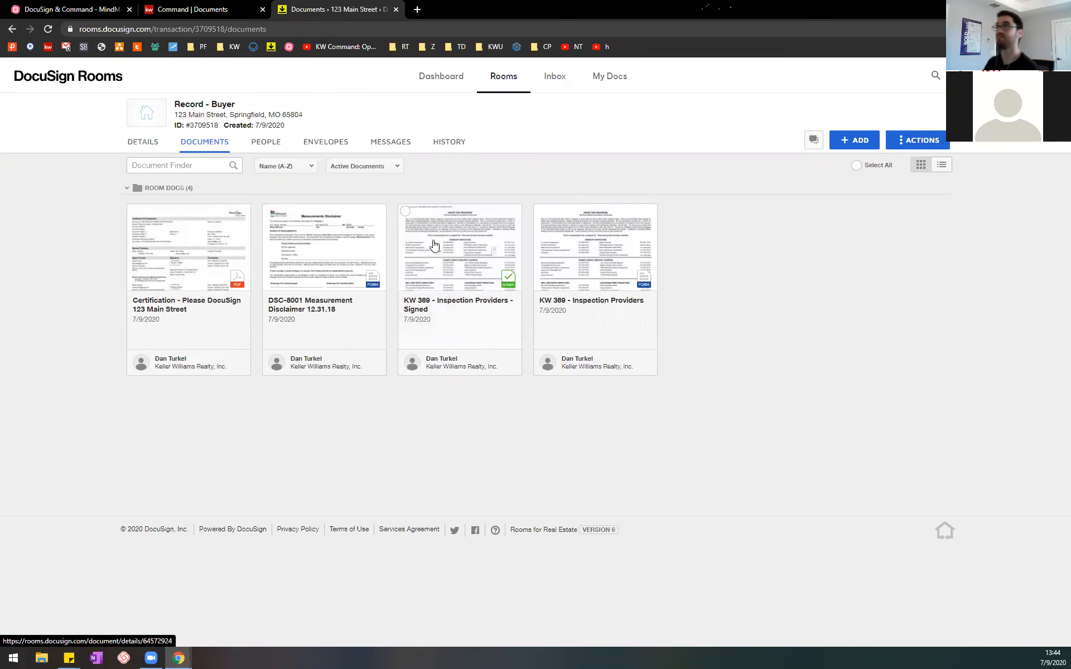
Step: Return to Command's Assign Document dialog and select KW 369 - Inspection Providers - Signed.pdf for the MO Broker Disclosure Form - Buyers
{"action": "left_click", "coordinate": [90, 4]}
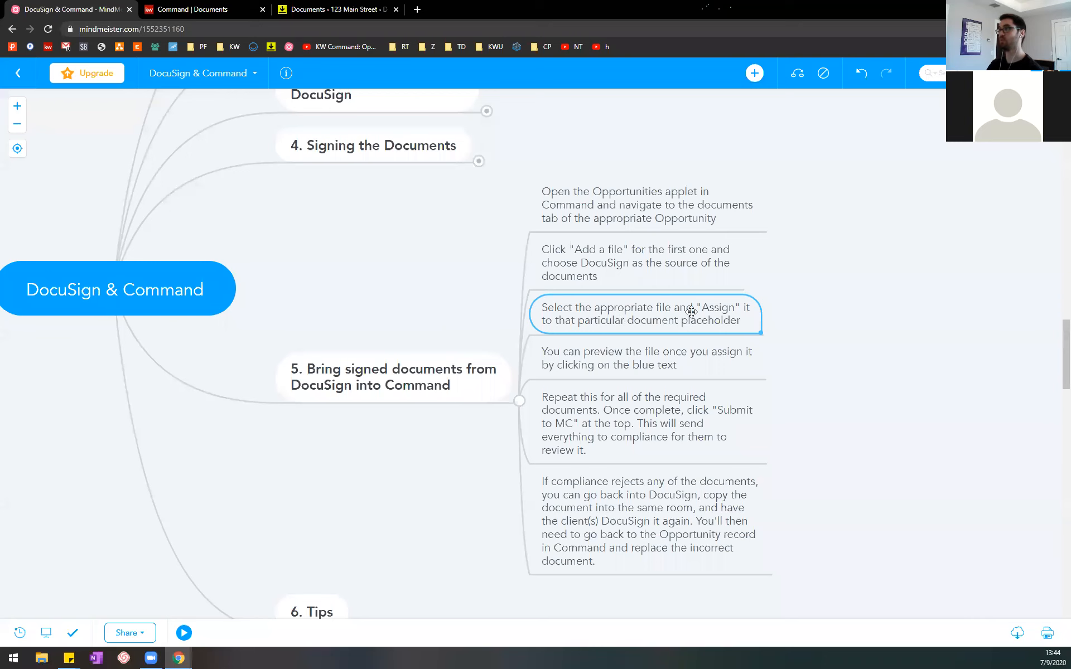
{"action": "left_click", "coordinate": [193, 9]}
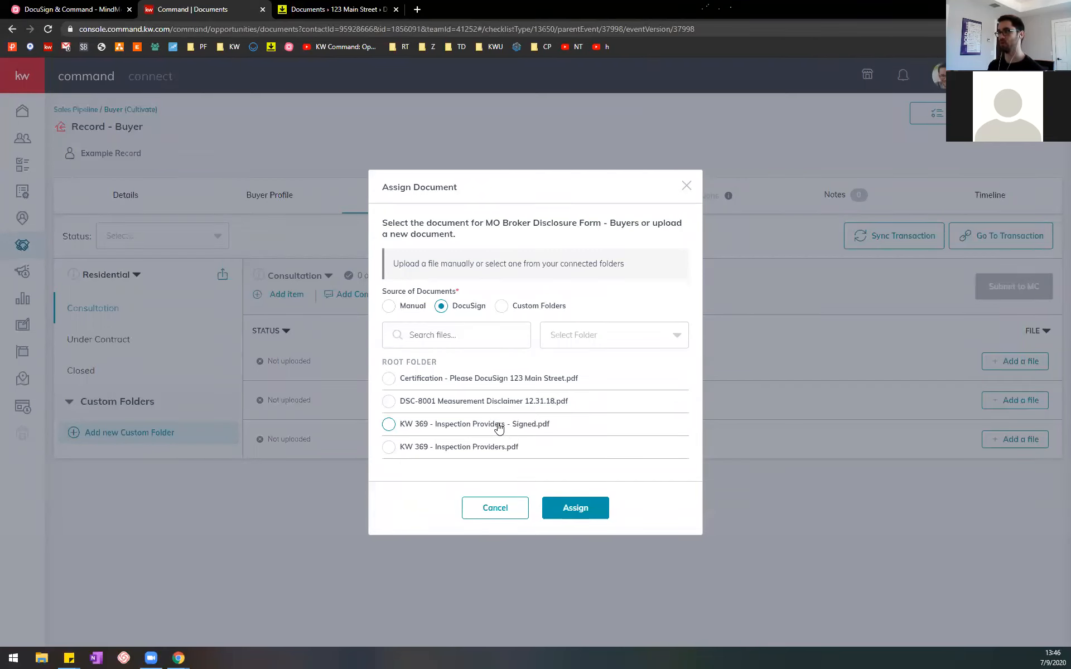
{"action": "left_click", "coordinate": [389, 424]}
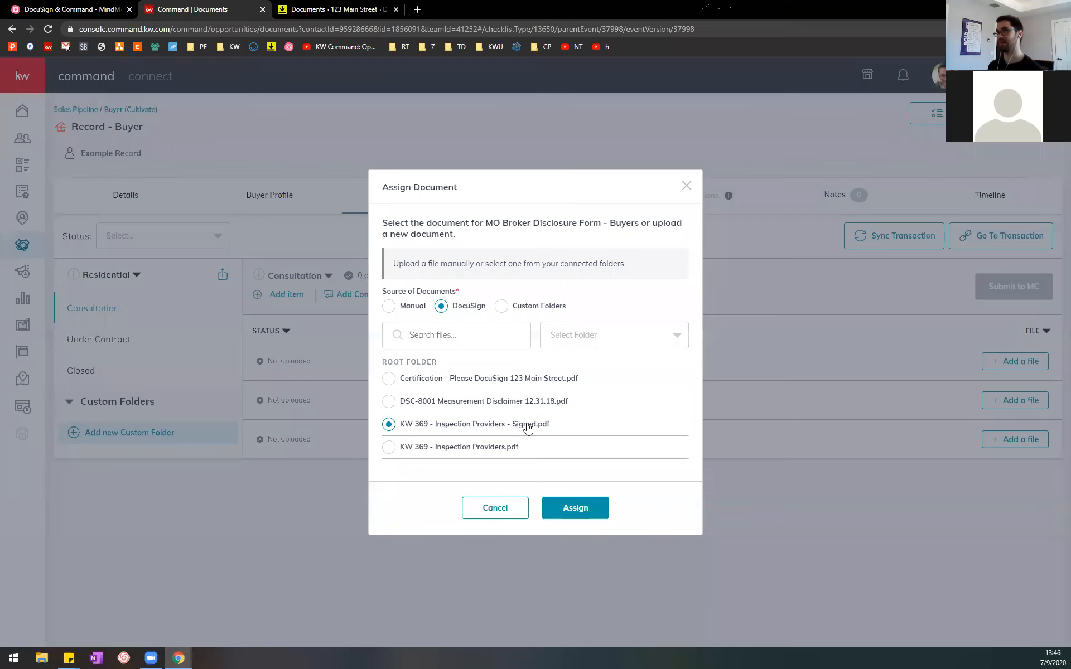
Step: Check the signatures in the signed KW 369 document in DocuSign Rooms, and assign the selected file to the placeholder in Command
{"action": "key", "text": "ctrl+Tab"}
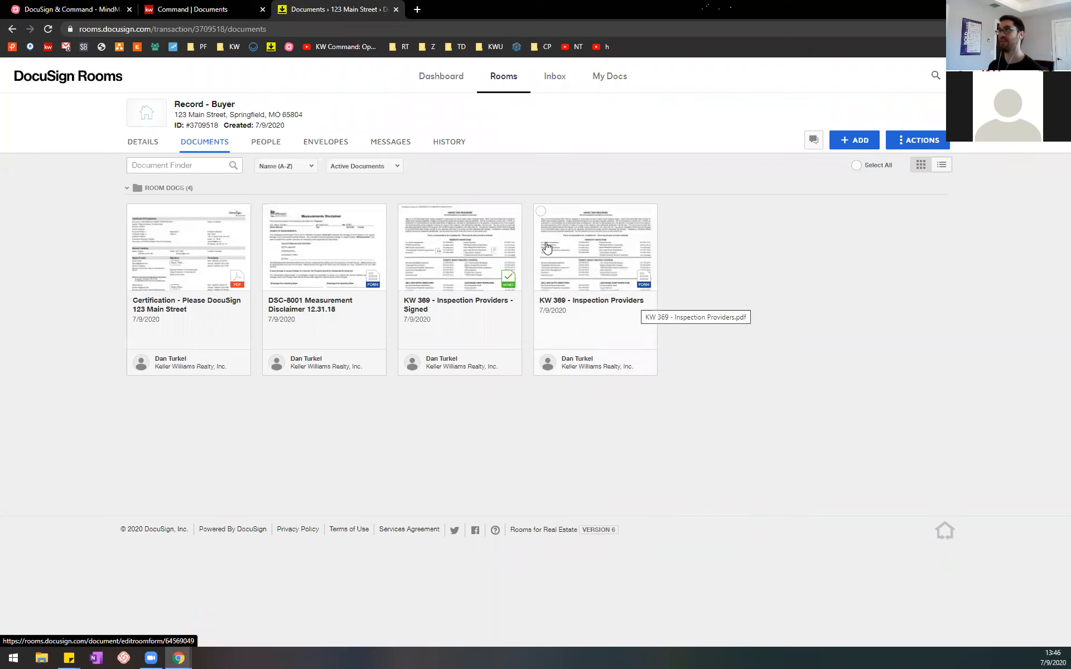
{"action": "left_click", "coordinate": [469, 271]}
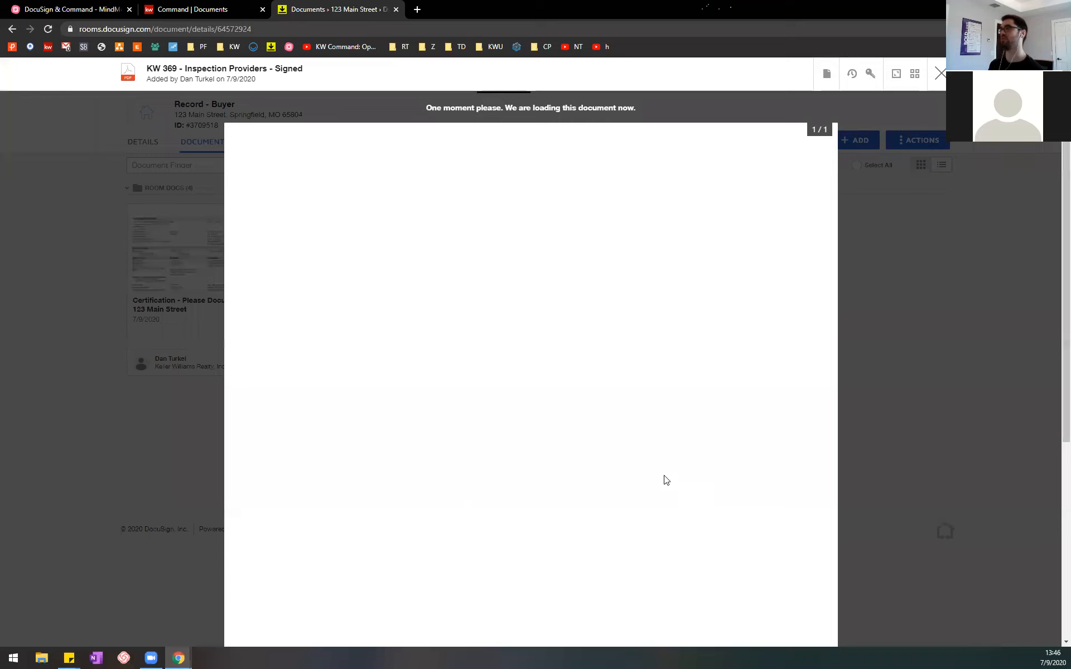
{"action": "scroll", "coordinate": [679, 462], "scroll_direction": "down", "scroll_amount": 6}
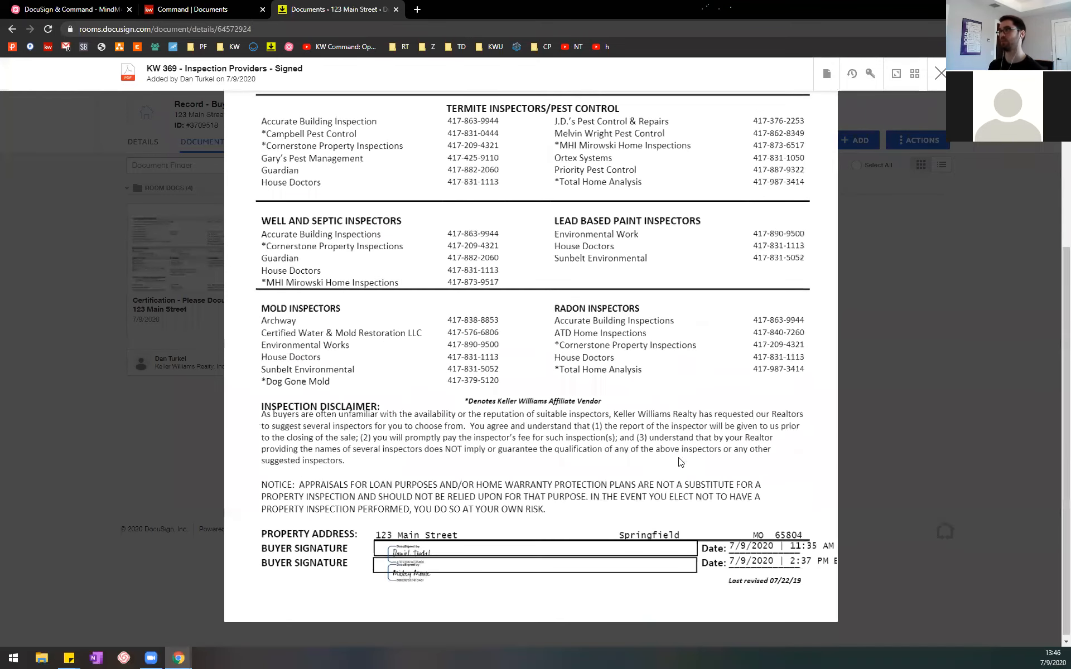
{"action": "scroll", "coordinate": [691, 245], "scroll_direction": "up", "scroll_amount": 2}
{"action": "scroll", "coordinate": [653, 310], "scroll_direction": "down", "scroll_amount": 2}
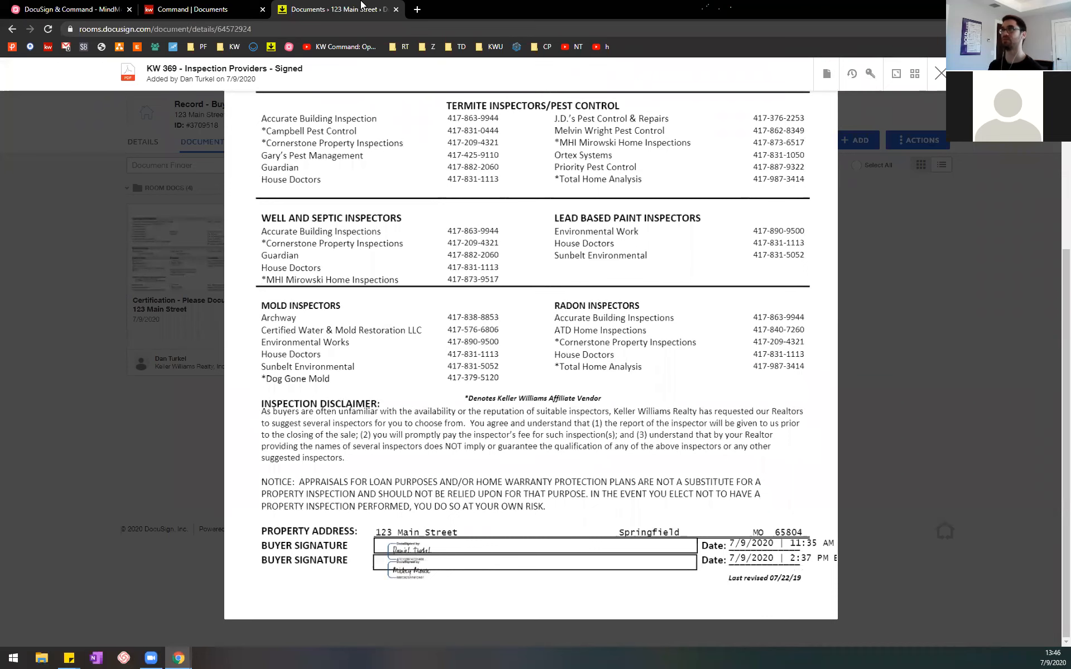
{"action": "left_click", "coordinate": [200, 9]}
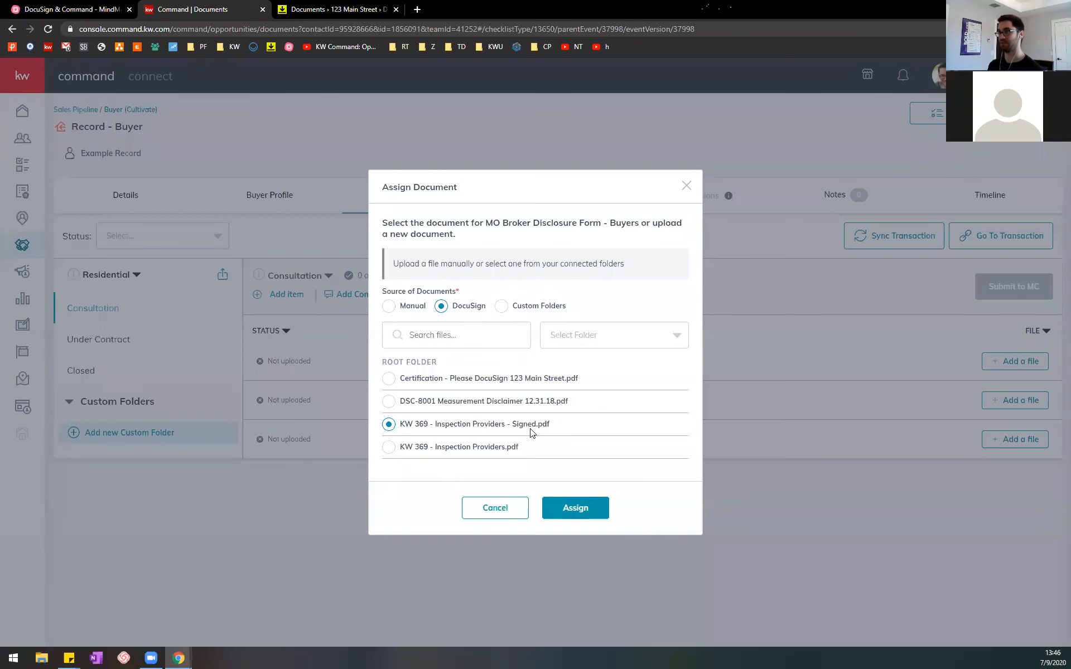
{"action": "left_click", "coordinate": [577, 507]}
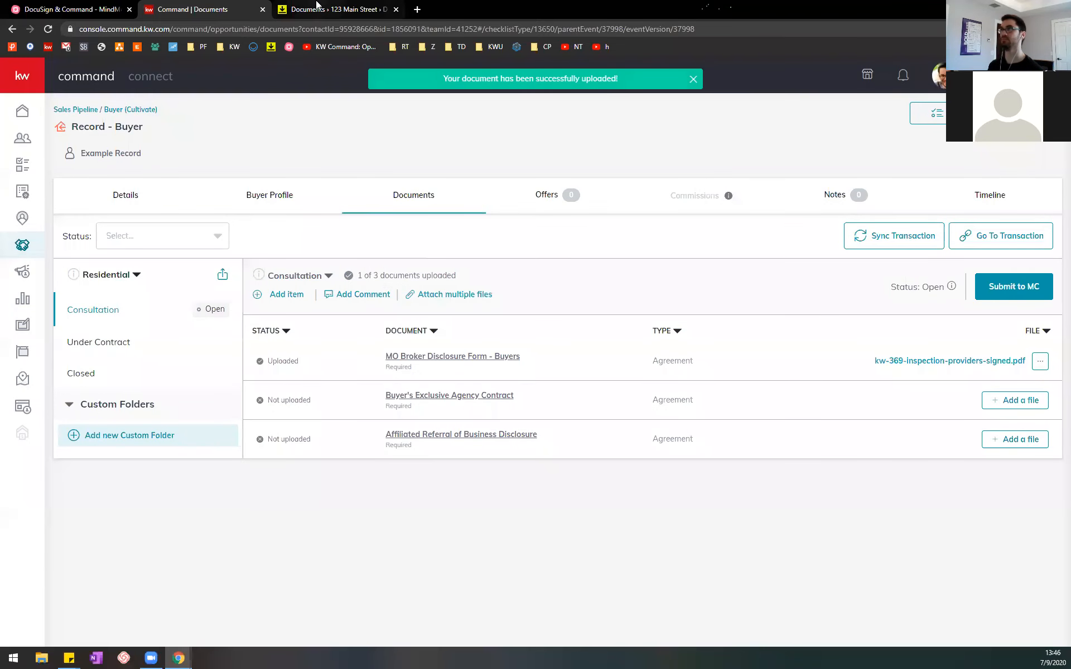
Step: Select the MindMeister subtopic about previewing an assigned file, and preview kw-369-inspection-providers-signed.pdf in Command before closing it
{"action": "left_click", "coordinate": [56, 8]}
{"action": "left_click", "coordinate": [664, 355]}
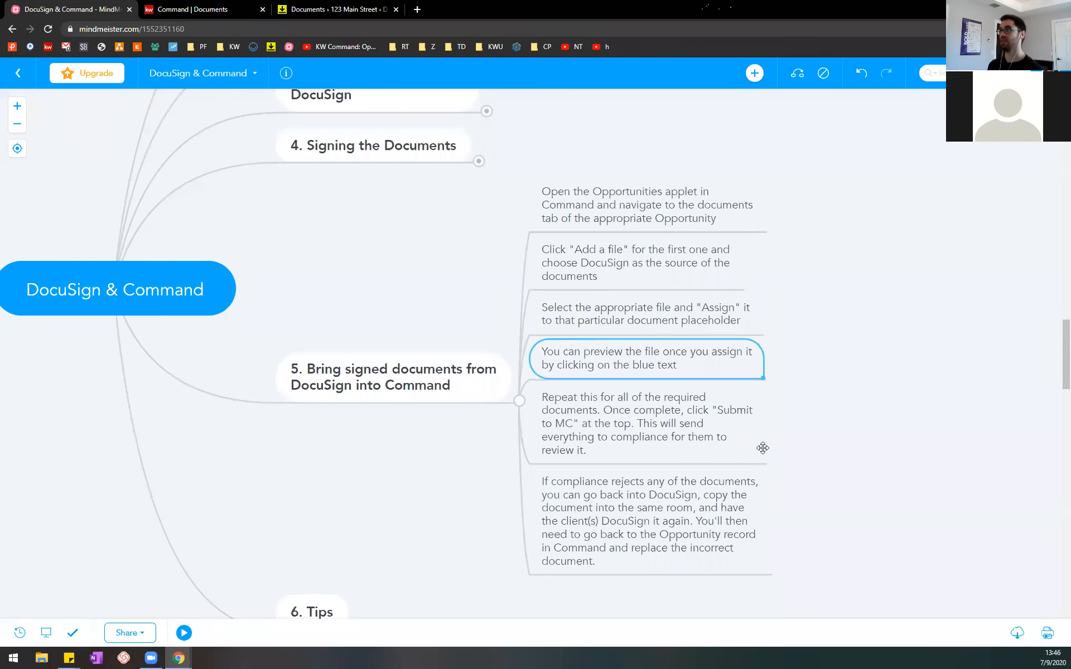
{"action": "left_click", "coordinate": [210, 5]}
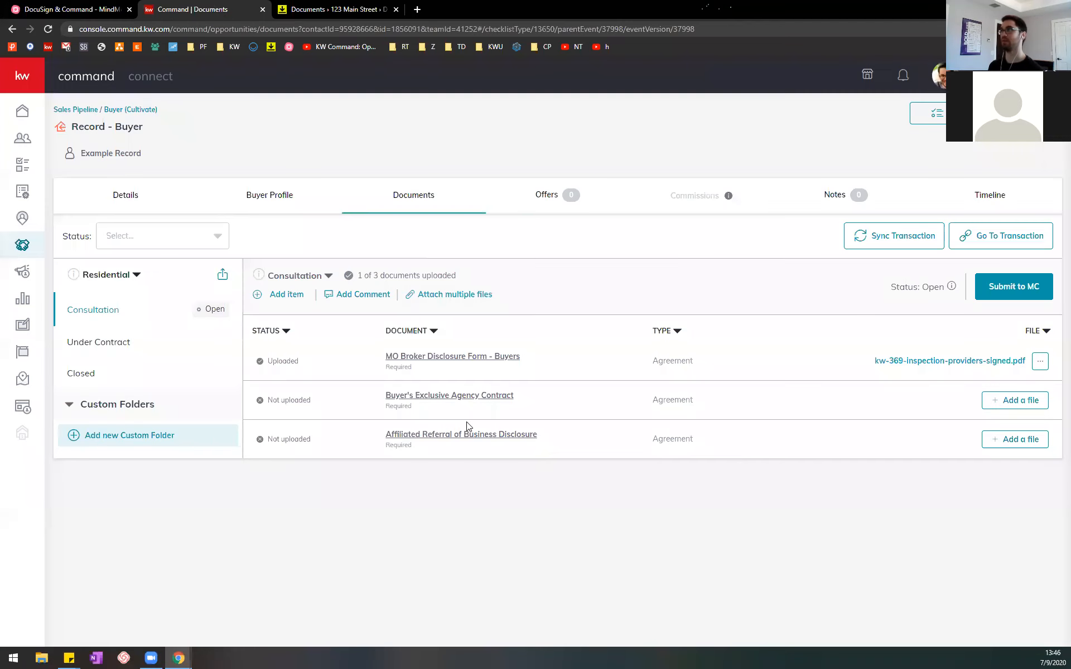
{"action": "left_click", "coordinate": [937, 362]}
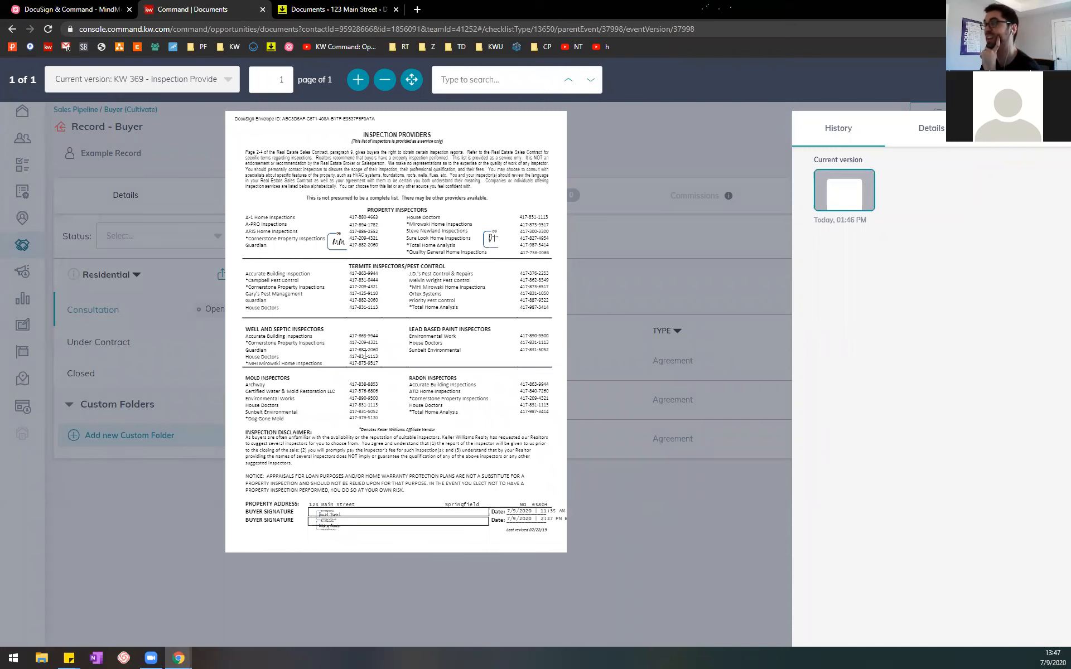
{"action": "left_click", "coordinate": [1048, 79]}
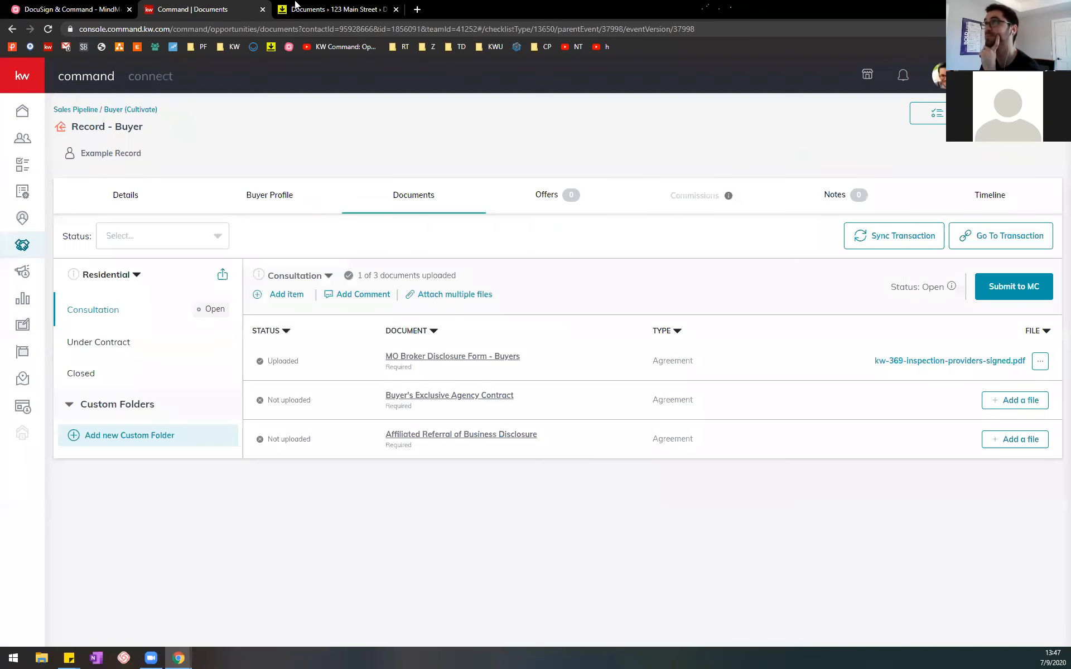
Step: Select the MindMeister subtopic about repeating the assignment for all required documents, and review the opportunity's Under Contract checklist in Command
{"action": "left_click", "coordinate": [121, 5]}
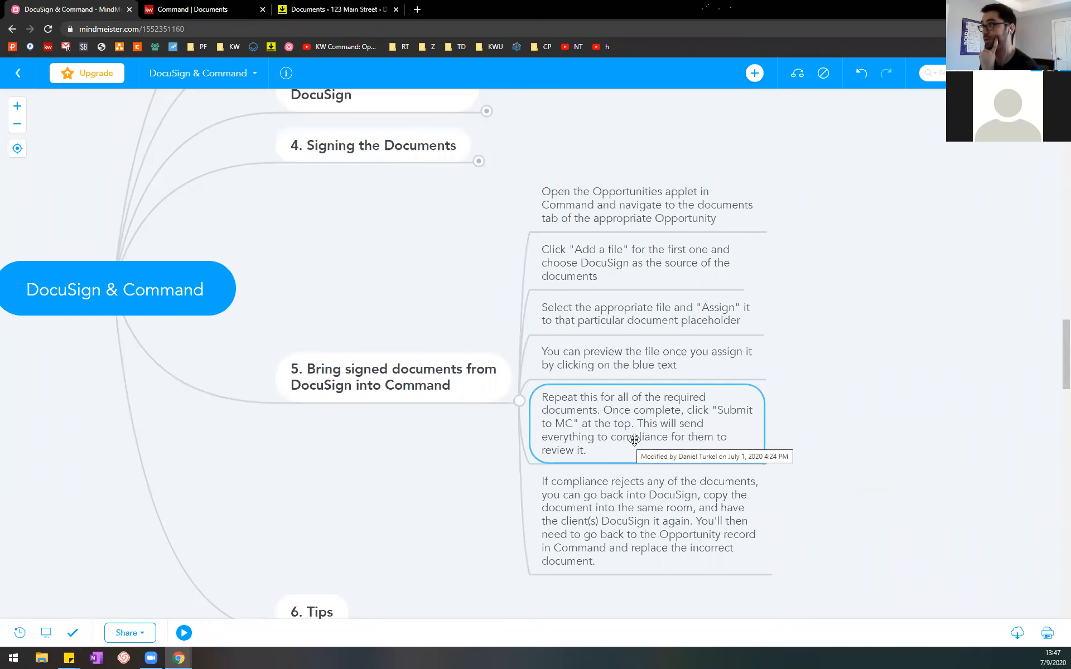
{"action": "left_click", "coordinate": [161, 4]}
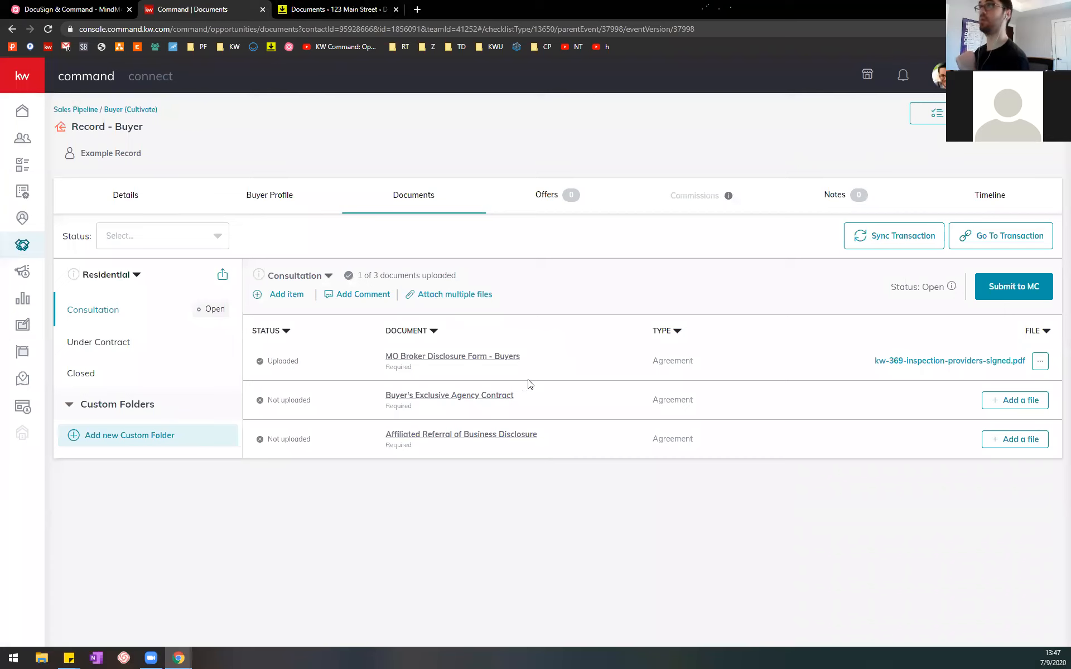
{"action": "left_click", "coordinate": [130, 342]}
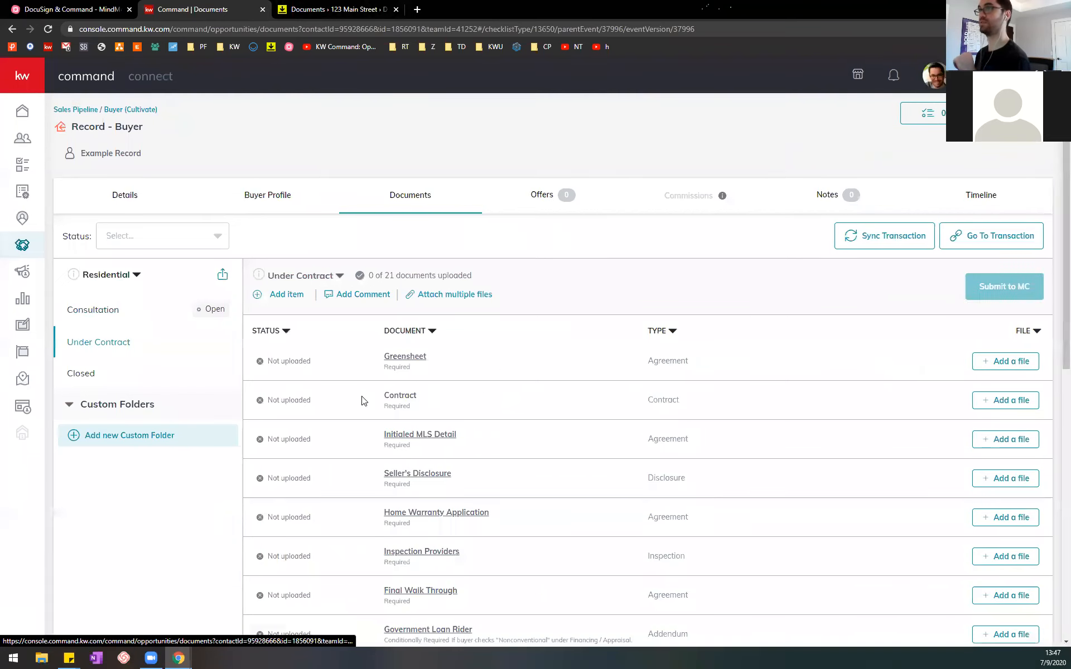
{"action": "scroll", "coordinate": [704, 363], "scroll_direction": "down", "scroll_amount": 3}
{"action": "scroll", "coordinate": [613, 329], "scroll_direction": "down", "scroll_amount": 1}
{"action": "scroll", "coordinate": [551, 301], "scroll_direction": "up", "scroll_amount": 4}
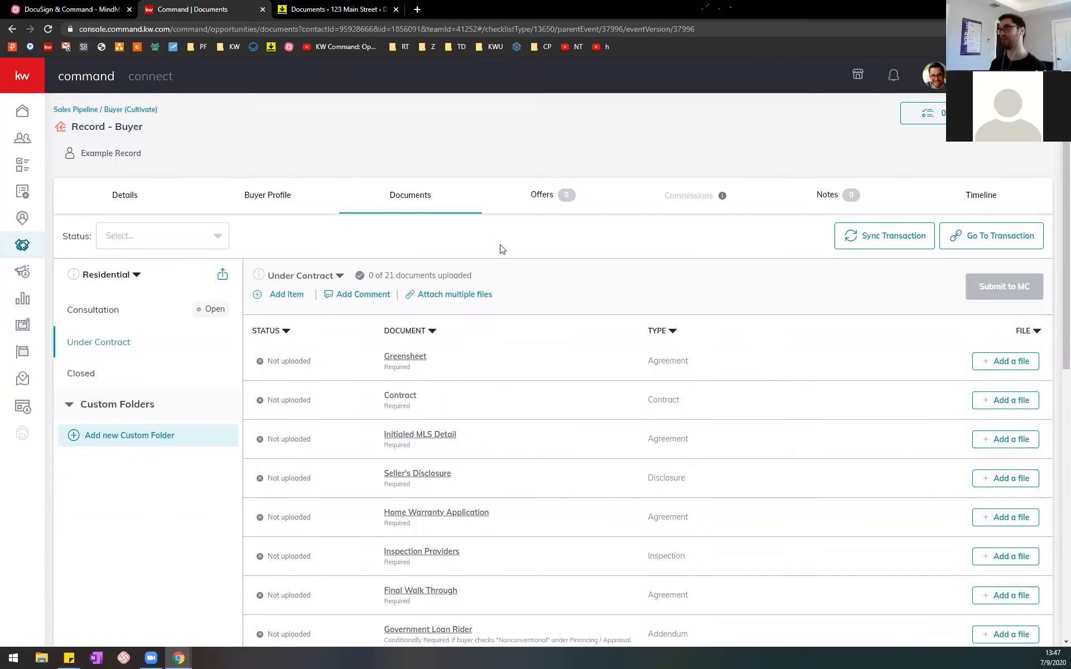
Step: Revisit the MindMeister subtopic about submitting documents to MC, and reopen the opportunity's Consultation checklist in Command
{"action": "left_click", "coordinate": [106, 10]}
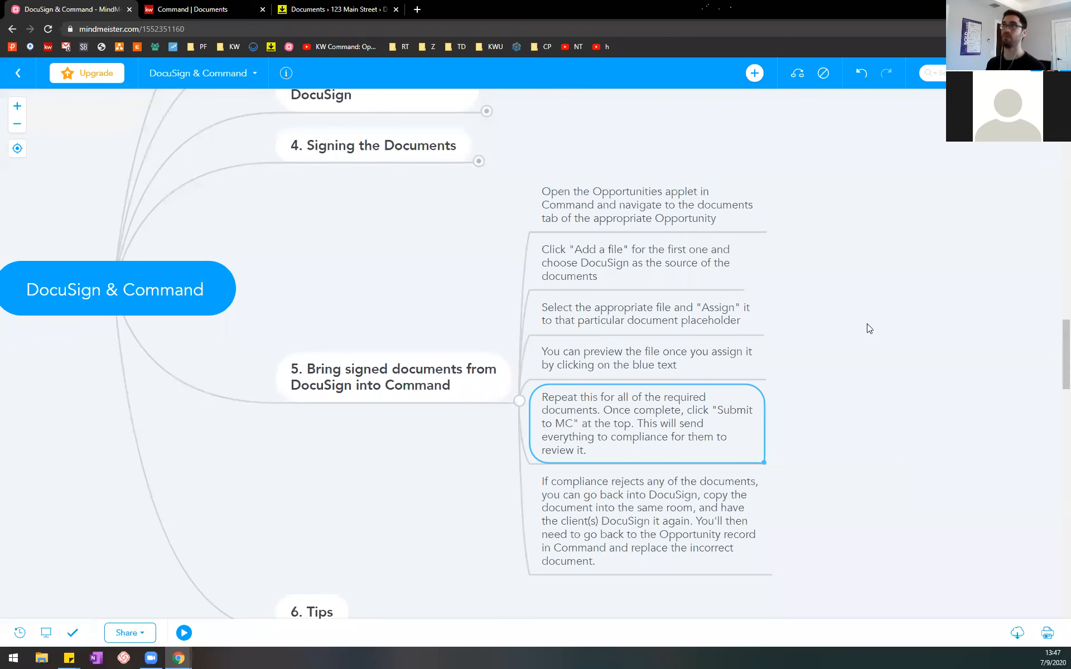
{"action": "left_click", "coordinate": [236, 16]}
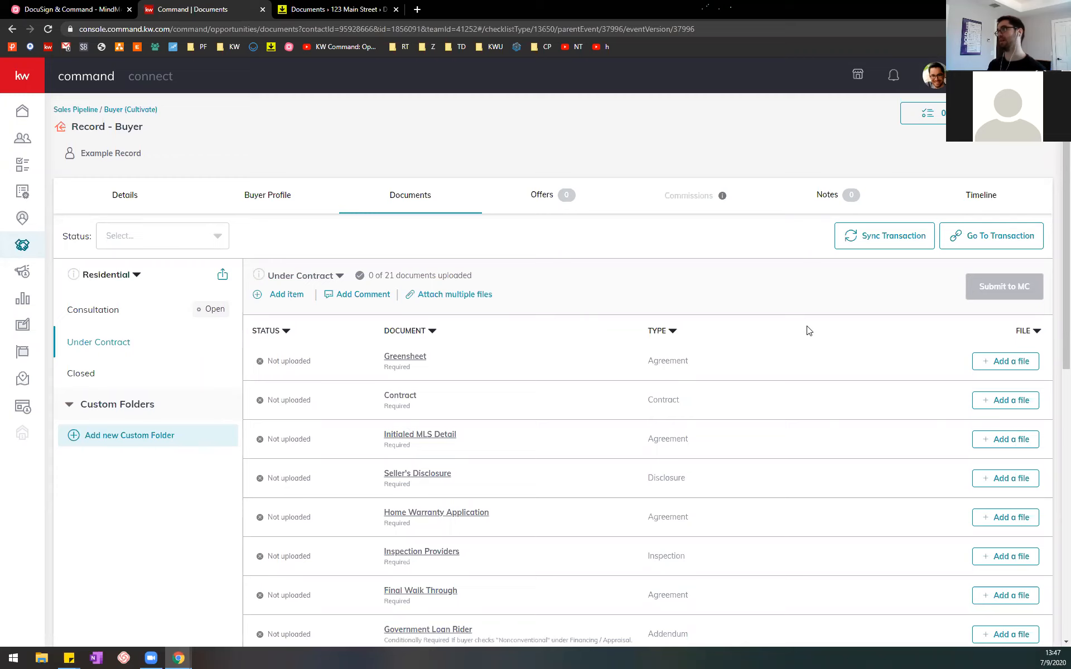
{"action": "left_click", "coordinate": [136, 309]}
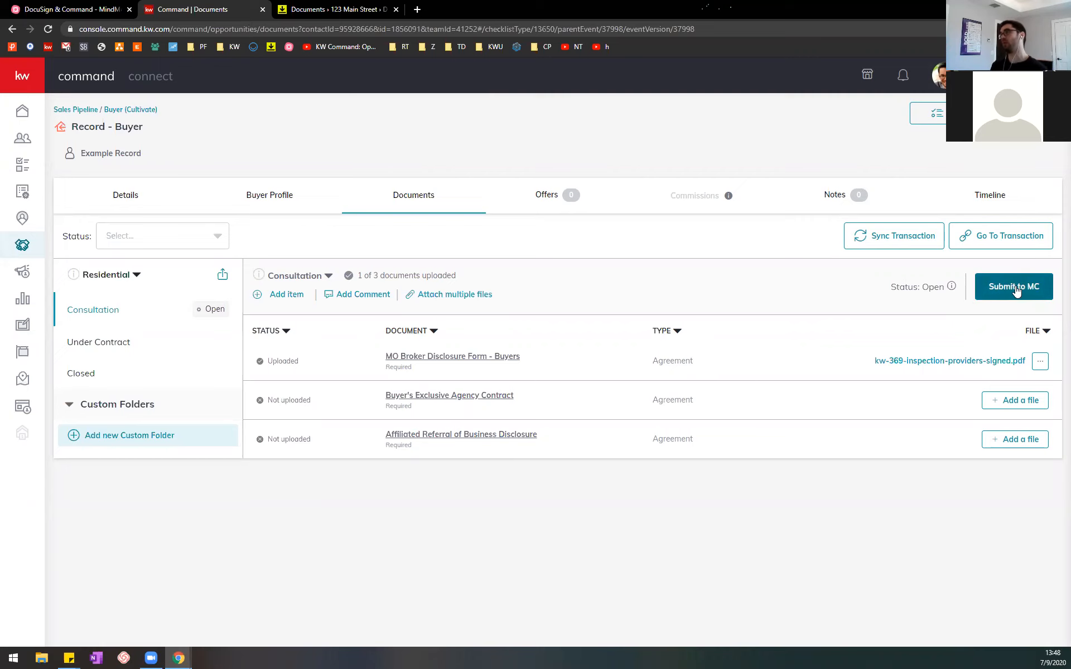
Step: Select the MindMeister subtopic about documents rejected by compliance, and return to the room's document list in DocuSign Rooms
{"action": "left_click", "coordinate": [92, 8]}
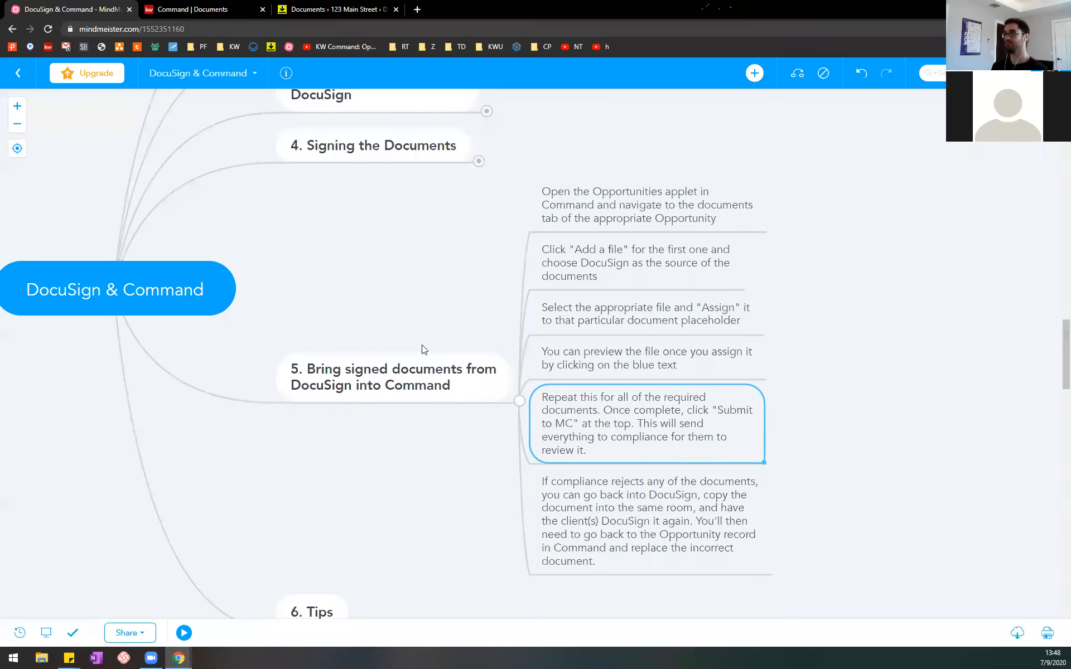
{"action": "left_click", "coordinate": [608, 502]}
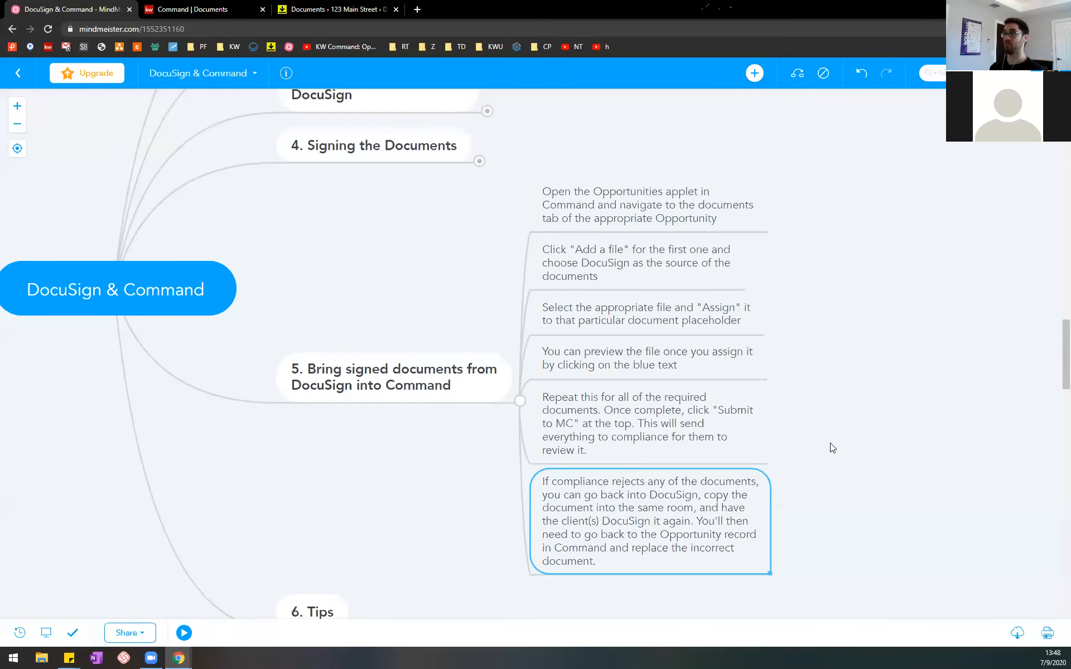
{"action": "left_click", "coordinate": [347, 13]}
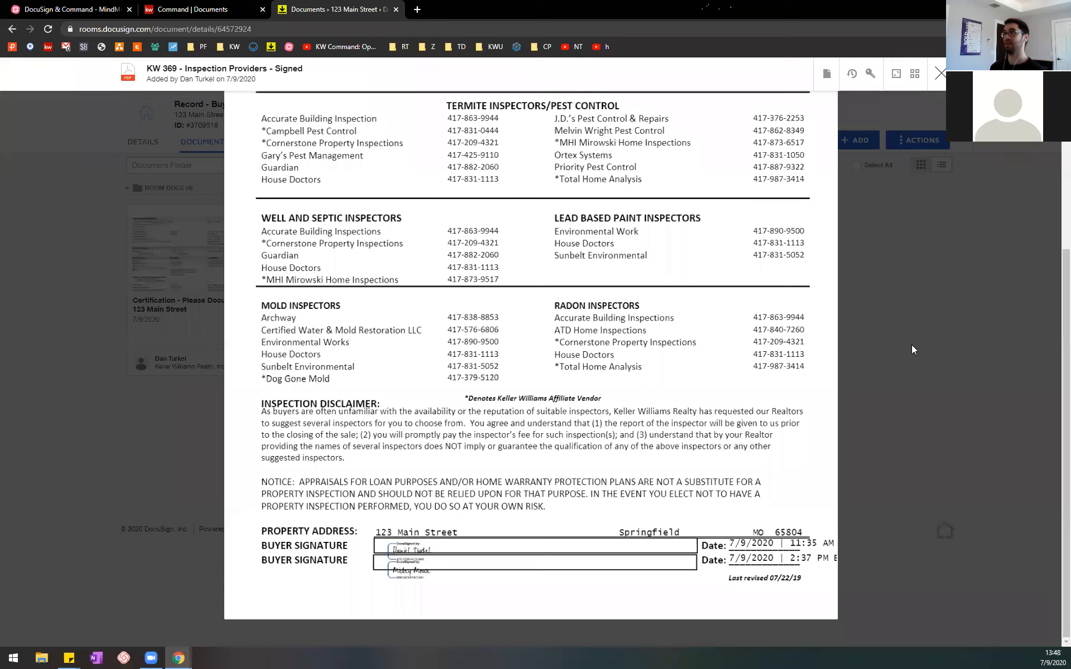
{"action": "left_click", "coordinate": [941, 74]}
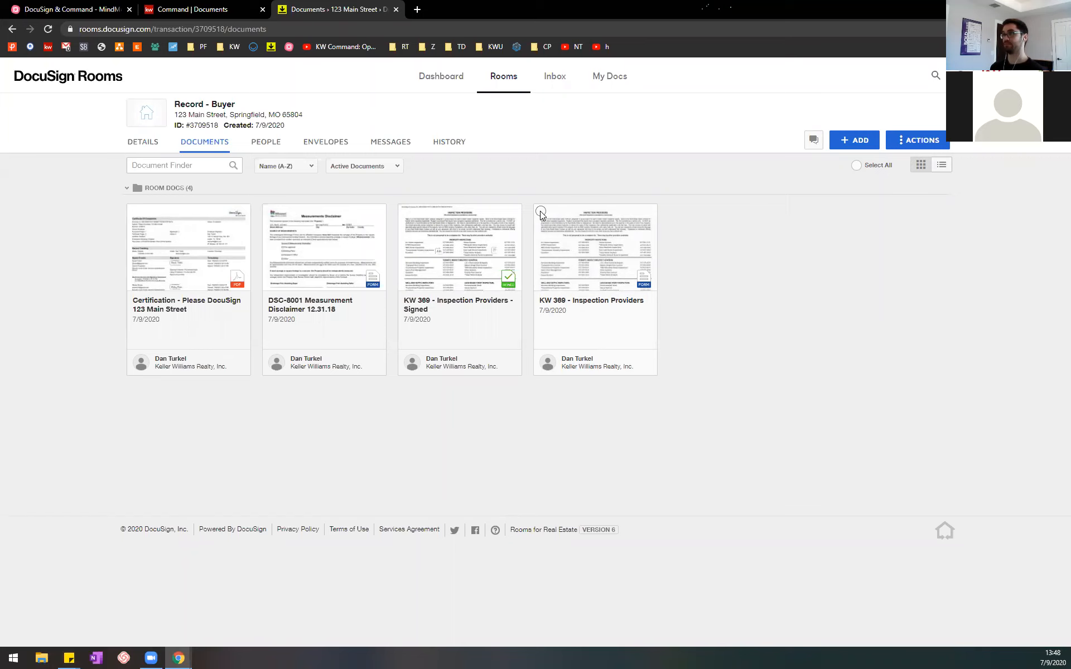
Step: Copy the KW 369 - Inspection Providers - Signed document into the same active room, Record - Buyer
{"action": "left_click", "coordinate": [403, 214]}
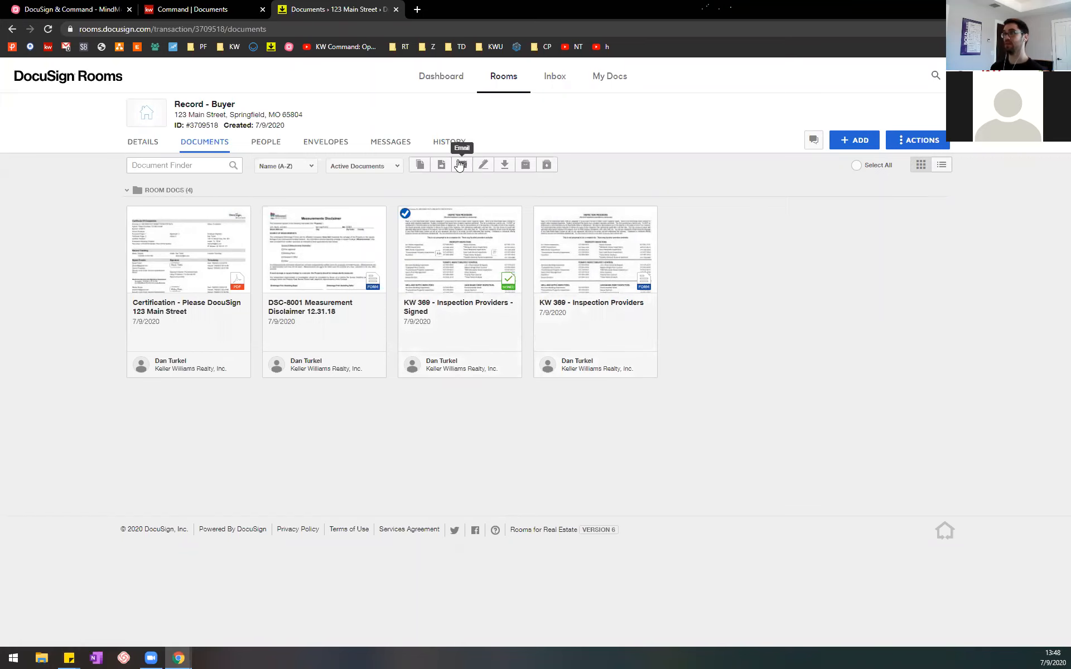
{"action": "left_click", "coordinate": [420, 166]}
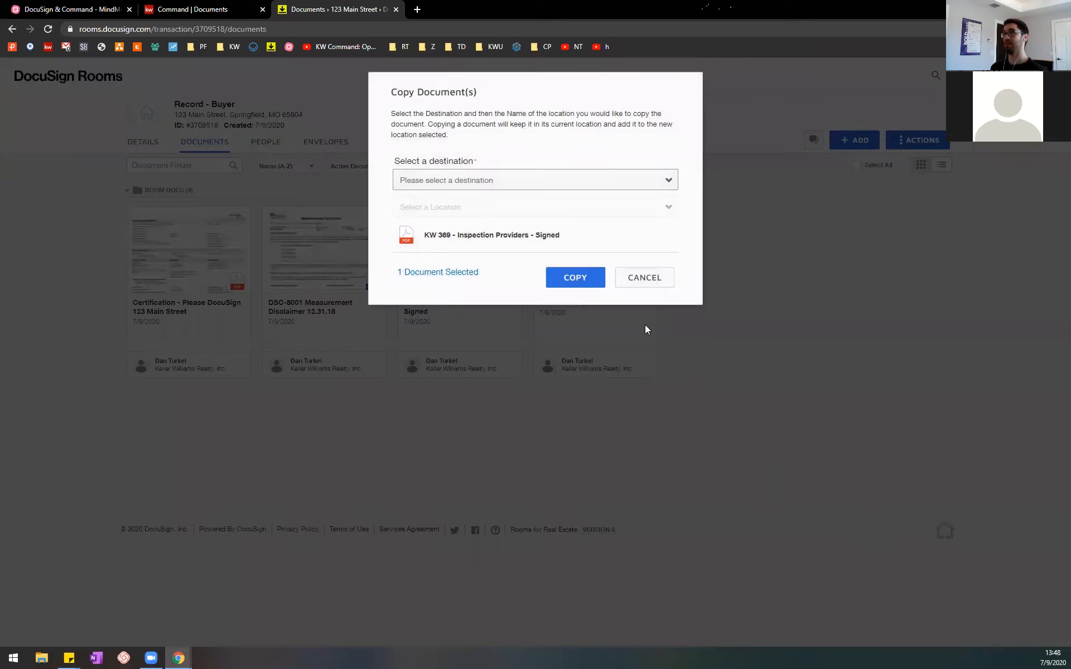
{"action": "left_click", "coordinate": [630, 191]}
{"action": "left_click", "coordinate": [532, 209]}
{"action": "left_click", "coordinate": [530, 212]}
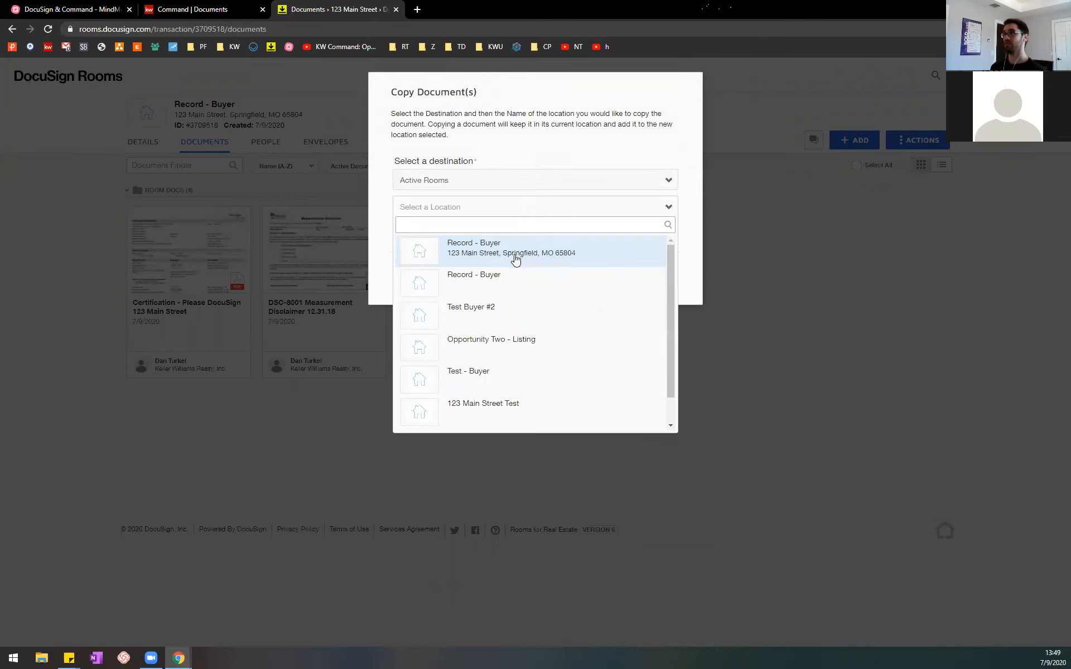
{"action": "left_click", "coordinate": [514, 256]}
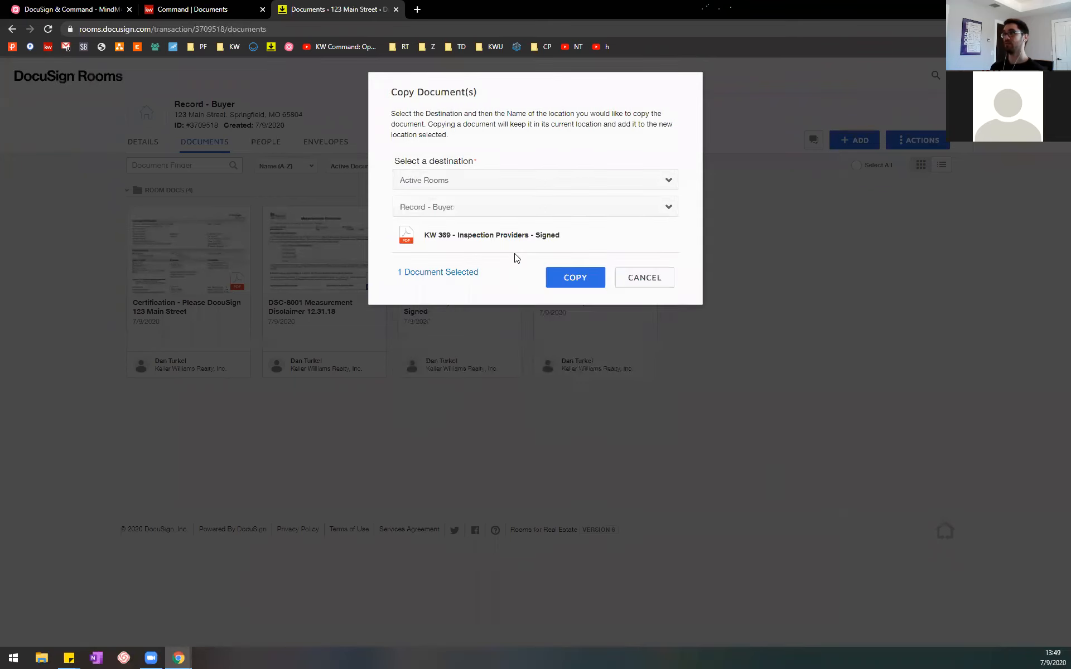
{"action": "left_click", "coordinate": [568, 279]}
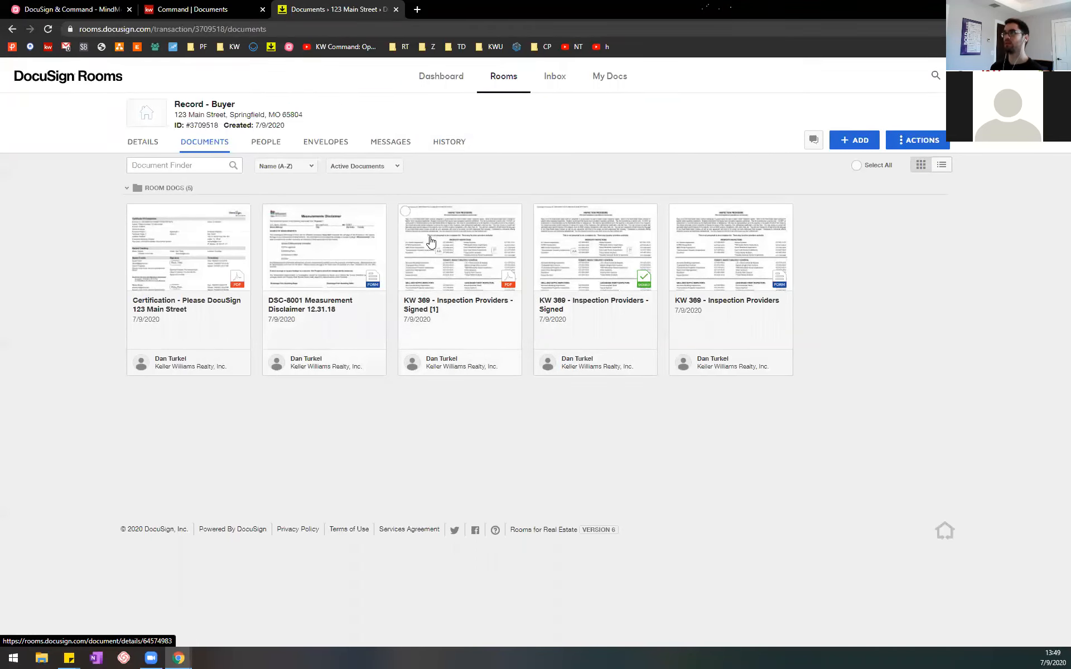
Step: Start a DocuSign envelope with the copied KW 369 - Inspection Providers - Signed [1] document, and preview its page before closing it
{"action": "left_click", "coordinate": [406, 213]}
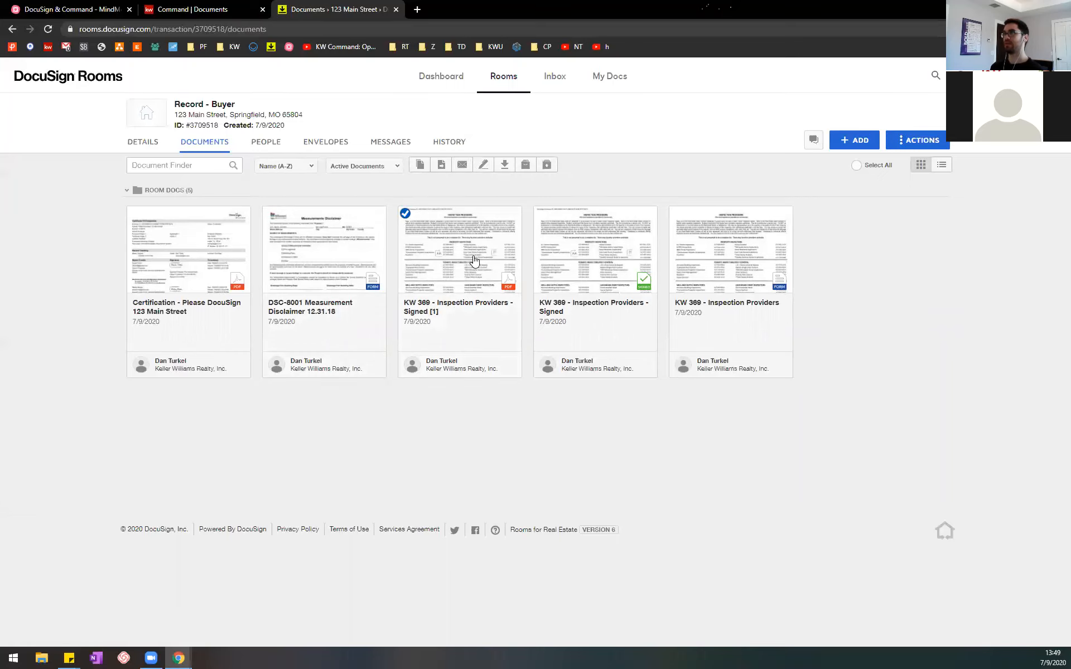
{"action": "left_click", "coordinate": [483, 166]}
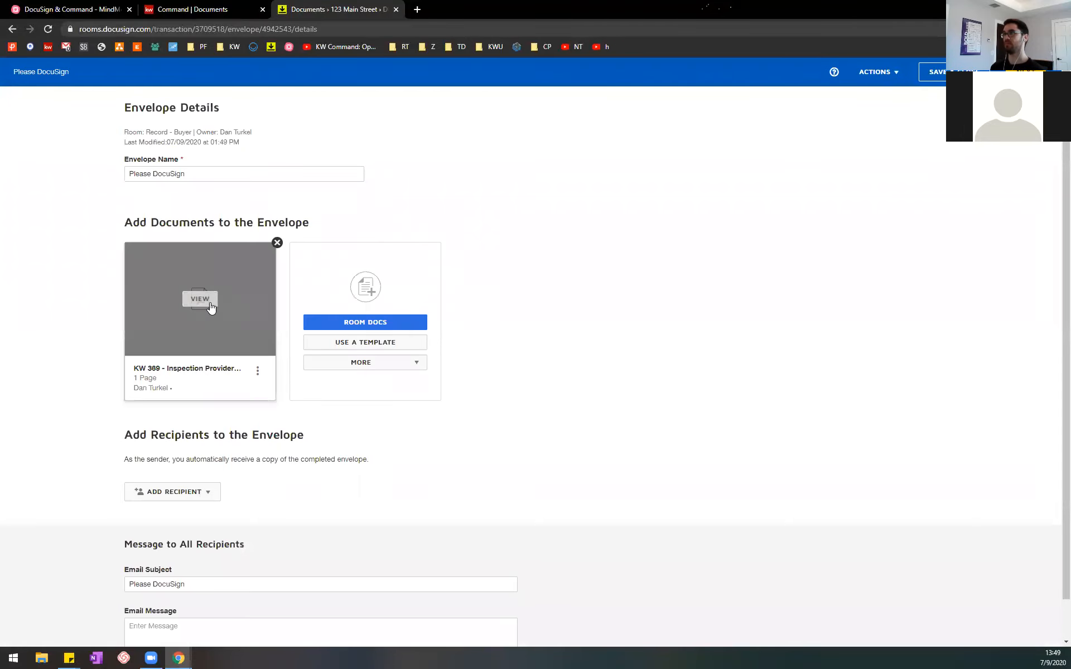
{"action": "left_click", "coordinate": [209, 306]}
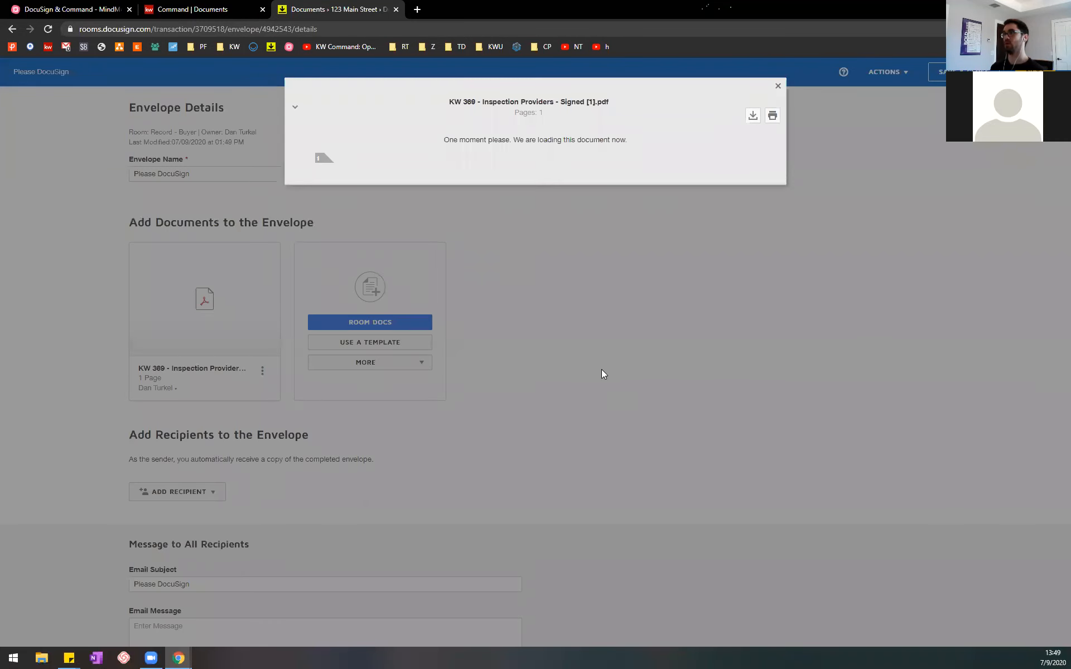
{"action": "scroll", "coordinate": [585, 354], "scroll_direction": "down", "scroll_amount": 2}
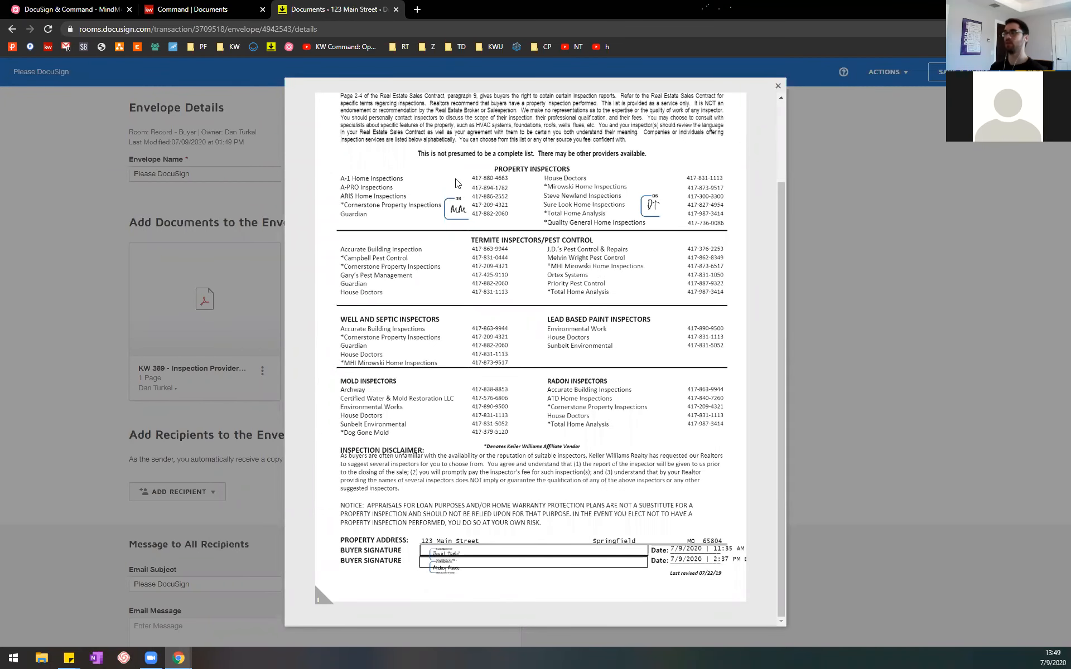
{"action": "scroll", "coordinate": [498, 280], "scroll_direction": "up", "scroll_amount": 2}
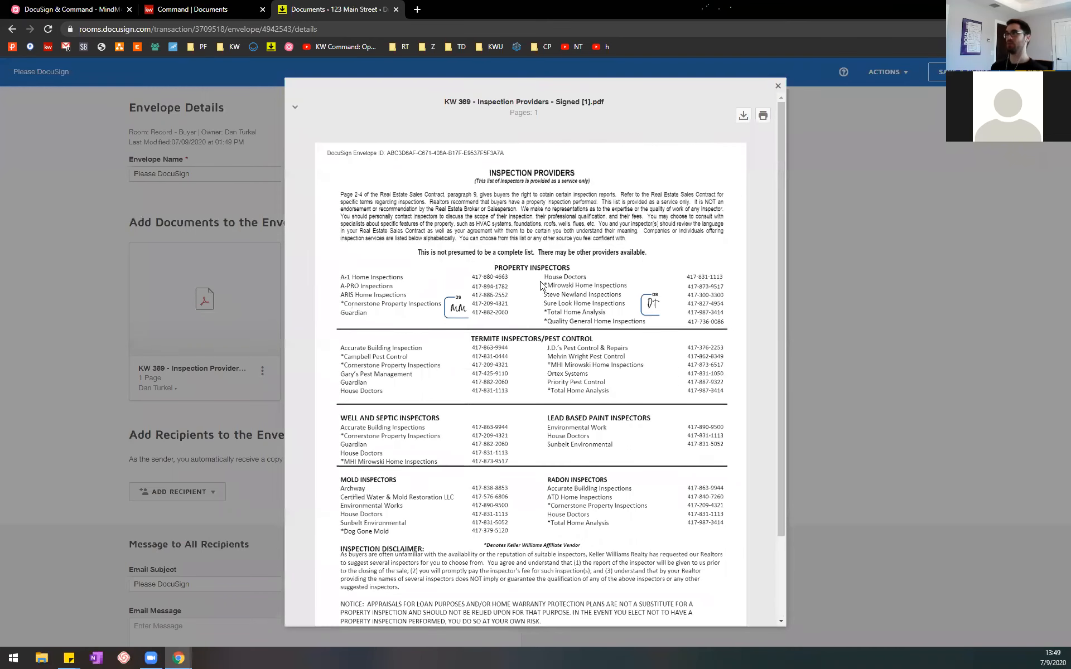
{"action": "left_click", "coordinate": [778, 87]}
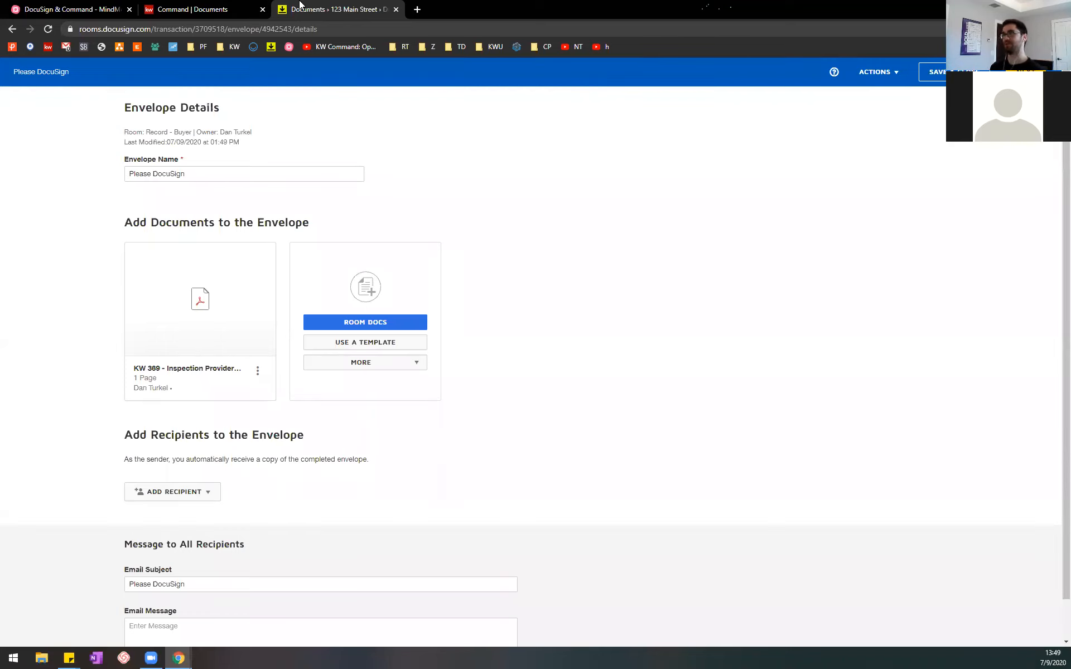
Step: Revisit the MindMeister compliance notes, and remove kw-369-inspection-providers-signed.pdf from the MO Broker Disclosure Form - Buyers placeholder in Command
{"action": "left_click", "coordinate": [203, 9]}
{"action": "left_click", "coordinate": [68, 9]}
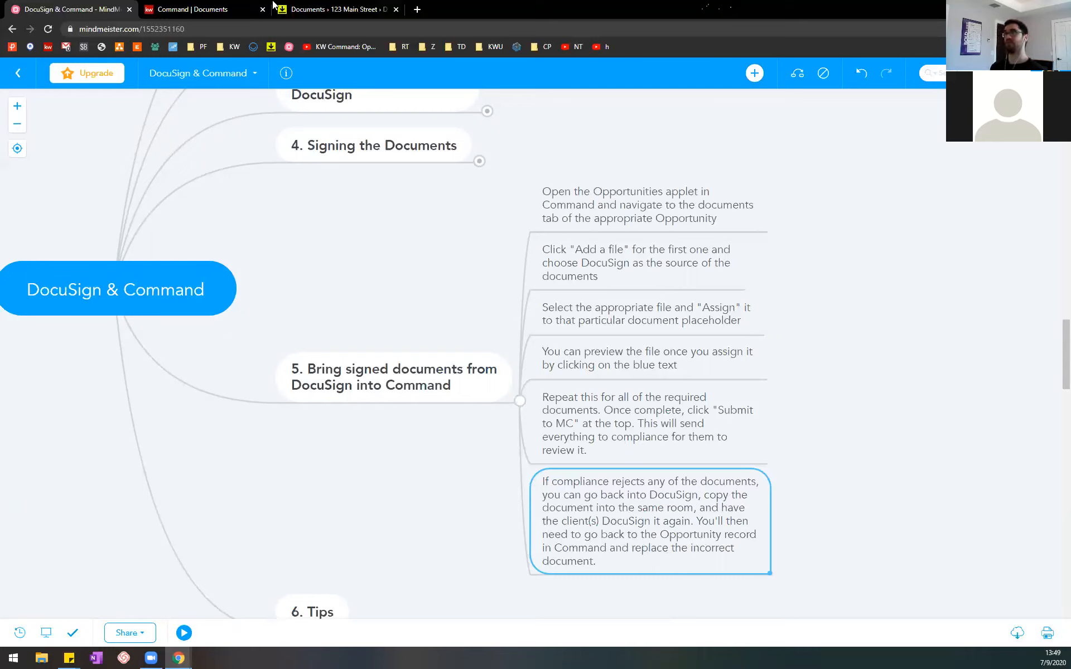
{"action": "left_click", "coordinate": [245, 8]}
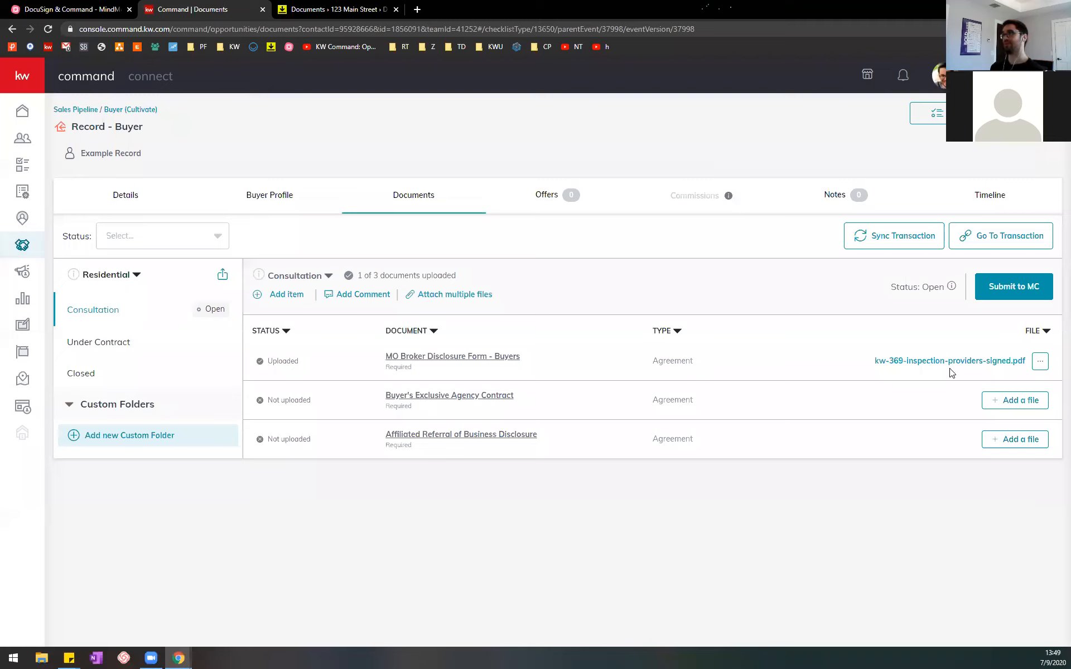
{"action": "left_click", "coordinate": [1040, 363]}
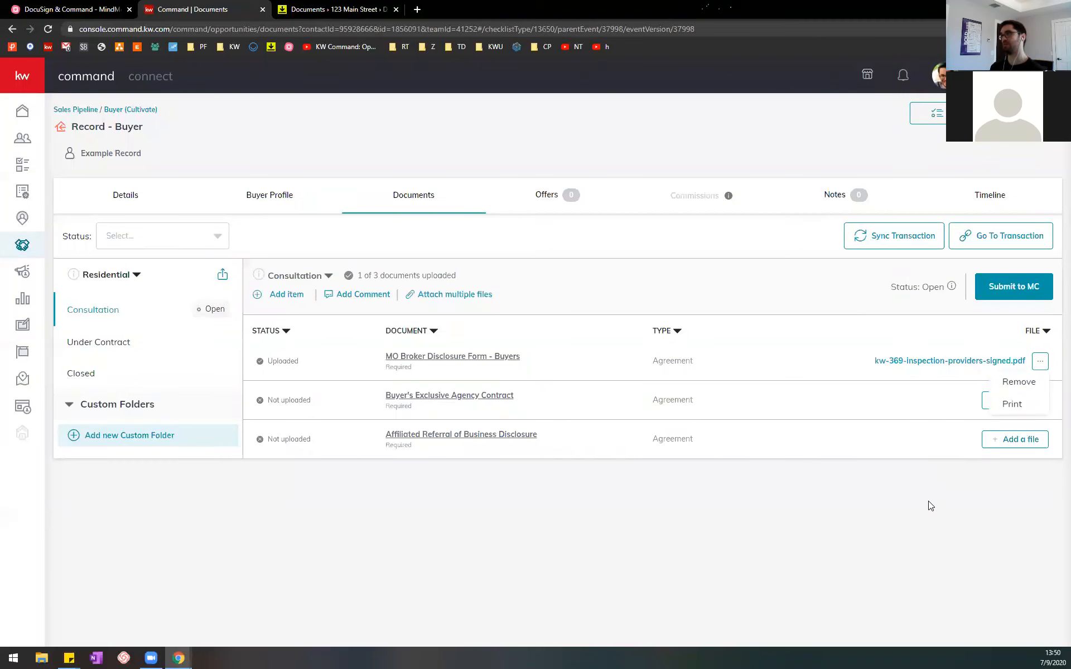
{"action": "left_click", "coordinate": [1016, 383]}
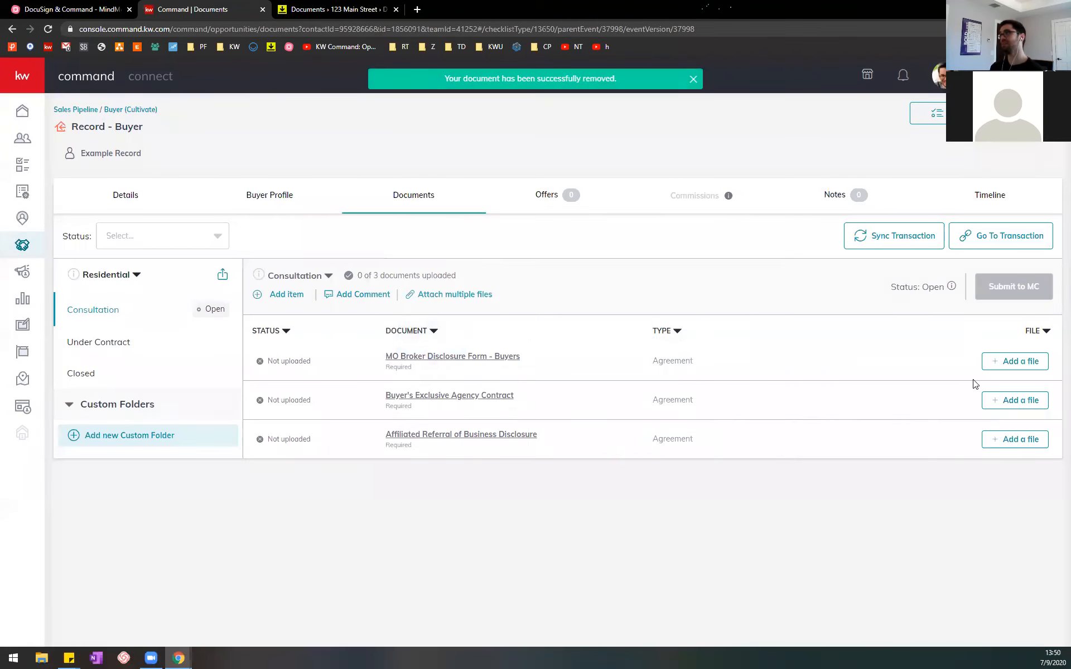
Step: Assign KW 369 - Inspection Providers - Signed [1].pdf from DocuSign to the MO Broker Disclosure Form - Buyers placeholder
{"action": "left_click", "coordinate": [1012, 361]}
{"action": "left_click", "coordinate": [460, 361]}
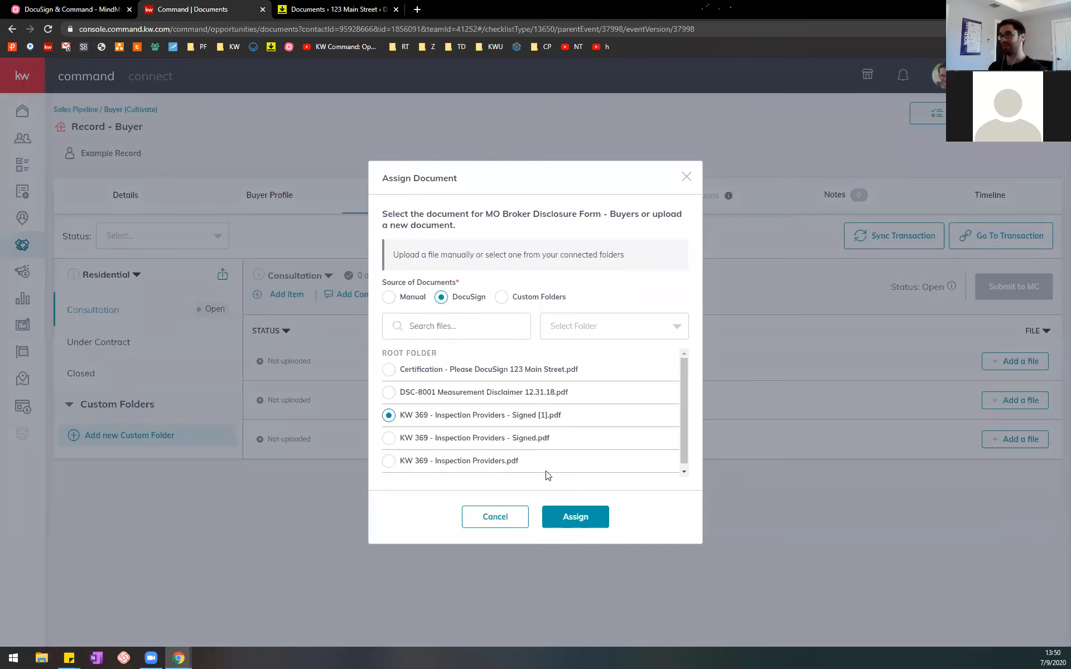
{"action": "left_click", "coordinate": [571, 519]}
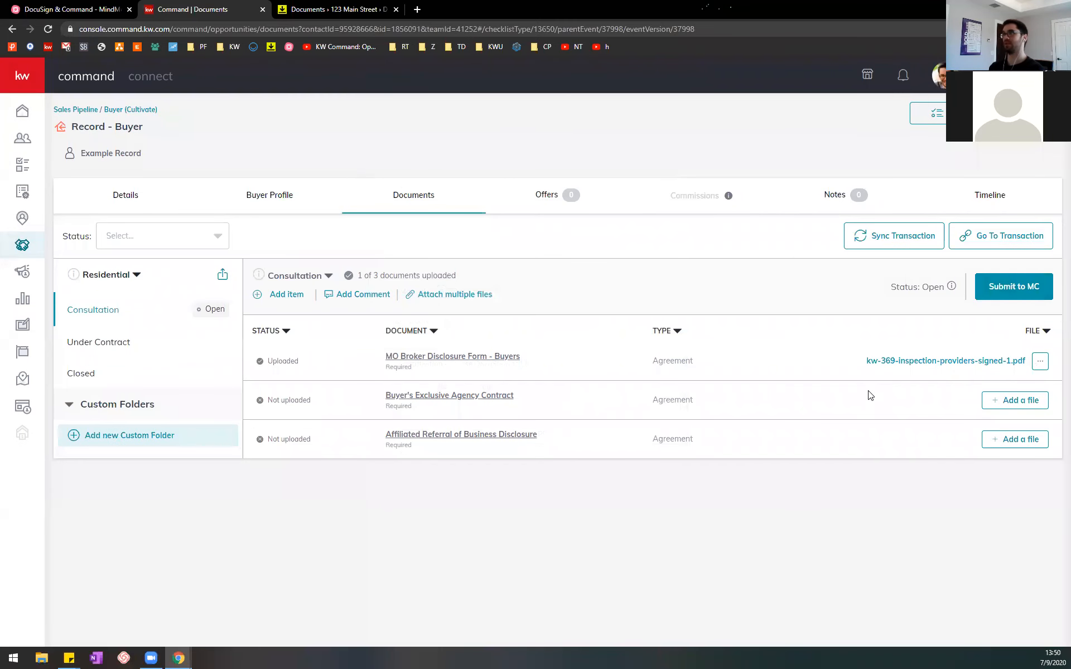
Step: Switch to MindMeister and collapse the topic "5. Bring signed documents from DocuSign into Command"
{"action": "left_click", "coordinate": [67, 10]}
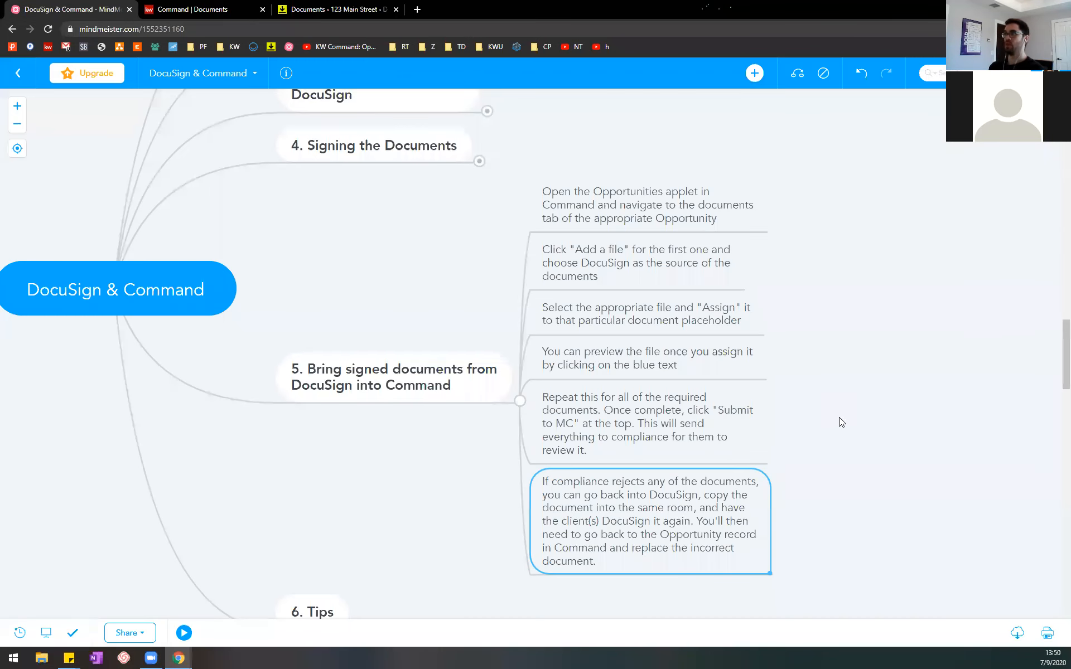
{"action": "scroll", "coordinate": [838, 417], "scroll_direction": "down", "scroll_amount": 2}
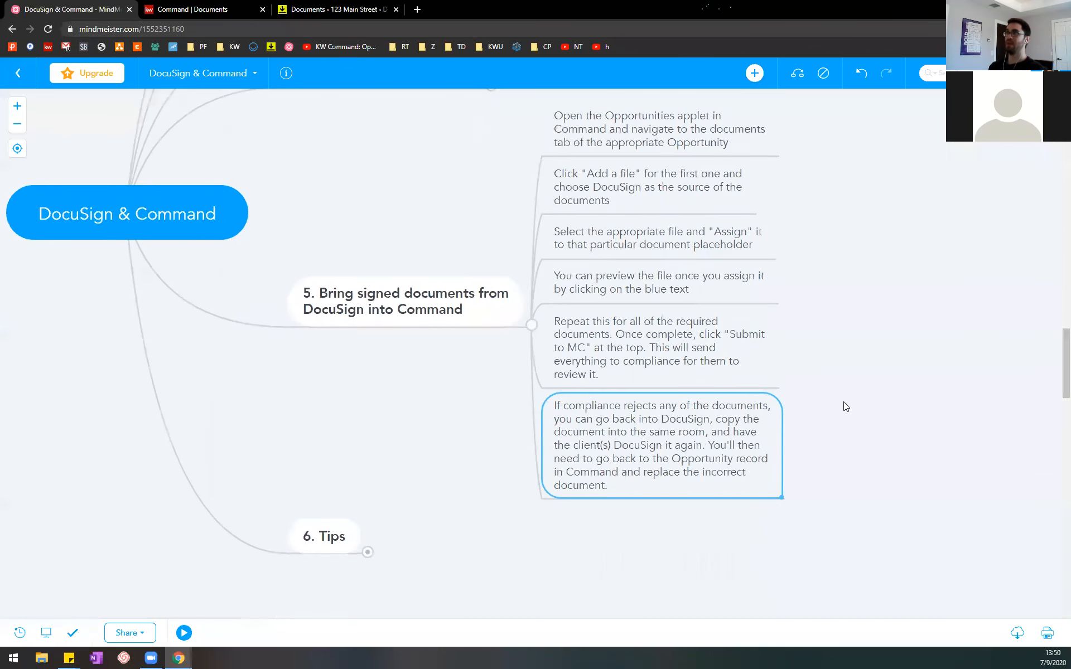
{"action": "left_click", "coordinate": [531, 329]}
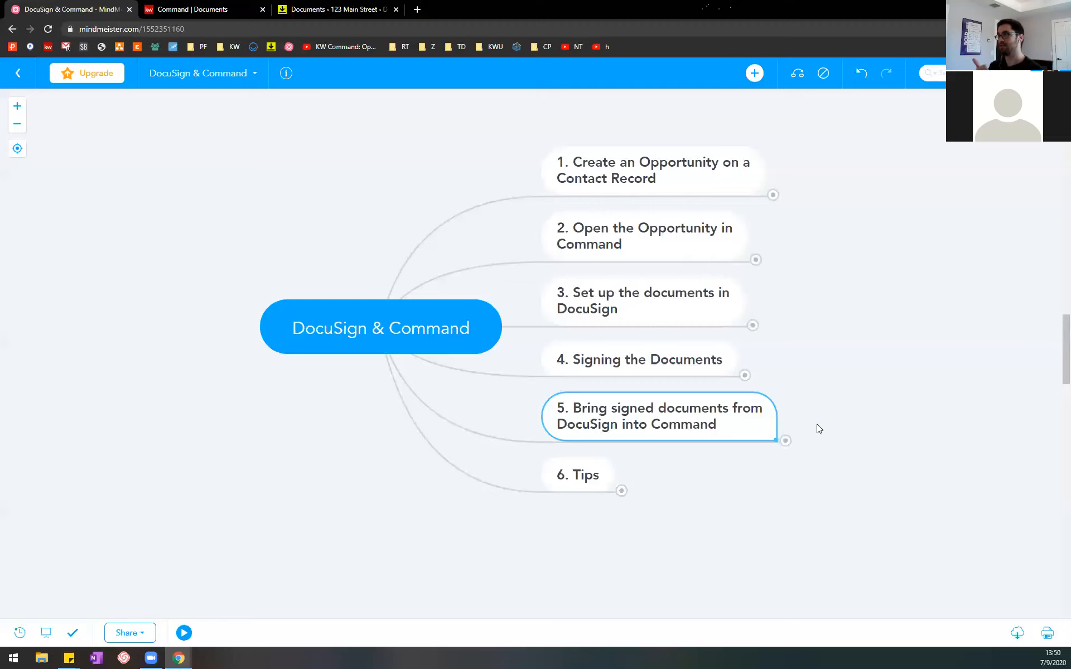
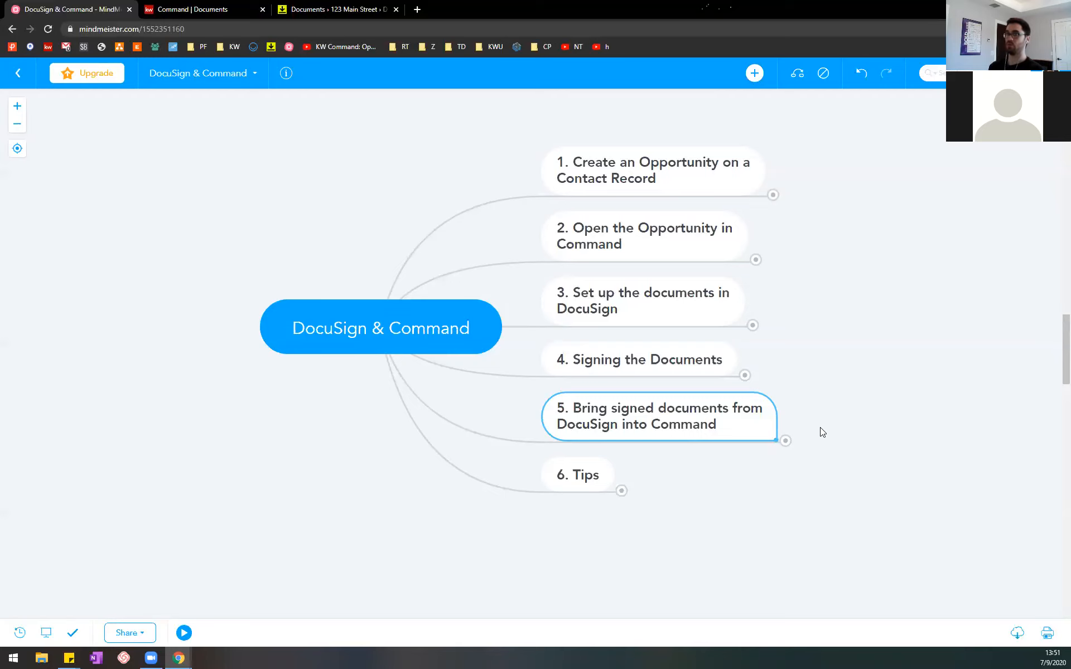
Step: Expand the topic "6. Tips" and select the tip on multiple versions of the same form
{"action": "left_click", "coordinate": [623, 492]}
{"action": "left_click_drag", "start_coordinate": [952, 560], "coordinate": [840, 453]}
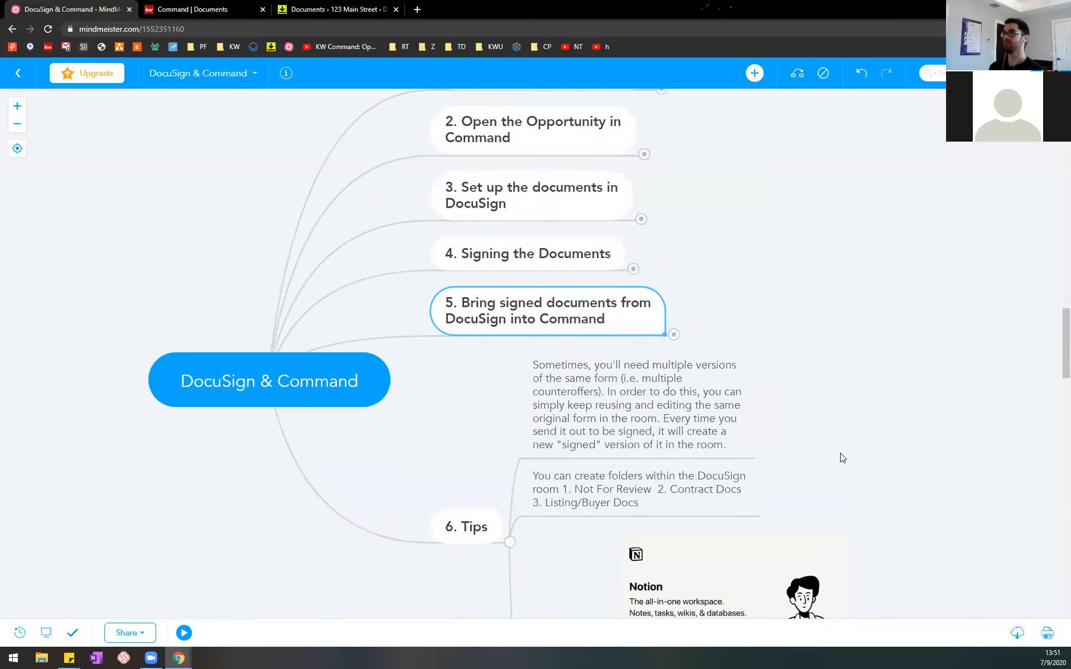
{"action": "left_click", "coordinate": [678, 408]}
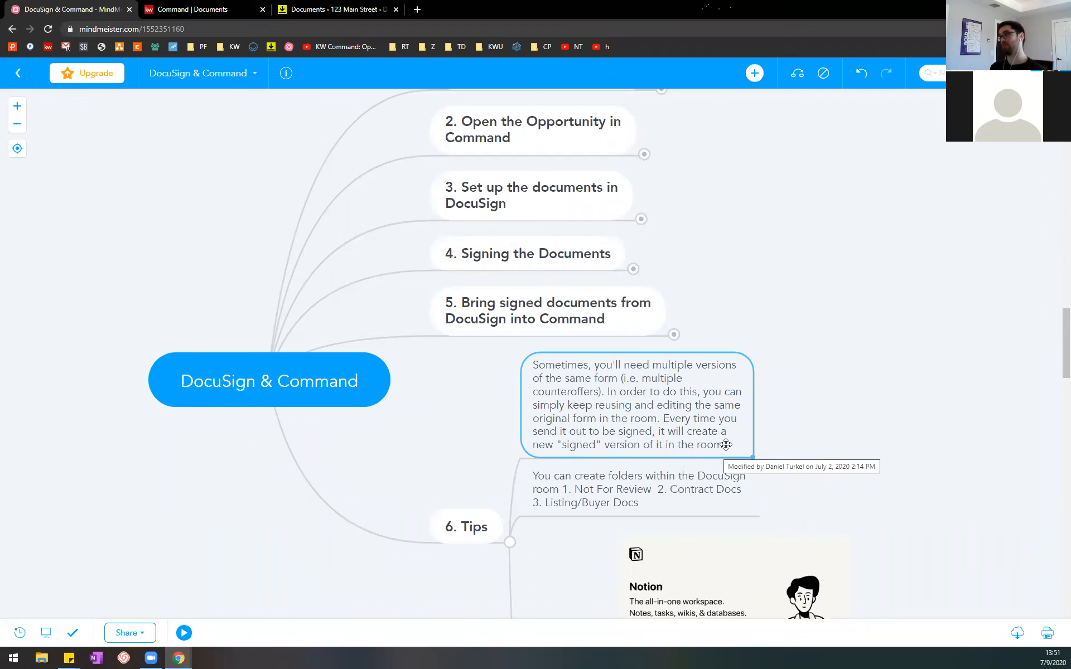
Step: Switch to DocuSign Rooms, leave the Please DocuSign envelope, and open the documents of the Record - Buyer room
{"action": "left_click", "coordinate": [301, 6]}
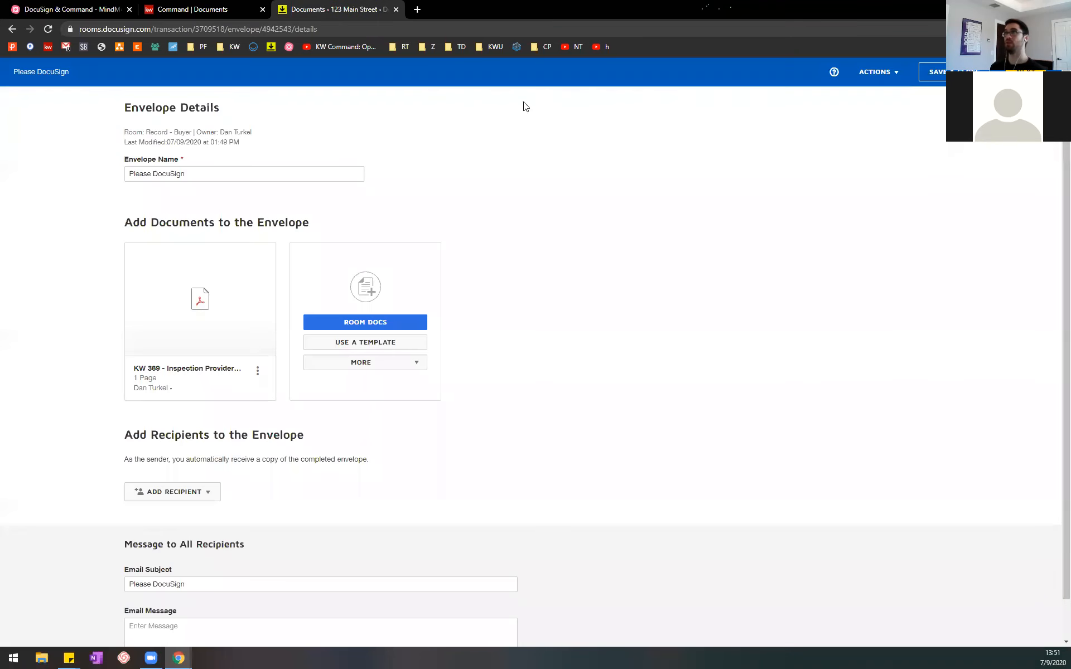
{"action": "left_click", "coordinate": [934, 72]}
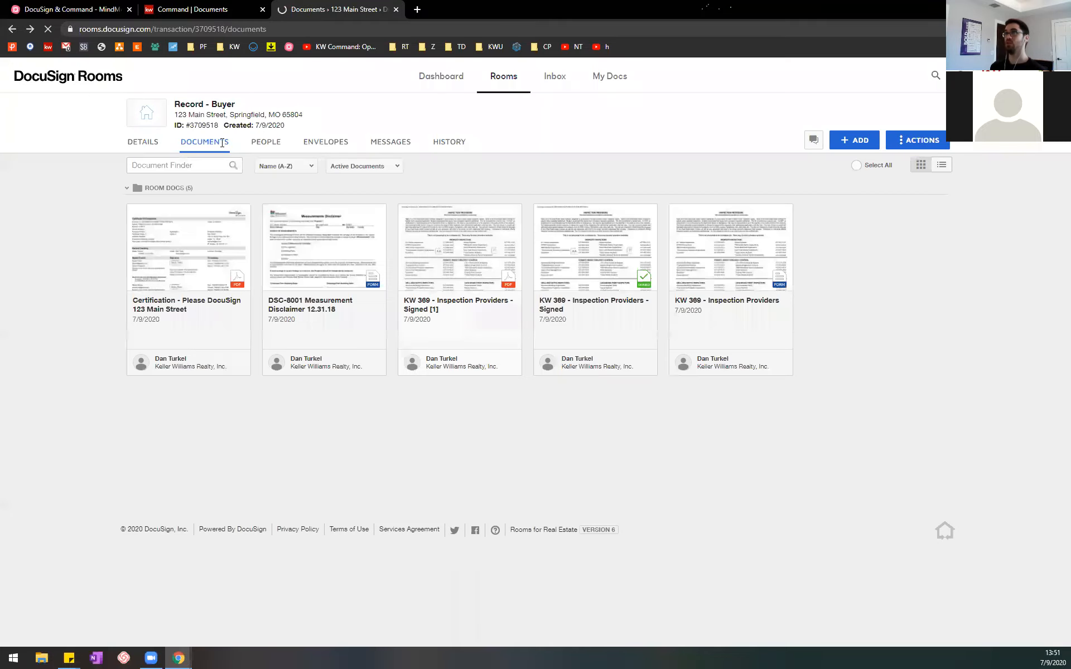
{"action": "left_click", "coordinate": [212, 142]}
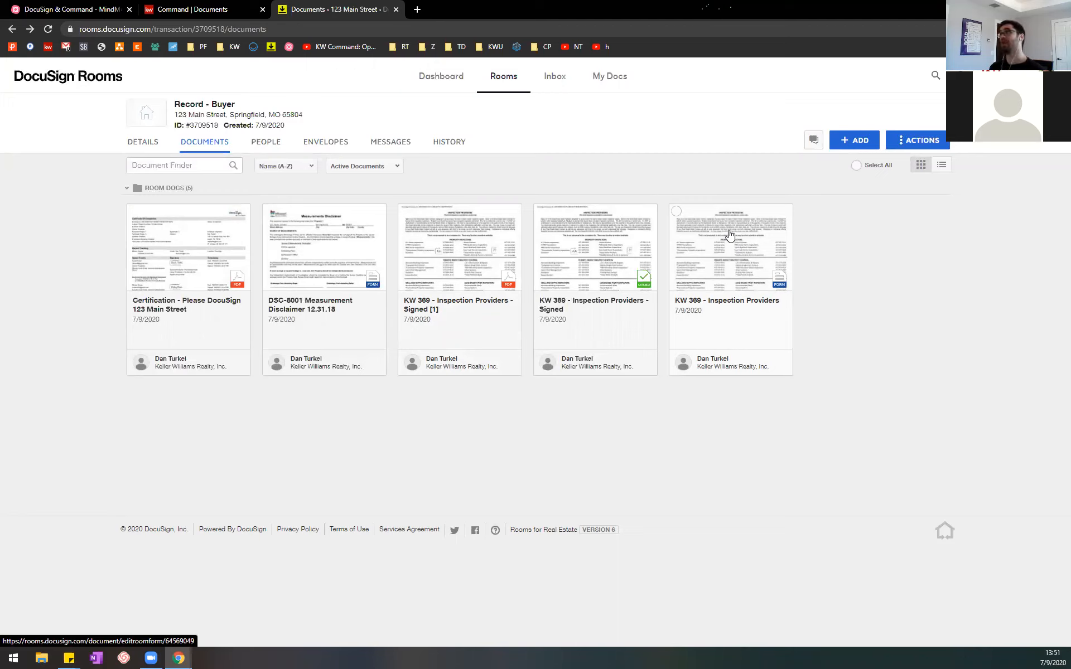
Step: Browse the COMMON RESIDENTIAL BUYER DOCUMENTS forms group, check the KW 369 - Inspection Providers entry, and close it without adding forms
{"action": "left_click", "coordinate": [845, 140]}
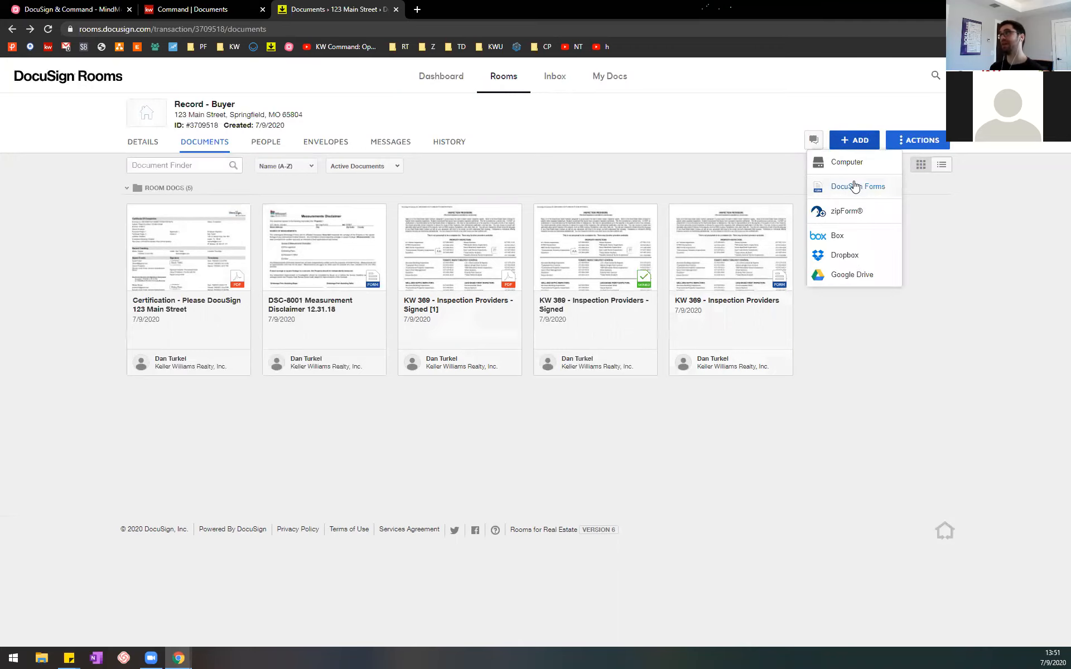
{"action": "left_click", "coordinate": [859, 211]}
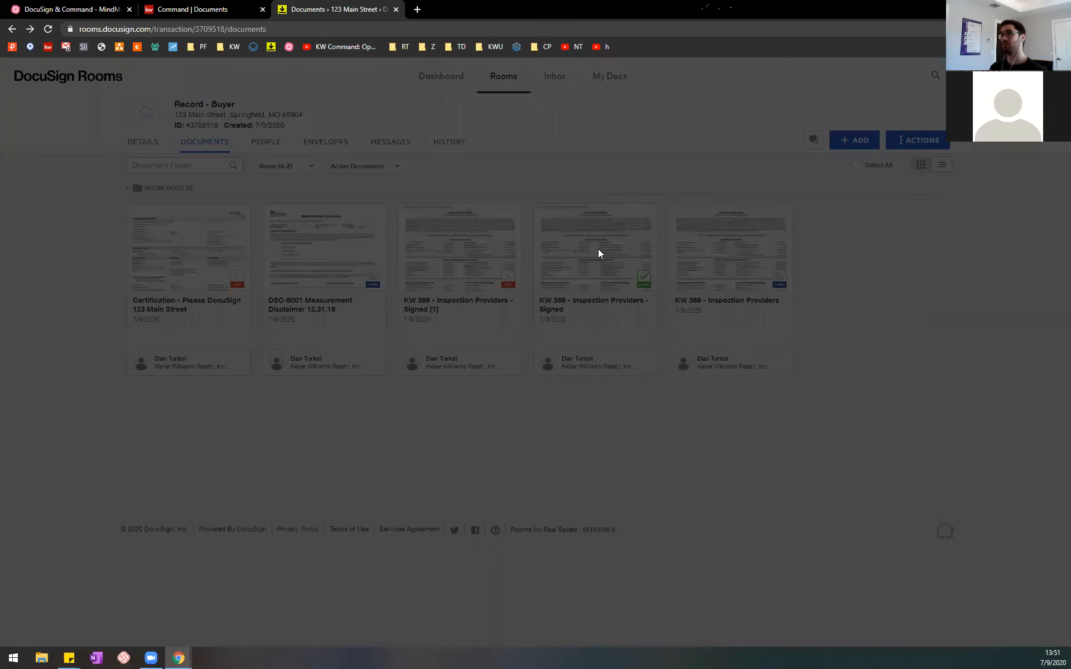
{"action": "left_click", "coordinate": [633, 121]}
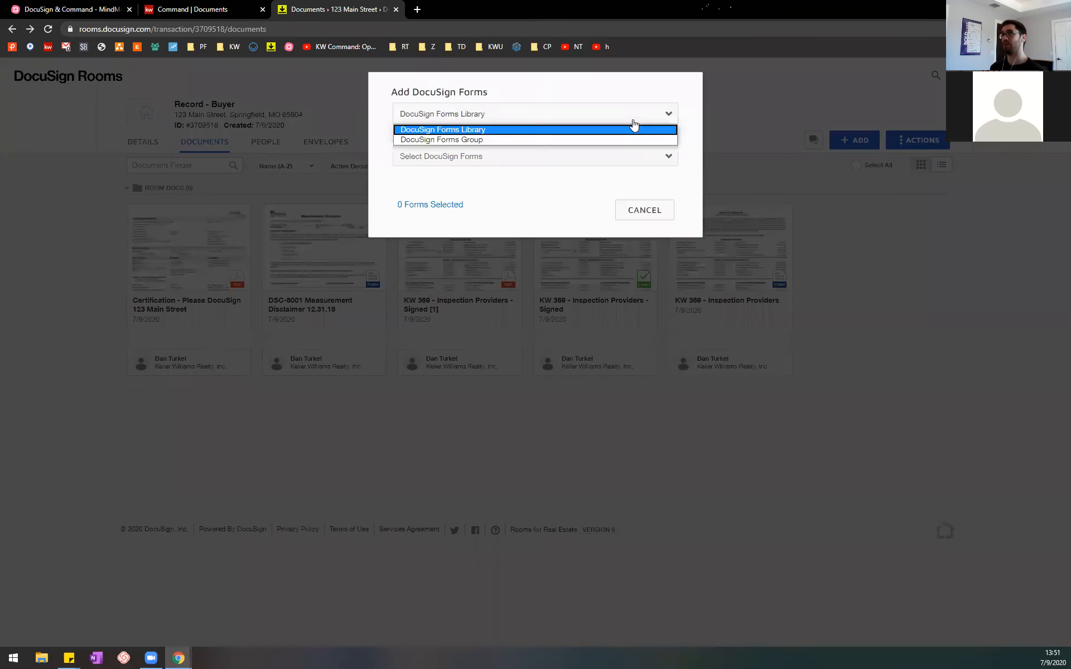
{"action": "left_click", "coordinate": [573, 139]}
{"action": "left_click", "coordinate": [600, 156]}
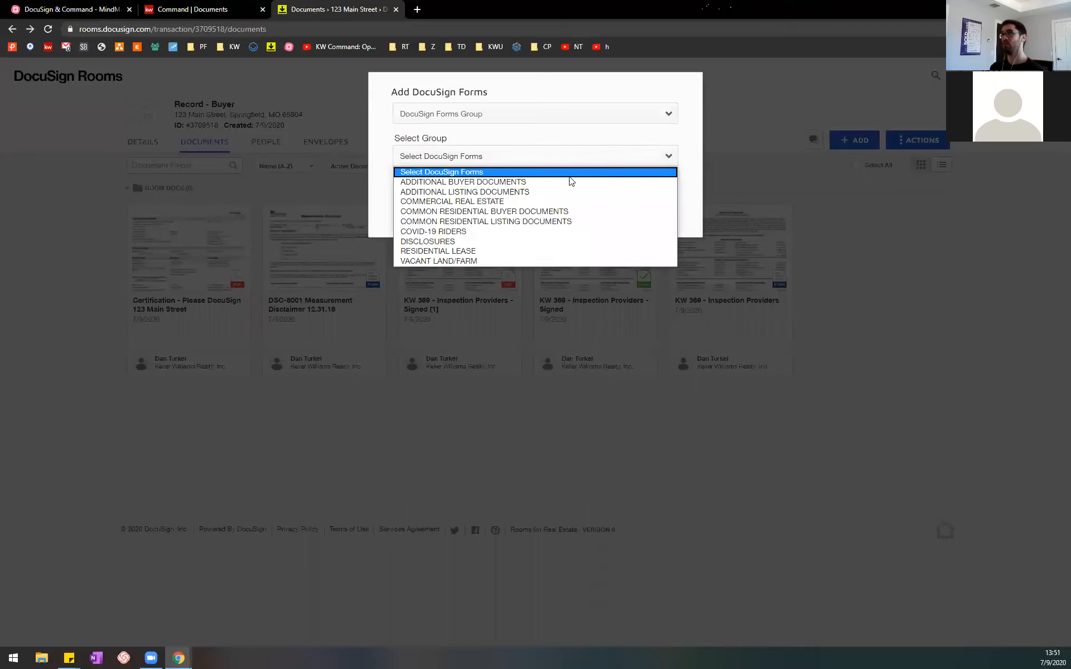
{"action": "left_click", "coordinate": [555, 210]}
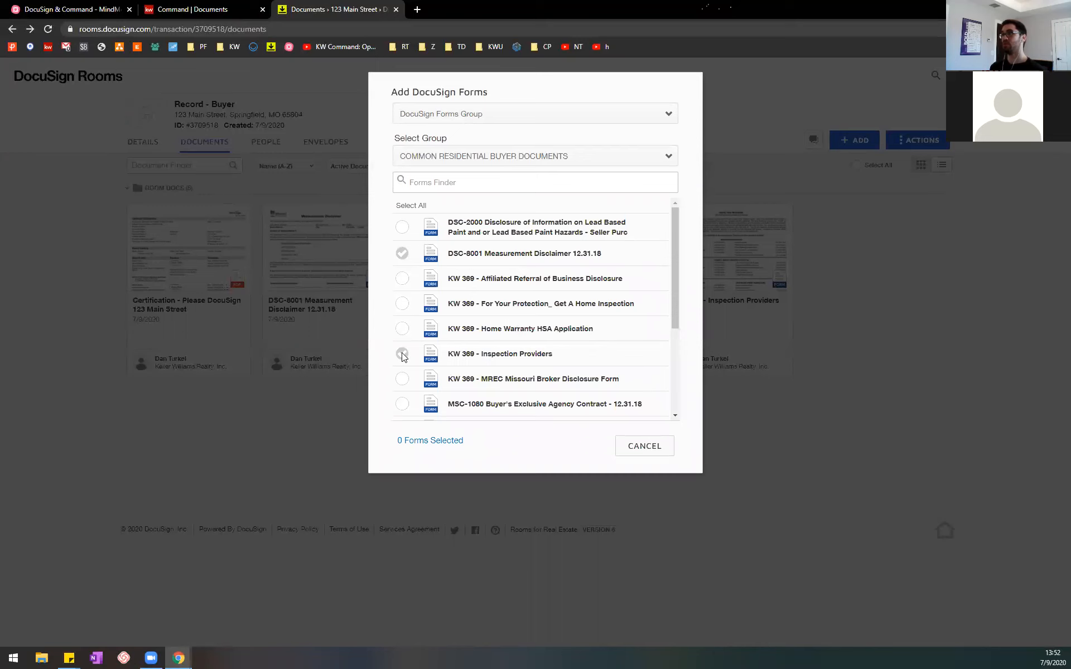
{"action": "left_click_drag", "start_coordinate": [464, 355], "coordinate": [533, 356]}
{"action": "left_click", "coordinate": [411, 356]}
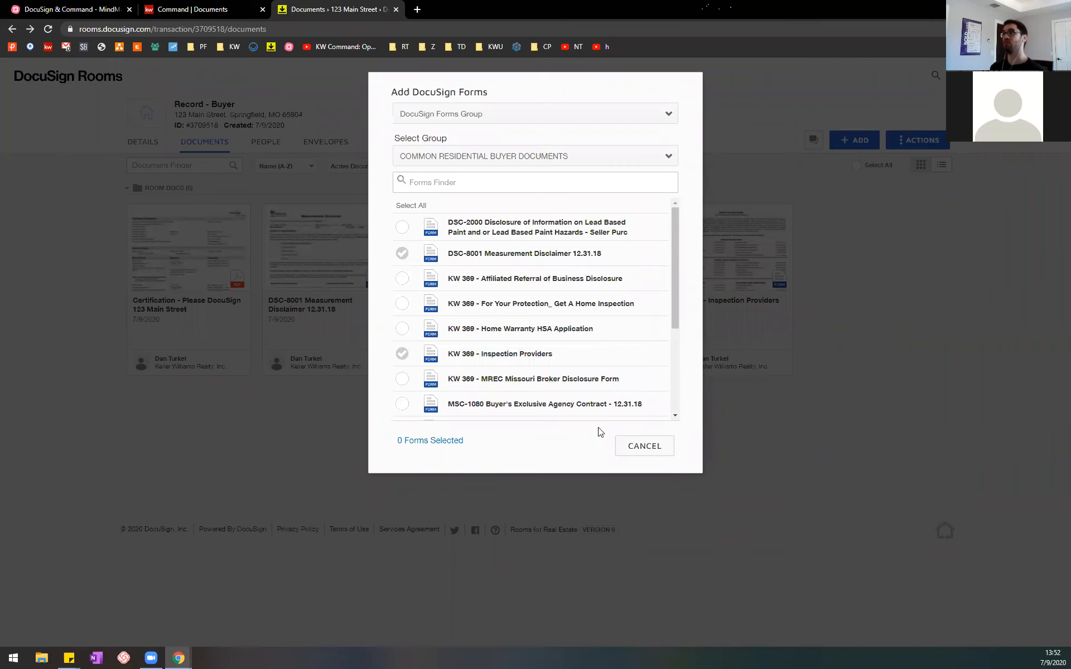
{"action": "left_click", "coordinate": [636, 448]}
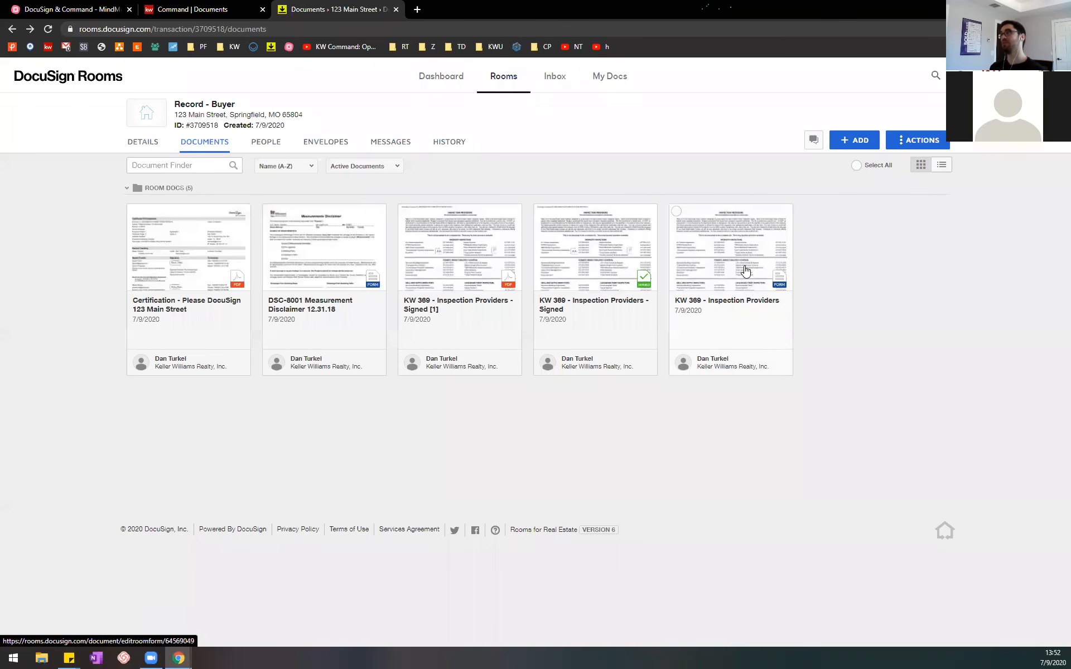
Step: Review the MindMeister tips on reusing a form for multiple versions and on creating folders within the DocuSign room
{"action": "left_click", "coordinate": [210, 9]}
{"action": "left_click", "coordinate": [111, 8]}
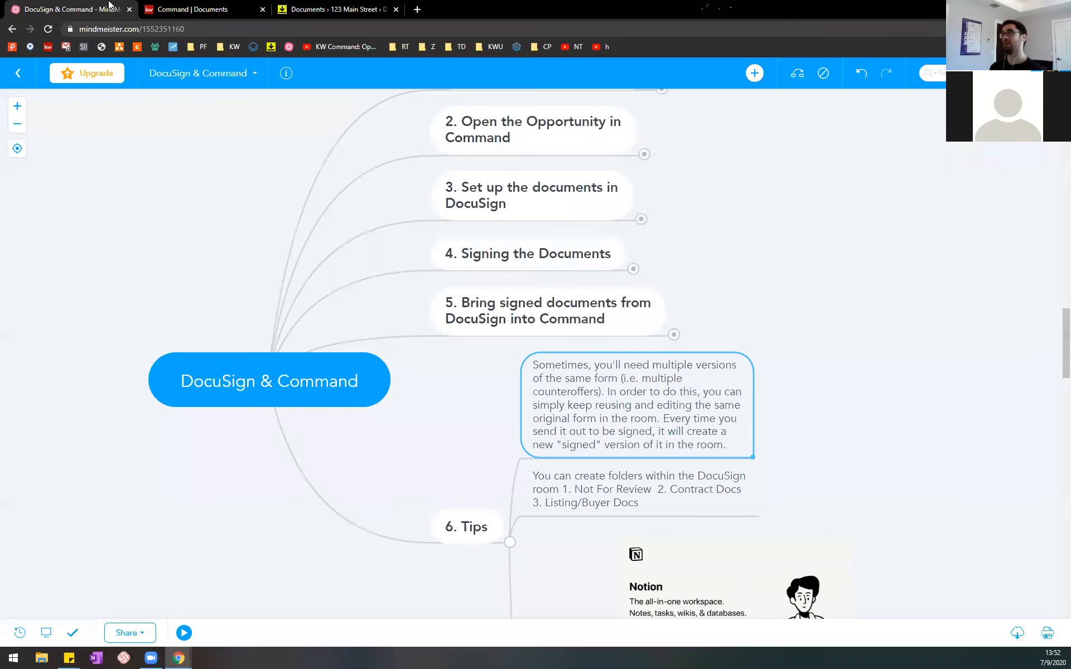
{"action": "double_click", "coordinate": [664, 403]}
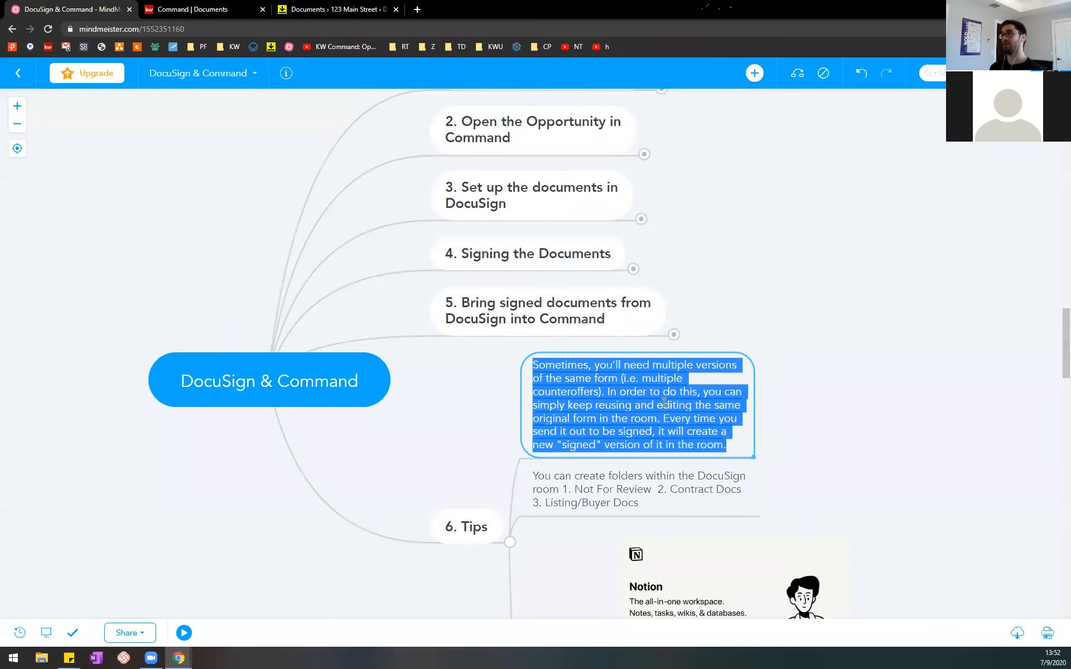
{"action": "left_click", "coordinate": [684, 396]}
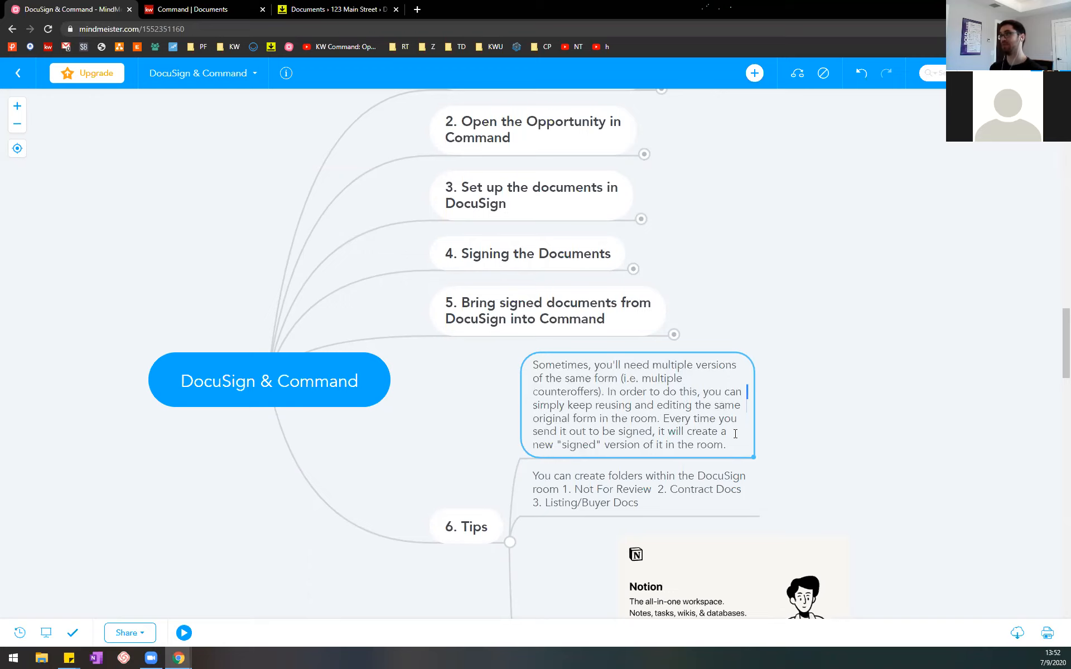
{"action": "left_click", "coordinate": [363, 9]}
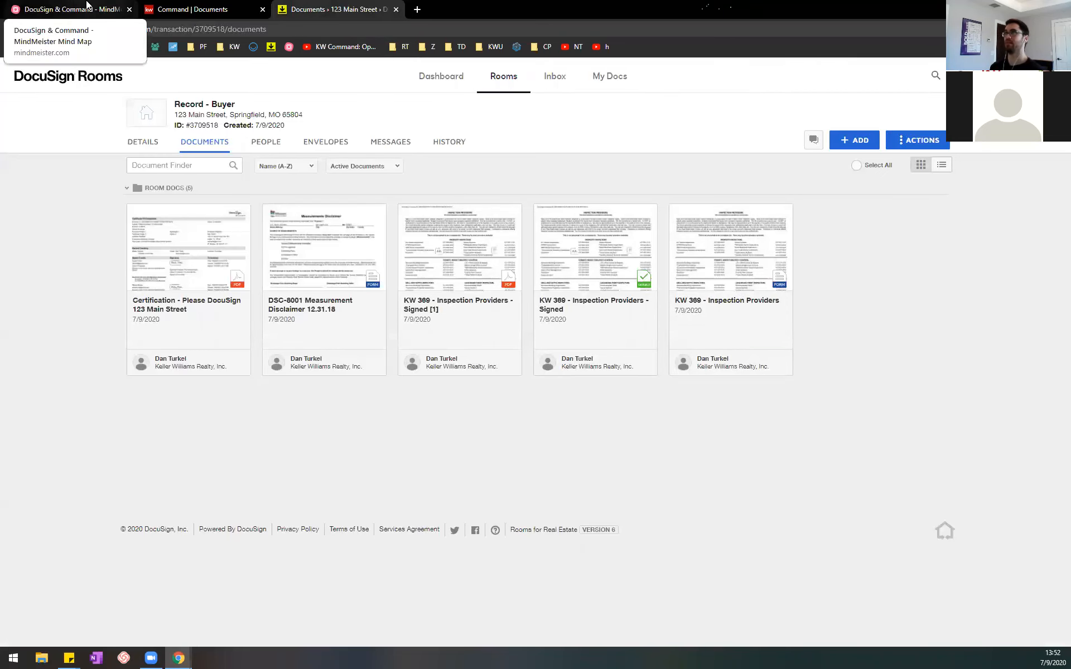
{"action": "left_click", "coordinate": [116, 4]}
{"action": "left_click_drag", "start_coordinate": [867, 360], "coordinate": [840, 272]}
{"action": "left_click", "coordinate": [636, 302]}
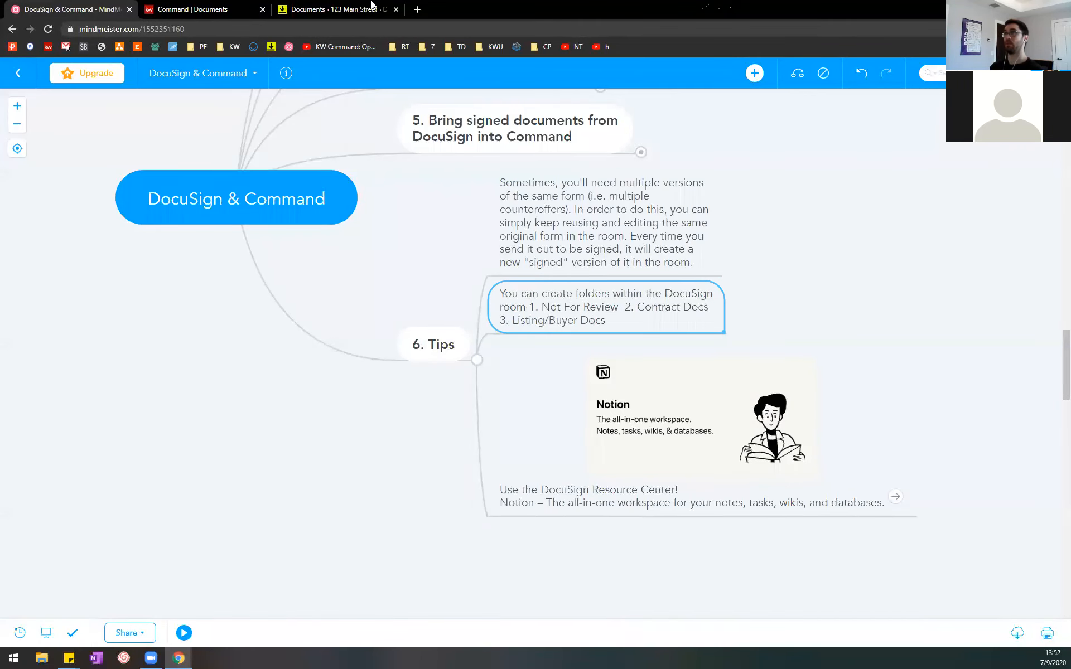
Step: Switch to DocuSign Rooms and create a room folder named "1. Not for Review", checking the MindMeister tip for the folder name
{"action": "left_click", "coordinate": [192, 9]}
{"action": "left_click", "coordinate": [335, 10]}
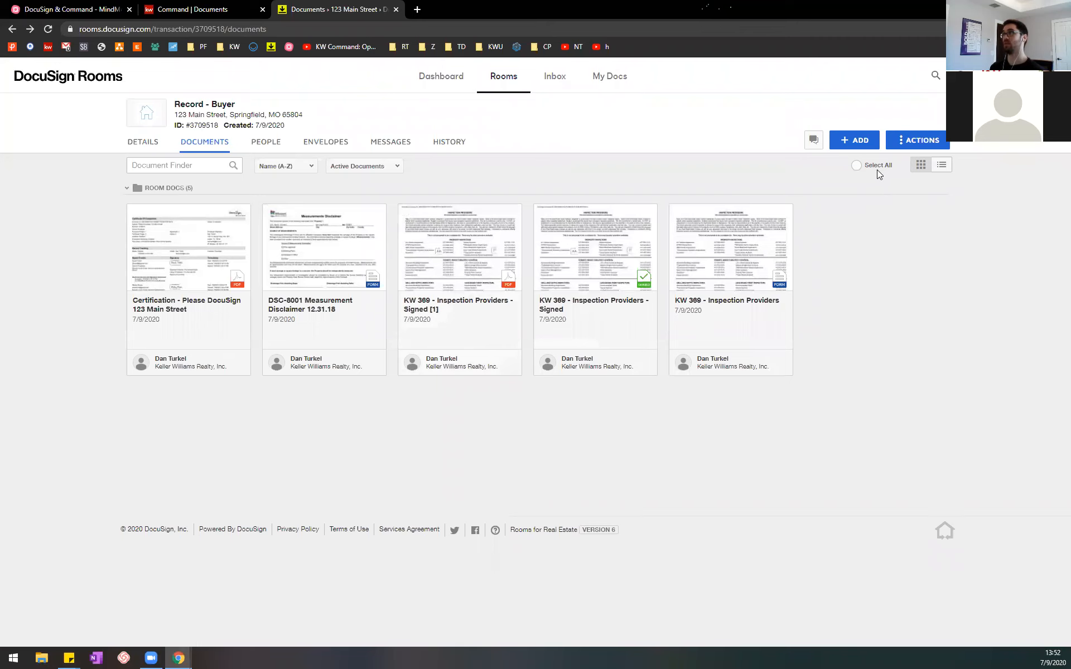
{"action": "left_click", "coordinate": [871, 142]}
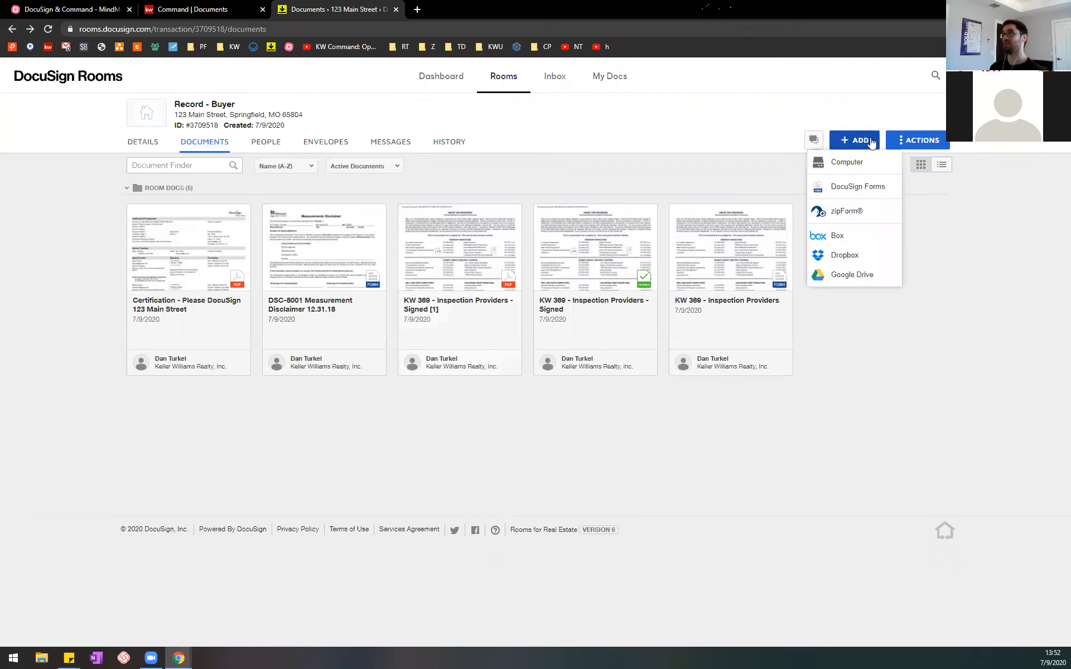
{"action": "left_click", "coordinate": [990, 279]}
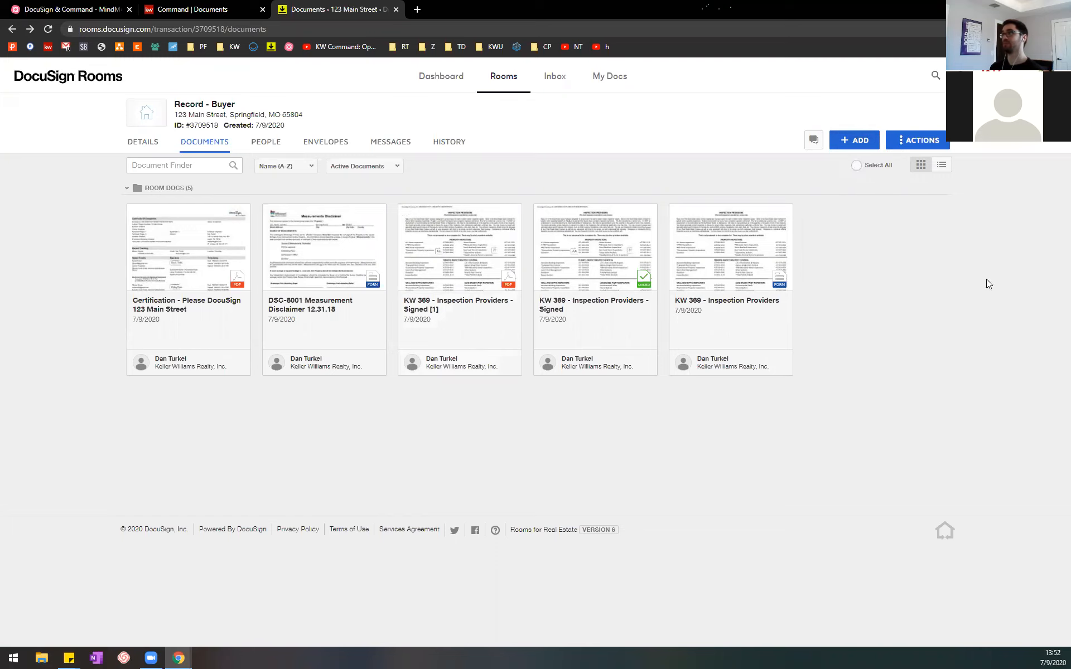
{"action": "left_click", "coordinate": [933, 144]}
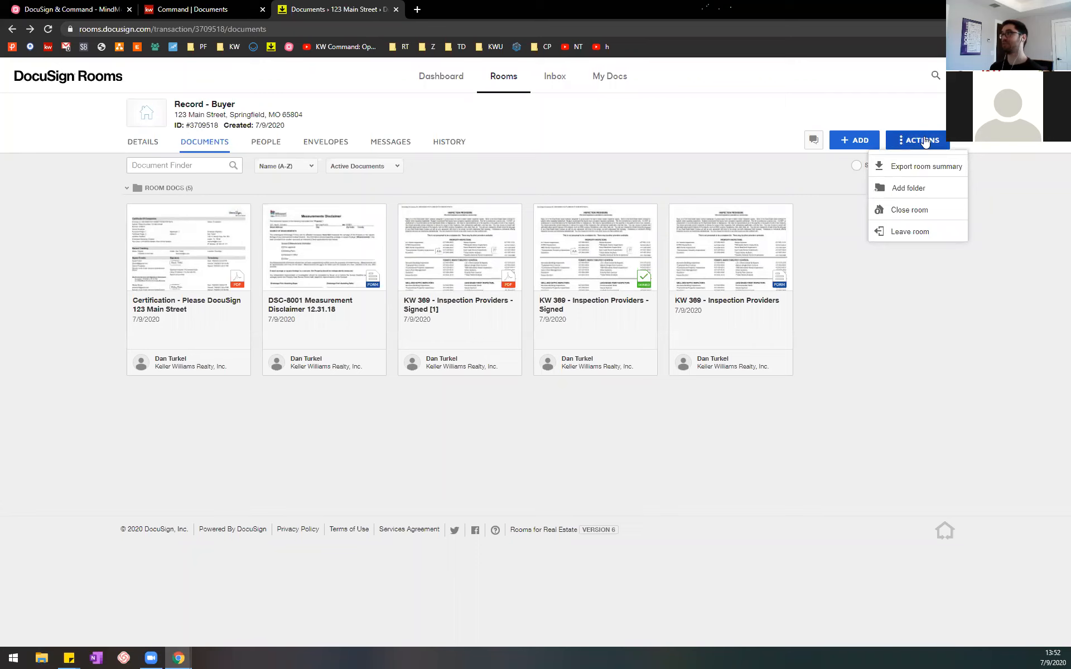
{"action": "left_click", "coordinate": [914, 189]}
{"action": "left_click", "coordinate": [211, 7]}
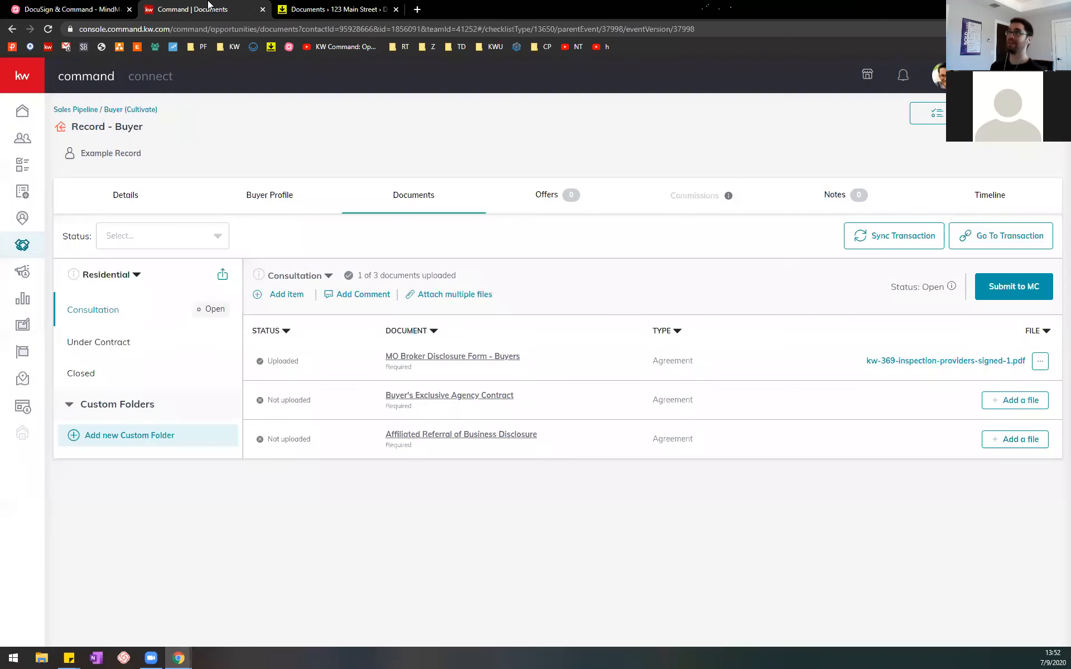
{"action": "left_click", "coordinate": [88, 8]}
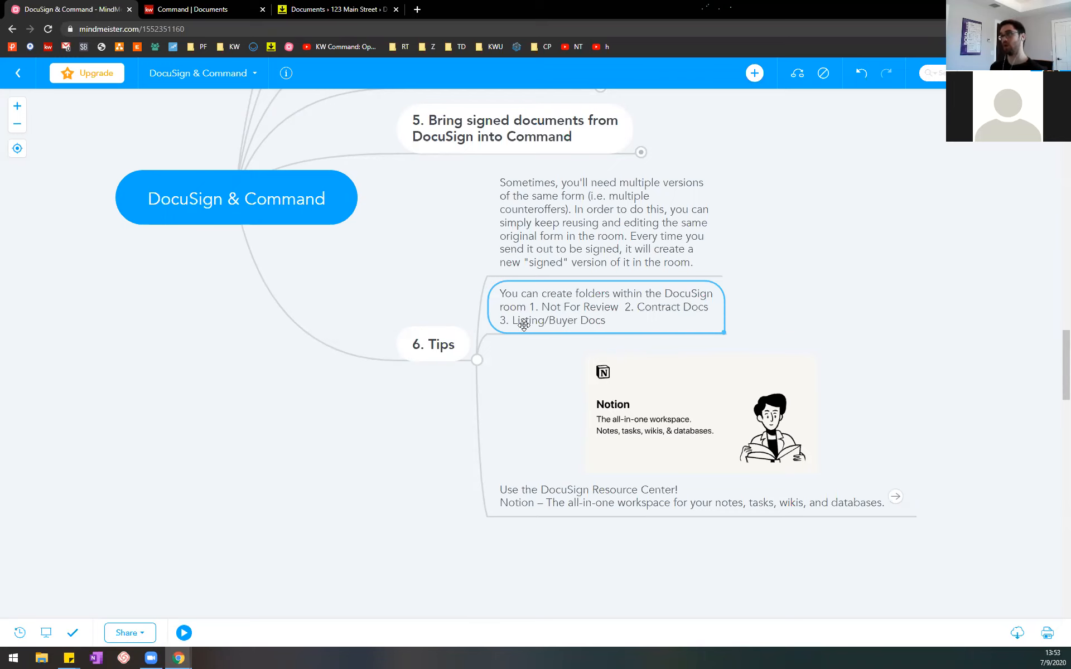
{"action": "left_click", "coordinate": [332, 9]}
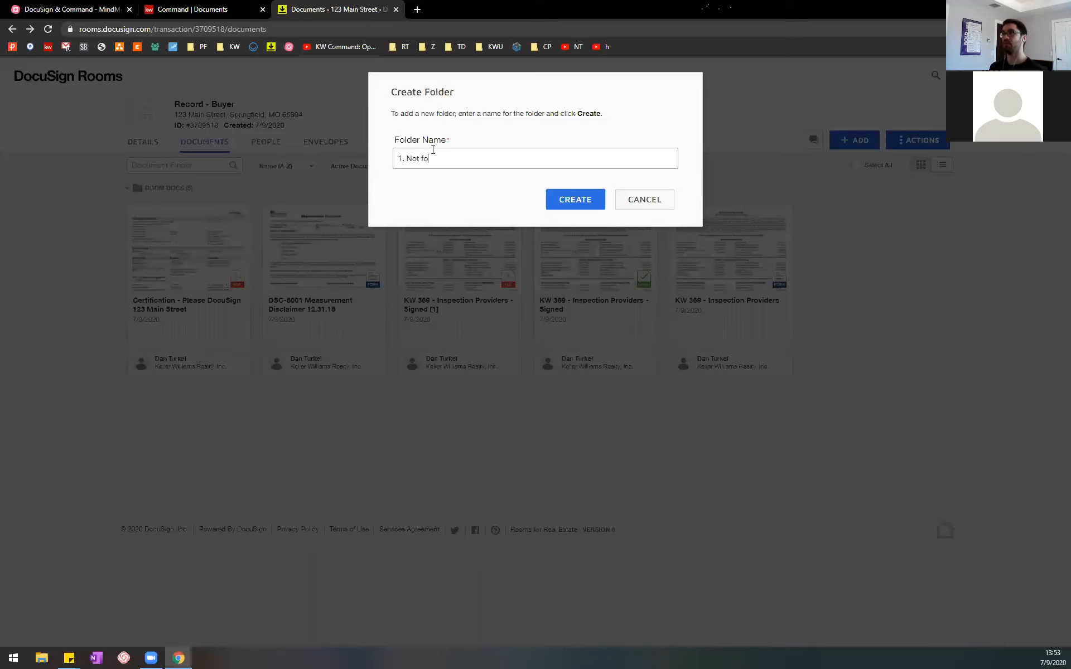
{"action": "type", "text": "view"}
{"action": "left_click", "coordinate": [559, 201]}
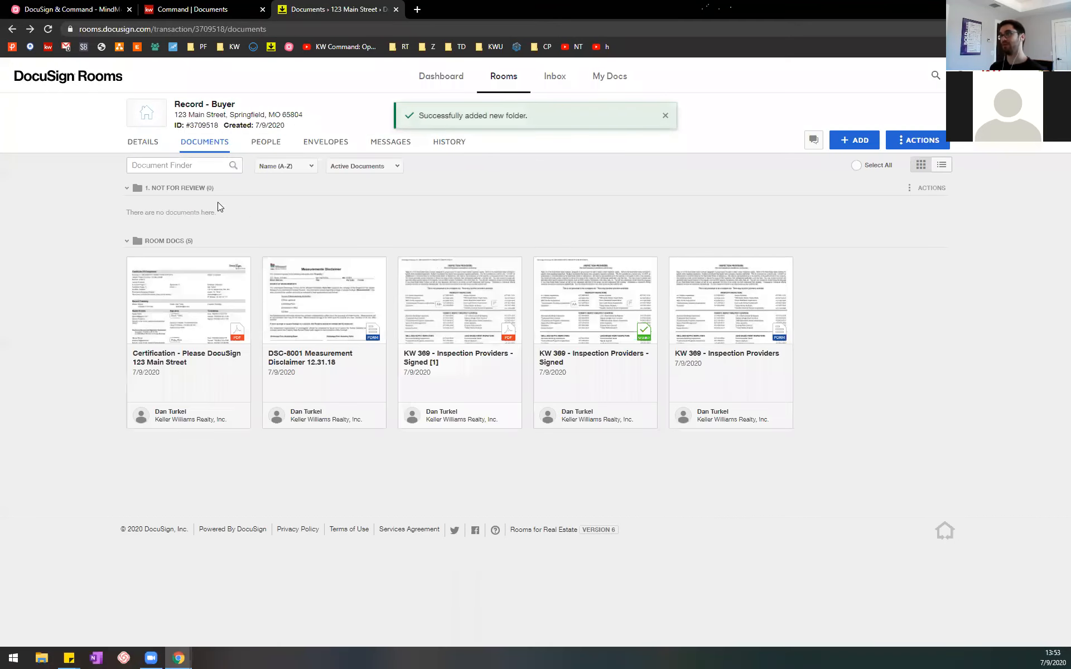
Step: Add a second room folder named "2. Contract Docs", checking the name against the MindMeister tip
{"action": "left_click", "coordinate": [929, 142]}
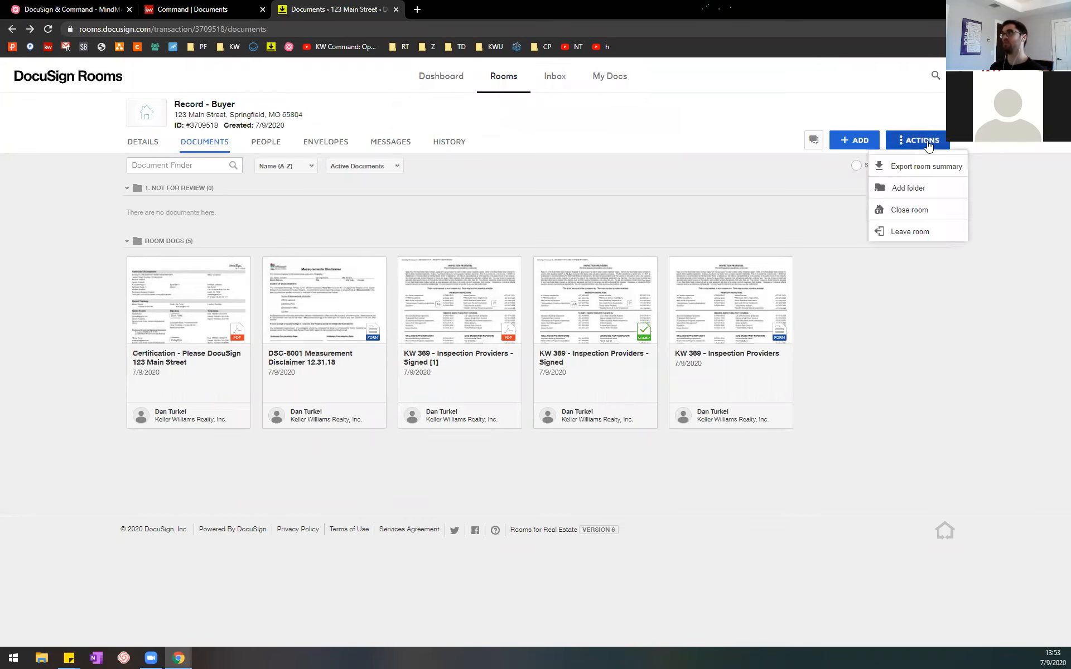
{"action": "left_click", "coordinate": [923, 187]}
{"action": "left_click", "coordinate": [73, 9]}
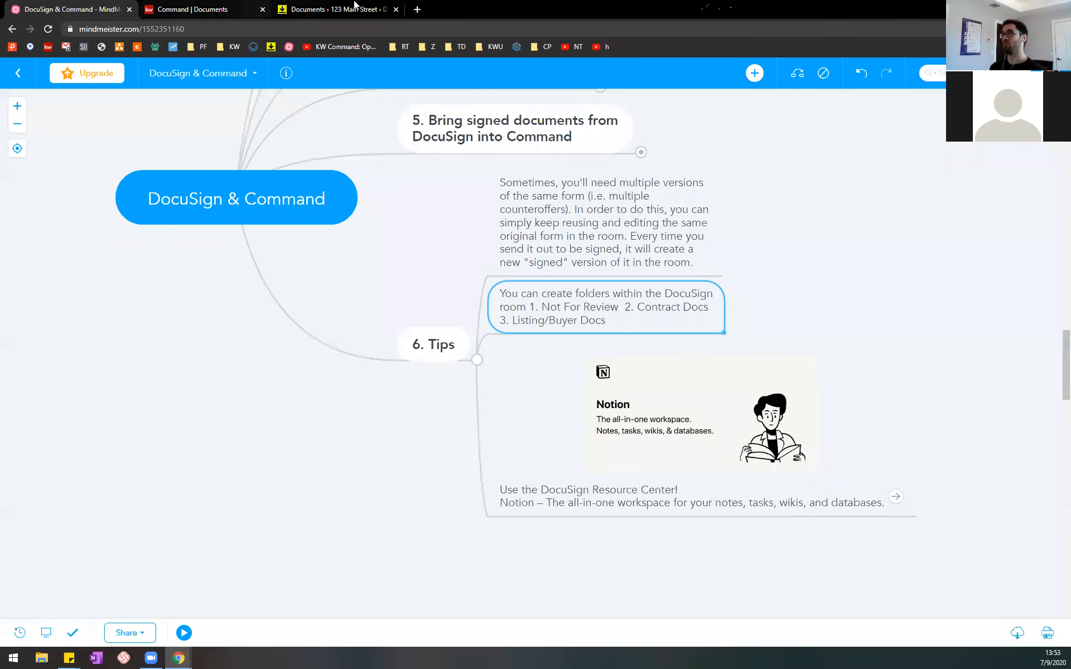
{"action": "left_click", "coordinate": [366, 7]}
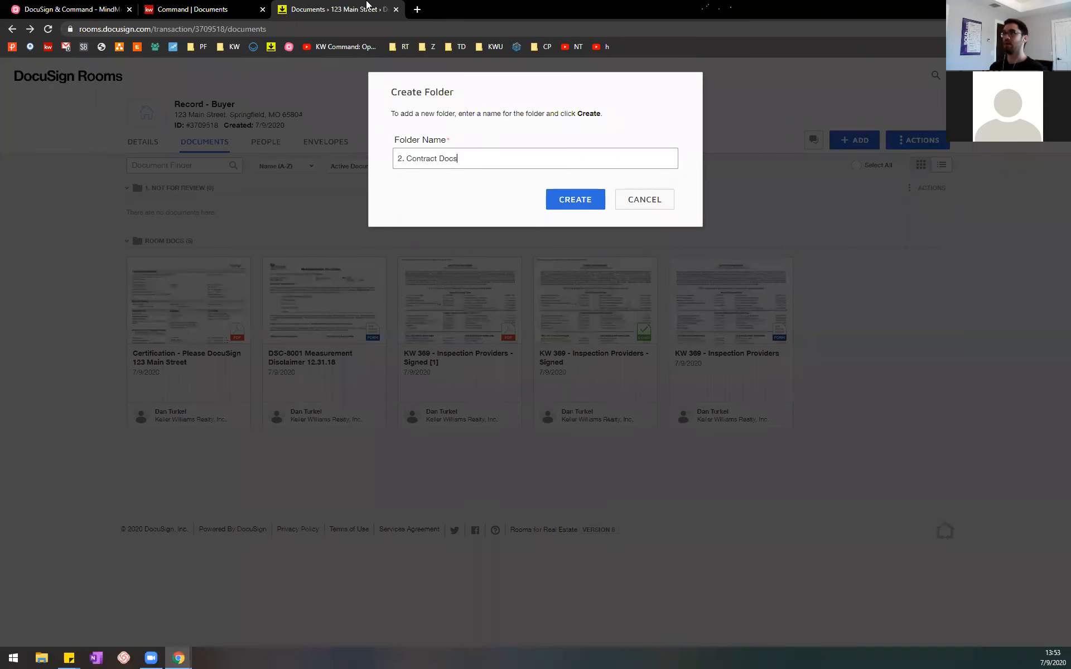
{"action": "left_click", "coordinate": [571, 202]}
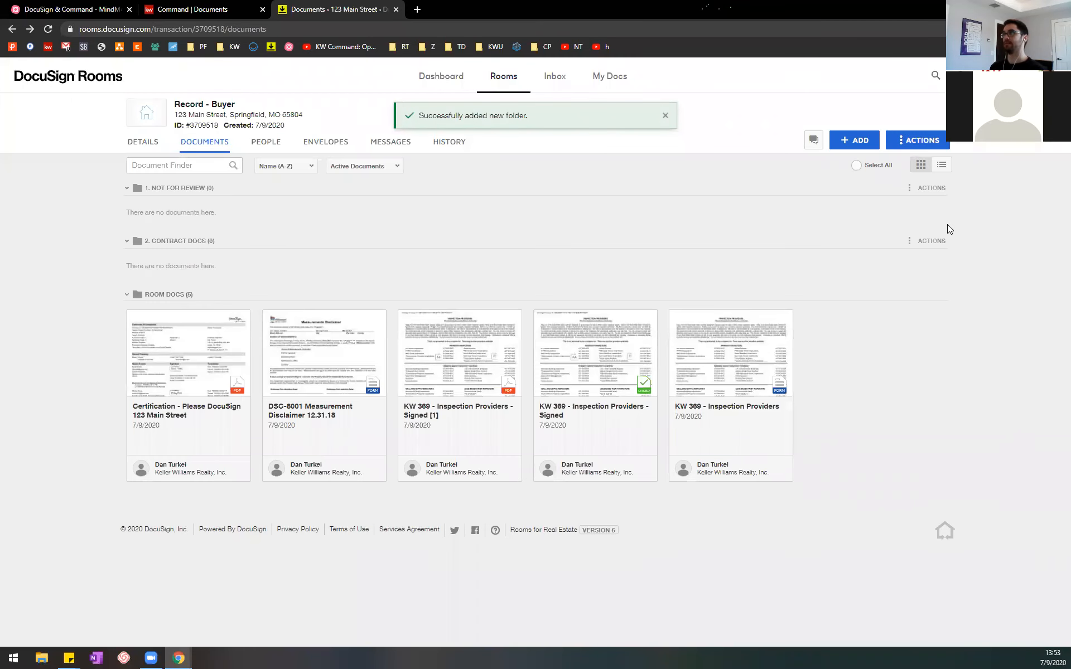
Step: Add a third room folder named "3. Buyer Documents"
{"action": "left_click", "coordinate": [931, 146]}
{"action": "left_click", "coordinate": [911, 185]}
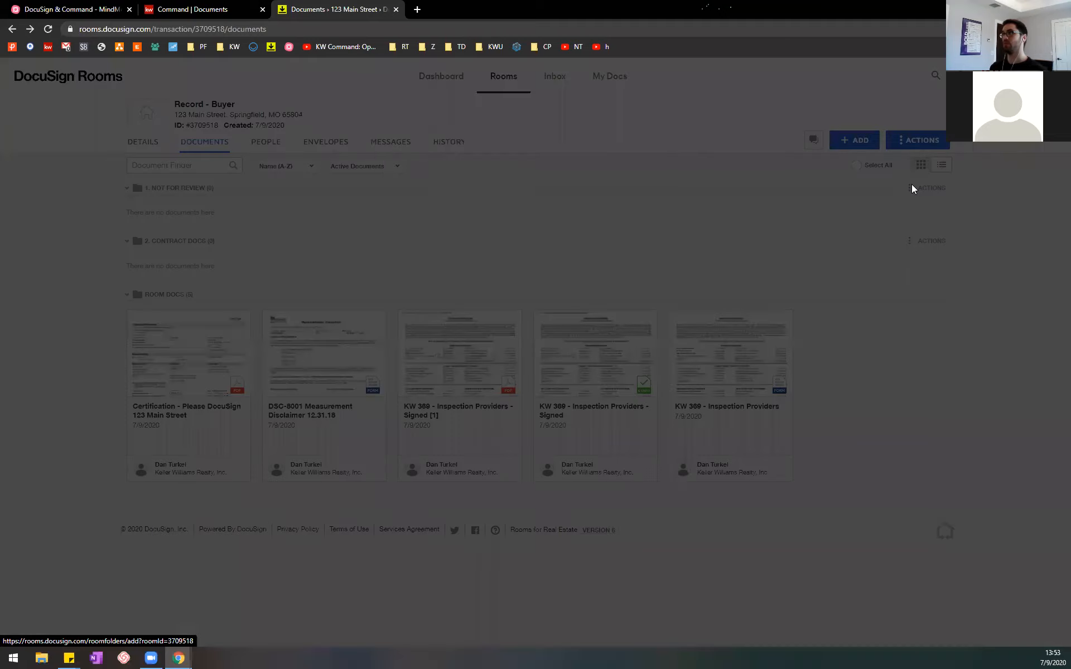
{"action": "type", "text": "3. Buyer Documents"}
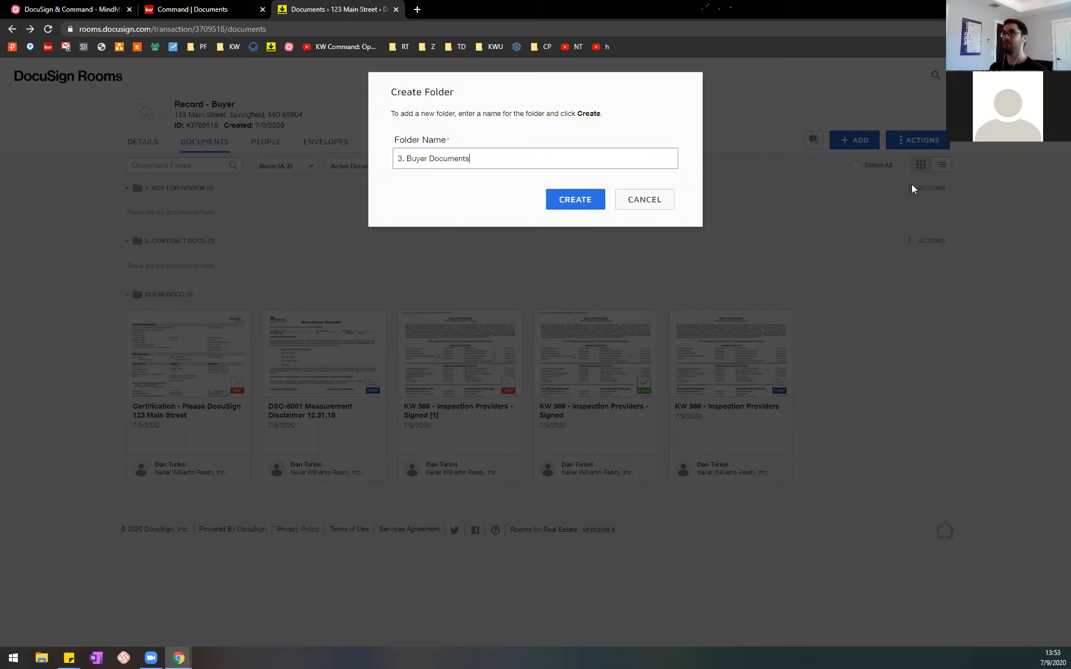
{"action": "left_click", "coordinate": [555, 201]}
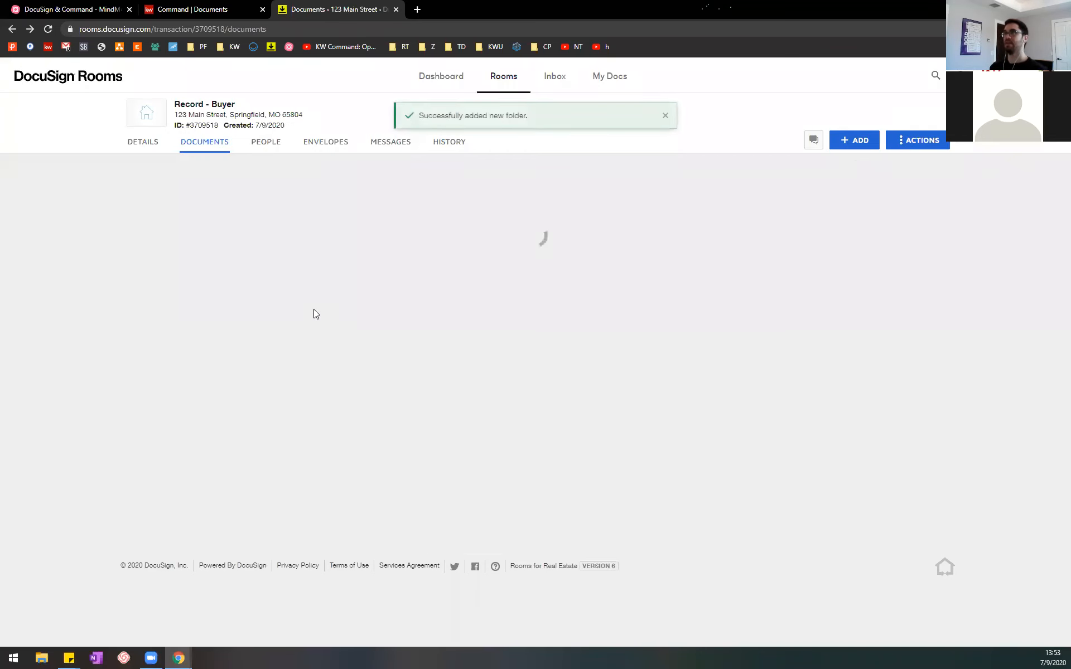
{"action": "mouse_move", "coordinate": [150, 386]}
{"action": "left_mouse_down"}
{"action": "mouse_move", "coordinate": [160, 404]}
{"action": "mouse_move", "coordinate": [214, 270]}
{"action": "mouse_move", "coordinate": [215, 167]}
{"action": "mouse_move", "coordinate": [165, 384]}
{"action": "left_mouse_up"}
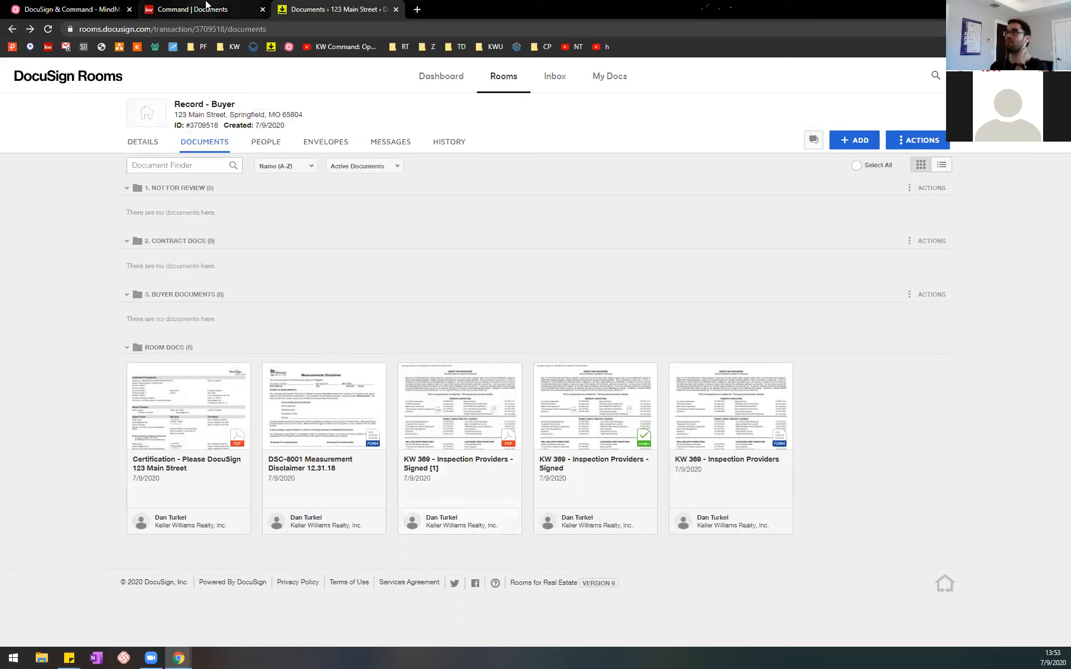
Step: Switch to the MindMeister map and open the DocuSign Resource Center linked in the last tip
{"action": "left_click", "coordinate": [112, 8]}
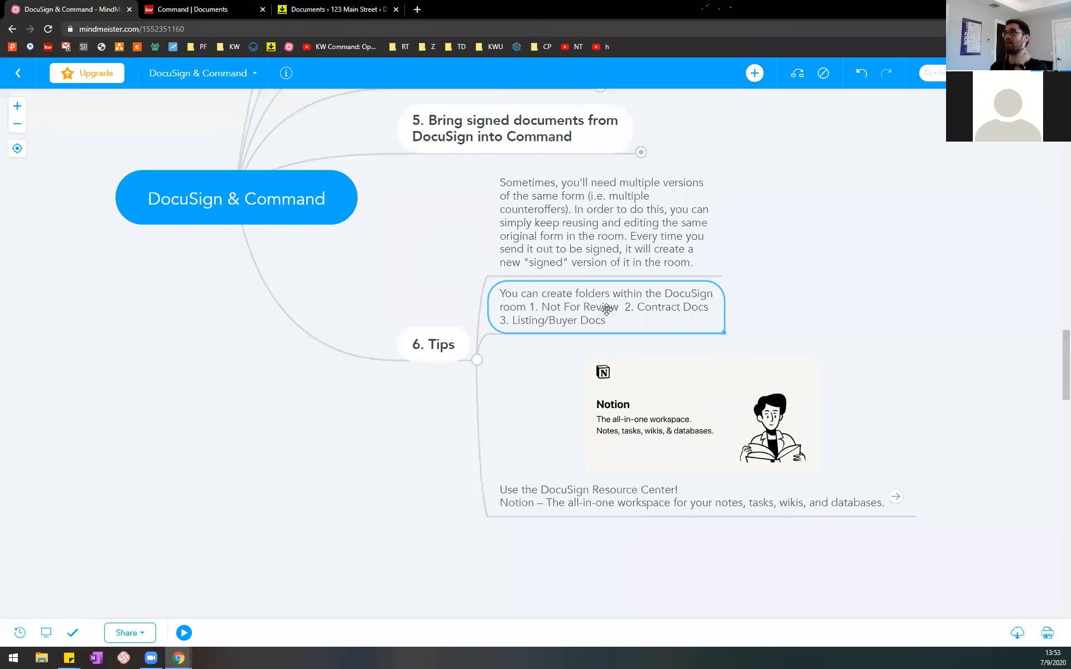
{"action": "left_click", "coordinate": [640, 497]}
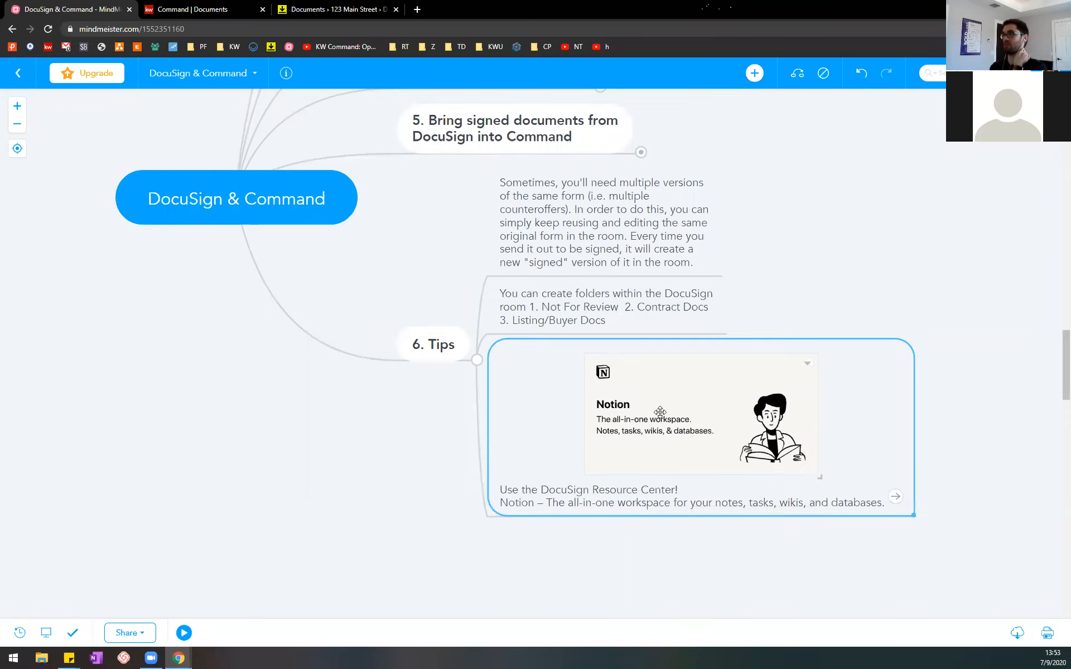
{"action": "left_click", "coordinate": [895, 498]}
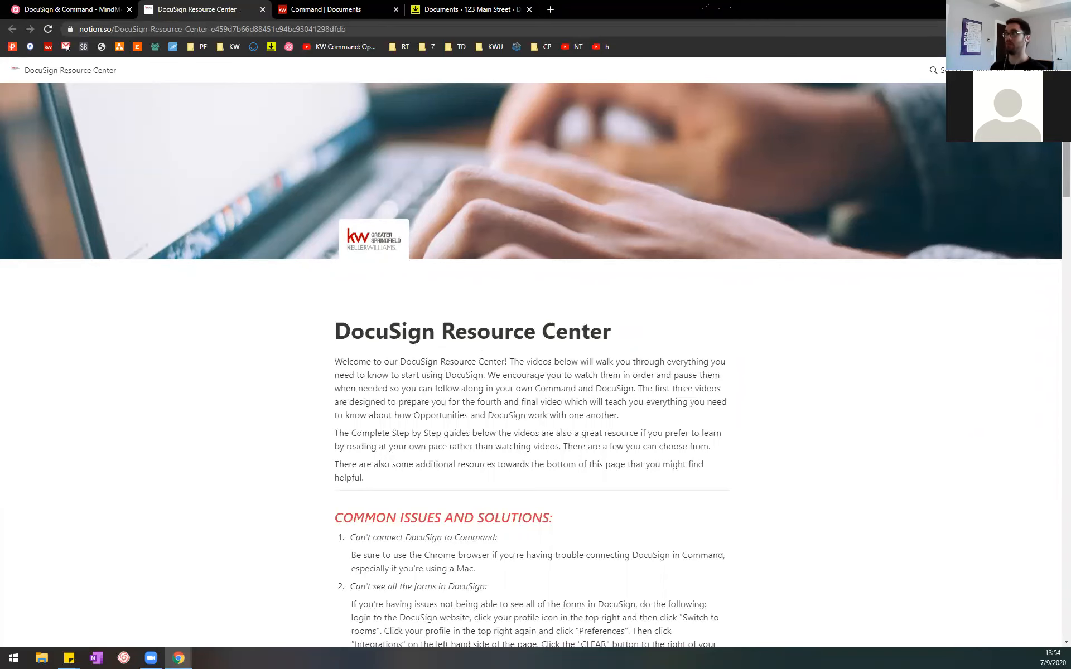
Step: Read the DocuSign Resource Center introduction and its Common Issues and Solutions section
{"action": "mouse_move", "coordinate": [1065, 120]}
{"action": "left_mouse_down"}
{"action": "mouse_move", "coordinate": [1065, 151]}
{"action": "mouse_move", "coordinate": [1066, 121]}
{"action": "left_mouse_up"}
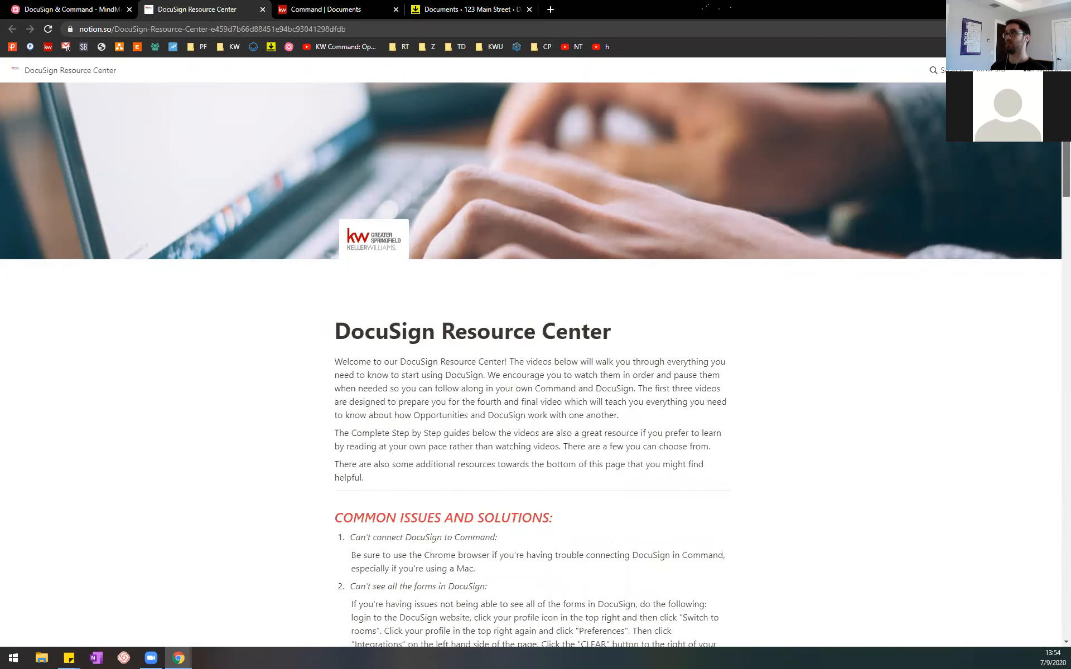
{"action": "scroll", "coordinate": [1056, 158], "scroll_direction": "down", "scroll_amount": 4}
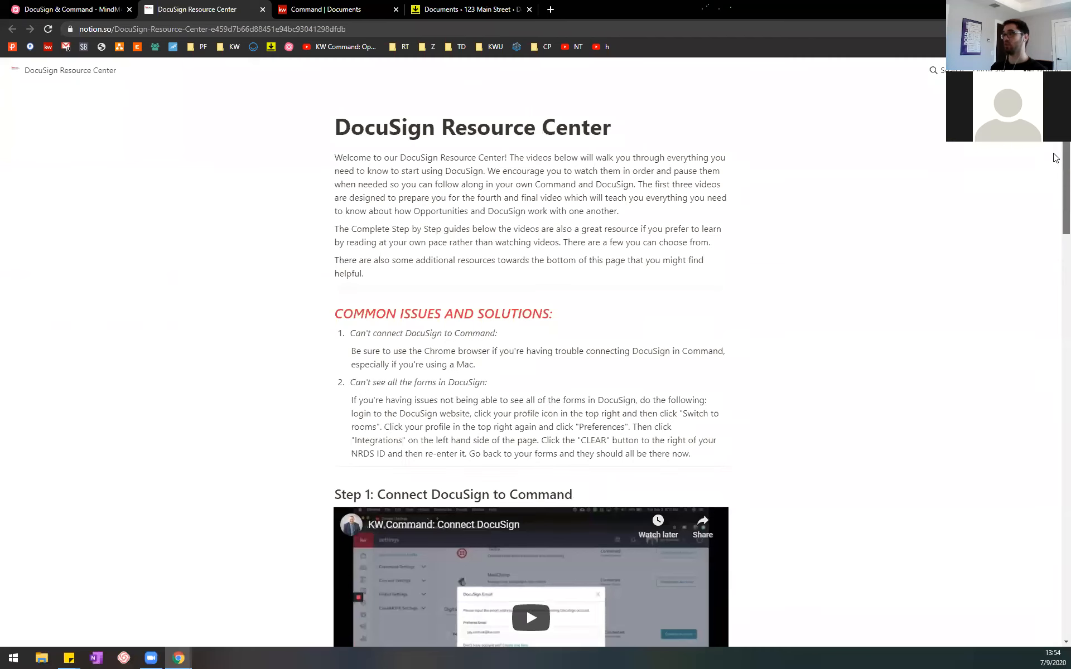
{"action": "left_click", "coordinate": [435, 29]}
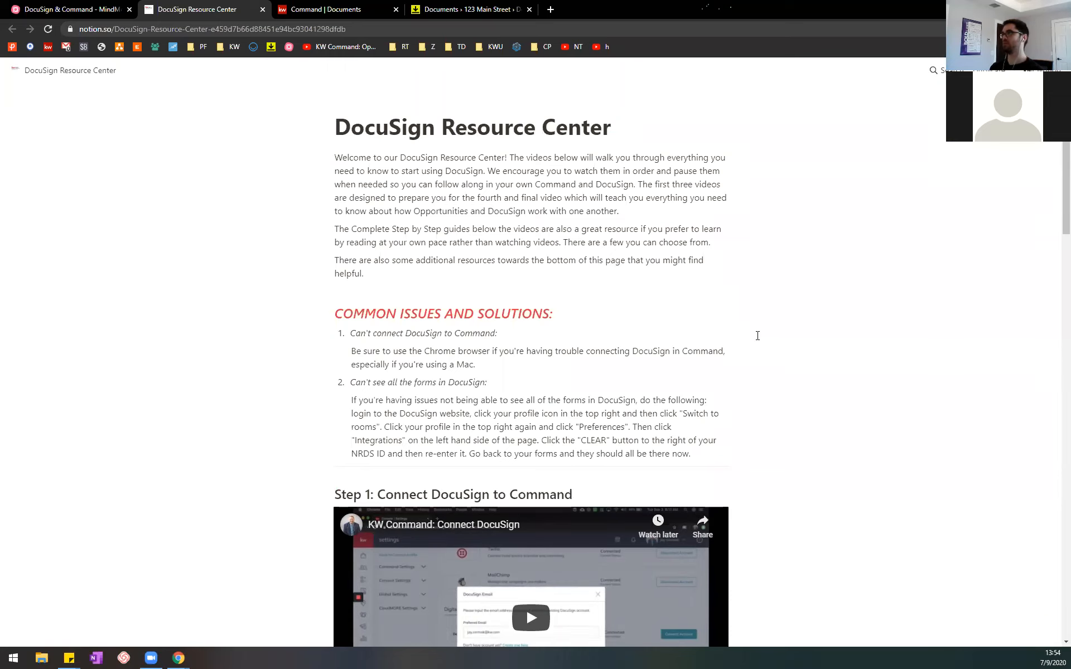
{"action": "scroll", "coordinate": [1055, 203], "scroll_direction": "down", "scroll_amount": 7}
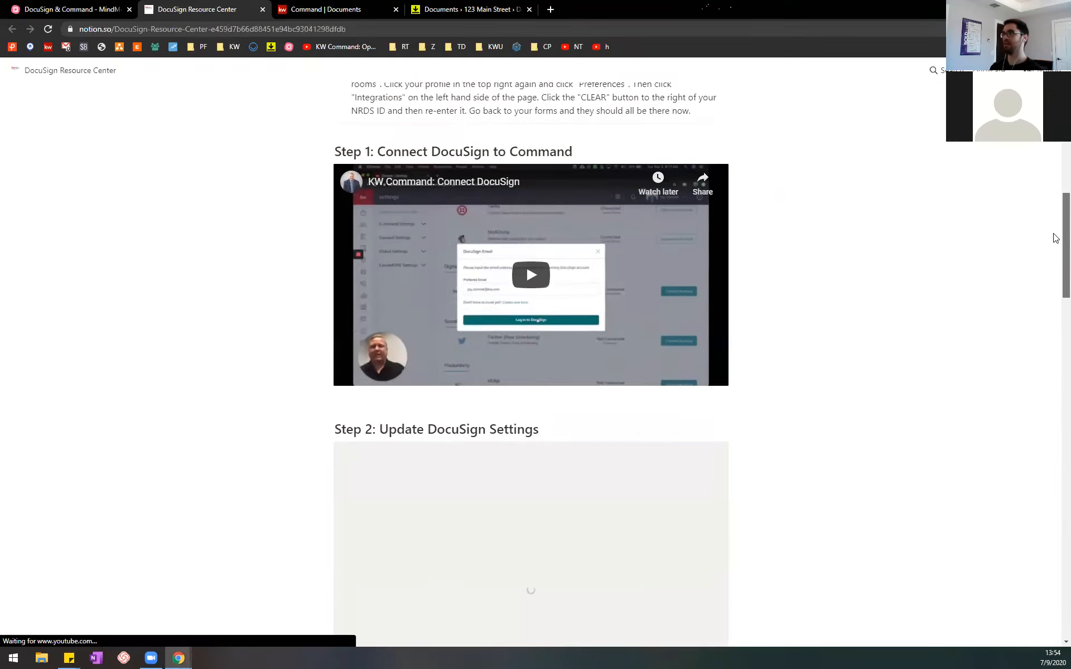
{"action": "scroll", "coordinate": [1055, 250], "scroll_direction": "up", "scroll_amount": 7}
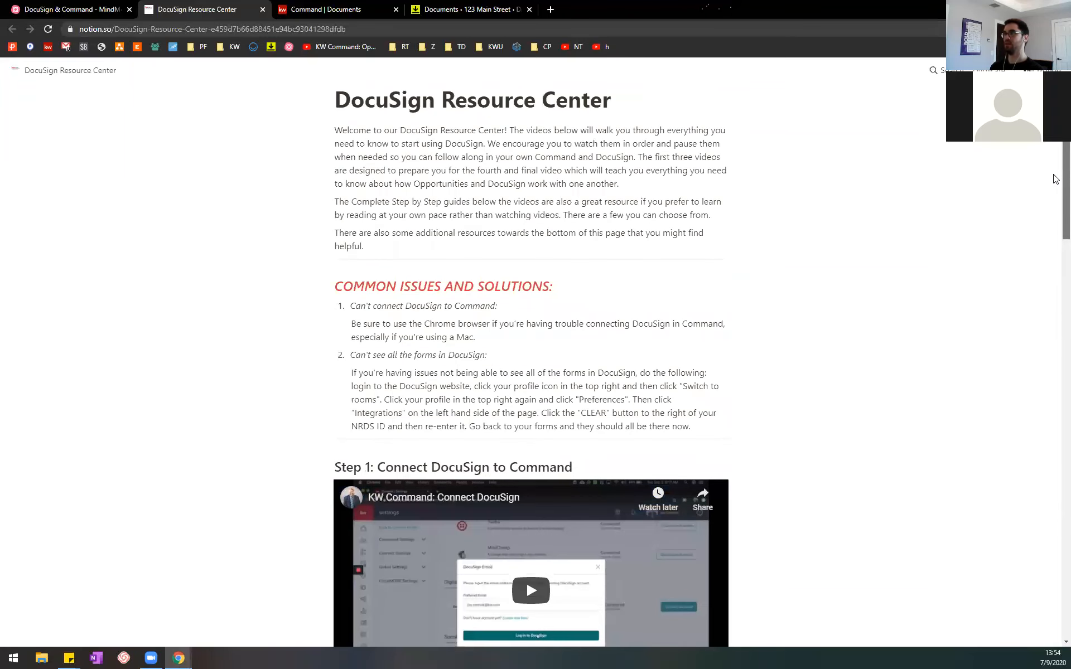
Step: Look through the Resource Center's training videos from Step 1 to Step 4 and the bonus best practices video
{"action": "scroll", "coordinate": [1054, 178], "scroll_direction": "down", "scroll_amount": 6}
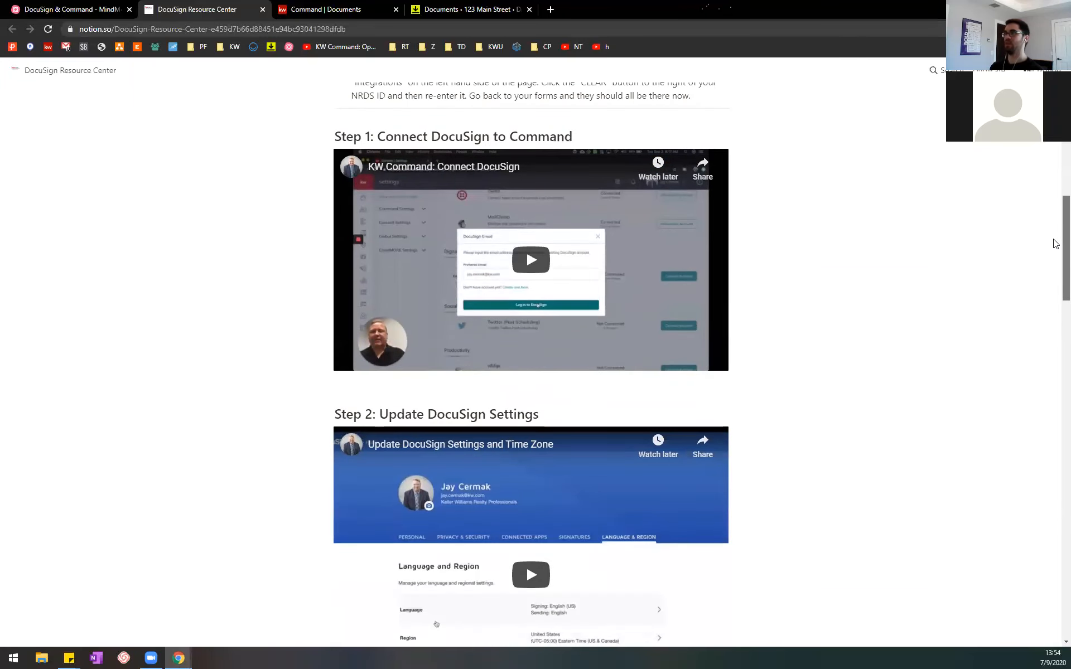
{"action": "scroll", "coordinate": [1055, 244], "scroll_direction": "down", "scroll_amount": 1}
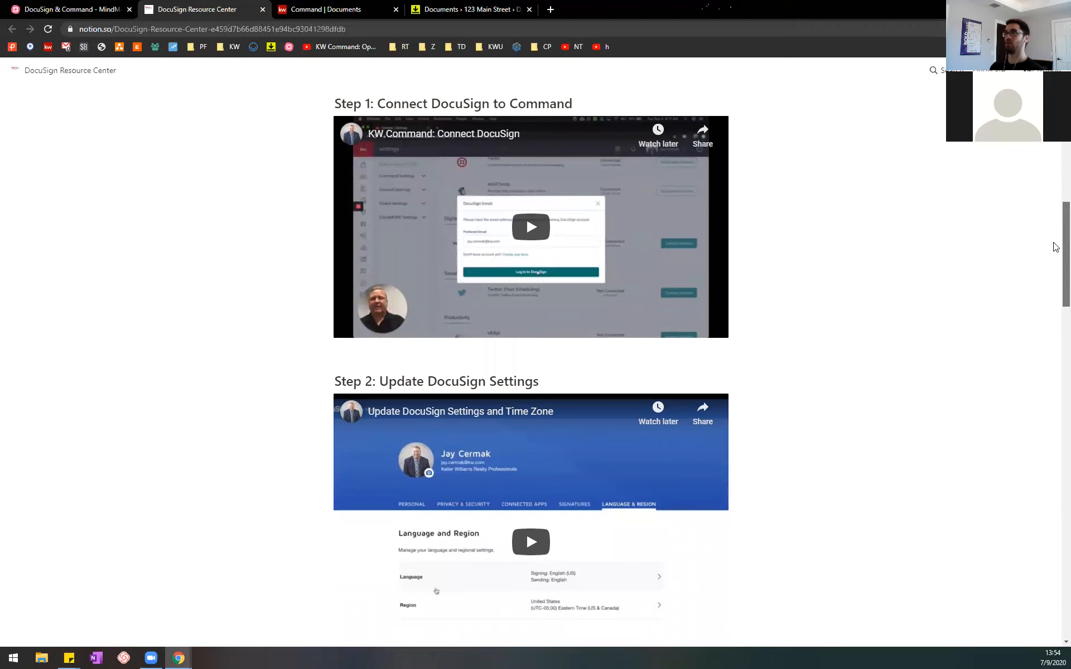
{"action": "scroll", "coordinate": [1055, 247], "scroll_direction": "down", "scroll_amount": 8}
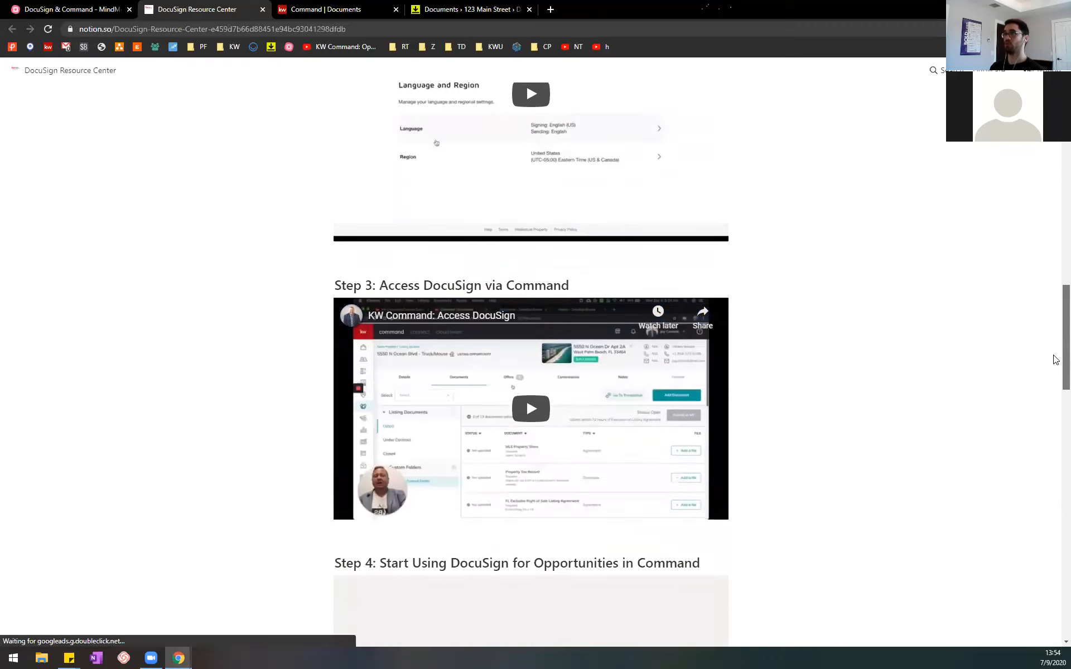
{"action": "scroll", "coordinate": [1055, 359], "scroll_direction": "down", "scroll_amount": 5}
{"action": "scroll", "coordinate": [786, 138], "scroll_direction": "up", "scroll_amount": 1}
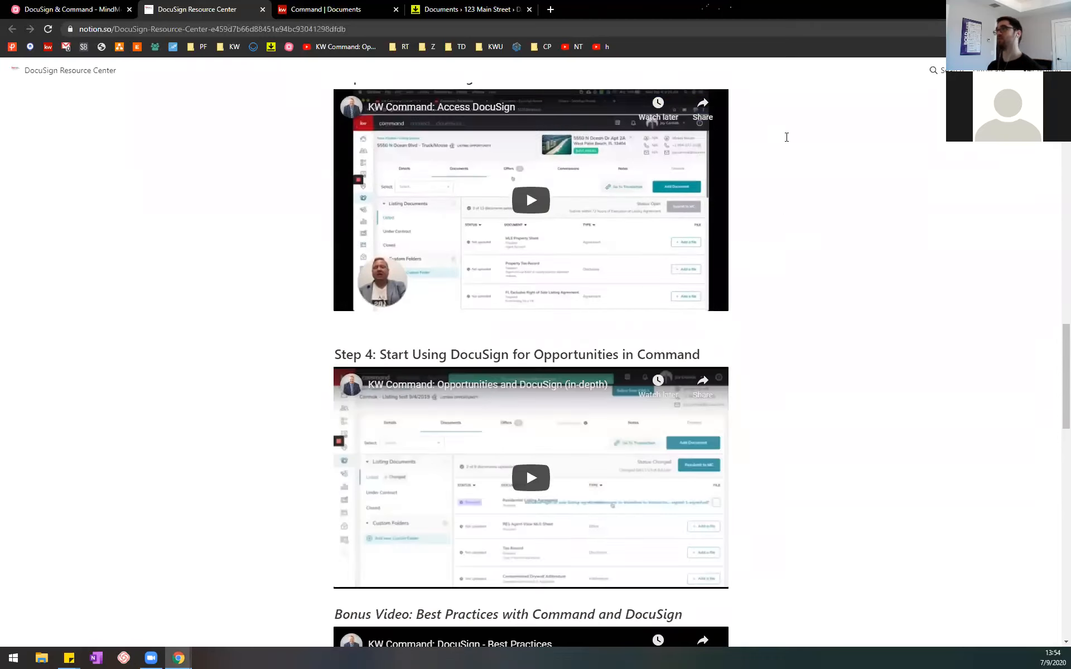
{"action": "scroll", "coordinate": [786, 137], "scroll_direction": "up", "scroll_amount": 5}
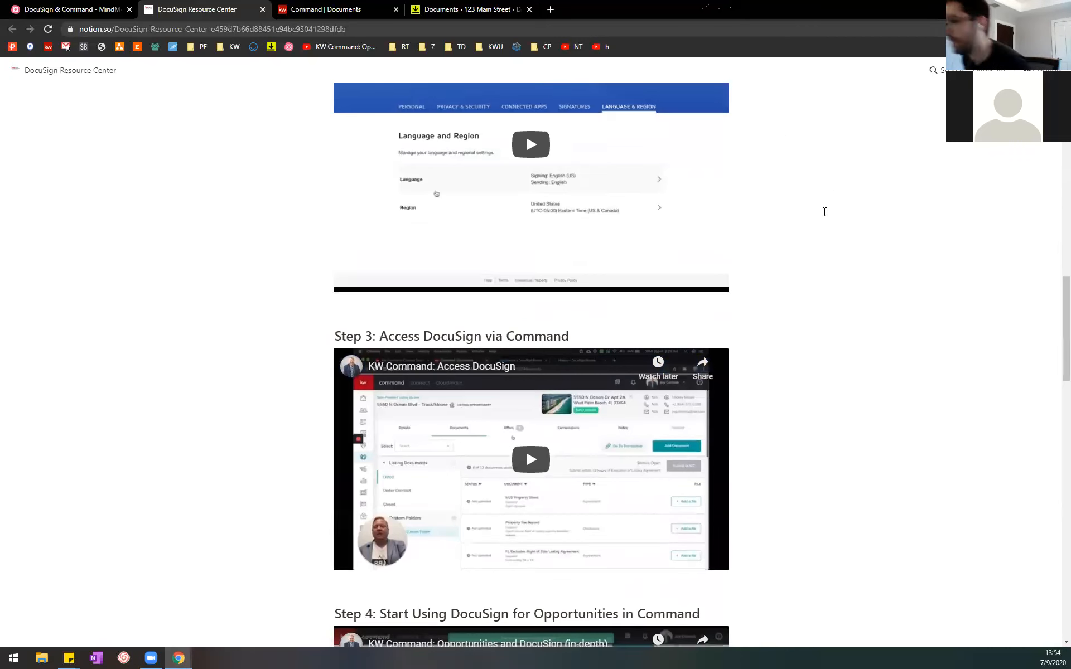
{"action": "scroll", "coordinate": [824, 210], "scroll_direction": "down", "scroll_amount": 5}
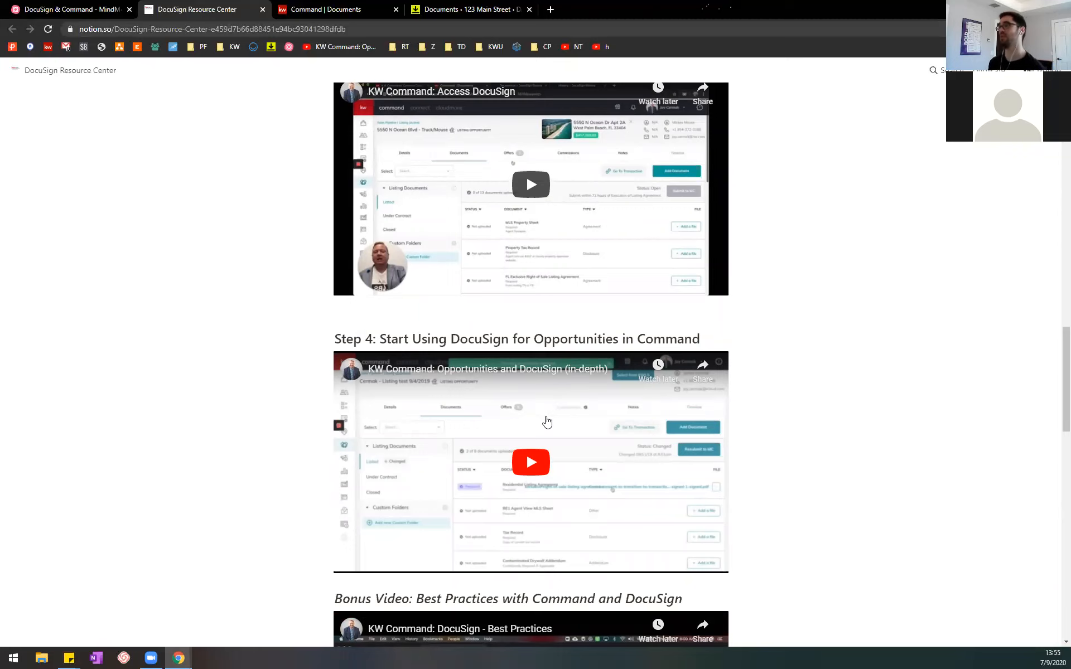
{"action": "scroll", "coordinate": [546, 422], "scroll_direction": "down", "scroll_amount": 3}
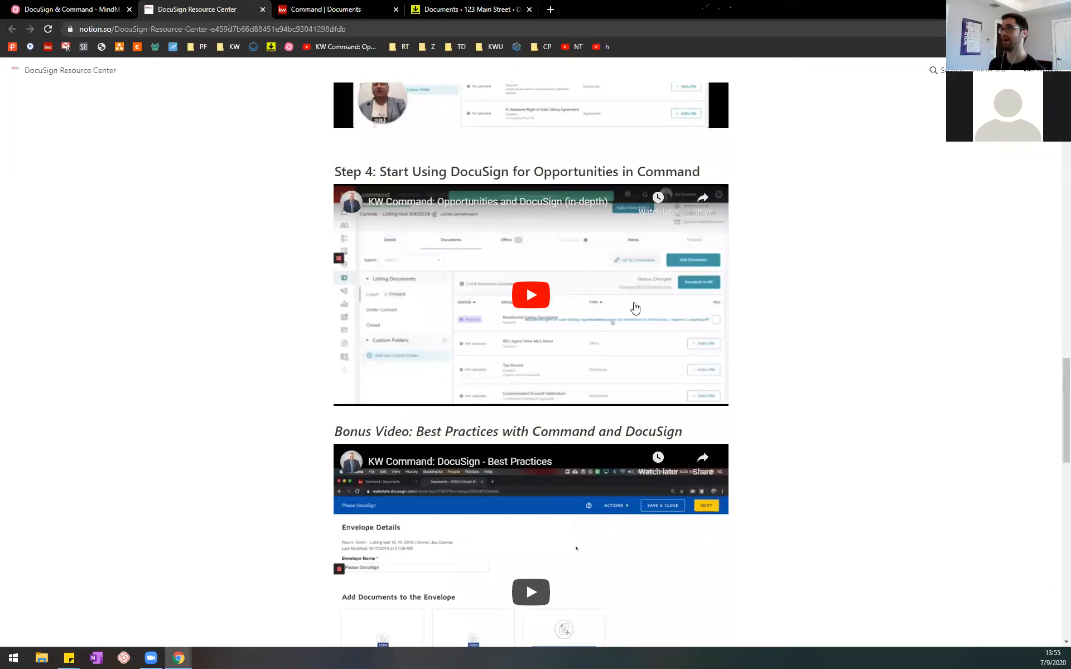
{"action": "scroll", "coordinate": [634, 308], "scroll_direction": "down", "scroll_amount": 3}
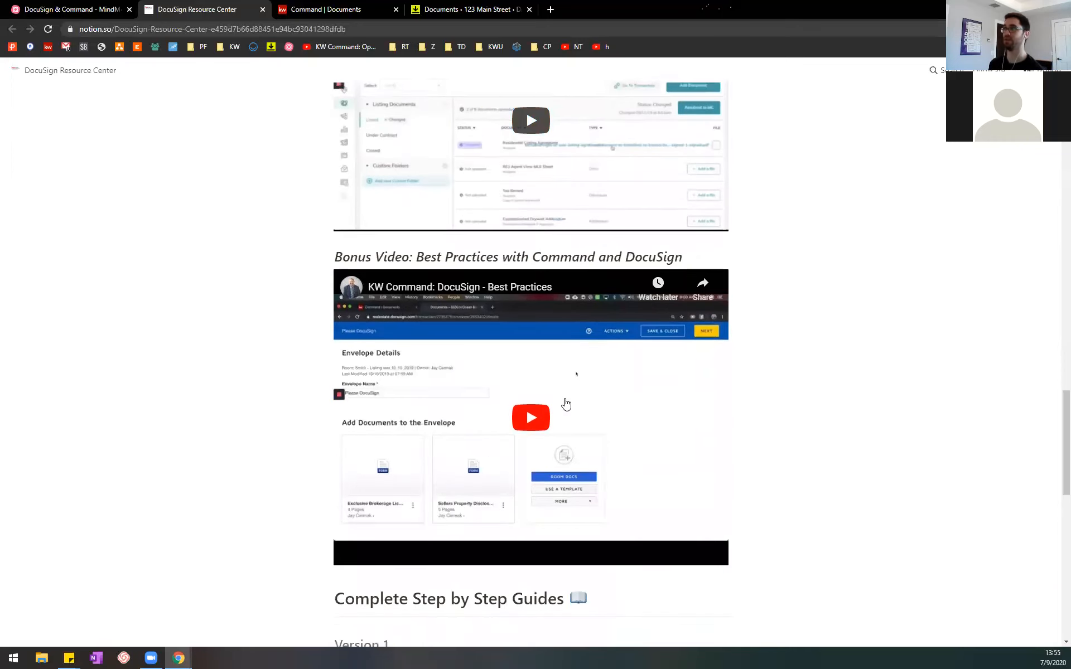
Step: Look through the Complete Step by Step Guides, Additional Resources and App Downloads sections, and return to the beginning of the page
{"action": "scroll", "coordinate": [566, 404], "scroll_direction": "down", "scroll_amount": 6}
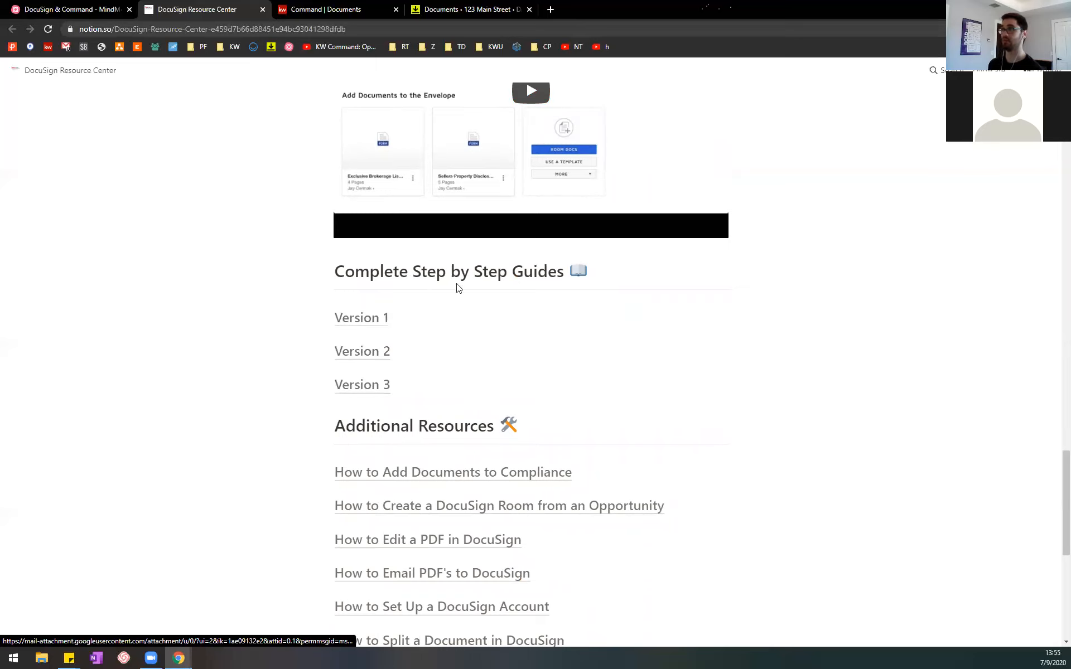
{"action": "scroll", "coordinate": [392, 365], "scroll_direction": "down", "scroll_amount": 4}
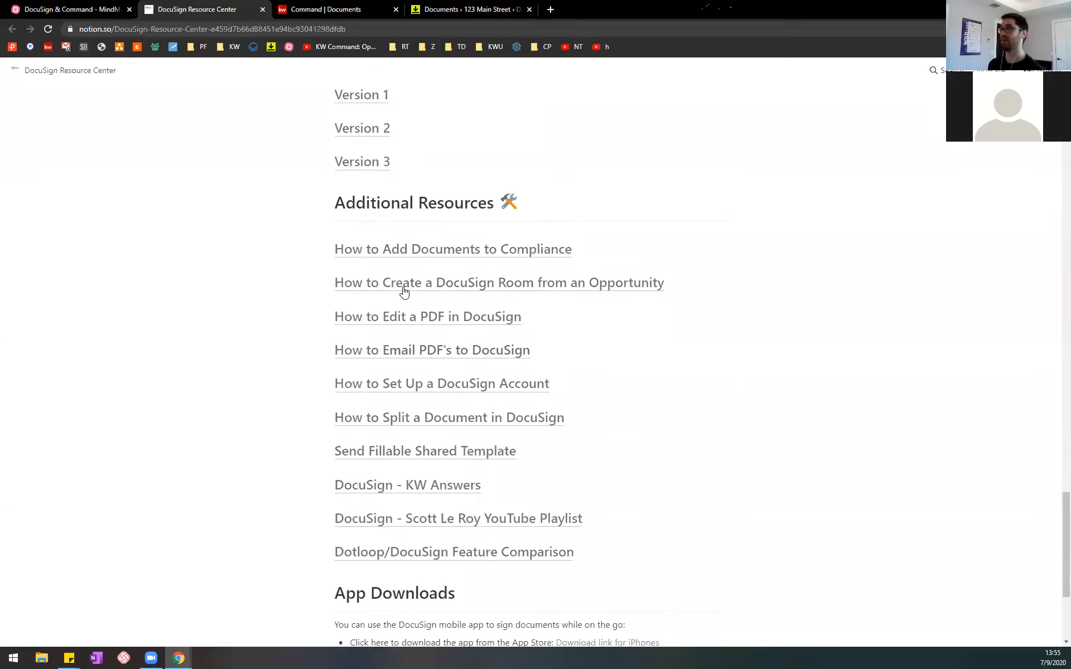
{"action": "scroll", "coordinate": [630, 419], "scroll_direction": "down", "scroll_amount": 4}
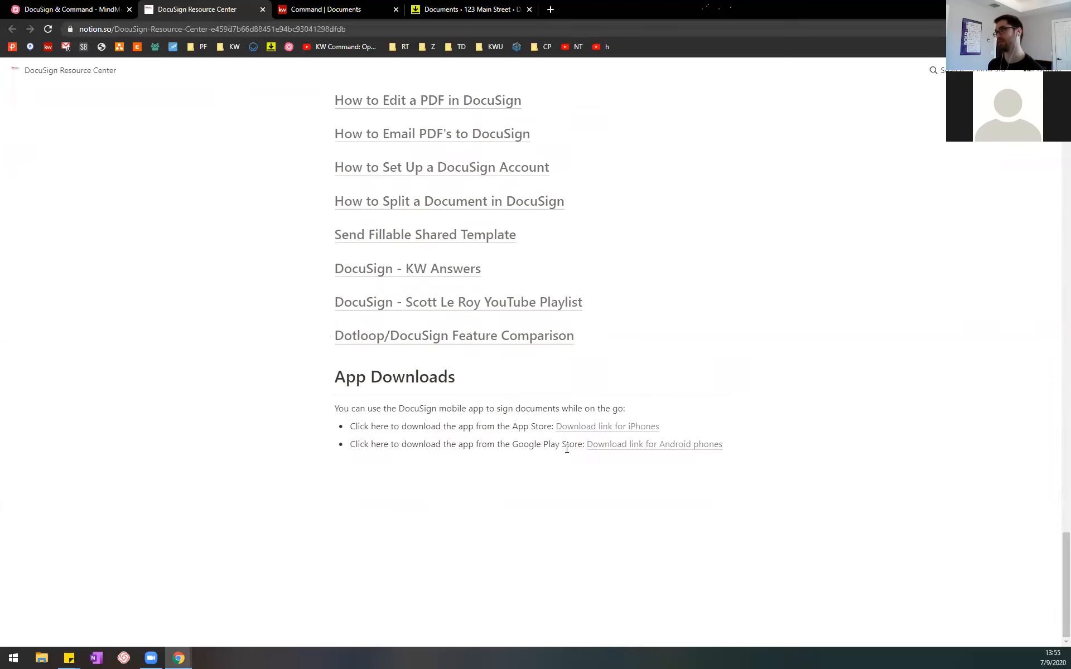
{"action": "scroll", "coordinate": [804, 468], "scroll_direction": "up", "scroll_amount": 20}
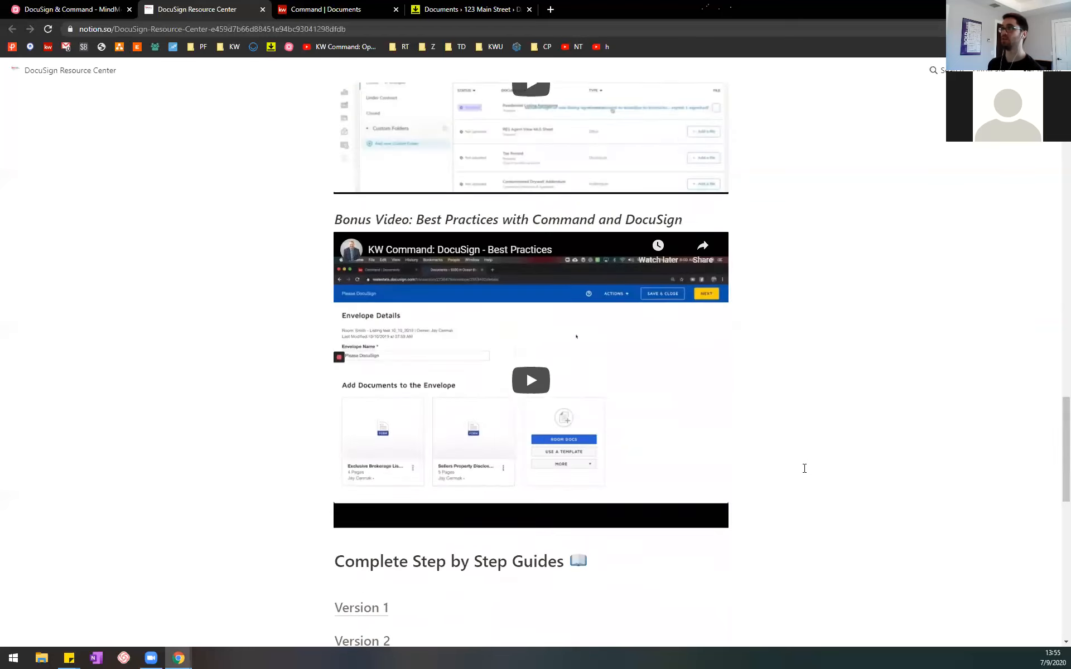
{"action": "scroll", "coordinate": [804, 468], "scroll_direction": "up", "scroll_amount": 9}
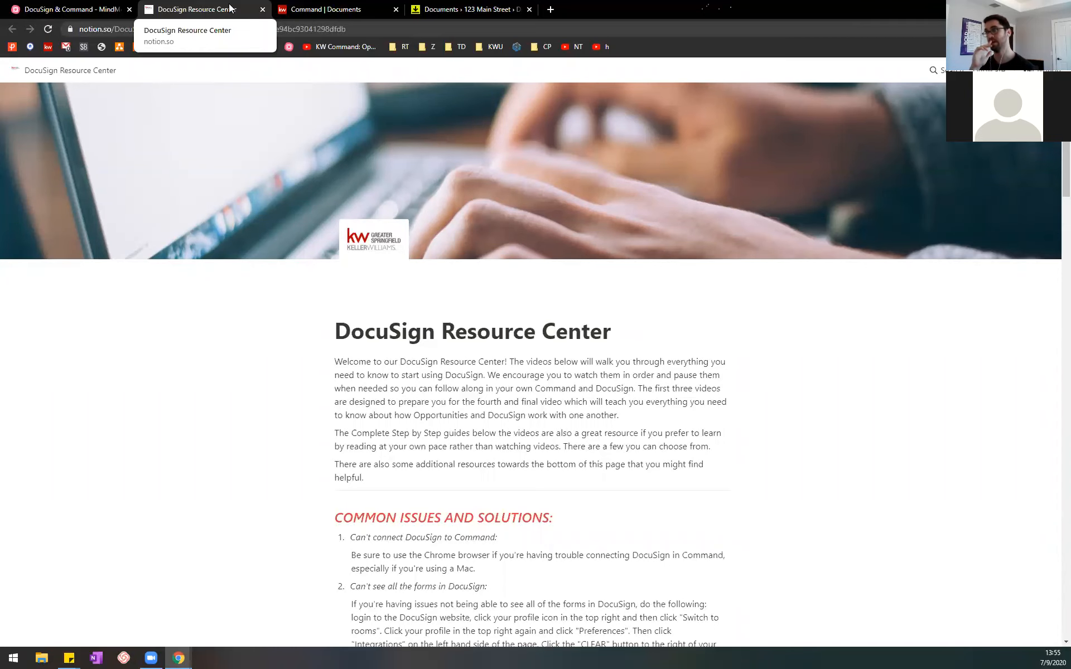
Step: Return to the MindMeister map and bring topics 2 to 6 of DocuSign & Command into view
{"action": "left_click", "coordinate": [67, 9]}
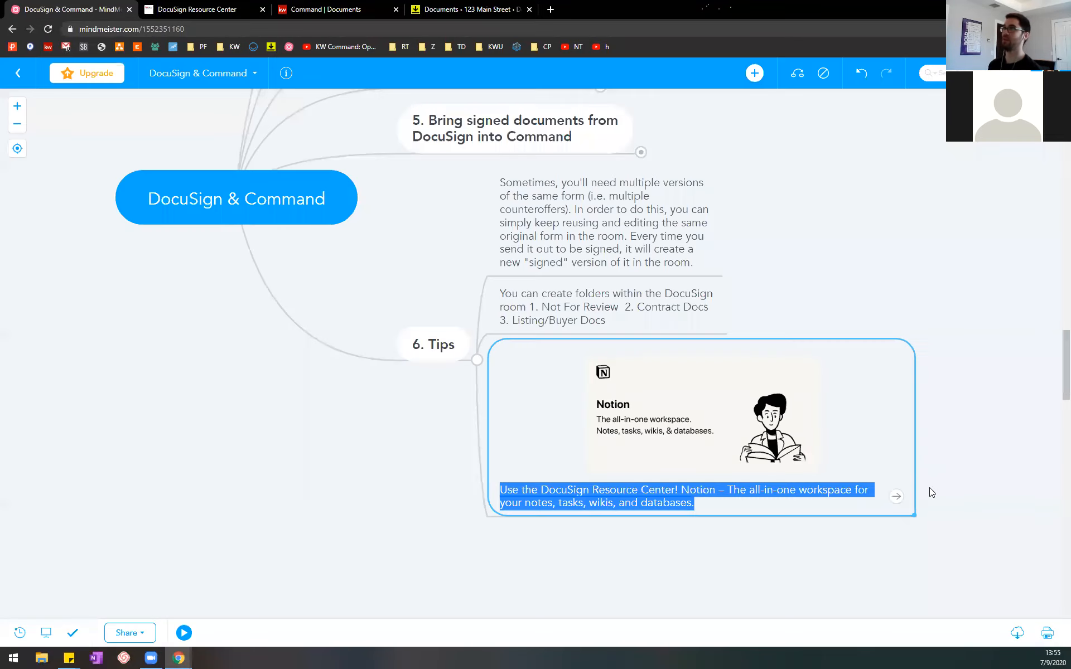
{"action": "left_click_drag", "start_coordinate": [410, 276], "coordinate": [470, 423]}
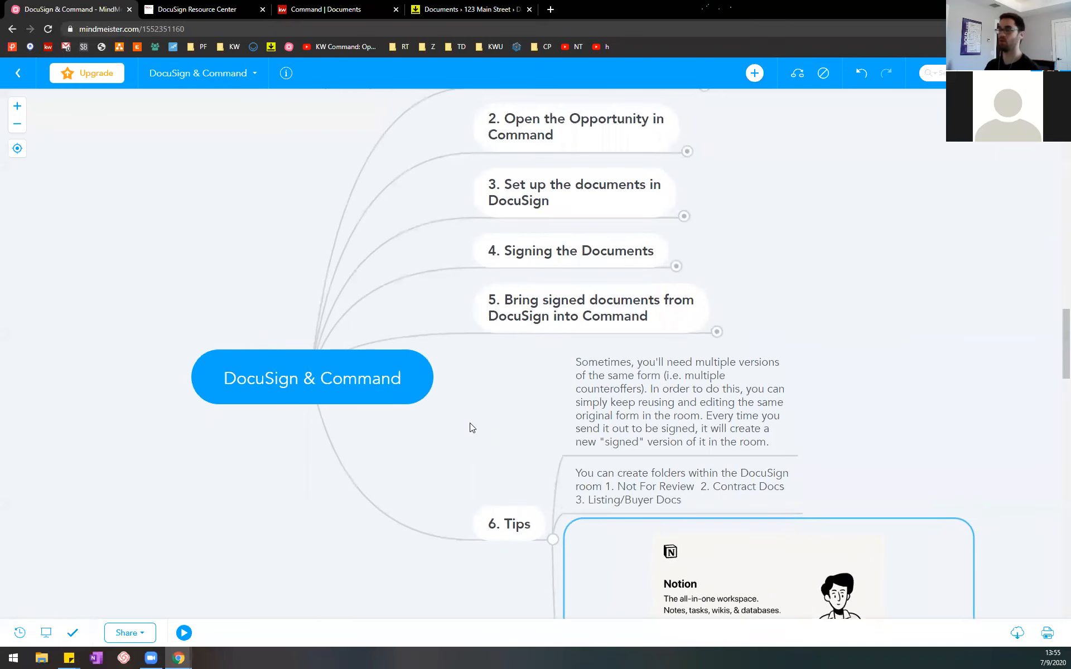
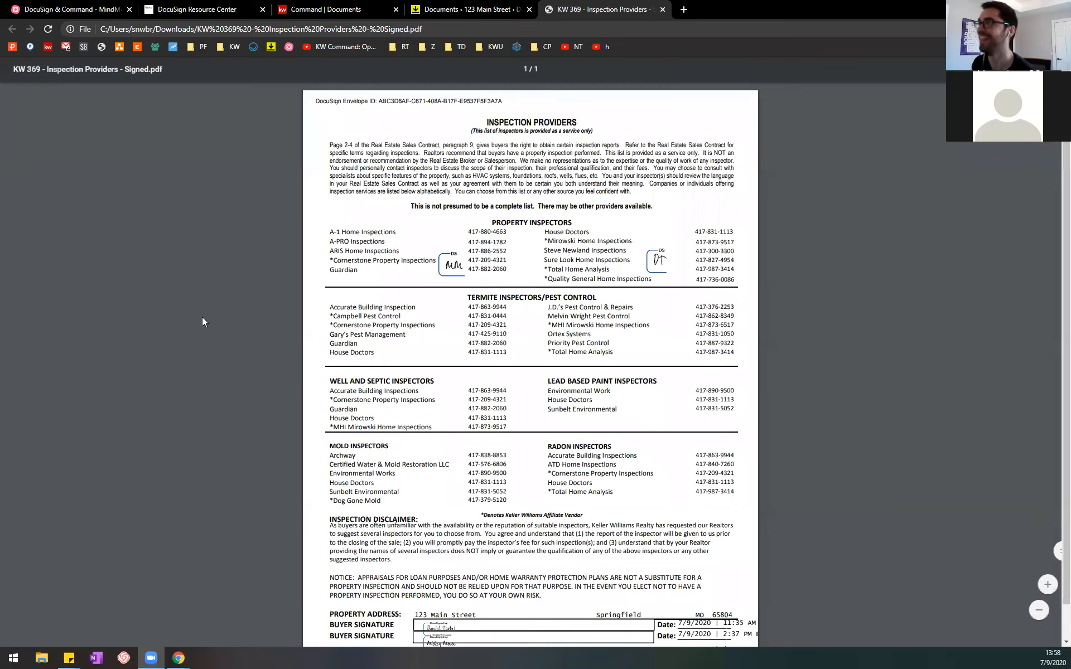
Step: Download the signed KW 369 - Inspection Providers document from the 123 Main Street room in DocuSign Rooms and open the PDF
{"action": "left_click", "coordinate": [440, 7]}
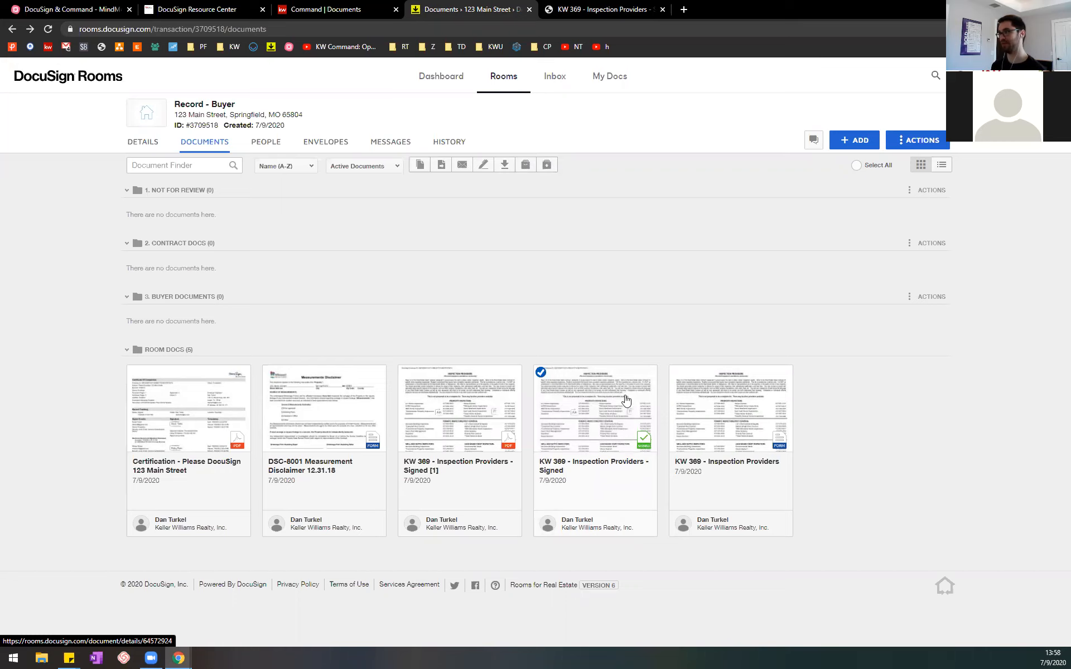
{"action": "left_click", "coordinate": [504, 167]}
{"action": "left_click", "coordinate": [573, 202]}
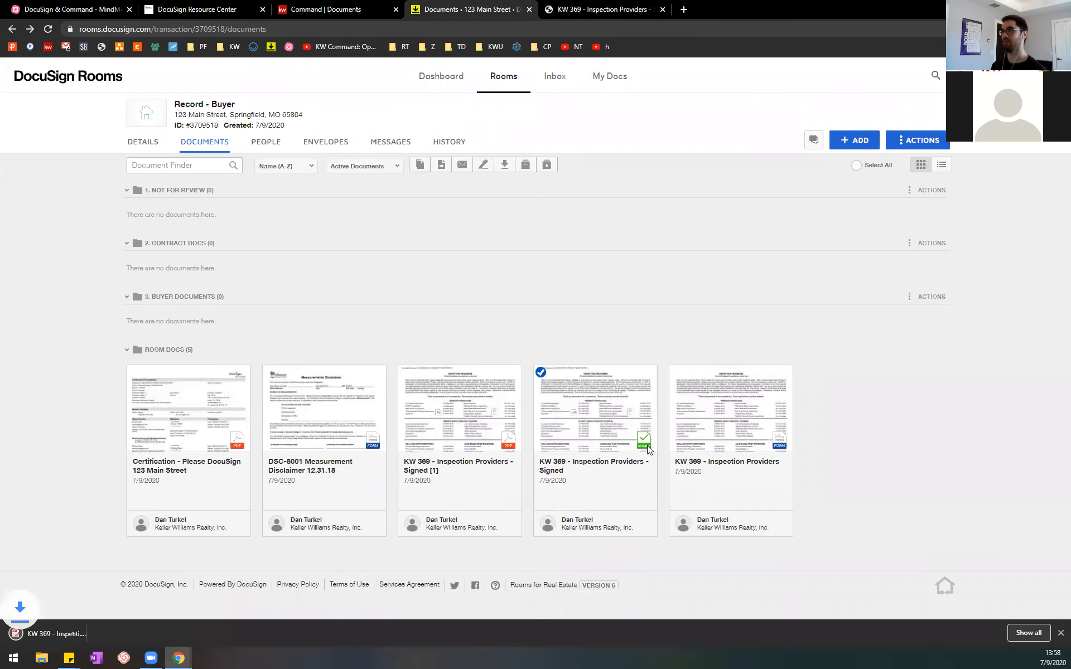
{"action": "left_click", "coordinate": [61, 634]}
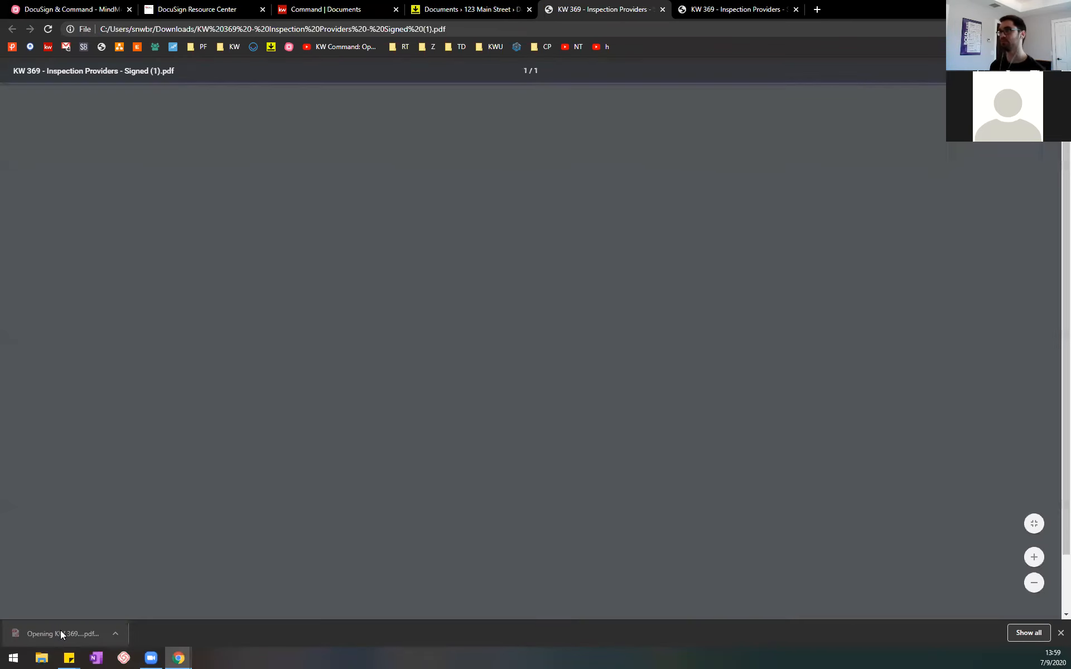
{"action": "scroll", "coordinate": [637, 281], "scroll_direction": "down", "scroll_amount": 2}
{"action": "scroll", "coordinate": [772, 257], "scroll_direction": "up", "scroll_amount": 2}
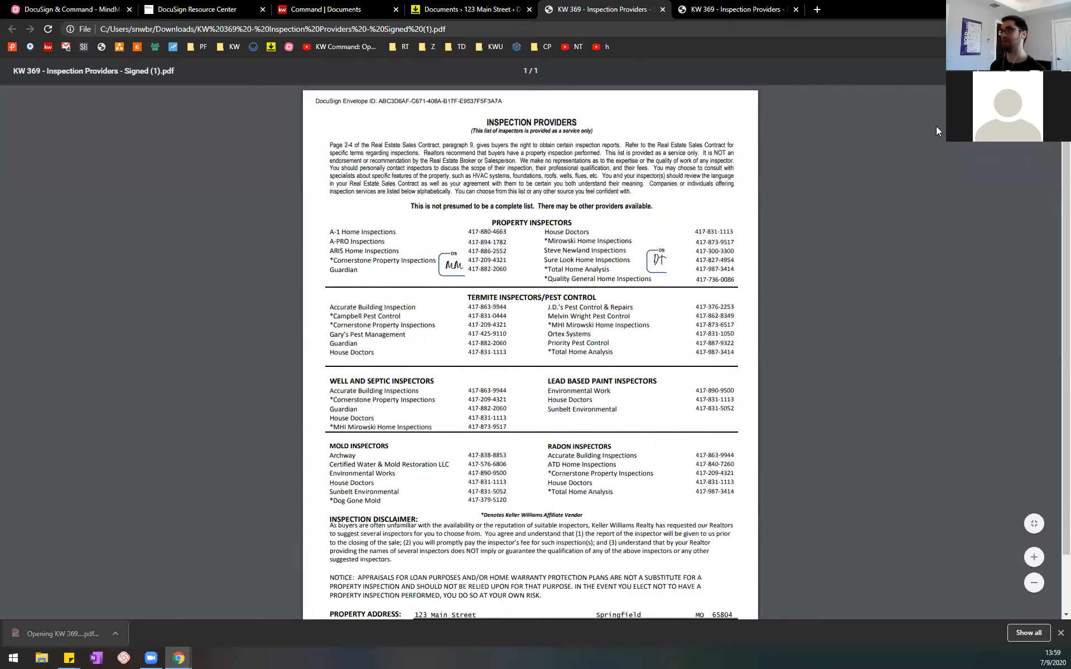
Step: Prepare to print the signed form with the Brother HL-L2340D series printer as destination, and cancel without printing
{"action": "key", "text": "ctrl+p"}
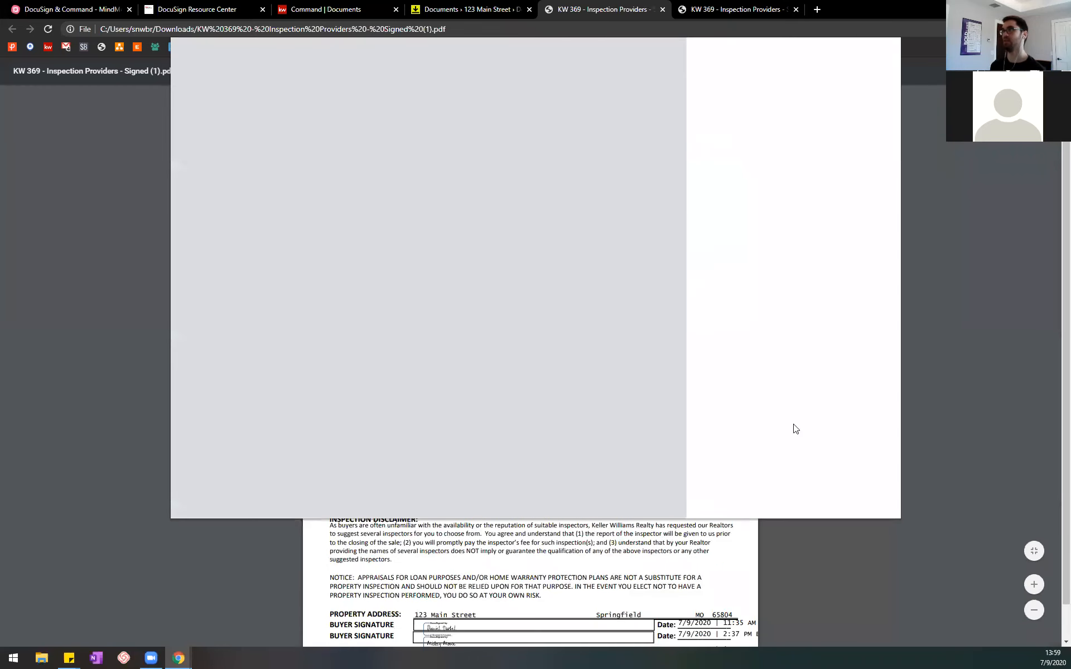
{"action": "left_click", "coordinate": [865, 86]}
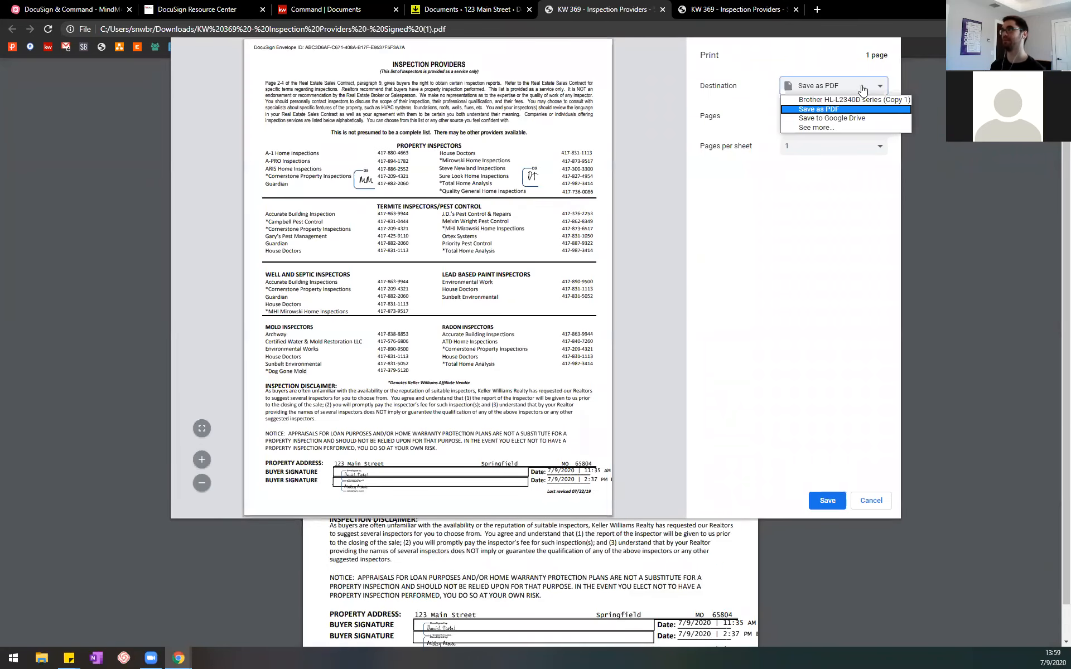
{"action": "left_click", "coordinate": [839, 98]}
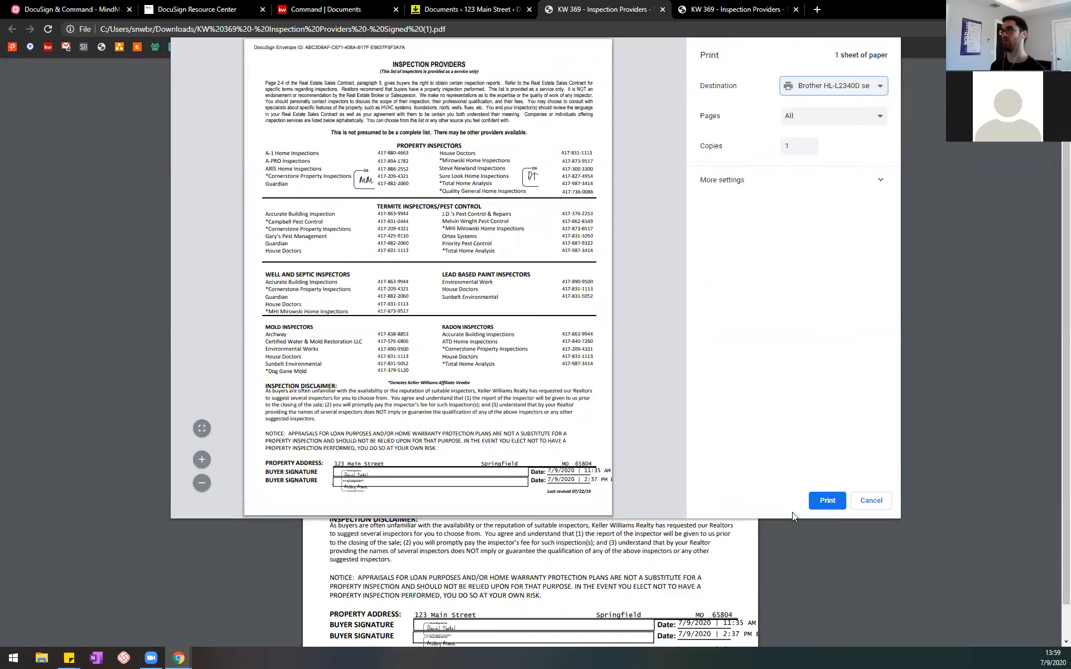
{"action": "left_click", "coordinate": [871, 501]}
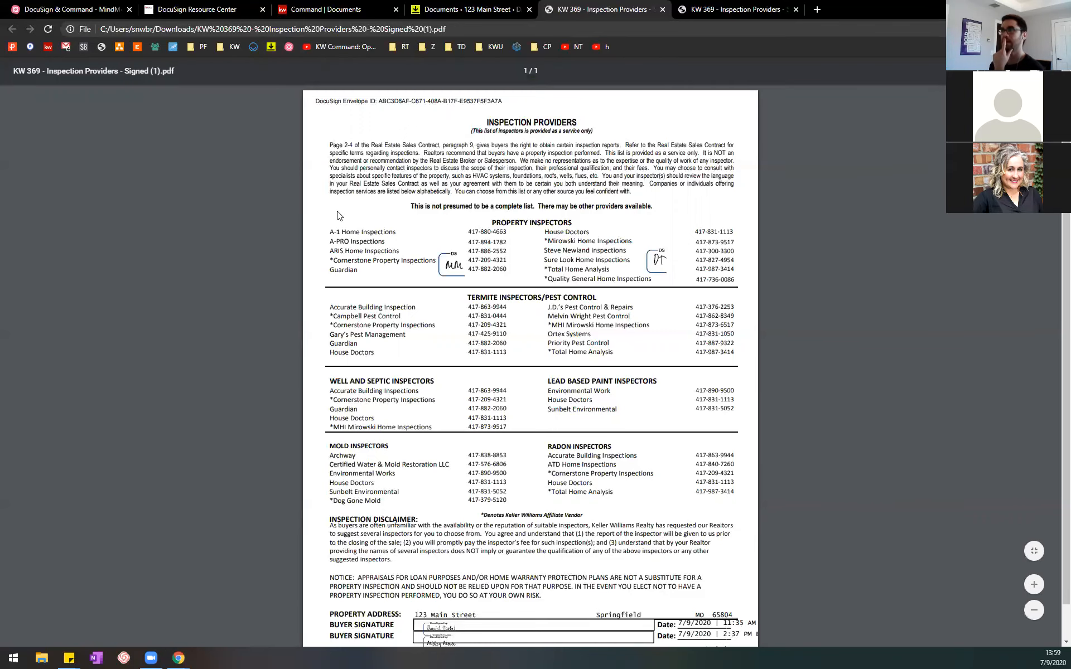
Step: Return to DocuSign Rooms, open the account preferences and review the notification settings
{"action": "left_click", "coordinate": [479, 9]}
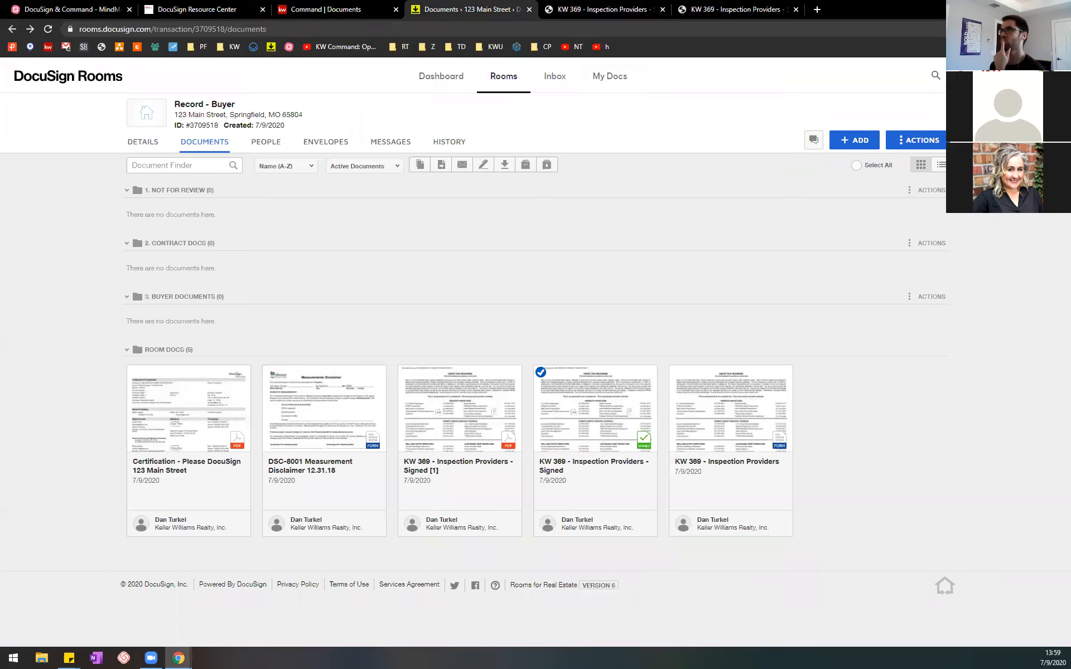
{"action": "left_click", "coordinate": [1047, 76]}
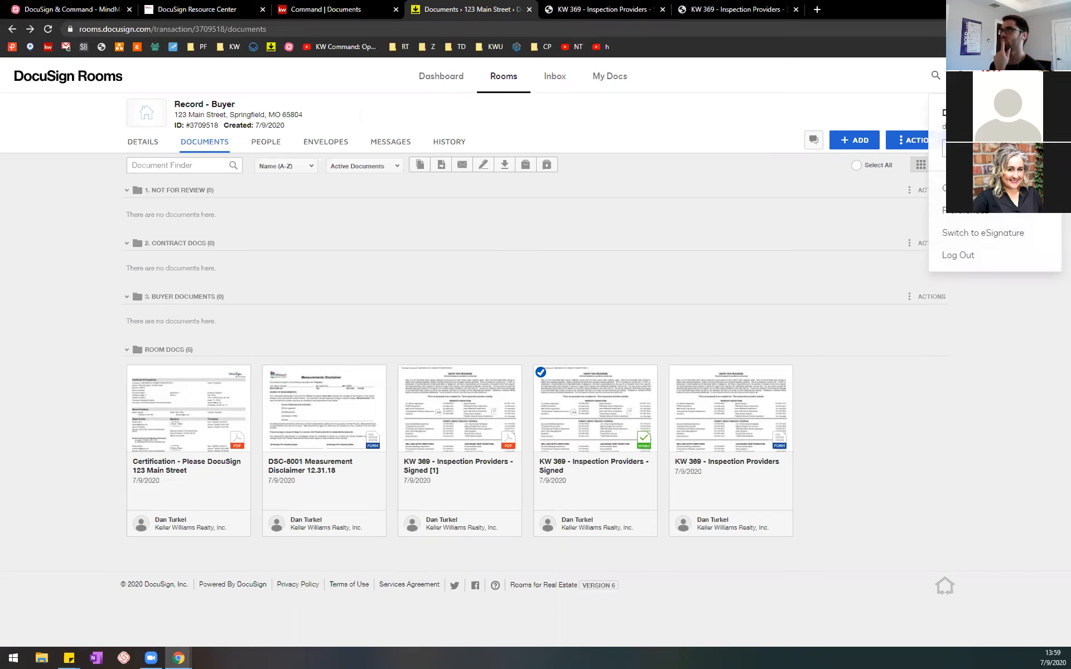
{"action": "left_click", "coordinate": [975, 212]}
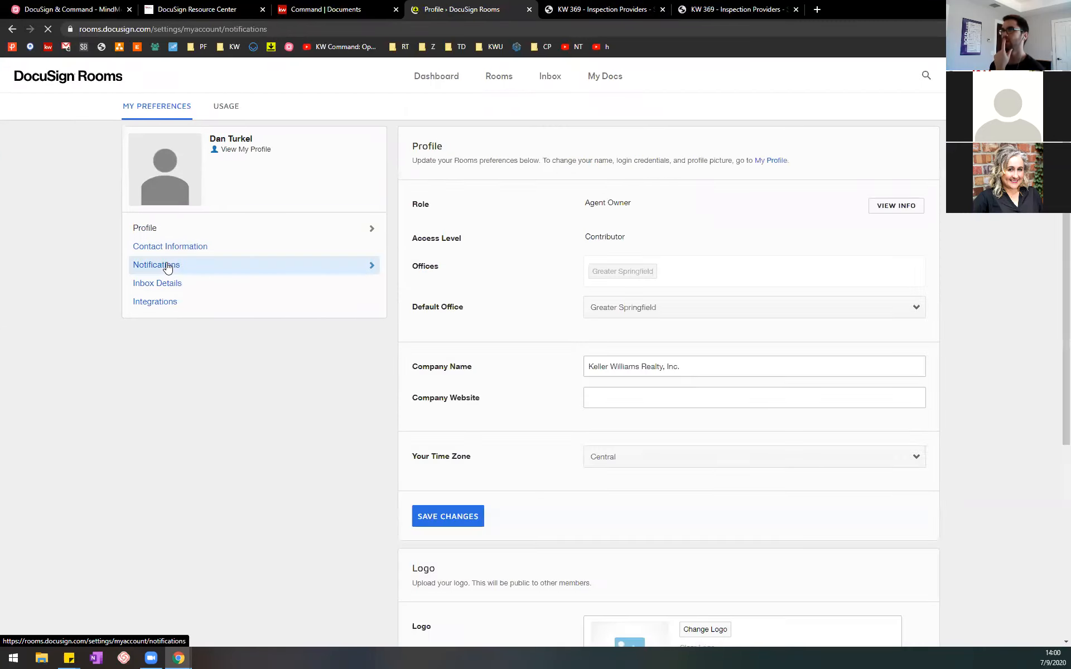
{"action": "left_click", "coordinate": [167, 266]}
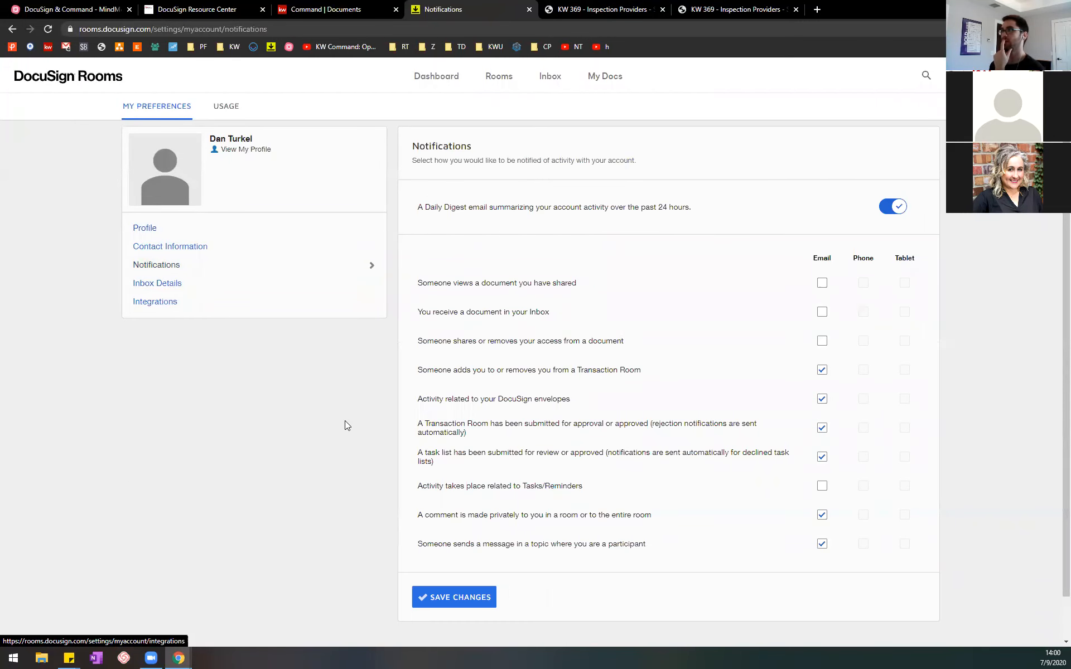
{"action": "scroll", "coordinate": [346, 426], "scroll_direction": "down", "scroll_amount": 1}
{"action": "scroll", "coordinate": [335, 407], "scroll_direction": "up", "scroll_amount": 1}
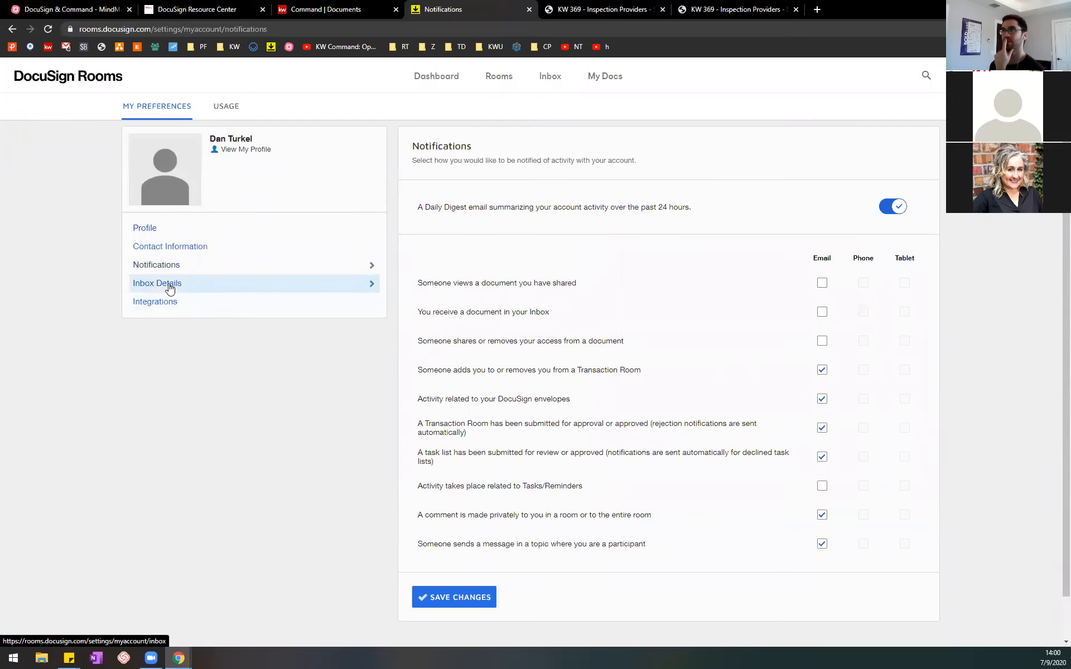
Step: Look through the Profile, Inbox Details and Notifications preferences for the account's email settings
{"action": "left_click", "coordinate": [226, 231]}
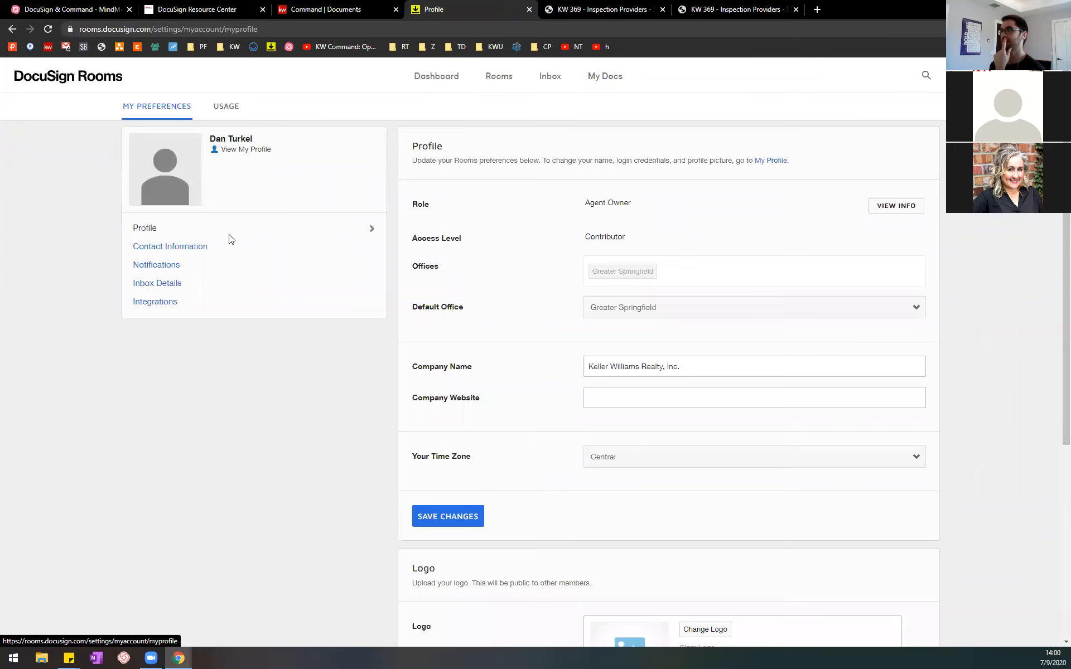
{"action": "left_click", "coordinate": [246, 282]}
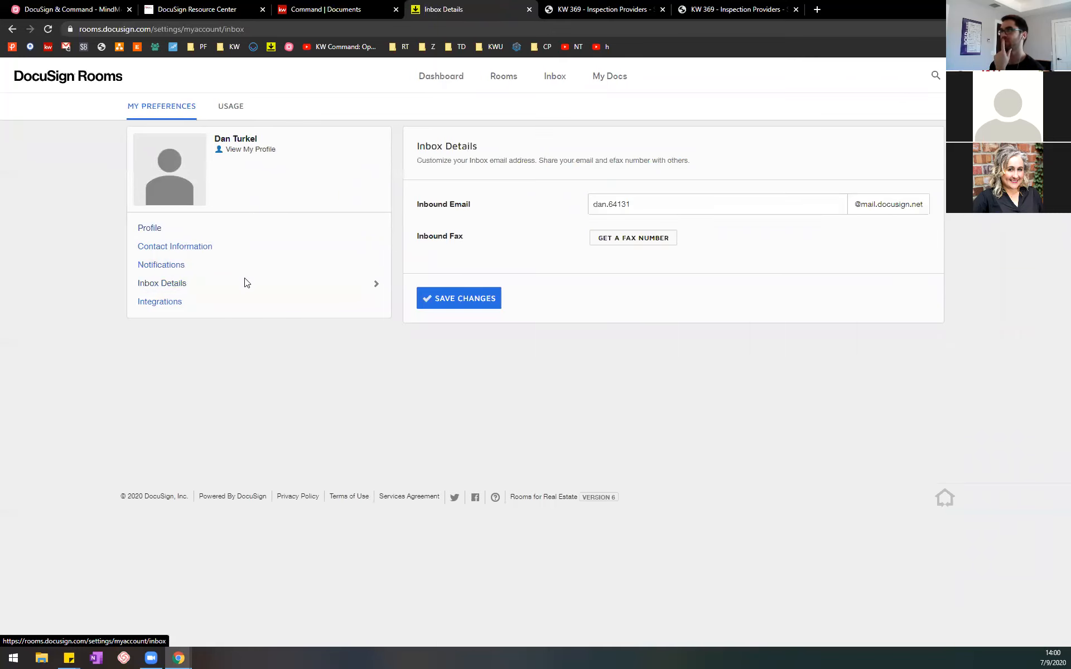
{"action": "left_click", "coordinate": [255, 270]}
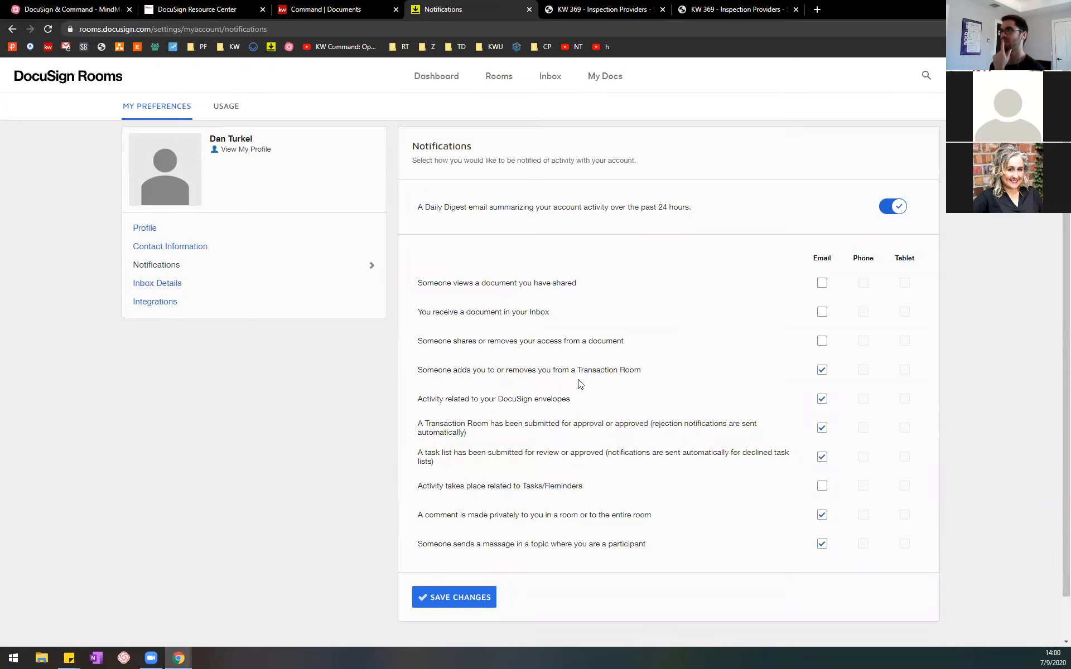
{"action": "scroll", "coordinate": [579, 382], "scroll_direction": "down", "scroll_amount": 1}
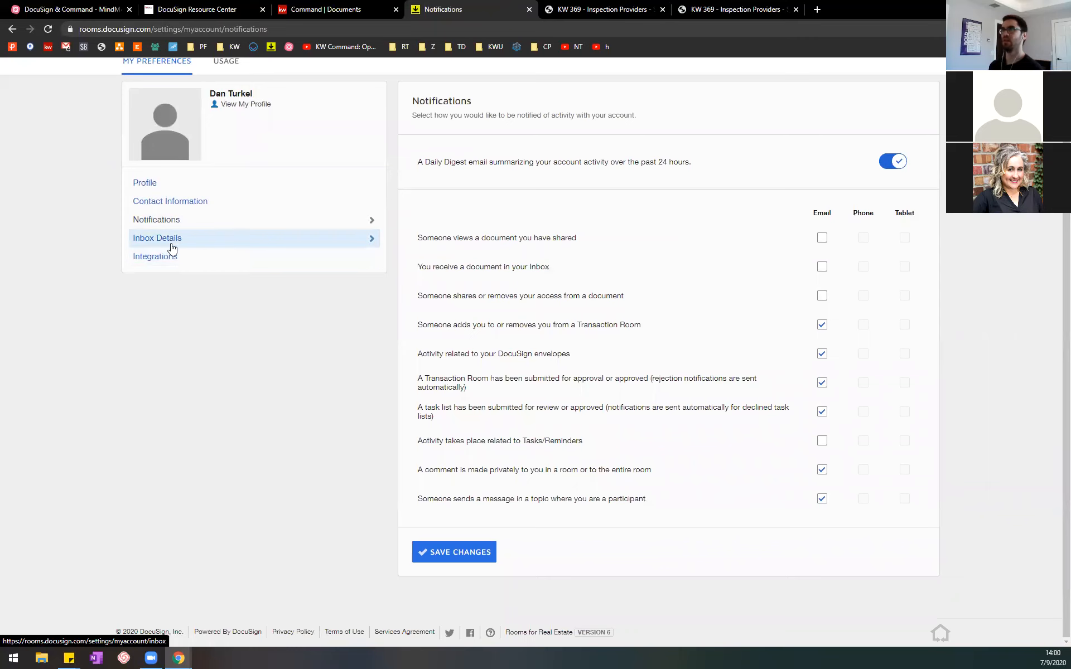
{"action": "scroll", "coordinate": [162, 237], "scroll_direction": "up", "scroll_amount": 1}
Step: Examine the whole Profile preferences page, including the company details, logo and in-app help settings
{"action": "left_click", "coordinate": [160, 234]}
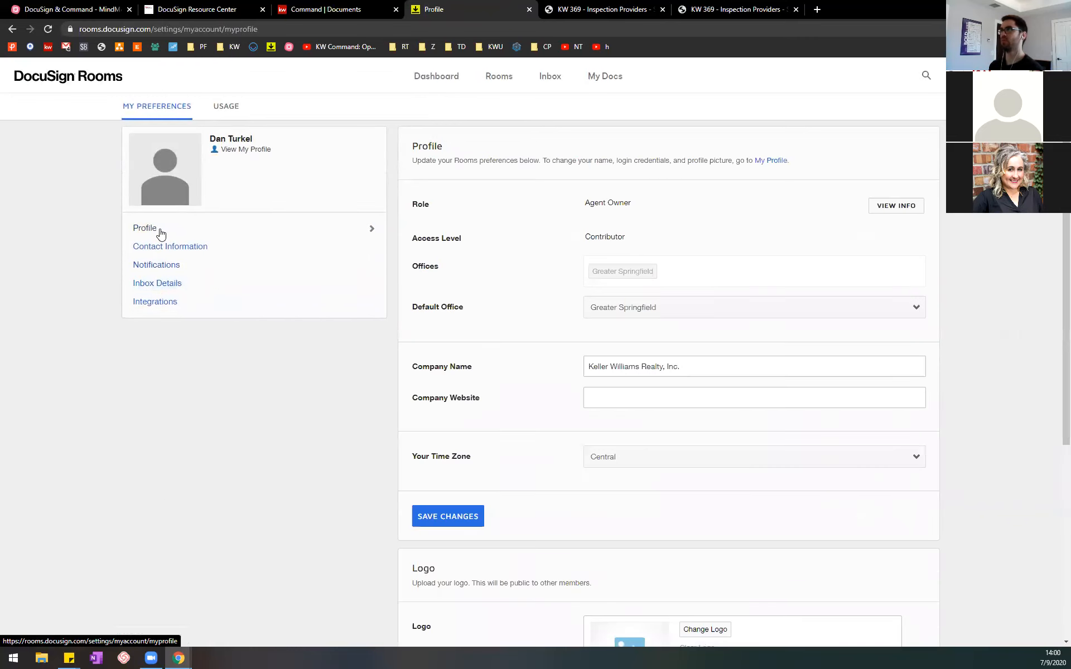
{"action": "scroll", "coordinate": [559, 355], "scroll_direction": "down", "scroll_amount": 5}
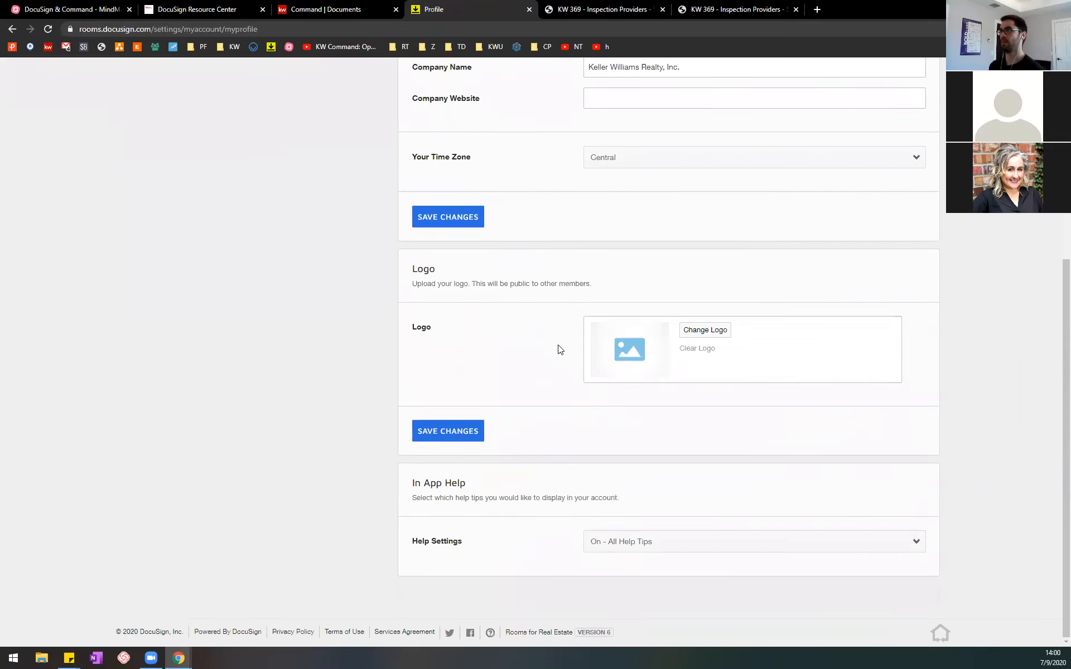
{"action": "scroll", "coordinate": [559, 351], "scroll_direction": "up", "scroll_amount": 4}
{"action": "scroll", "coordinate": [560, 350], "scroll_direction": "up", "scroll_amount": 1}
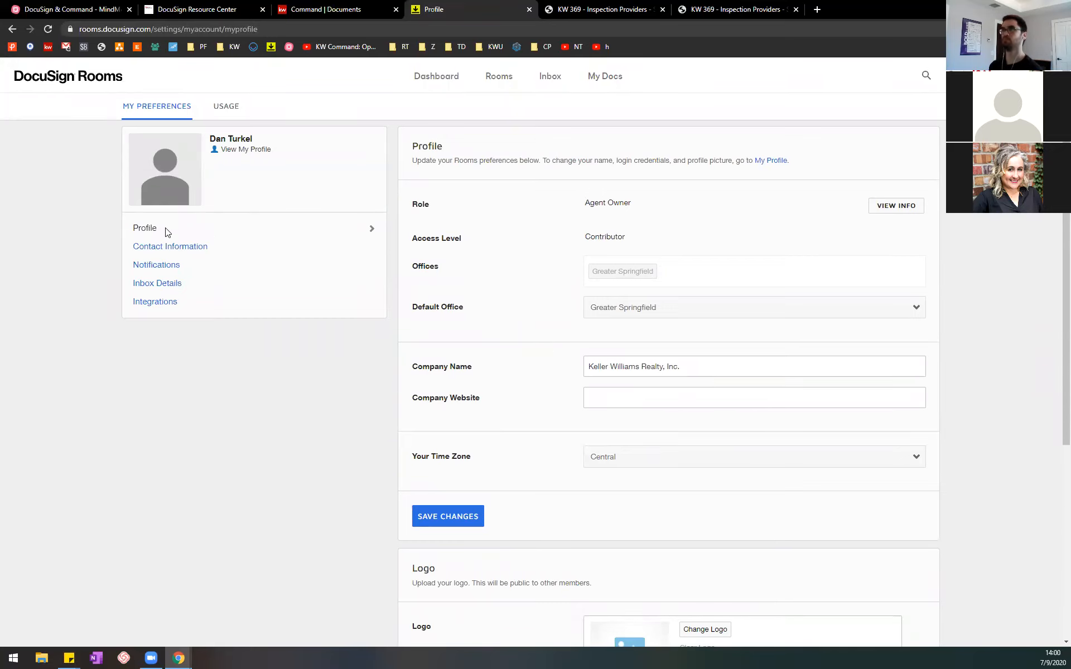
{"action": "left_click", "coordinate": [371, 229]}
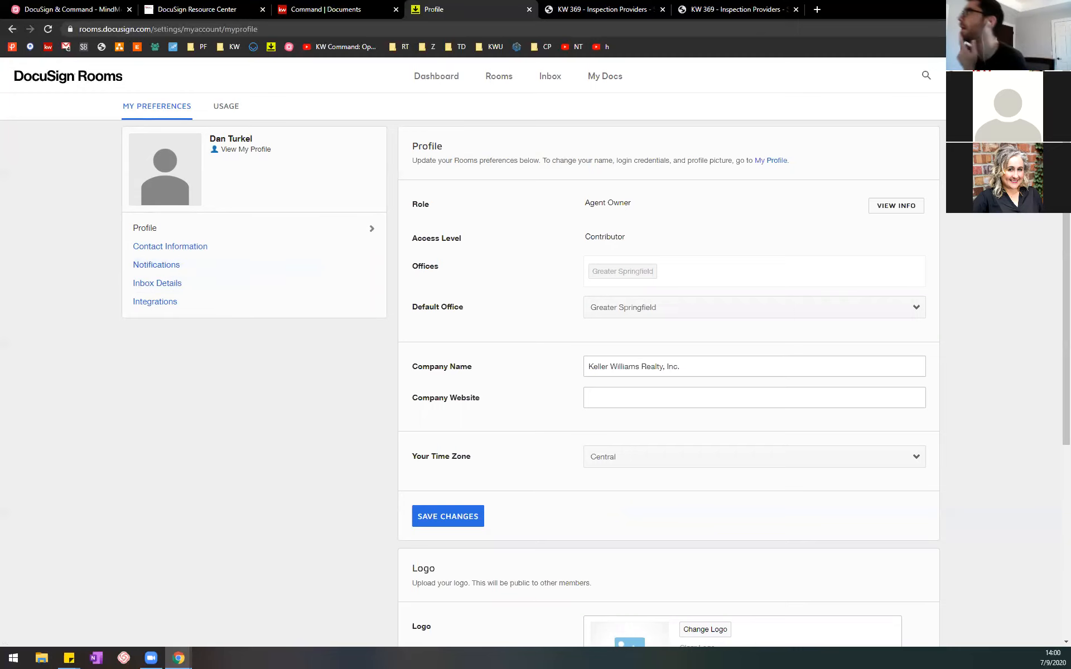
Step: Open the DocuSign account's My Profile page and start editing its email address
{"action": "left_click", "coordinate": [1038, 76]}
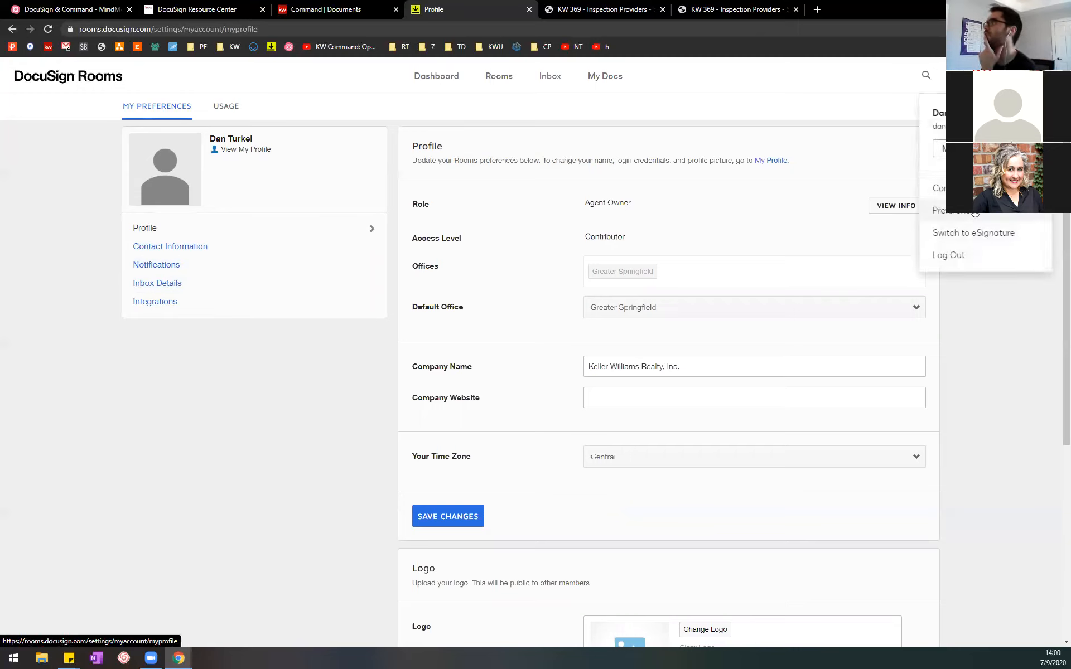
{"action": "left_click", "coordinate": [974, 219]}
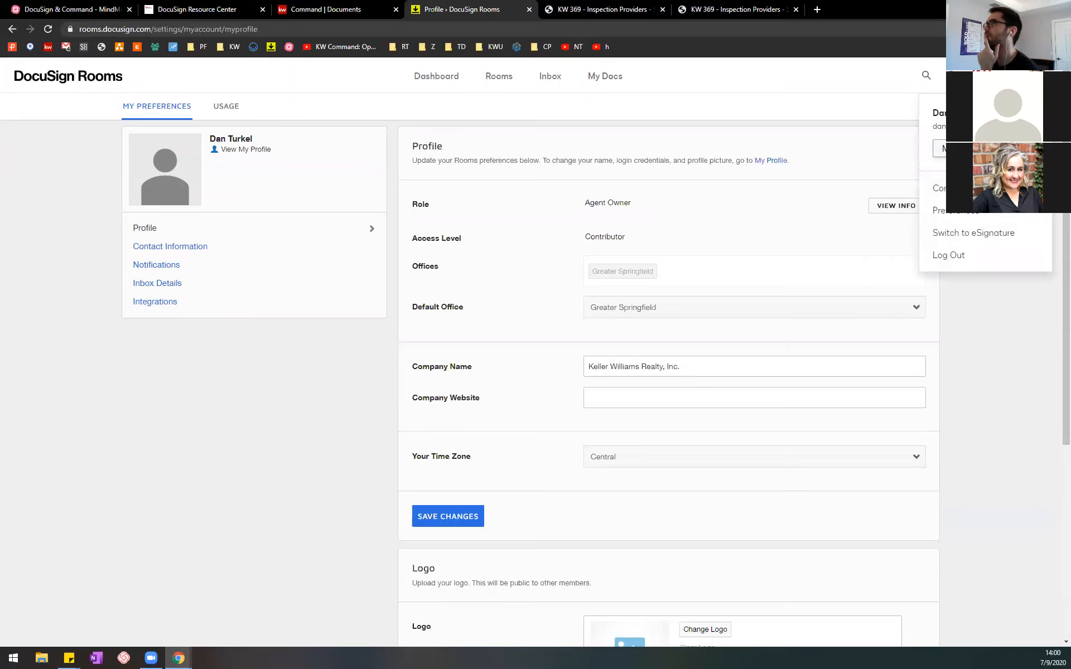
{"action": "left_click", "coordinate": [964, 217]}
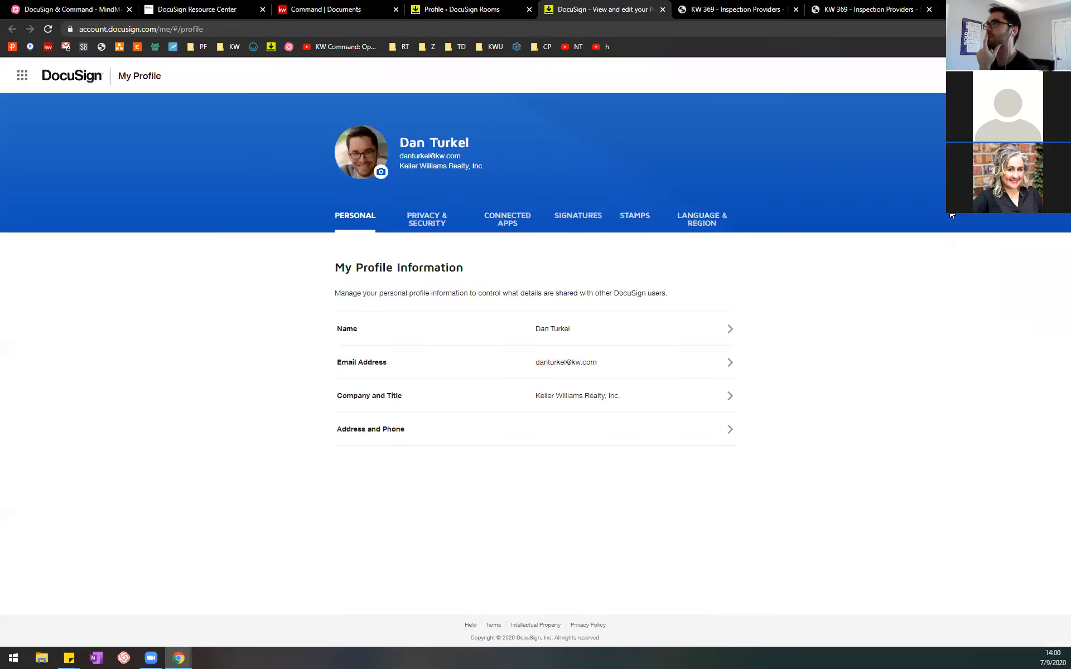
{"action": "left_click", "coordinate": [610, 363]}
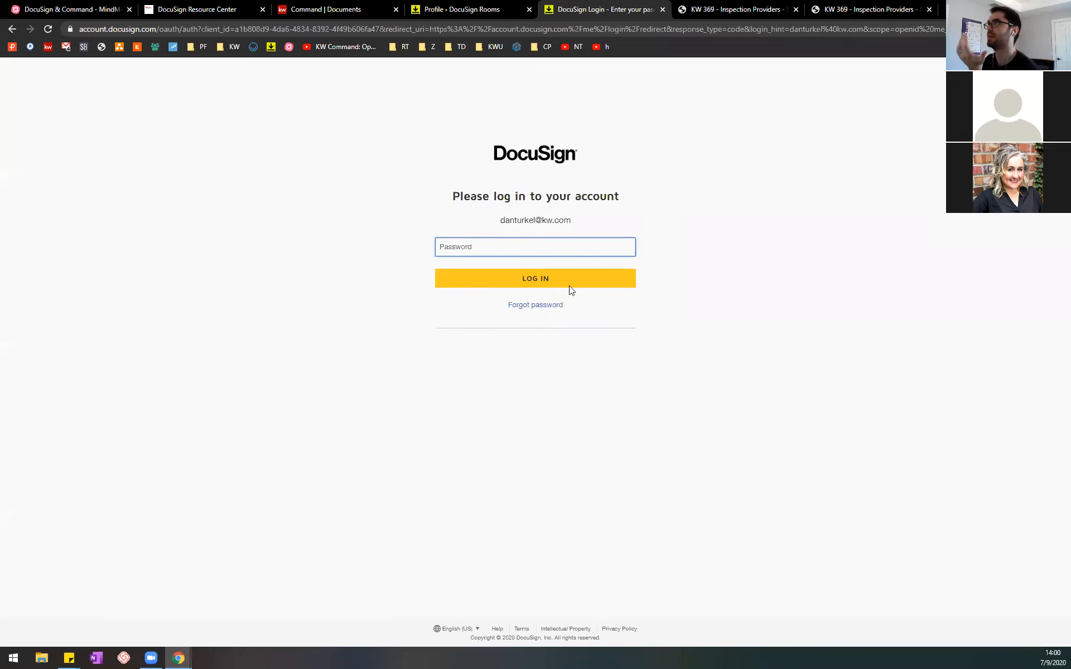
Step: Verify the account's identity with the account password and the verification code from the DocuSign email in Gmail, remembering this device
{"action": "type", "text": "••••••"}
{"action": "key", "text": "Return"}
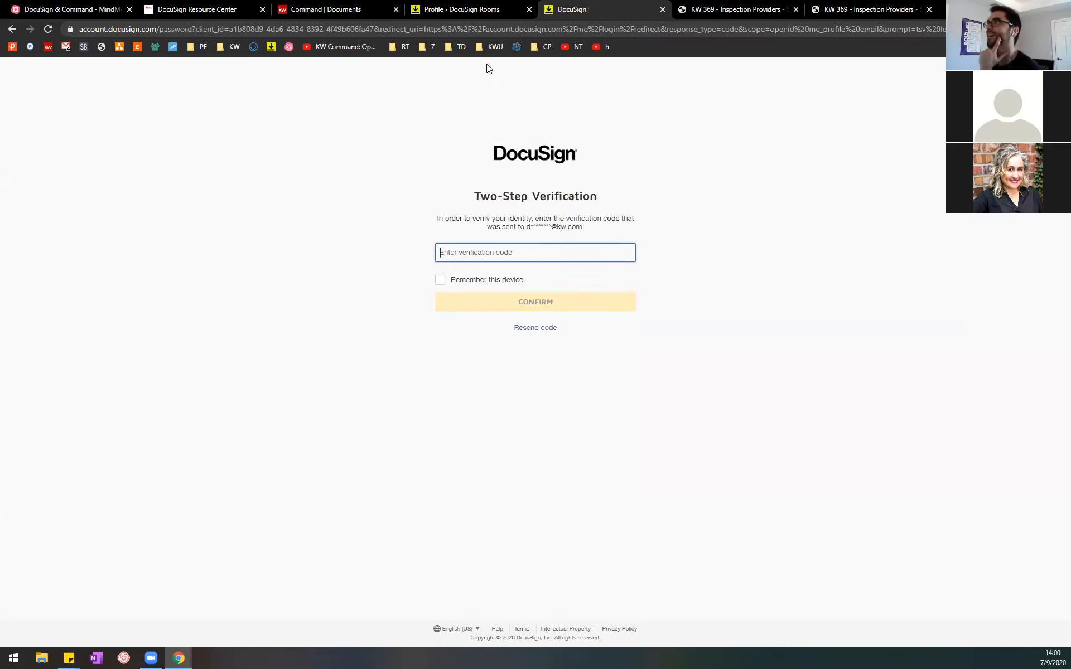
{"action": "left_click", "coordinate": [178, 658]}
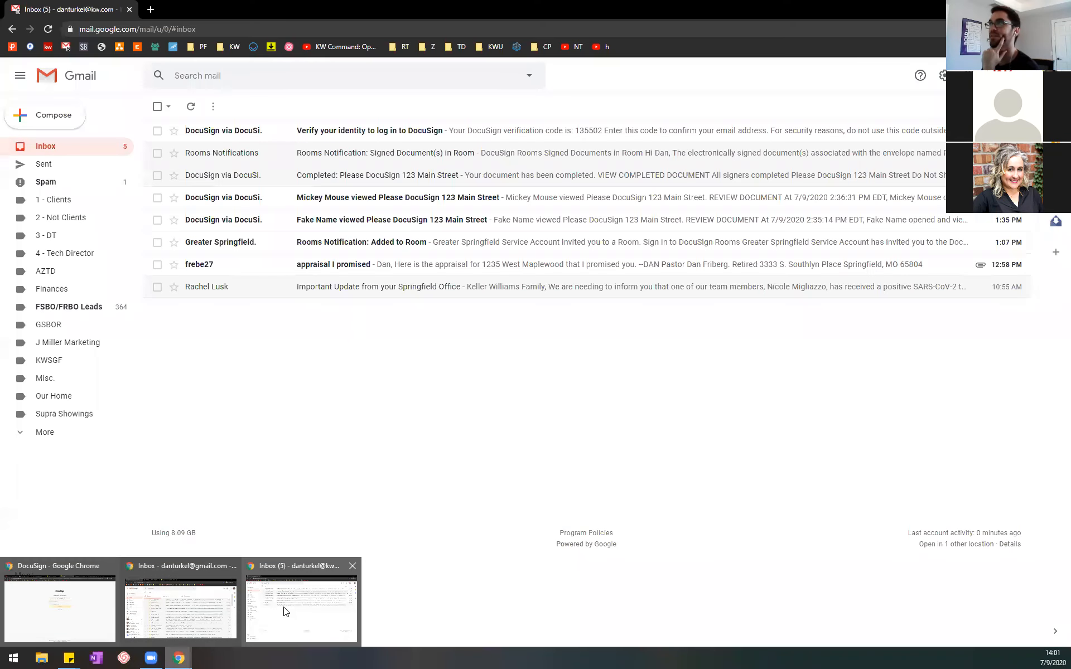
{"action": "left_click", "coordinate": [283, 612]}
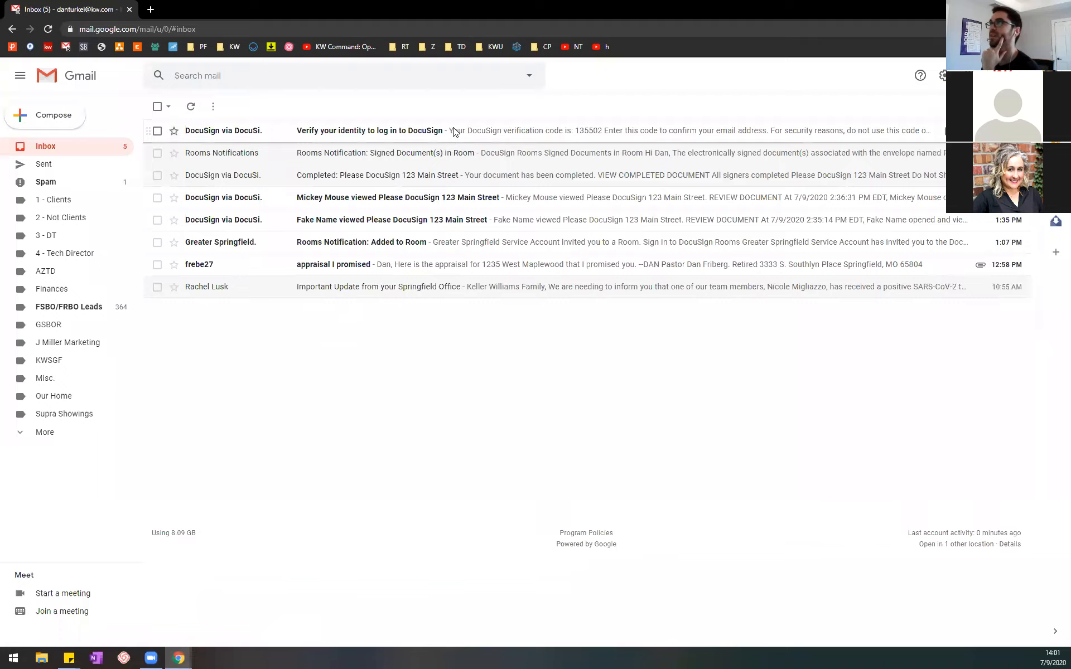
{"action": "left_click", "coordinate": [450, 131]}
{"action": "double_click", "coordinate": [603, 342]}
{"action": "key", "text": "ctrl+c"}
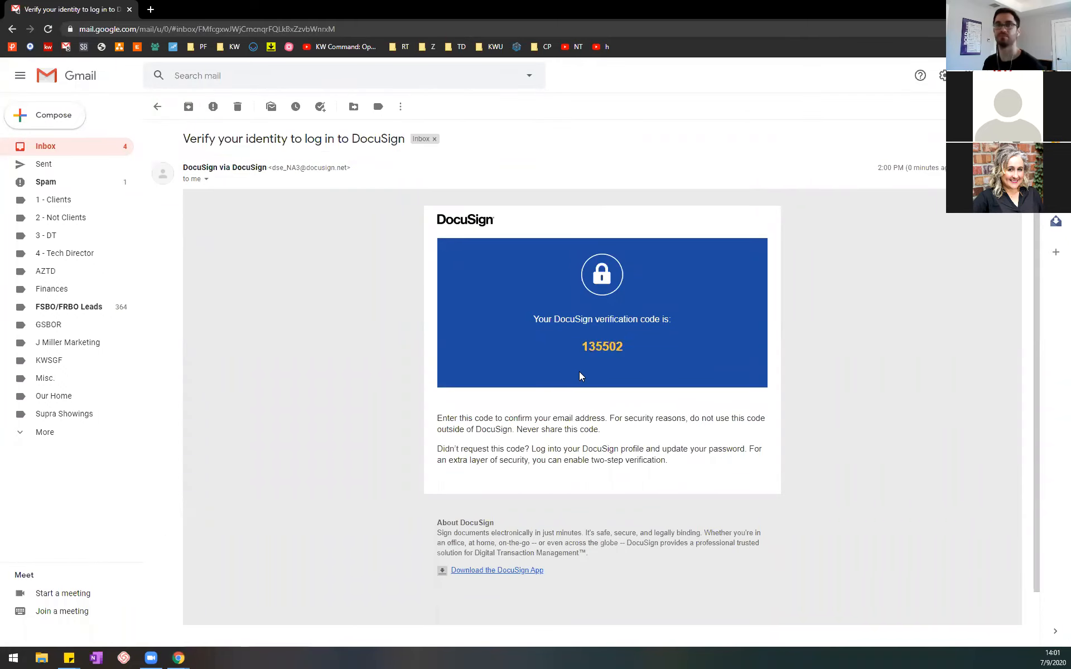
{"action": "key", "text": "alt+Tab"}
{"action": "key", "text": "ctrl+v"}
{"action": "left_click", "coordinate": [463, 280]}
{"action": "left_click", "coordinate": [522, 305]}
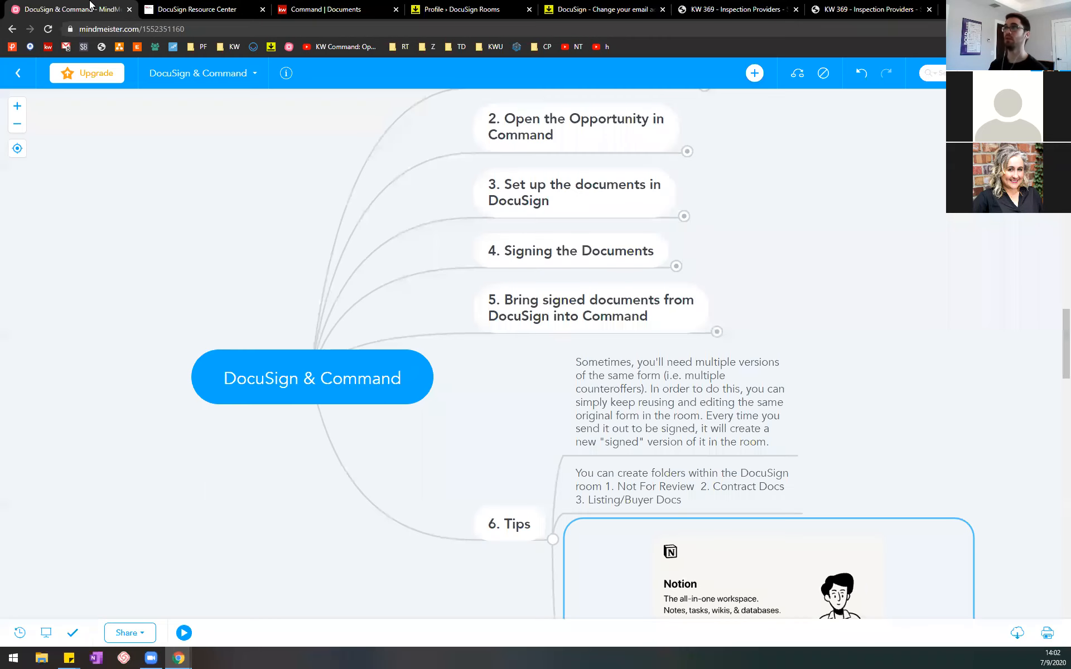
Step: Switch to the DocuSign & Command mind map in MindMeister and look through the map list and account options for sharing
{"action": "left_click", "coordinate": [89, 9]}
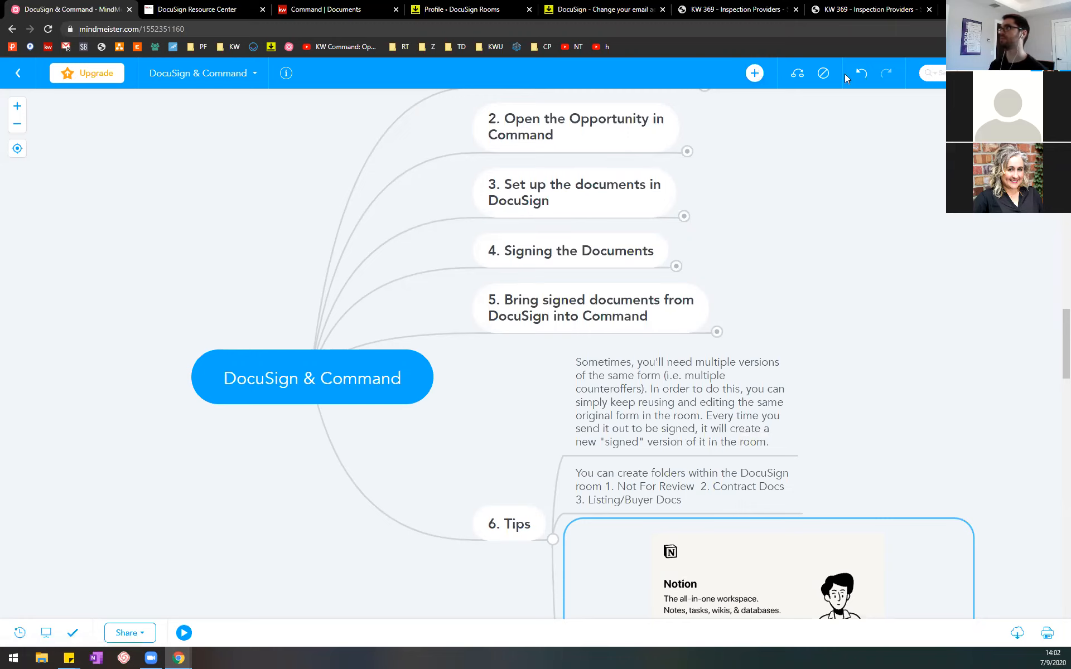
{"action": "left_click", "coordinate": [248, 75]}
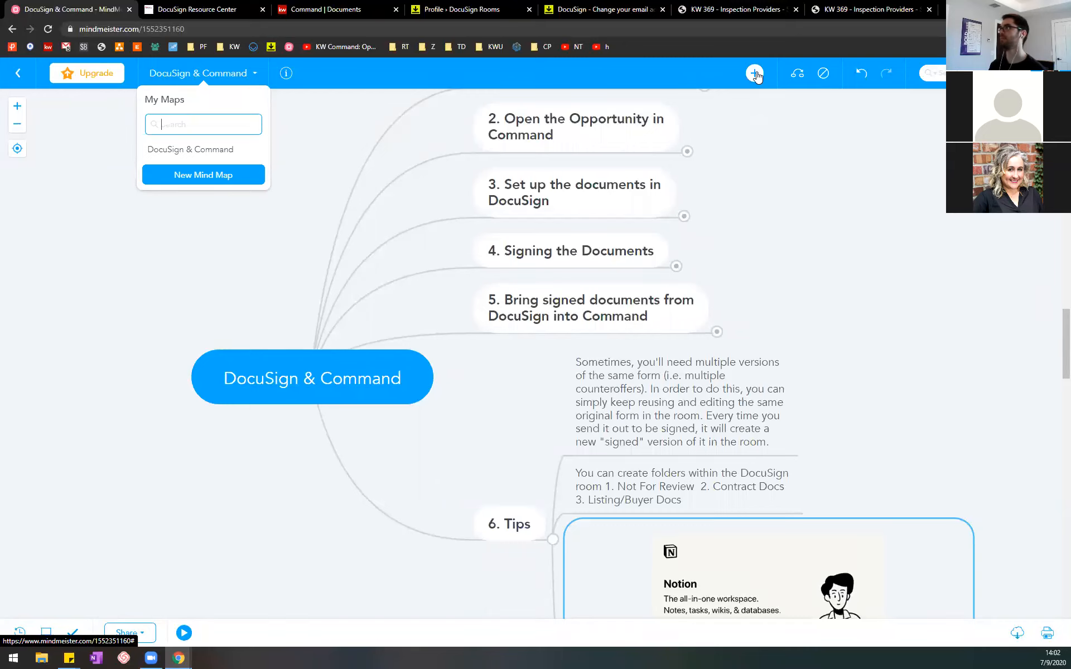
{"action": "left_click", "coordinate": [1048, 73]}
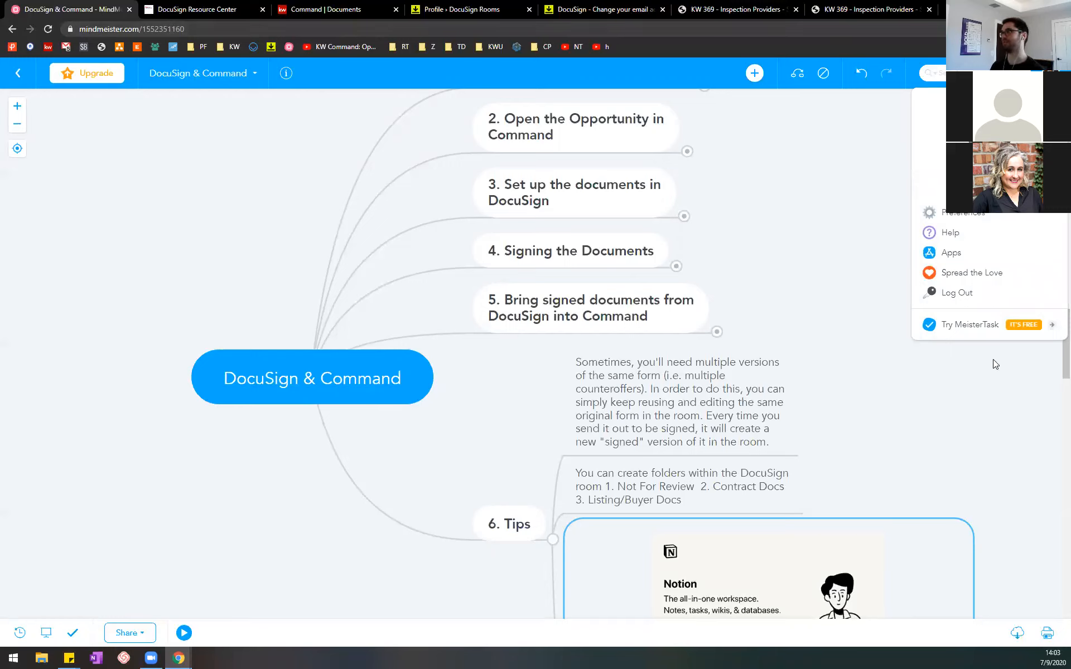
{"action": "left_click", "coordinate": [870, 171]}
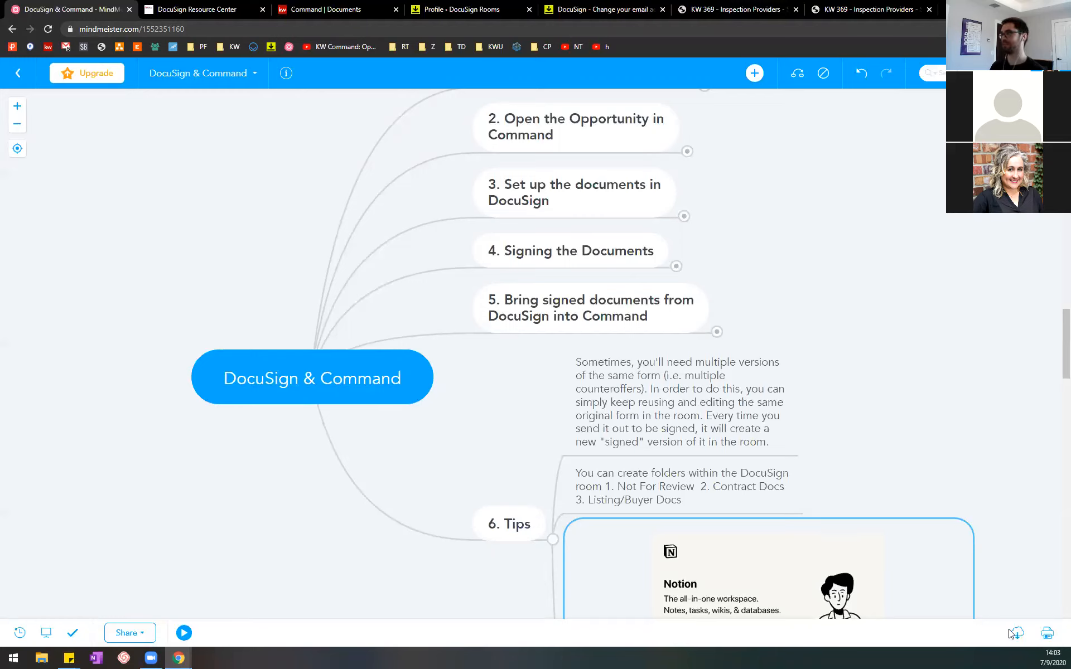
Step: Enable the link to share for the DocuSign & Command map and copy that link
{"action": "left_click", "coordinate": [135, 635]}
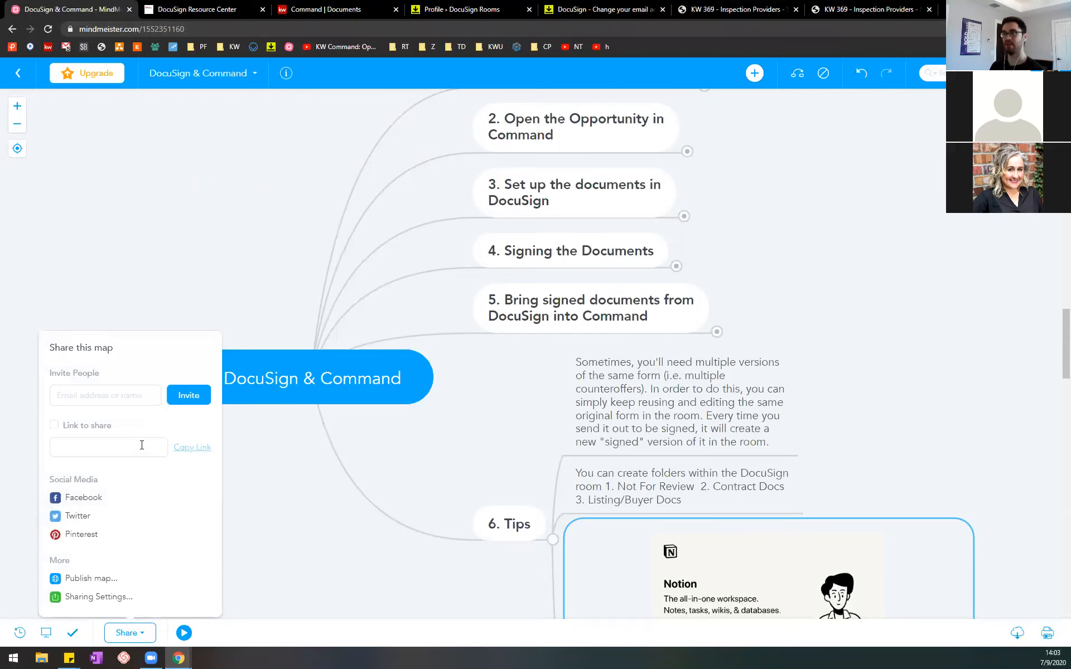
{"action": "left_click", "coordinate": [72, 444]}
{"action": "left_click", "coordinate": [54, 425]}
{"action": "left_click", "coordinate": [191, 439]}
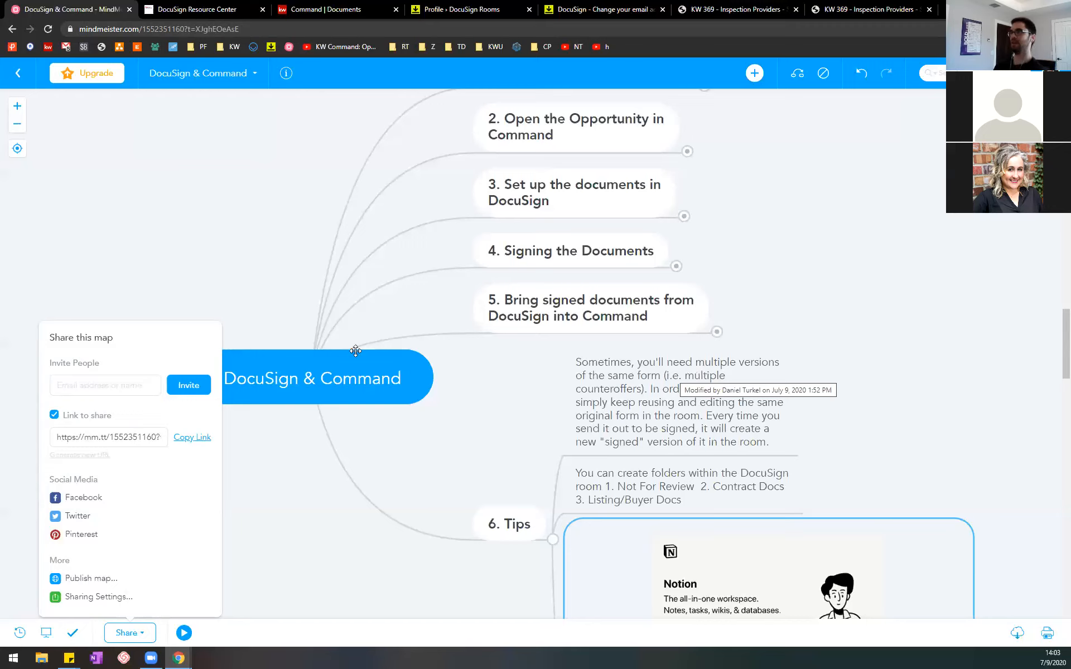
{"action": "left_click", "coordinate": [258, 245]}
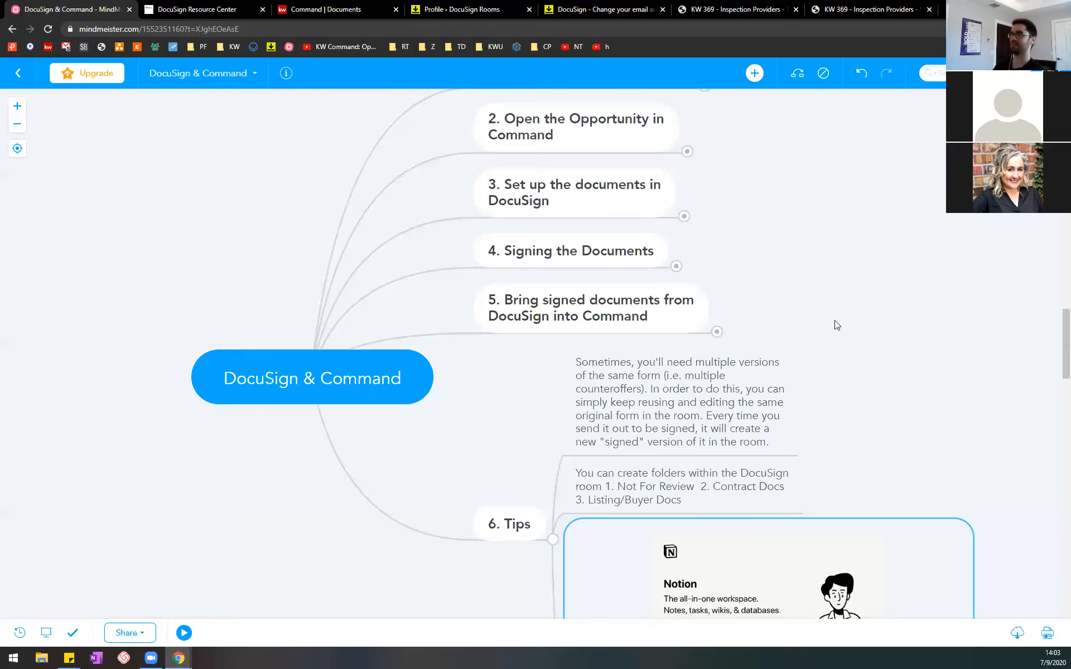
Step: Collapse the Tips branch, expand the branch on bringing signed documents into Command, and select its note about compliance rejecting documents
{"action": "left_click", "coordinate": [553, 539]}
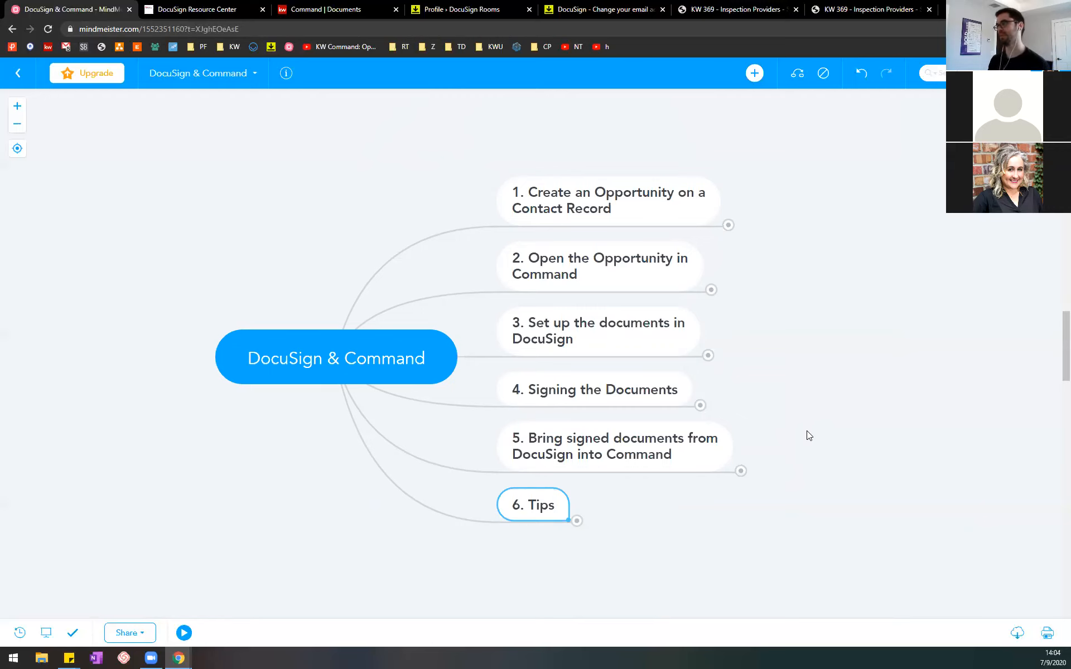
{"action": "left_click", "coordinate": [740, 471]}
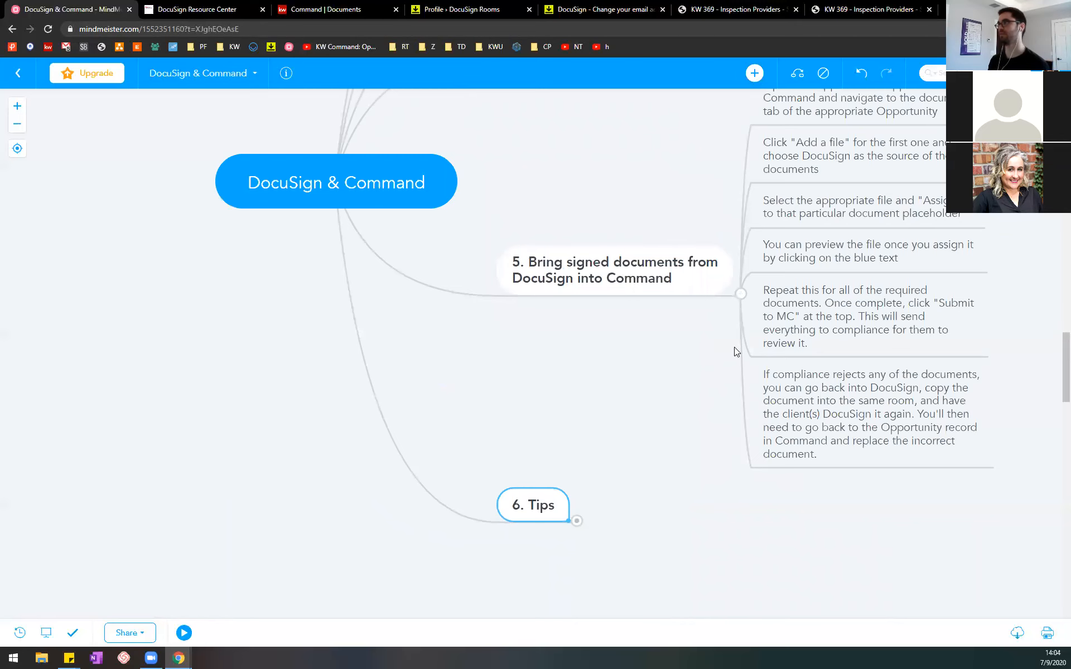
{"action": "left_click", "coordinate": [742, 295]}
{"action": "left_click", "coordinate": [744, 475]}
{"action": "left_click", "coordinate": [674, 443]}
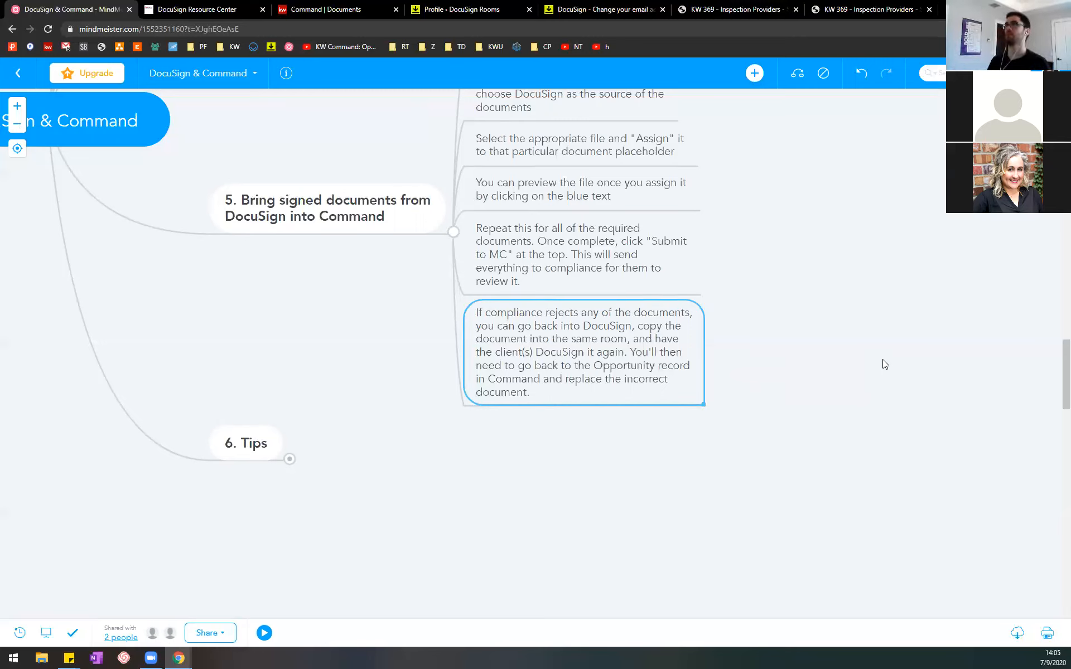
Step: Check the Notifications preferences in DocuSign Rooms and the email address form in My Profile, leaving the form without changes
{"action": "left_click", "coordinate": [461, 9]}
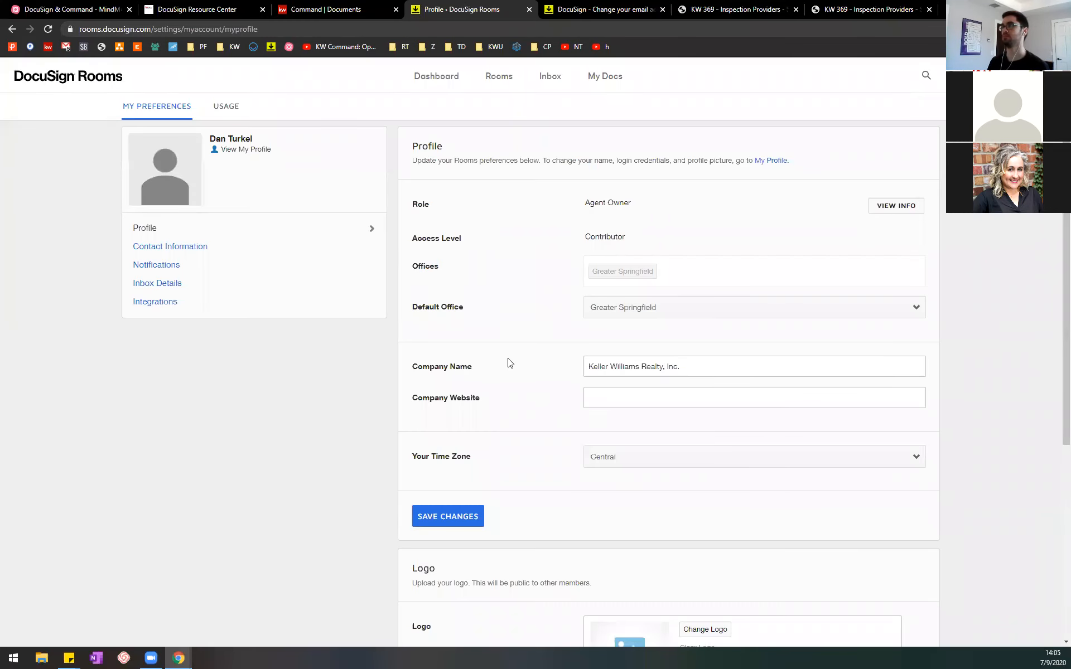
{"action": "left_click", "coordinate": [174, 268]}
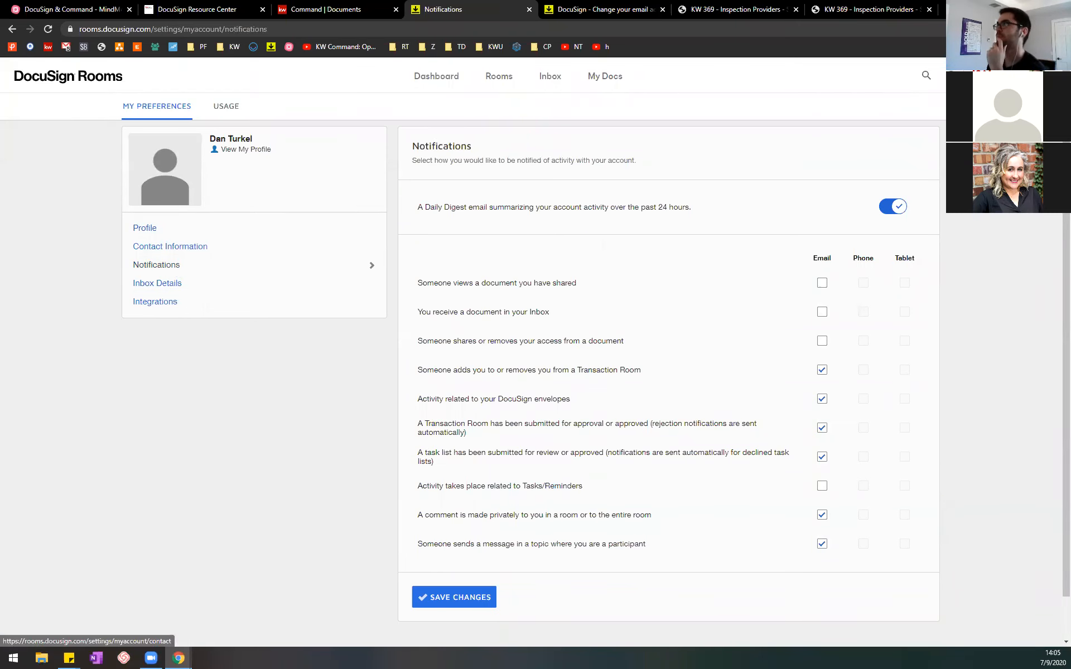
{"action": "left_click", "coordinate": [635, 8]}
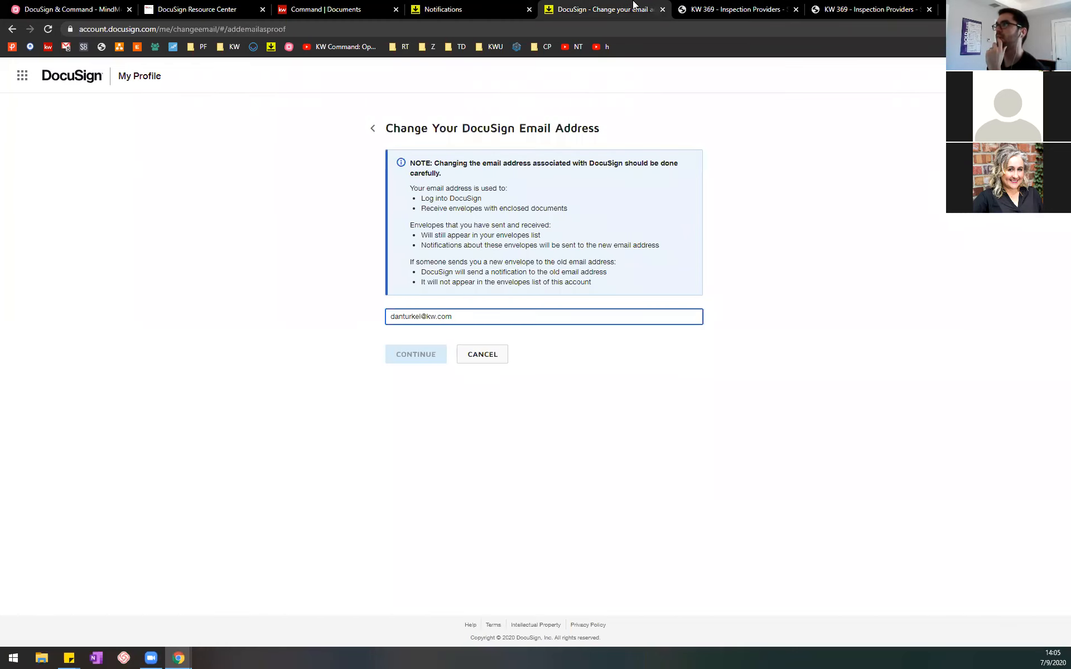
{"action": "left_click", "coordinate": [497, 352]}
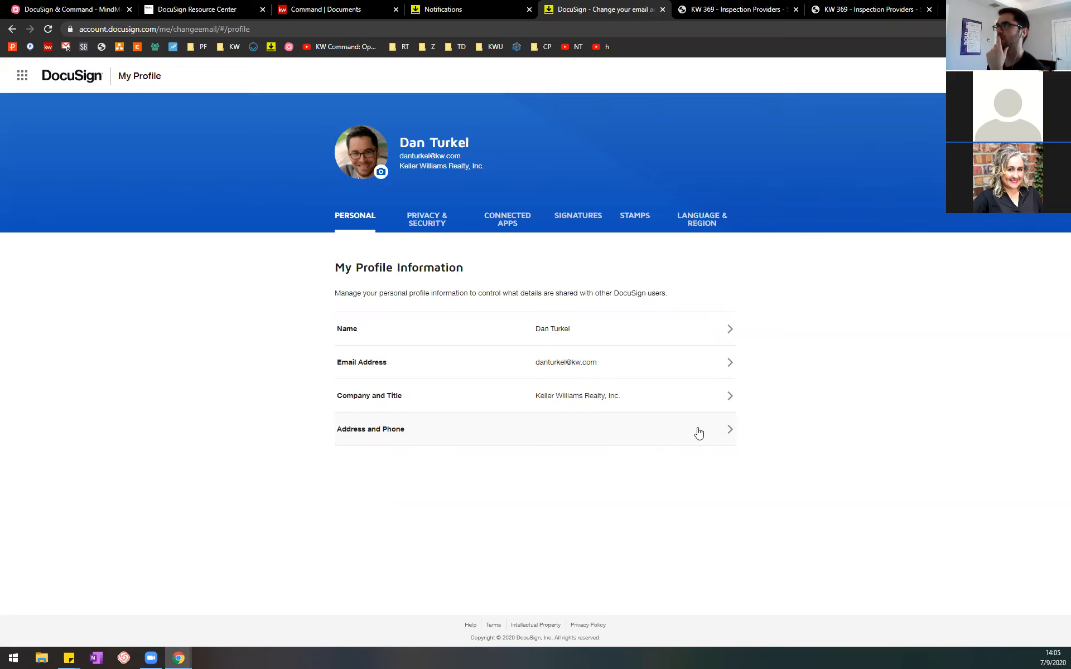
{"action": "left_click", "coordinate": [684, 365]}
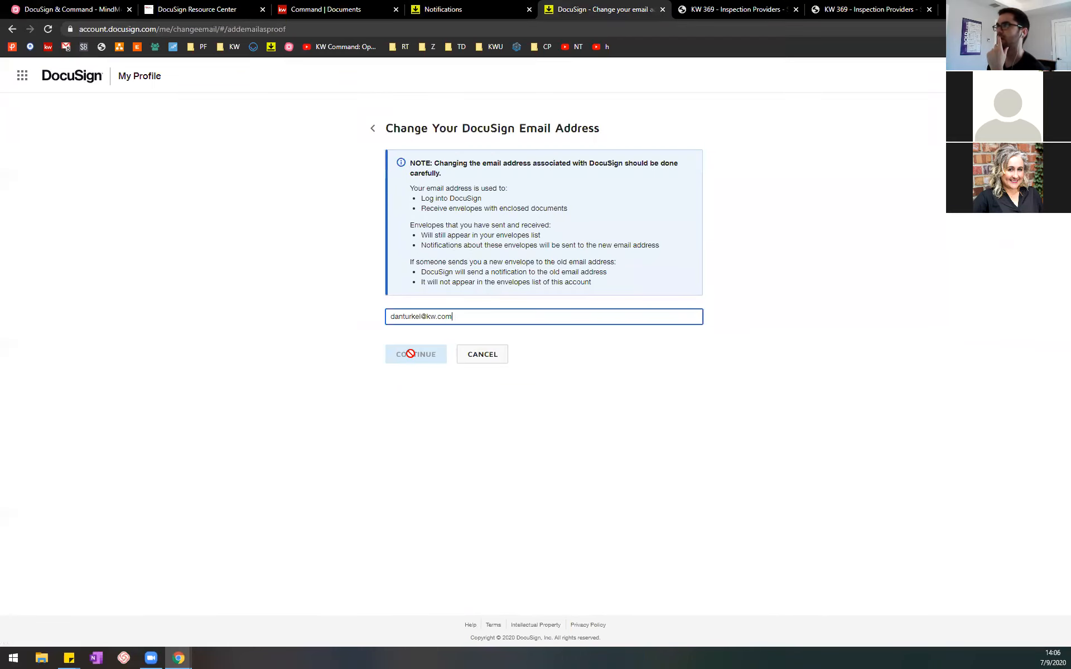
{"action": "left_click", "coordinate": [373, 130]}
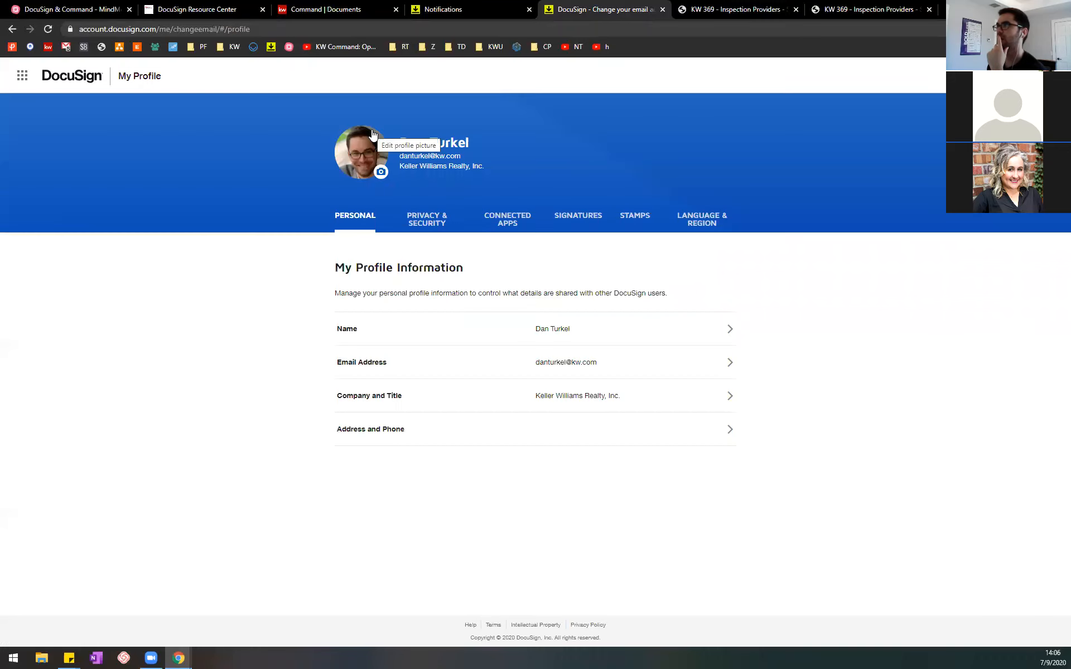
Step: Try to enable phone notifications in DocuSign Rooms for comments made in a room and for messages in participated topics
{"action": "left_click", "coordinate": [502, 8]}
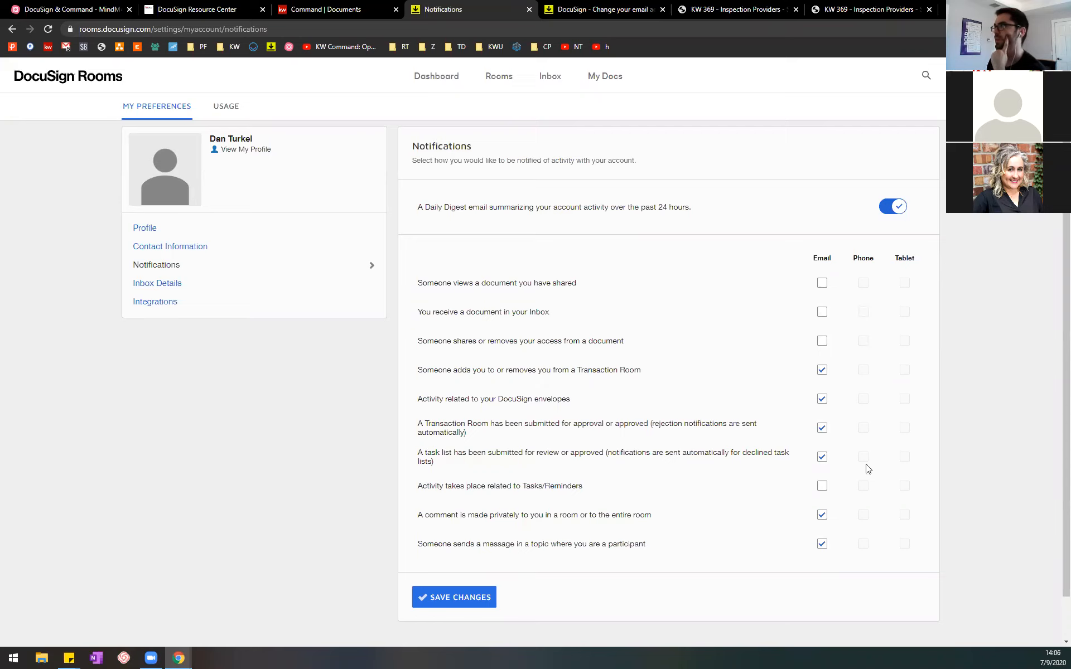
{"action": "triple_click", "coordinate": [862, 511]}
{"action": "left_click", "coordinate": [864, 544]}
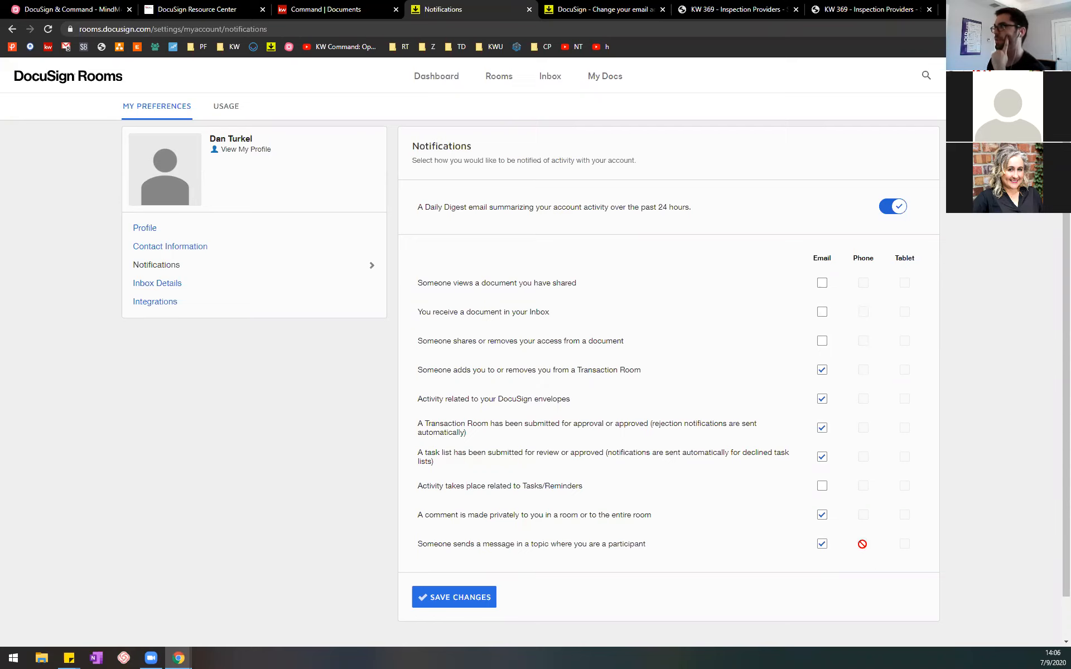